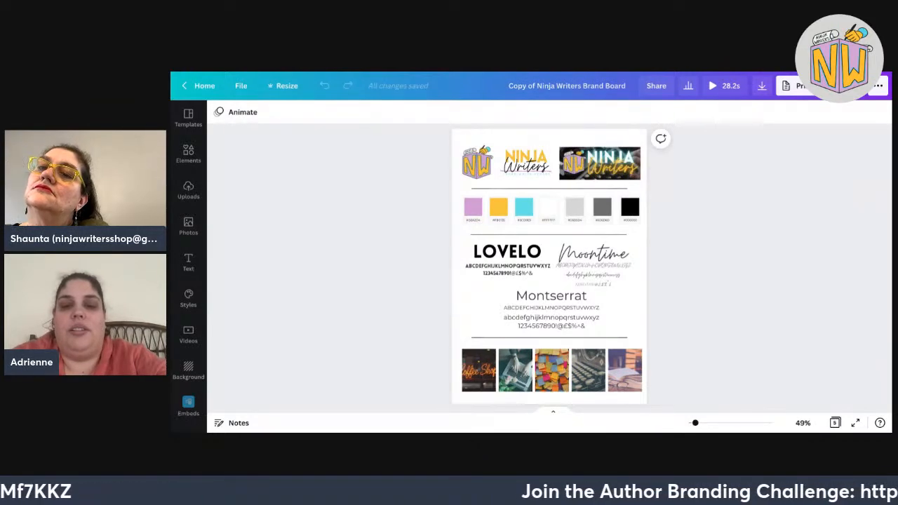
scroll(550, 276, "up", 5)
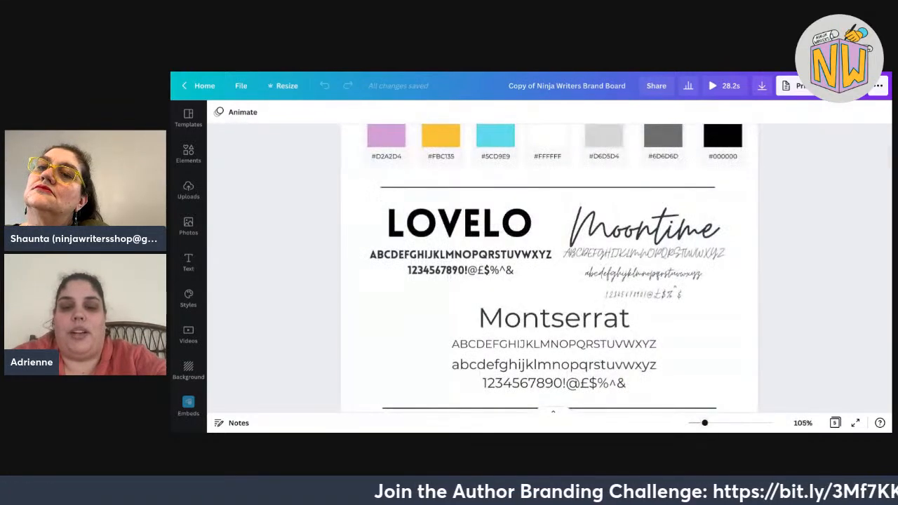
scroll(549, 276, "up", 5)
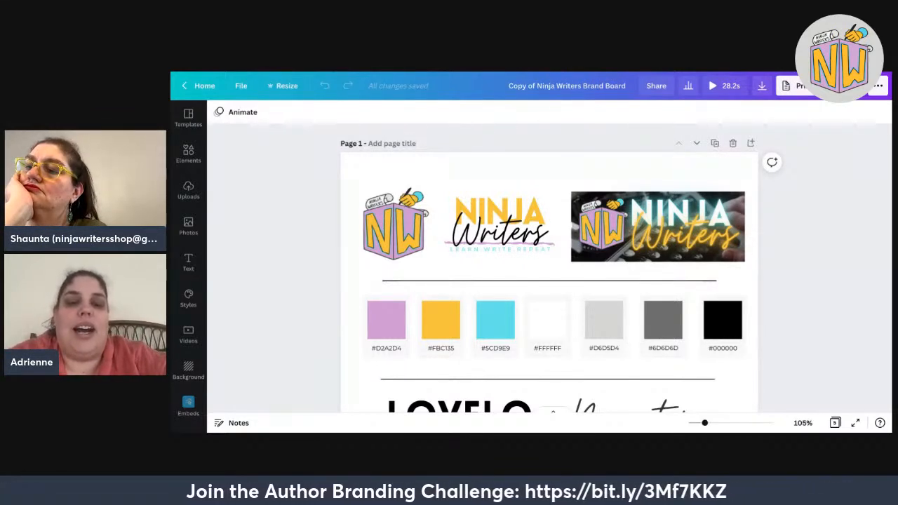
scroll(513, 390, "down", 2)
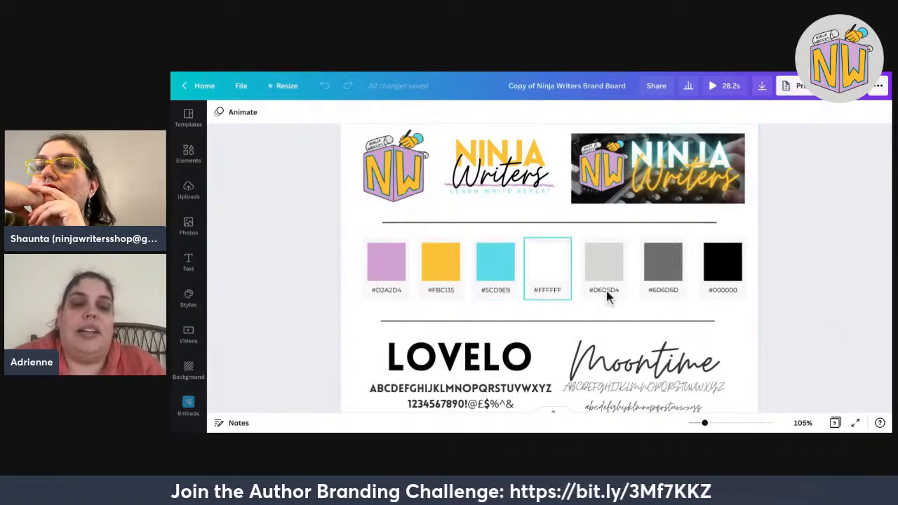
scroll(610, 297, "down", 1)
scroll(710, 162, "down", 3)
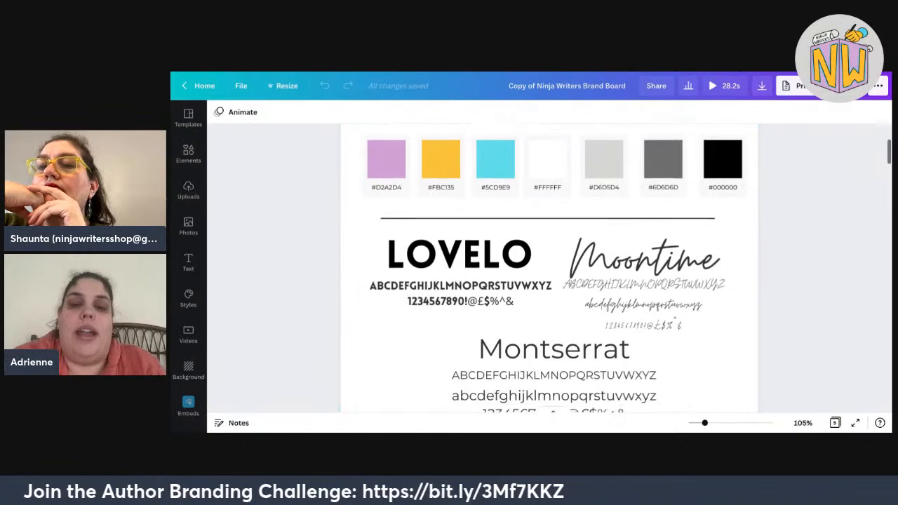
scroll(555, 337, "down", 1)
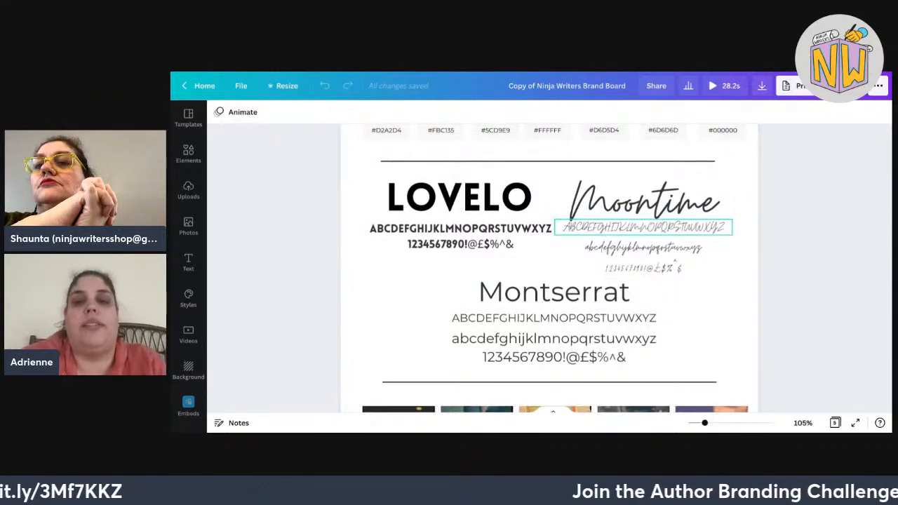
scroll(554, 280, "down", 4)
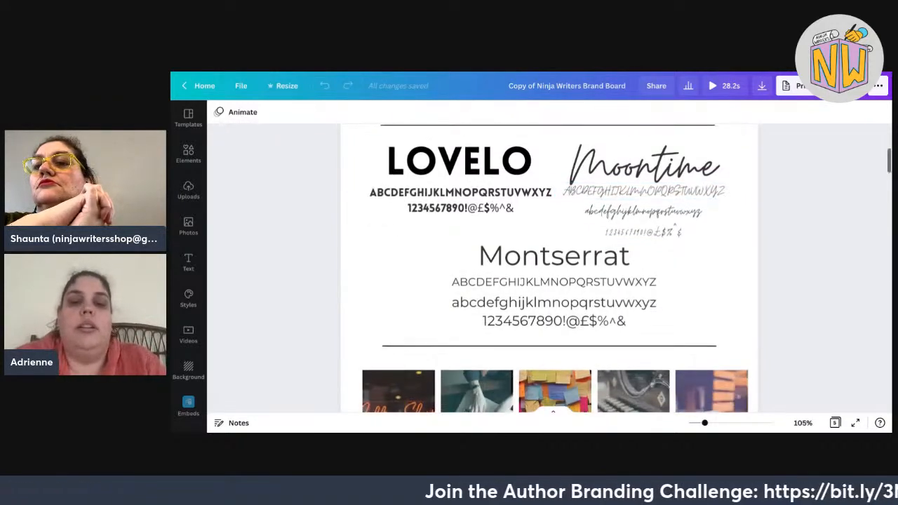
scroll(555, 281, "down", 1)
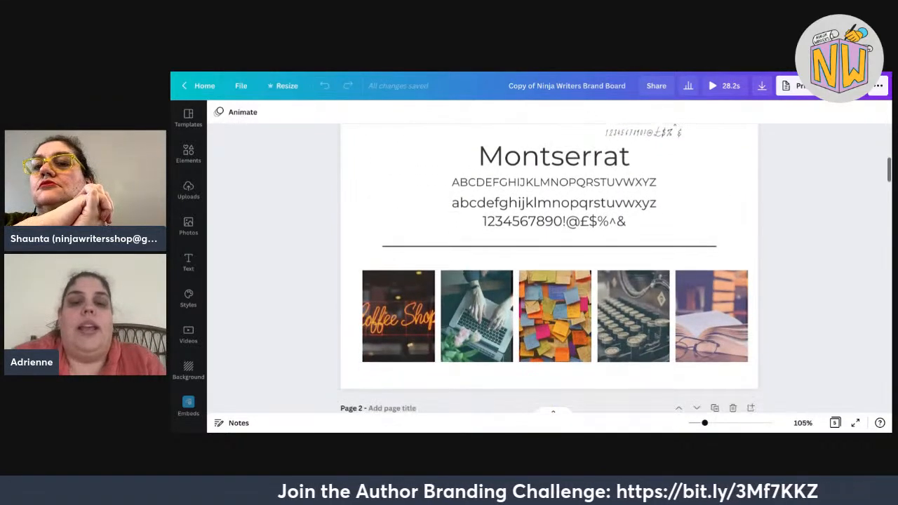
scroll(554, 281, "down", 1)
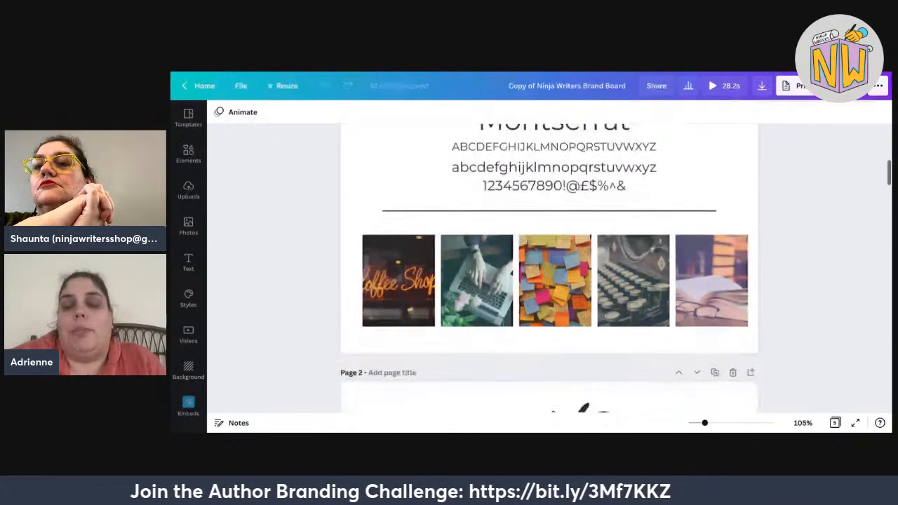
scroll(388, 289, "up", 1)
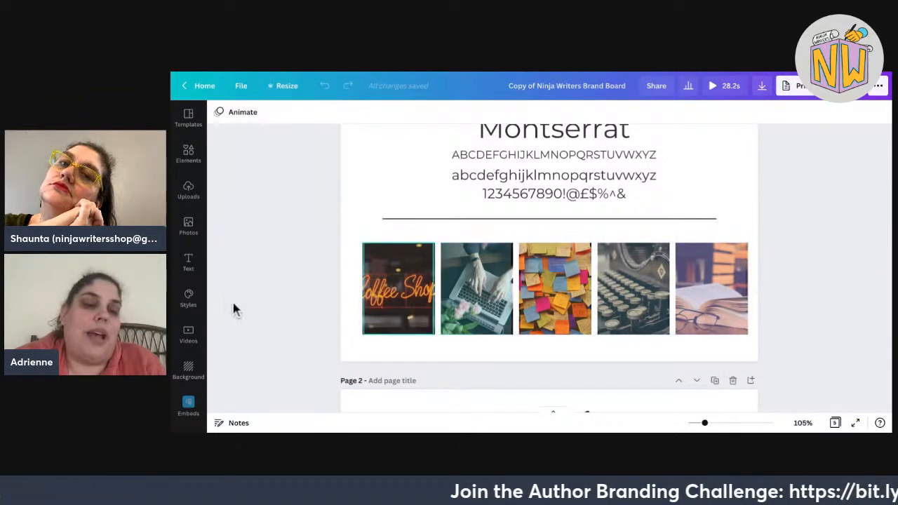
left_click(398, 289)
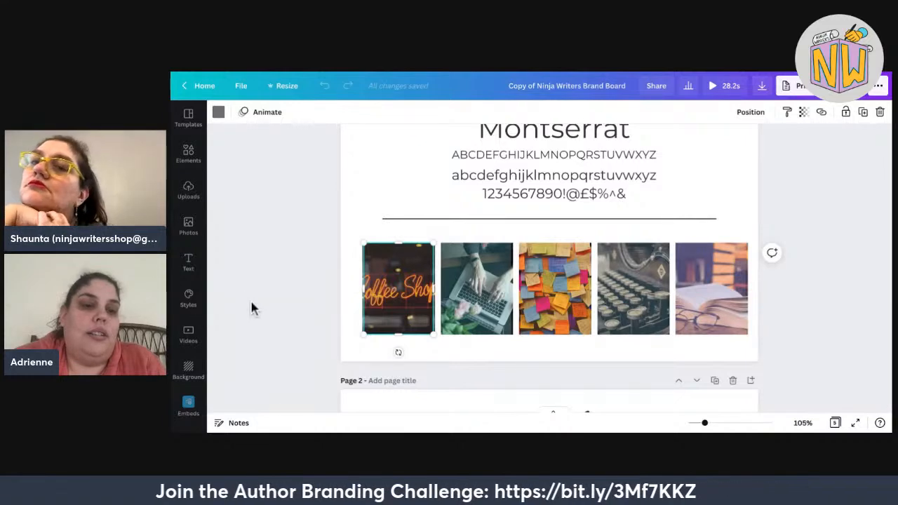
left_click_drag(398, 289, 417, 239)
left_click(379, 320)
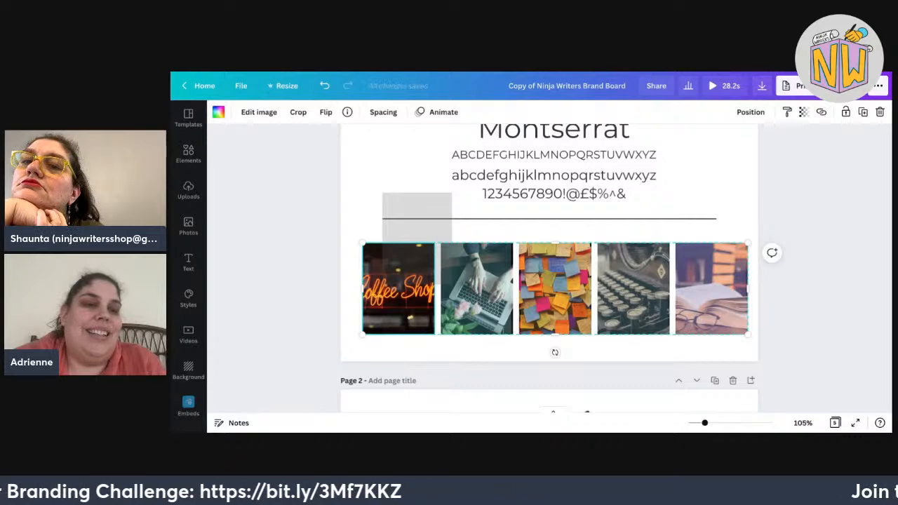
left_click(218, 112)
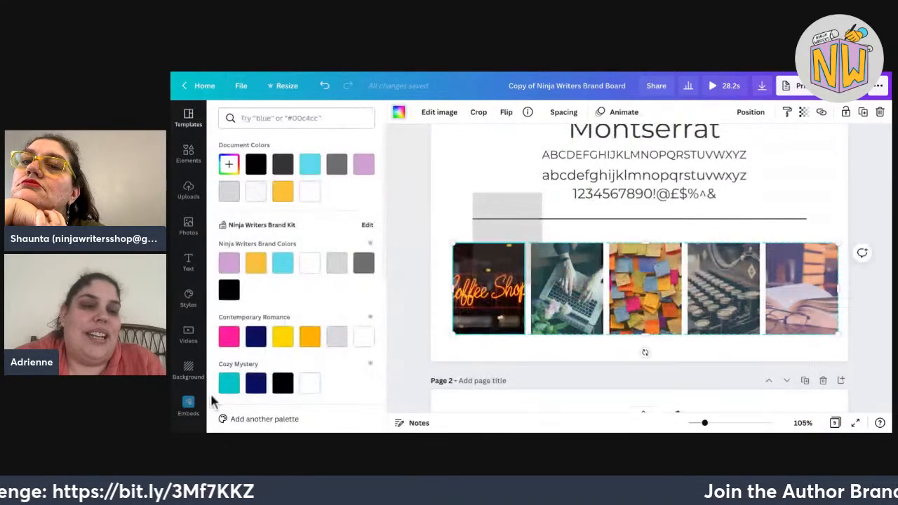
scroll(310, 214, "down", 5)
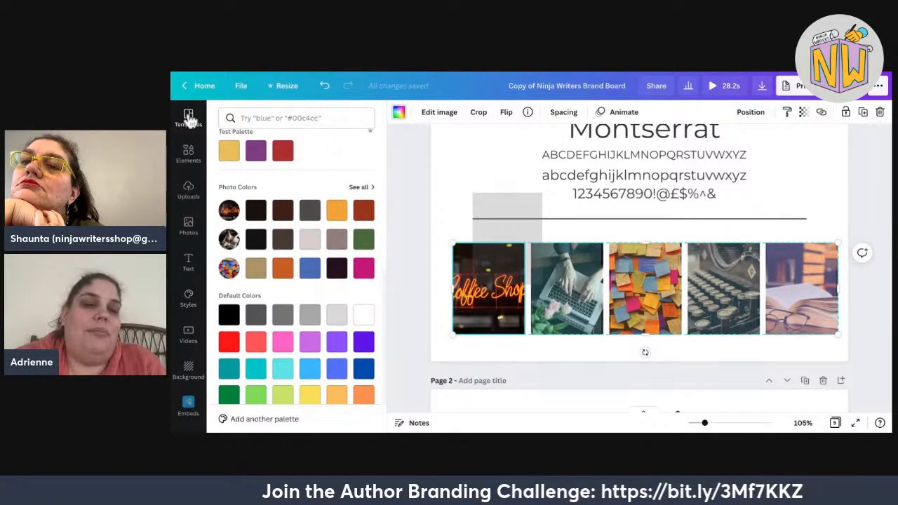
left_click(360, 186)
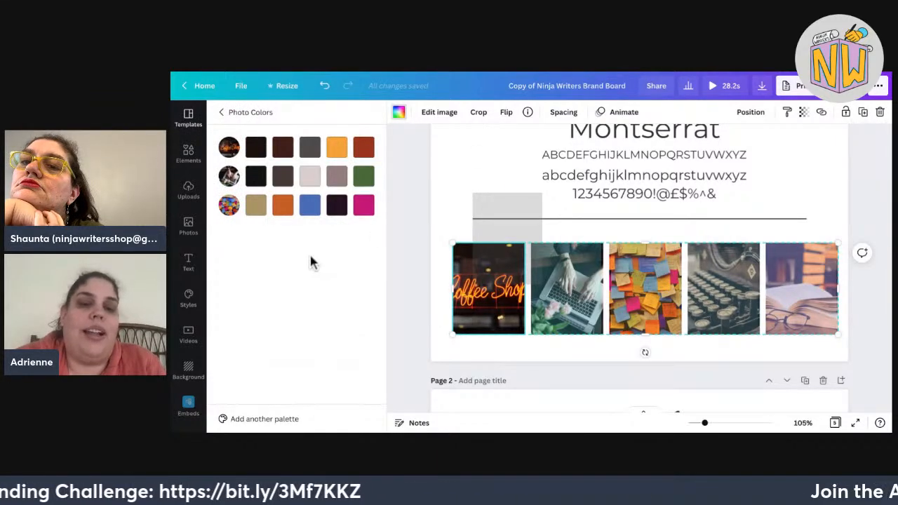
key("Escape")
key("Delete")
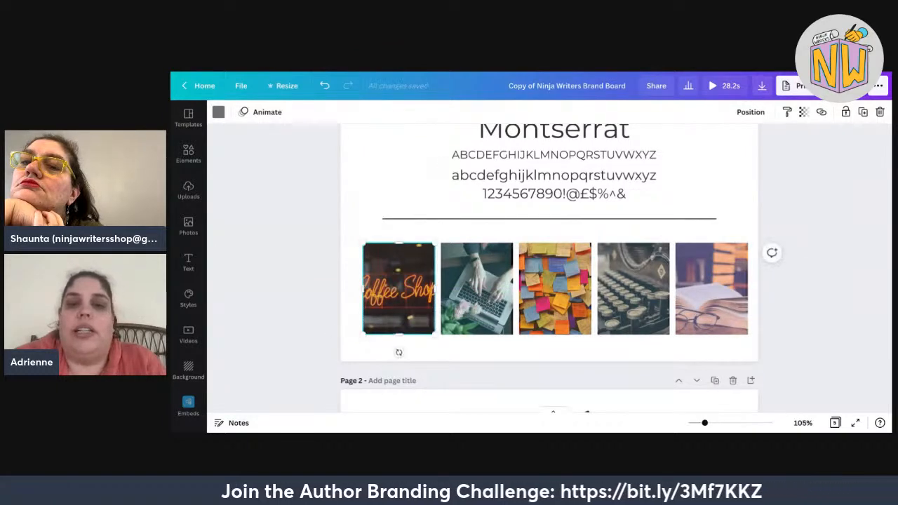
key("Escape")
Scroll through the Ninja Writers board pages, returning to the NW logos, colour dots and font names.
scroll(549, 268, "up", 2)
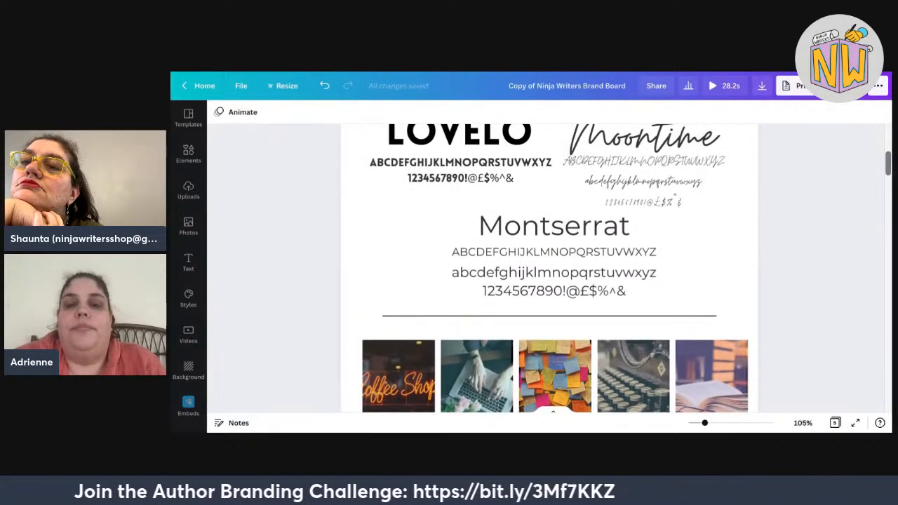
scroll(550, 268, "up", 4)
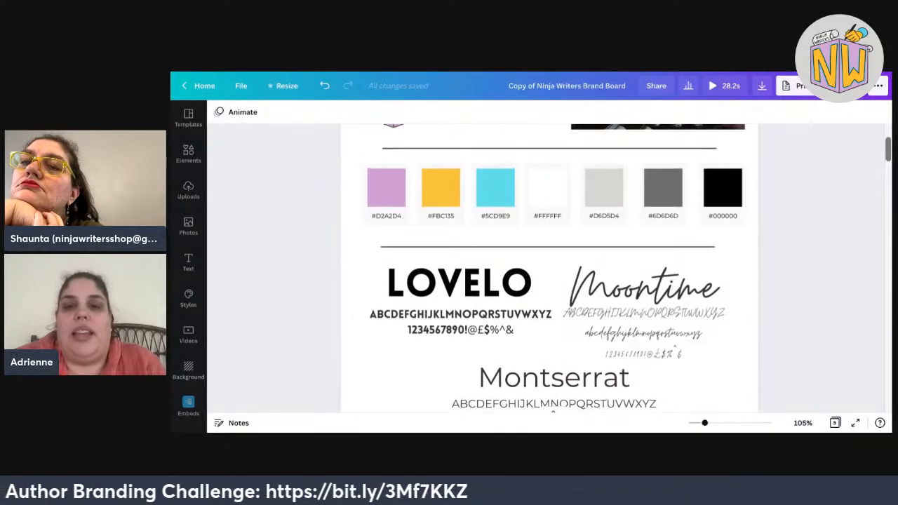
scroll(553, 412, "up", 2)
scroll(553, 413, "down", 5)
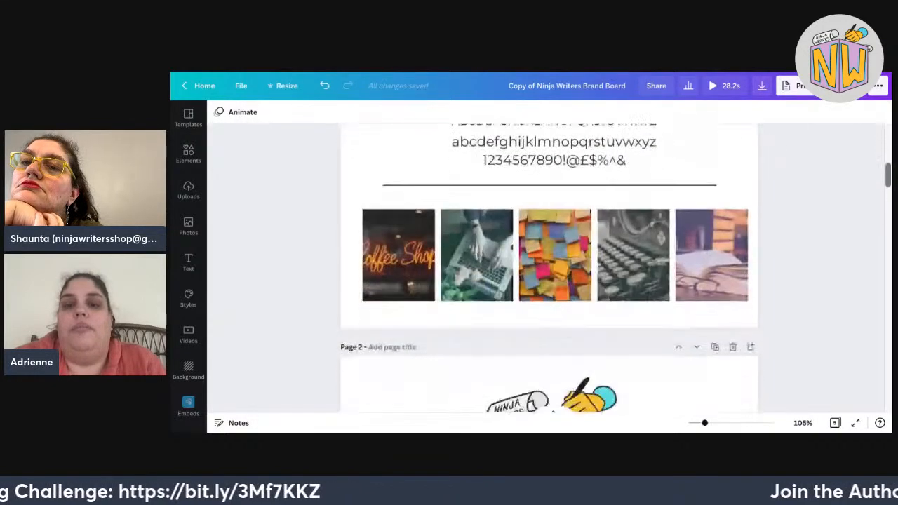
scroll(553, 413, "down", 10)
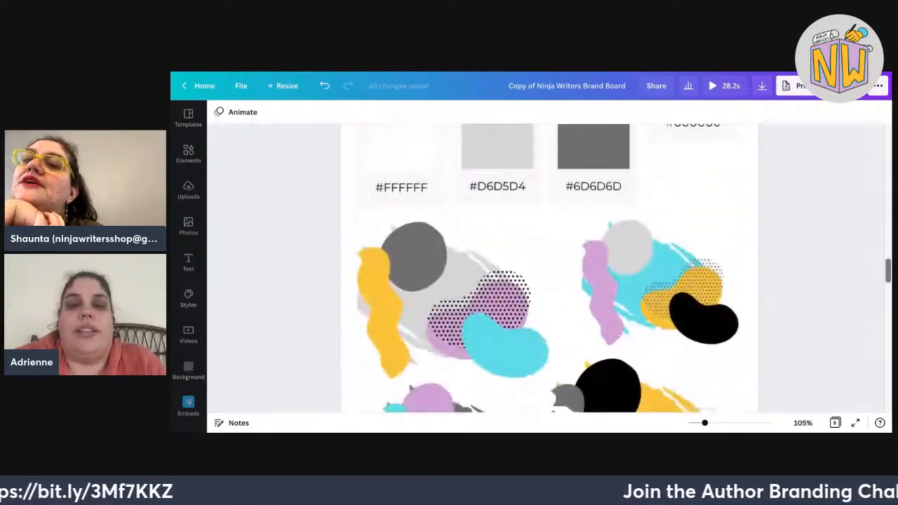
scroll(553, 413, "down", 2)
scroll(553, 413, "up", 8)
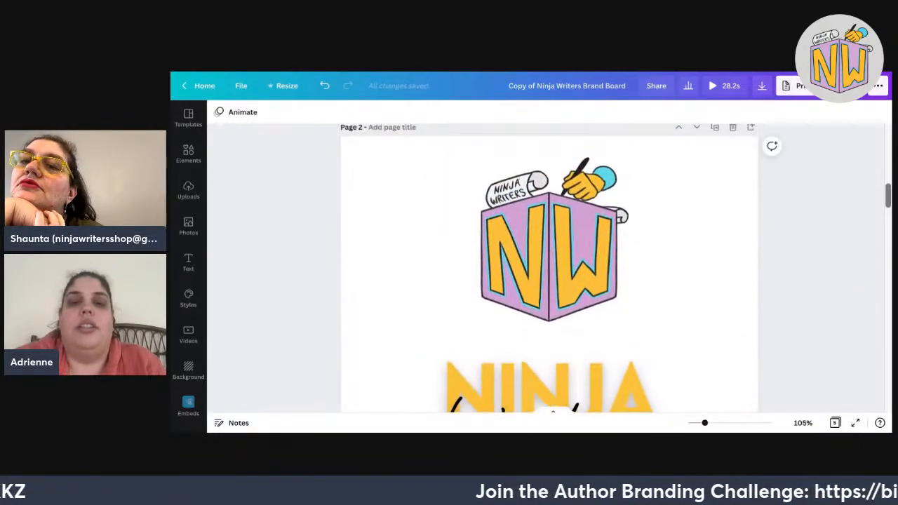
scroll(554, 413, "up", 5)
scroll(553, 412, "down", 4)
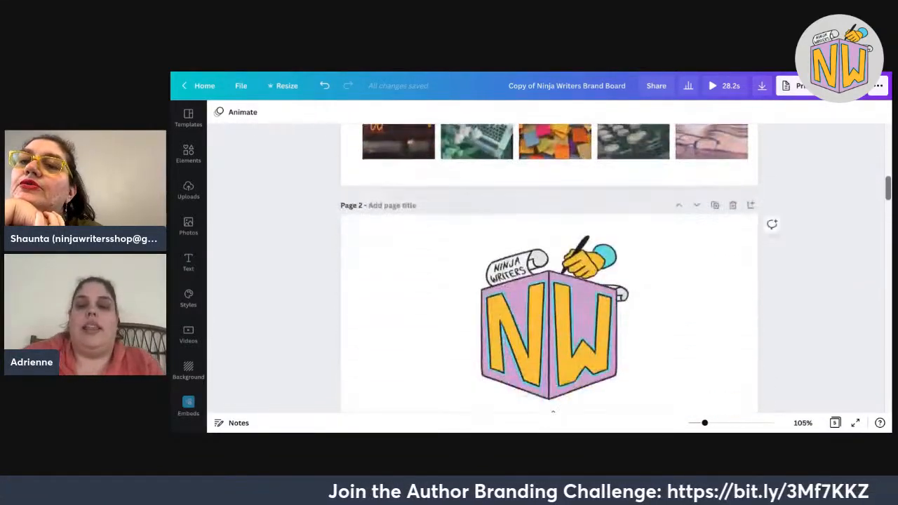
scroll(553, 413, "down", 3)
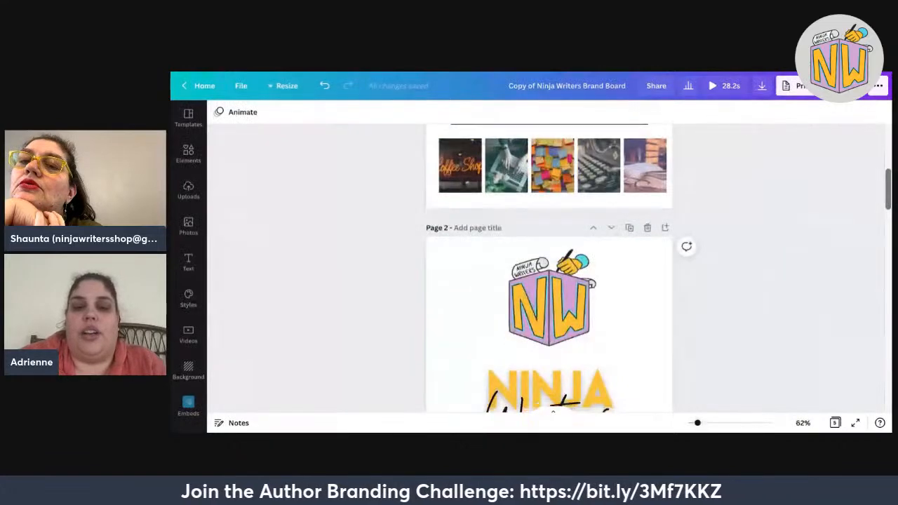
scroll(553, 413, "down", 5)
scroll(550, 269, "down", 10)
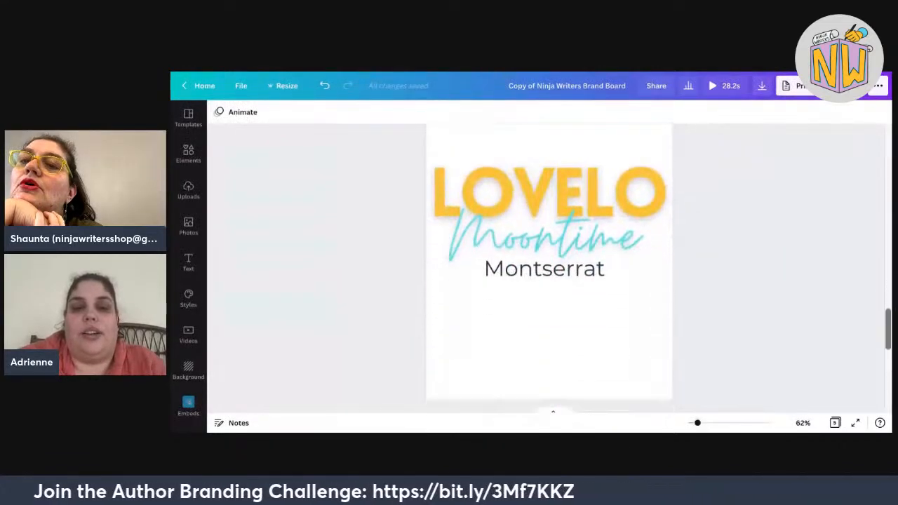
scroll(549, 269, "up", 15)
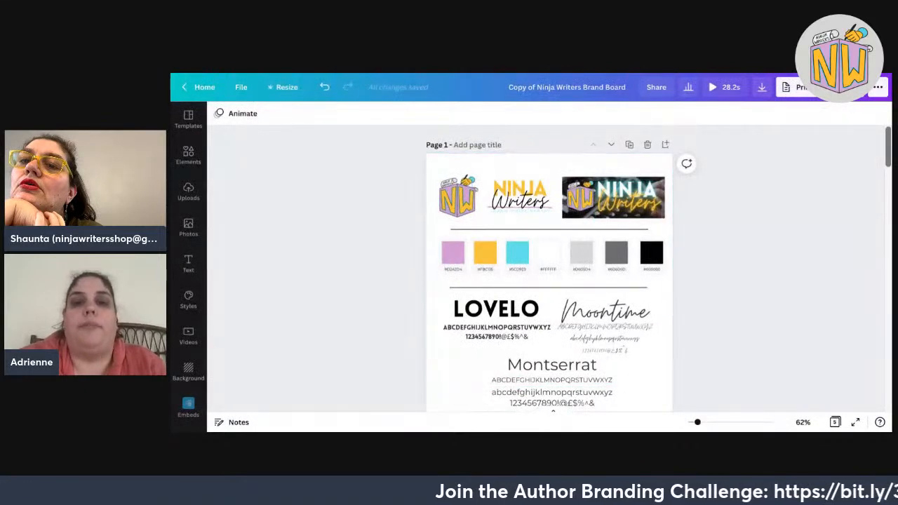
scroll(337, 297, "down", 1)
Switch to the Copy of Contemporary Romance Branding Board tab showing the Violet Olivia logos.
scroll(548, 267, "down", 1)
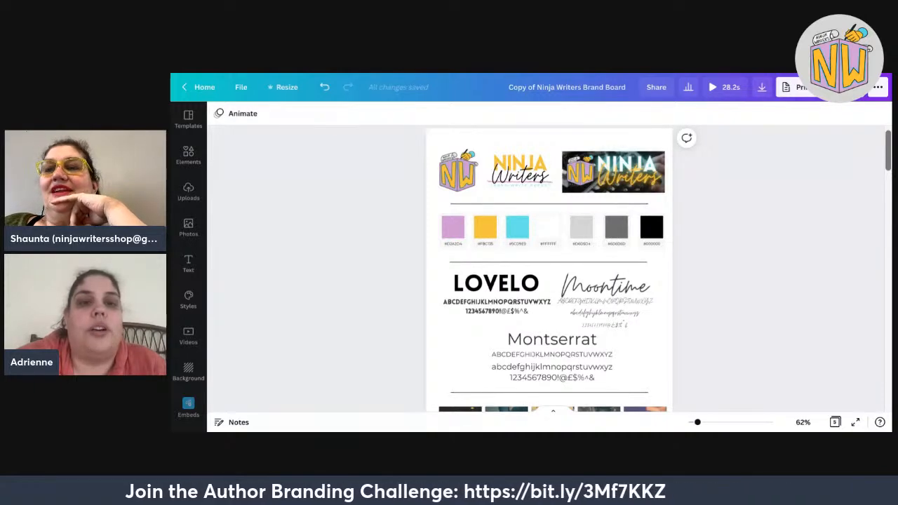
key("ctrl+Tab")
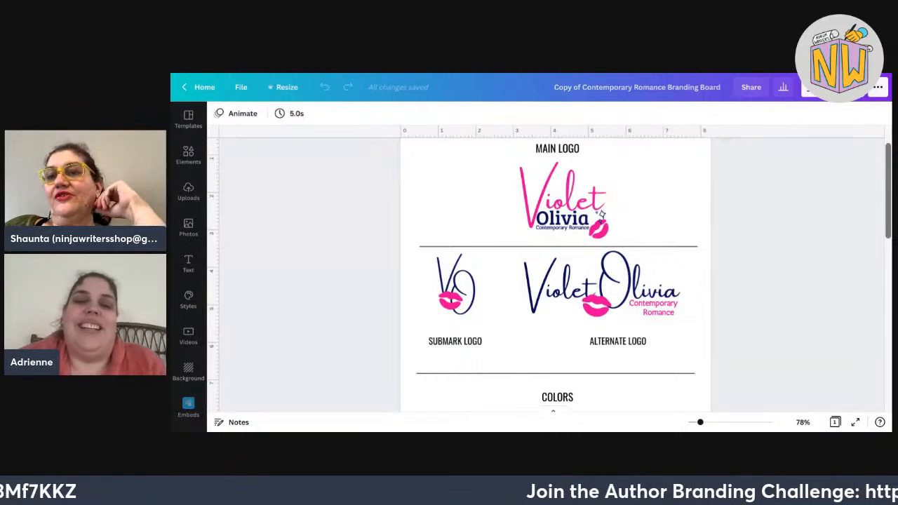
scroll(555, 274, "up", 1)
scroll(555, 274, "down", 2)
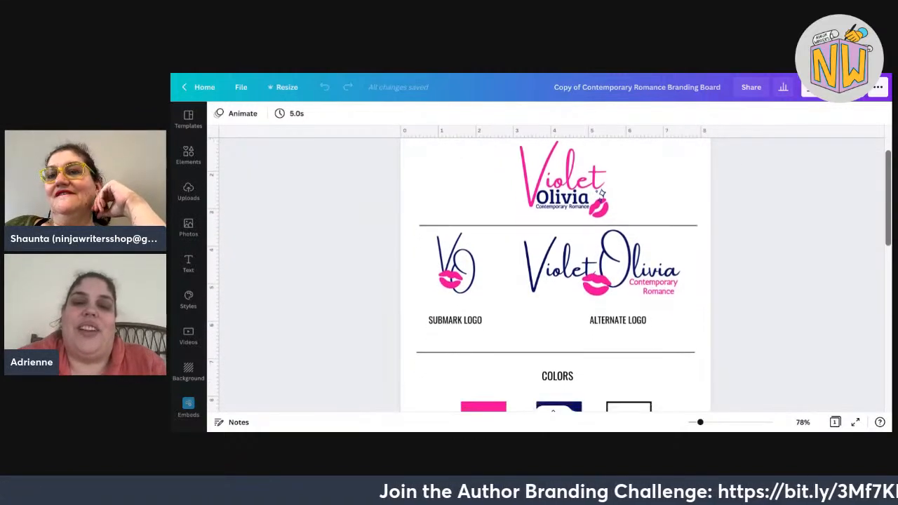
scroll(555, 281, "down", 3)
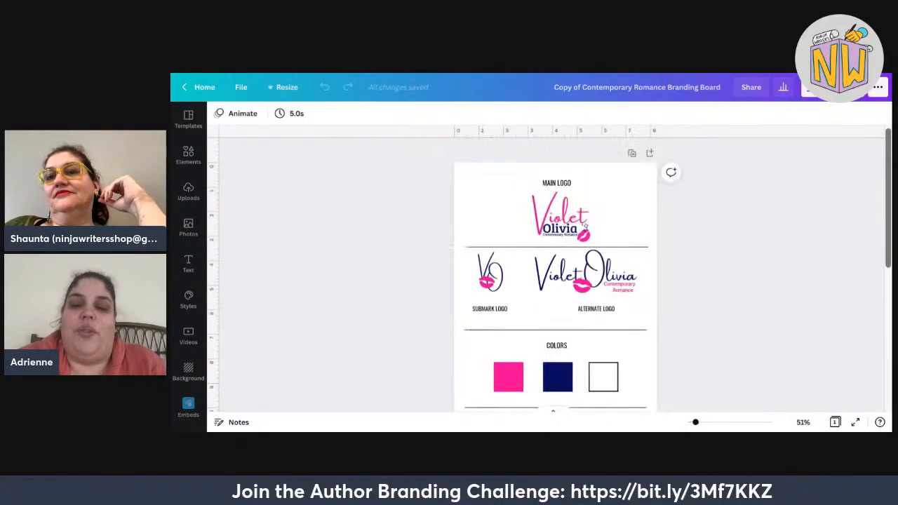
scroll(555, 274, "down", 3)
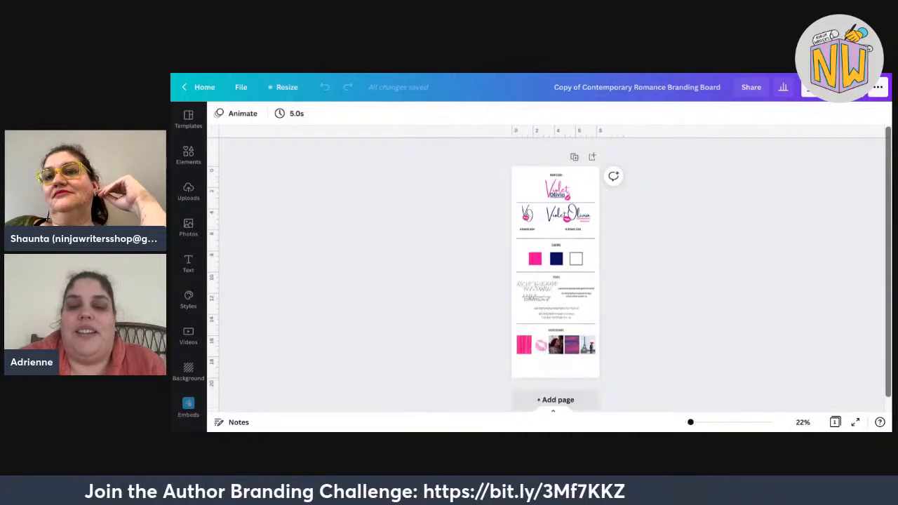
left_click_drag(691, 422, 694, 422)
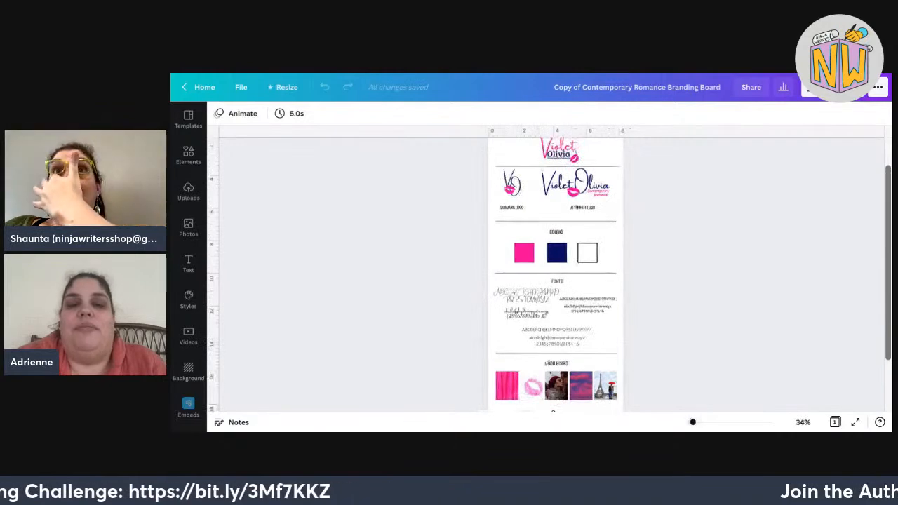
scroll(555, 273, "up", 1)
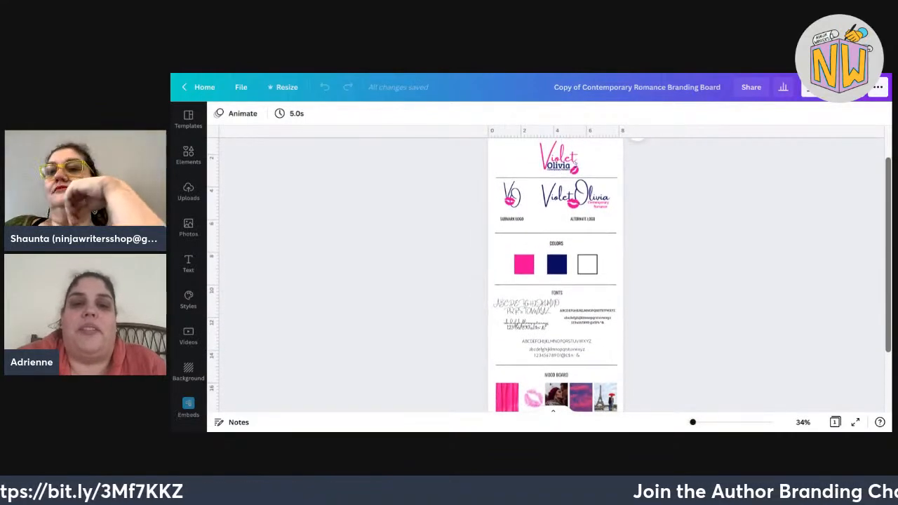
scroll(555, 274, "down", 1)
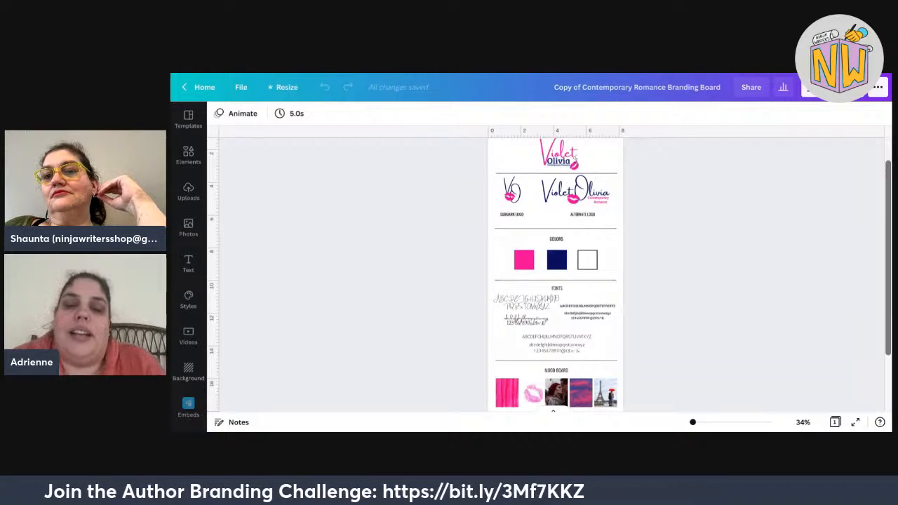
left_click(700, 422)
scroll(631, 353, "up", 2)
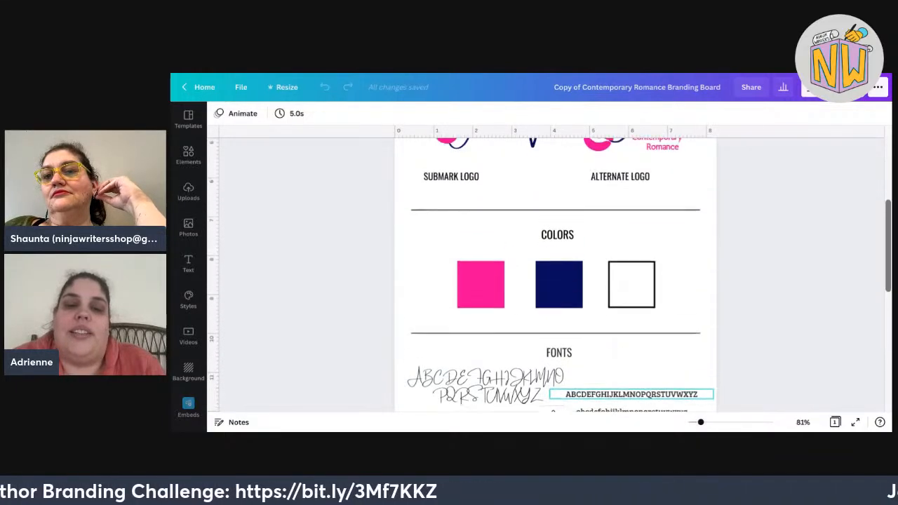
scroll(631, 353, "up", 1)
scroll(631, 353, "up", 4)
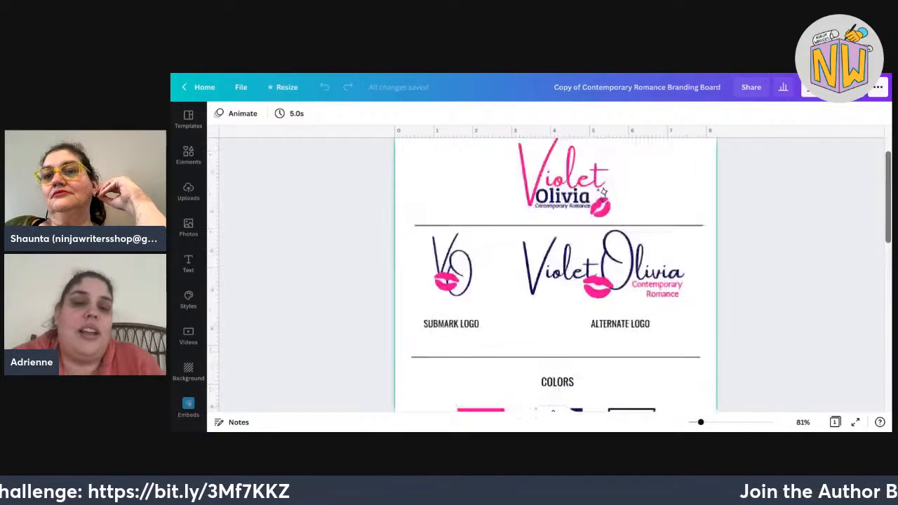
scroll(631, 353, "up", 1)
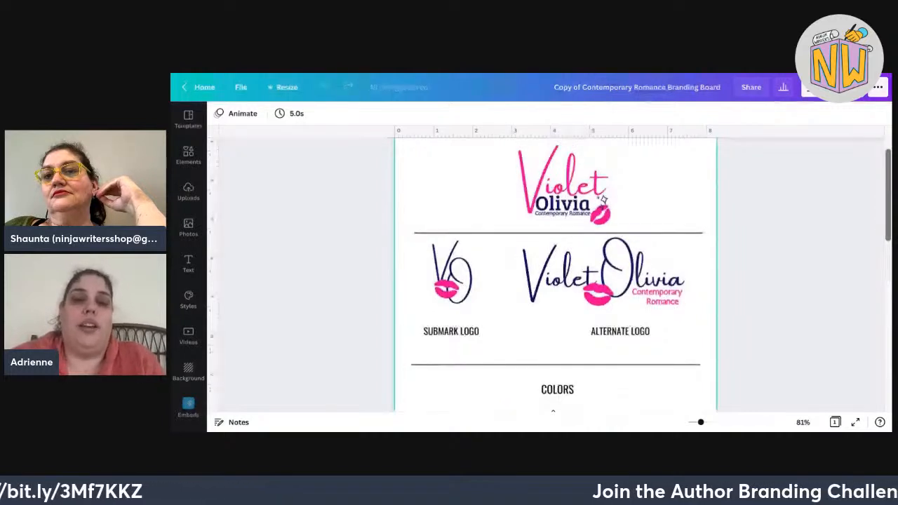
scroll(748, 232, "up", 2)
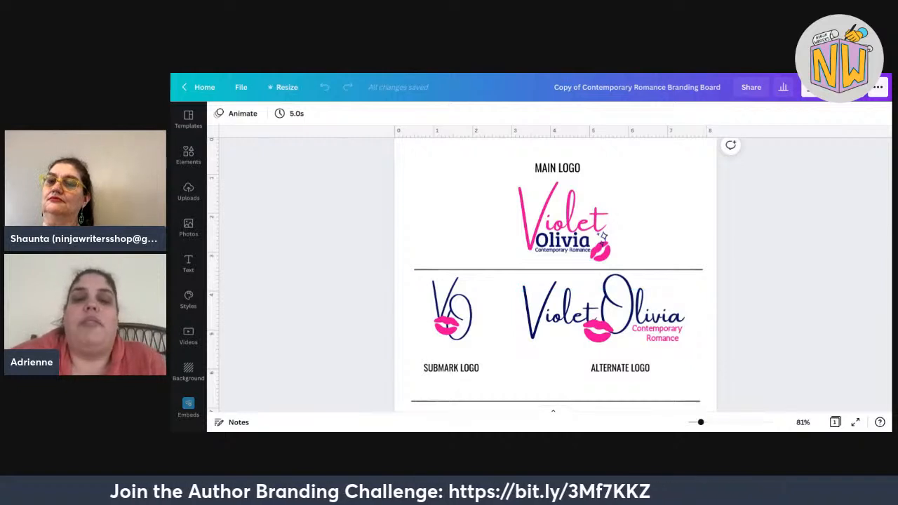
scroll(549, 276, "down", 1)
Scroll down to the mood board and zoom out to show the entire branding board.
scroll(557, 274, "down", 3)
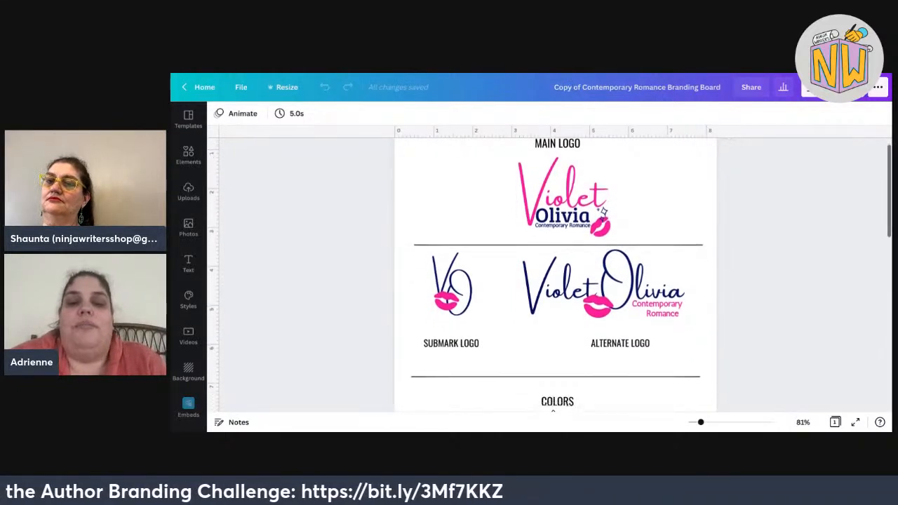
scroll(558, 274, "down", 5)
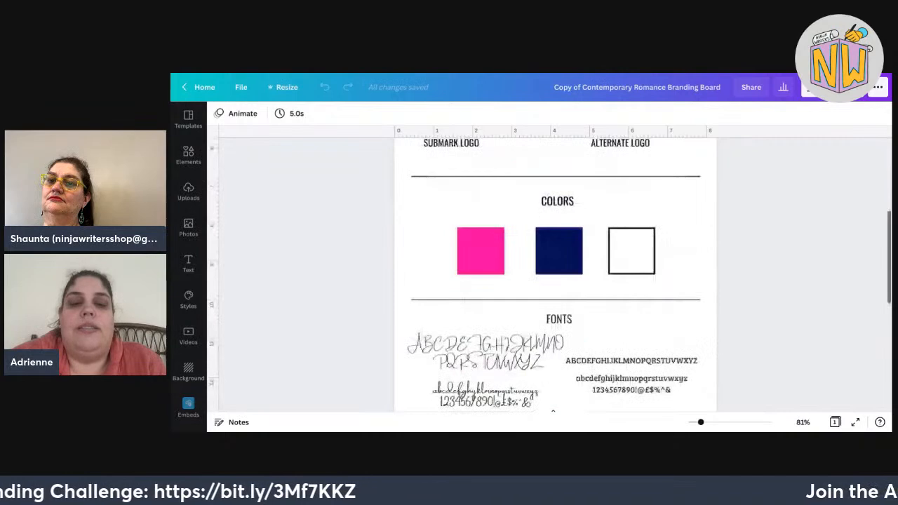
scroll(516, 183, "down", 3)
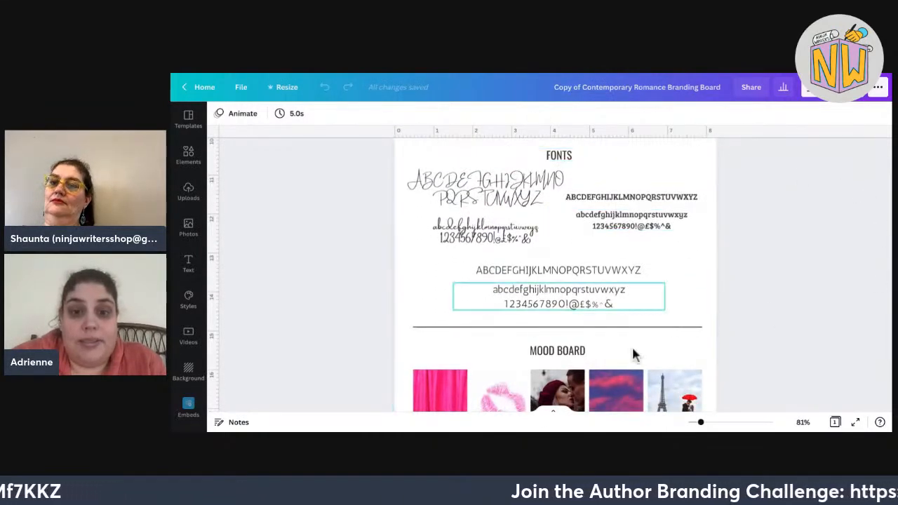
scroll(558, 274, "down", 4)
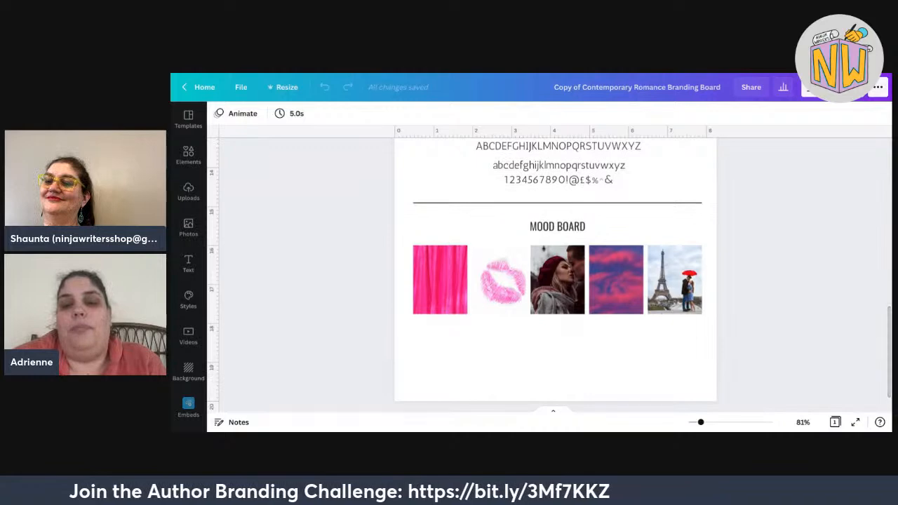
key("ctrl+minus")
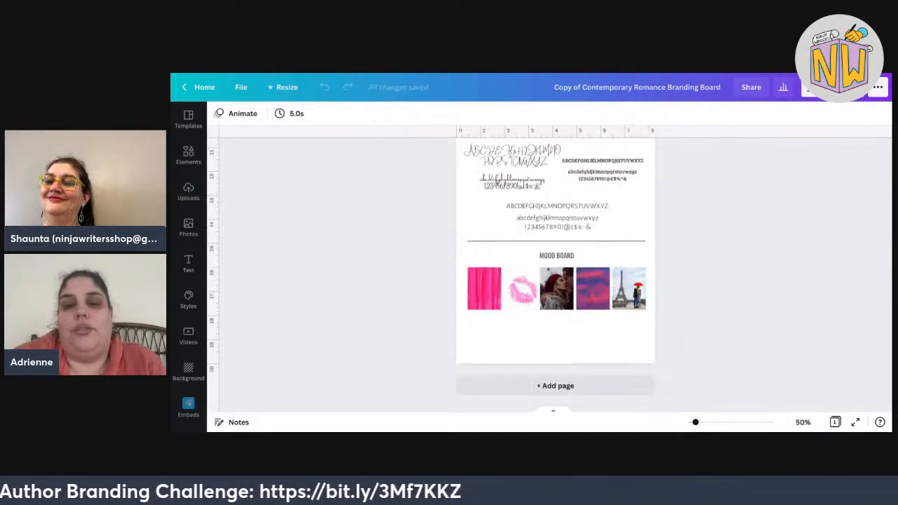
left_click_drag(695, 422, 692, 422)
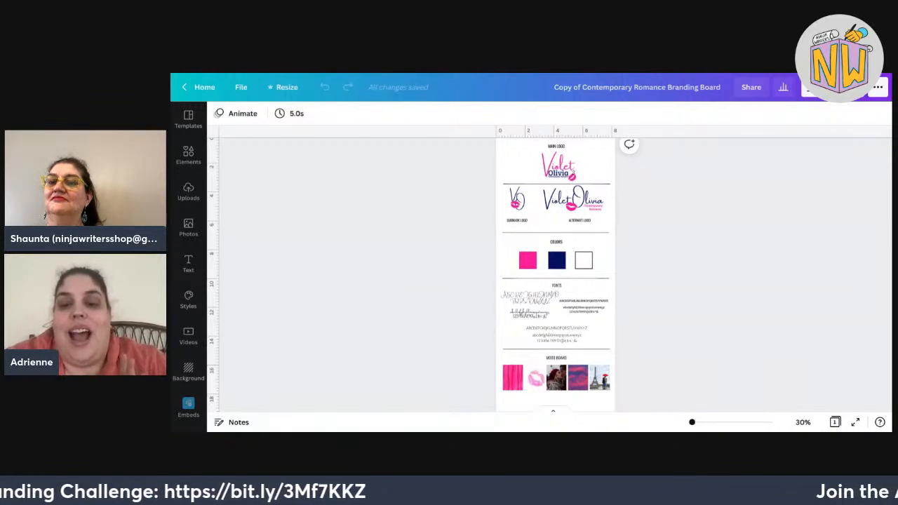
Zoom back in to 95% and scroll to the Fonts section with its alphabet samples.
left_click(699, 422)
left_click_drag(699, 423, 703, 422)
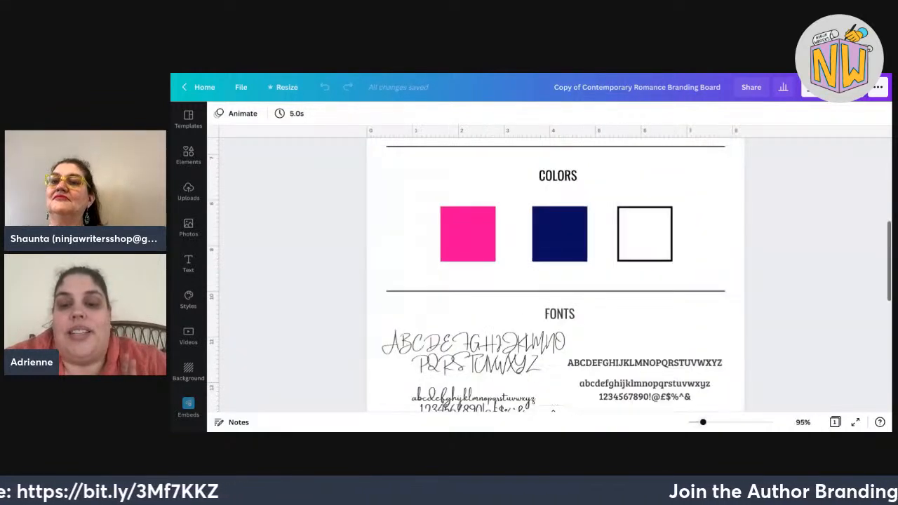
scroll(555, 275, "down", 2)
scroll(555, 275, "down", 1)
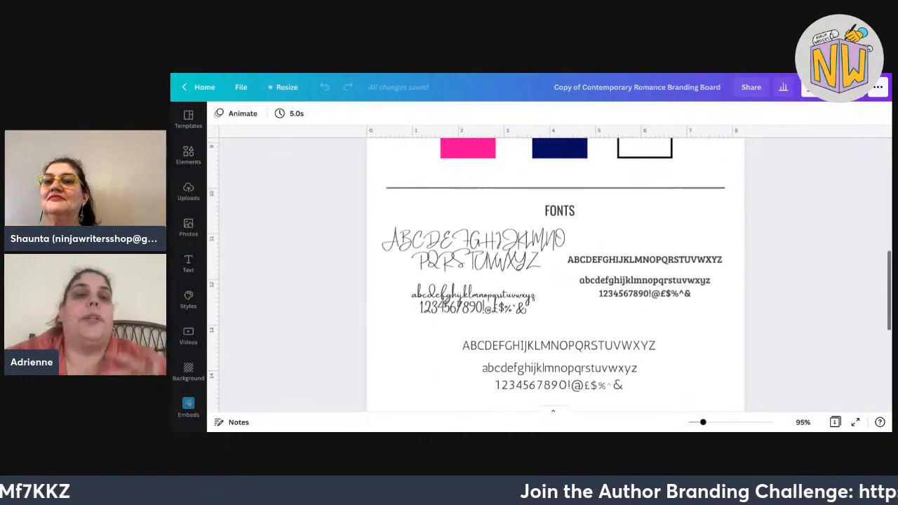
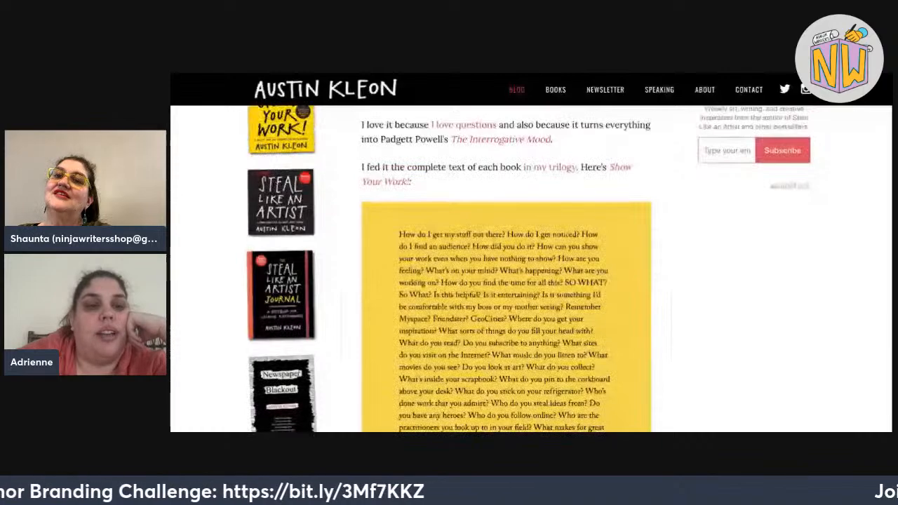
Scroll through the Austin Kleon and Dinner a Love Story blogs, then return to the Ninja Writers brand board.
scroll(532, 269, "up", 3)
scroll(531, 269, "up", 3)
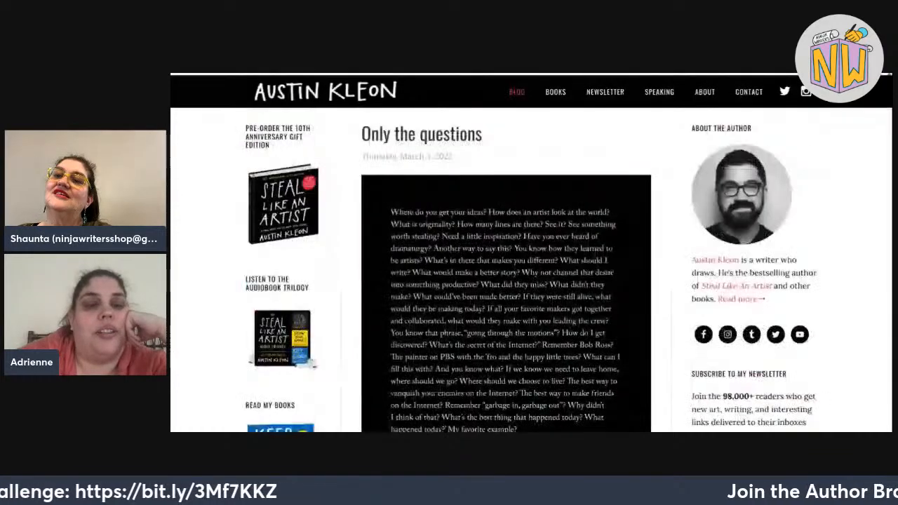
scroll(531, 269, "down", 5)
scroll(532, 269, "up", 1)
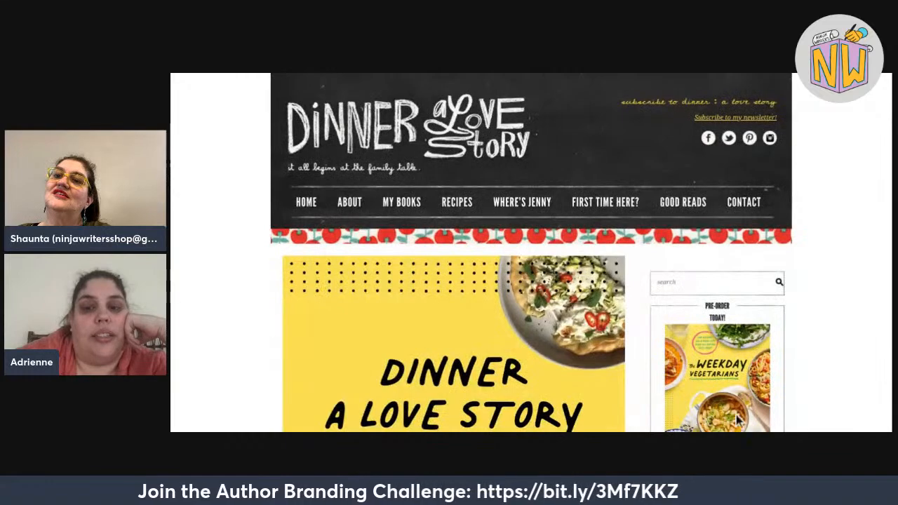
scroll(739, 429, "down", 1)
scroll(739, 430, "down", 3)
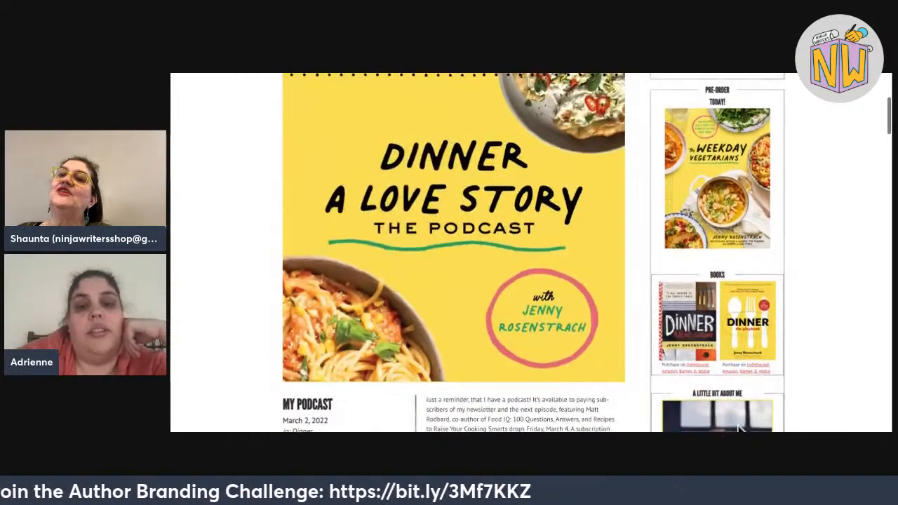
scroll(742, 88, "up", 1)
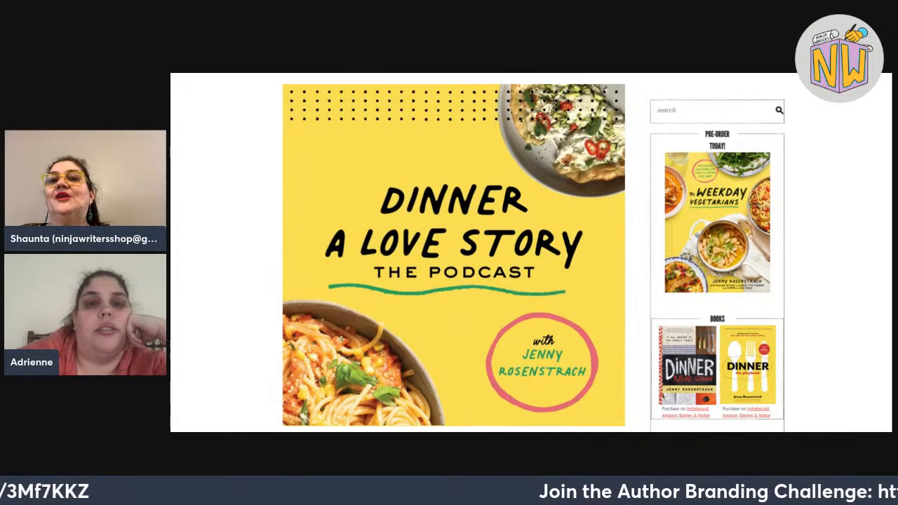
key("ctrl+Tab")
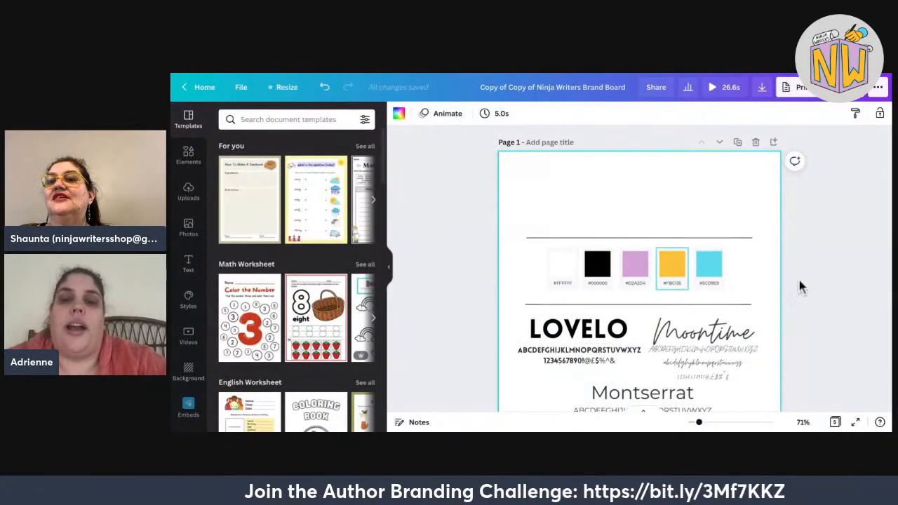
Delete the pink #D2A2D4 and cyan #5CD9E9 colour squares from the palette.
left_click(635, 269)
key("Delete")
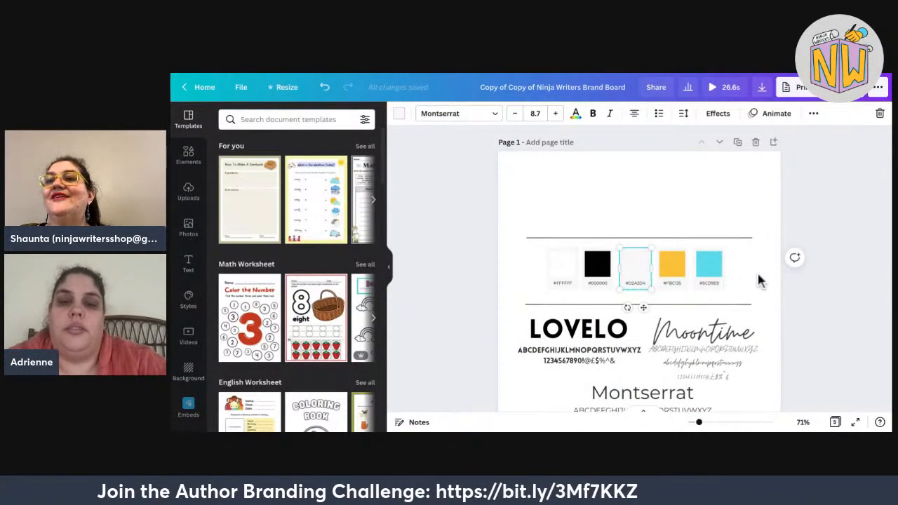
left_click(672, 269)
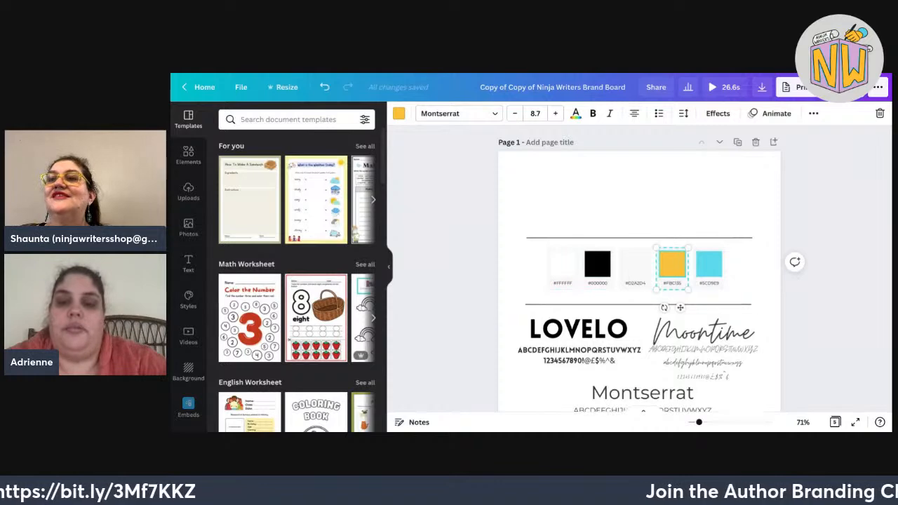
scroll(639, 285, "up", 3)
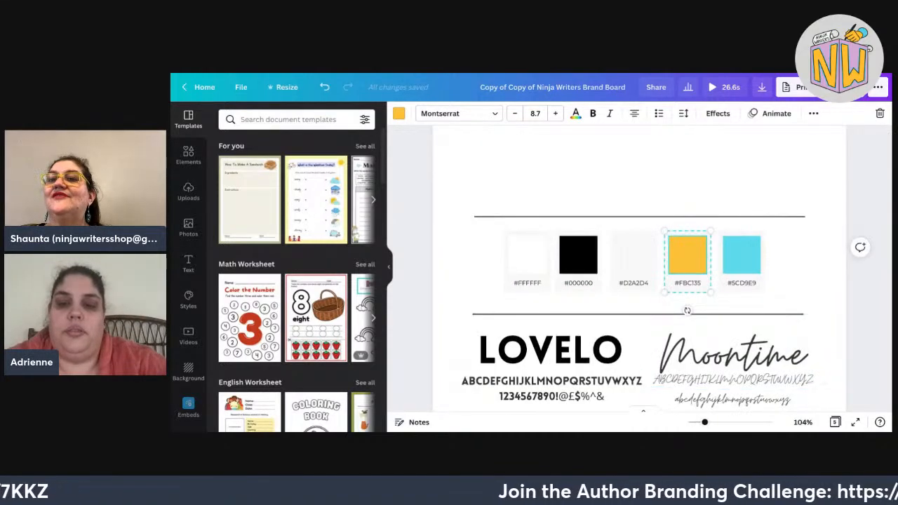
scroll(639, 284, "up", 3)
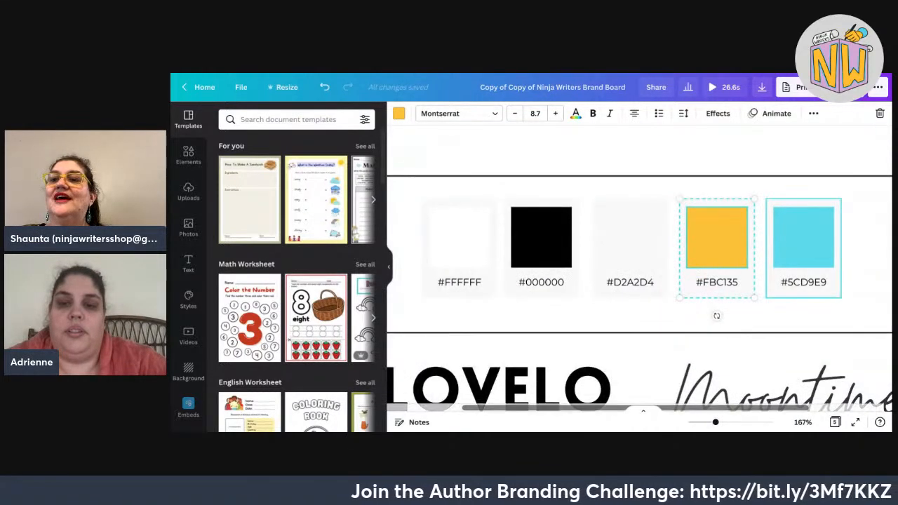
left_click(803, 238)
key("Delete")
Check the colour options of the emptied #D2A2D4 slot and the black #000000 swatch.
left_click(630, 239)
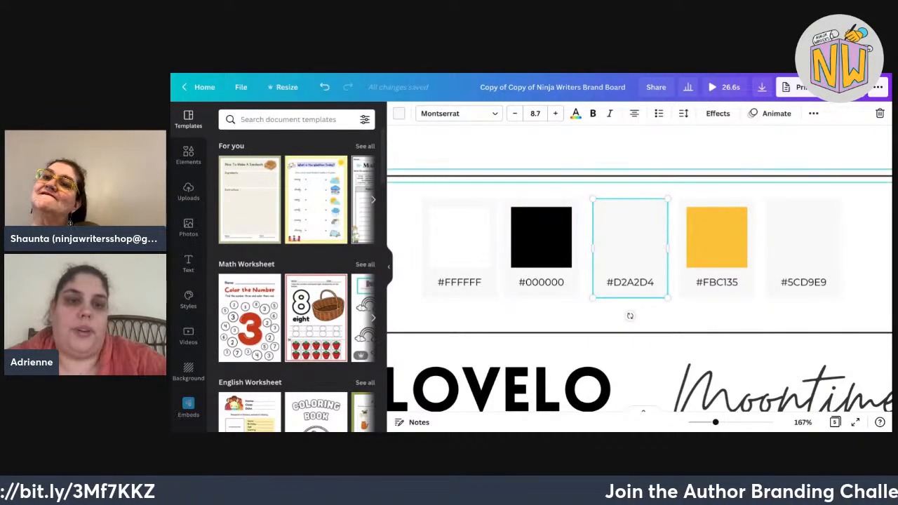
left_click(399, 113)
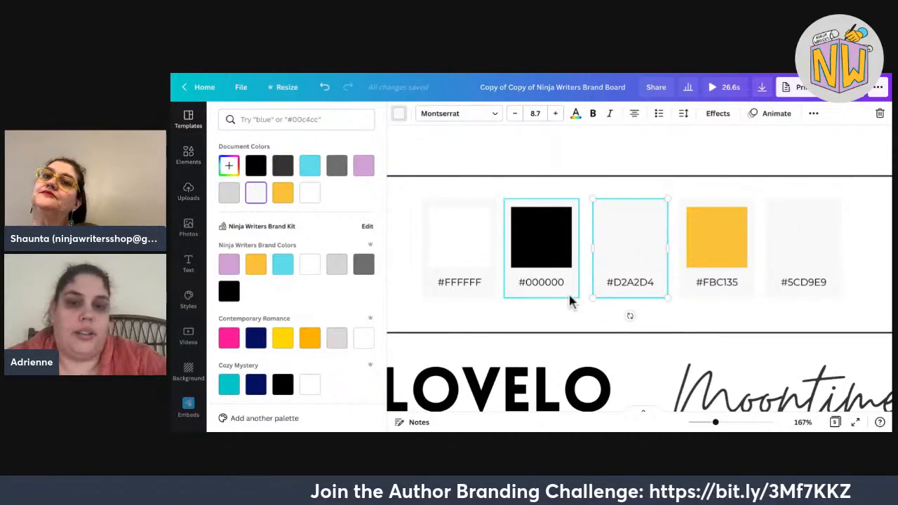
left_click(548, 272)
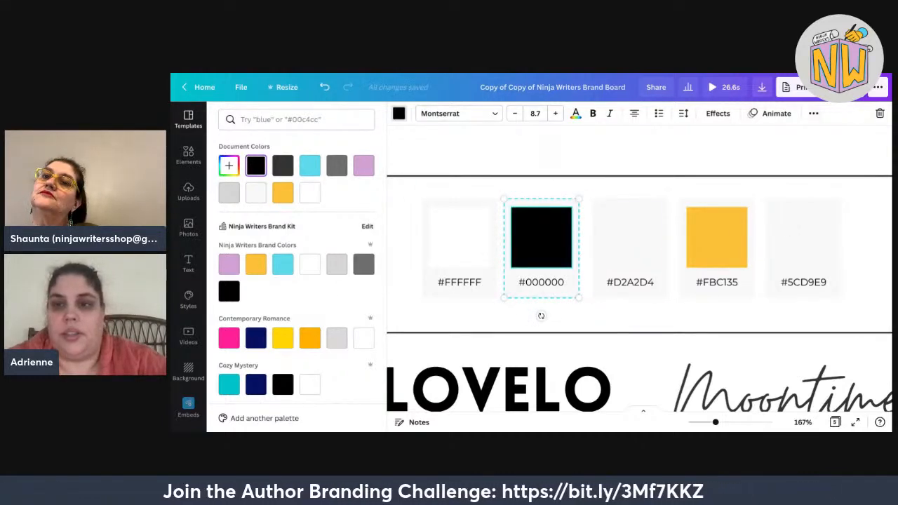
left_click(813, 113)
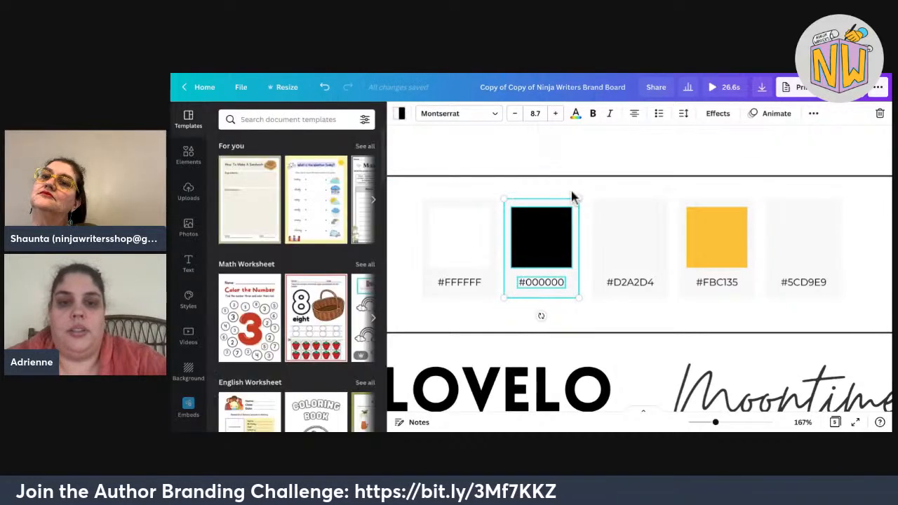
left_click(661, 148)
Duplicate the black square and move the copy into the empty #D2A2D4 slot.
left_click(529, 217)
key("ctrl+d")
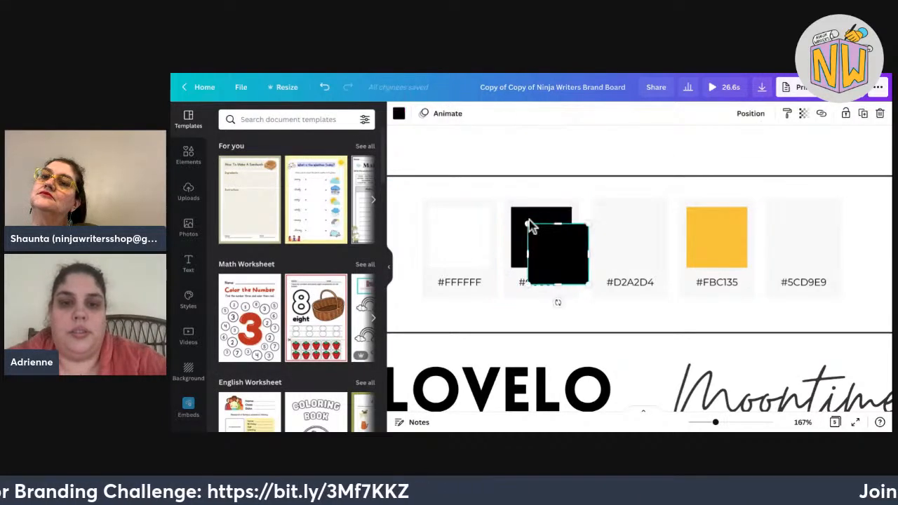
left_click_drag(548, 250, 621, 232)
left_click(399, 113)
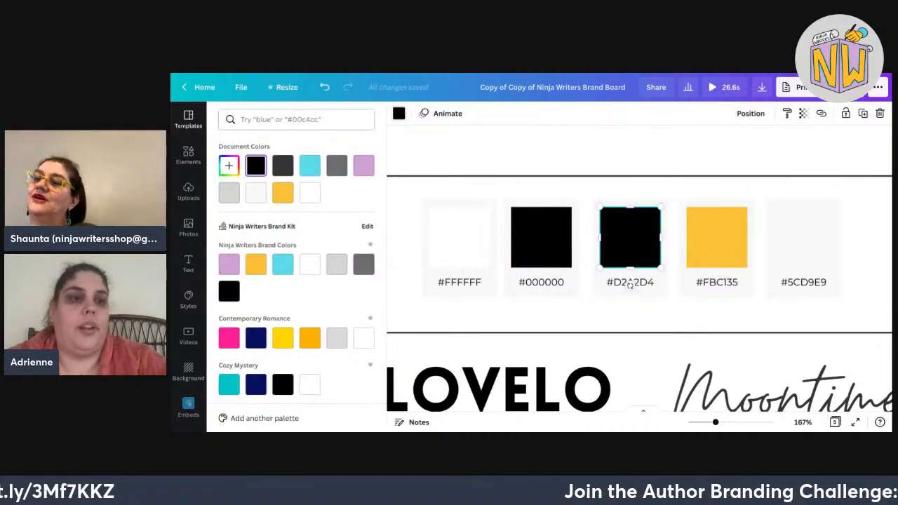
Search the colour library for copper, then fill the copied square with an orange photo colour.
left_click(296, 120)
type("dopper")
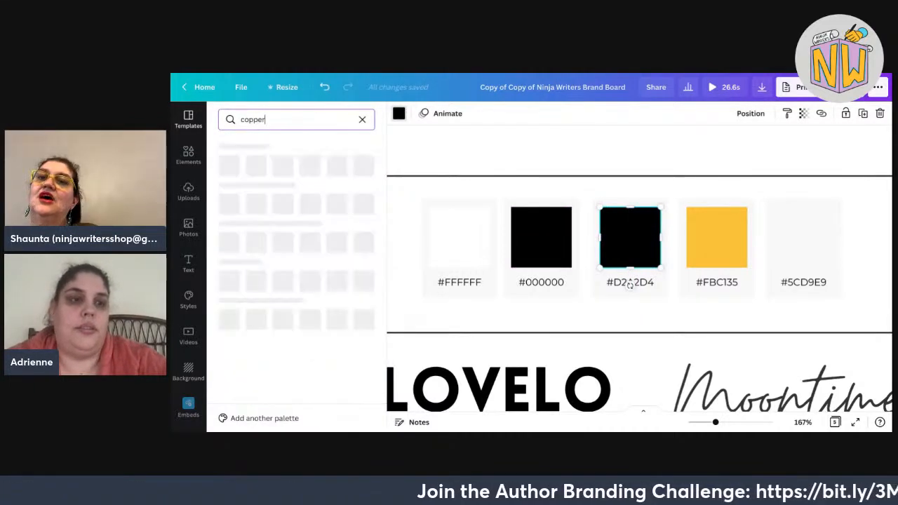
key("BackSpace")
key("BackSpace")
key("BackSpace")
key("BackSpace")
key("BackSpace")
key("BackSpace")
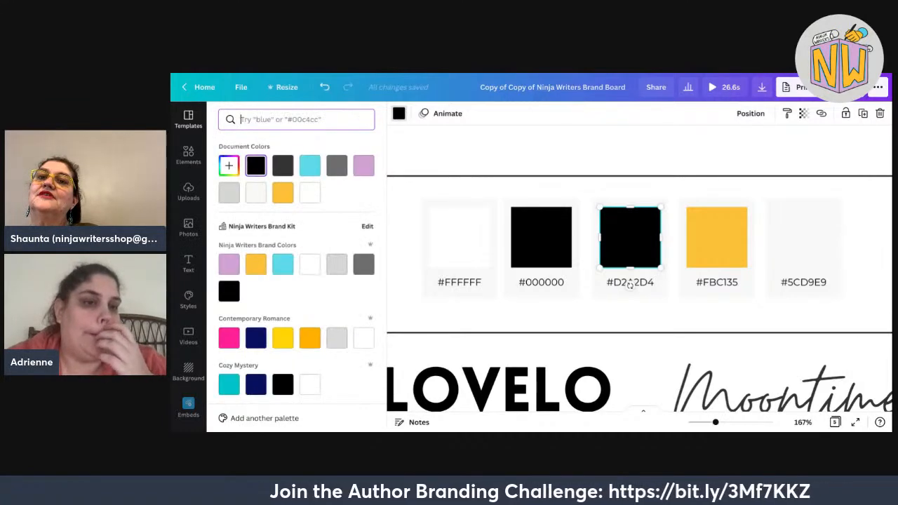
scroll(296, 281, "down", 4)
scroll(296, 281, "down", 2)
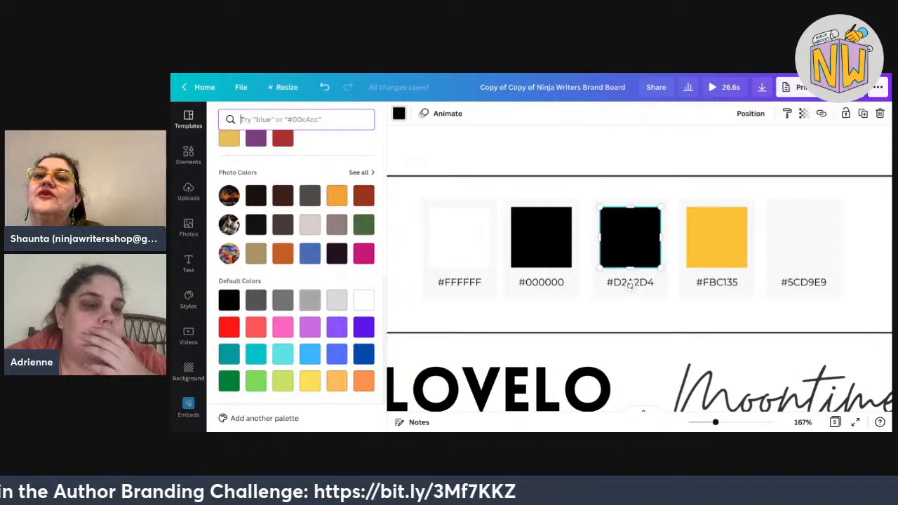
left_click(283, 252)
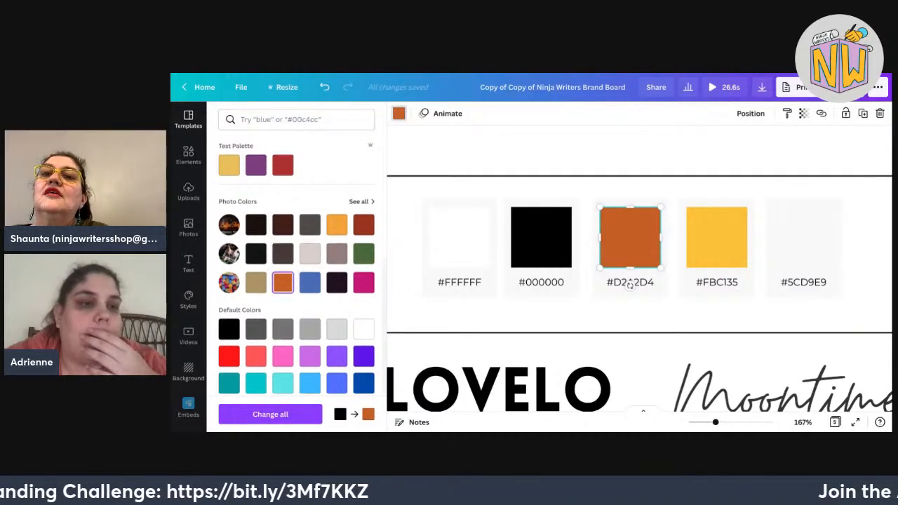
Fine-tune the orange's shade and hue in the custom colour picker.
scroll(296, 280, "up", 6)
left_click(229, 165)
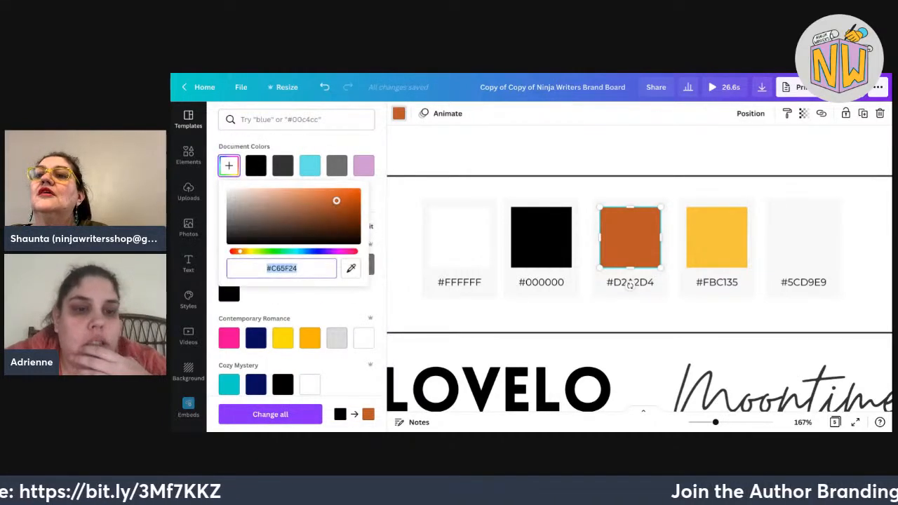
left_click_drag(337, 200, 346, 200)
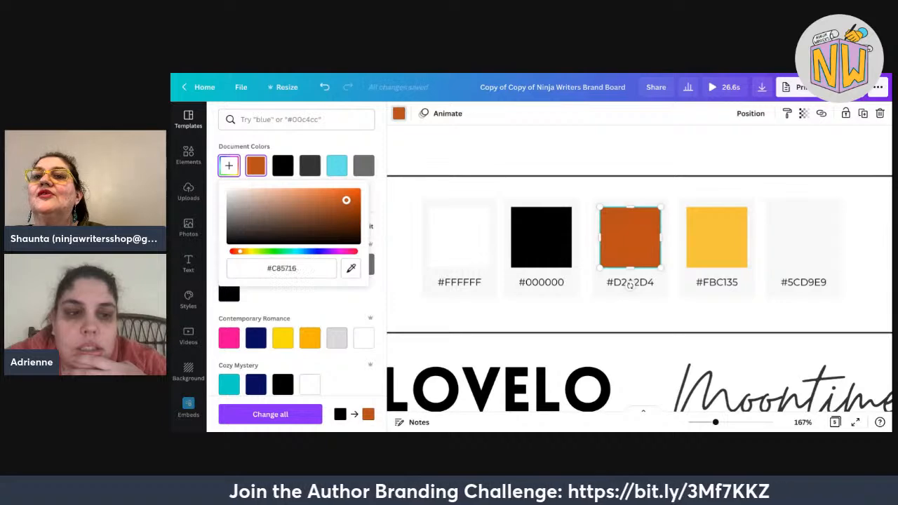
left_click_drag(240, 252, 237, 251)
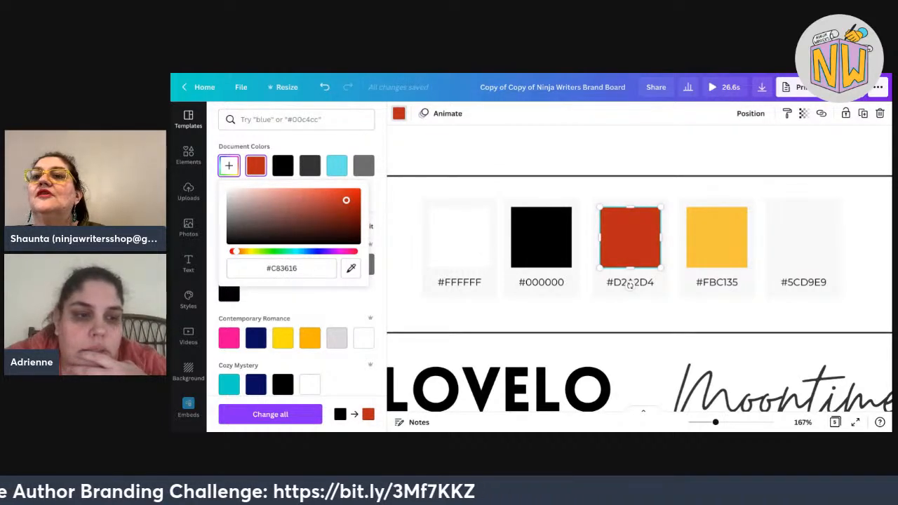
left_click_drag(237, 251, 240, 251)
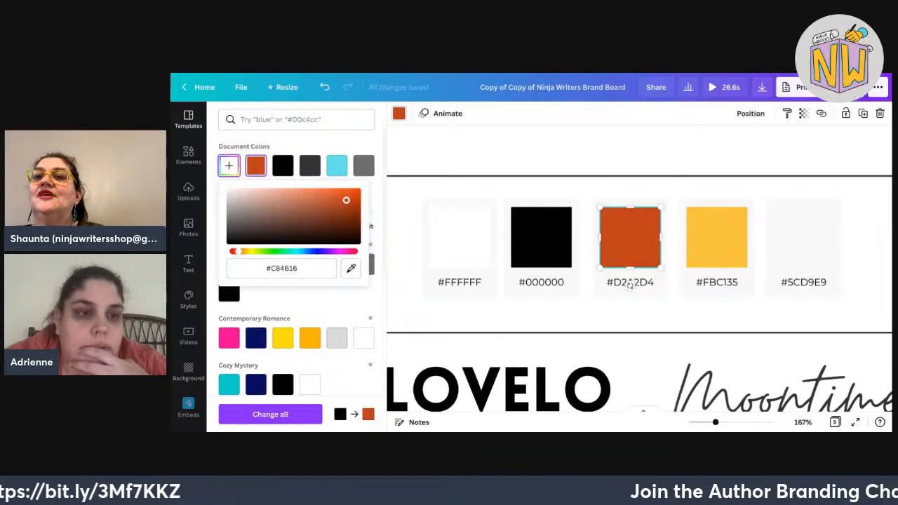
key("Escape")
Reapply the orange photo colour and paste a brighter hex value, #D66626, into the picker.
scroll(296, 264, "down", 3)
left_click(282, 337)
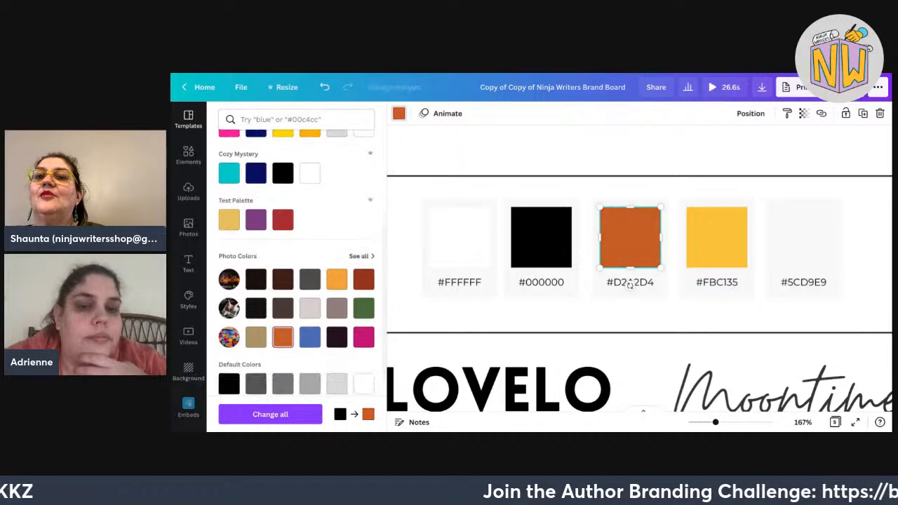
scroll(296, 264, "up", 3)
left_click(228, 165)
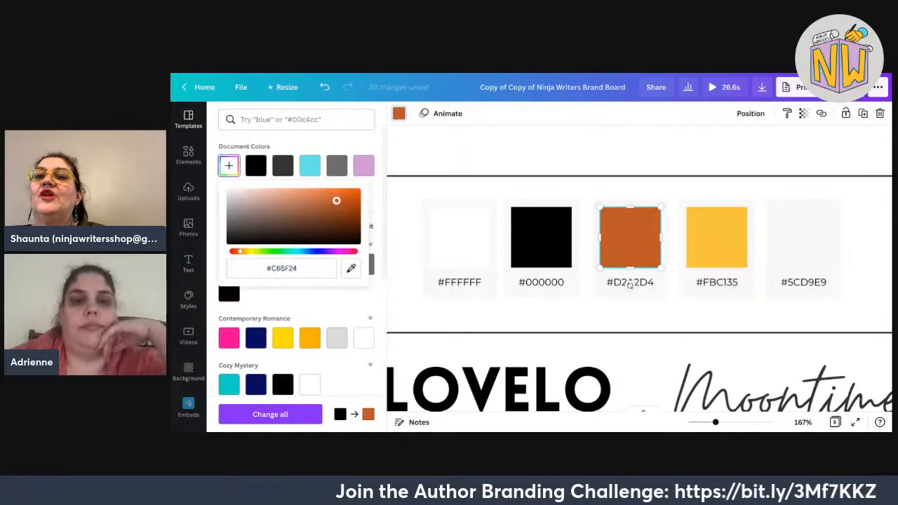
left_click(281, 268)
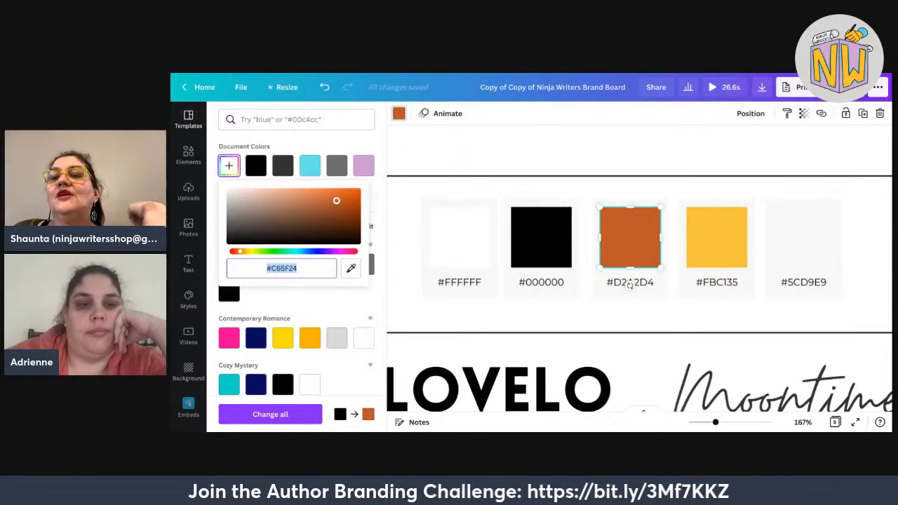
type("#E46C28")
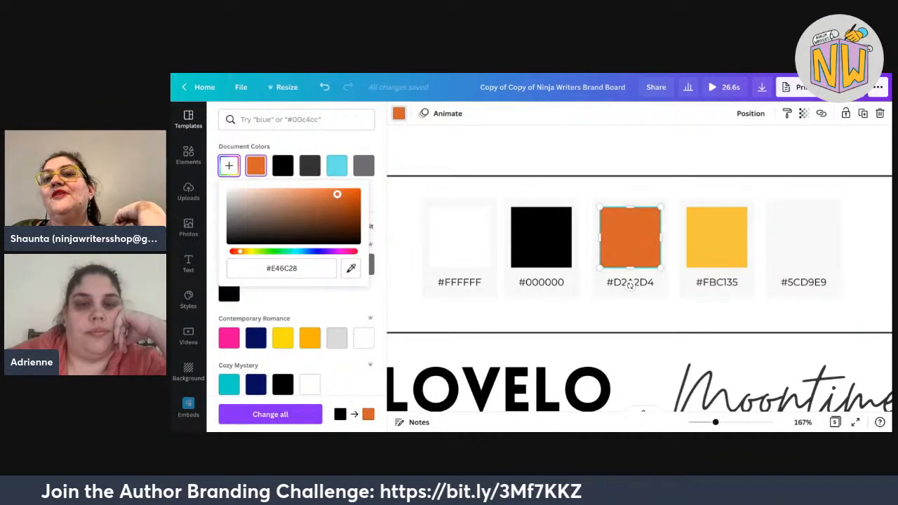
left_click_drag(337, 195, 337, 199)
scroll(297, 264, "down", 4)
left_click(363, 274)
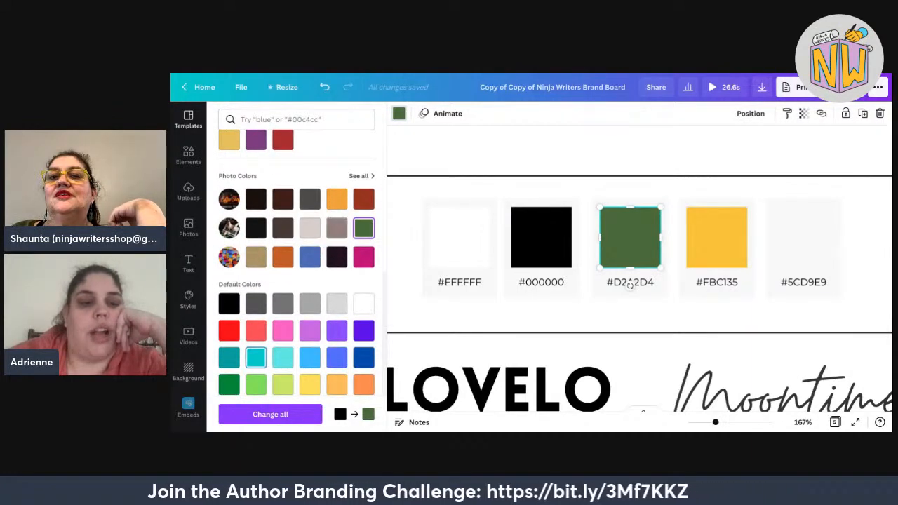
scroll(256, 357, "down", 1)
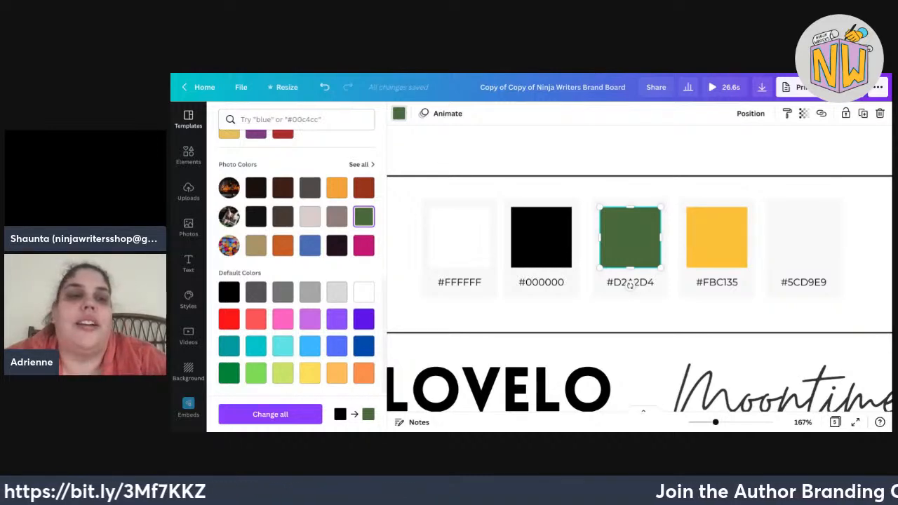
type("patine")
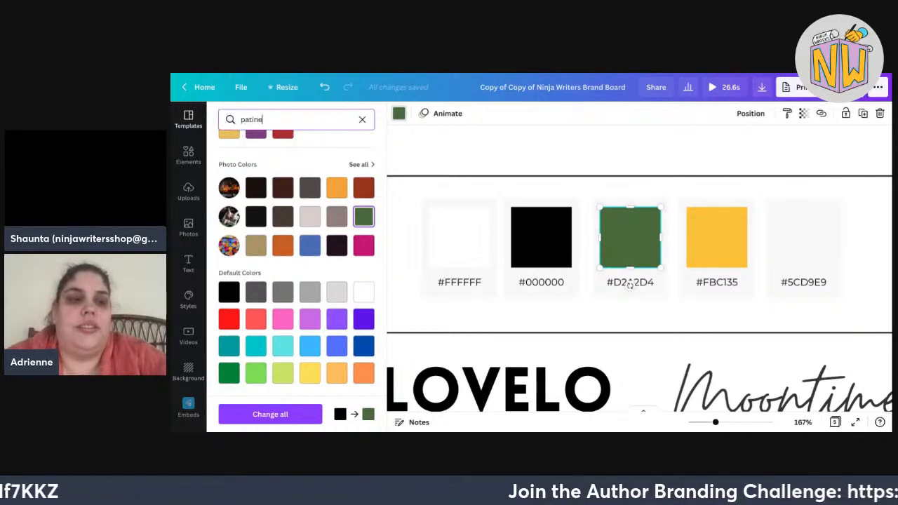
key("BackSpace")
type("a")
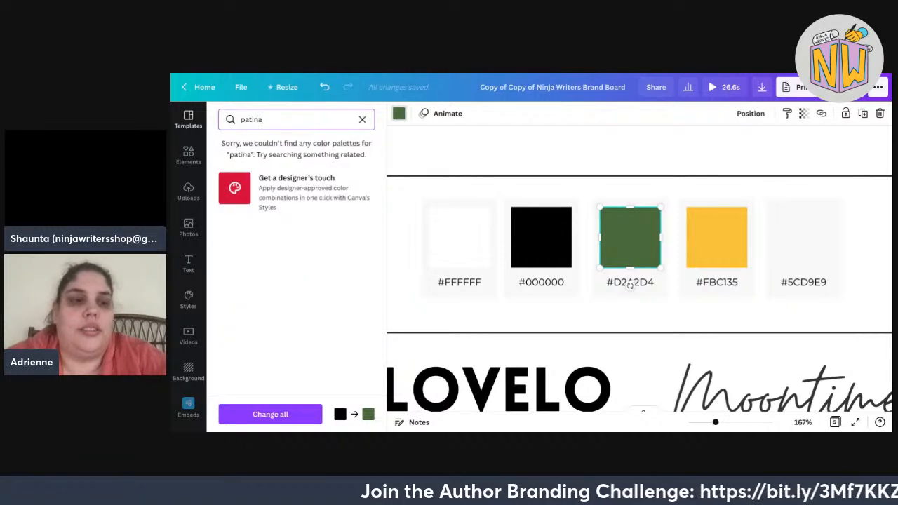
key("BackSpace")
key("BackSpace")
key("BackSpace")
key("BackSpace")
key("BackSpace")
key("BackSpace")
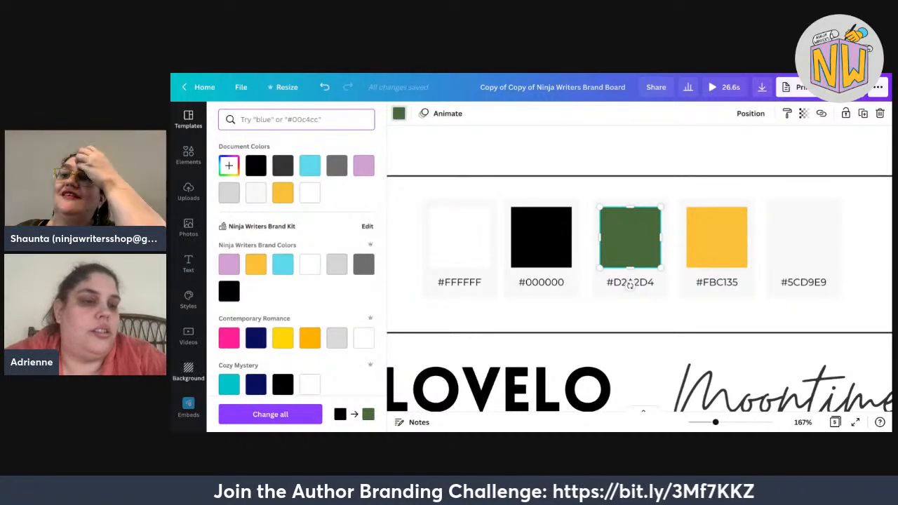
Search the Canva photo library for 'patina' textures.
left_click(188, 226)
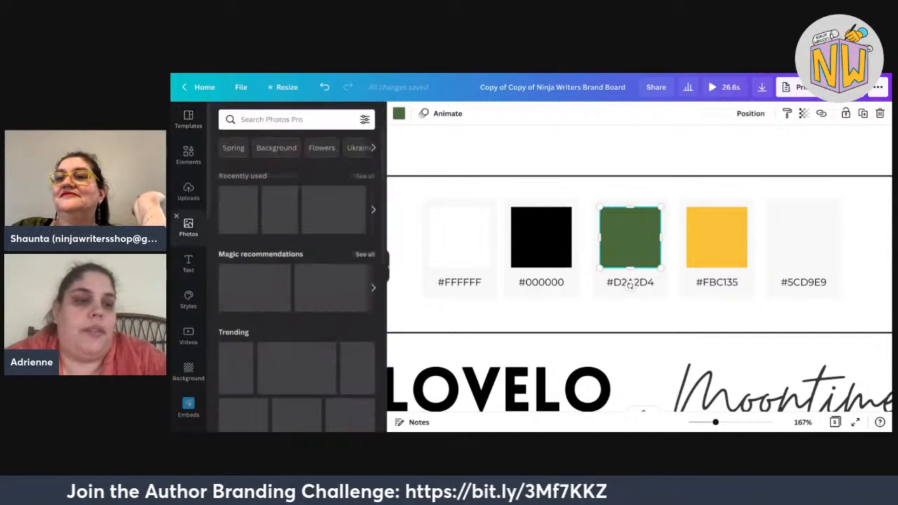
type("pati")
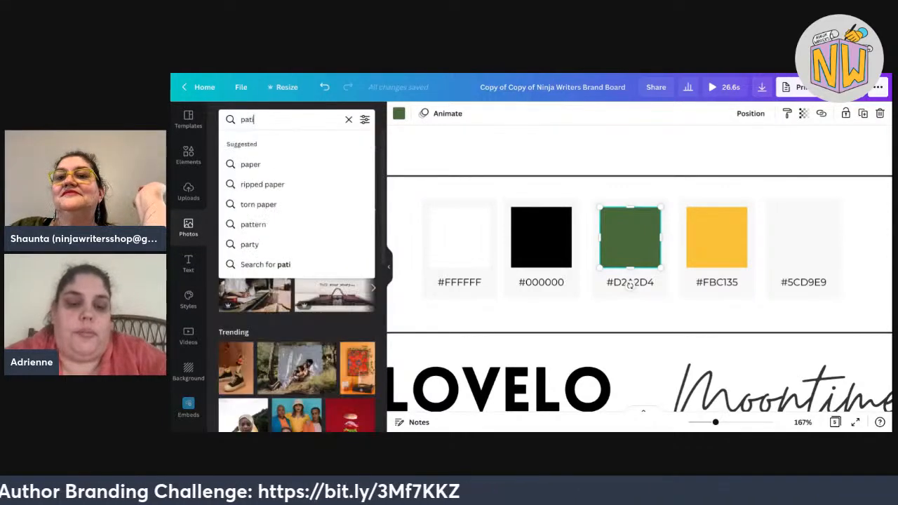
type("na")
key("Return")
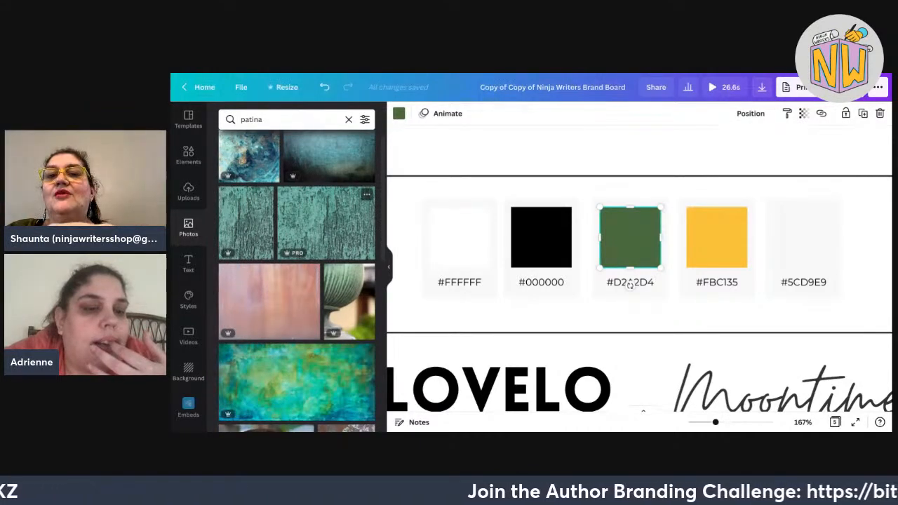
scroll(302, 351, "down", 1)
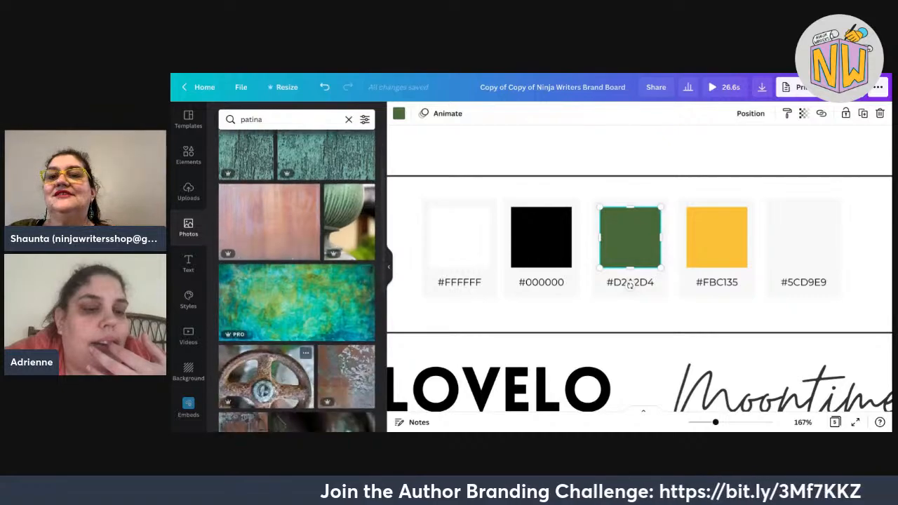
scroll(582, 393, "down", 8)
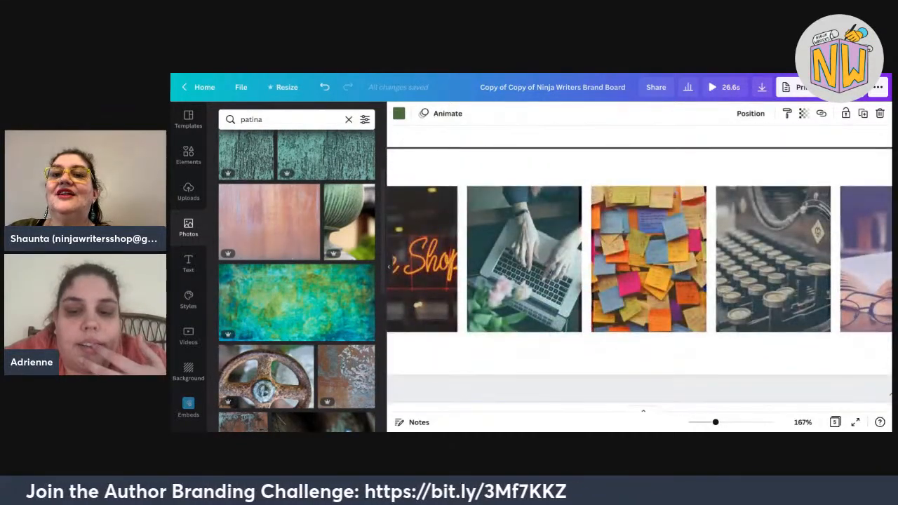
Delete the five mood-board photos and place the teal patina texture in their row.
left_click_drag(716, 422, 706, 421)
left_click_drag(877, 301, 453, 221)
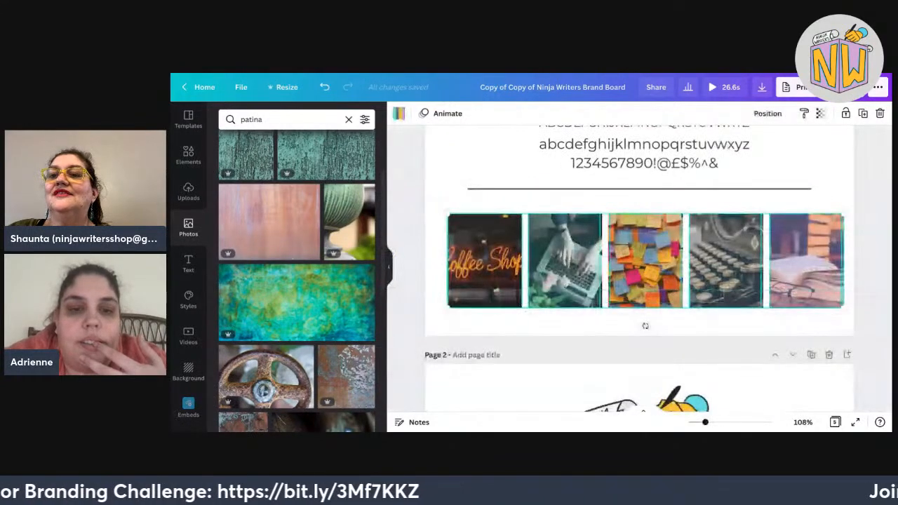
key("Delete")
left_click_drag(297, 302, 647, 286)
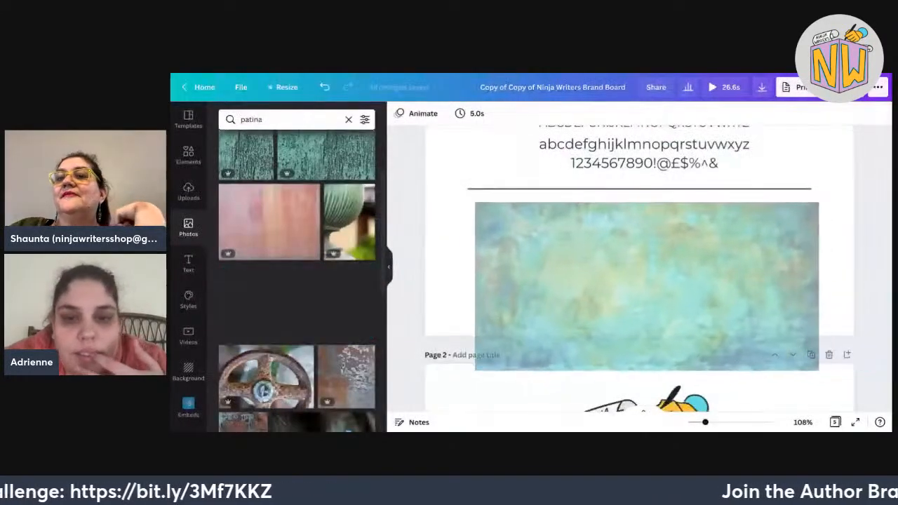
left_click_drag(528, 233, 517, 235)
key("Escape")
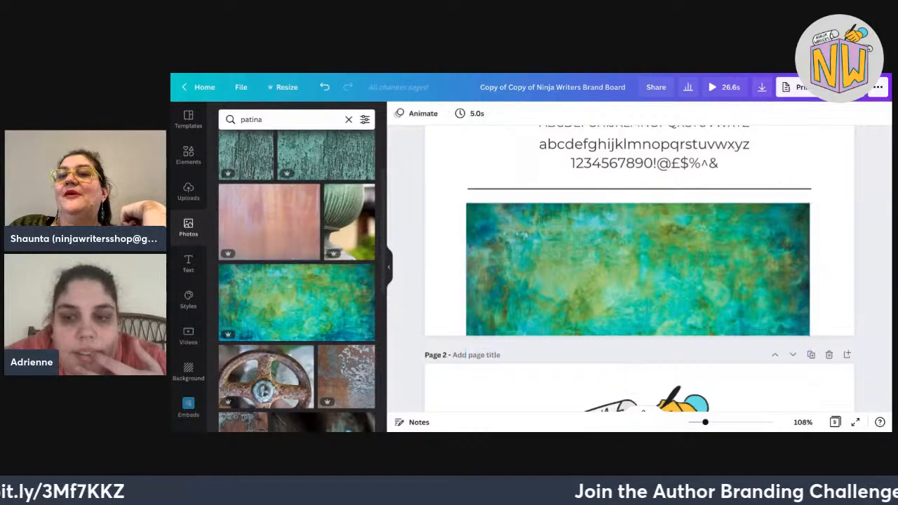
Select the green swatch on its own and bring up its colour choices.
scroll(644, 411, "up", 5)
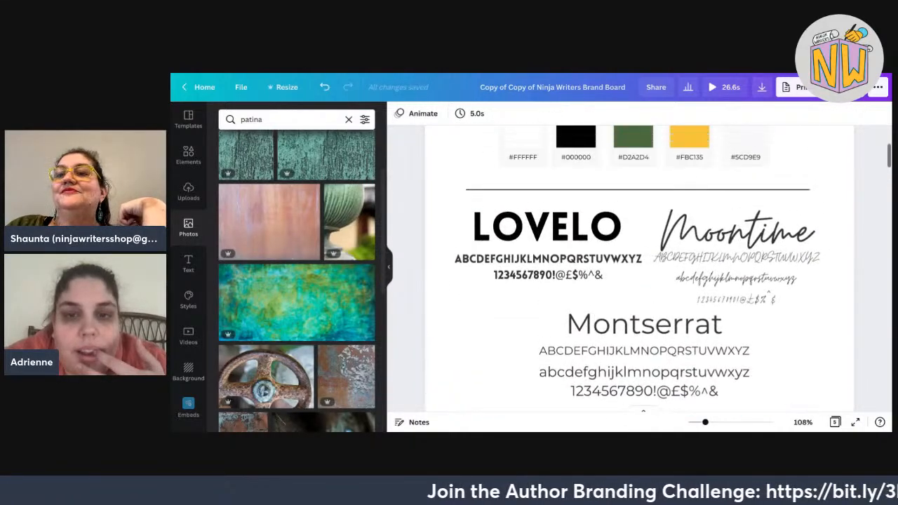
left_click(689, 217)
left_click(633, 217)
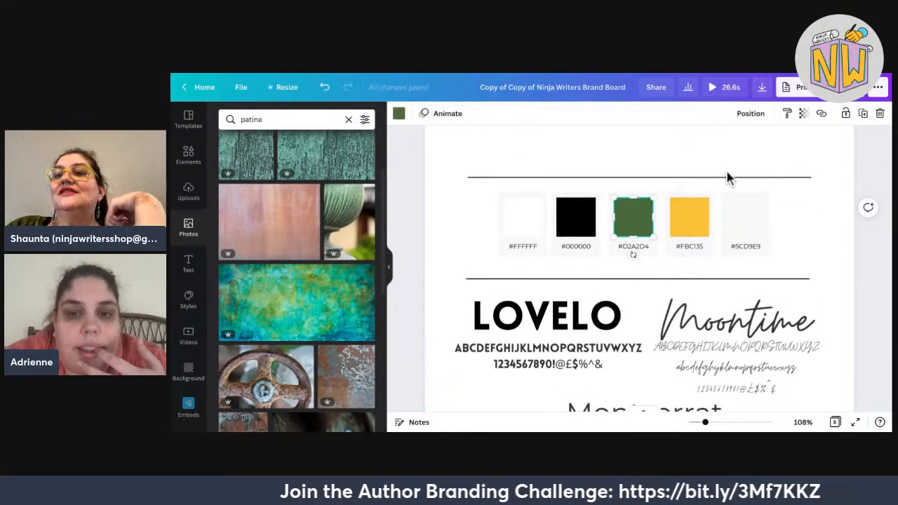
left_click(399, 113)
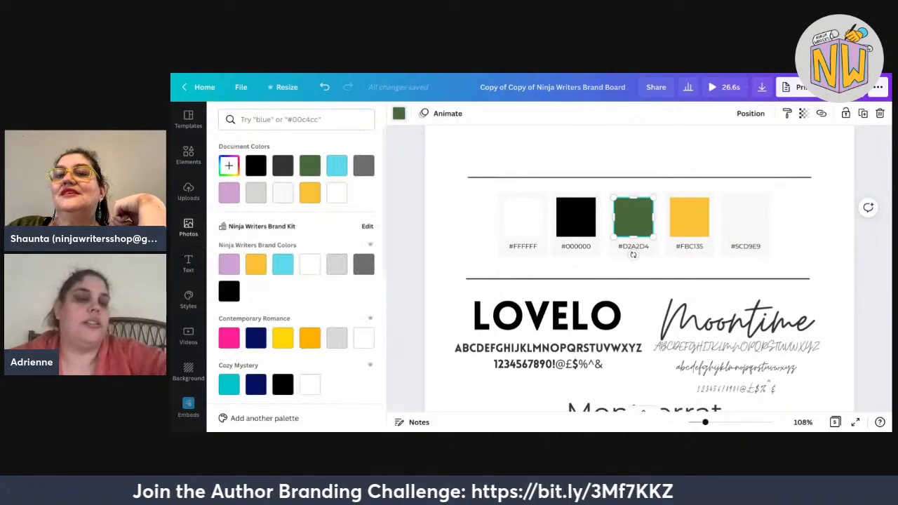
scroll(296, 267, "down", 2)
scroll(296, 267, "down", 2)
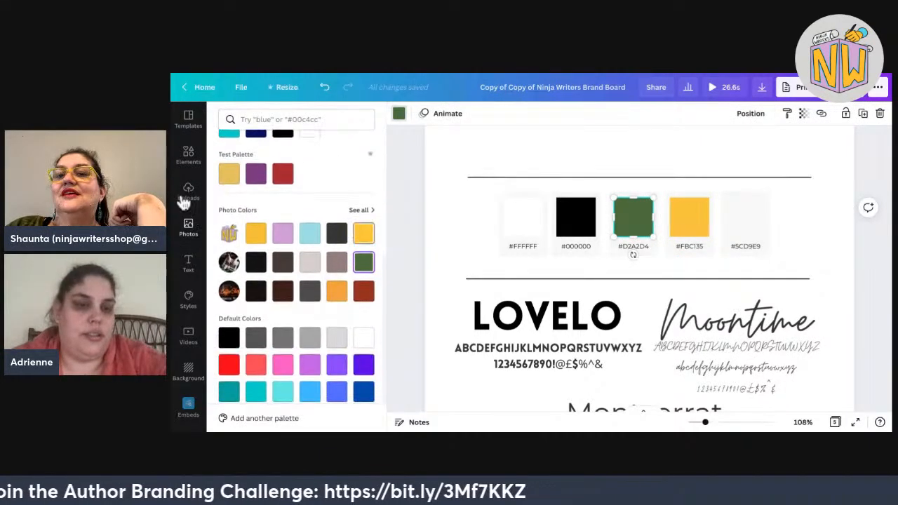
Browse all photo colours for the green swatch and check the patina image on the page.
left_click(362, 209)
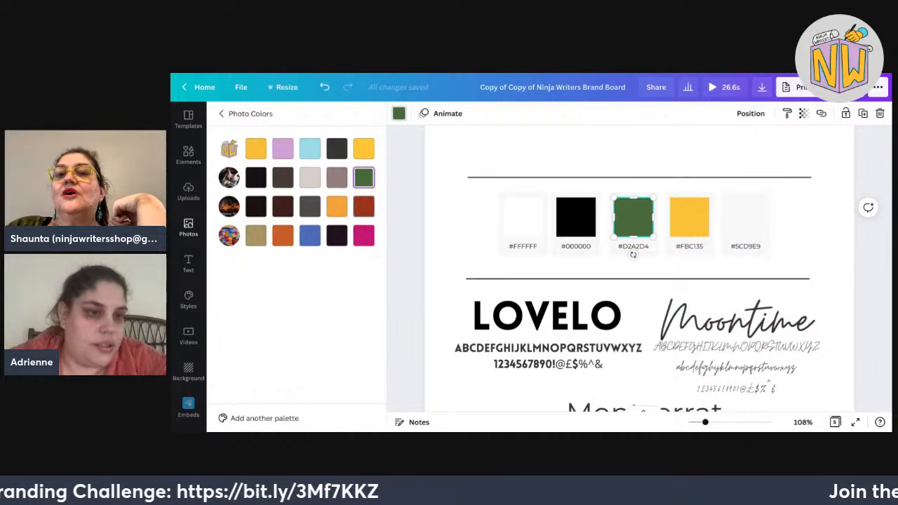
left_click(221, 113)
scroll(672, 285, "down", 4)
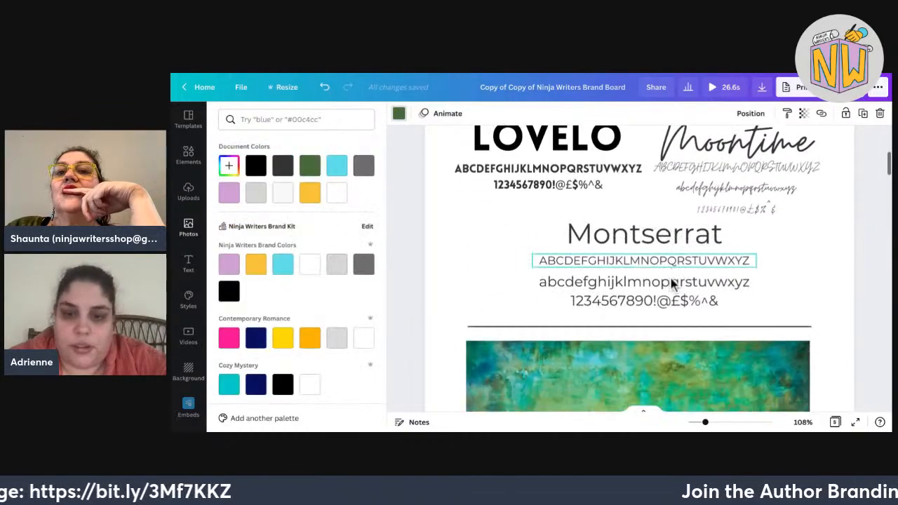
left_click(607, 317)
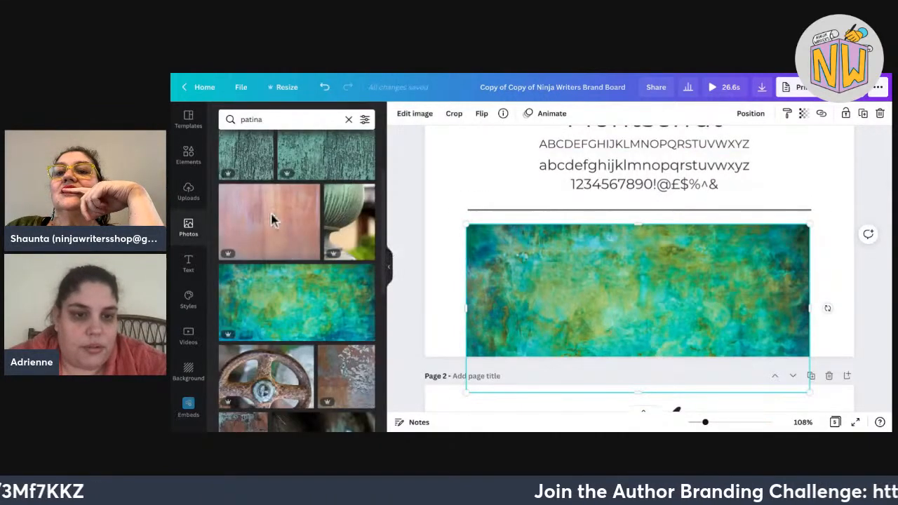
key("Escape")
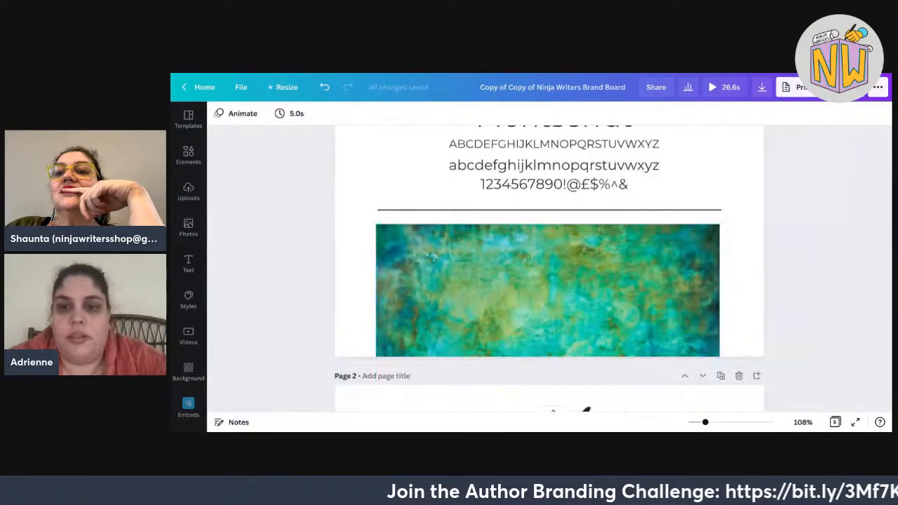
Reselect the green swatch and open its custom colour picker, showing #49693B.
scroll(647, 172, "up", 5)
left_click(553, 180)
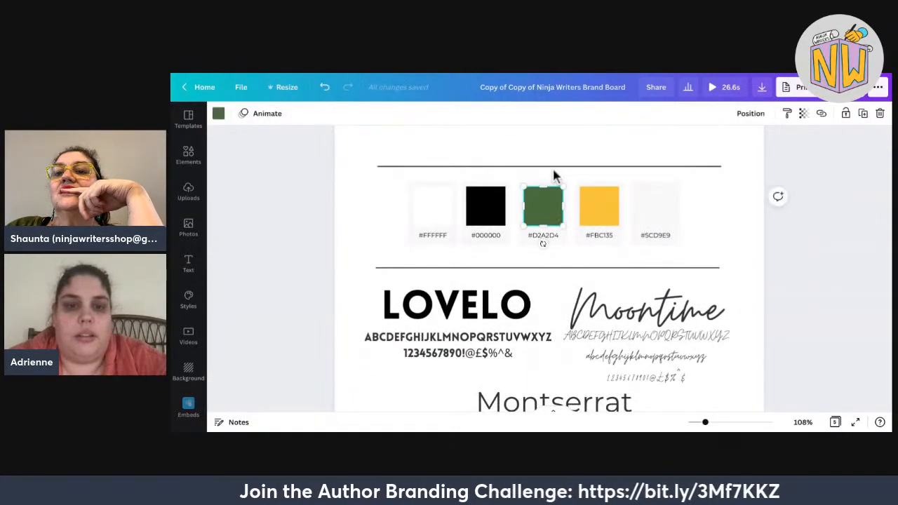
left_click(218, 113)
scroll(225, 232, "down", 5)
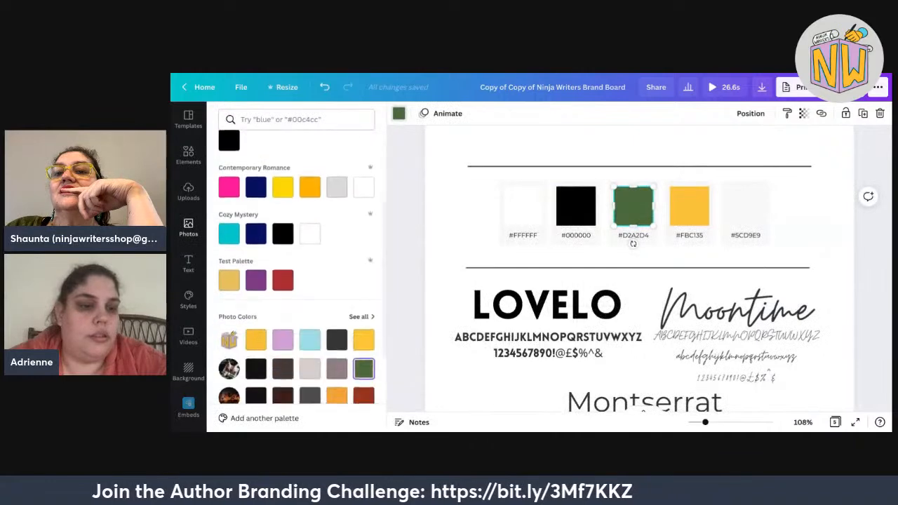
left_click(219, 226)
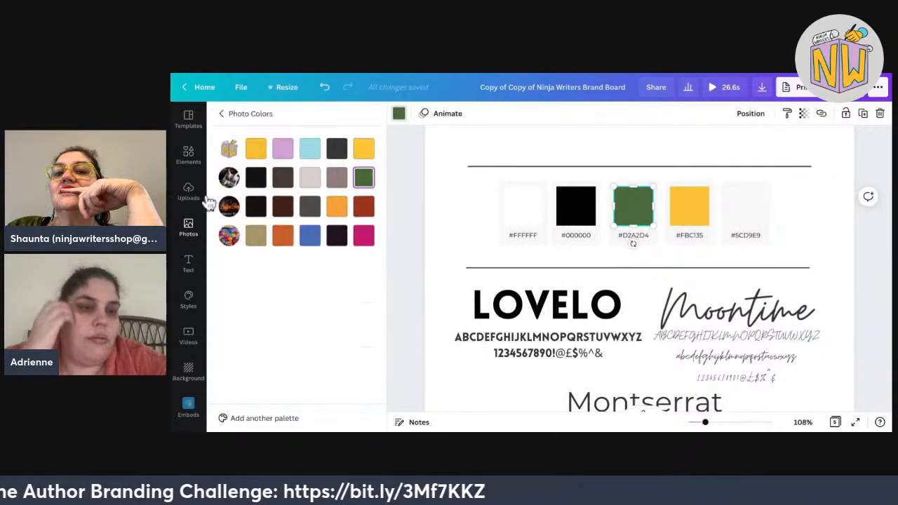
left_click(221, 113)
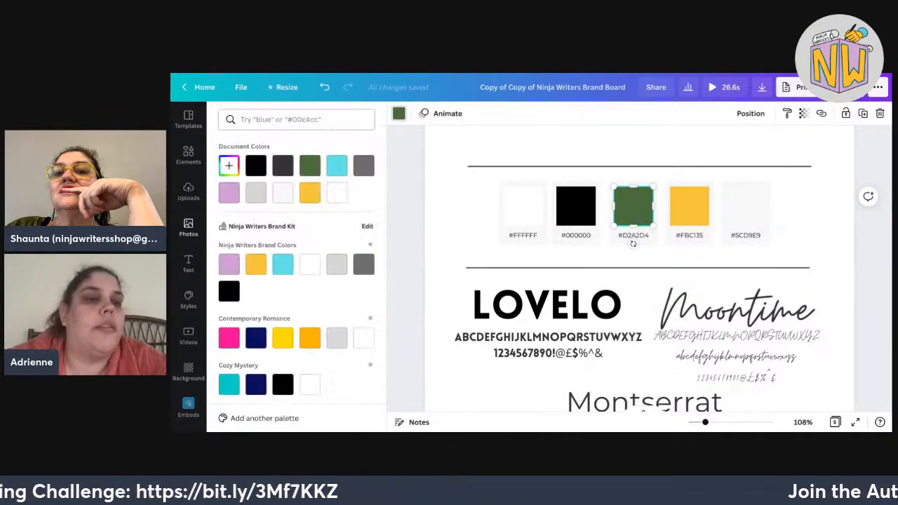
left_click(228, 166)
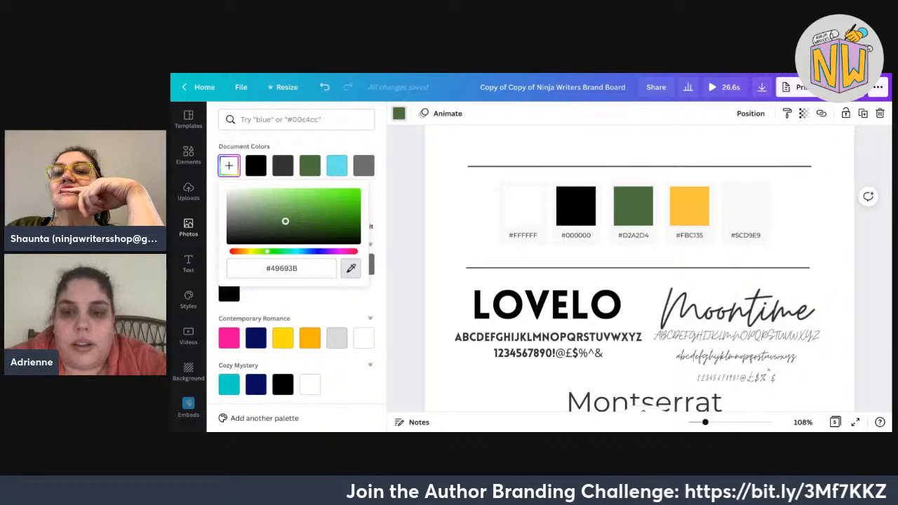
Sample a lighter green, #4A9D67, from the patina texture for the third swatch and close the colour panel.
left_click(273, 103)
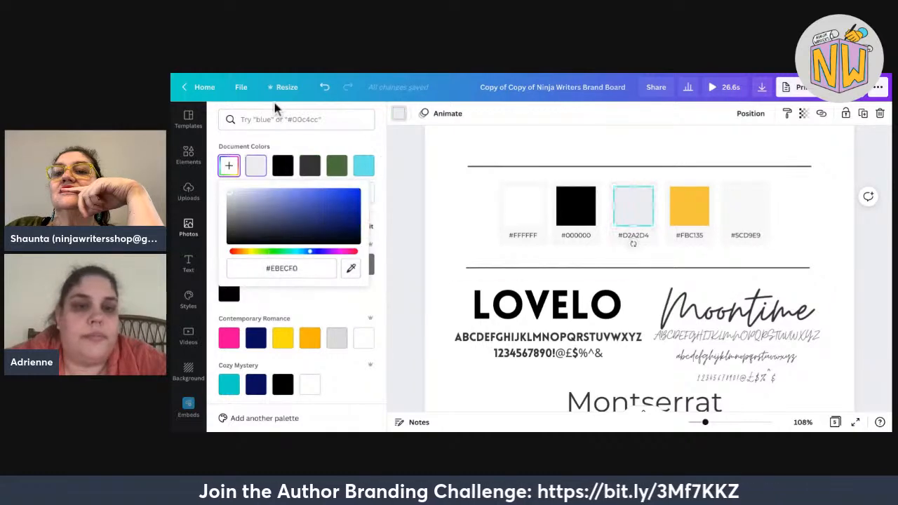
scroll(640, 269, "down", 5)
scroll(640, 269, "down", 4)
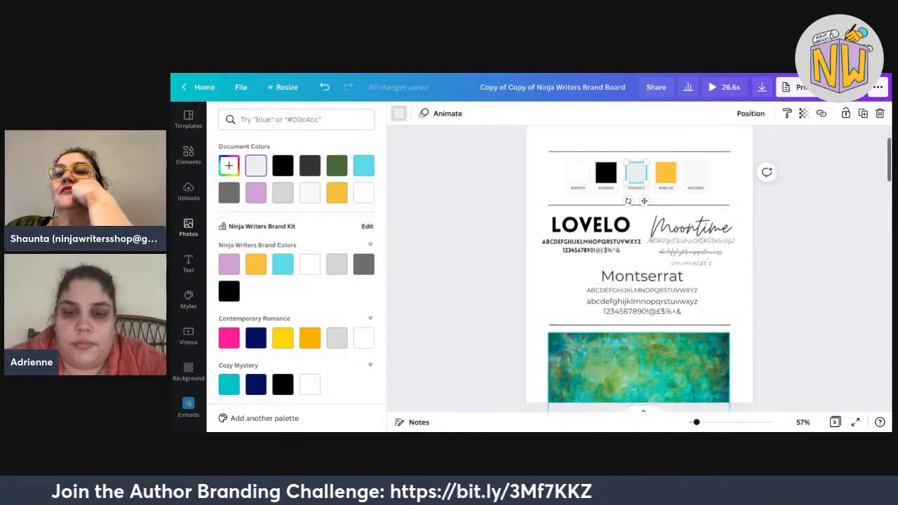
left_click(229, 166)
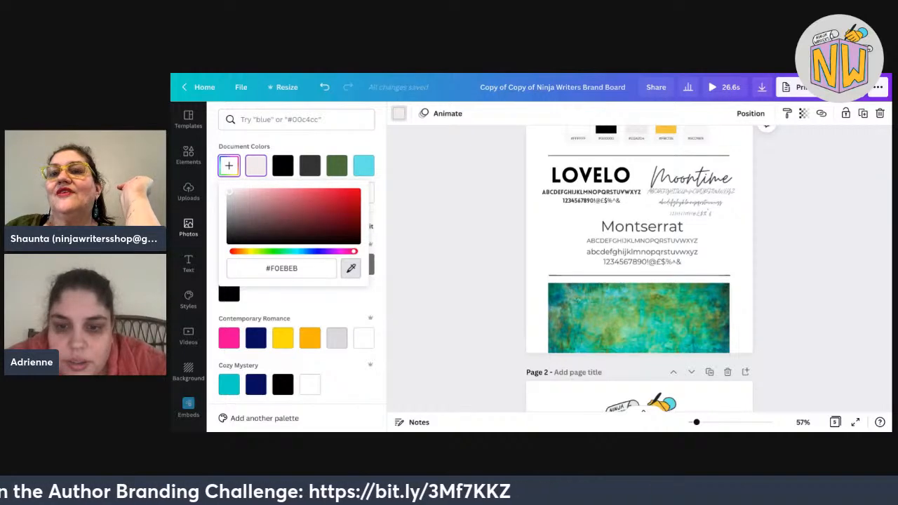
left_click(610, 313)
scroll(425, 295, "up", 1)
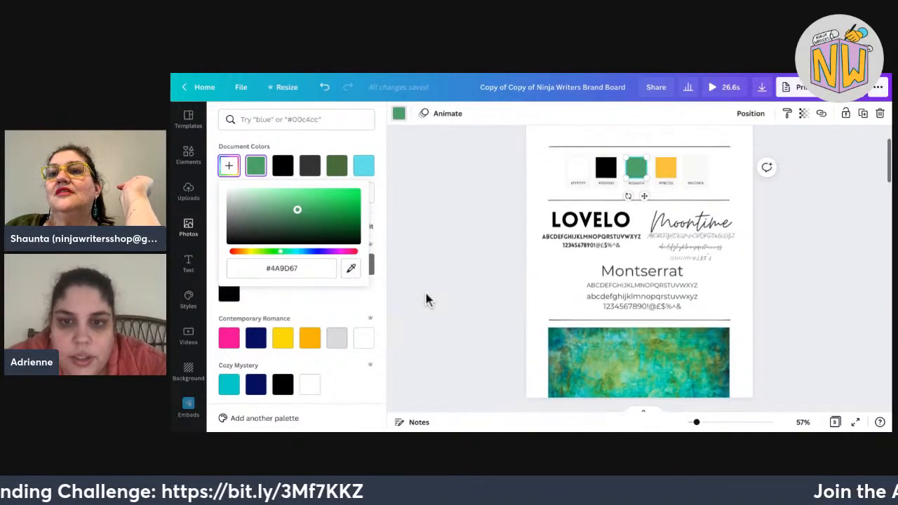
left_click(432, 289)
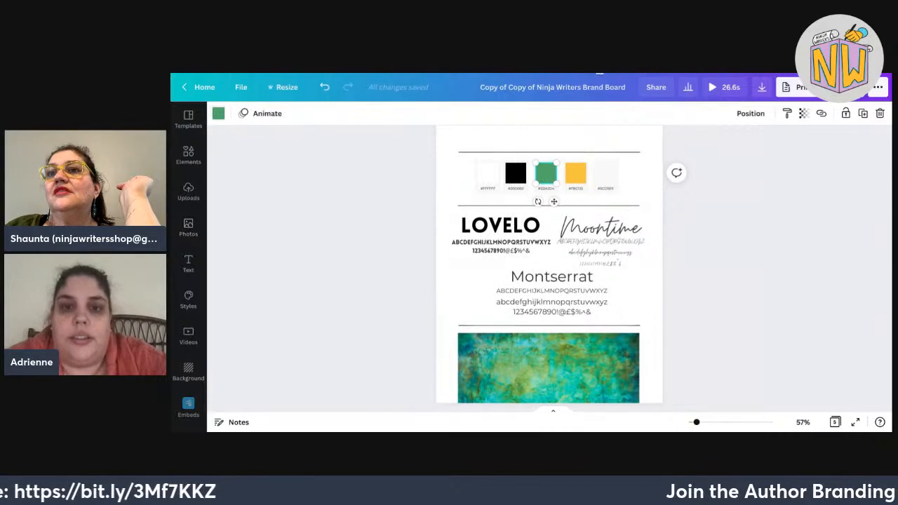
left_click(576, 174)
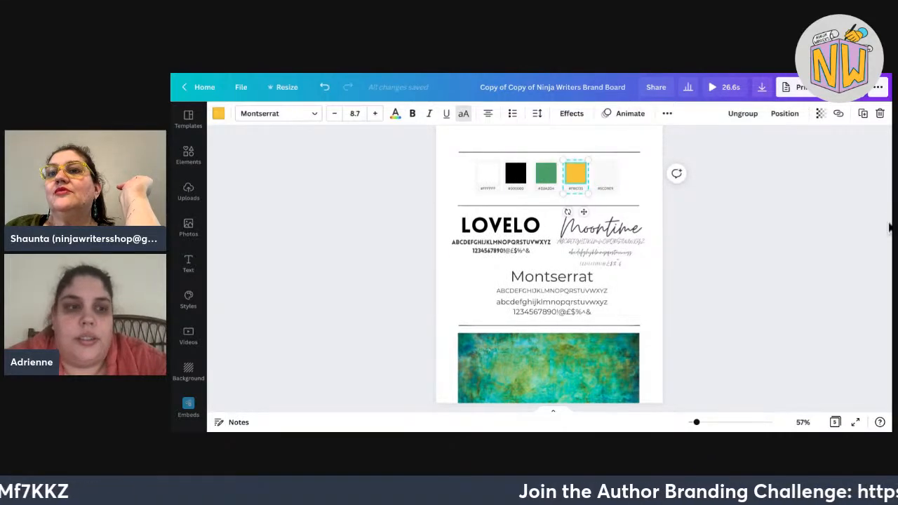
Sample white from the page onto the yellow fourth swatch with the eyedropper.
left_click(219, 113)
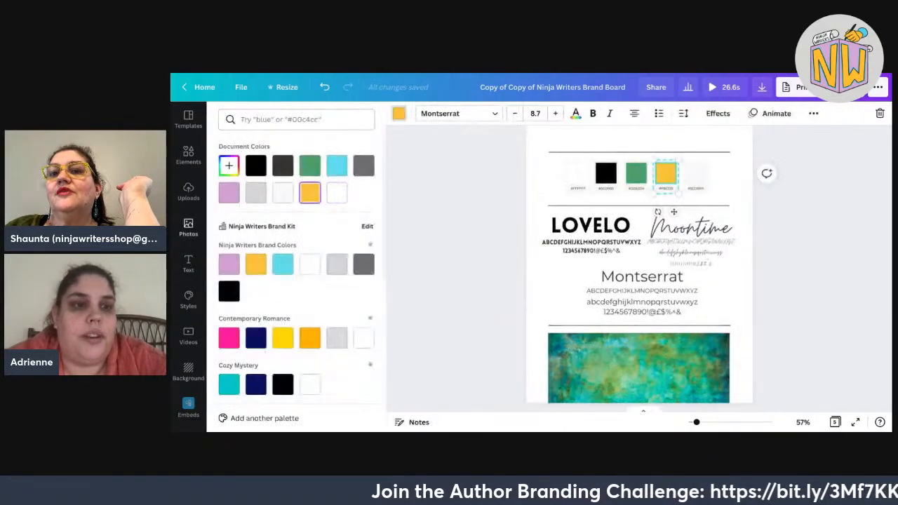
scroll(414, 232, "down", 2)
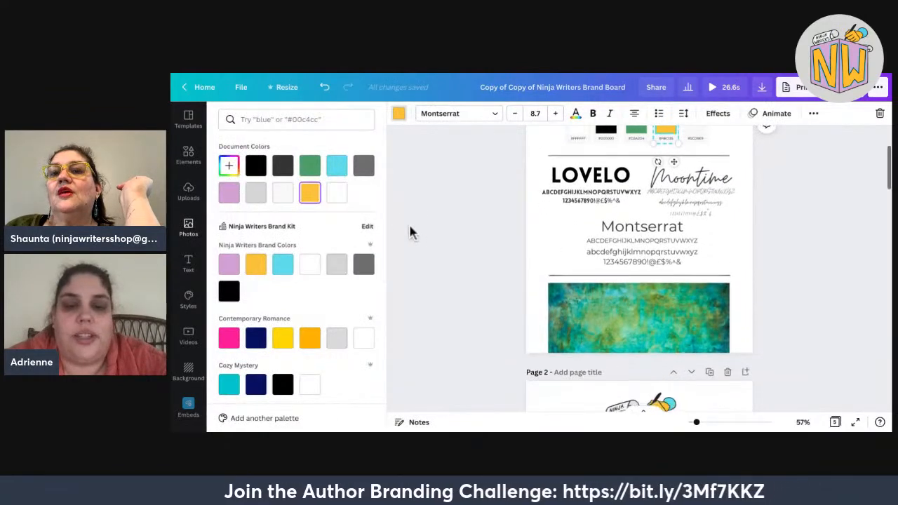
left_click(229, 165)
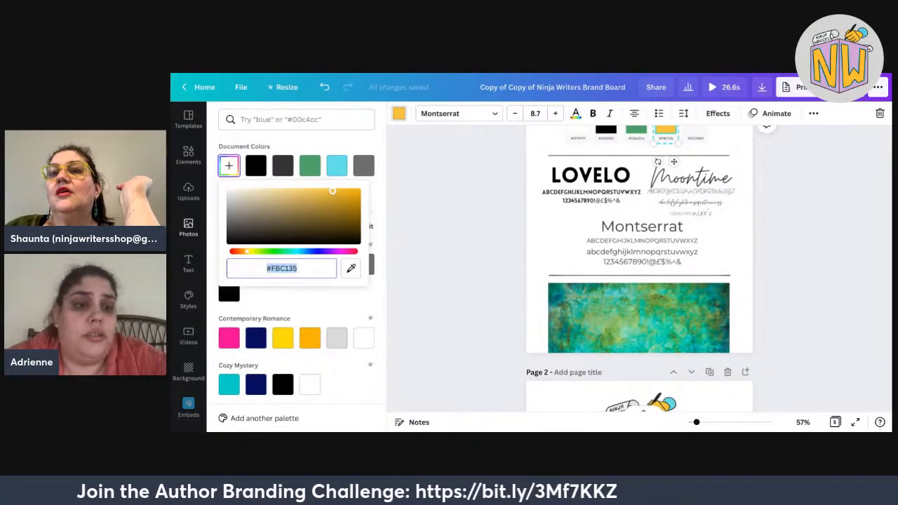
left_click(351, 268)
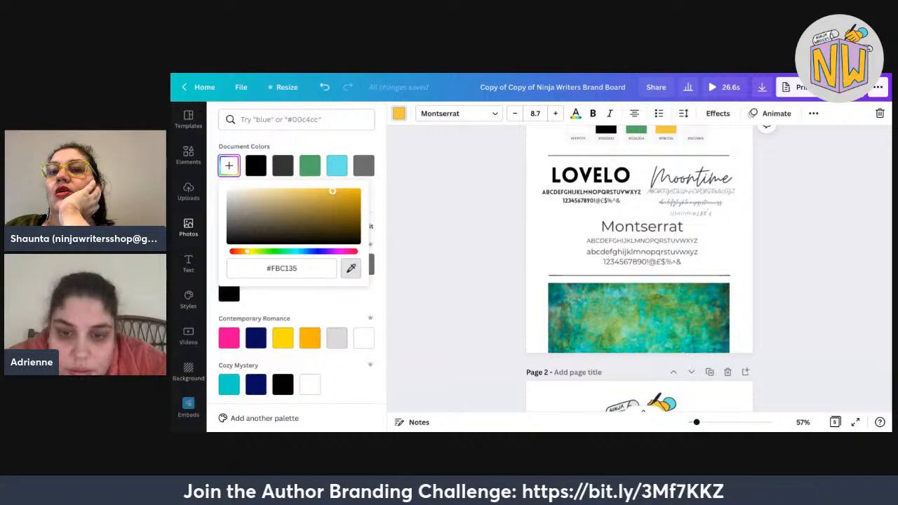
left_click(534, 342)
Browse the photo colours, then close the colour panel and deselect the swatch group.
scroll(296, 266, "down", 5)
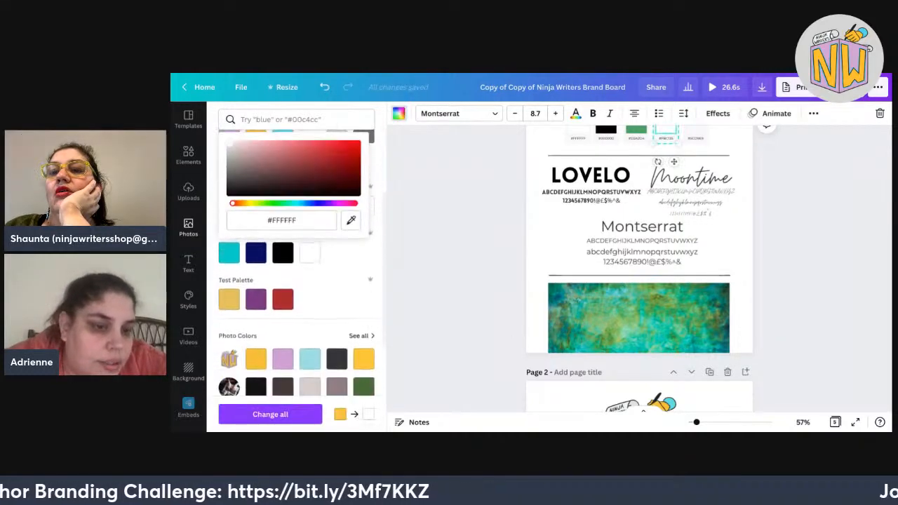
scroll(296, 266, "down", 1)
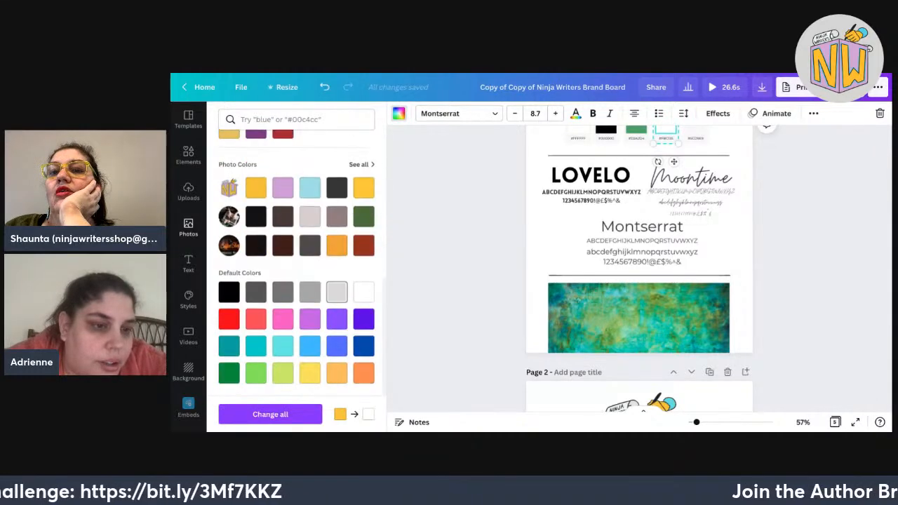
left_click(361, 162)
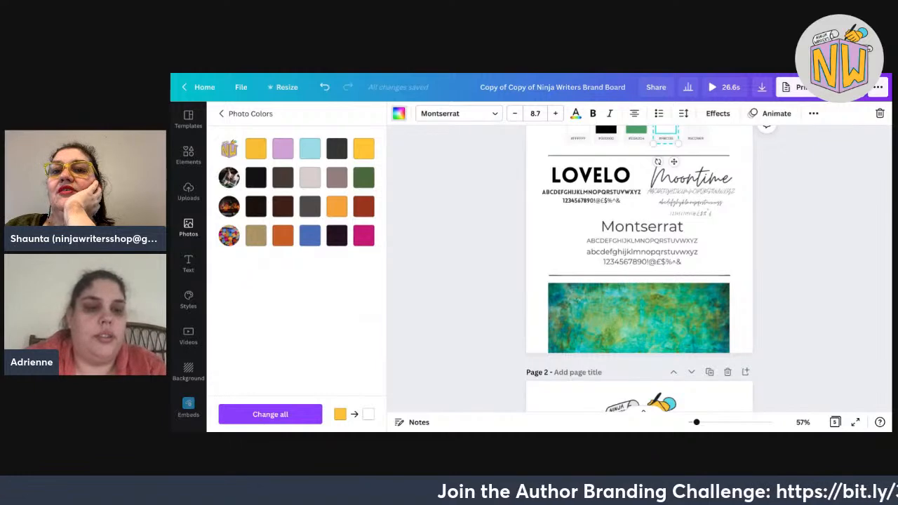
left_click(222, 114)
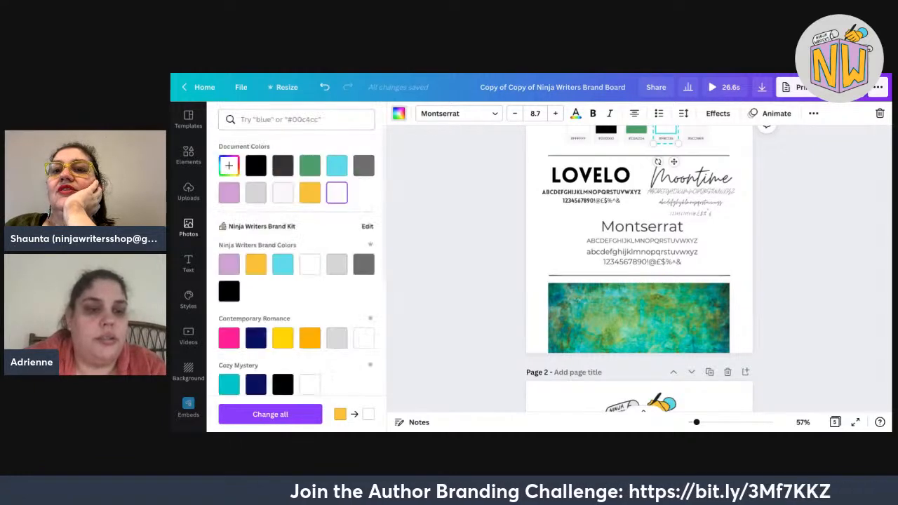
scroll(297, 266, "down", 2)
scroll(296, 260, "down", 1)
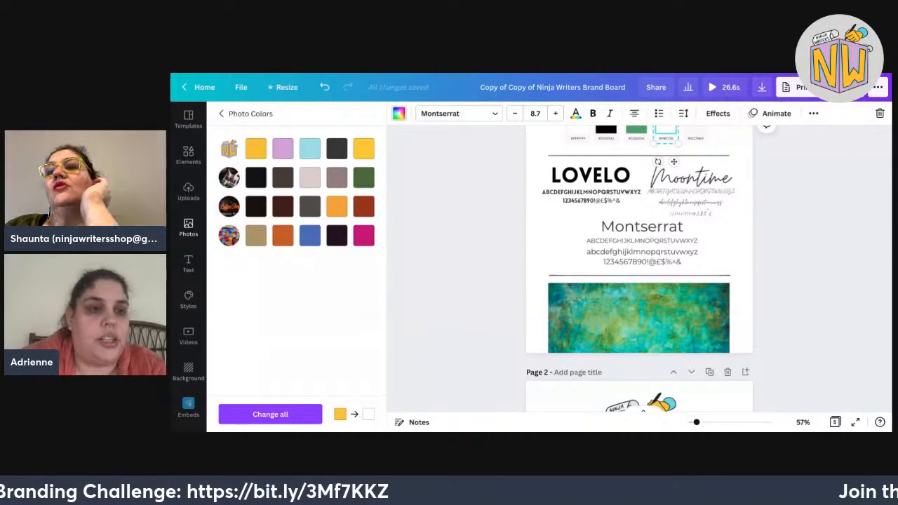
left_click(221, 114)
scroll(296, 266, "down", 4)
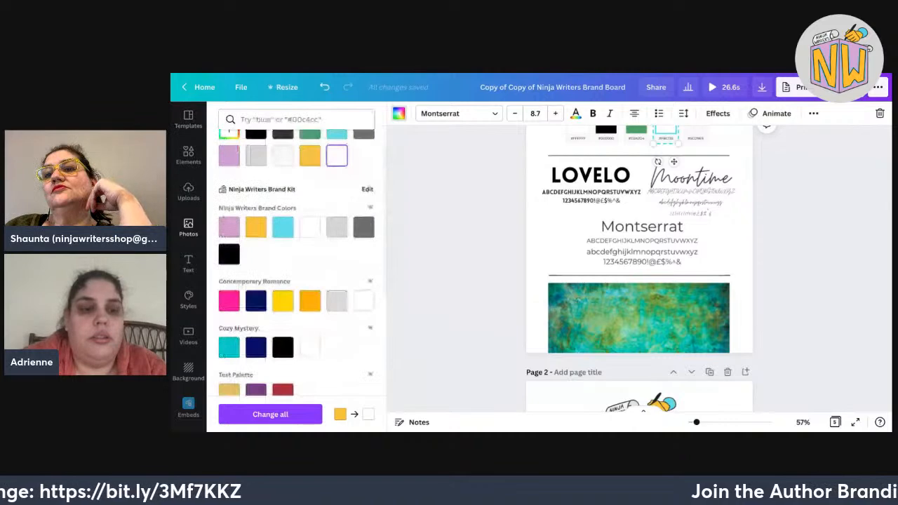
scroll(296, 267, "up", 5)
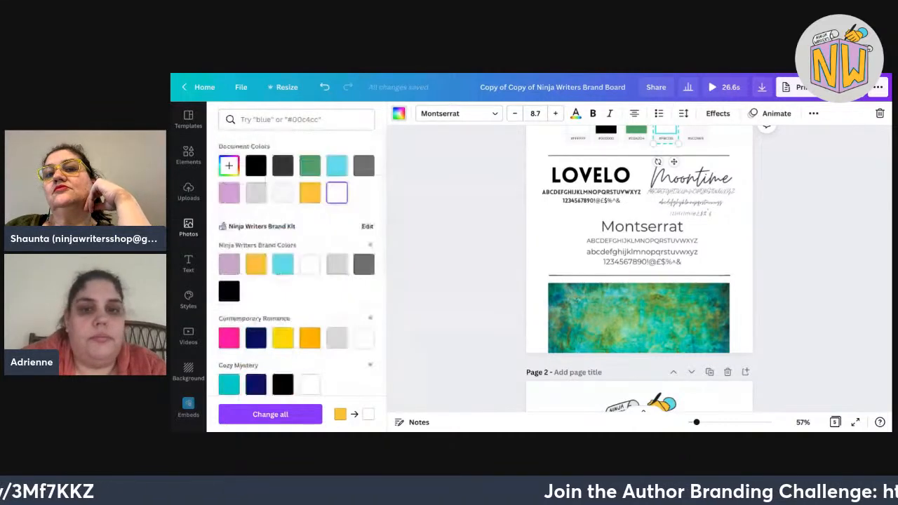
key("Escape")
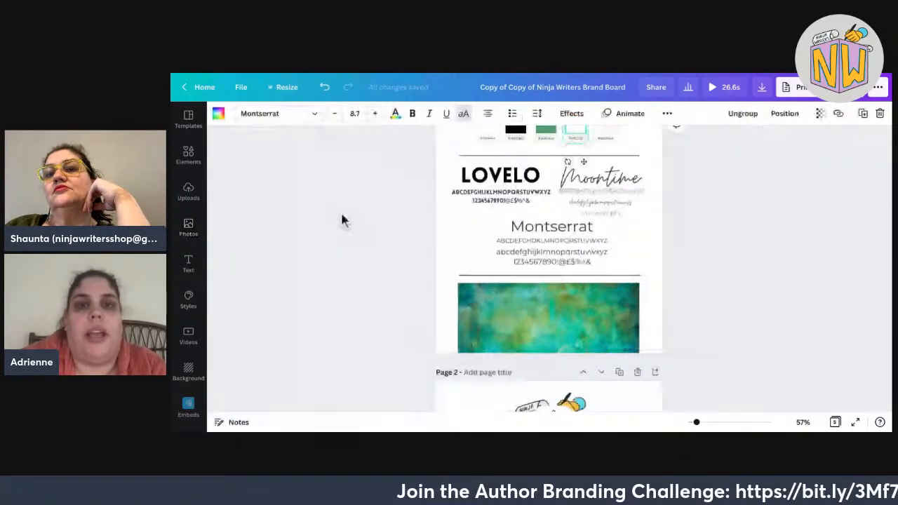
left_click(342, 220)
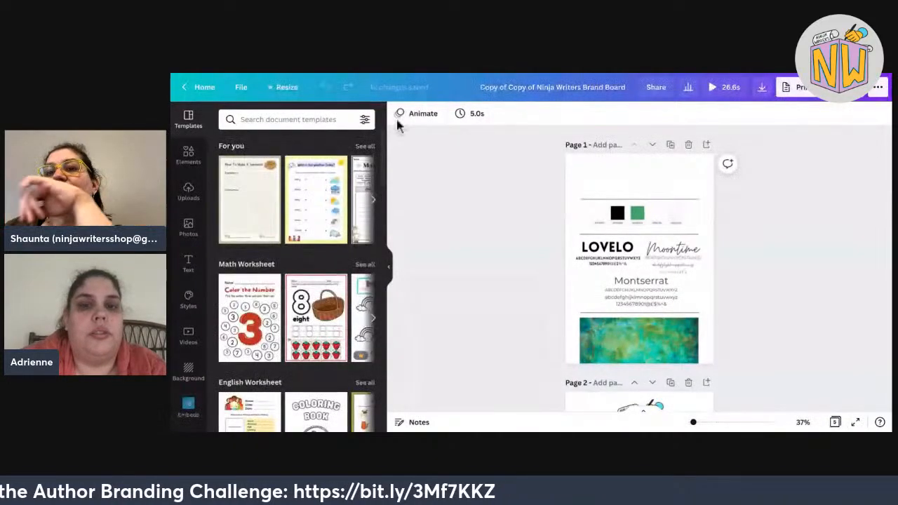
Check the patina texture's editing options, then show the white fourth swatch's colours down to Photo Colors.
left_click(638, 340)
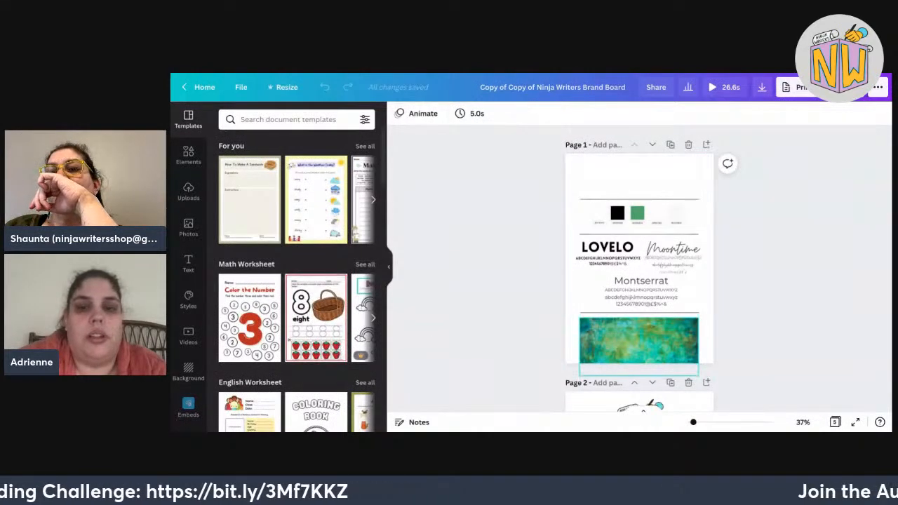
left_click(414, 113)
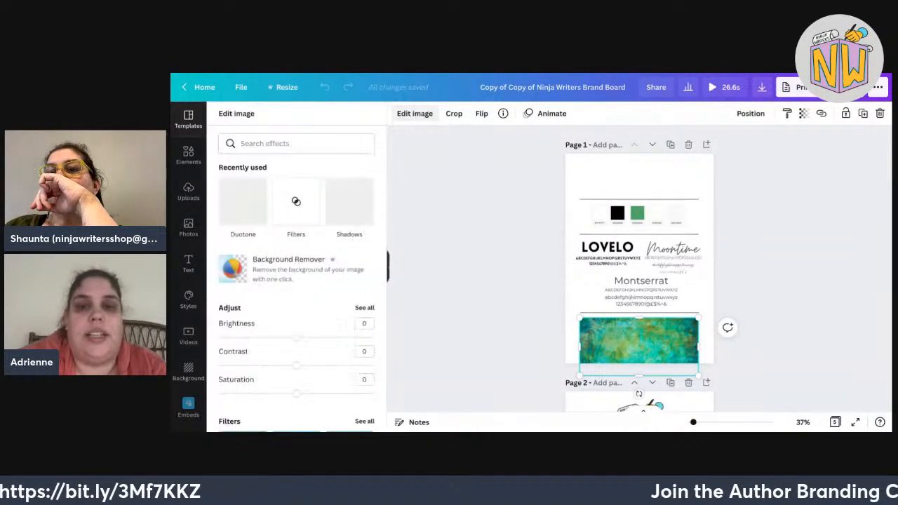
scroll(302, 280, "down", 5)
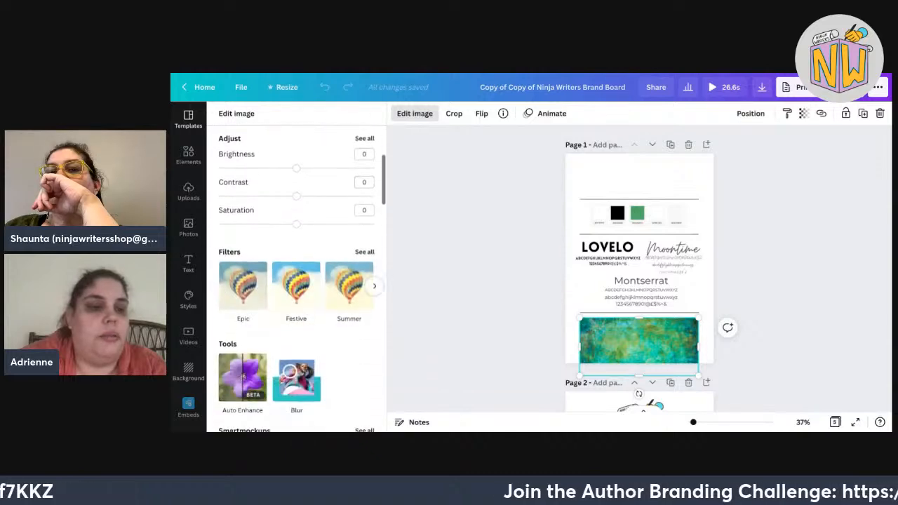
scroll(302, 280, "down", 2)
scroll(301, 281, "up", 5)
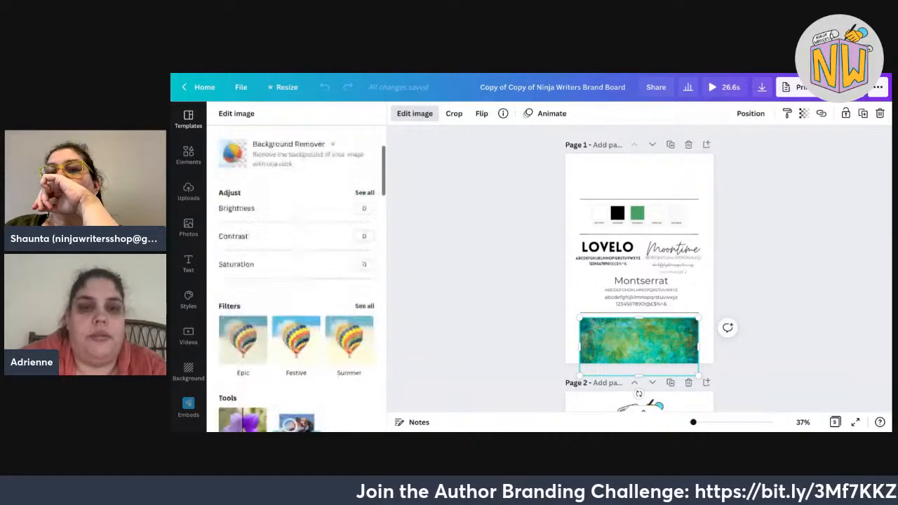
left_click(415, 113)
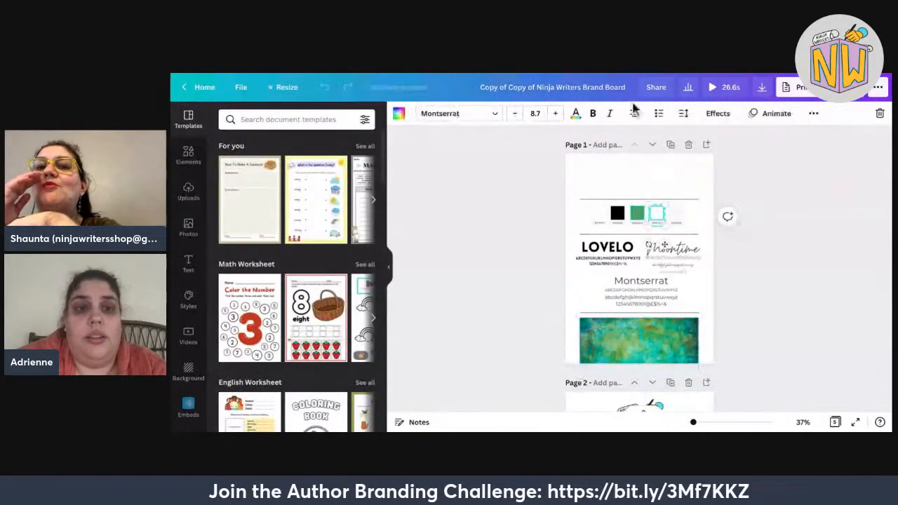
left_click(399, 113)
scroll(297, 267, "down", 5)
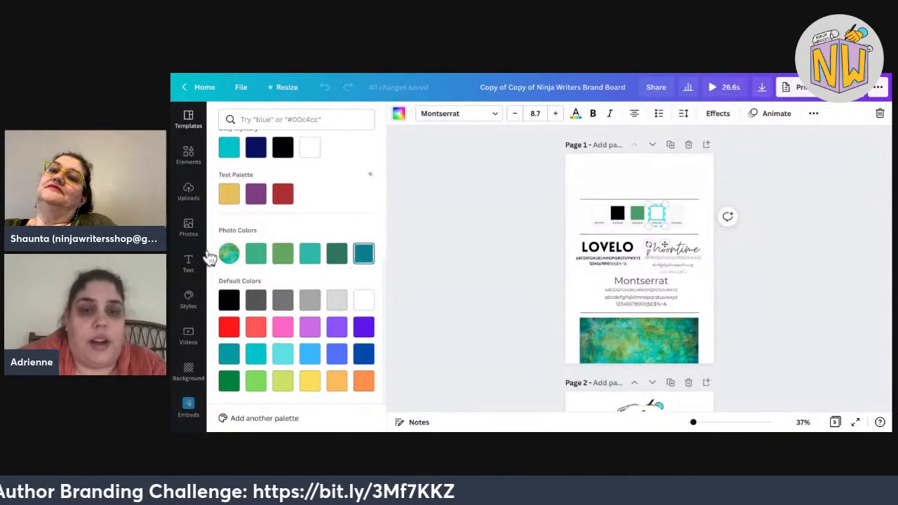
Apply the patina green #3bb081 to the third swatch and zoom in on the palette.
left_click(637, 212)
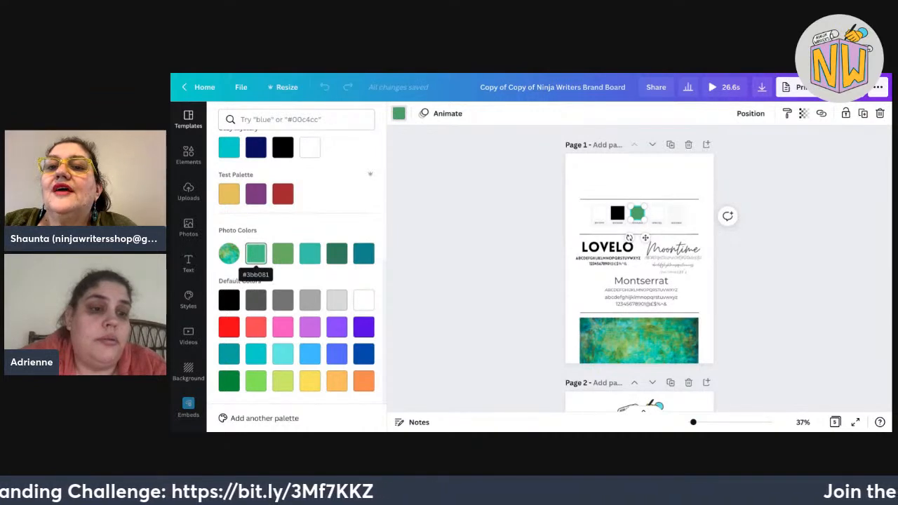
left_click(256, 254)
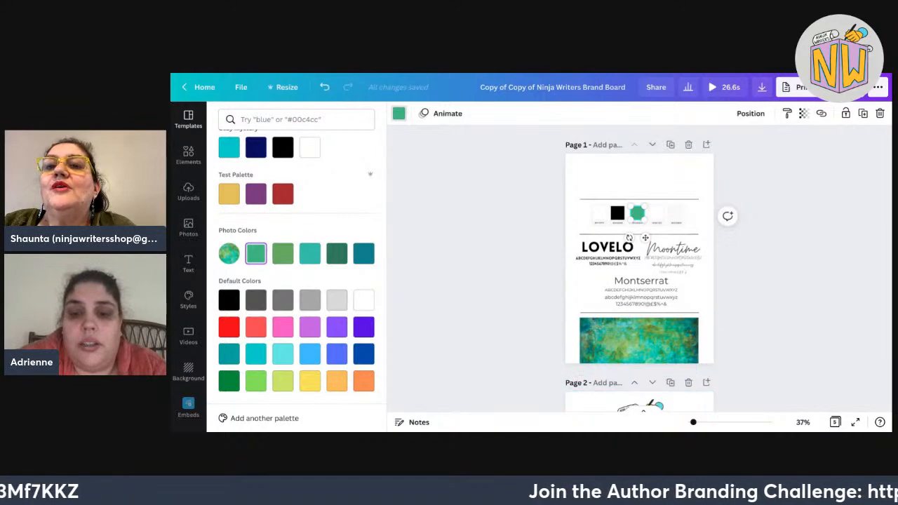
key("ctrl+plus")
key("ctrl+plus")
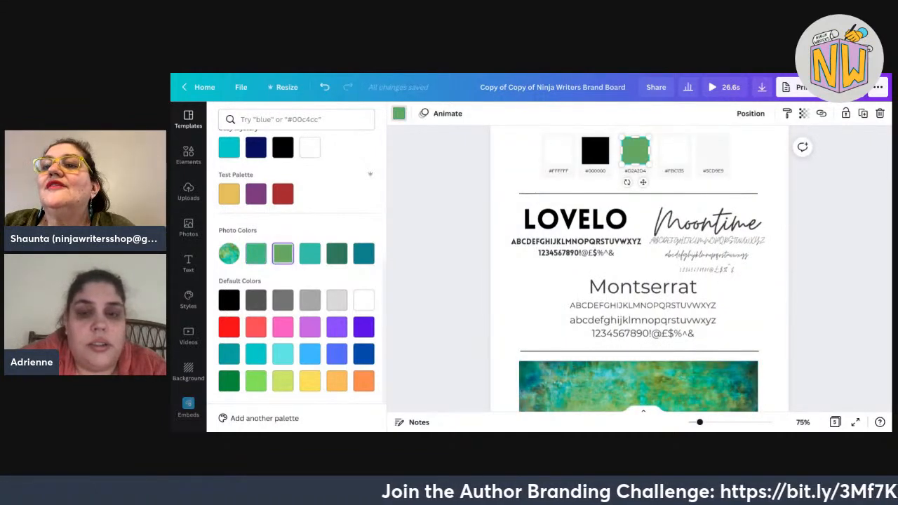
left_click(428, 154)
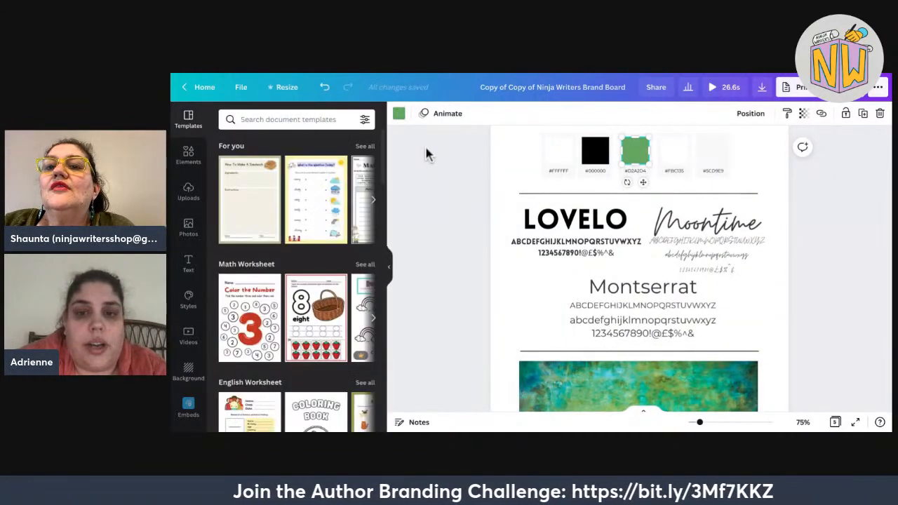
left_click(426, 148)
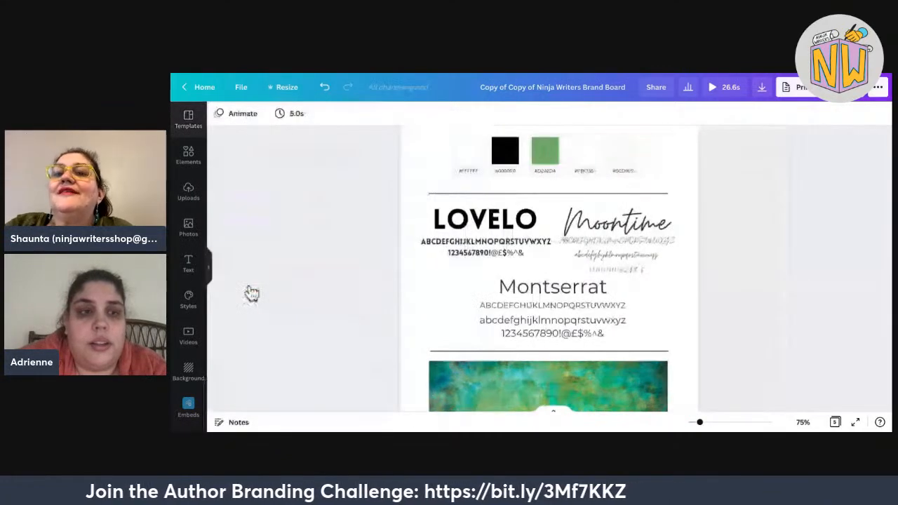
Select the fourth swatch group and bring up its colour options.
left_click(546, 150)
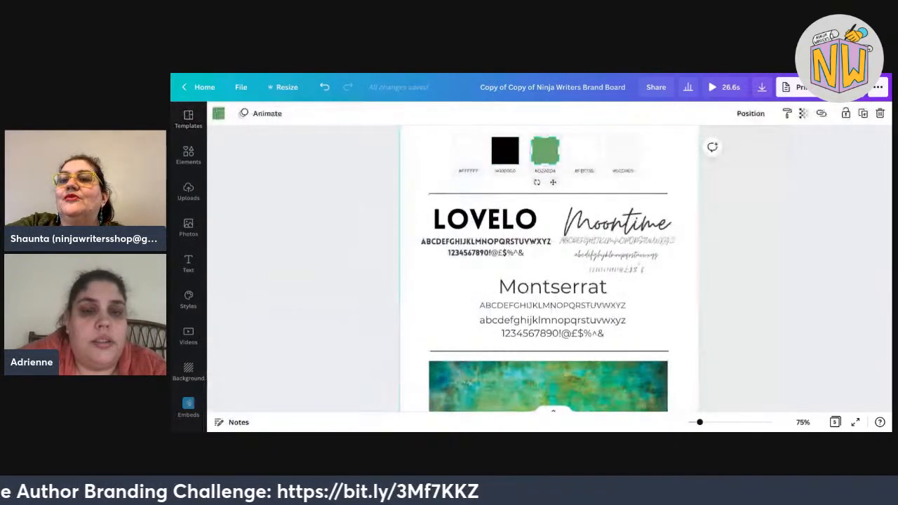
left_click(584, 151)
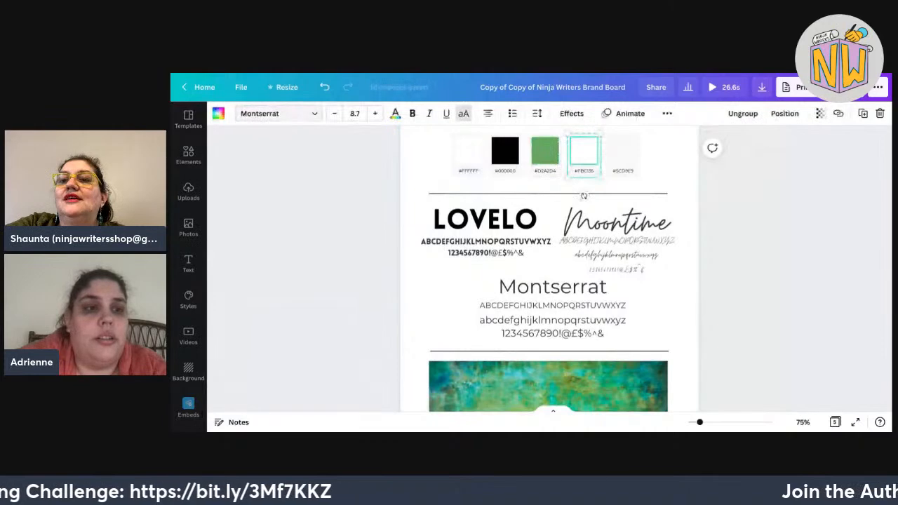
left_click(218, 113)
scroll(296, 281, "down", 4)
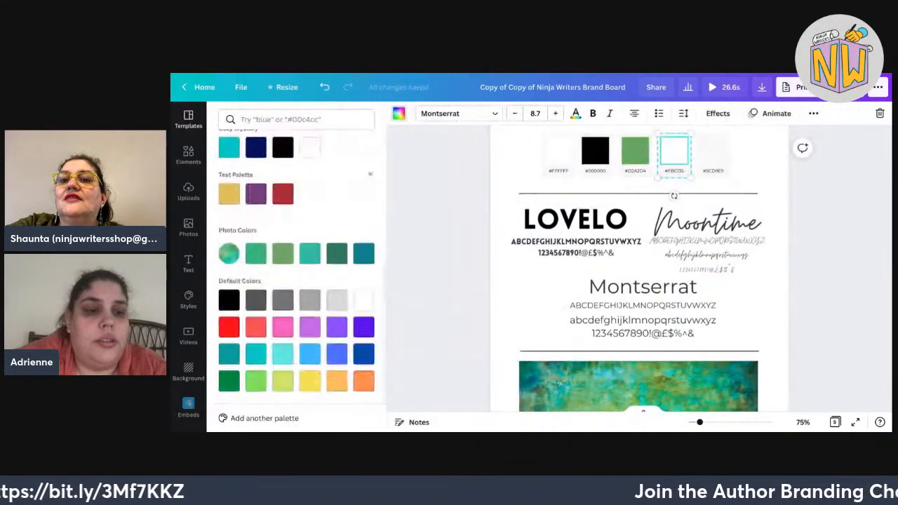
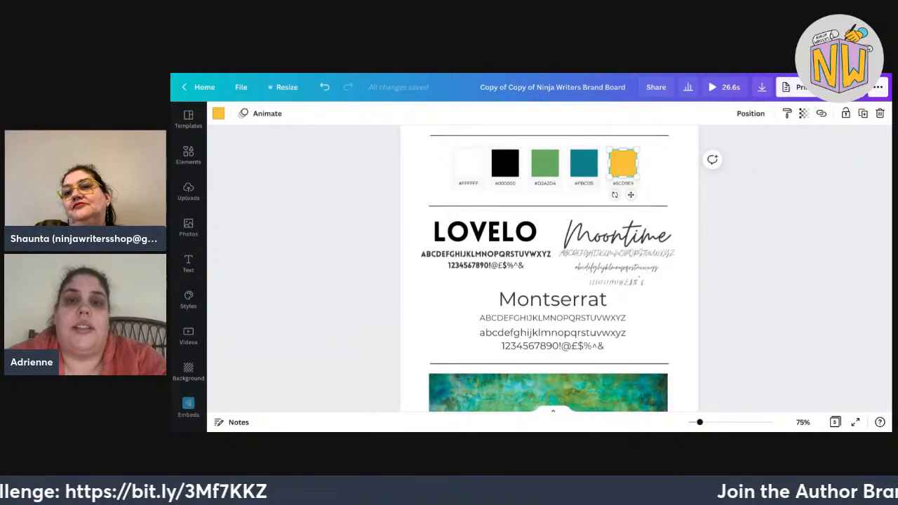
Switch to the Austin Kleon blog tab to show it as an example.
key("ctrl+Tab")
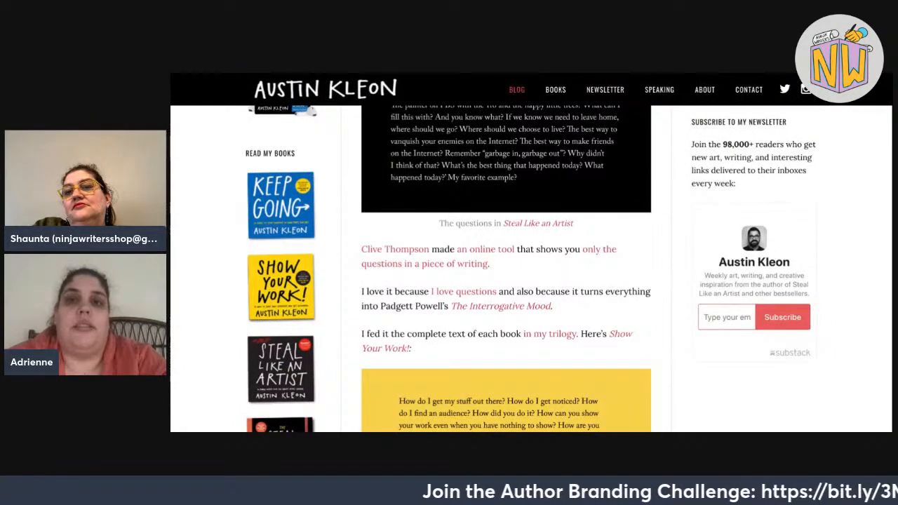
key("ctrl+Tab")
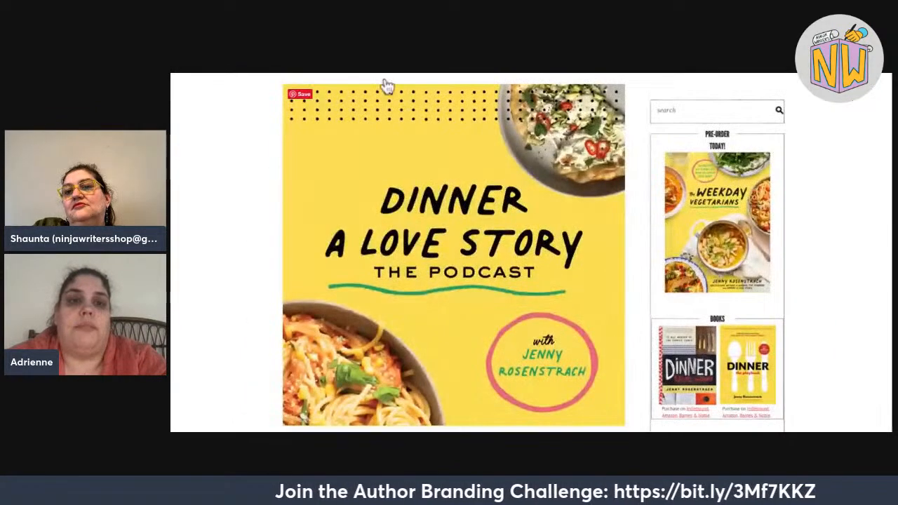
scroll(387, 85, "up", 3)
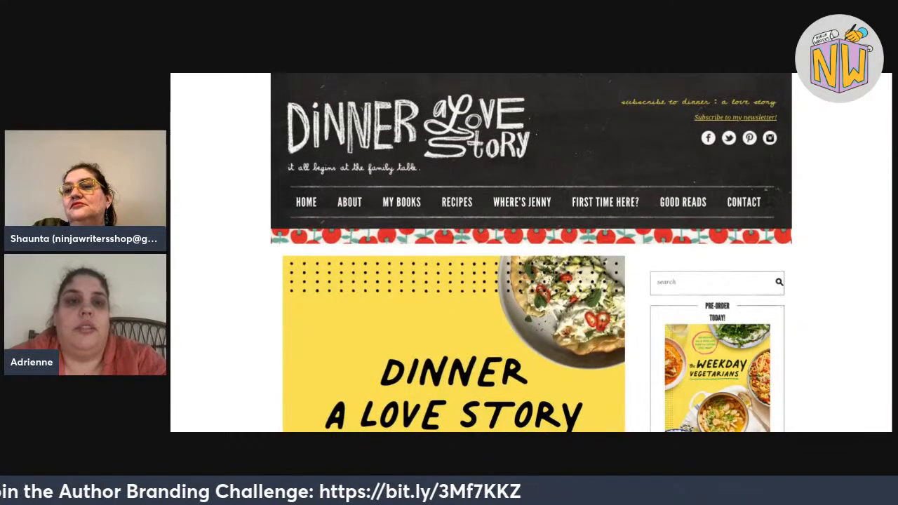
key("ctrl+Tab")
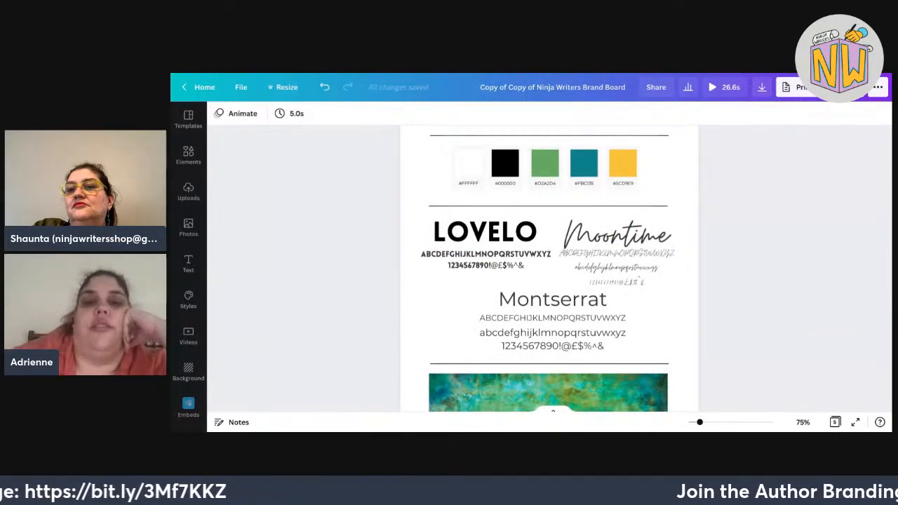
Scroll down to page 3 and select its top-left blob graphic.
scroll(549, 267, "up", 3)
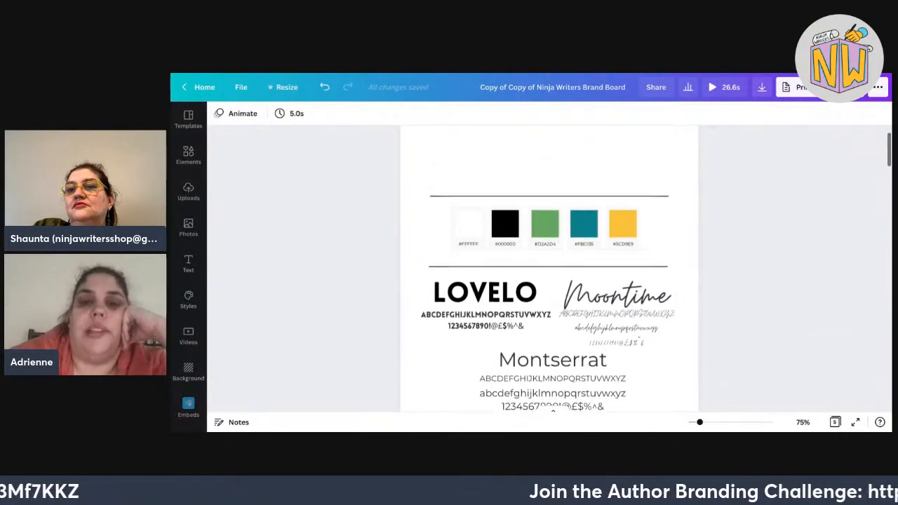
scroll(549, 266, "up", 1)
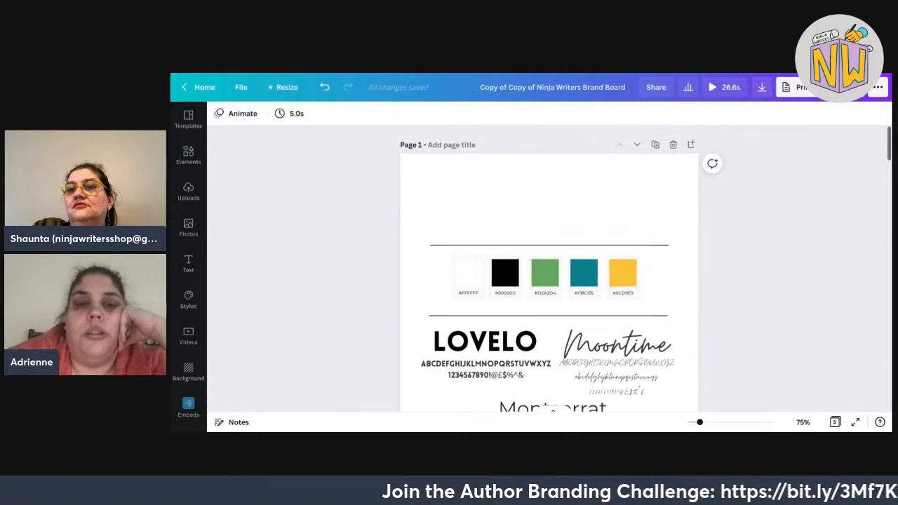
scroll(549, 267, "down", 5)
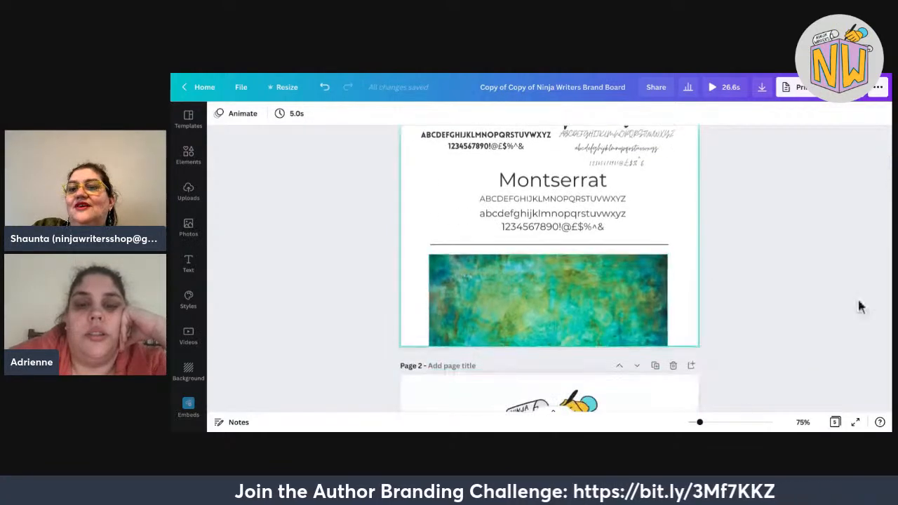
scroll(858, 305, "up", 6)
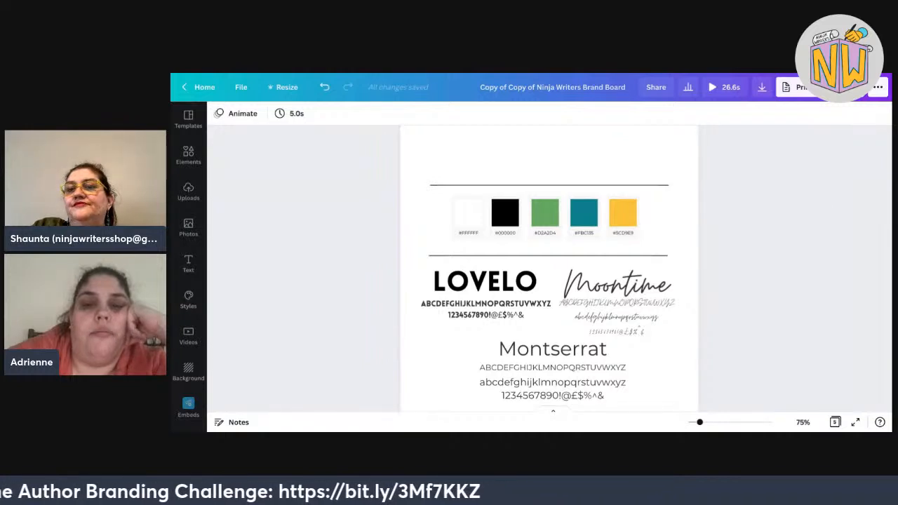
scroll(550, 281, "up", 1)
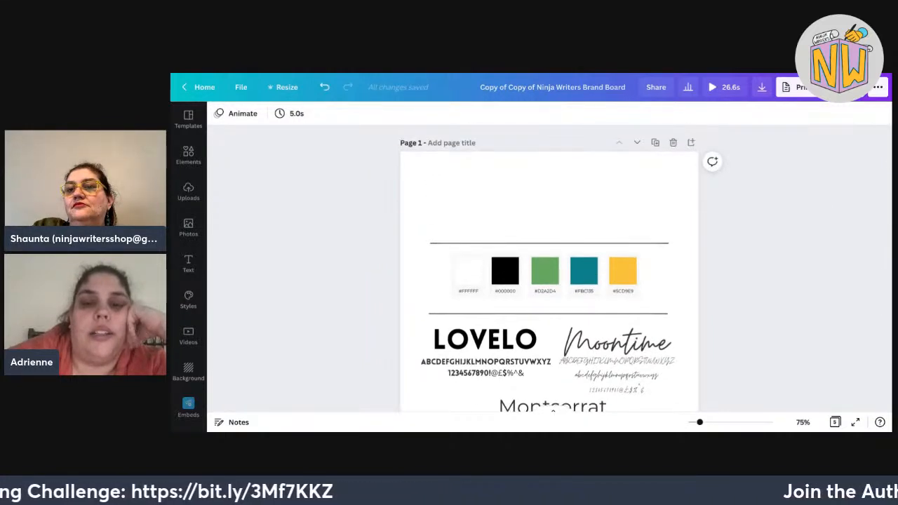
scroll(553, 410, "down", 3)
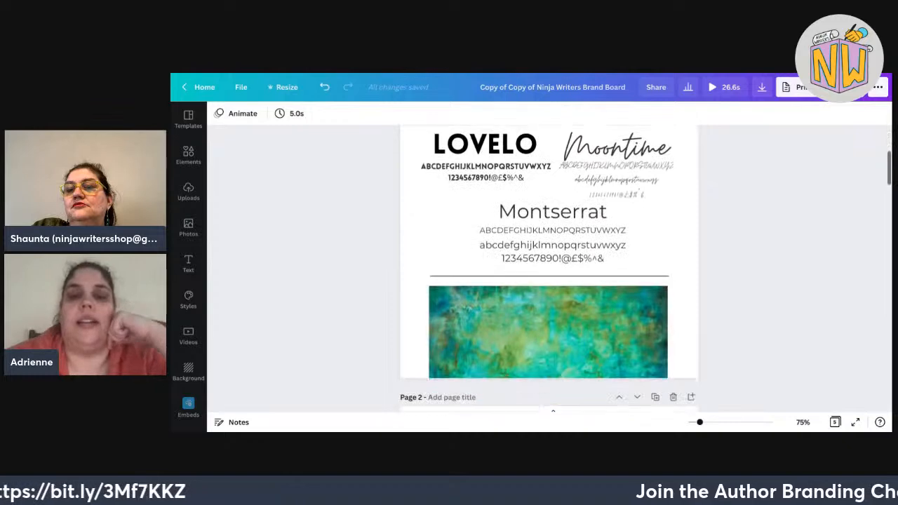
scroll(550, 280, "down", 1)
scroll(549, 281, "down", 1)
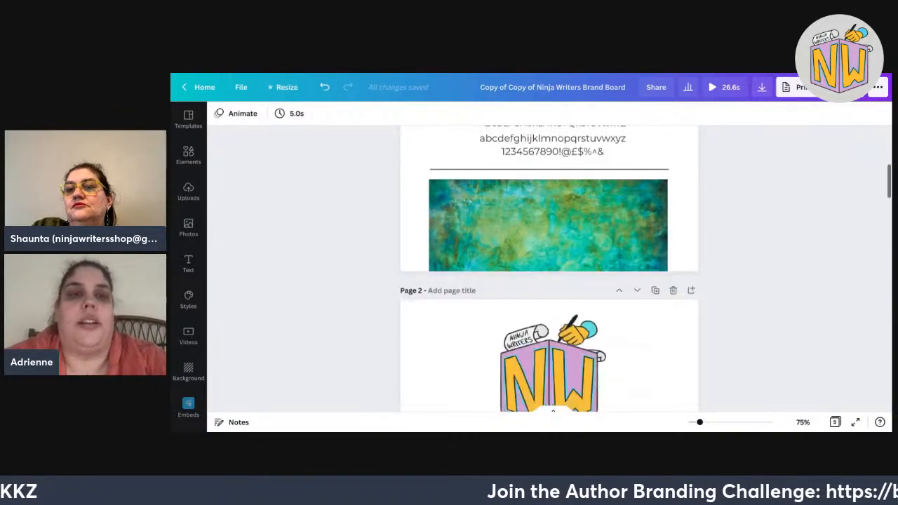
scroll(550, 271, "down", 1)
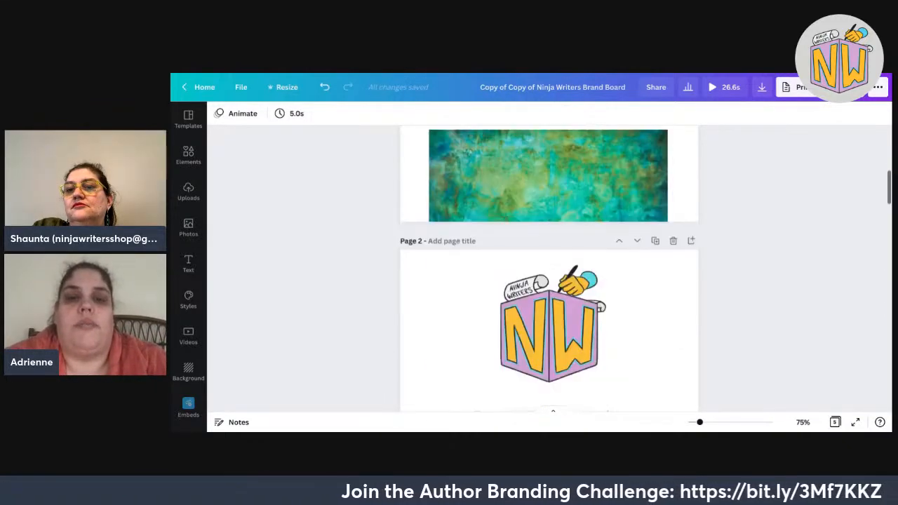
scroll(550, 271, "down", 8)
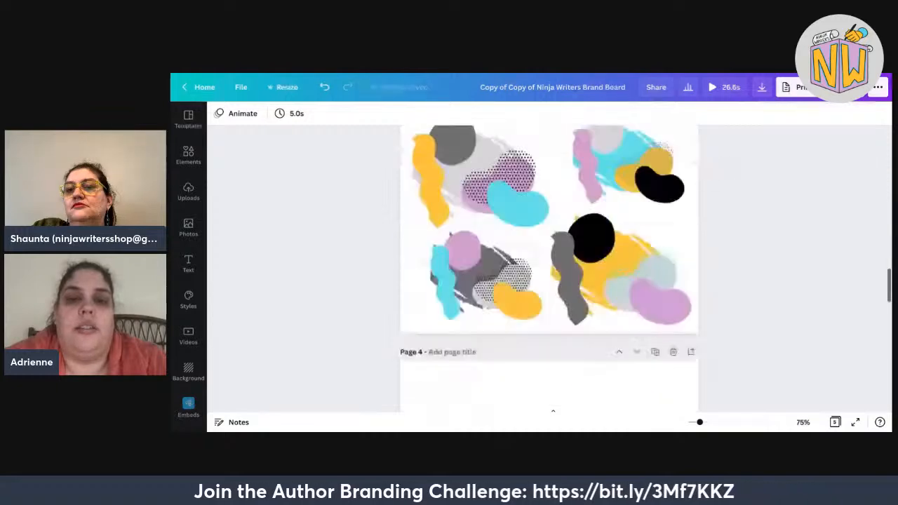
scroll(353, 176, "up", 8)
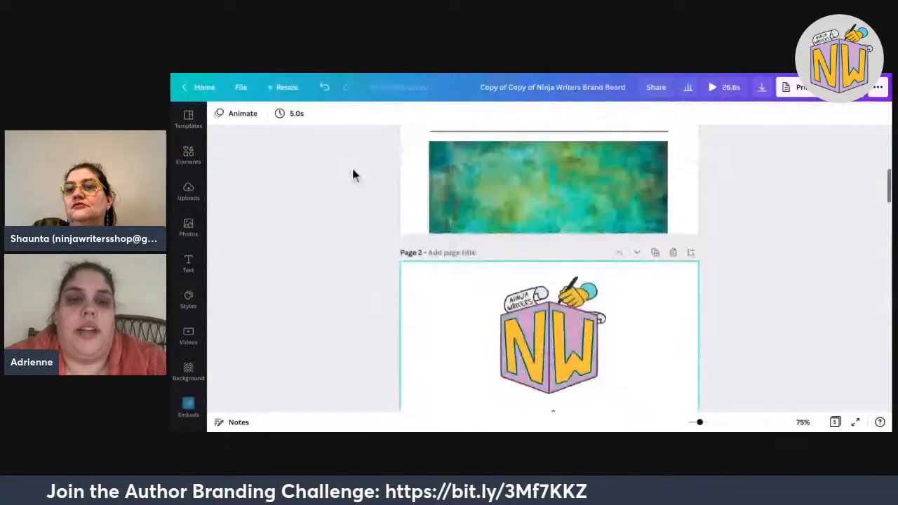
scroll(353, 176, "down", 8)
left_click(463, 189)
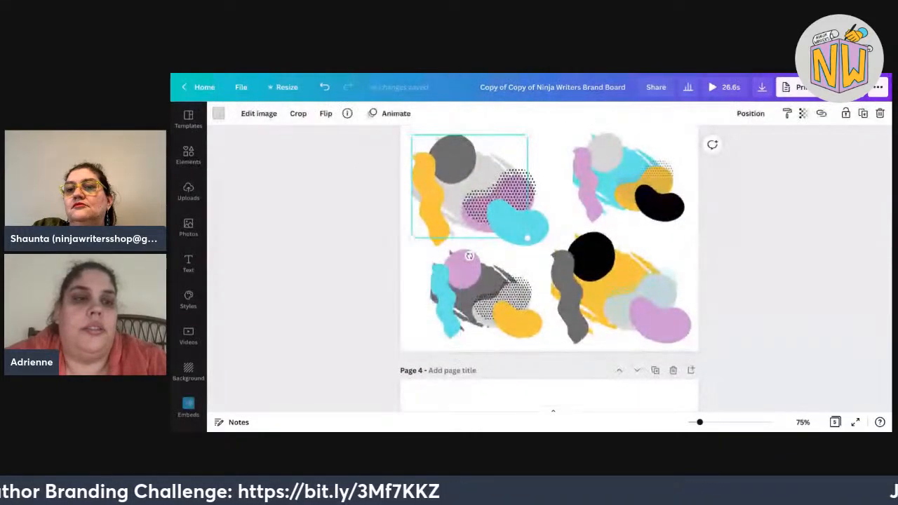
Turn the top-left graphic's grey brush blob black and its grey circle off-white.
left_click(219, 113)
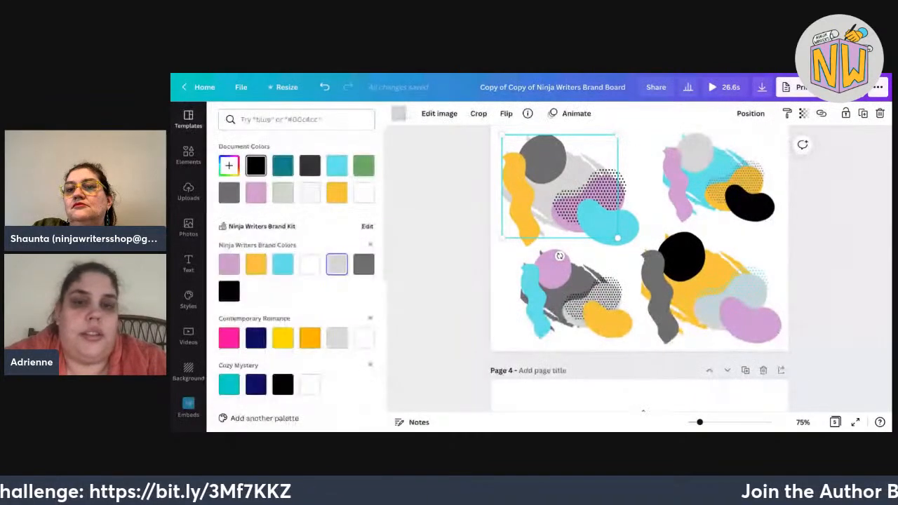
left_click(255, 165)
left_click(544, 158)
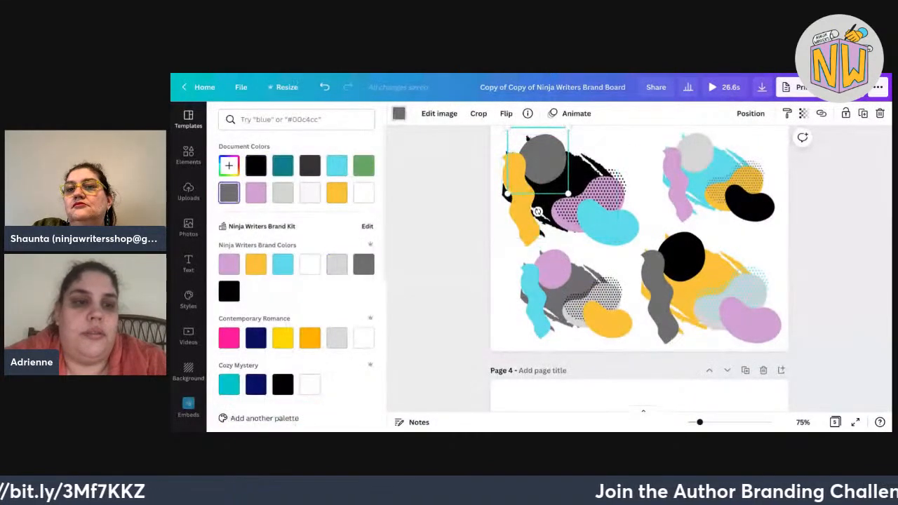
left_click(309, 192)
left_click(510, 182)
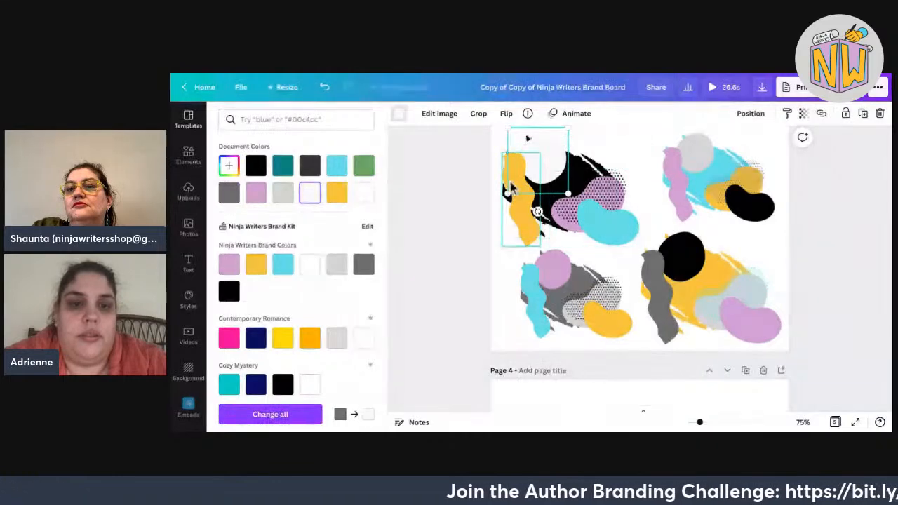
Recolour the pink-and-cyan blob graphic: cyan to green, pink dotted area to teal.
left_click(593, 210)
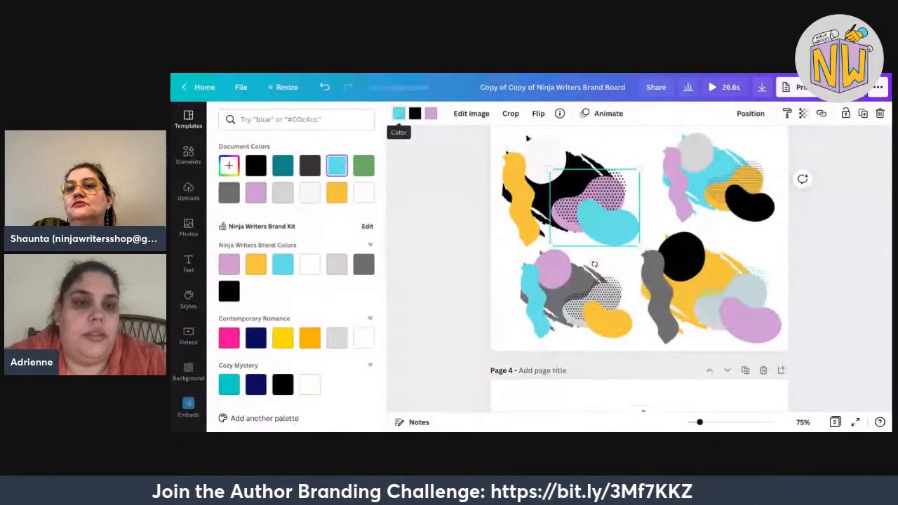
left_click(398, 113)
left_click(218, 113)
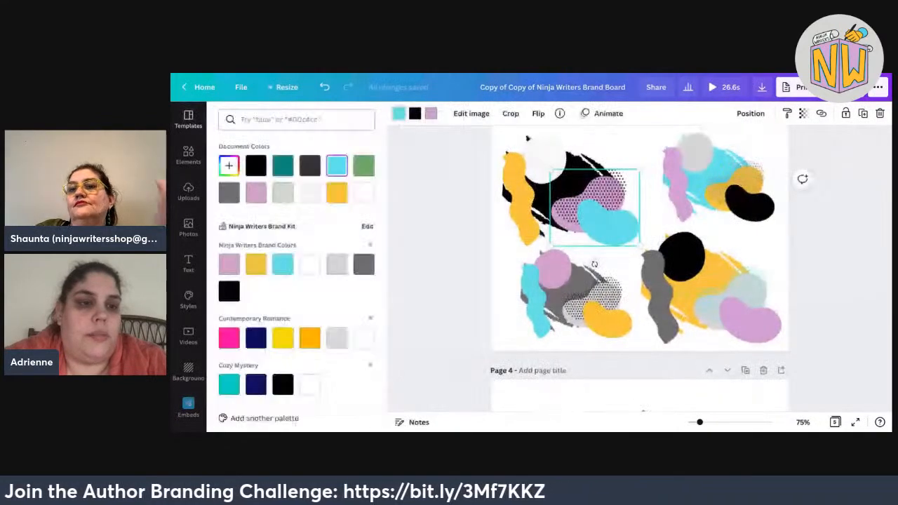
left_click(364, 166)
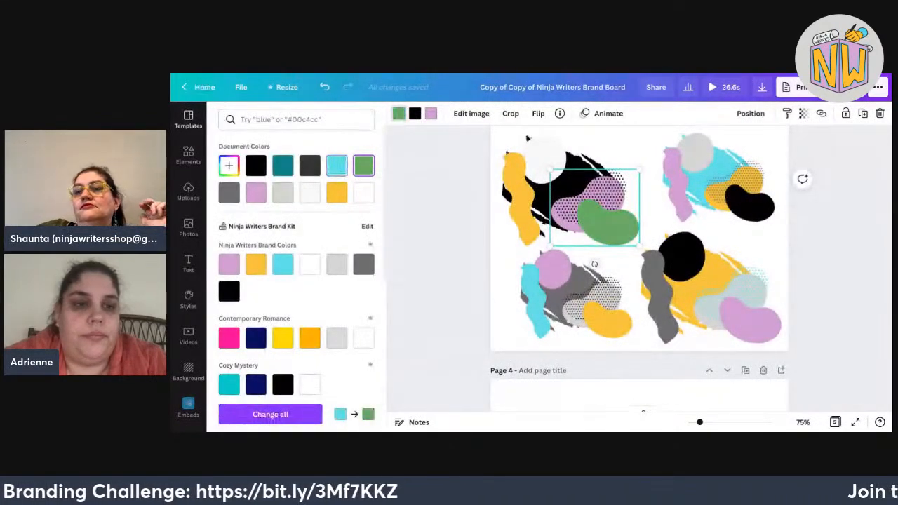
left_click(431, 113)
left_click(283, 165)
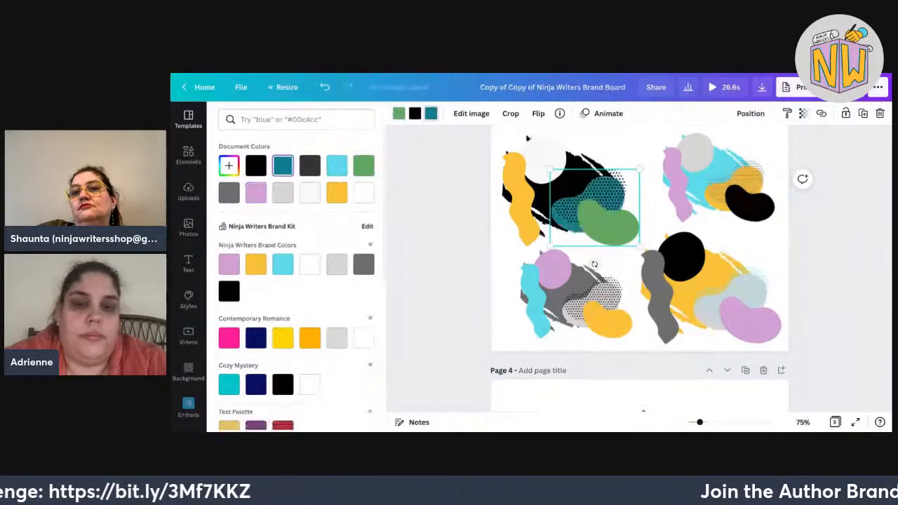
left_click(415, 113)
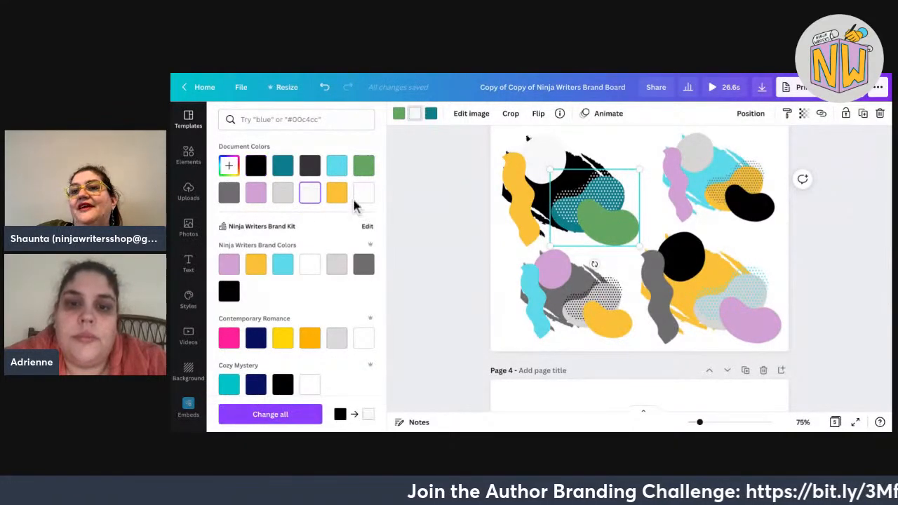
Make the top-right brush shape teal, its grey circle black and the pink wavy shape white.
left_click(723, 158)
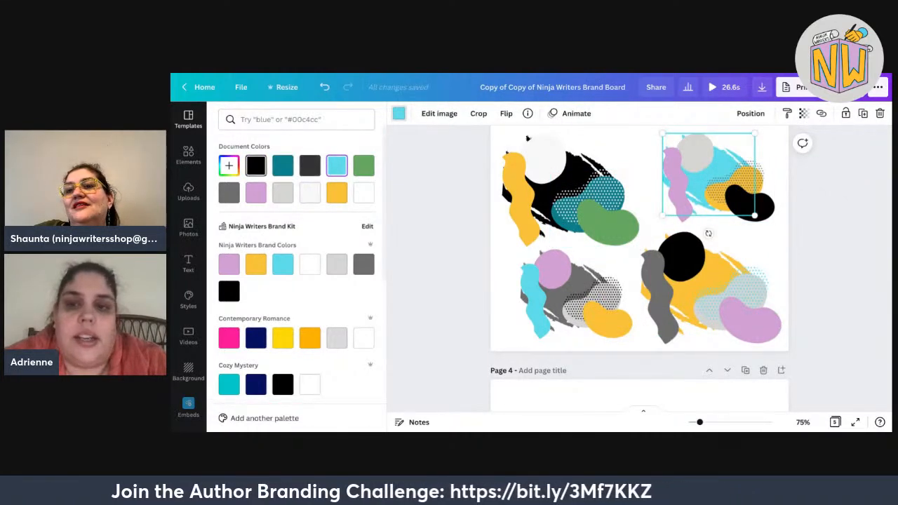
left_click(283, 166)
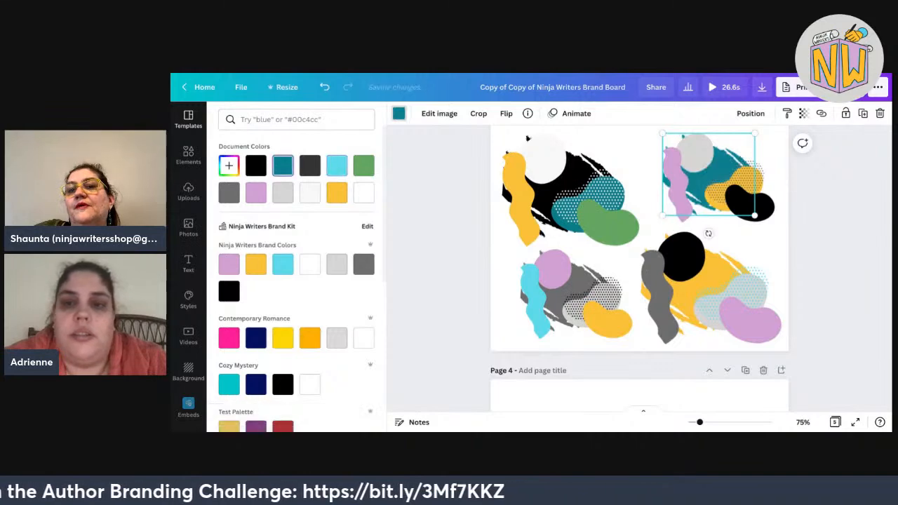
left_click(696, 152)
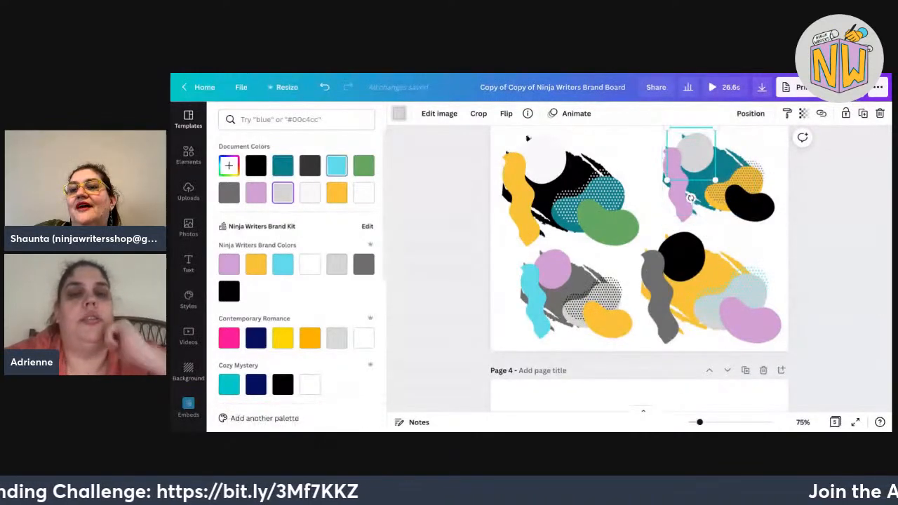
left_click(256, 165)
left_click(678, 185)
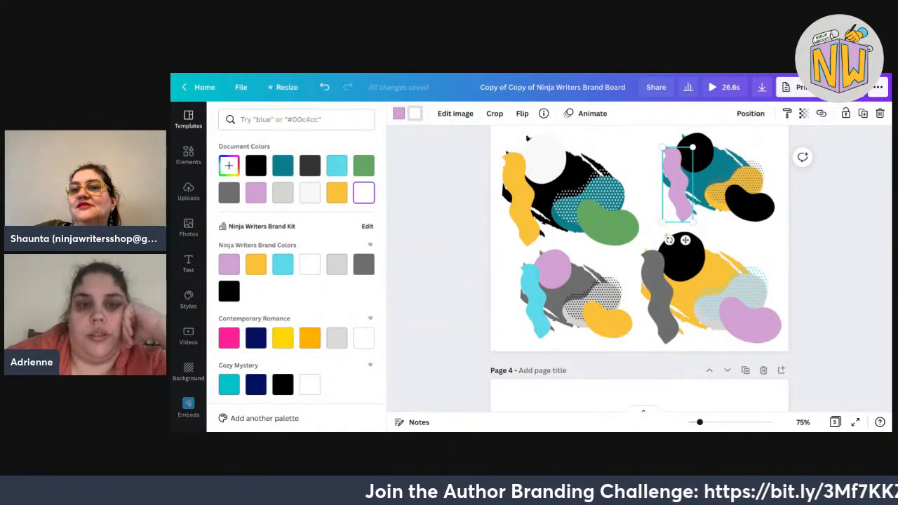
left_click(398, 113)
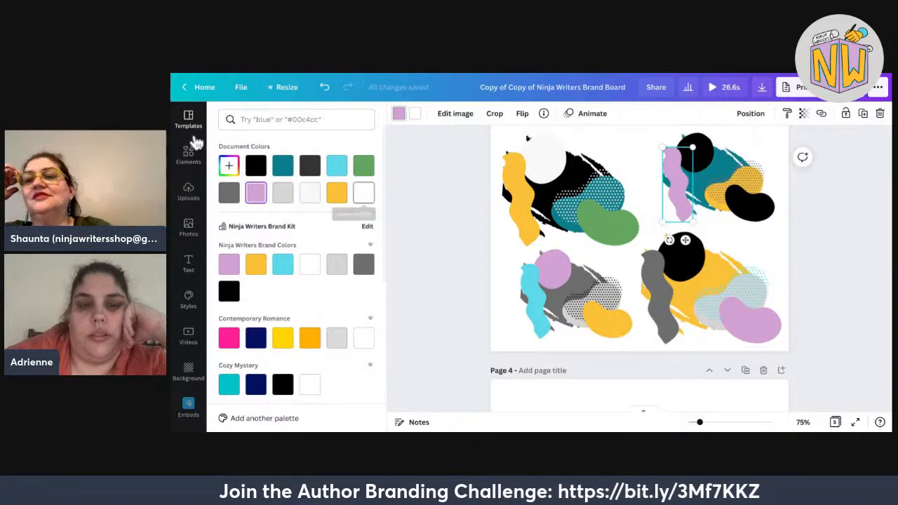
left_click(363, 192)
Keep the top-right bean black and lighten that group's grey to light grey.
left_click(750, 203)
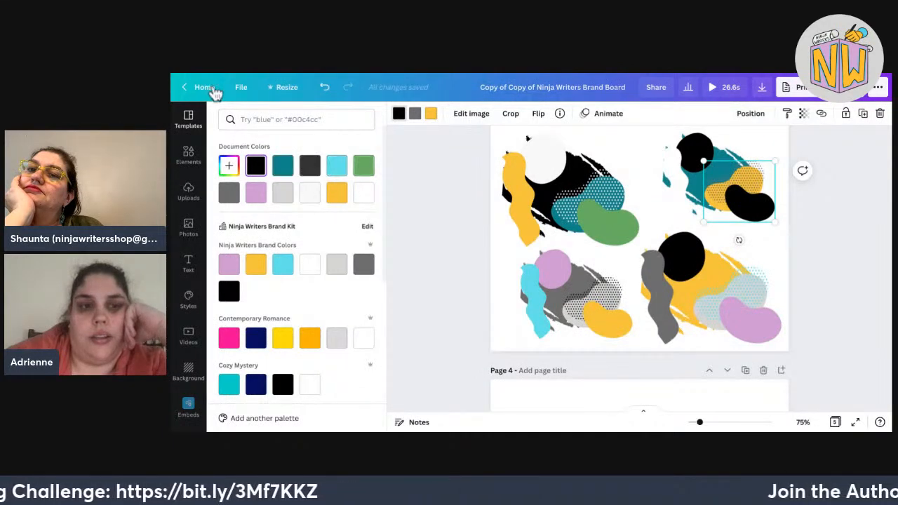
left_click(364, 166)
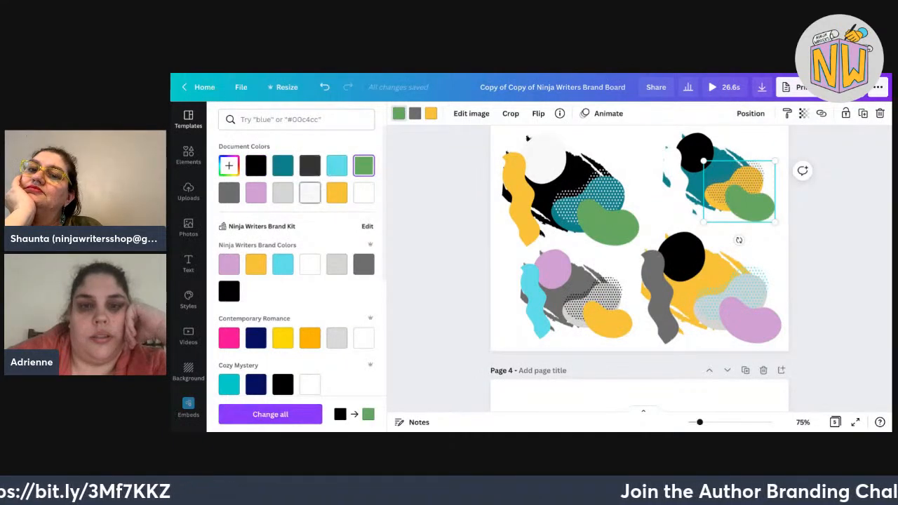
left_click(256, 166)
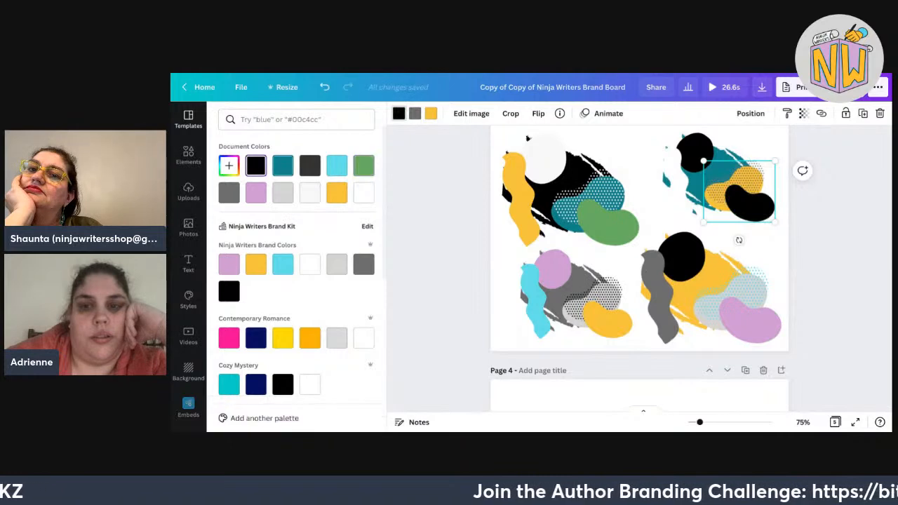
left_click(415, 113)
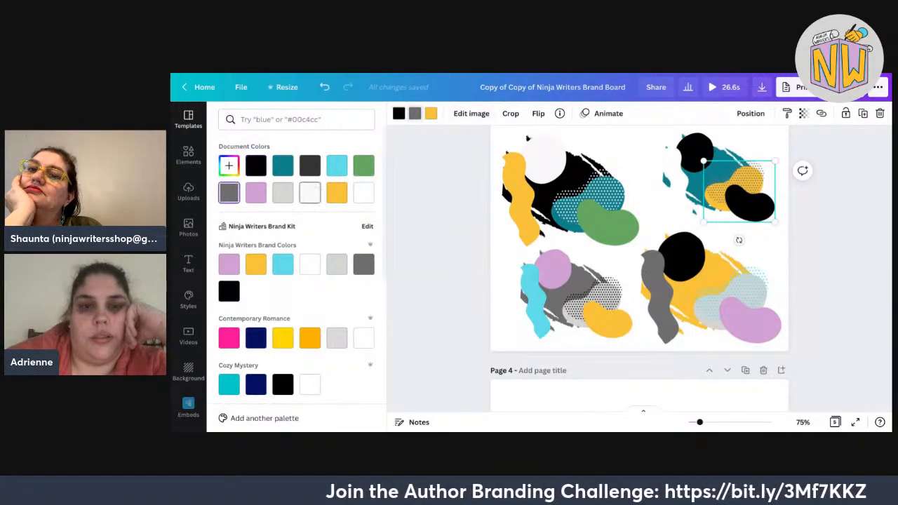
left_click(309, 193)
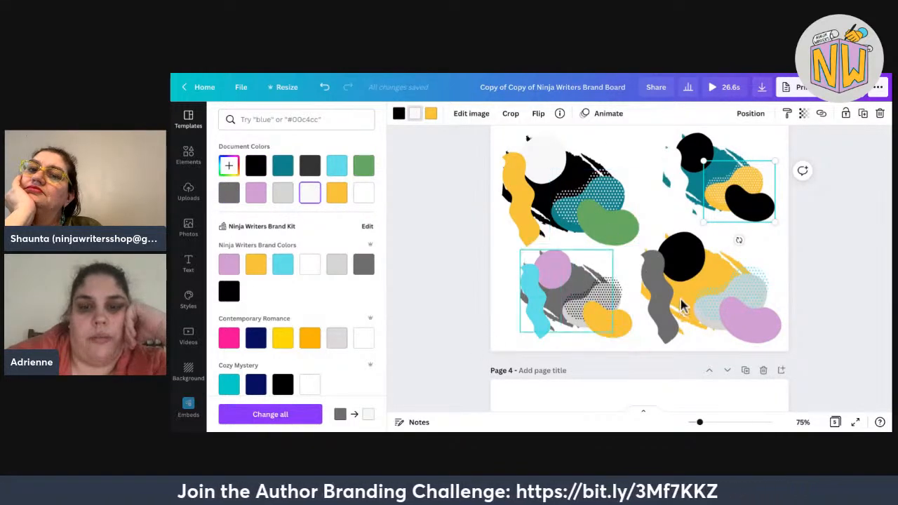
In the bottom-left graphic, turn the grey black, the pink circle red and the cyan squiggle yellow.
left_click(575, 280)
scroll(296, 281, "down", 7)
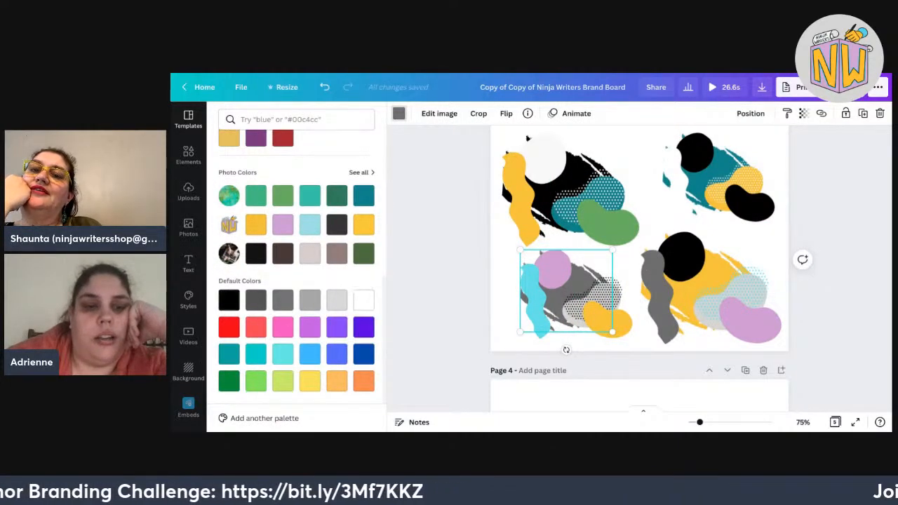
left_click(229, 300)
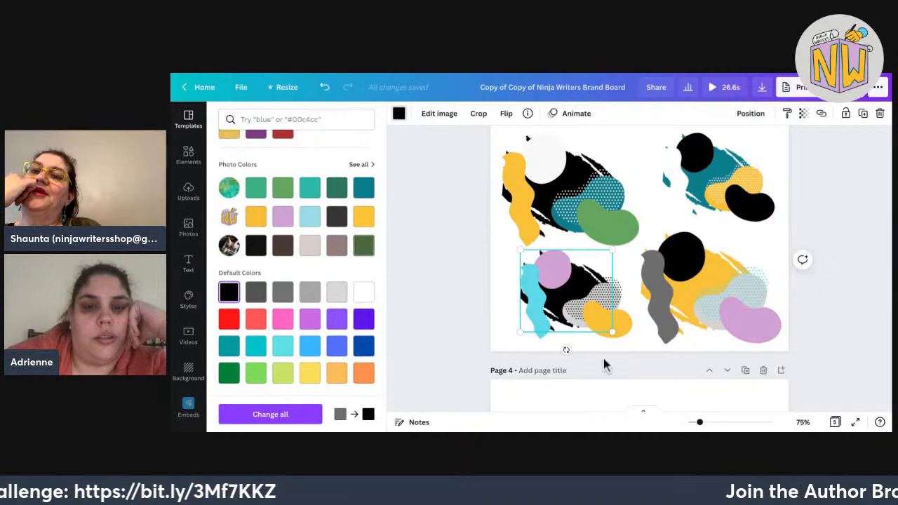
left_click(549, 272)
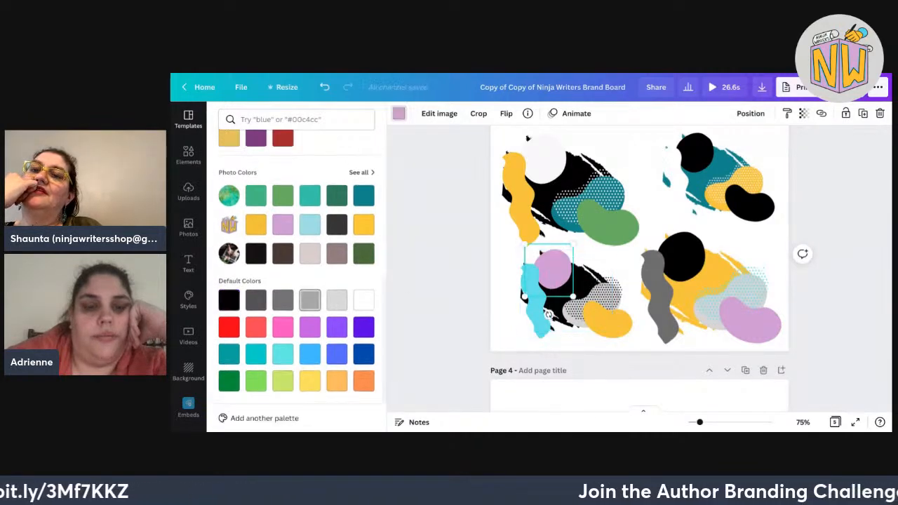
left_click(228, 327)
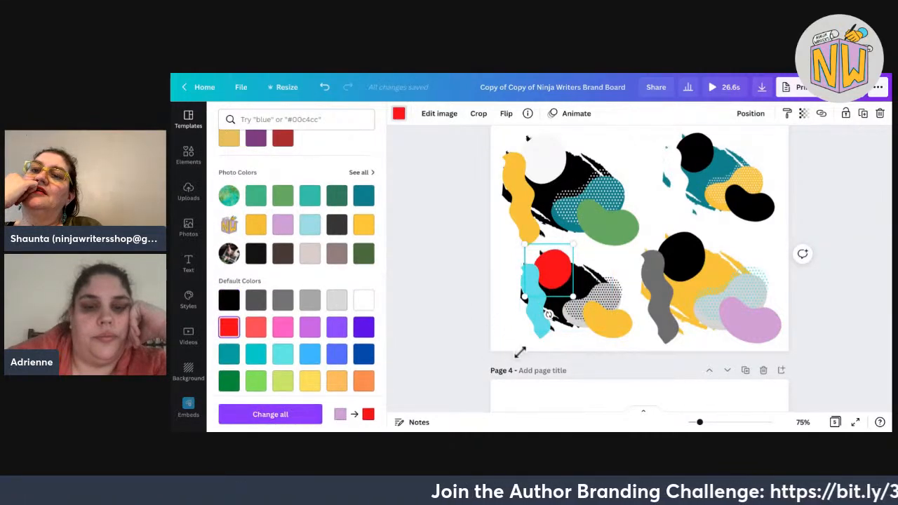
left_click(539, 318)
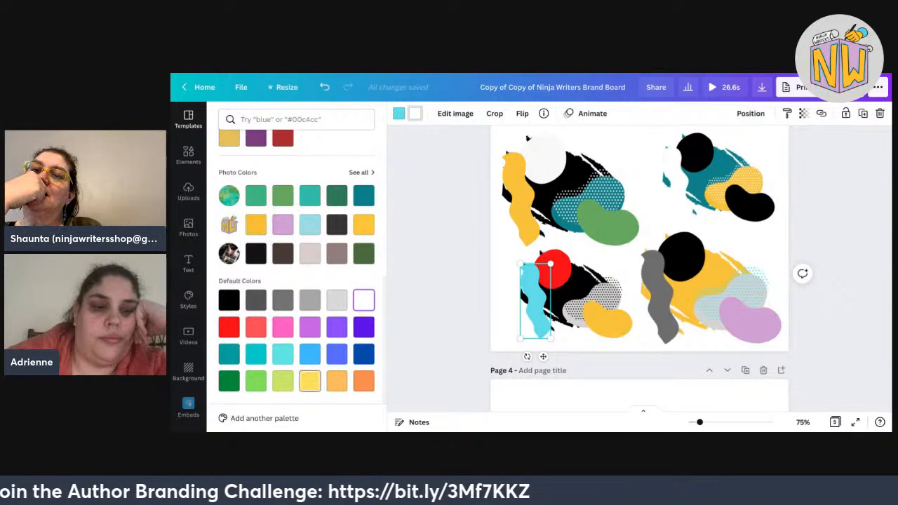
left_click(309, 380)
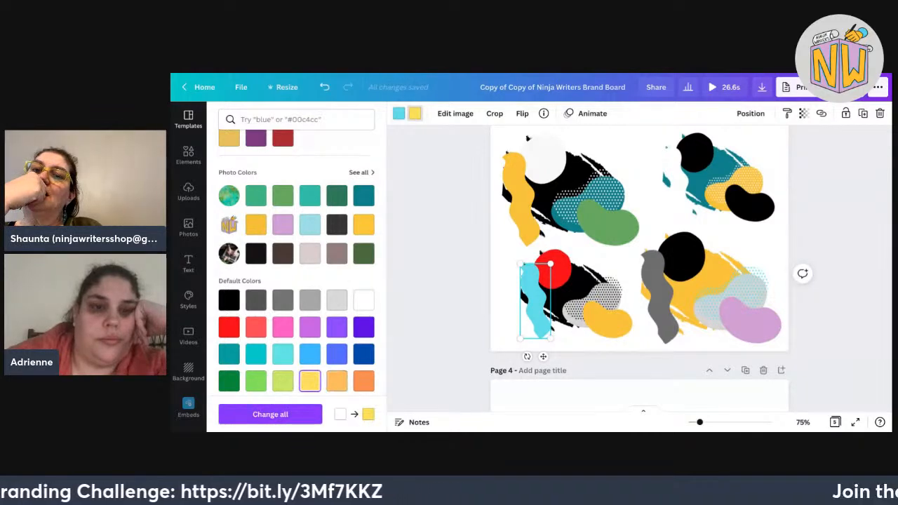
left_click(310, 381)
Turn the neighbouring dotted blob's yellow bean green and its grey dots white.
left_click(602, 328)
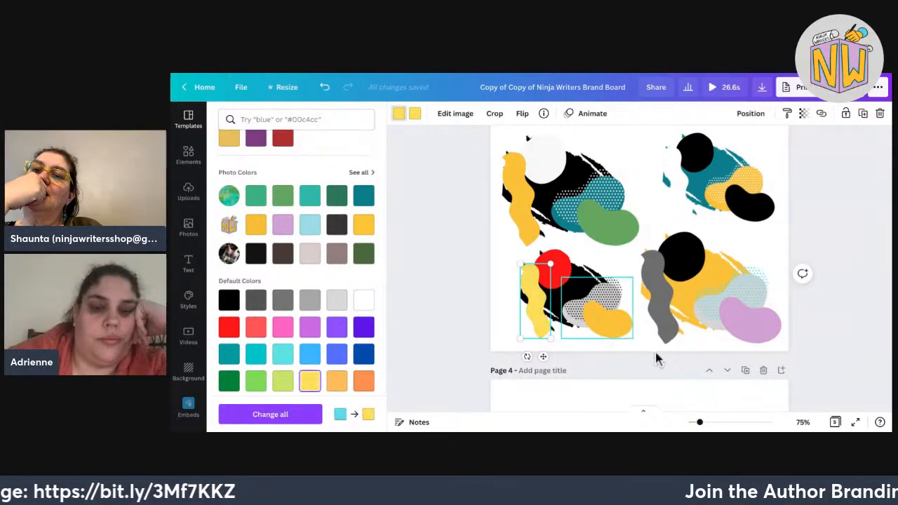
left_click(229, 381)
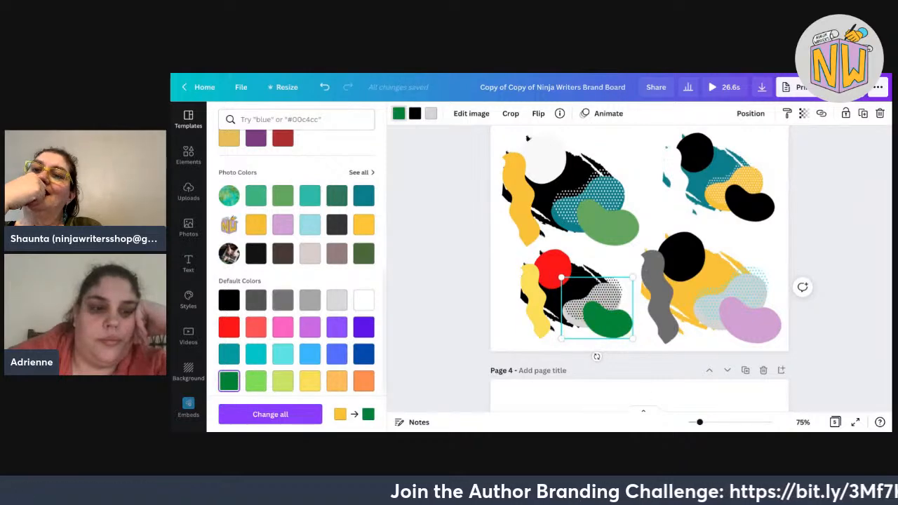
left_click(270, 414)
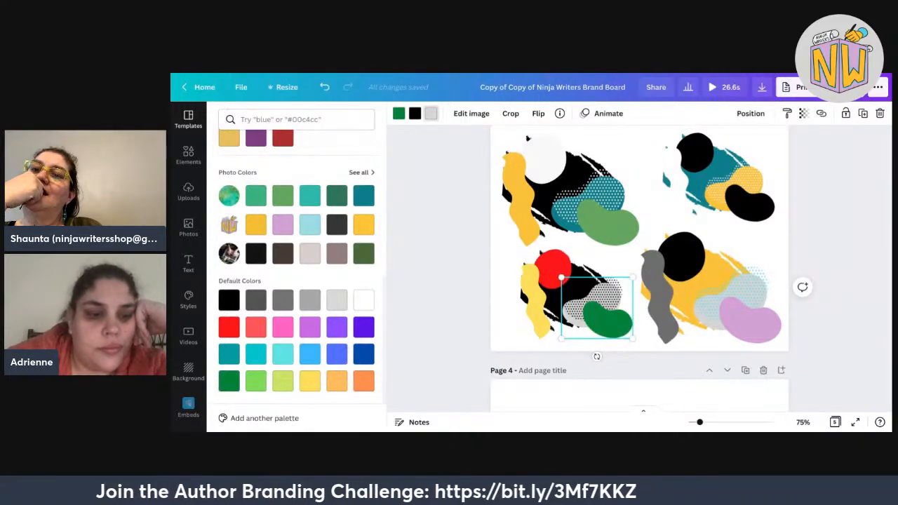
left_click(229, 380)
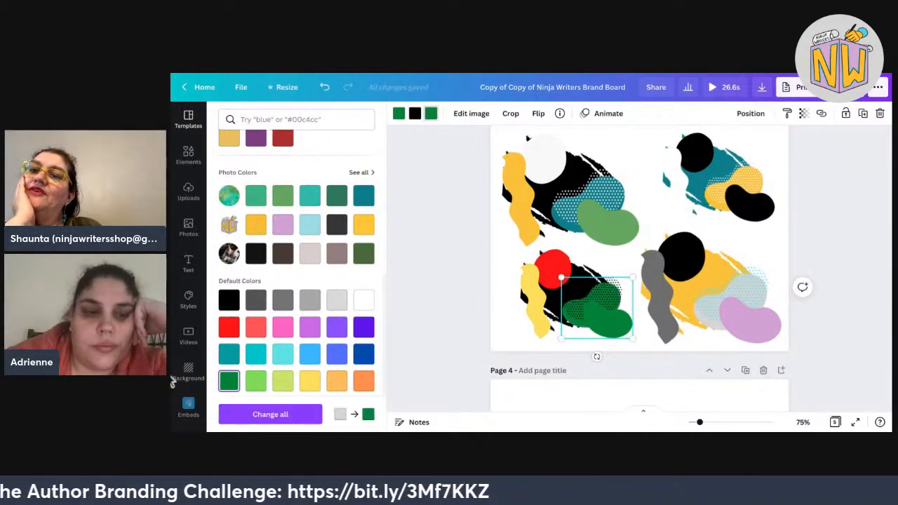
left_click(364, 299)
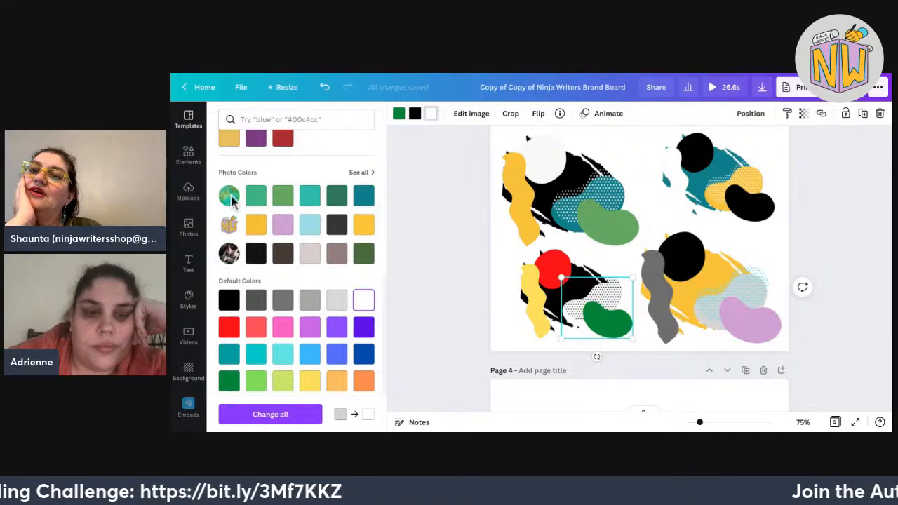
left_click(431, 113)
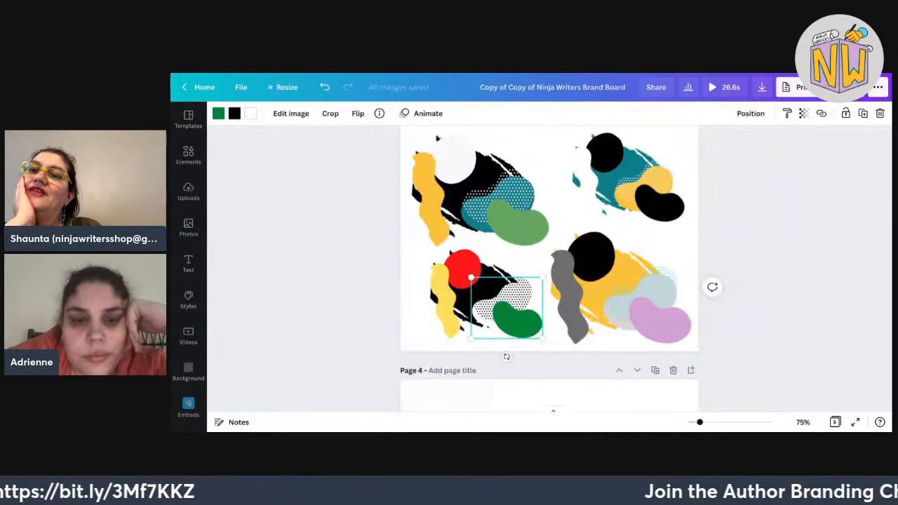
Turn the bottom-right group's pink blob green and its grey wavy shape teal.
key("Escape")
scroll(549, 267, "up", 1)
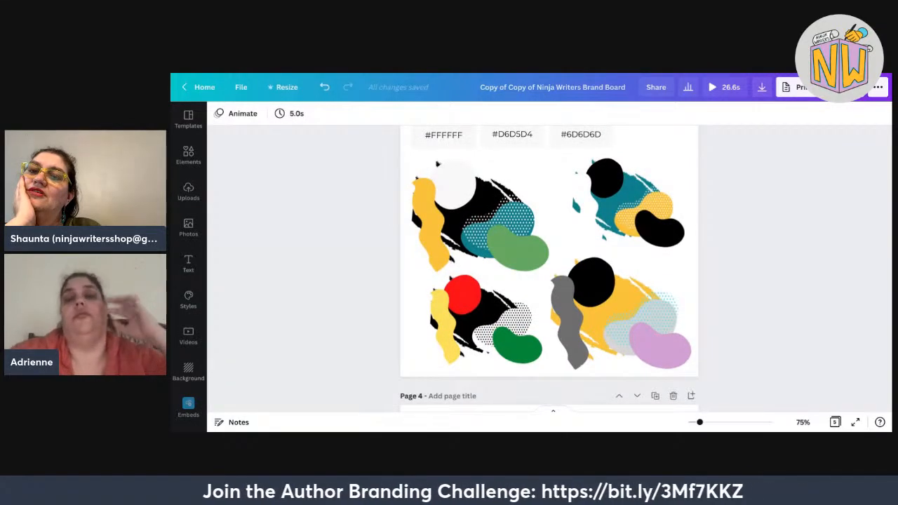
left_click(660, 351)
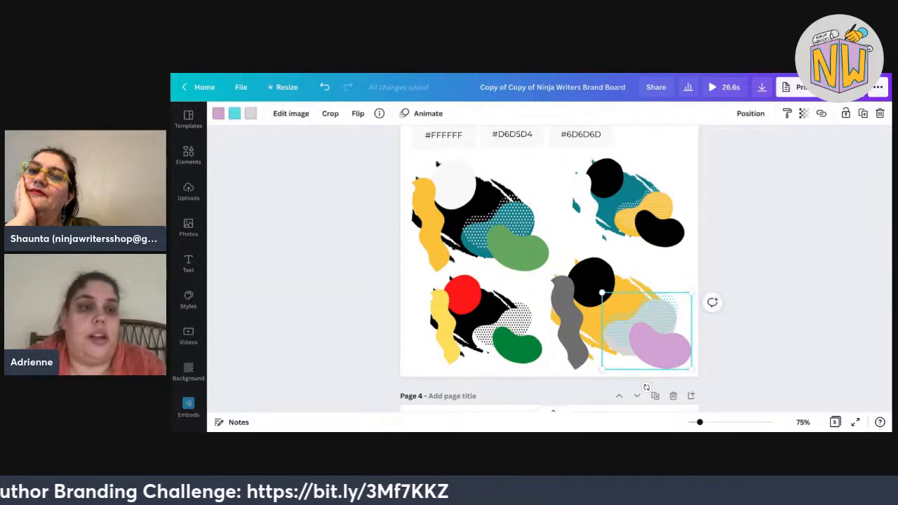
left_click(235, 113)
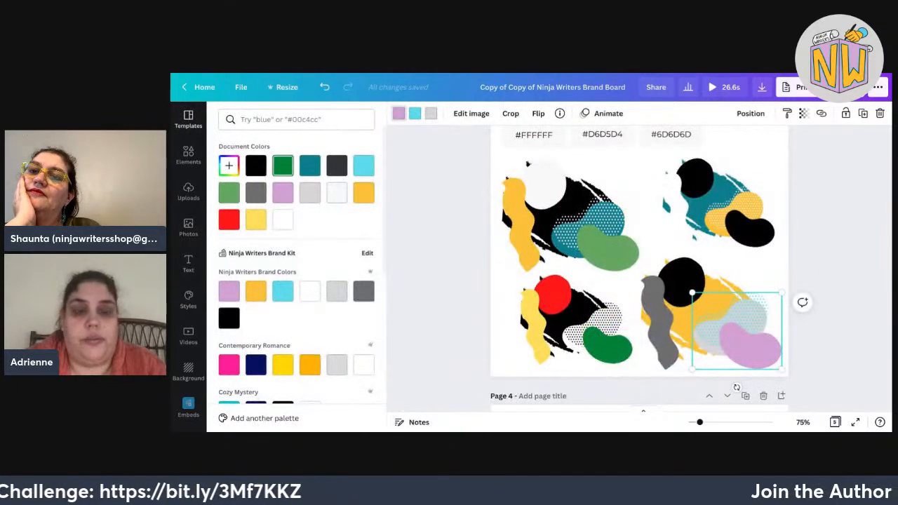
left_click(282, 165)
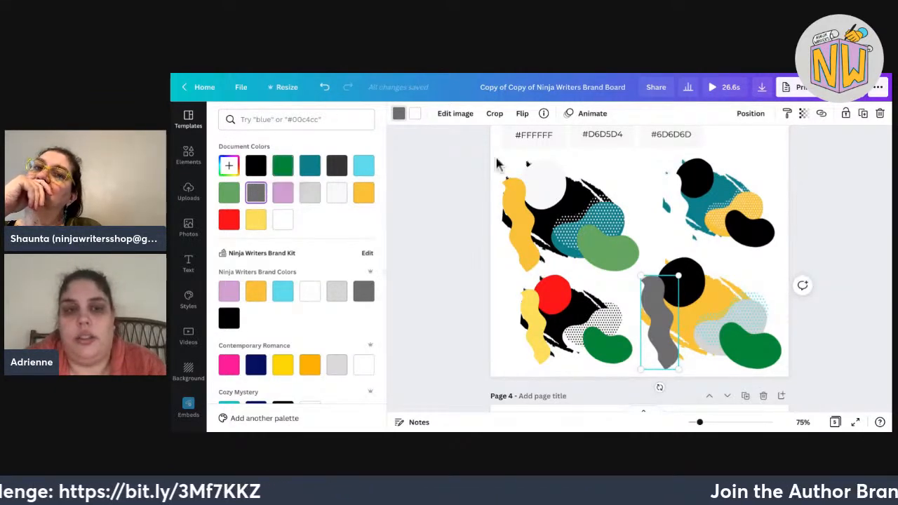
left_click(310, 166)
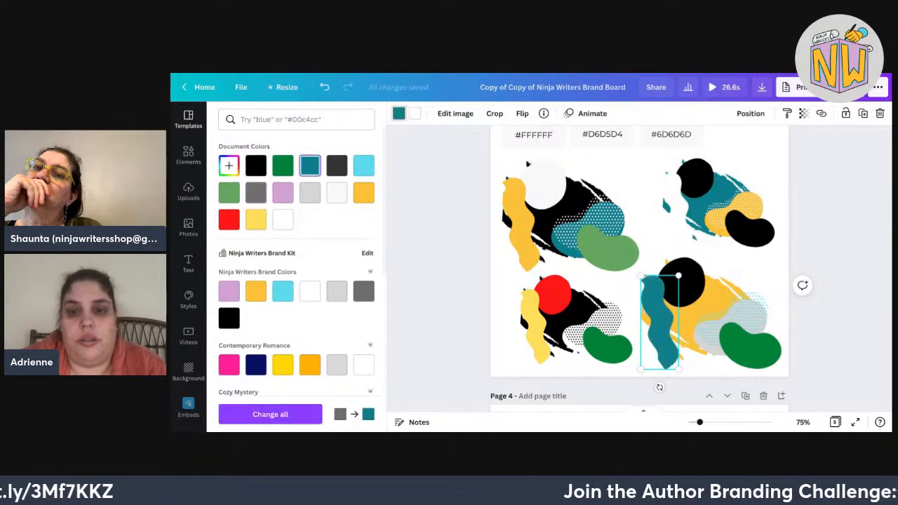
Recolour the bottom-right dotted shape's cyan to black and its grey to white.
left_click(748, 344)
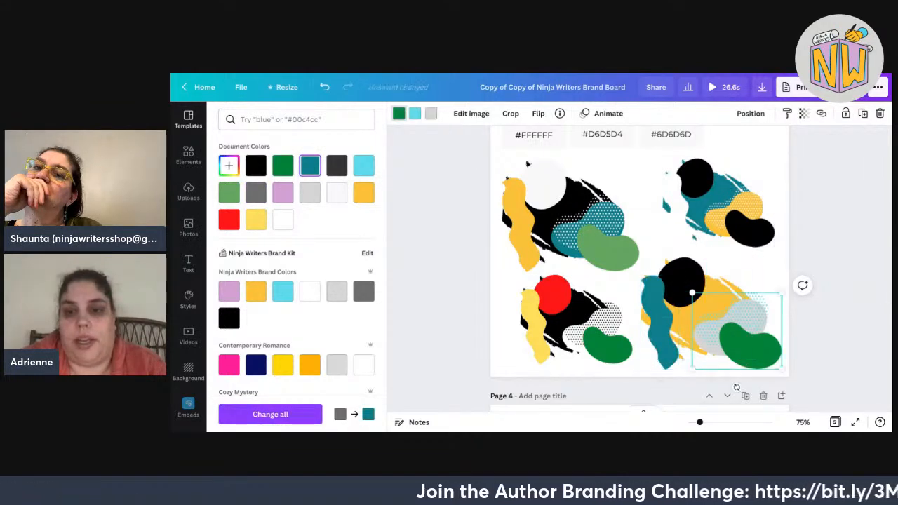
left_click(415, 113)
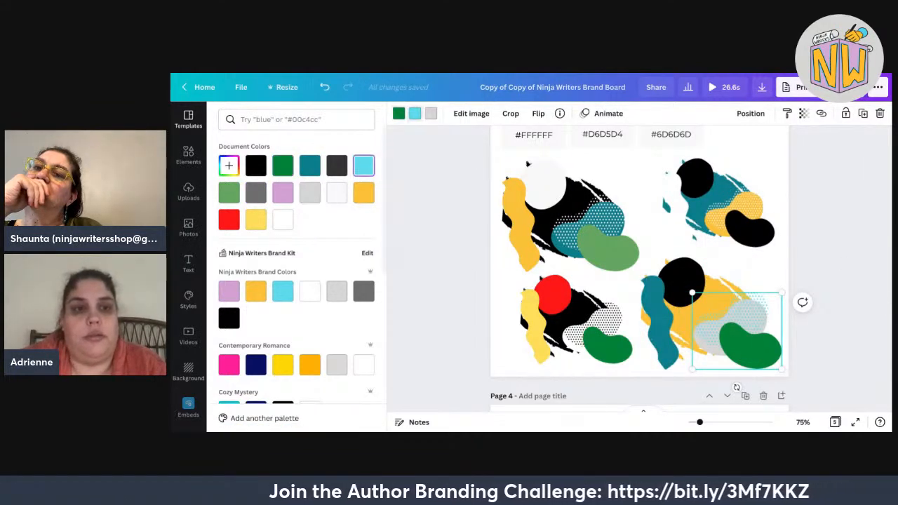
left_click(256, 165)
left_click(431, 113)
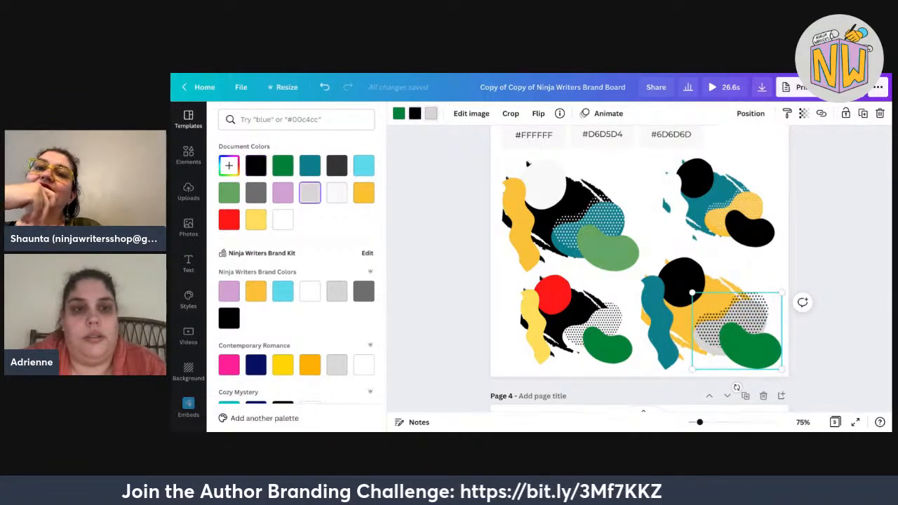
left_click(283, 220)
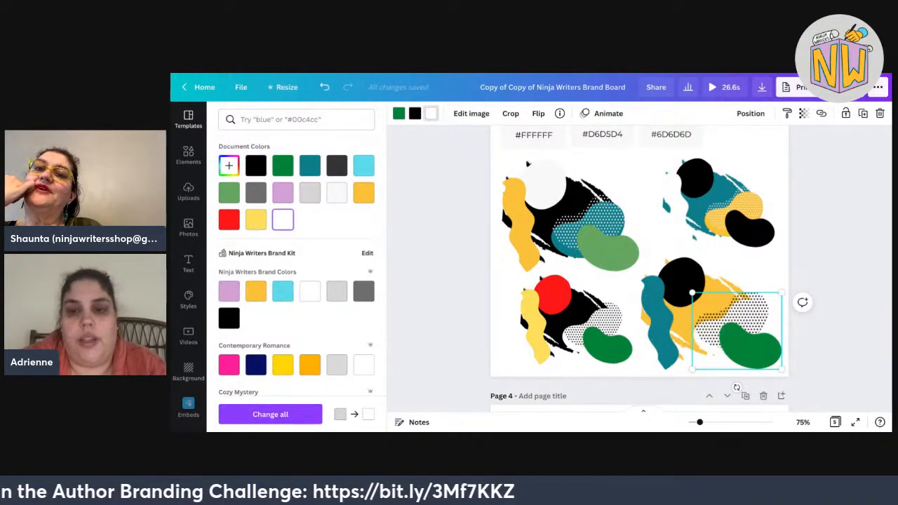
left_click(229, 192)
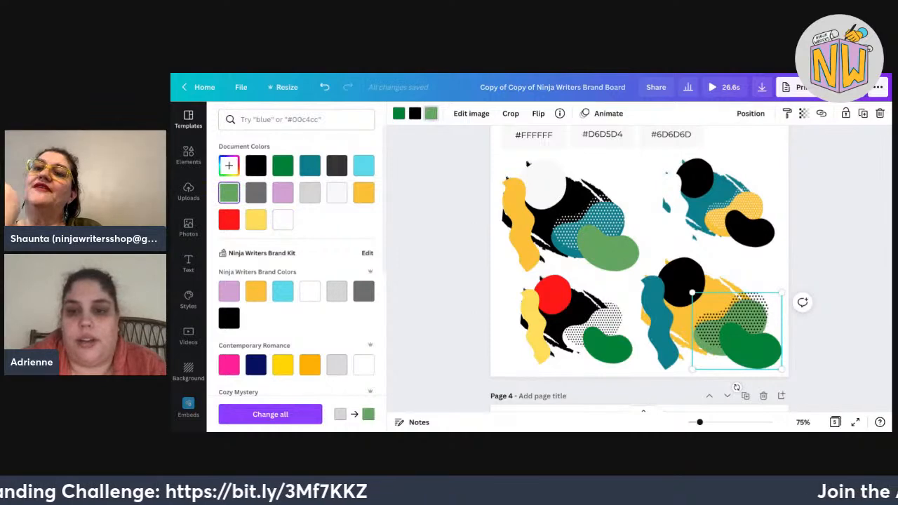
left_click(283, 220)
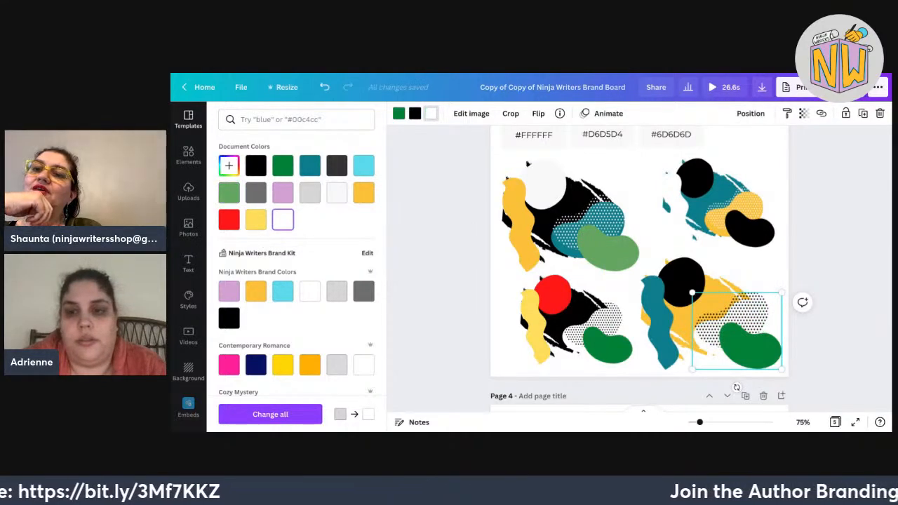
key("Escape")
left_click(524, 261)
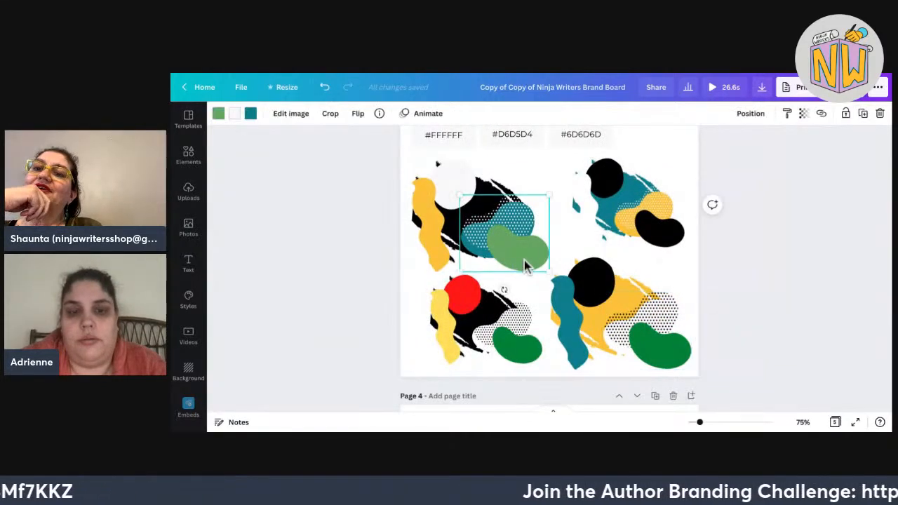
Try dark green, lighter green and a custom green on the top-left blob.
left_click(218, 113)
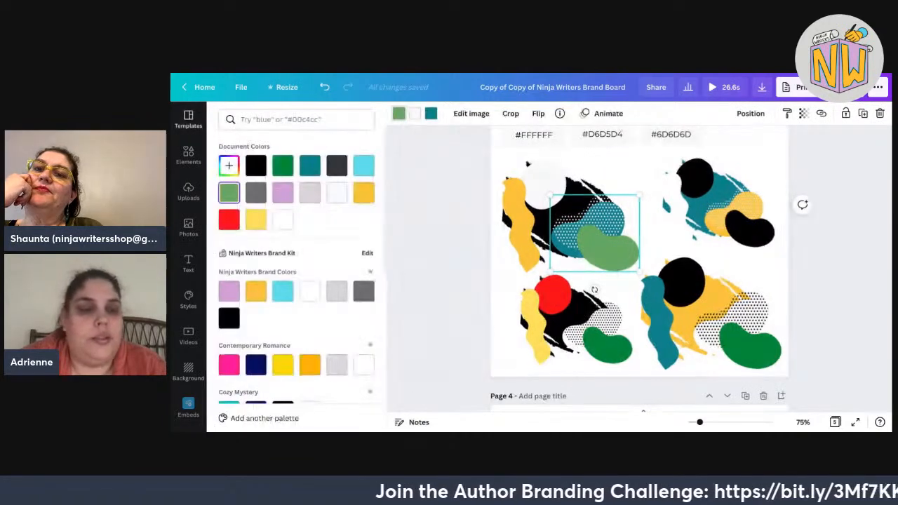
scroll(296, 267, "down", 5)
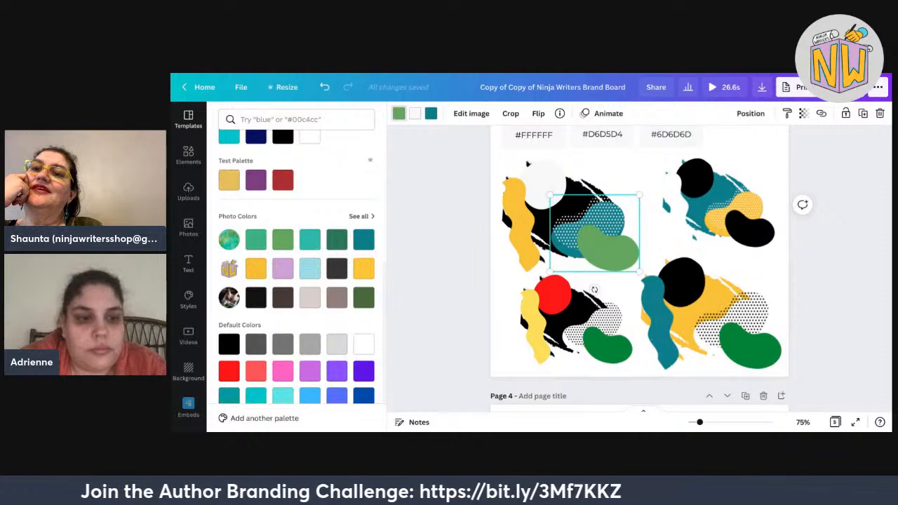
left_click(337, 239)
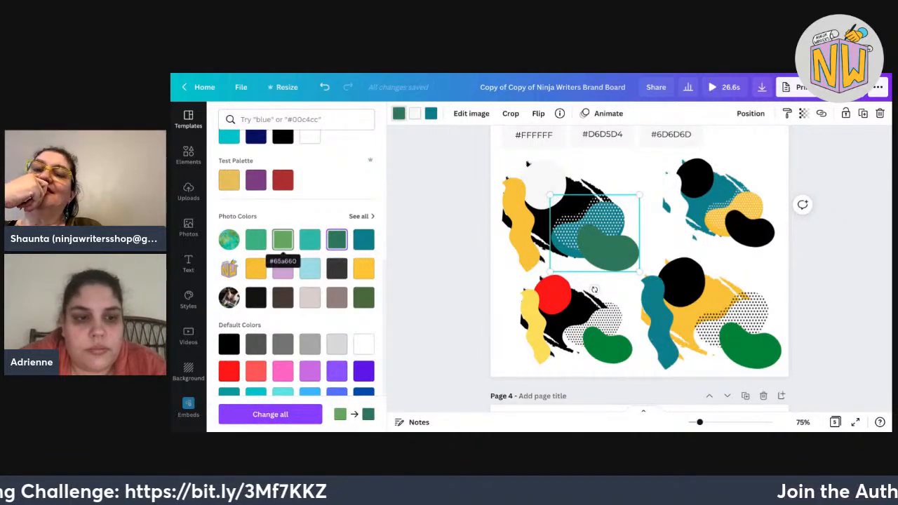
left_click(256, 239)
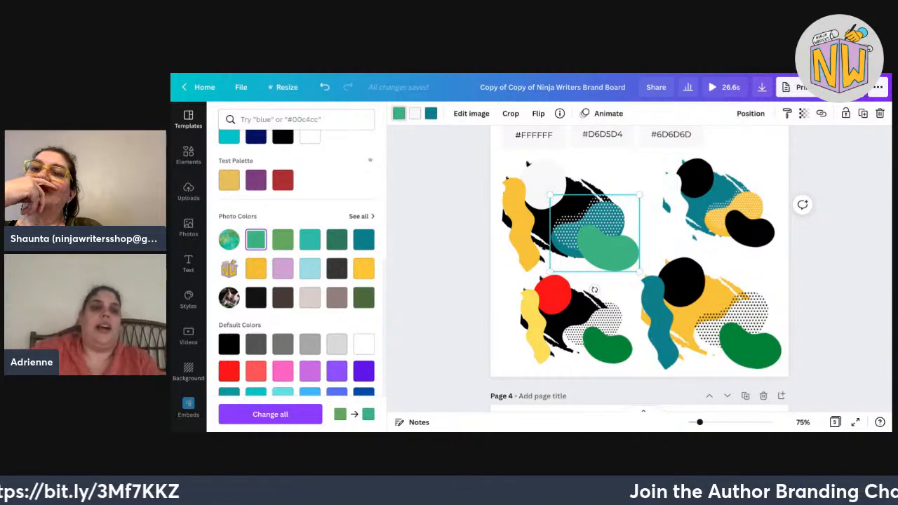
left_click(283, 239)
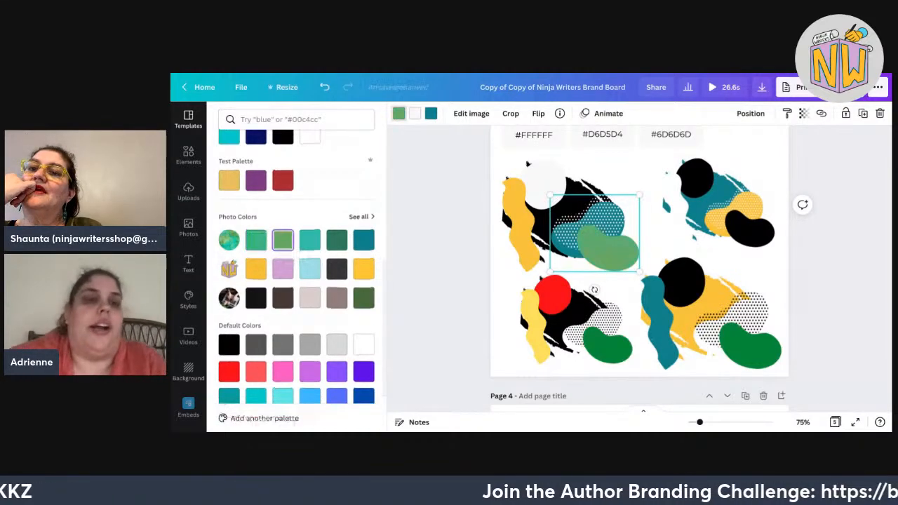
scroll(283, 239, "up", 5)
left_click(229, 166)
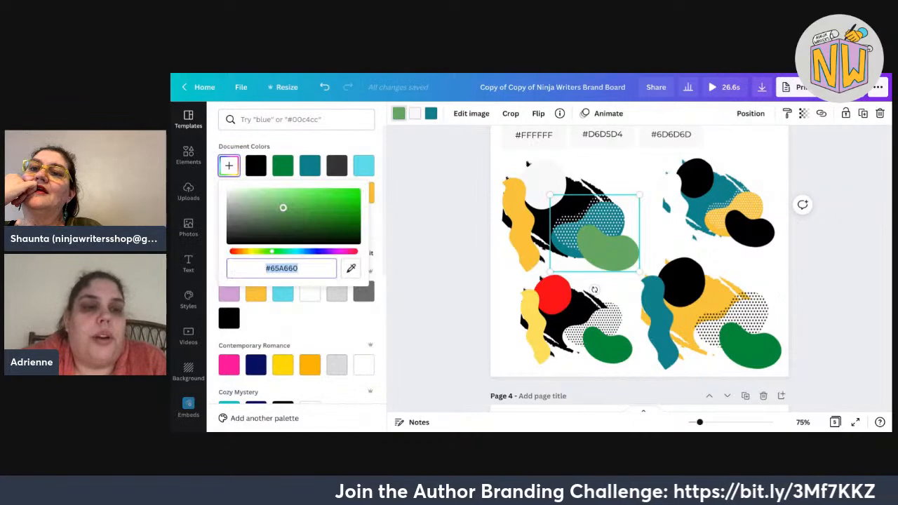
left_click_drag(283, 208, 326, 205)
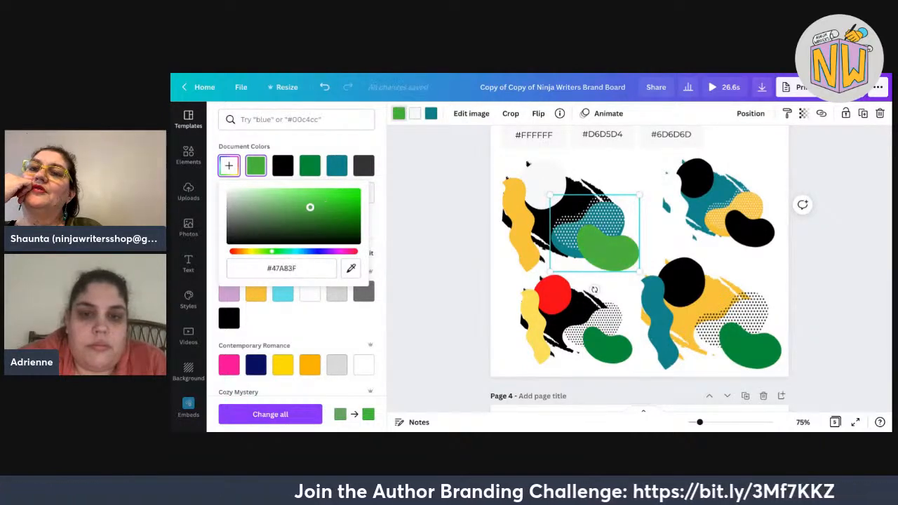
left_click_drag(310, 207, 295, 205)
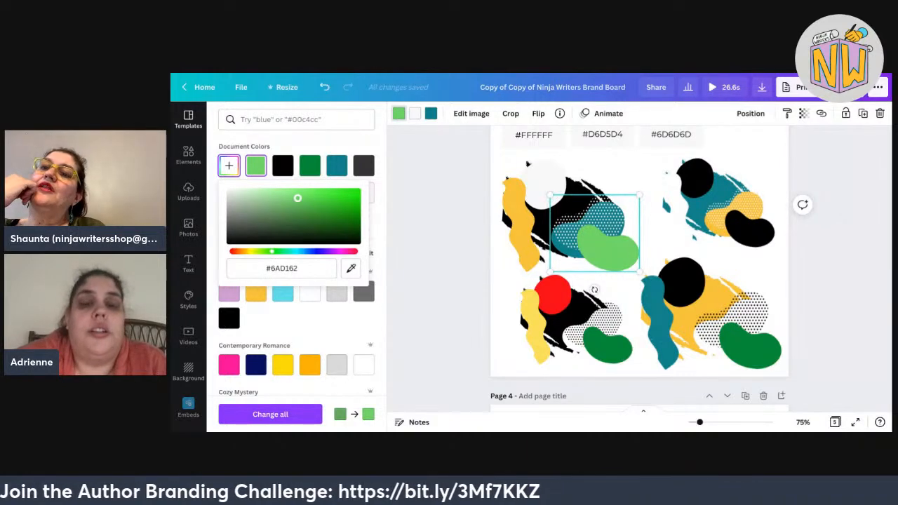
left_click_drag(298, 199, 302, 208)
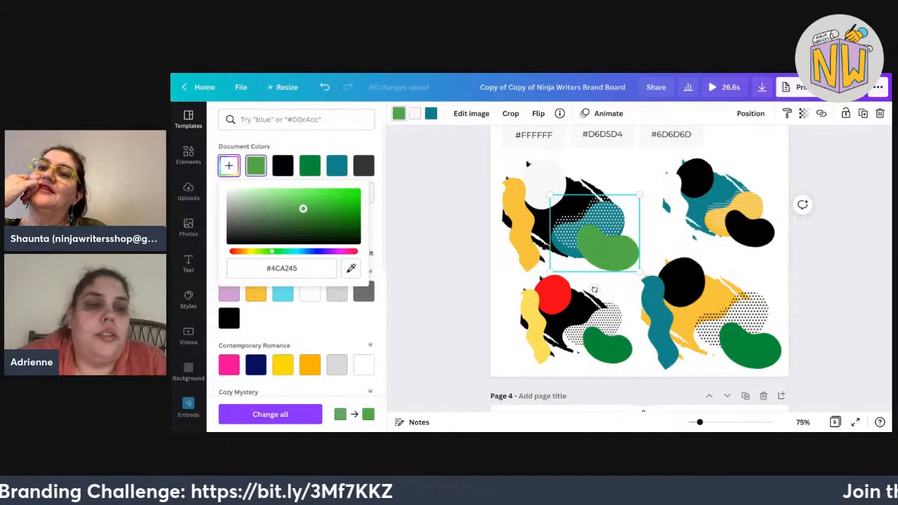
key("Escape")
Compare teal and photo colours, then apply the light green photo colour to the blob.
scroll(474, 201, "up", 5)
scroll(473, 204, "up", 5)
scroll(473, 203, "down", 5)
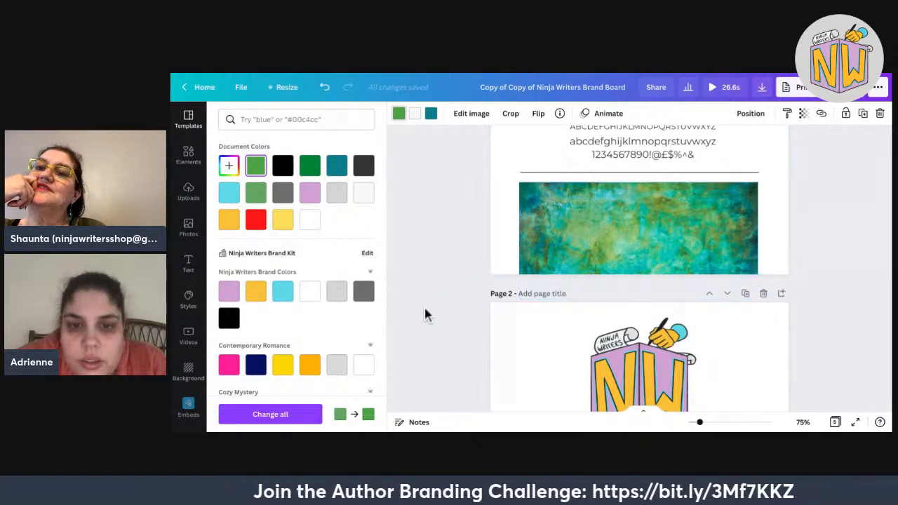
scroll(424, 305, "down", 10)
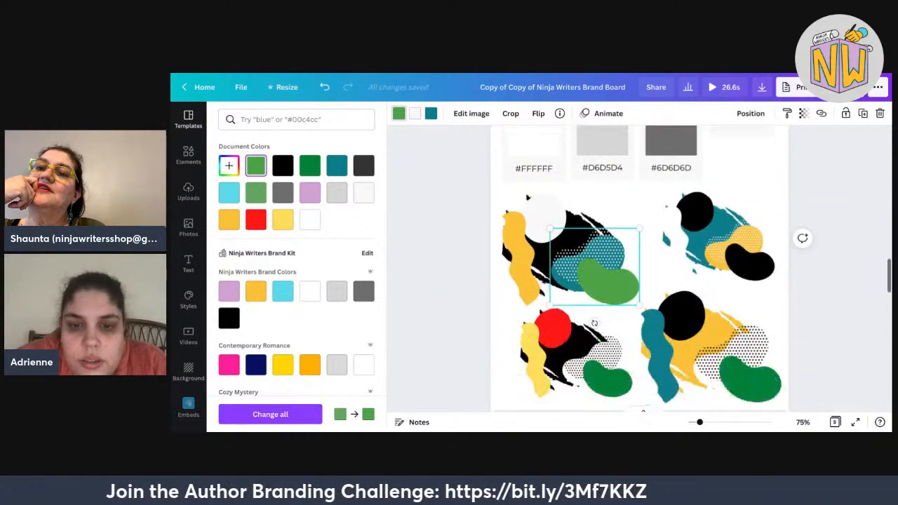
scroll(639, 268, "up", 1)
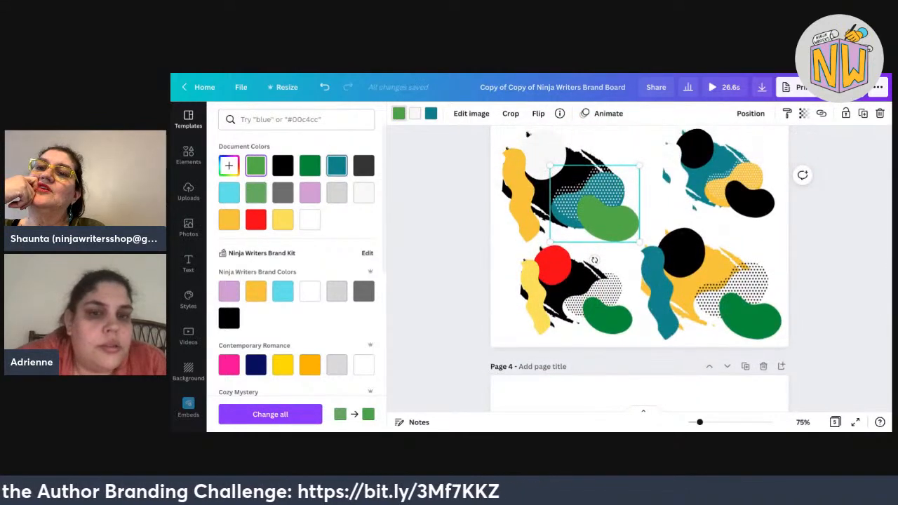
left_click(337, 166)
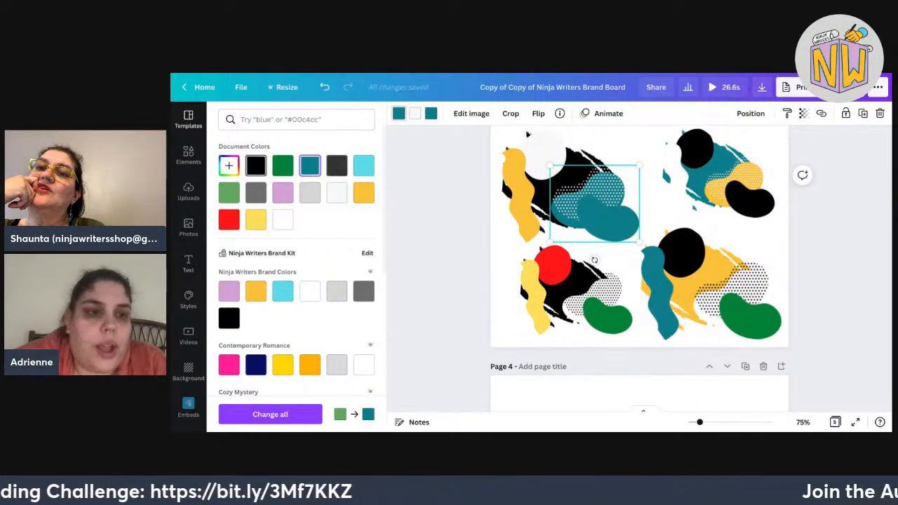
left_click(283, 166)
scroll(218, 327, "down", 6)
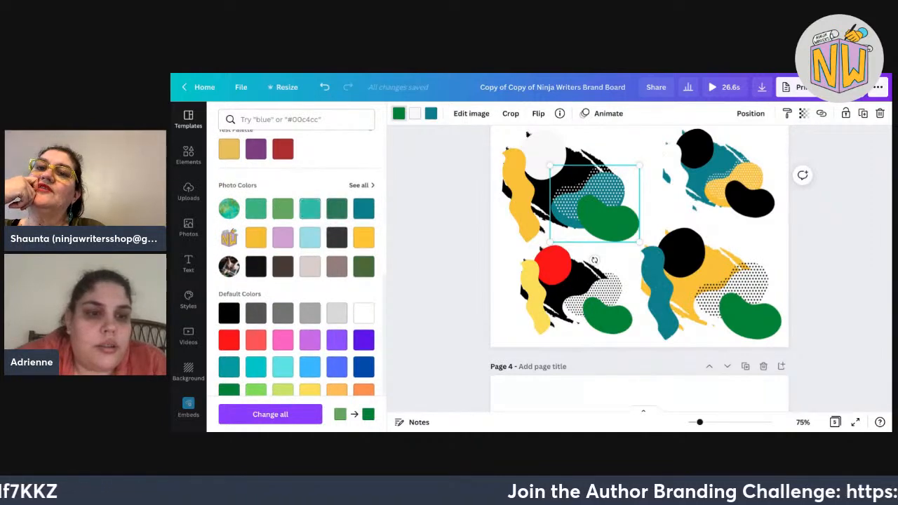
left_click(309, 209)
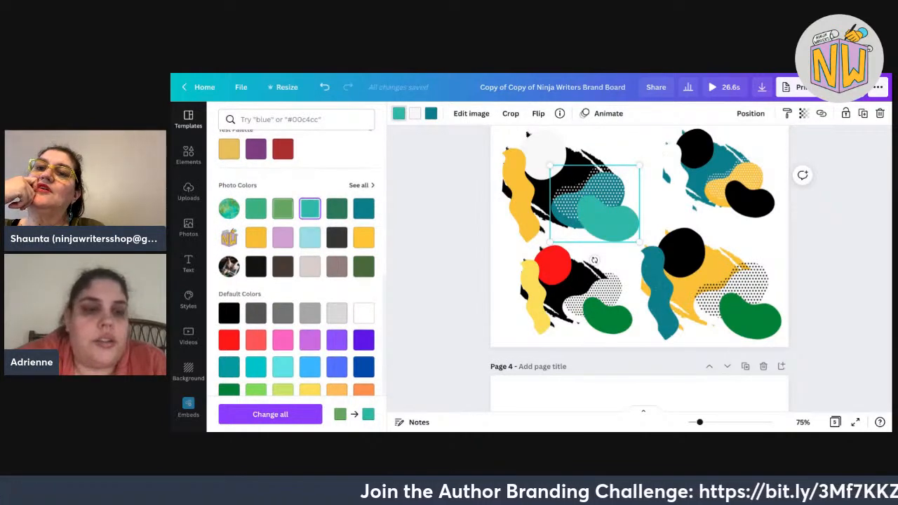
left_click(255, 208)
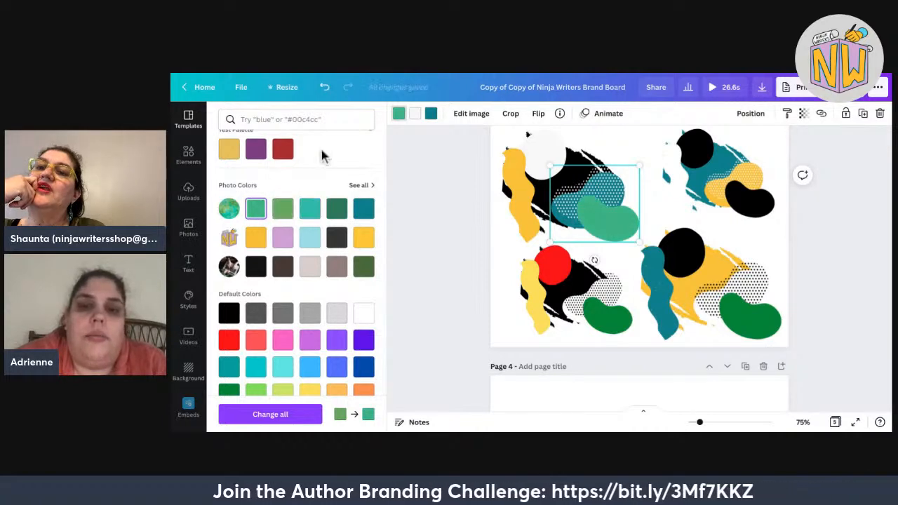
scroll(639, 269, "up", 2)
scroll(639, 269, "down", 2)
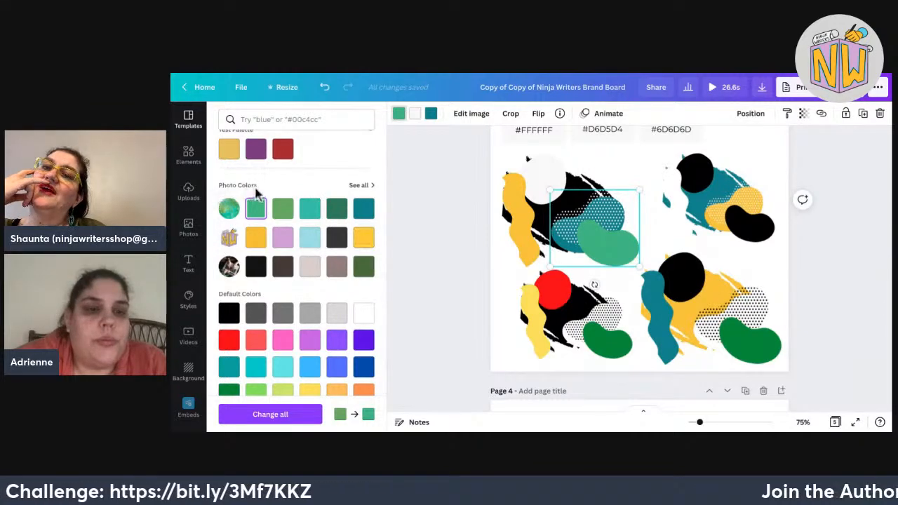
left_click(253, 184)
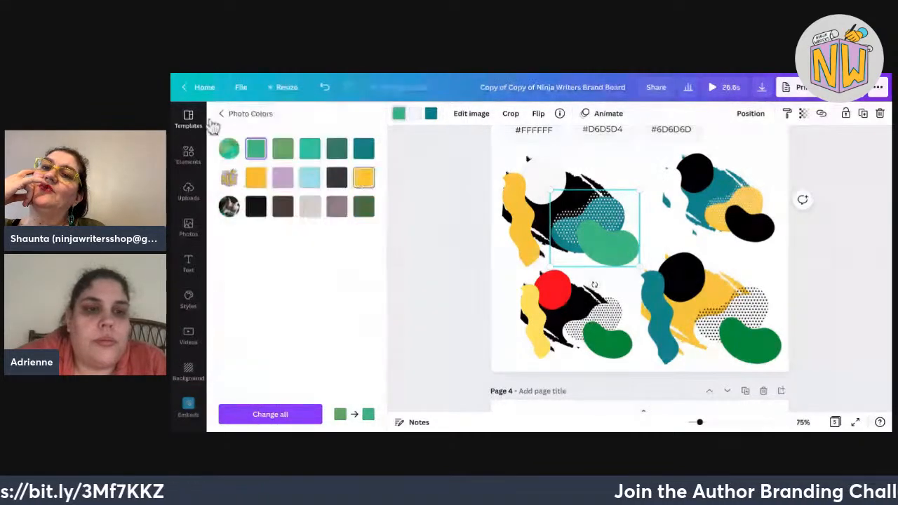
left_click(216, 115)
scroll(297, 266, "down", 3)
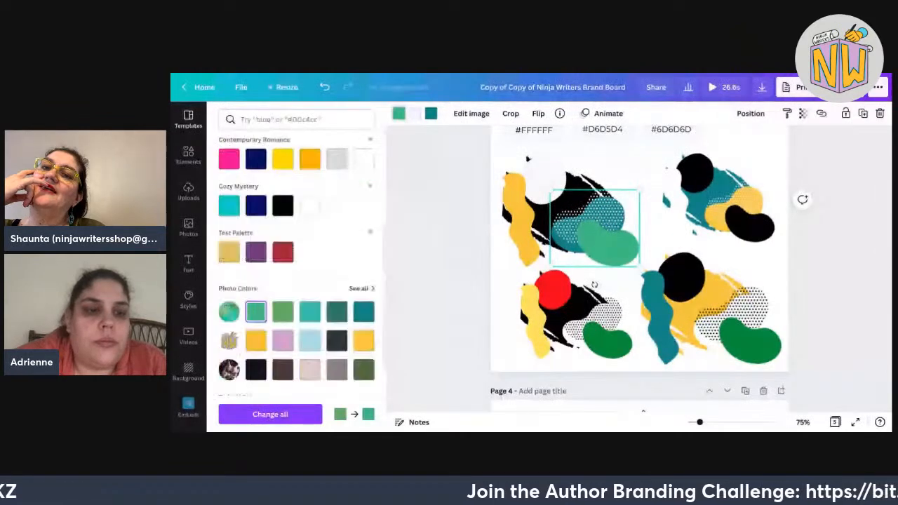
scroll(283, 295, "down", 1)
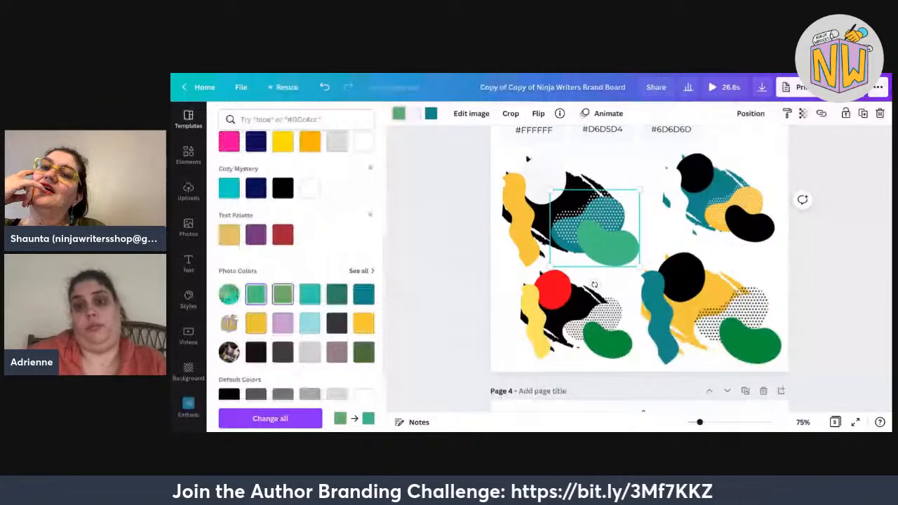
left_click(283, 294)
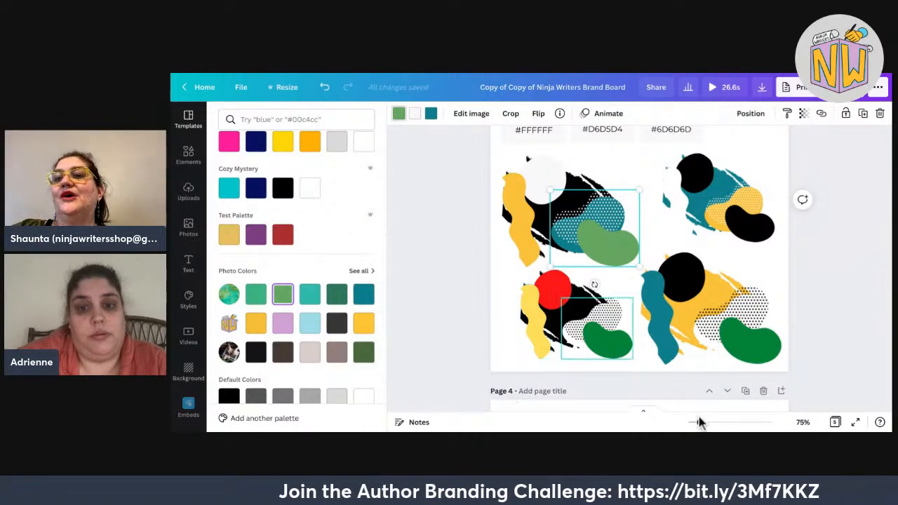
left_click(734, 337)
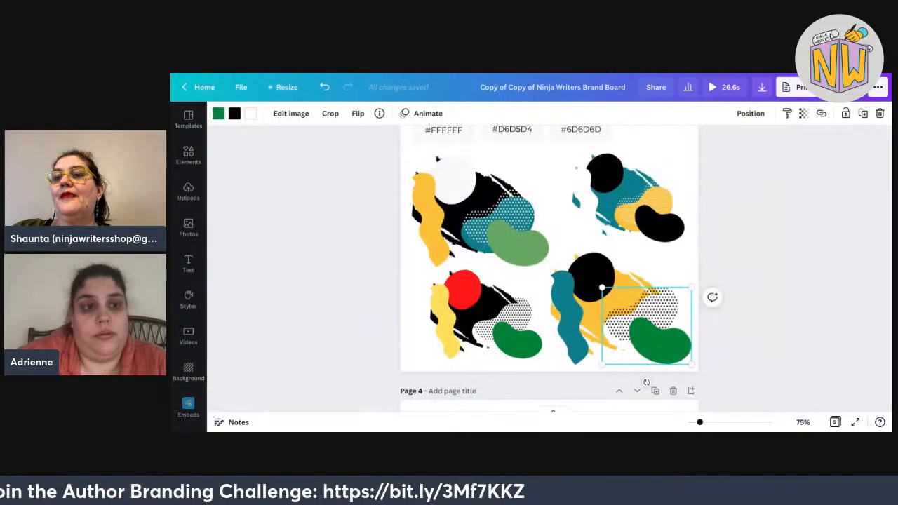
Check the bottom-right bean's colour, then delete the bottom-left blob cluster.
left_click(219, 113)
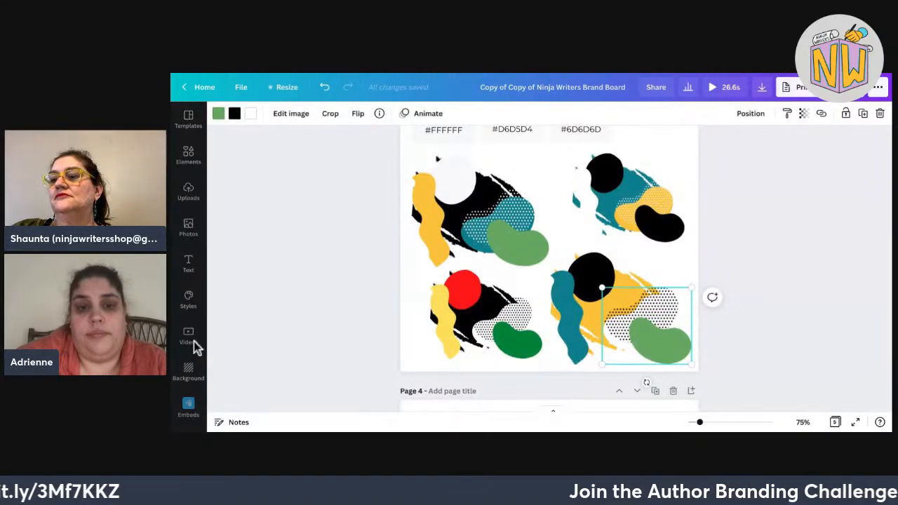
left_click_drag(362, 297, 552, 315)
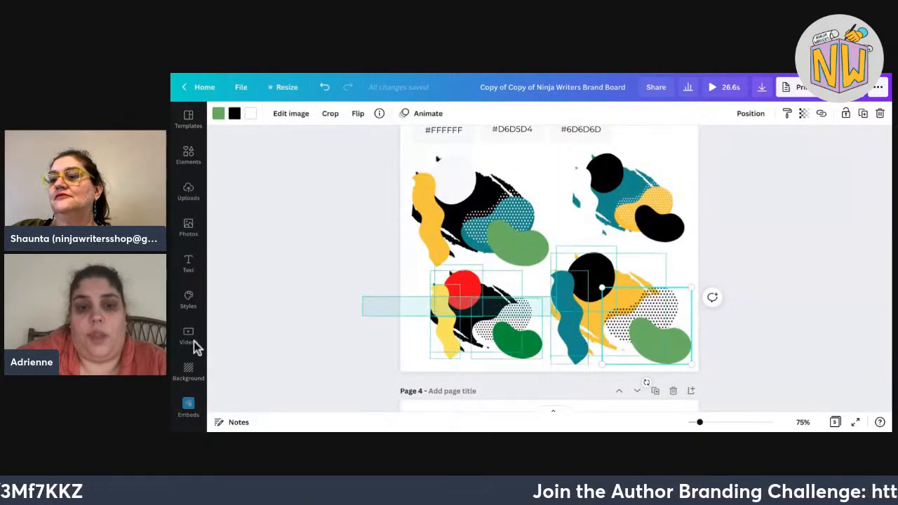
left_click_drag(193, 341, 194, 341)
key("Delete")
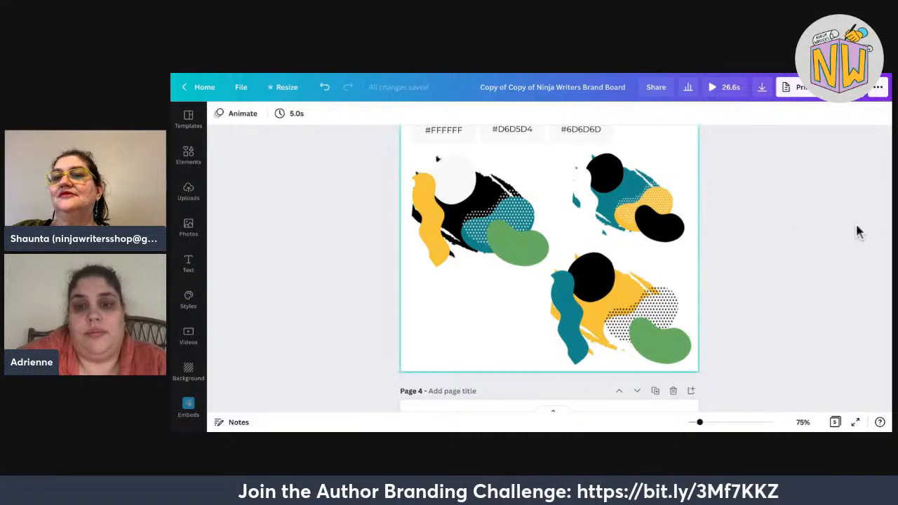
Check the top-right blob cluster's colour options so its bean is sage green.
left_click(649, 218)
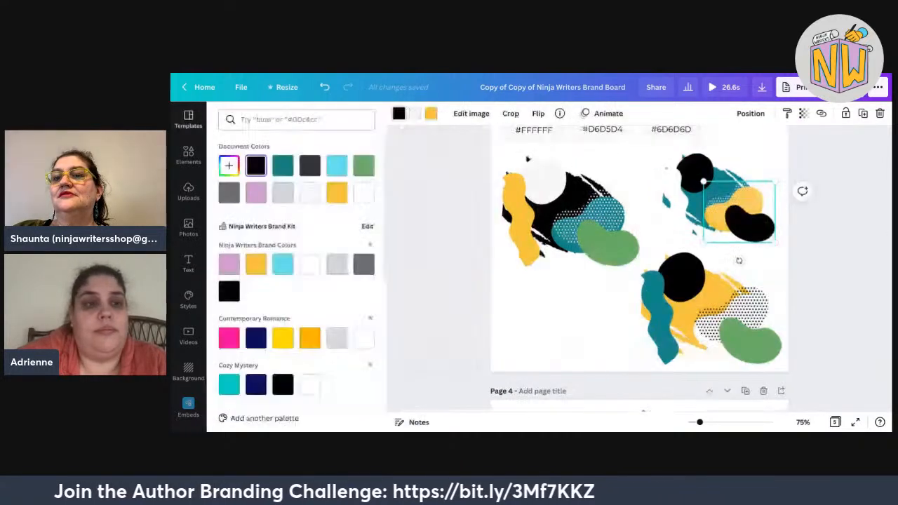
left_click(218, 113)
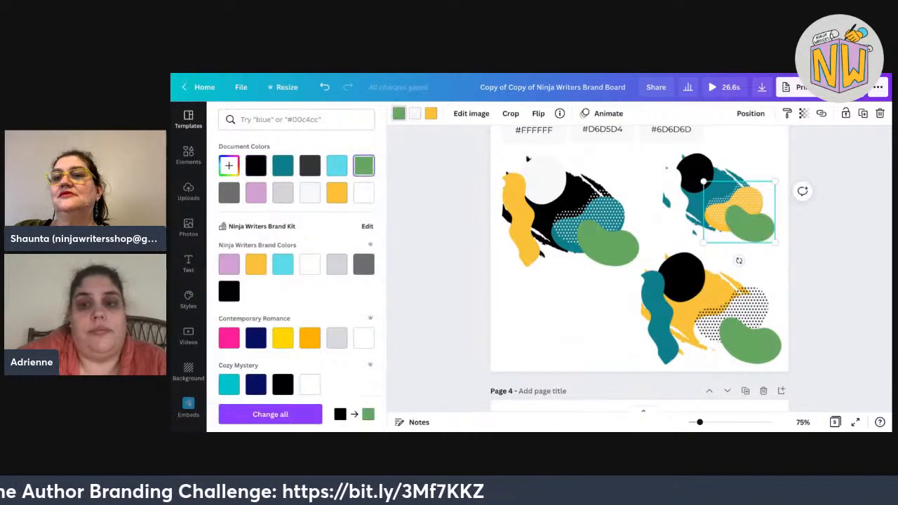
key("Escape")
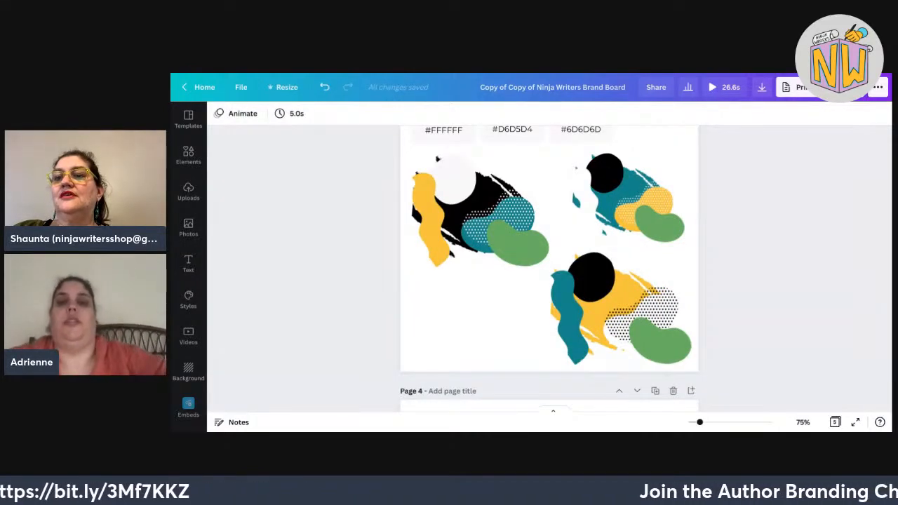
Enlarge the five page-1 palette swatches and raise their hex labels to size 11.
scroll(550, 267, "up", 1)
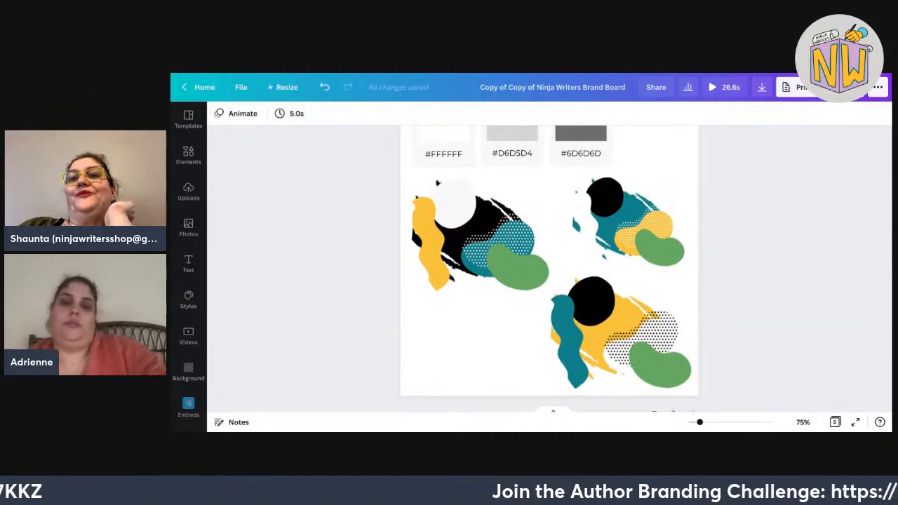
scroll(549, 266, "up", 3)
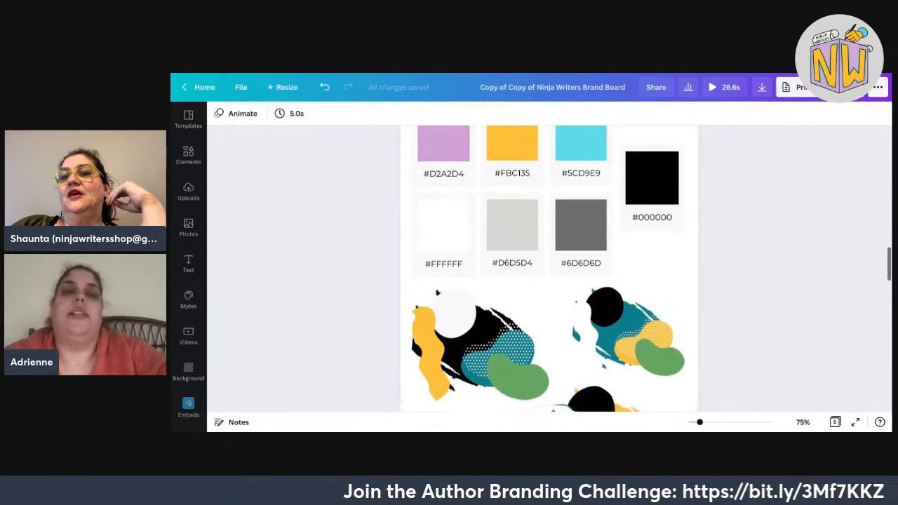
scroll(549, 267, "up", 15)
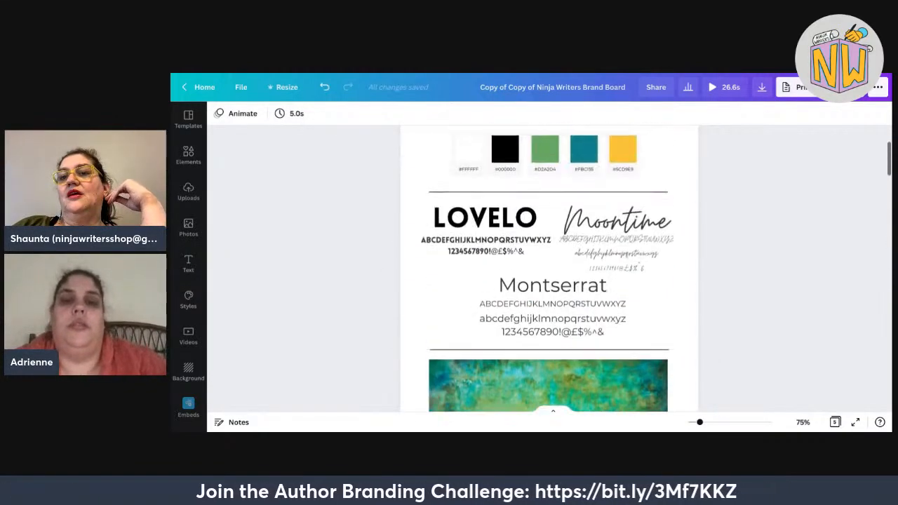
scroll(550, 266, "up", 4)
scroll(550, 267, "down", 2)
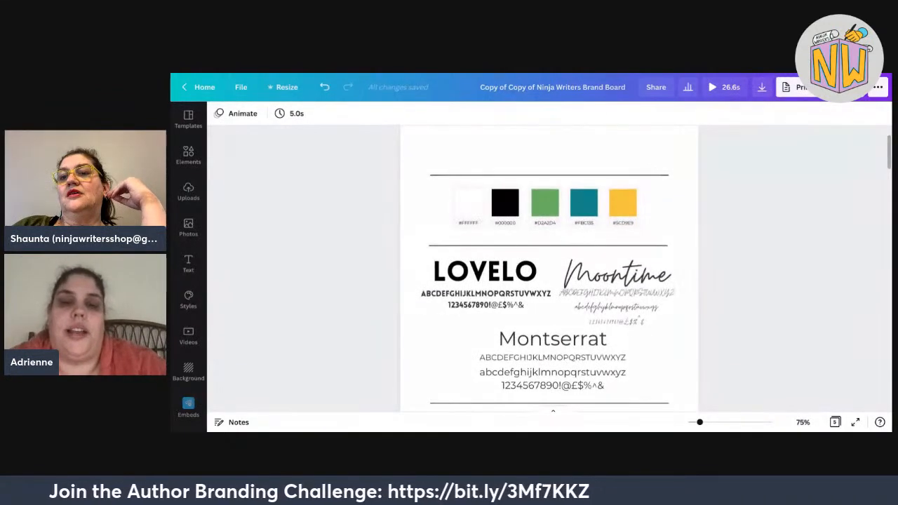
left_click_drag(730, 221, 433, 202)
left_click_drag(642, 231, 645, 231)
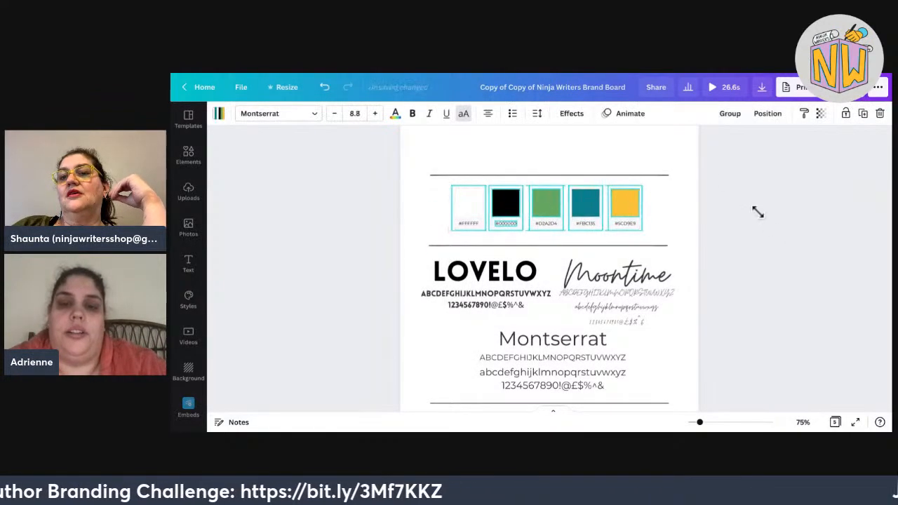
left_click_drag(758, 212, 757, 209)
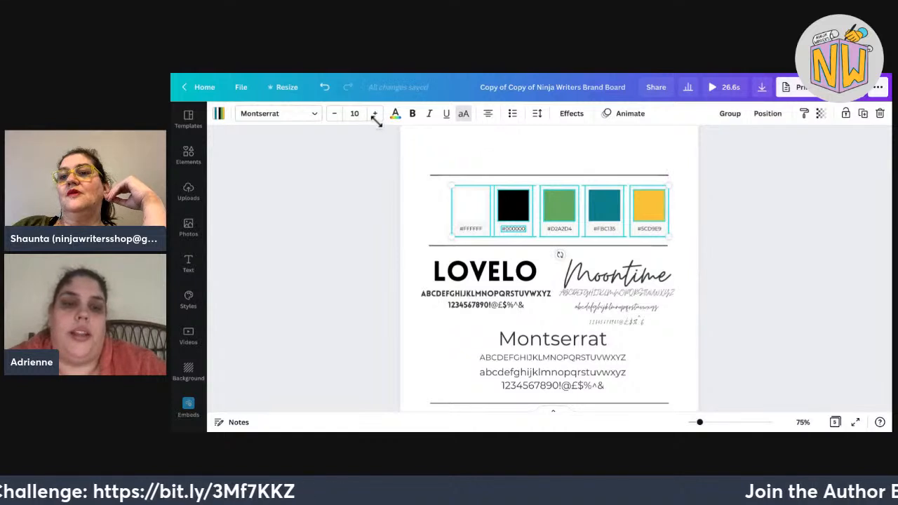
left_click(374, 113)
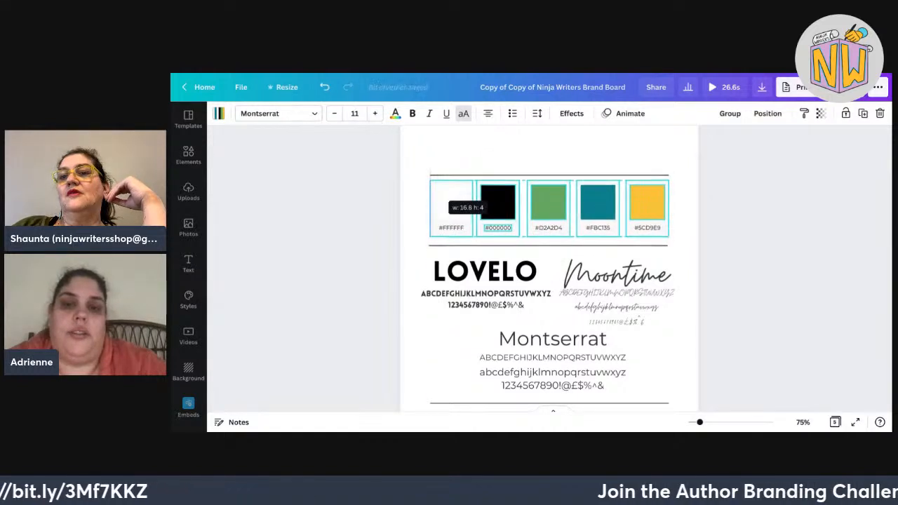
left_click(762, 175)
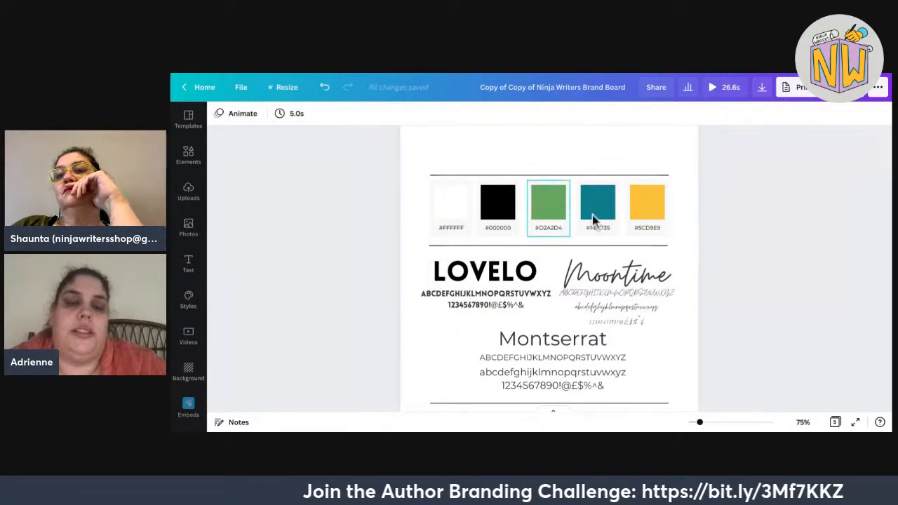
scroll(552, 281, "up", 2)
scroll(552, 281, "down", 1)
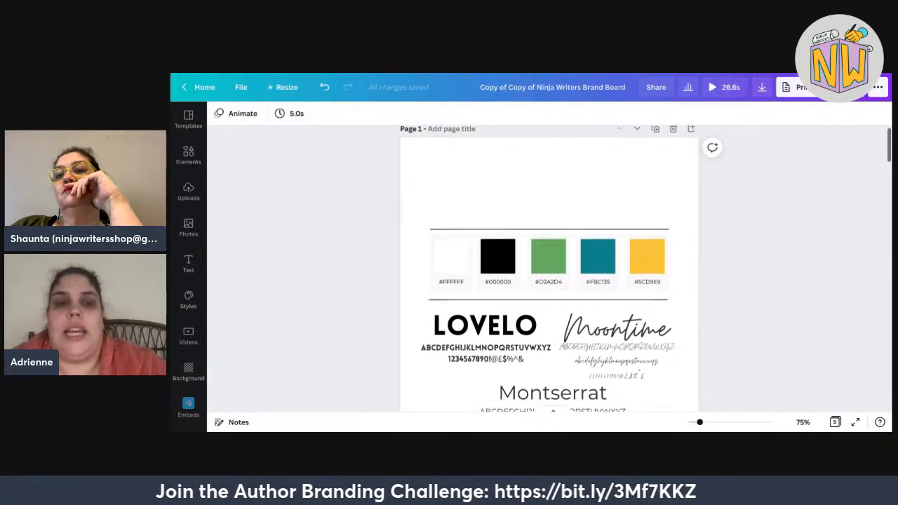
scroll(552, 281, "down", 3)
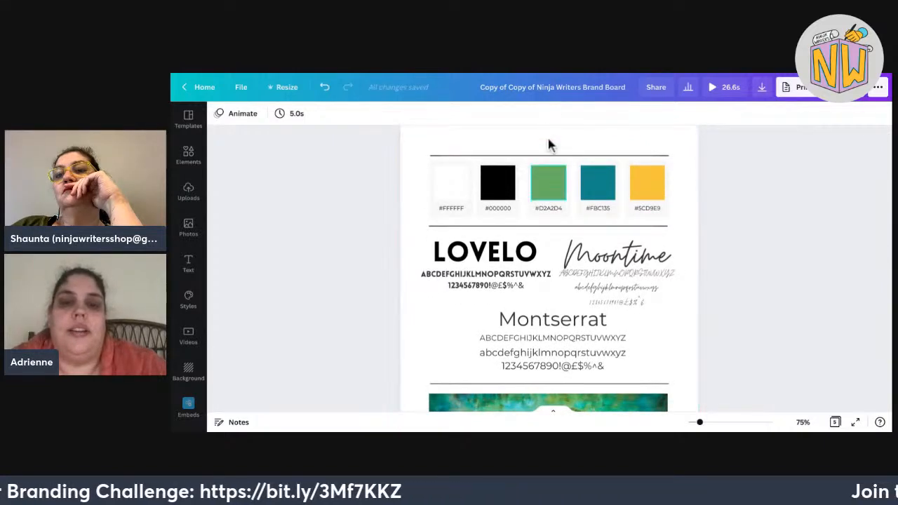
Look up the green swatch's actual hex and relabel it #65A660.
double_click(555, 209)
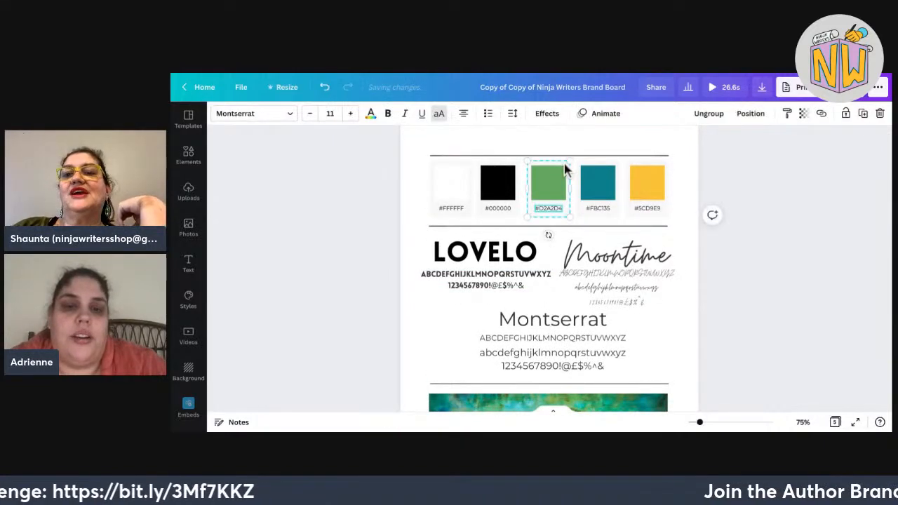
left_click(590, 127)
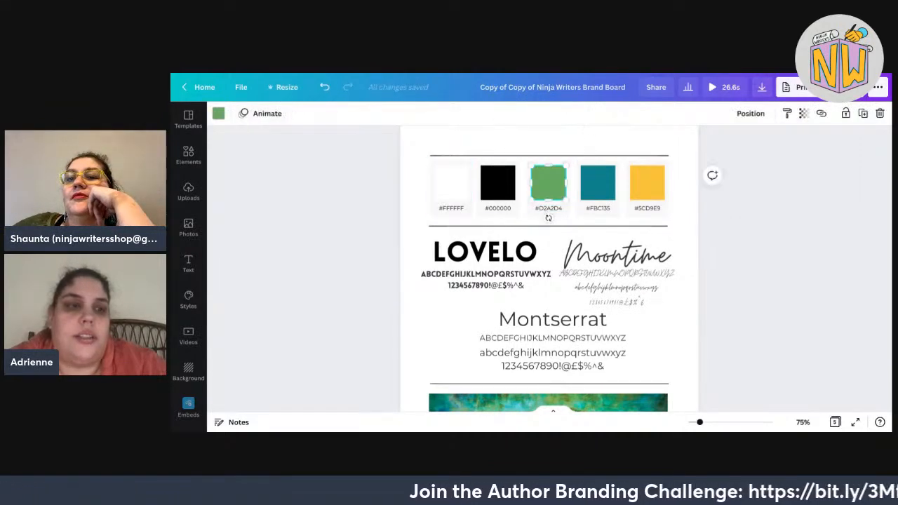
left_click(218, 113)
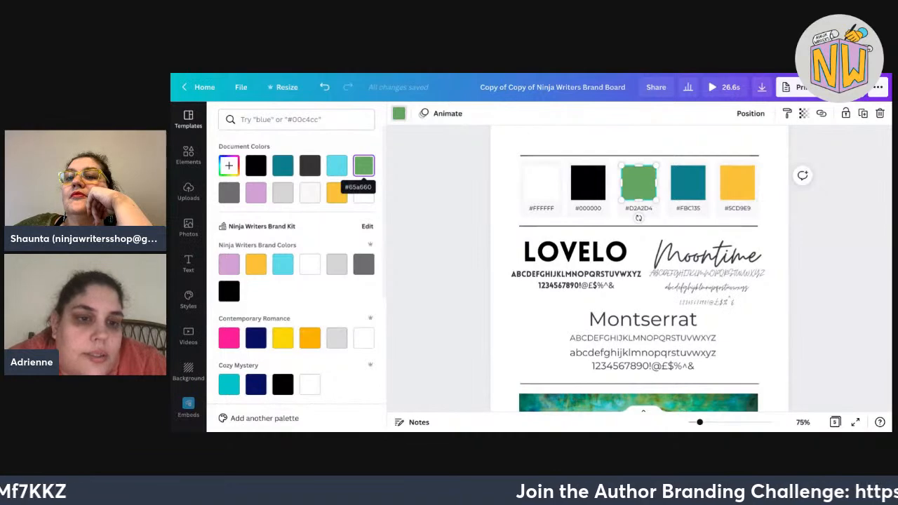
left_click(756, 163)
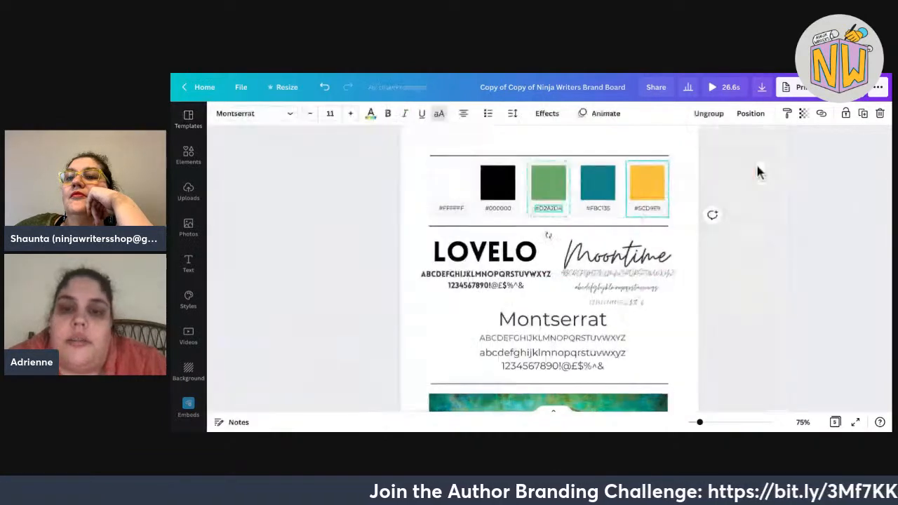
left_click(548, 168)
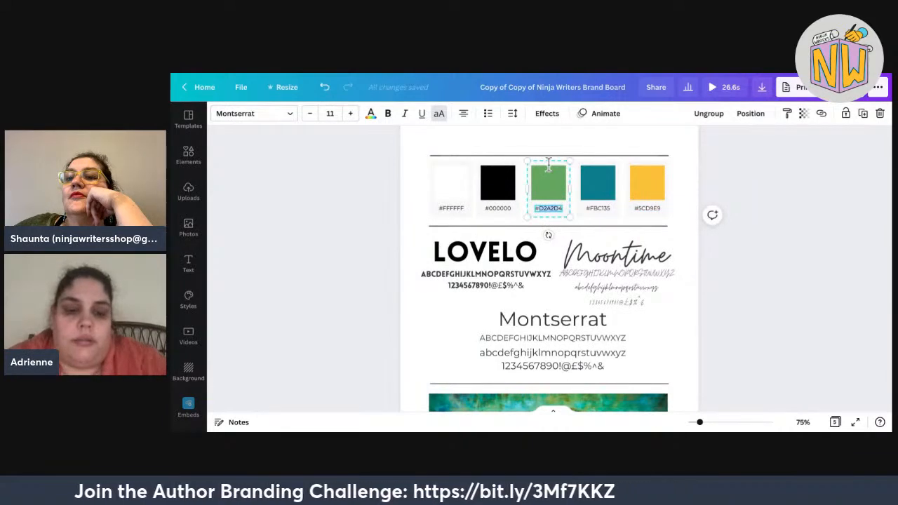
type("#65A660")
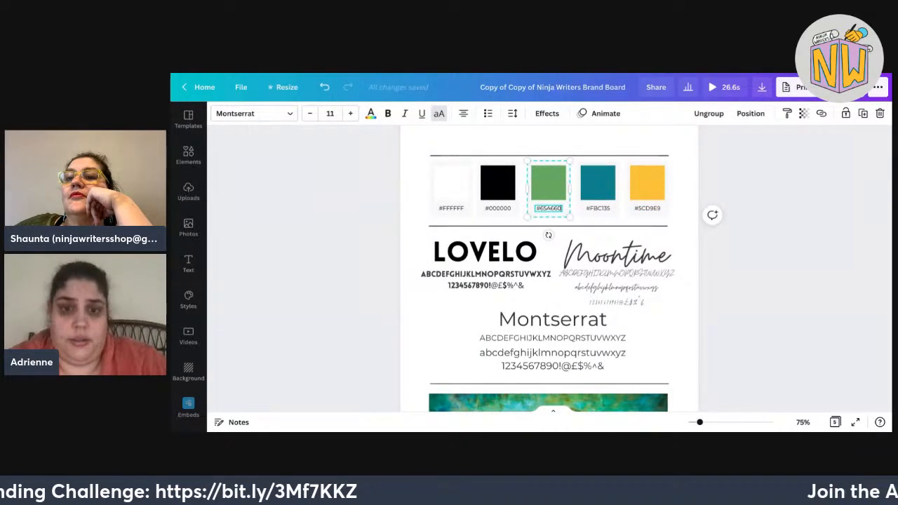
key("Escape")
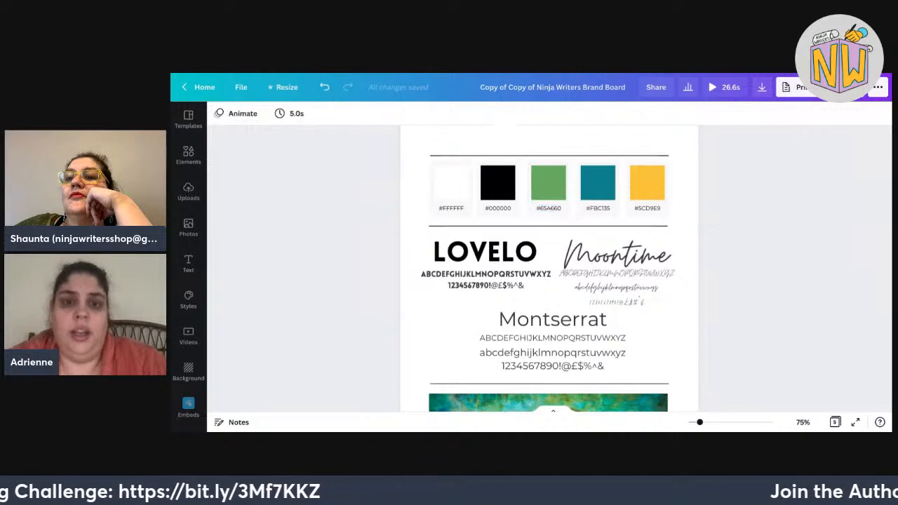
left_click(598, 184)
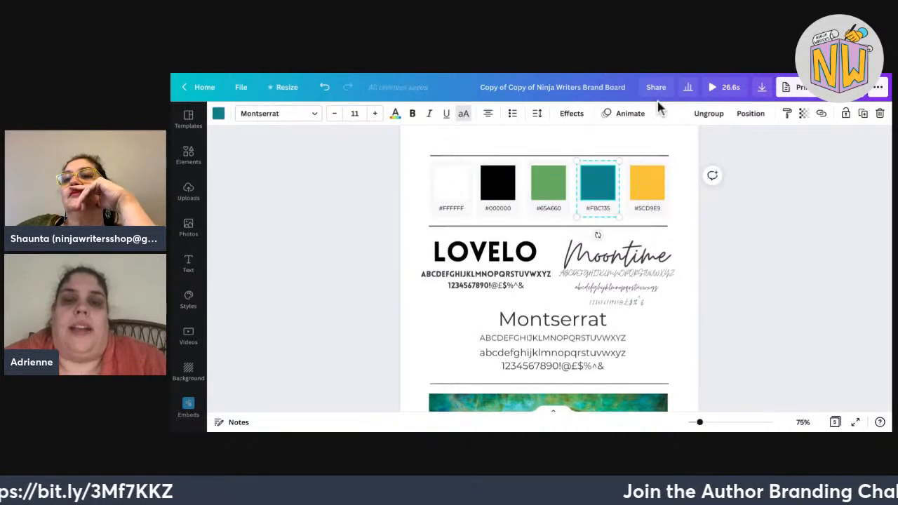
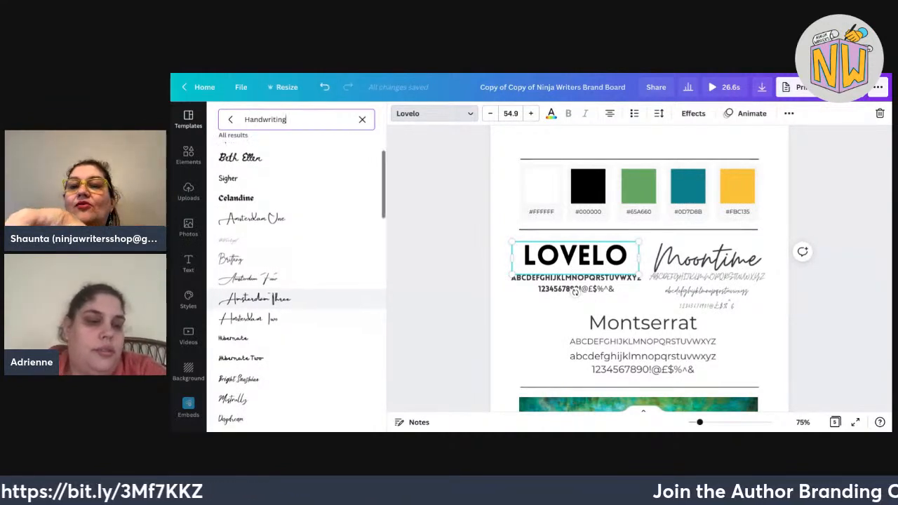
Try Hibernate, Bright Sunshine, Daydream and Aloja handwriting fonts on the Lovelo heading.
scroll(302, 300, "down", 1)
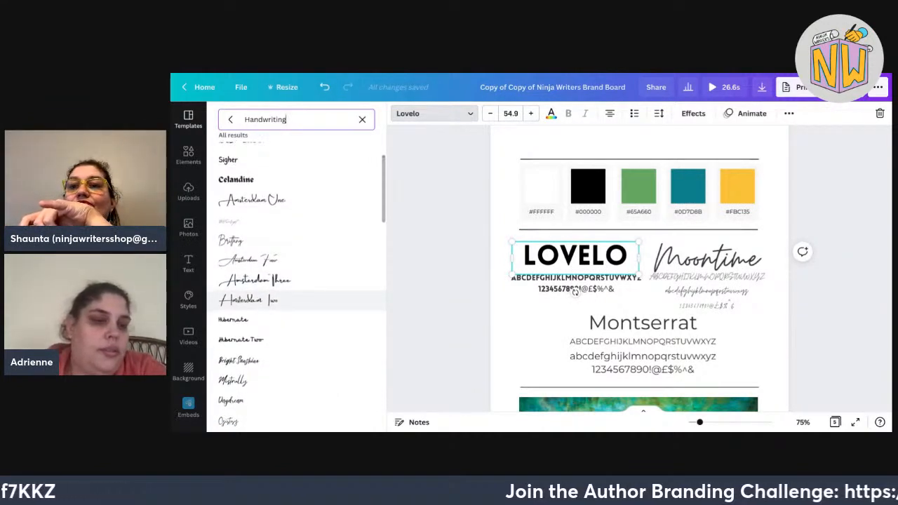
scroll(302, 300, "down", 1)
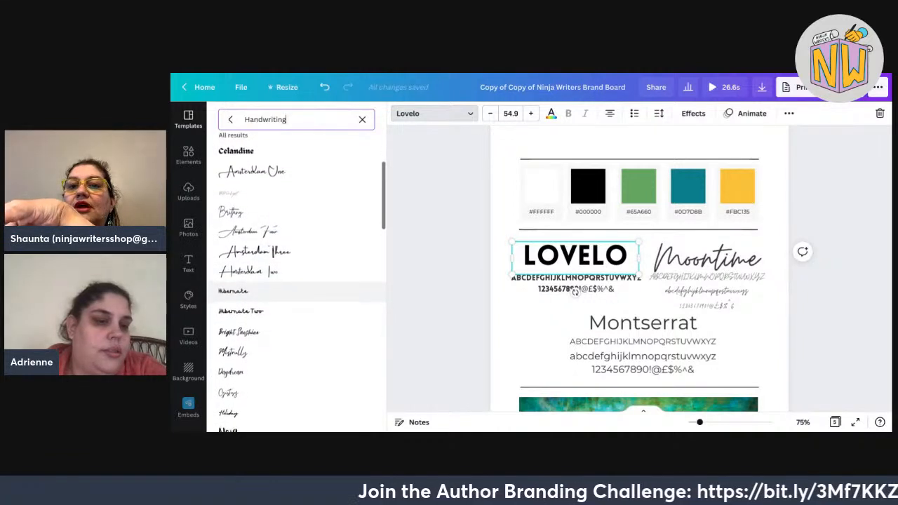
scroll(302, 309, "down", 1)
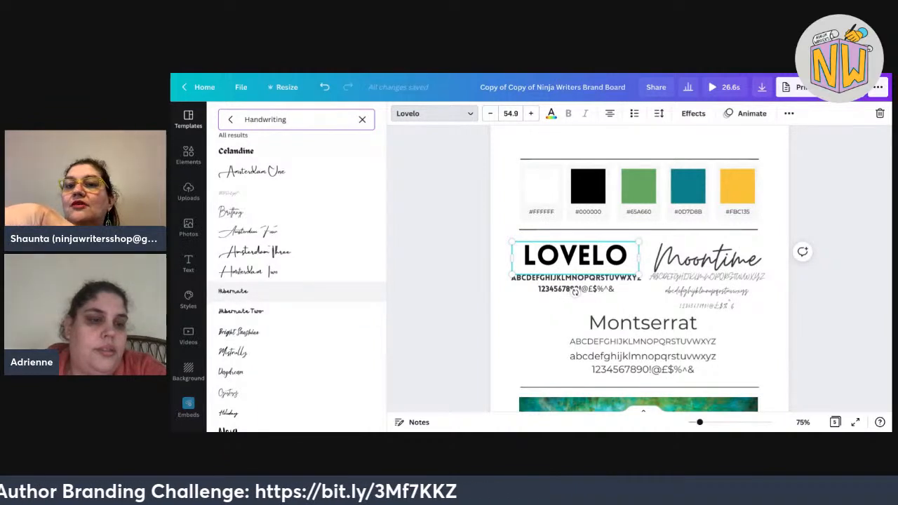
left_click(234, 291)
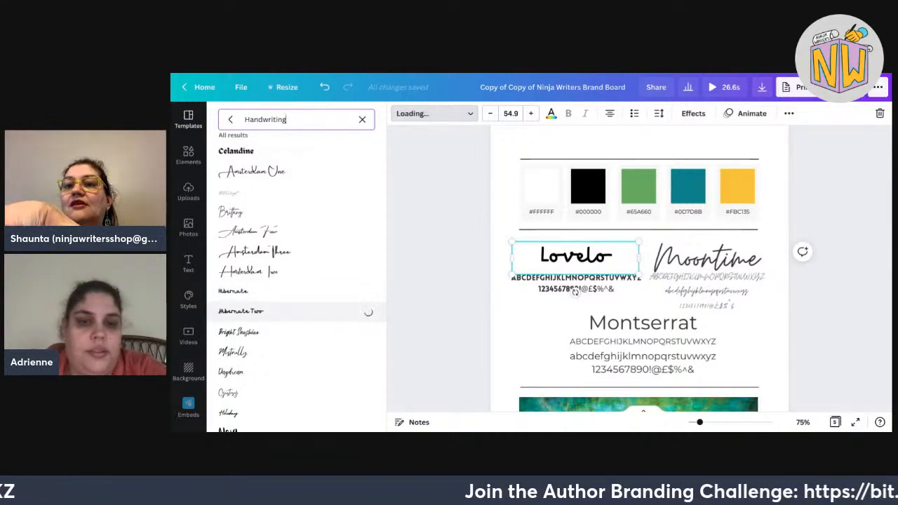
left_click(239, 332)
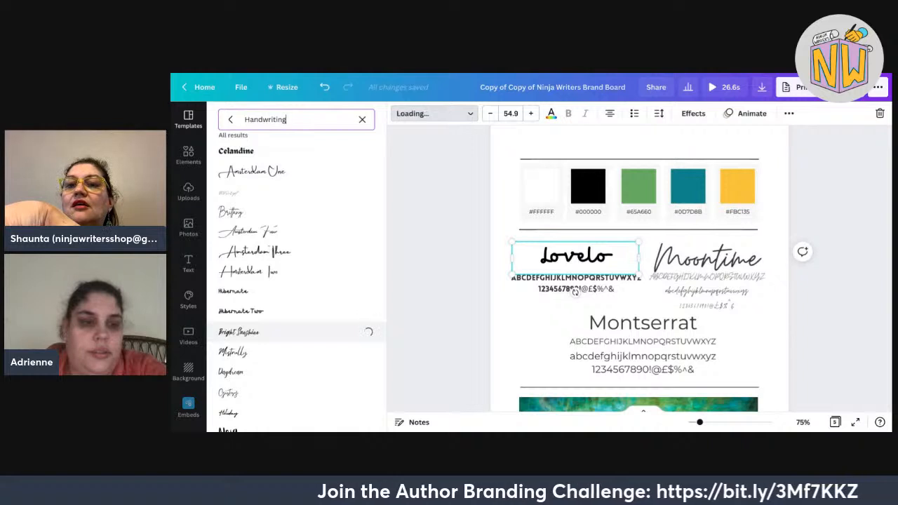
scroll(281, 332, "down", 1)
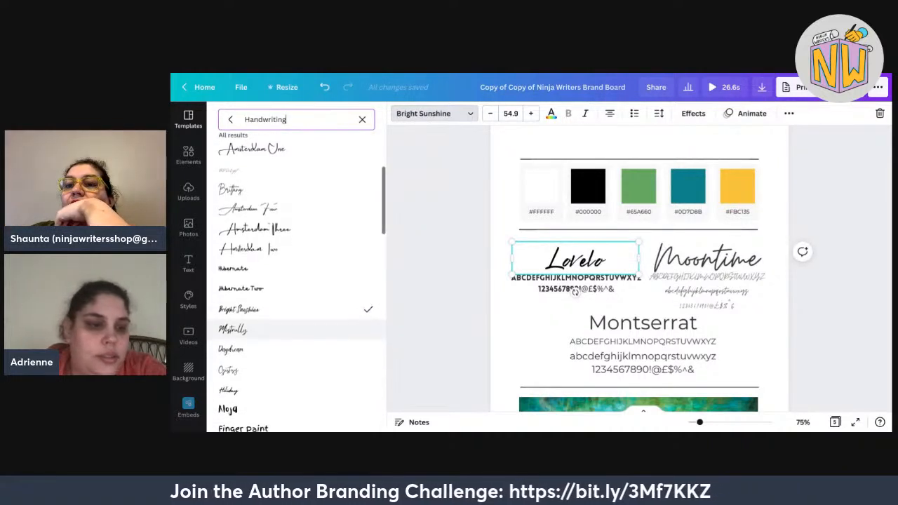
left_click(280, 349)
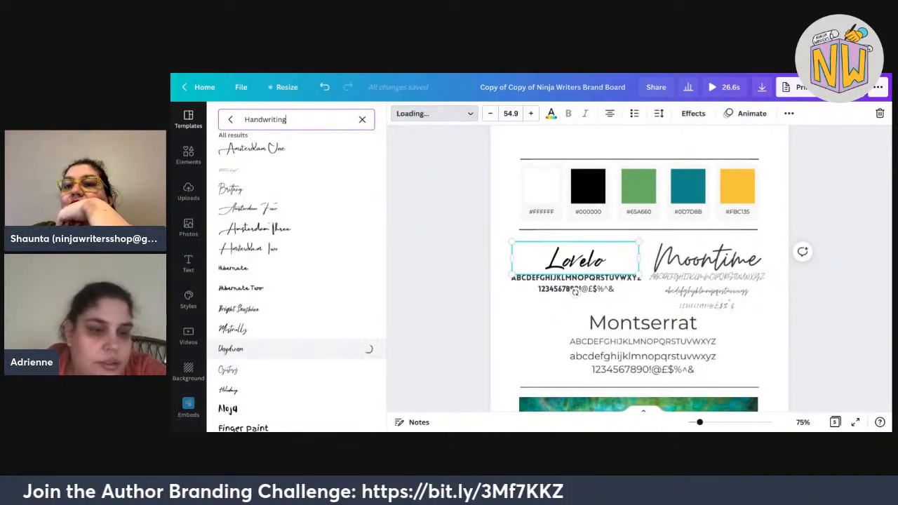
scroll(281, 351, "down", 2)
scroll(295, 358, "down", 3)
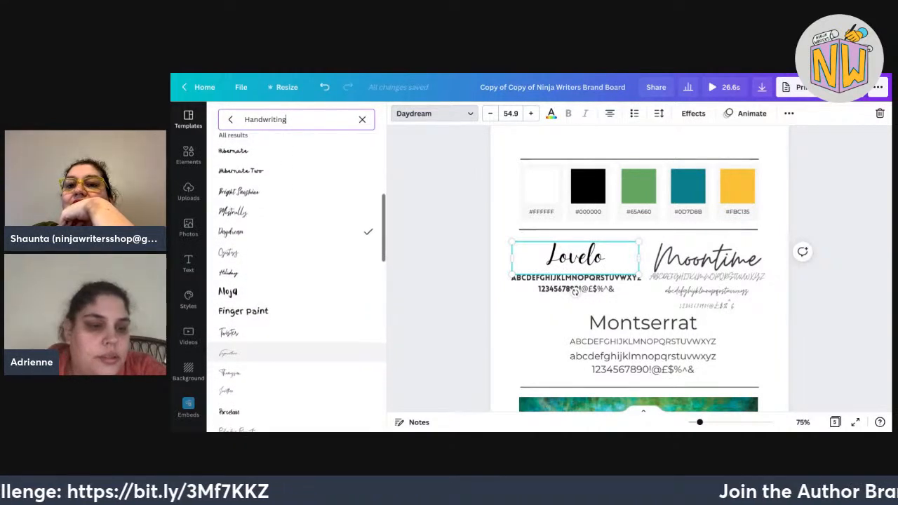
left_click(281, 290)
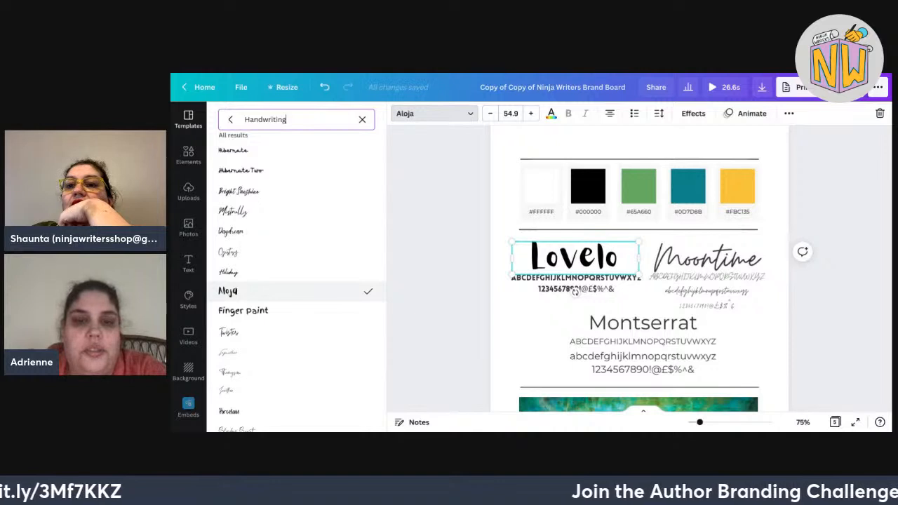
scroll(295, 293, "down", 3)
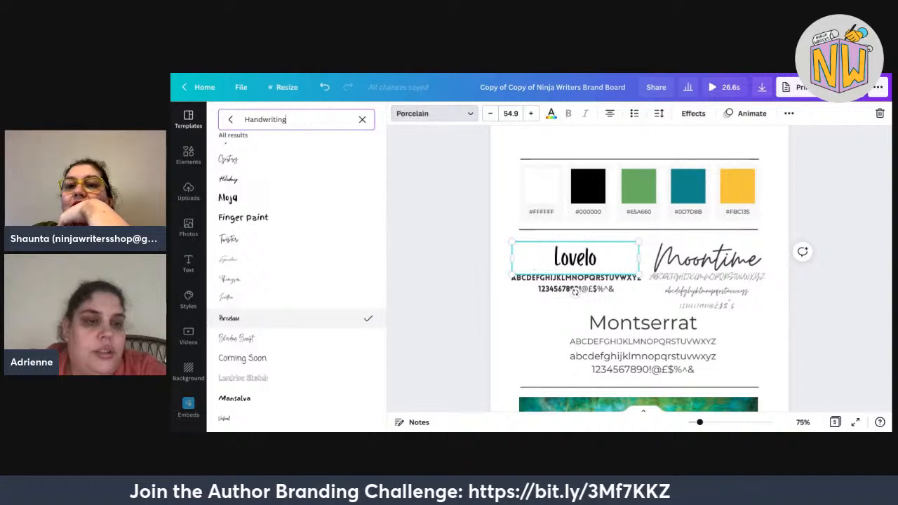
left_click(280, 198)
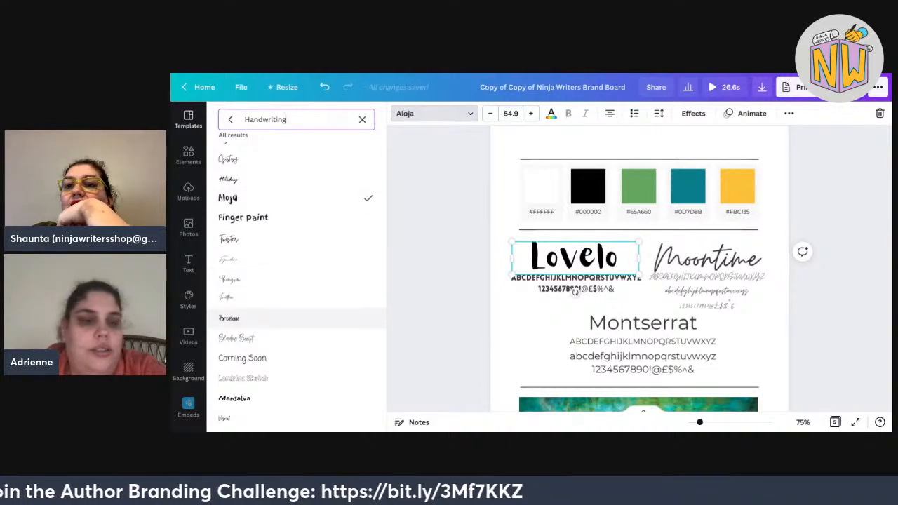
Compare Porcelain, Mansalva, Le Petit Cochon, More Sugar Thin, Architects Daughter, then apply Petapon.
left_click(281, 318)
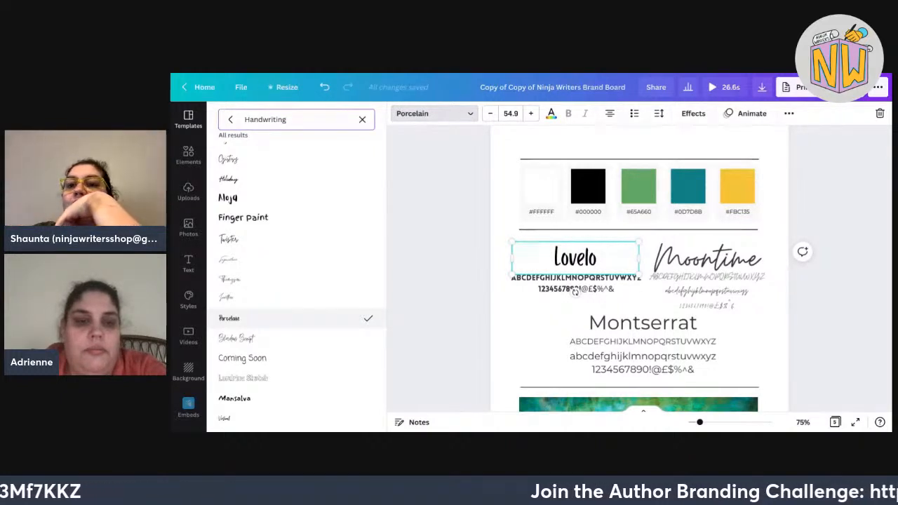
scroll(281, 320, "down", 3)
left_click(280, 321)
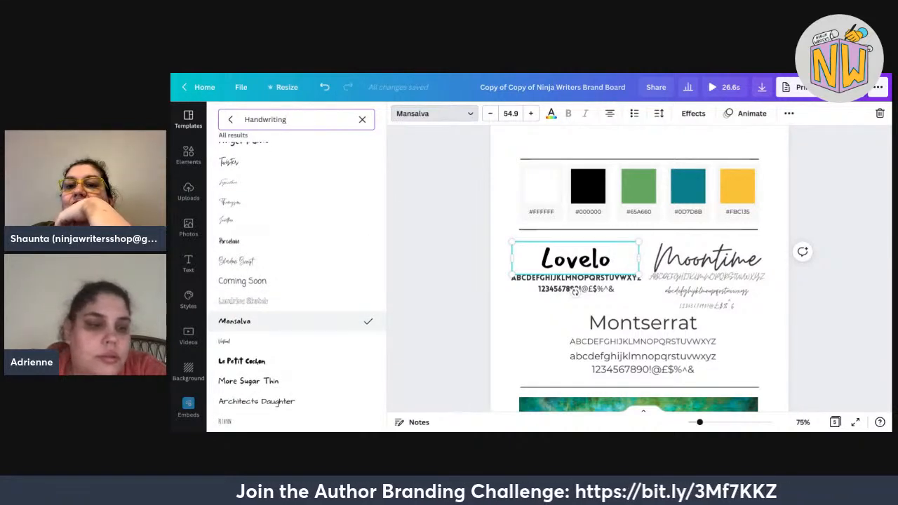
left_click(242, 361)
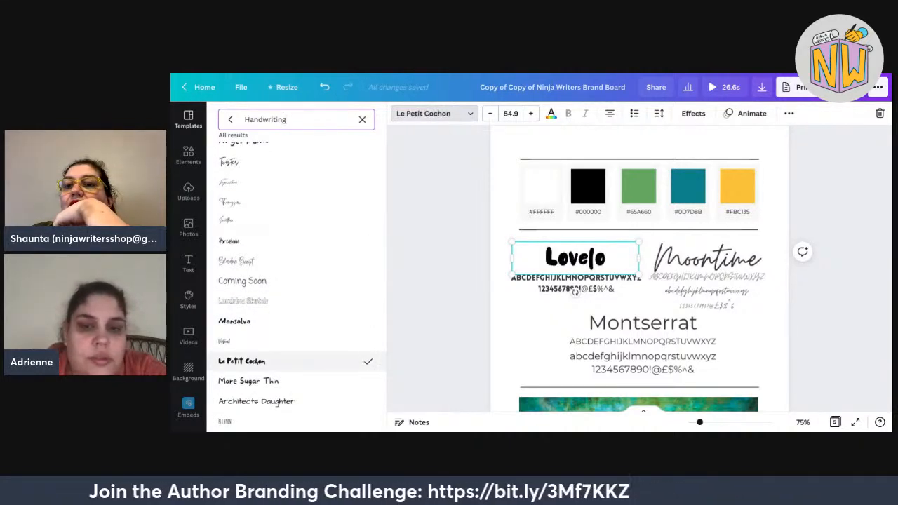
scroll(295, 351, "down", 2)
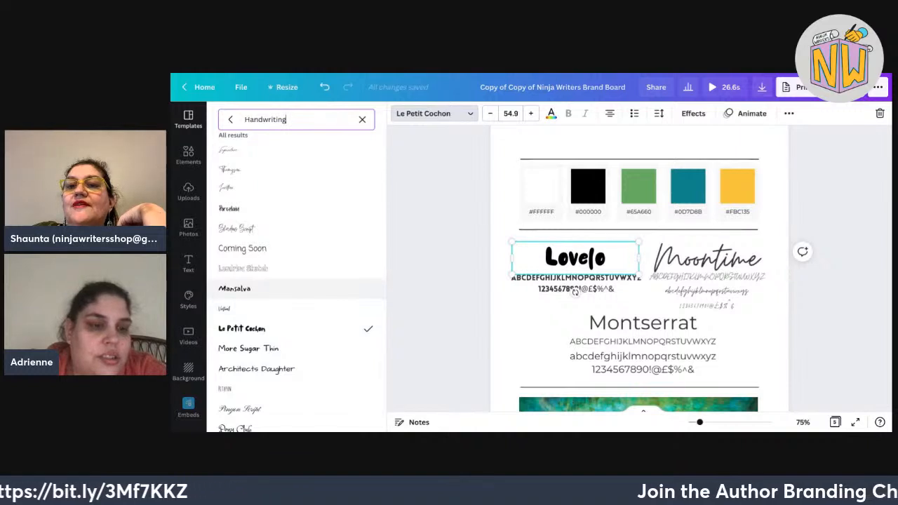
left_click(248, 348)
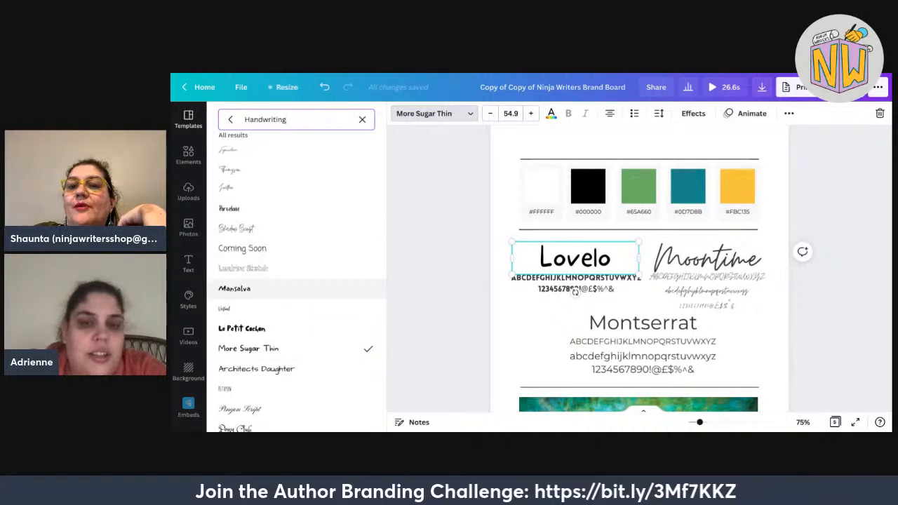
left_click(235, 289)
left_click(256, 369)
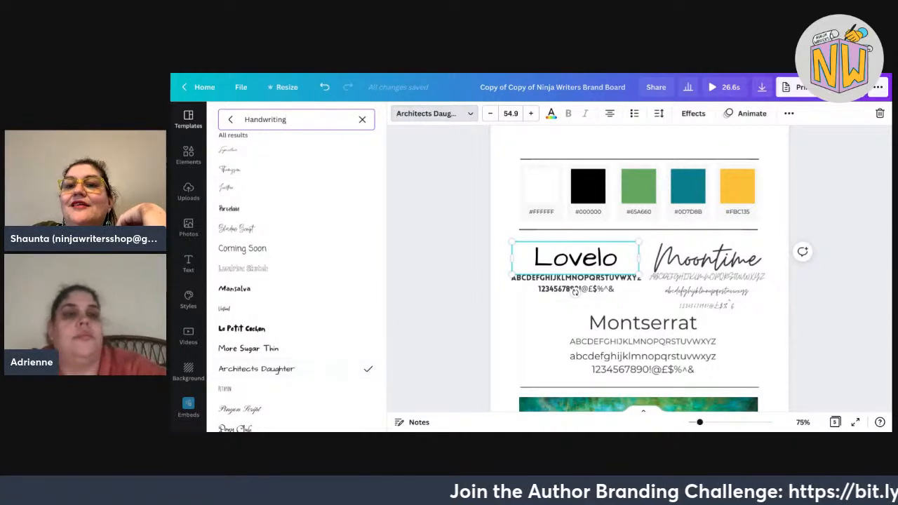
left_click_drag(287, 119, 263, 120)
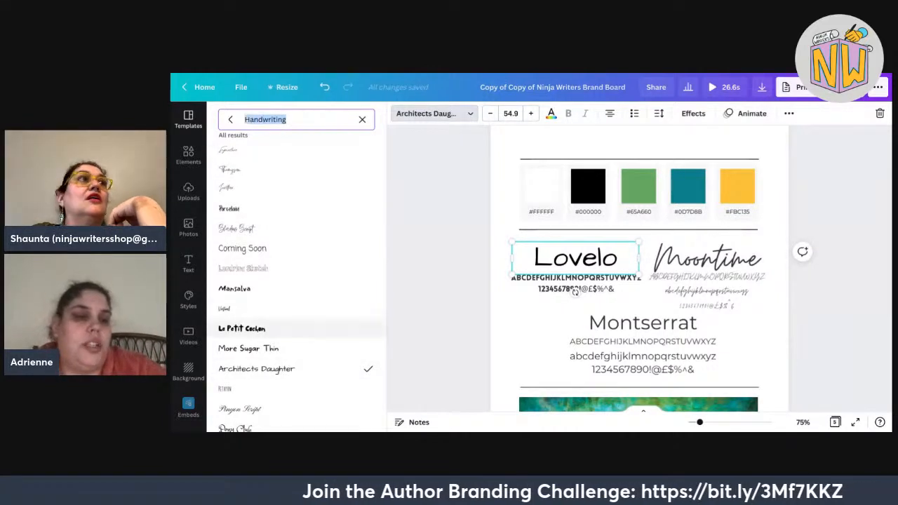
left_click(281, 389)
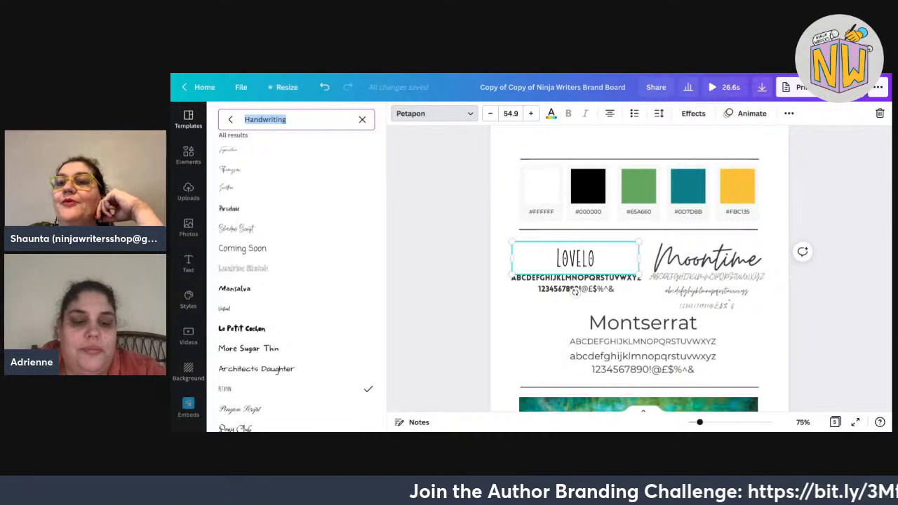
Search 'apricots' and compare Apricots against Petapon on the heading, ending on Apricots.
type("ap")
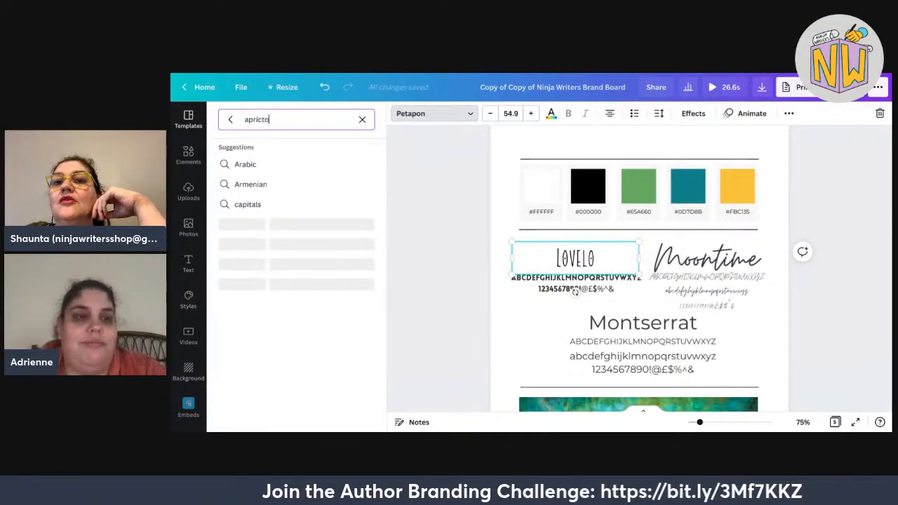
type("ricots")
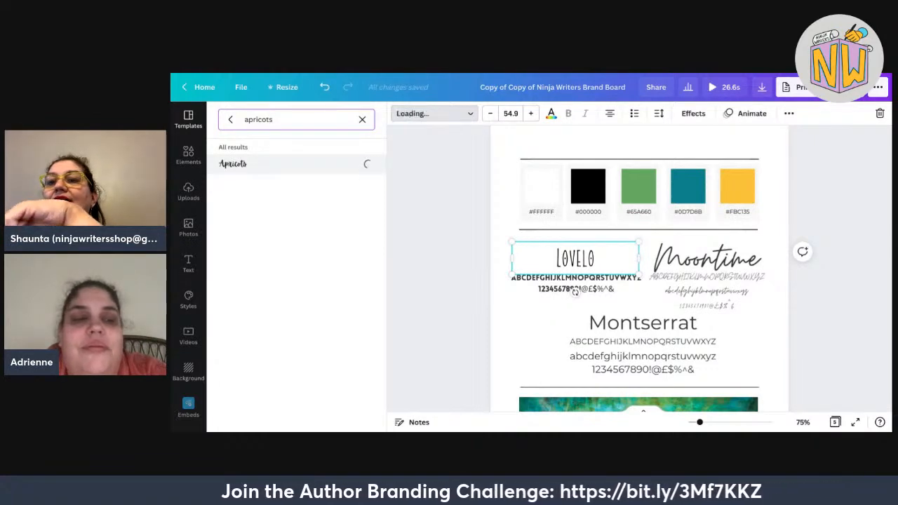
left_click(230, 119)
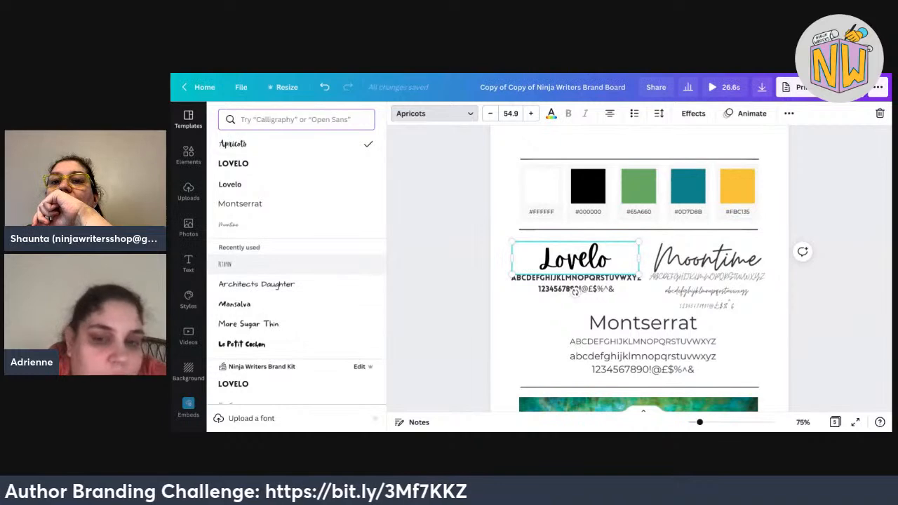
left_click(266, 264)
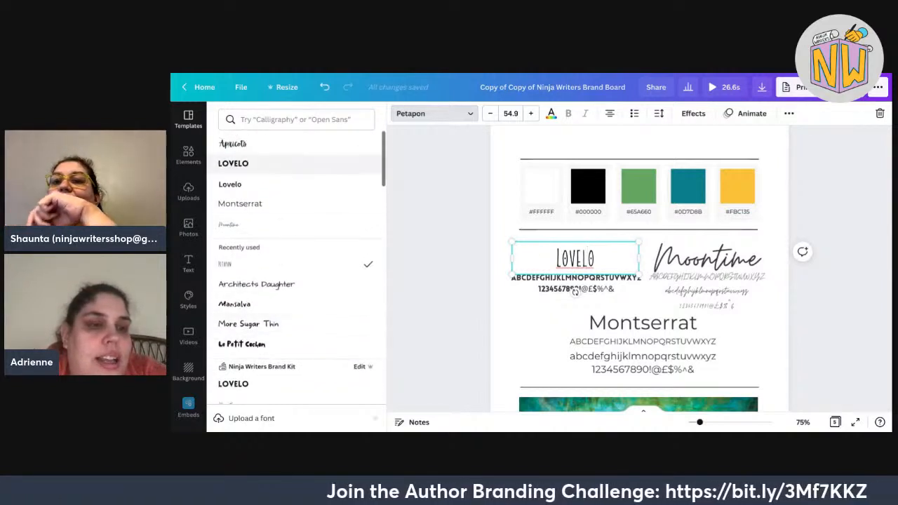
left_click(281, 143)
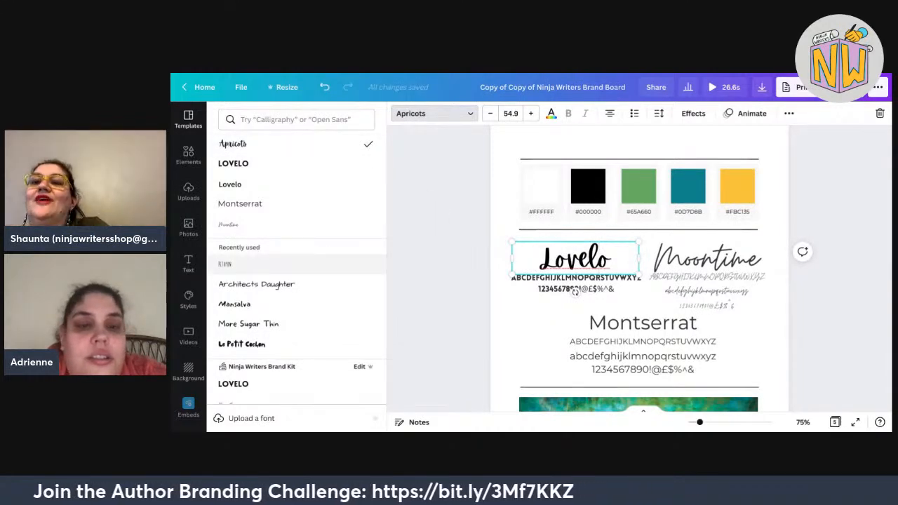
Set the heading back to Petapon and replace its text with PETAPON.
left_click(232, 263)
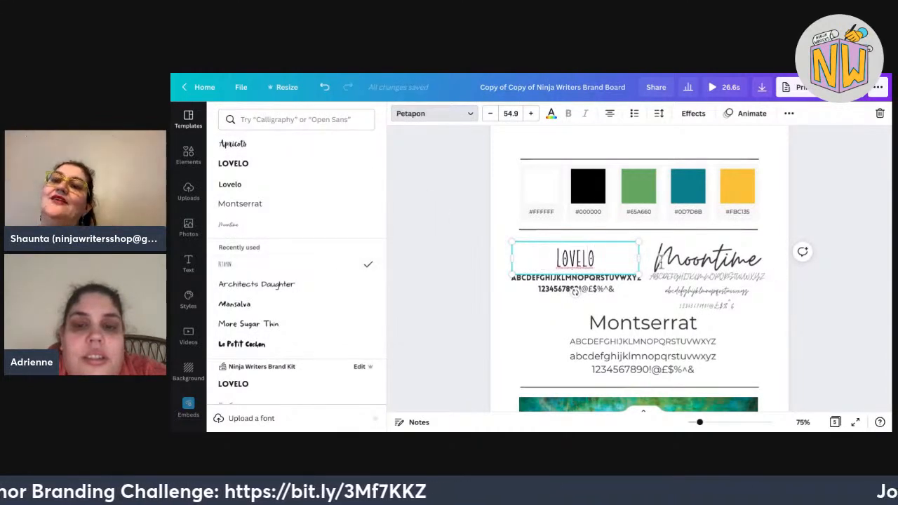
key("ctrl+a")
type("P")
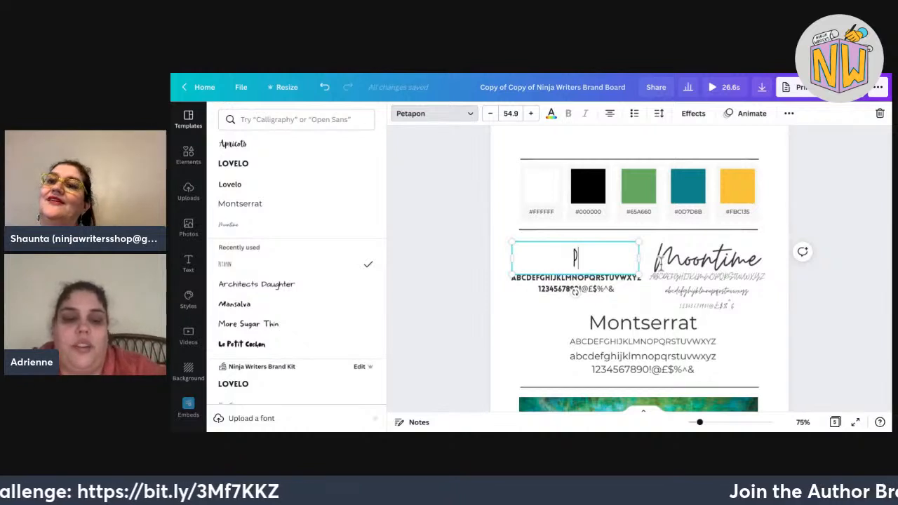
type("ETAPON")
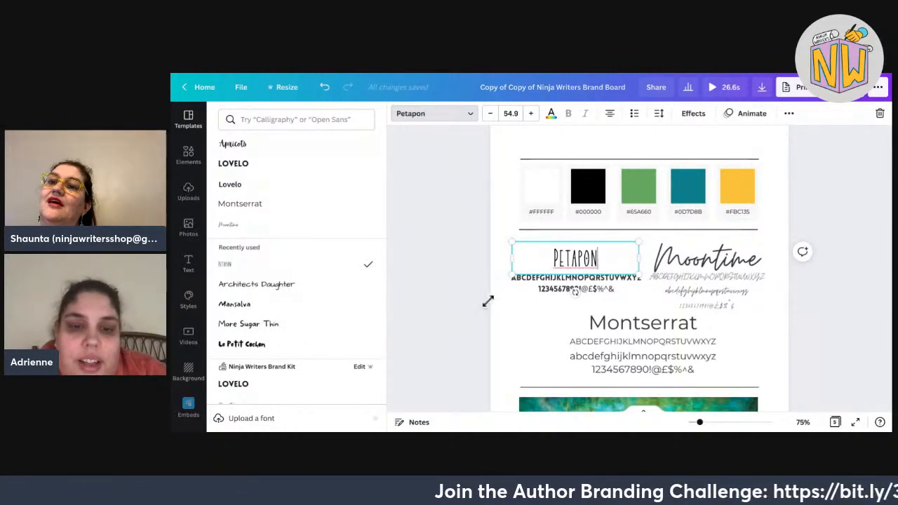
Enlarge PETAPON to size 72 and narrow its box to fit above the alphabet sample.
left_click_drag(488, 301, 473, 300)
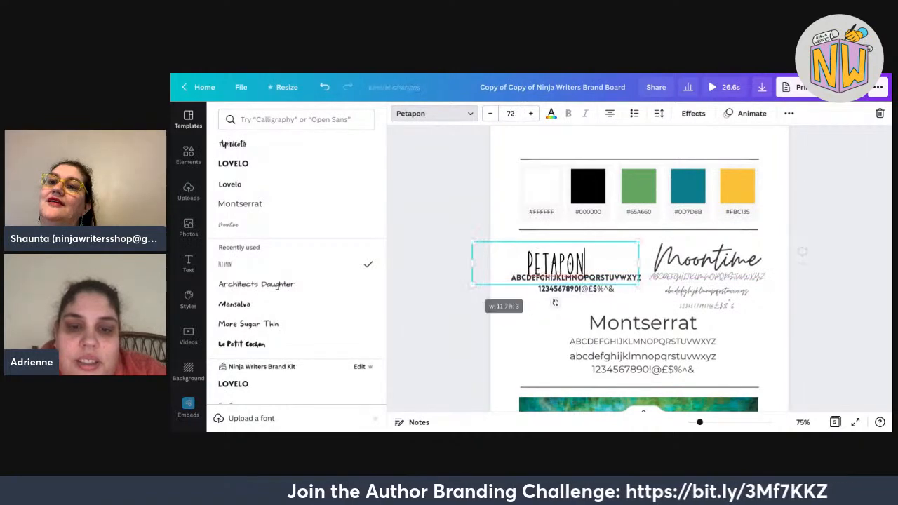
left_click_drag(613, 231, 614, 231)
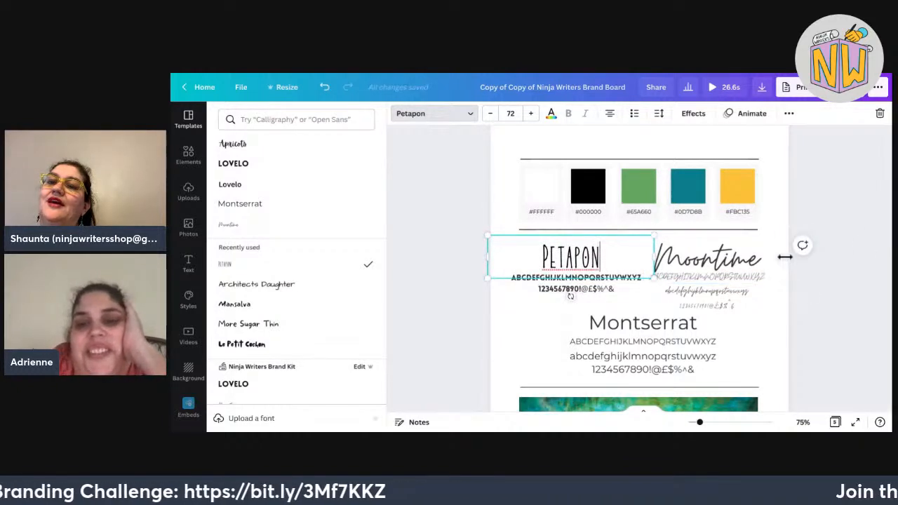
left_click_drag(654, 257, 562, 256)
left_click_drag(556, 219, 598, 219)
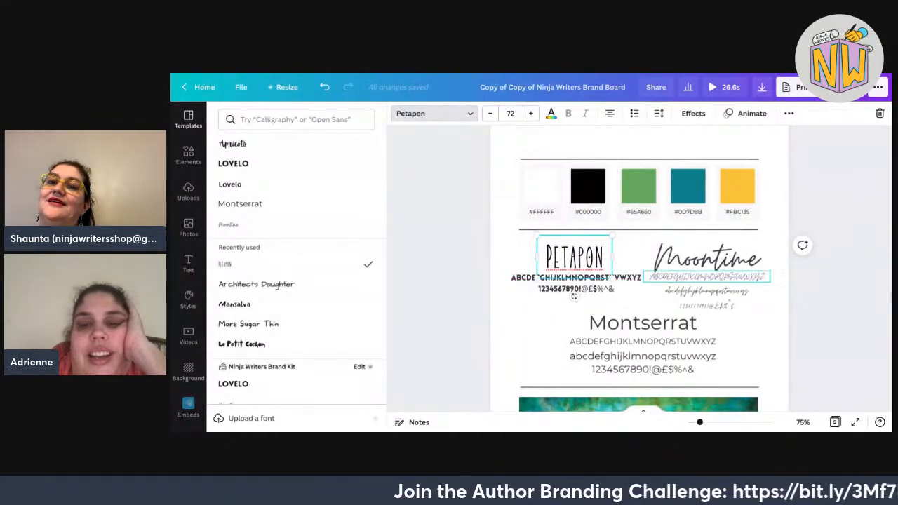
Set Moontime in Apricots at size 42.6, on one line, beside PETAPON.
left_click(706, 261)
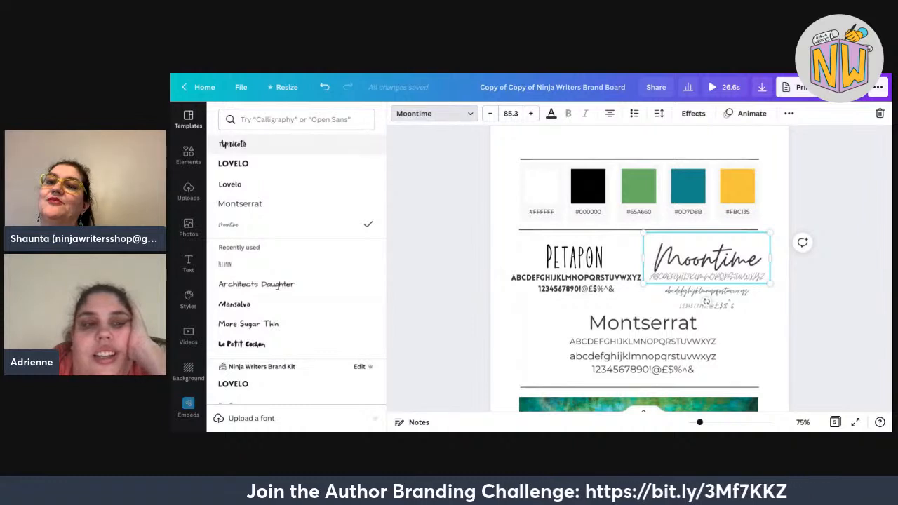
left_click(233, 143)
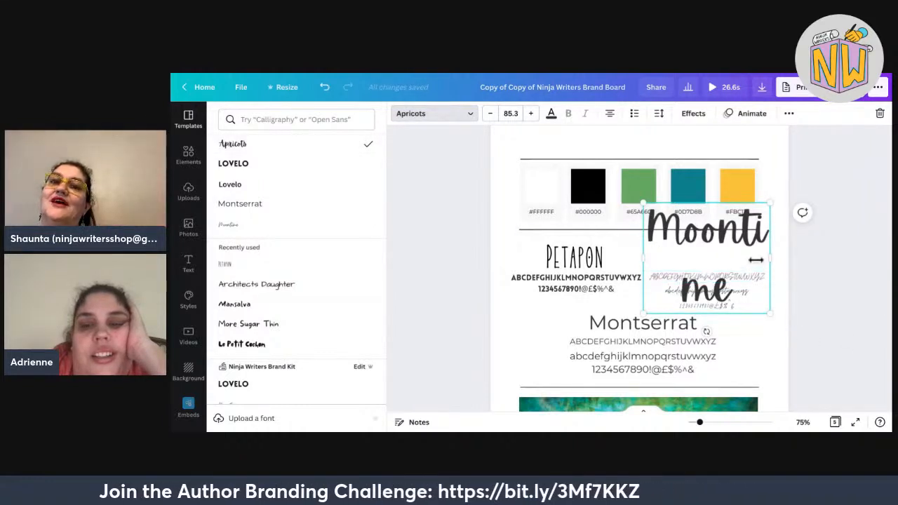
left_click_drag(756, 260, 755, 260)
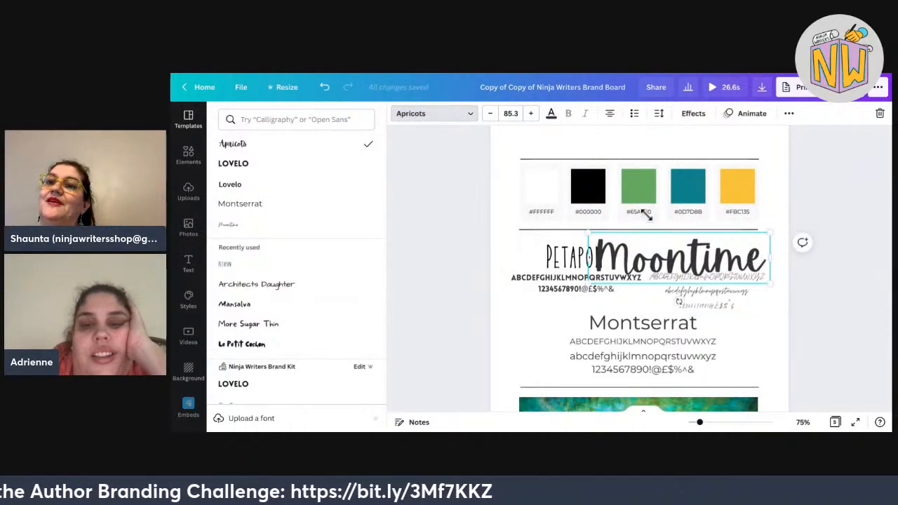
left_click_drag(589, 232, 680, 260)
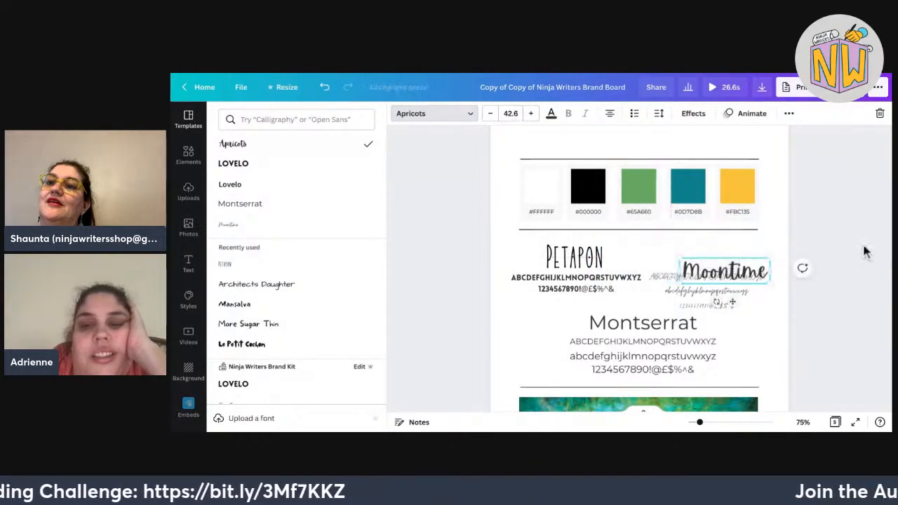
left_click_drag(733, 303, 716, 289)
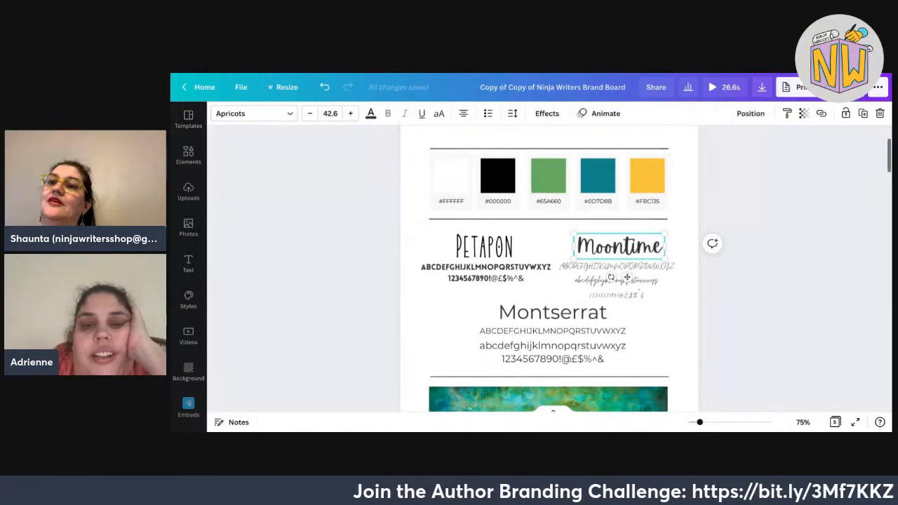
Set the LOVELO text on the logo page in the Petapon font.
scroll(627, 278, "down", 15)
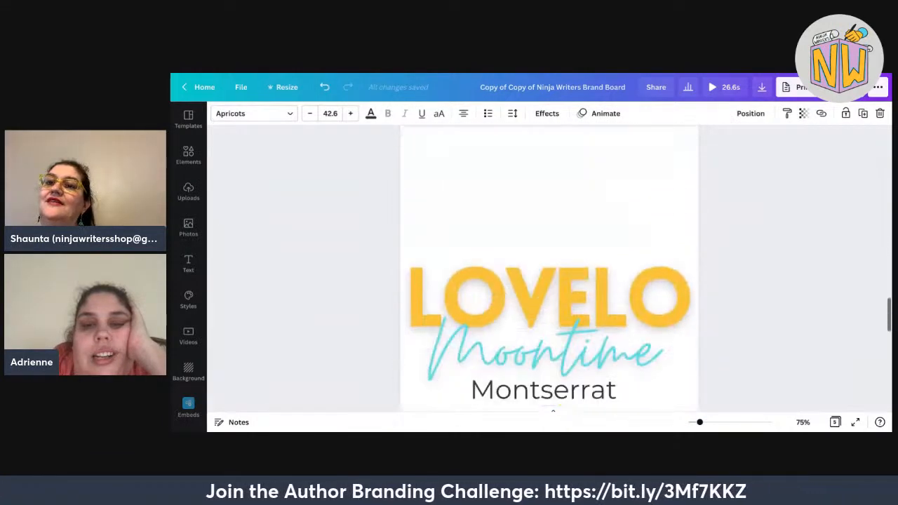
scroll(727, 210, "up", 2)
left_click(727, 210)
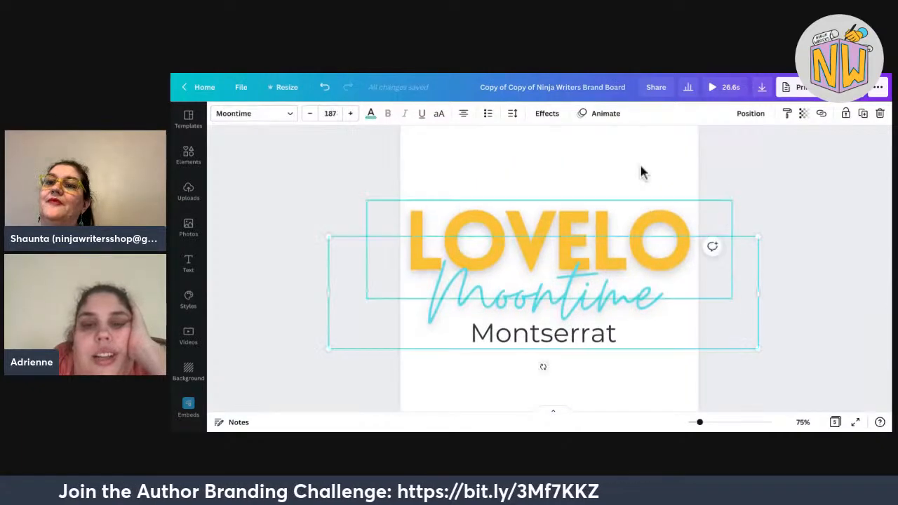
left_click(253, 113)
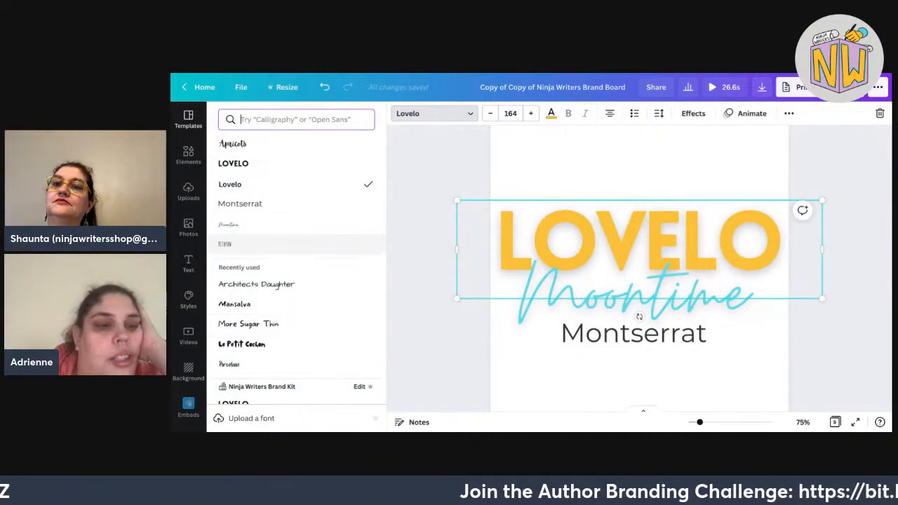
left_click(295, 244)
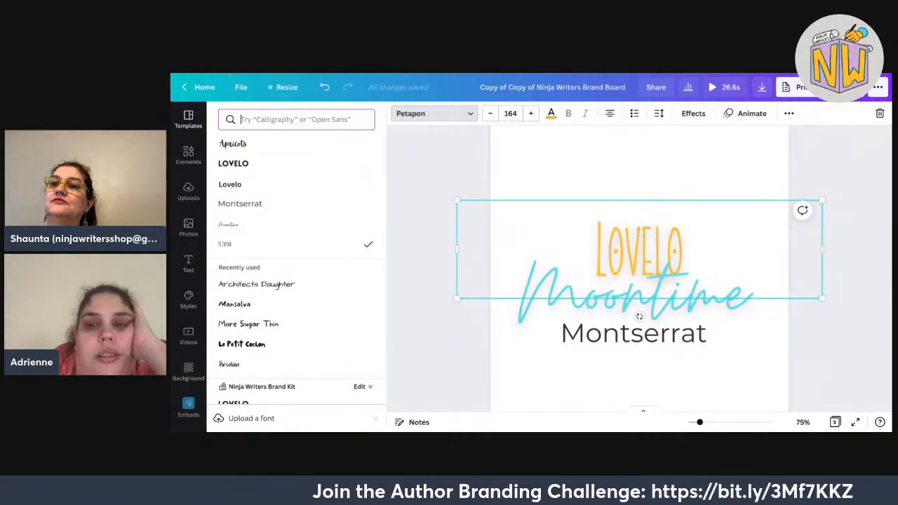
Enlarge the logo word to size 352, positioned overlapping just above Moontime.
left_click_drag(822, 200, 895, 180)
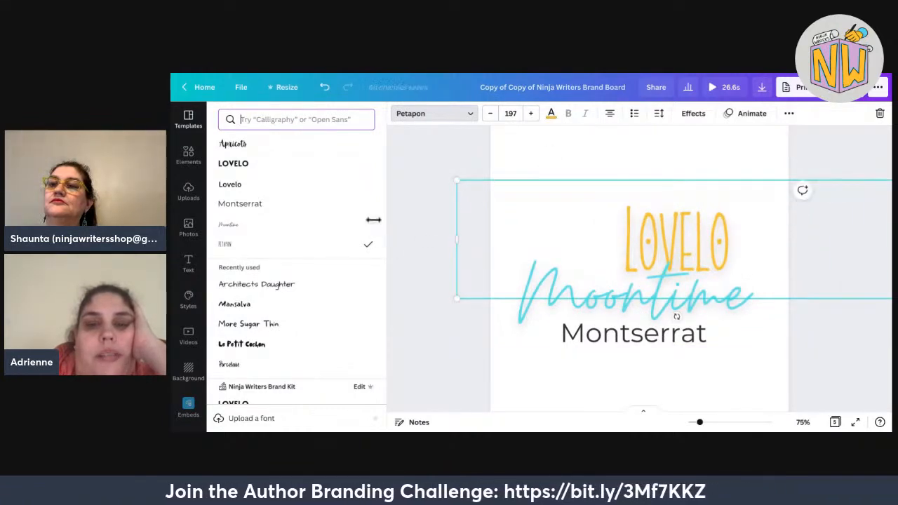
left_click_drag(457, 239, 759, 240)
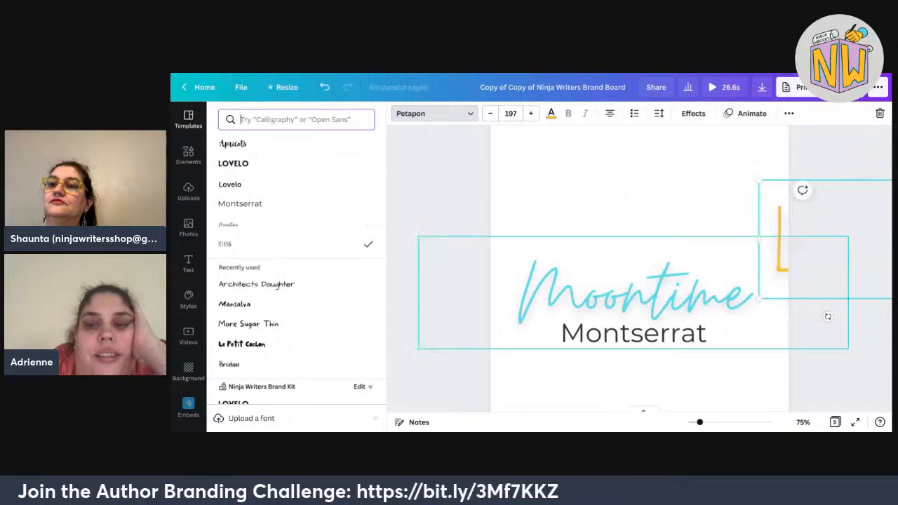
left_click_drag(825, 240, 594, 229)
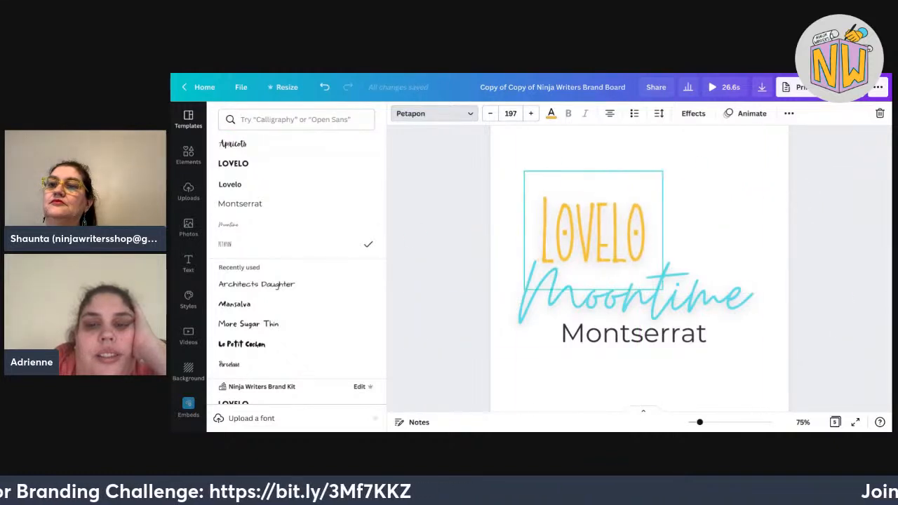
left_click_drag(594, 307, 589, 310)
left_click_drag(658, 174, 767, 82)
left_click_drag(643, 310, 639, 338)
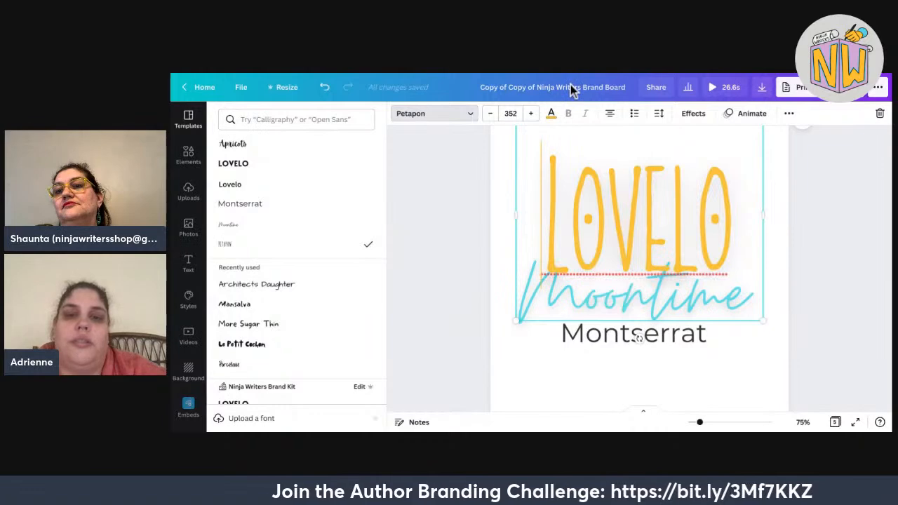
Retype the logo word as PETAPON and deselect it.
key("Return")
type("PET")
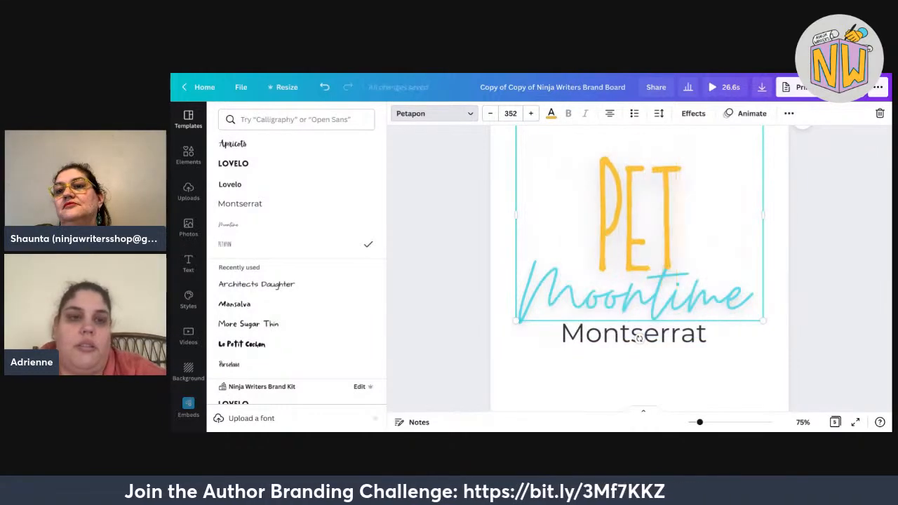
type("APON")
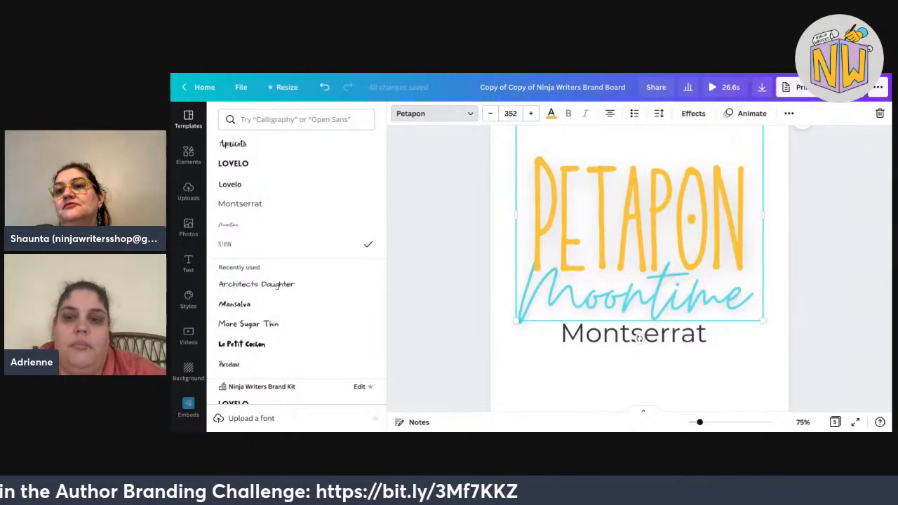
key("Escape")
left_click(852, 383)
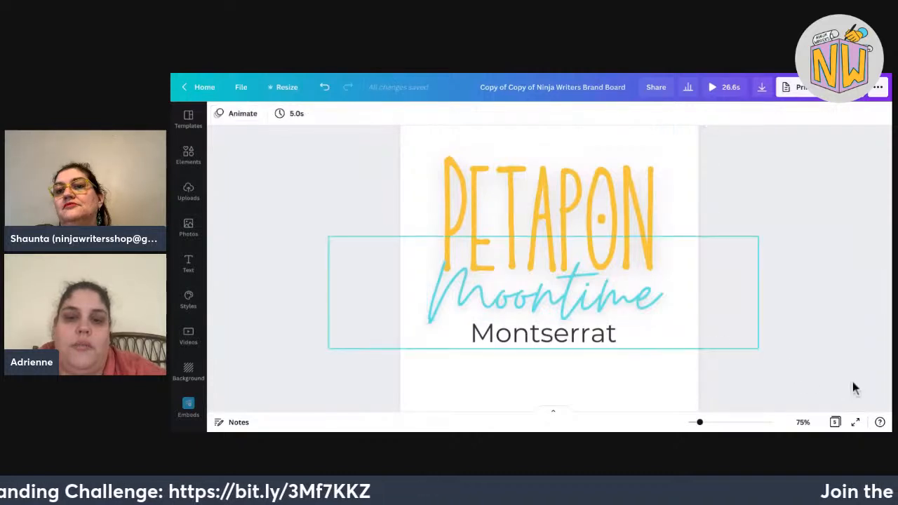
Duplicate the PETAPON logo page as Page 5 and select its Moontime text.
left_click(769, 348)
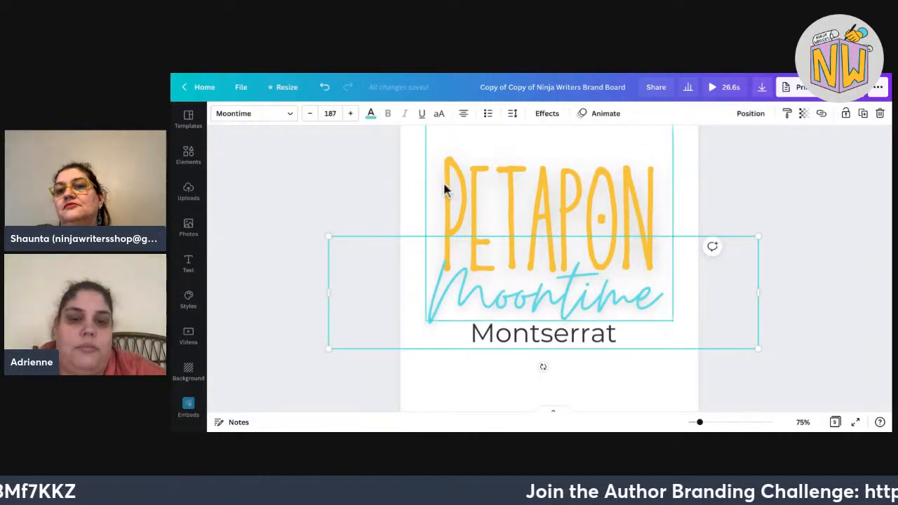
left_click(702, 382)
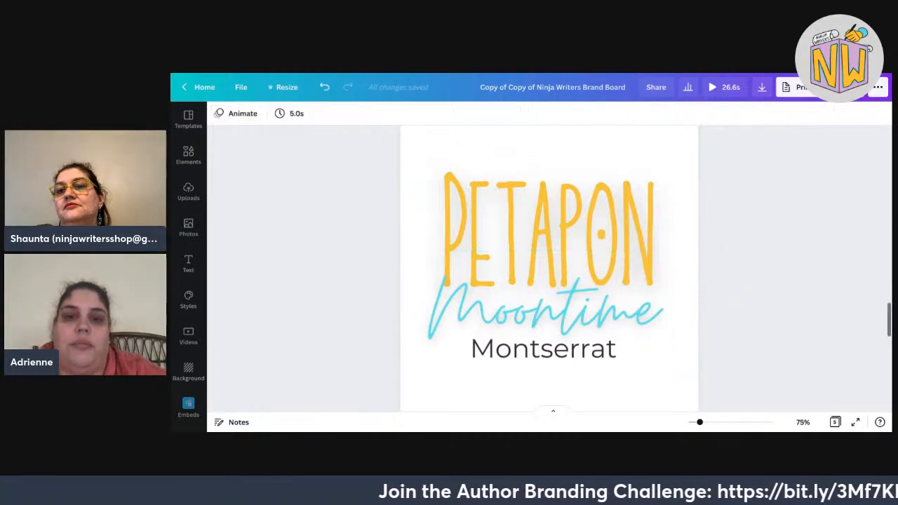
scroll(702, 382, "up", 2)
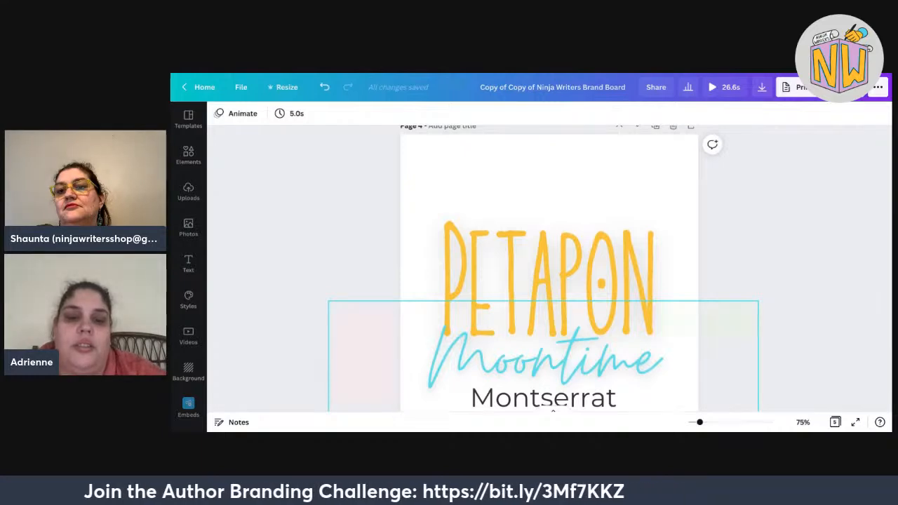
scroll(804, 296, "up", 2)
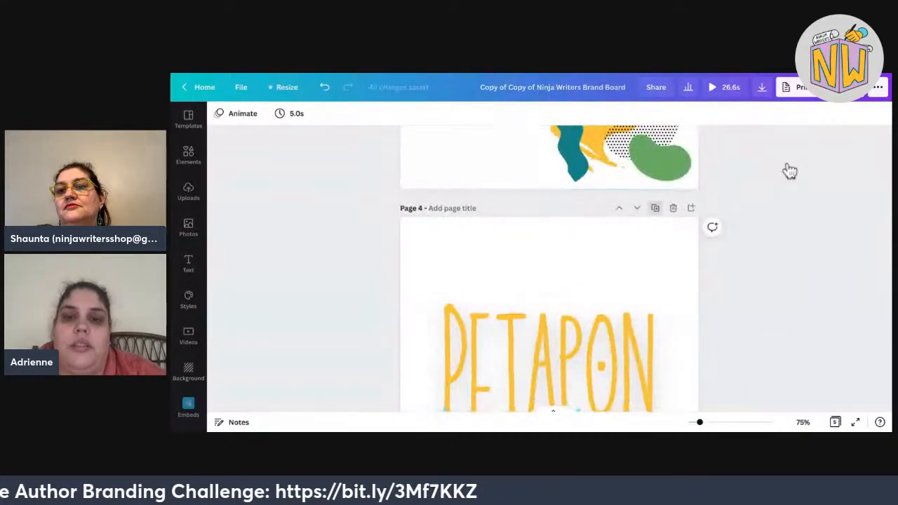
scroll(774, 131, "up", 3)
scroll(730, 140, "down", 5)
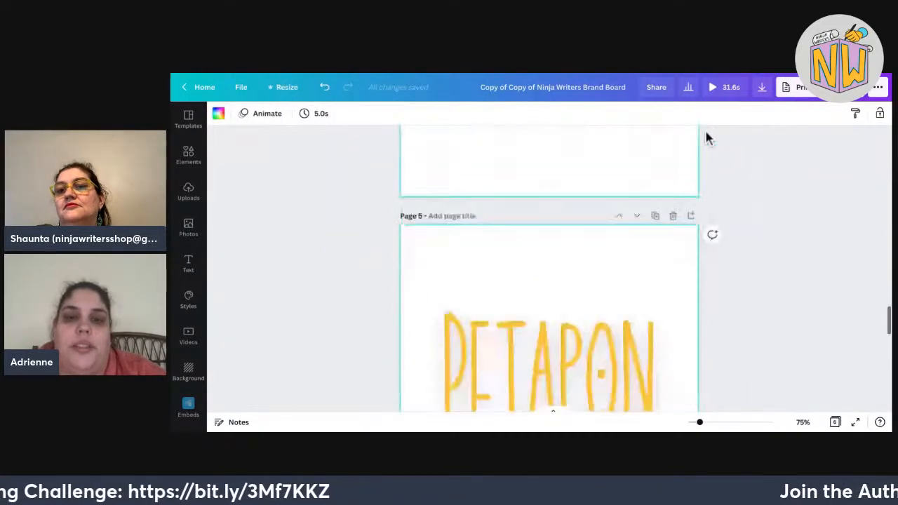
left_click(596, 331)
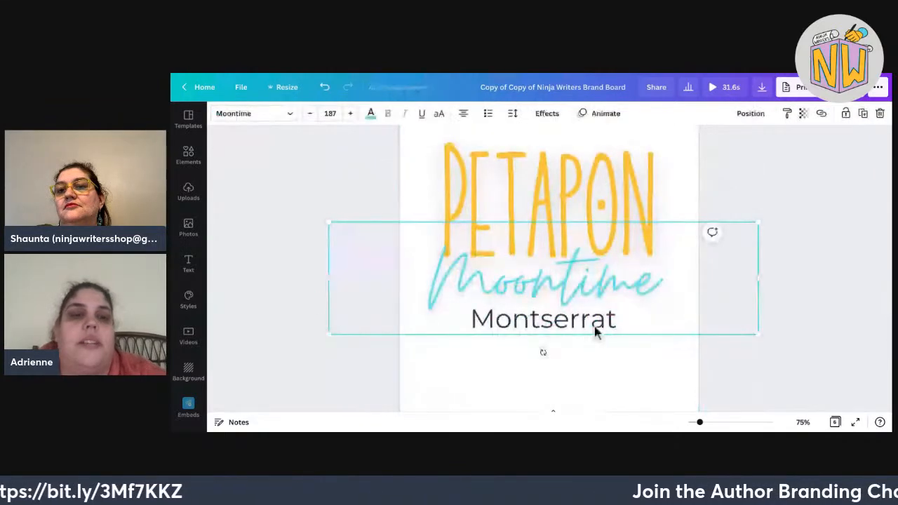
Set Moontime in Apricots and shrink it to size 109 under PETAPON.
left_click(254, 113)
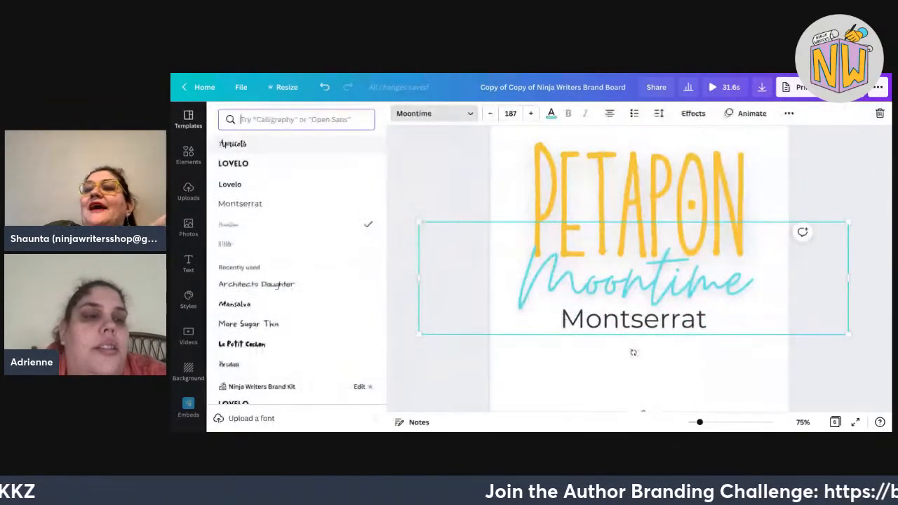
left_click(254, 144)
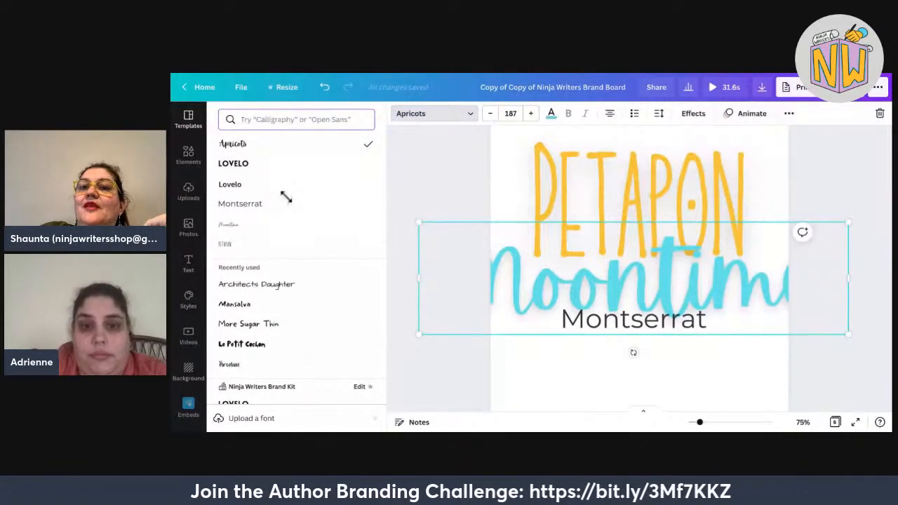
left_click_drag(419, 222, 506, 245)
left_click_drag(848, 245, 789, 261)
left_click_drag(647, 297, 647, 282)
left_click_drag(789, 245, 763, 251)
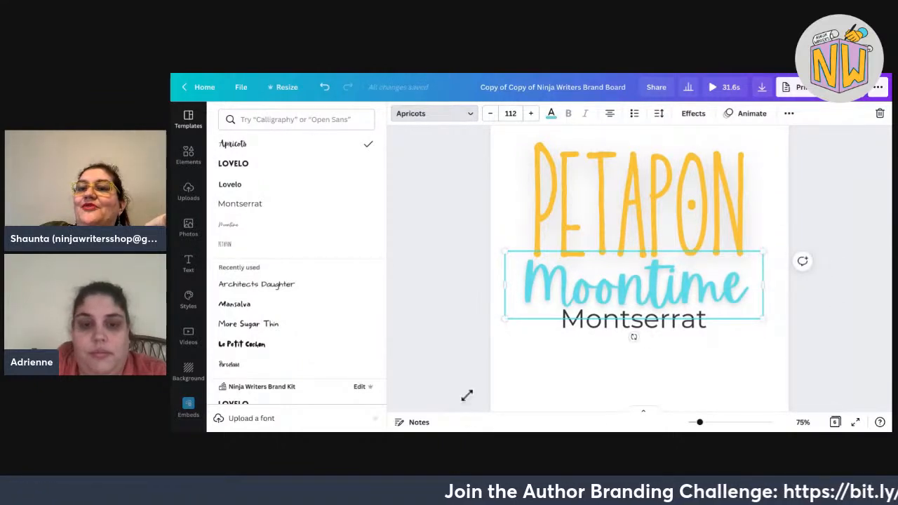
left_click_drag(505, 319, 513, 316)
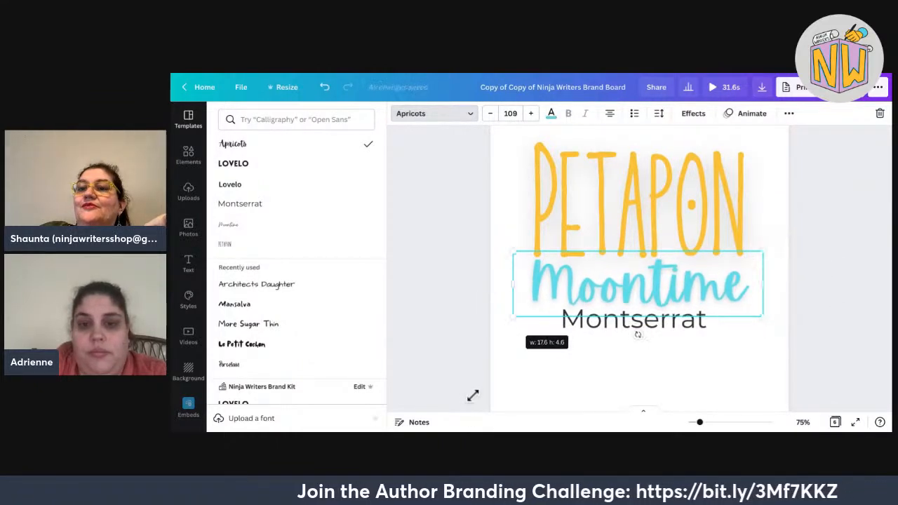
left_click_drag(473, 396, 473, 395)
key("Escape")
key("Escape")
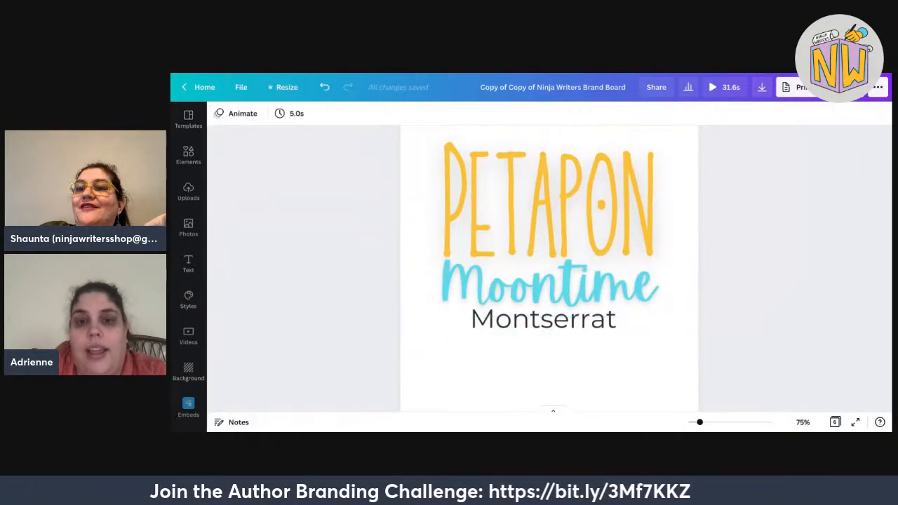
Move the Montserrat line slightly lower beneath Moontime.
left_click_drag(544, 320, 548, 333)
left_click(736, 246)
scroll(736, 246, "up", 1)
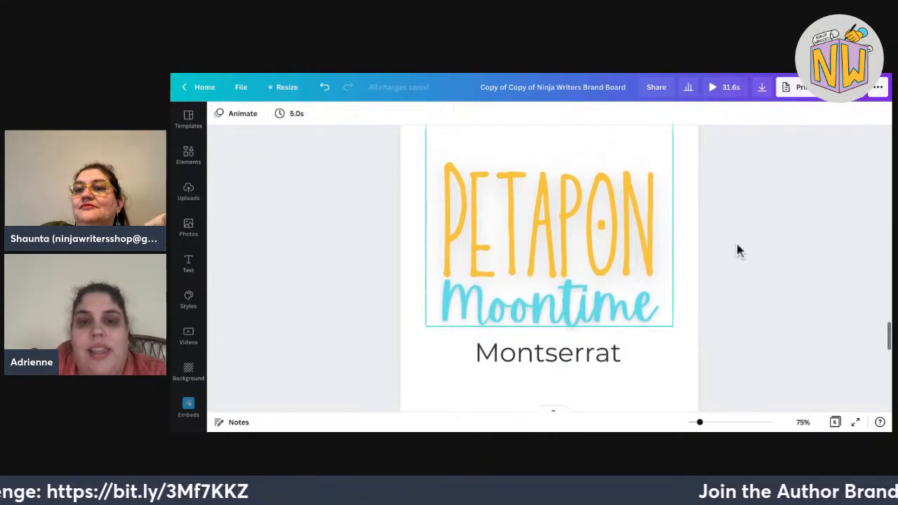
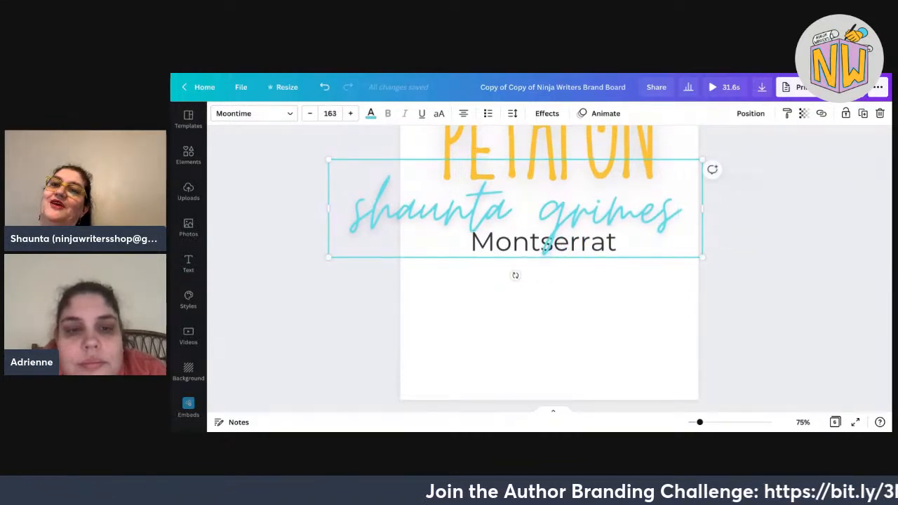
Shrink the teal Moontime author name from 163 to 117 so it fits above the Montserrat text.
left_click_drag(329, 257, 414, 235)
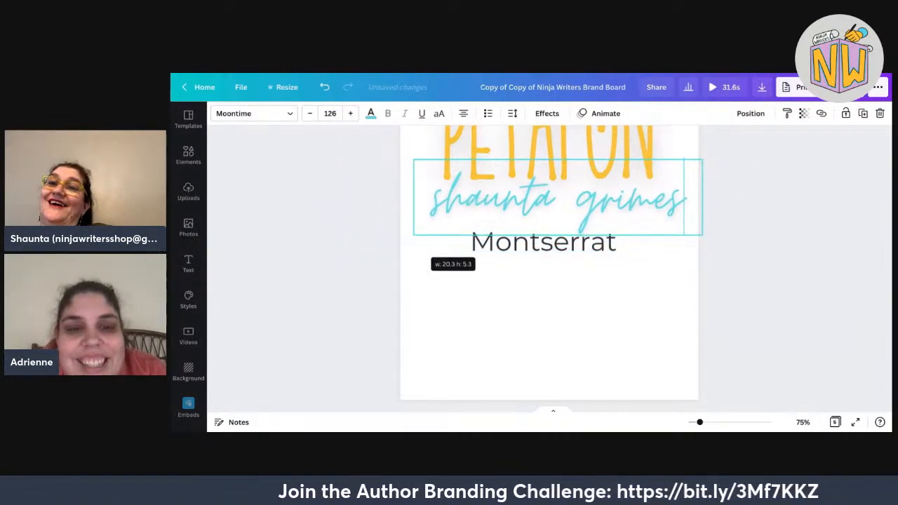
left_click_drag(702, 160, 682, 165)
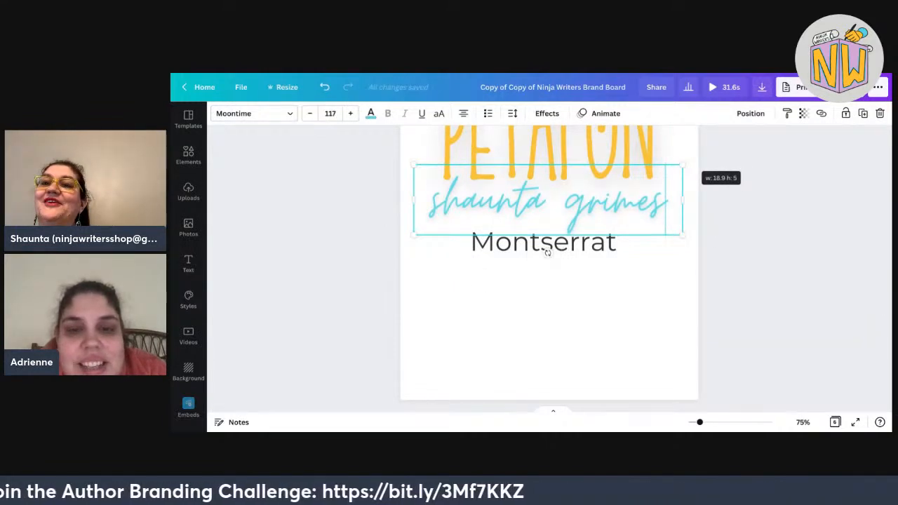
key("Escape")
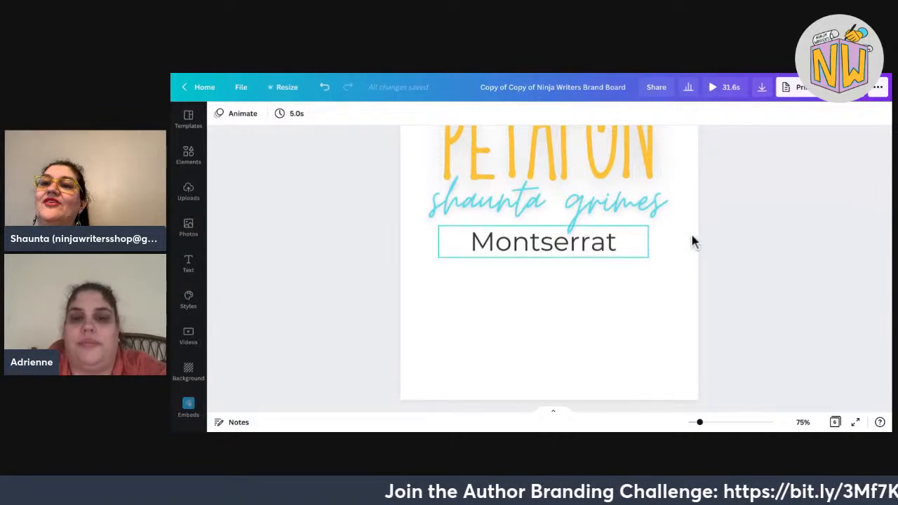
Move the Montserrat text slightly lower on the brand board.
left_click_drag(632, 244, 631, 266)
scroll(772, 321, "down", 5)
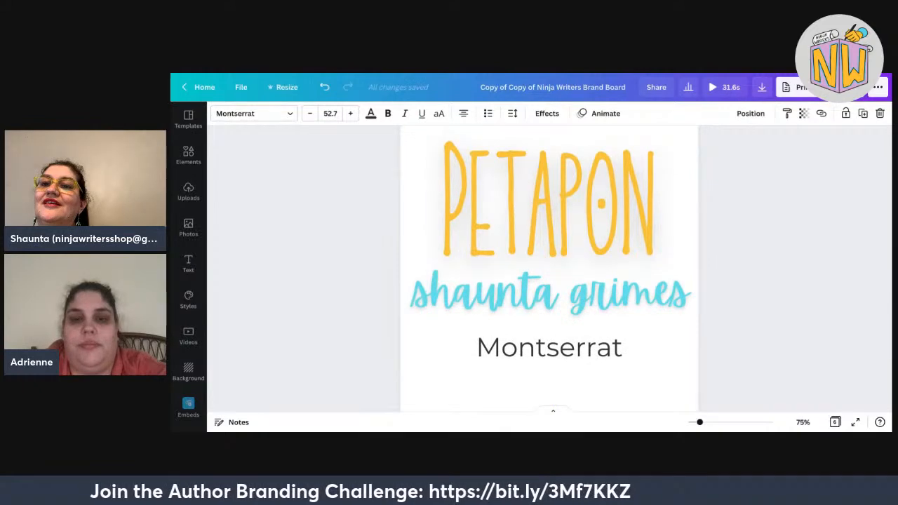
scroll(550, 266, "up", 5)
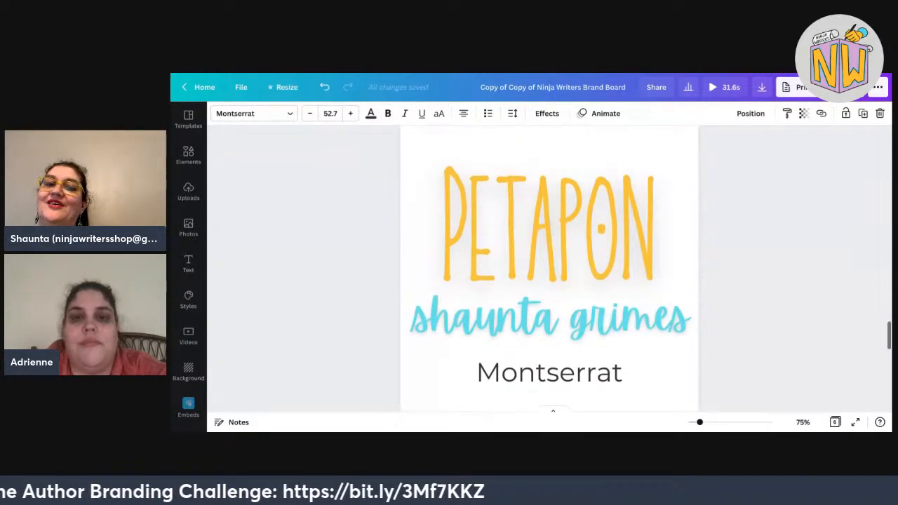
Nudge the thin script author name onto the centre guide in line with Montserrat.
left_click(549, 222)
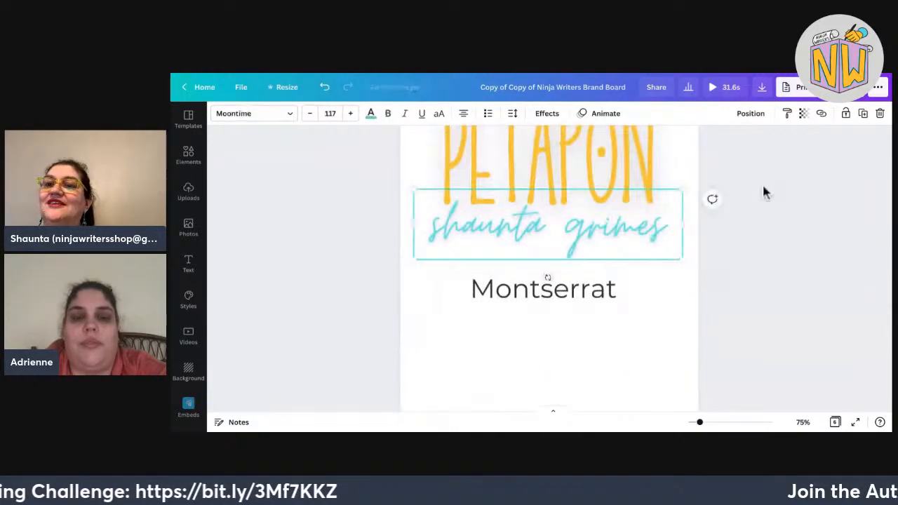
key("Up")
key("Up")
key("Down")
key("Down")
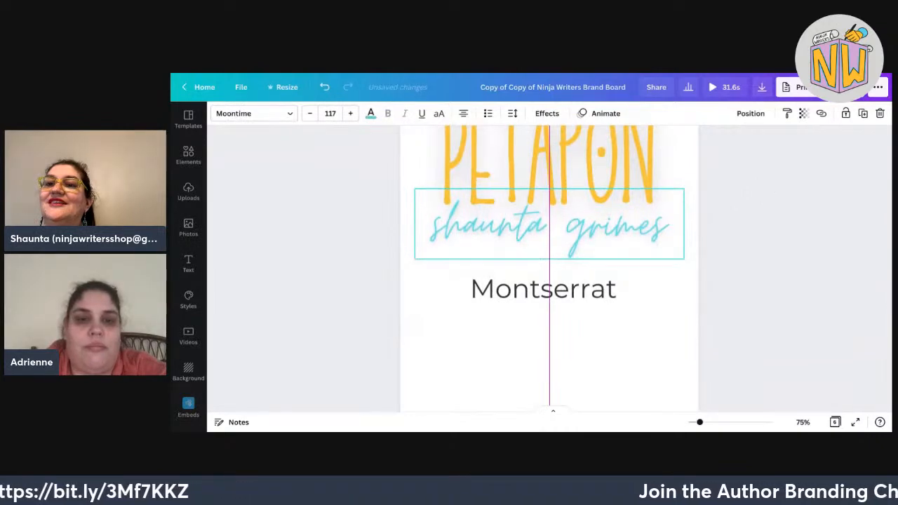
key("Up")
key("Left")
key("Up")
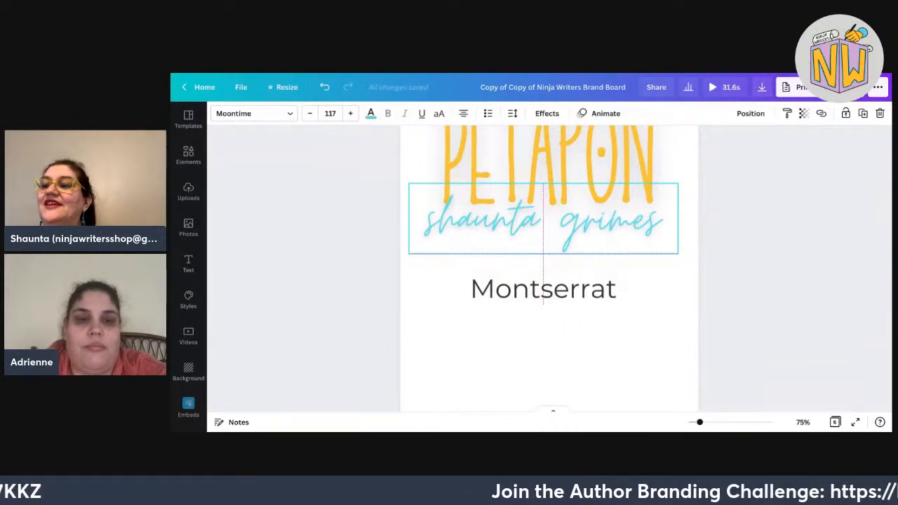
Select the bold script author name on the next page, then bring up the author's blog.
scroll(550, 267, "up", 1)
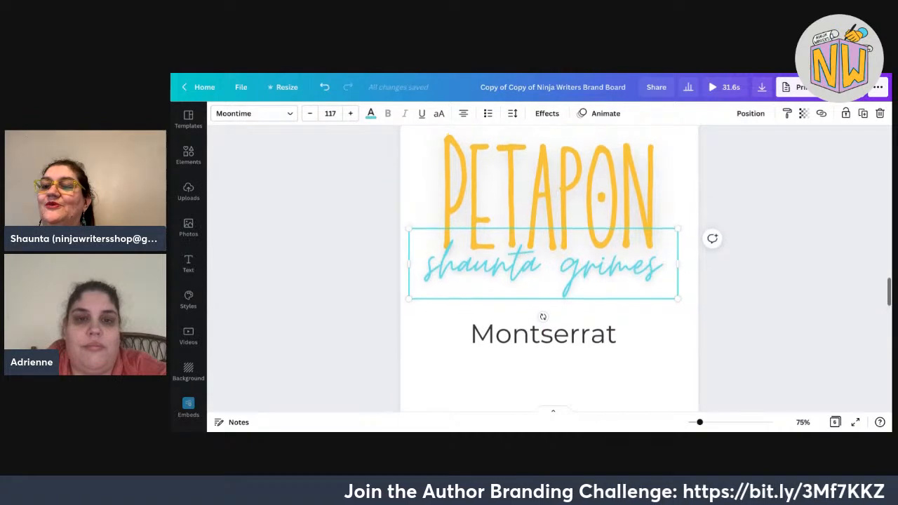
scroll(550, 268, "down", 6)
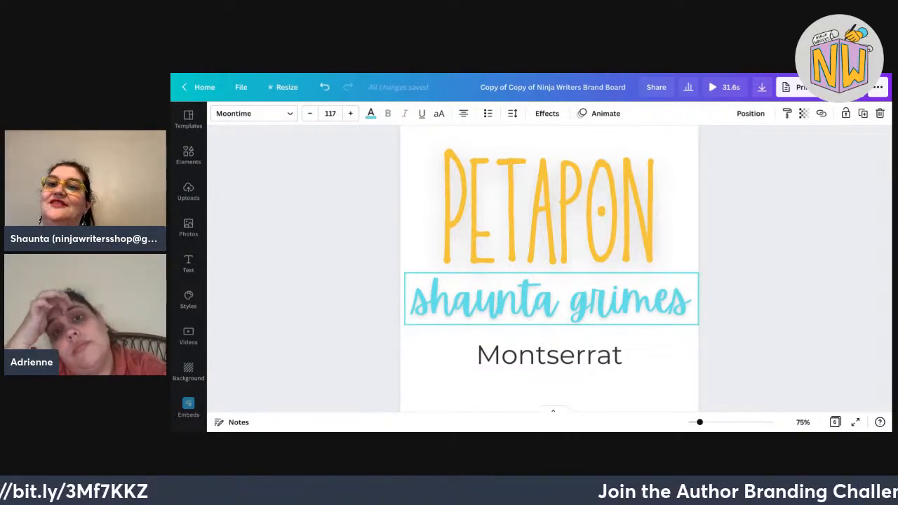
left_click(642, 314)
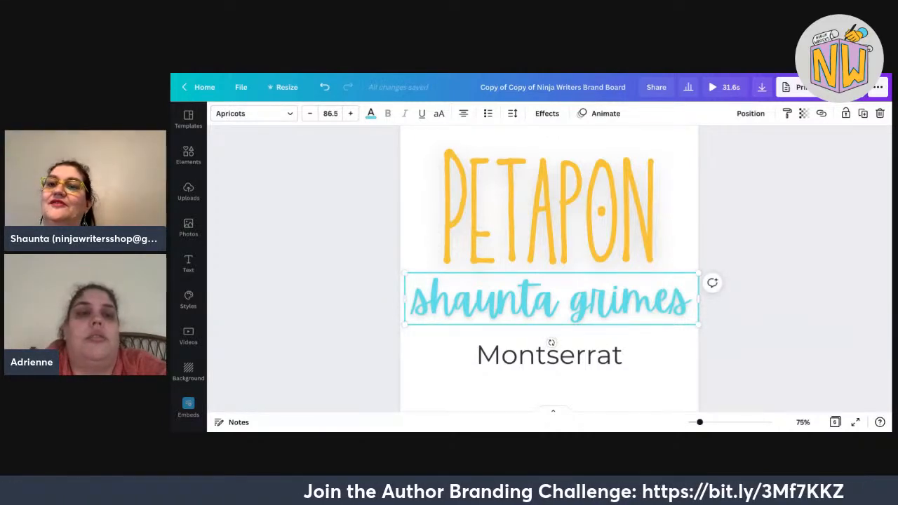
key("ctrl+Tab")
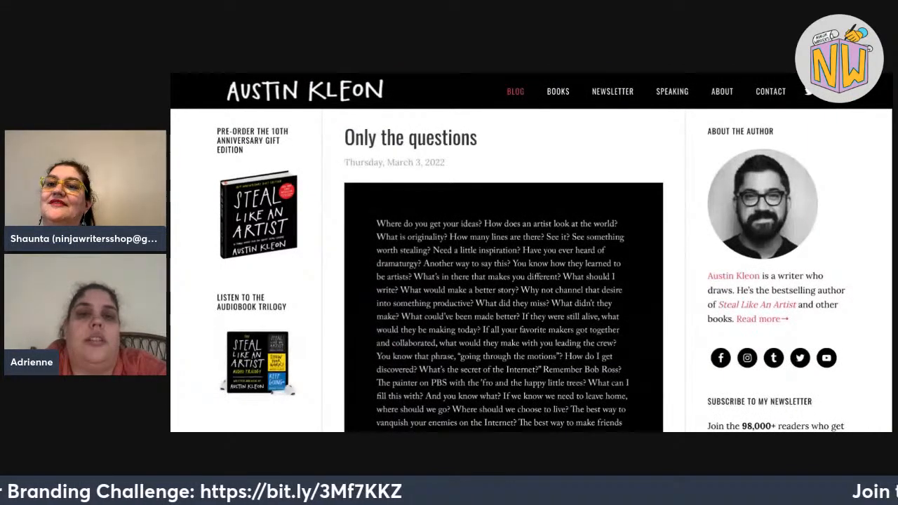
View the Dinner: A Love Story website and the author blog as examples, then return to Canva.
key("ctrl+Tab")
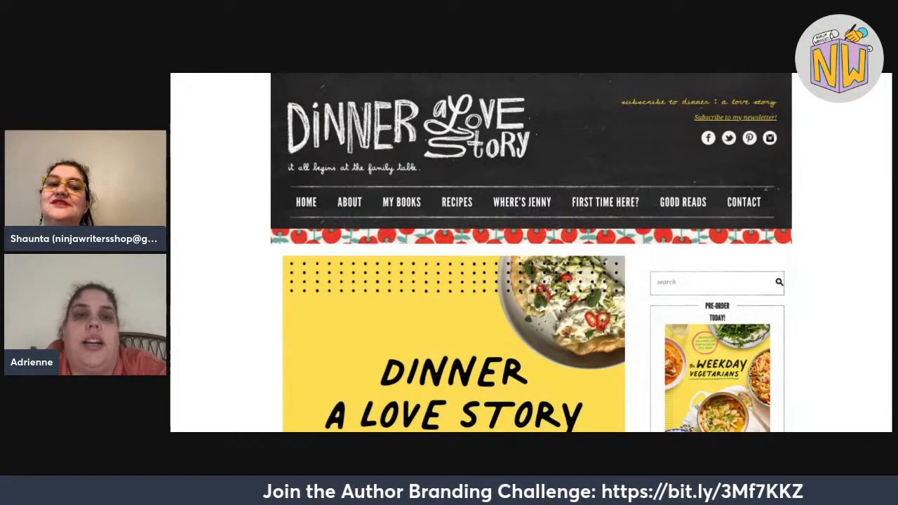
key("ctrl+shift+Tab")
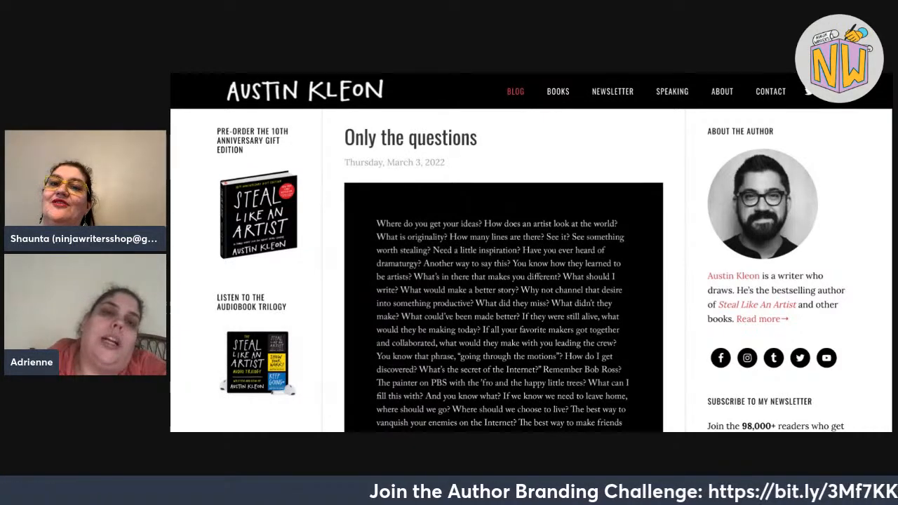
key("ctrl+Tab")
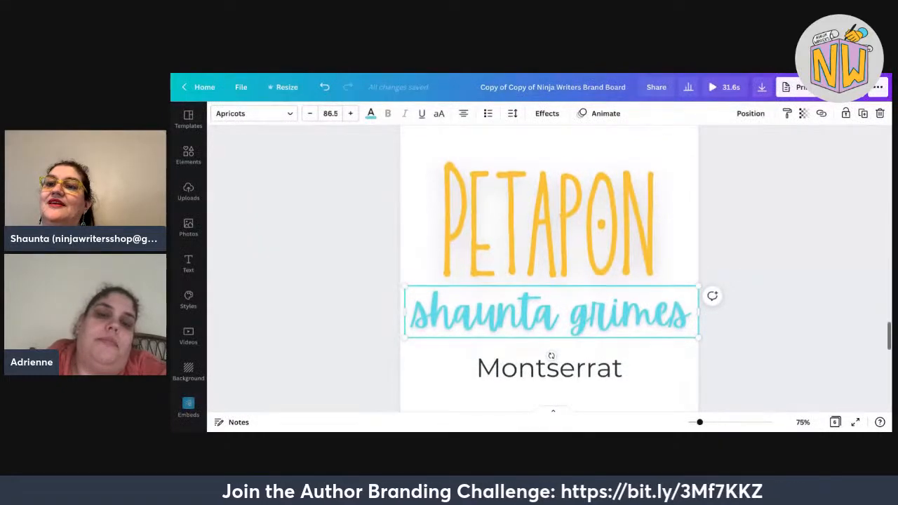
Drag the thin teal script name slightly lower until it aligns beneath PETAPON.
scroll(551, 342, "up", 3)
scroll(550, 281, "up", 10)
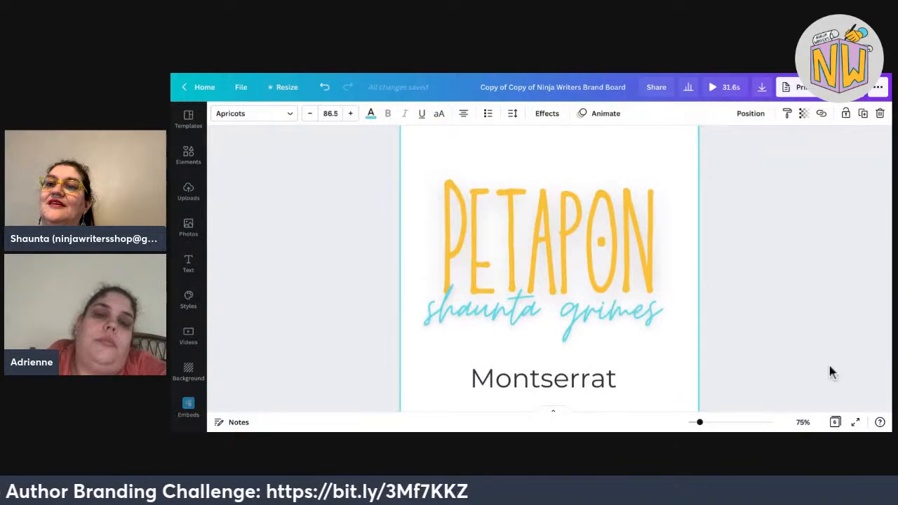
left_click(543, 311)
left_click_drag(543, 311, 544, 318)
scroll(795, 395, "down", 5)
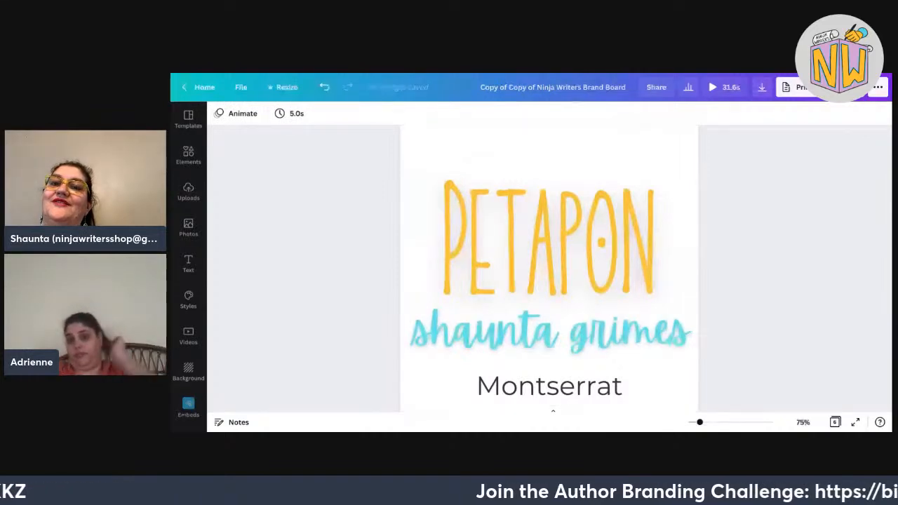
scroll(549, 268, "up", 5)
scroll(550, 268, "down", 2)
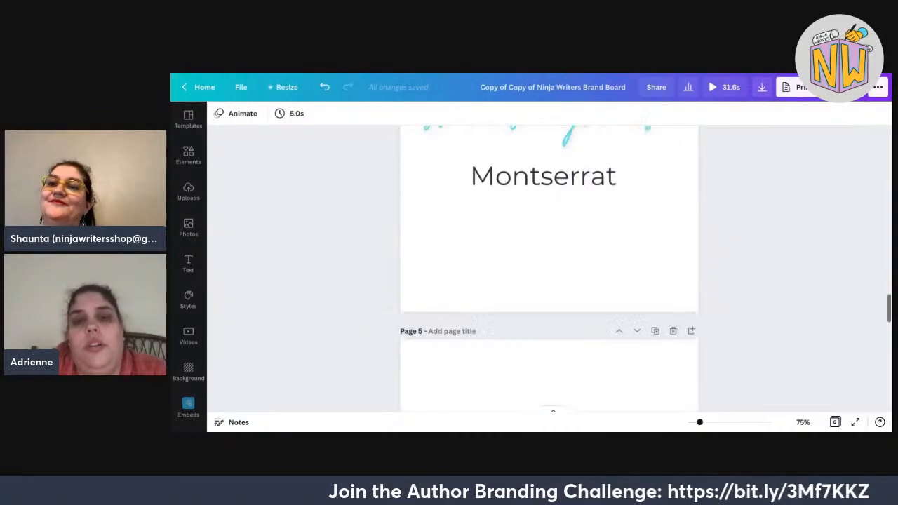
scroll(549, 268, "down", 4)
scroll(549, 268, "up", 2)
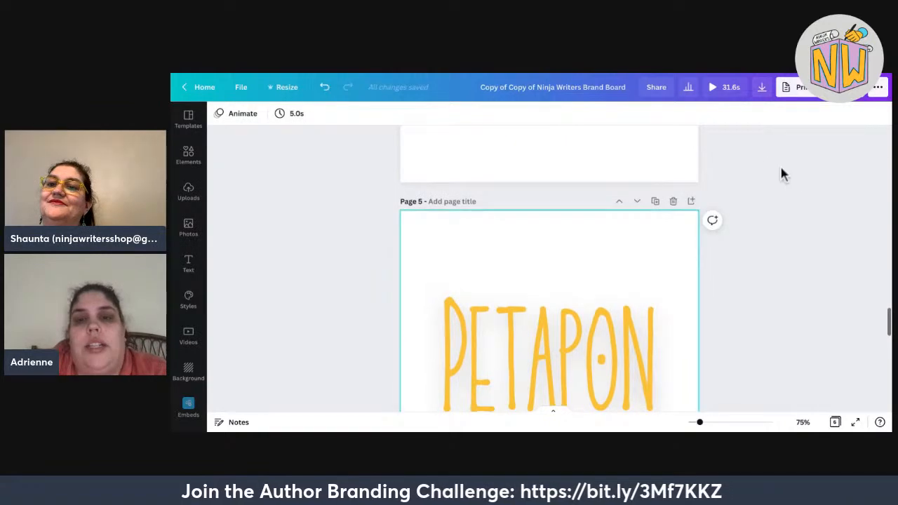
scroll(780, 169, "down", 4)
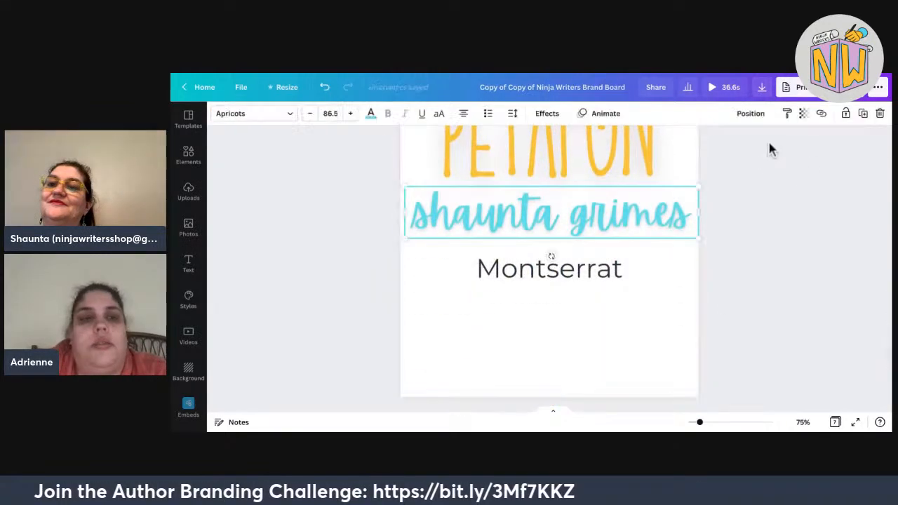
Filter fonts to Handwriting styles and try Gistesy on the author name.
left_click(254, 113)
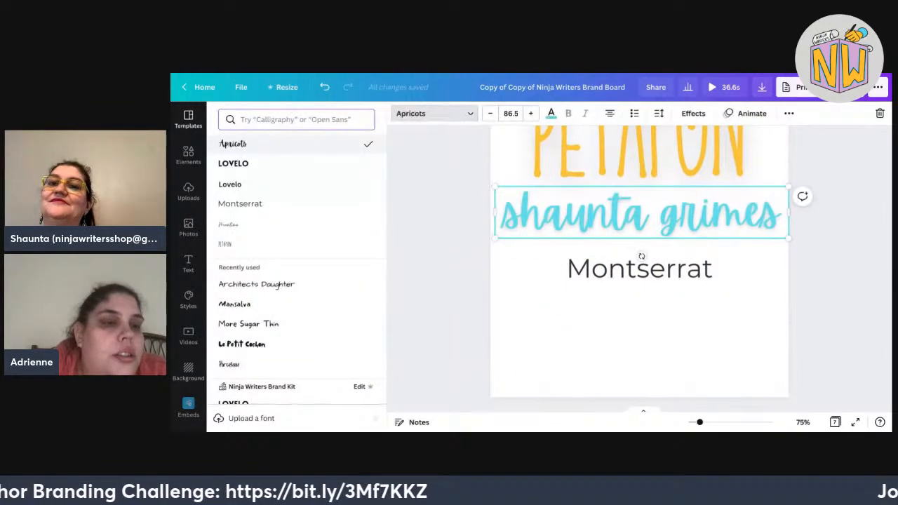
left_click(296, 119)
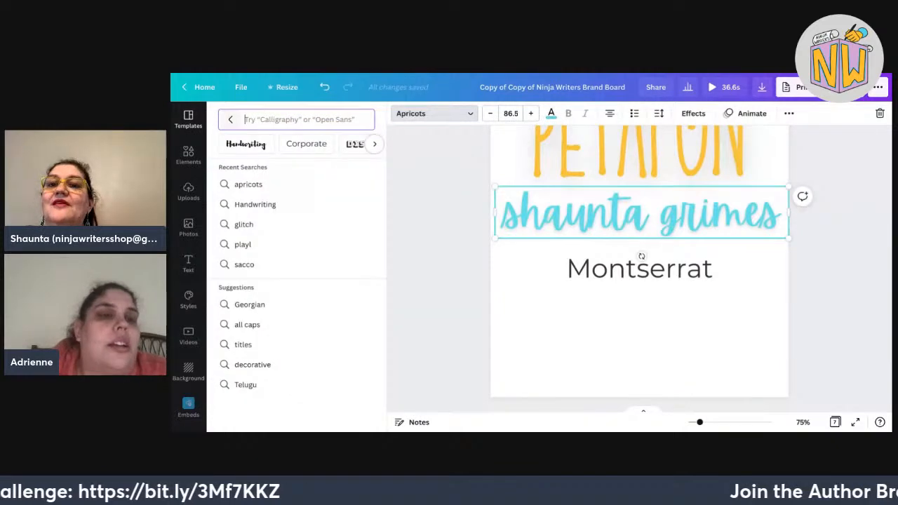
left_click(247, 144)
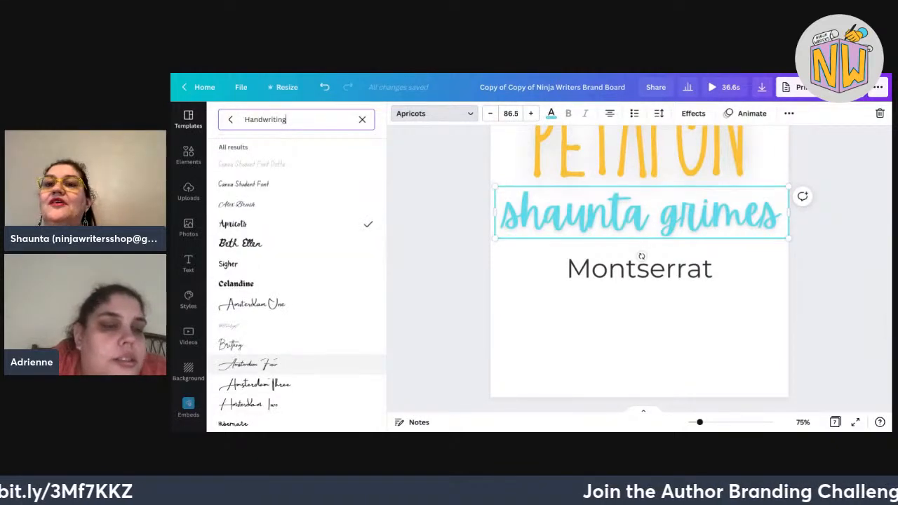
scroll(295, 349, "down", 2)
scroll(295, 349, "down", 1)
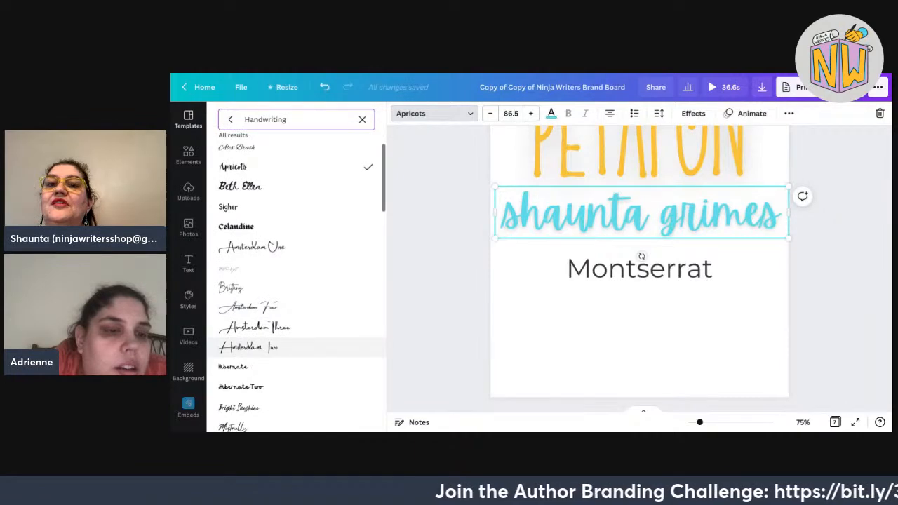
scroll(639, 269, "up", 2)
scroll(356, 325, "down", 4)
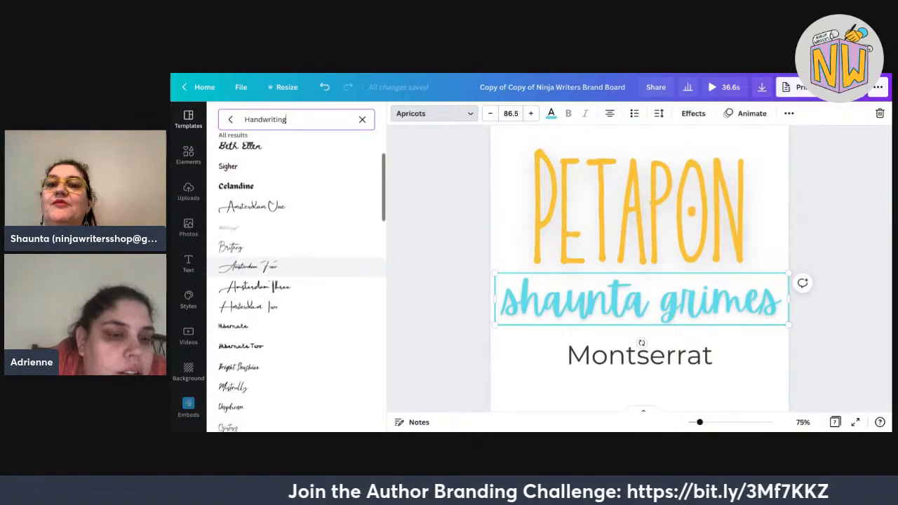
scroll(295, 277, "down", 3)
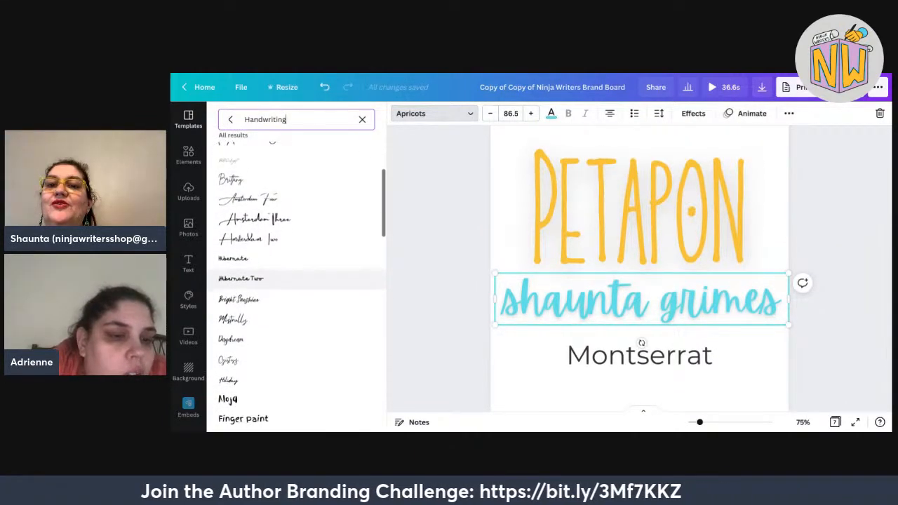
scroll(295, 272, "down", 3)
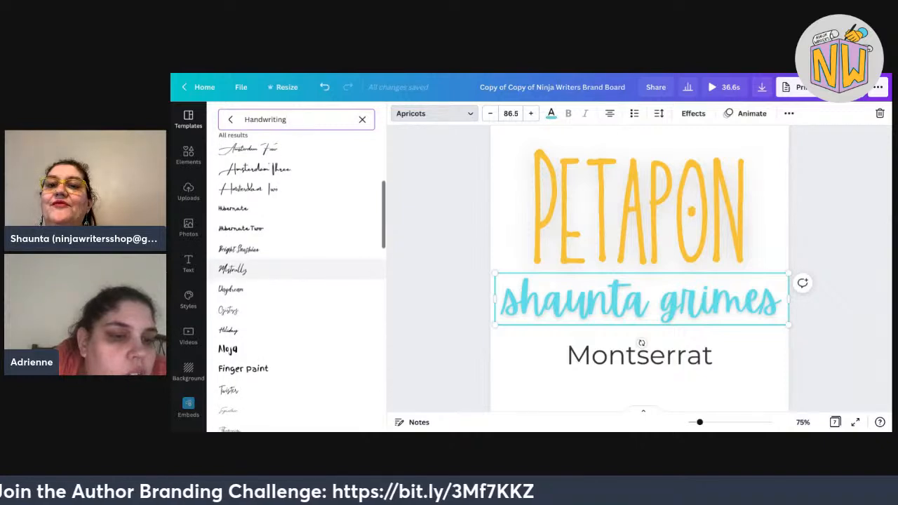
left_click(295, 272)
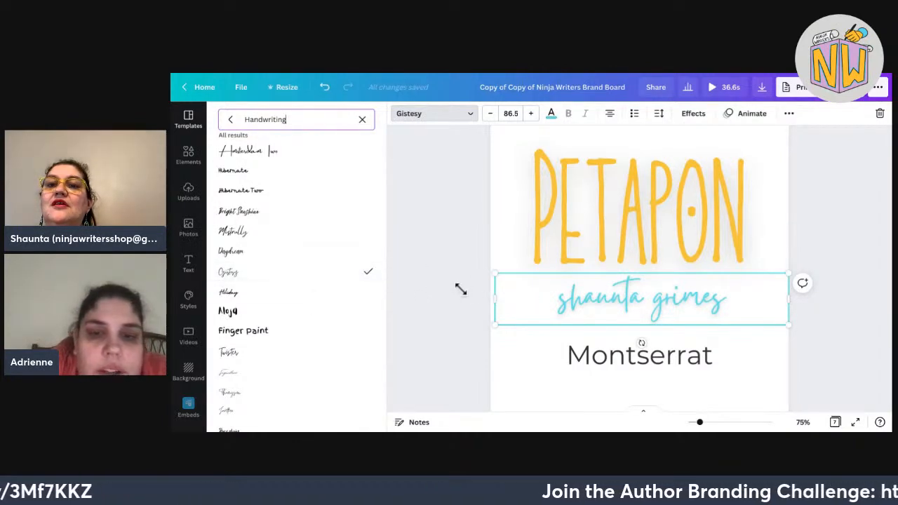
Enlarge the Gistesy author name through sizes 100, 111 and 126 up to 143.
left_click_drag(461, 289, 449, 267)
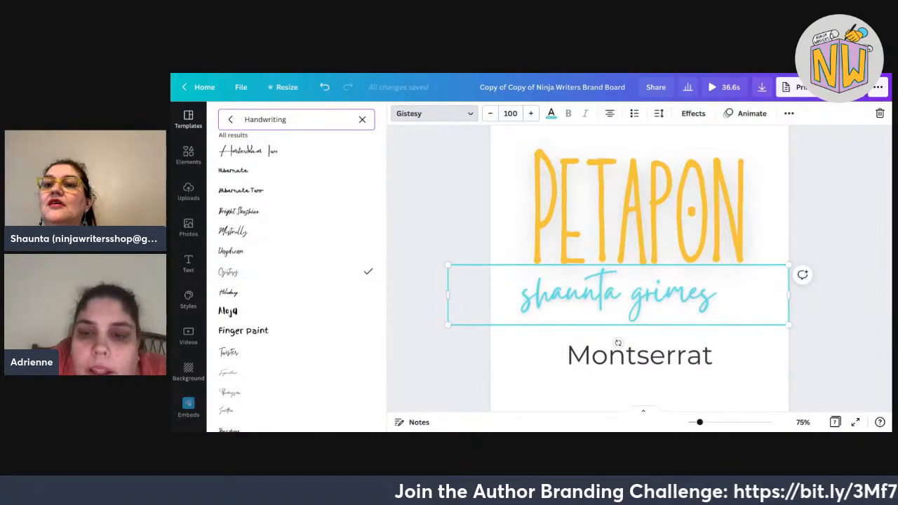
mouse_move(618, 294)
left_mouse_down()
mouse_move(639, 300)
mouse_move(624, 288)
left_mouse_up()
left_click_drag(794, 318, 828, 325)
scroll(295, 372, "down", 1)
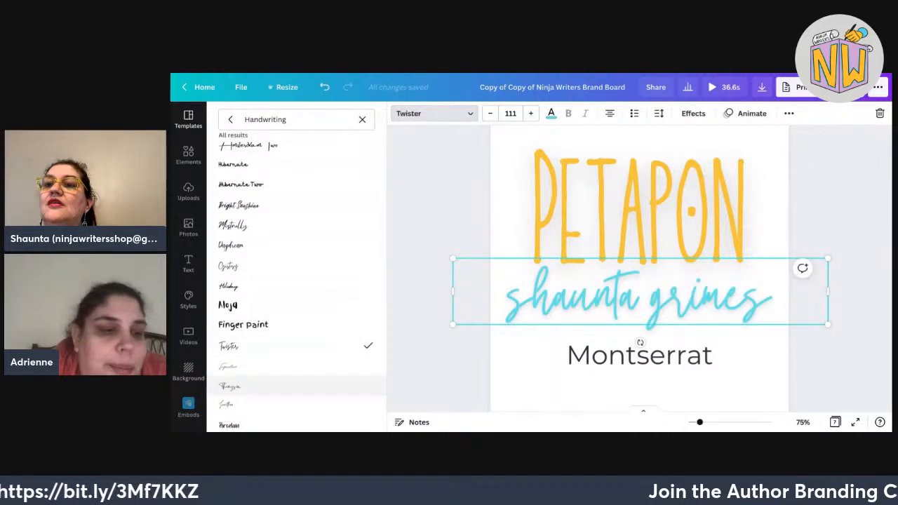
scroll(295, 393, "down", 2)
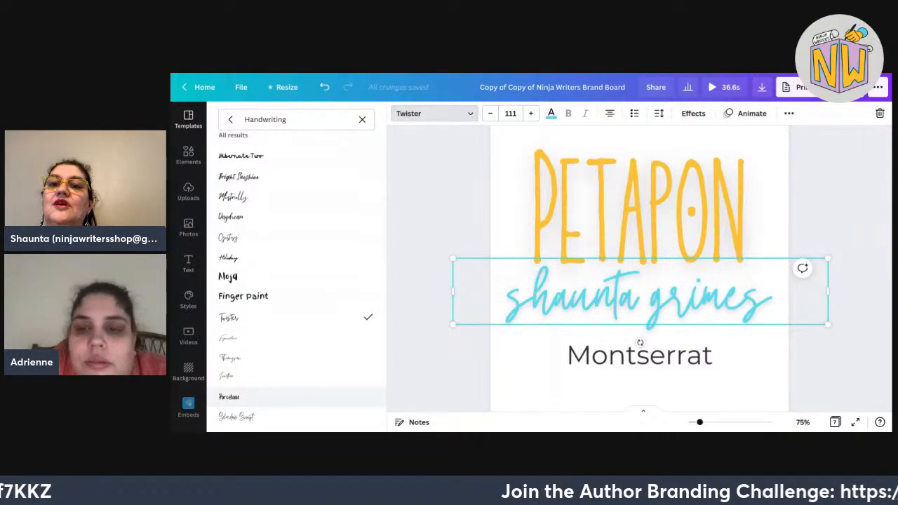
scroll(294, 351, "down", 3)
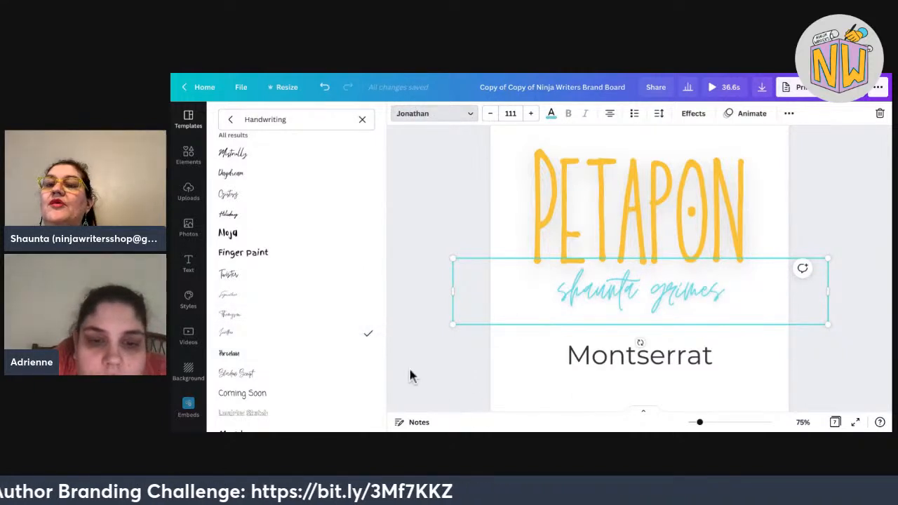
left_click_drag(453, 324, 402, 333)
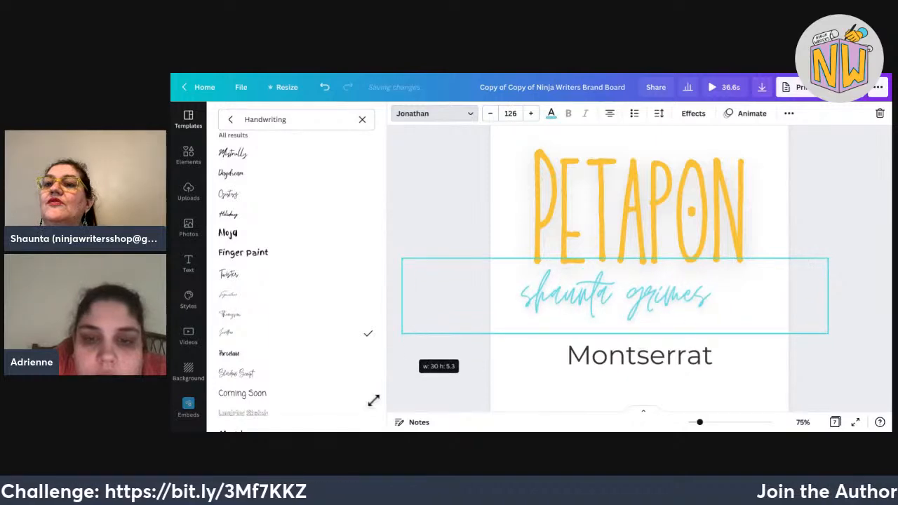
left_click_drag(828, 258, 889, 247)
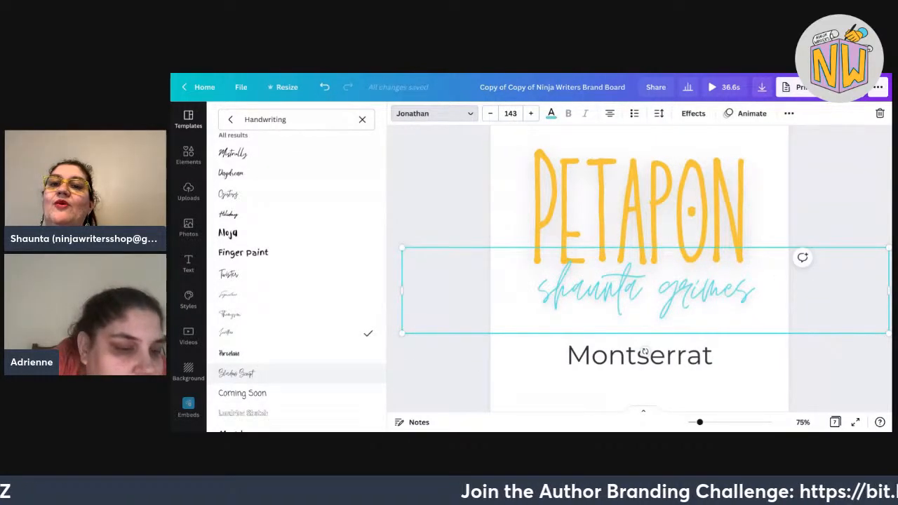
Switch the name to Give You Glory at size 85.9, centred beneath PETAPON.
scroll(295, 365, "down", 3)
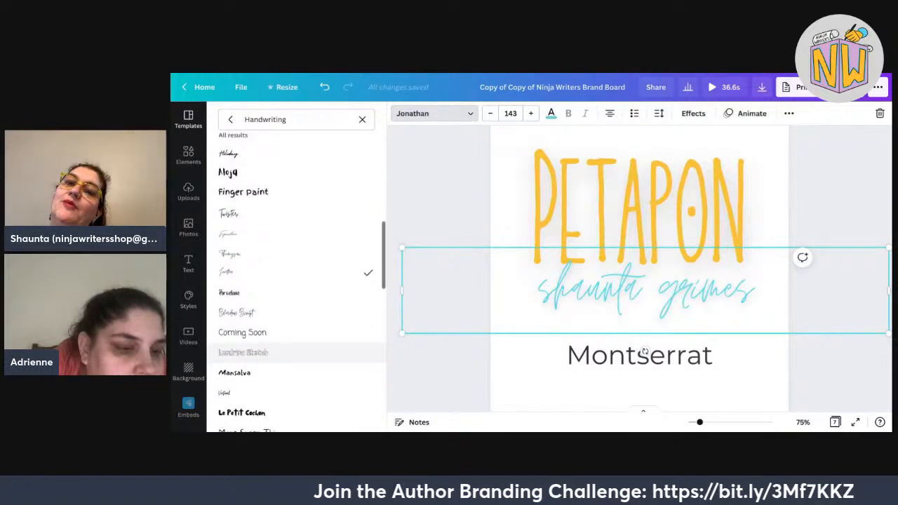
scroll(295, 358, "down", 4)
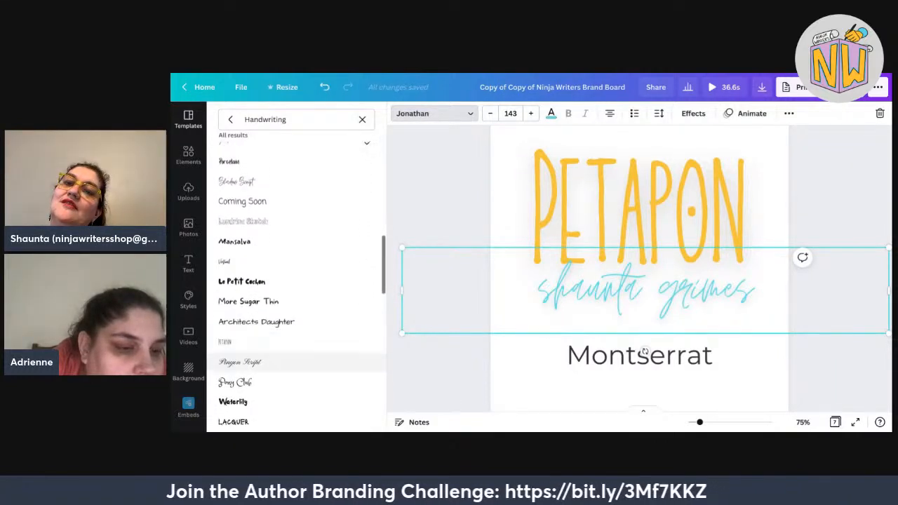
scroll(295, 359, "down", 2)
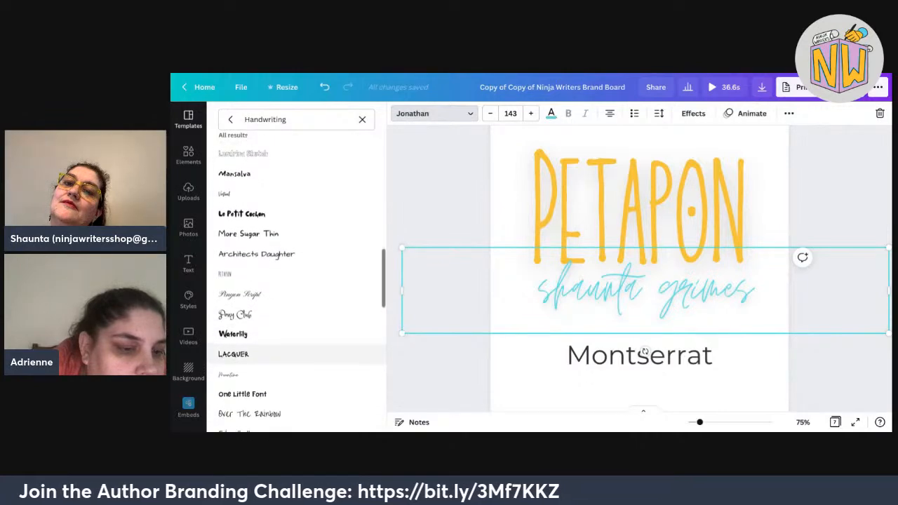
scroll(295, 359, "down", 3)
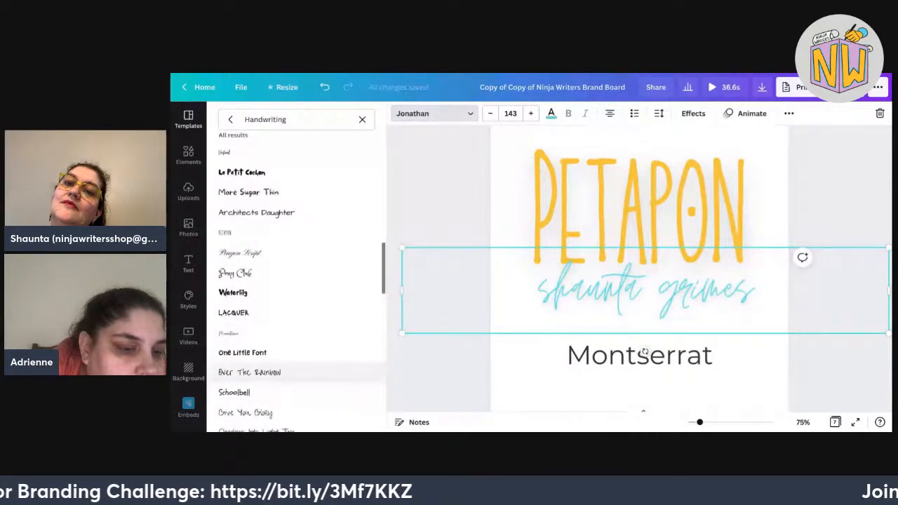
scroll(295, 359, "down", 2)
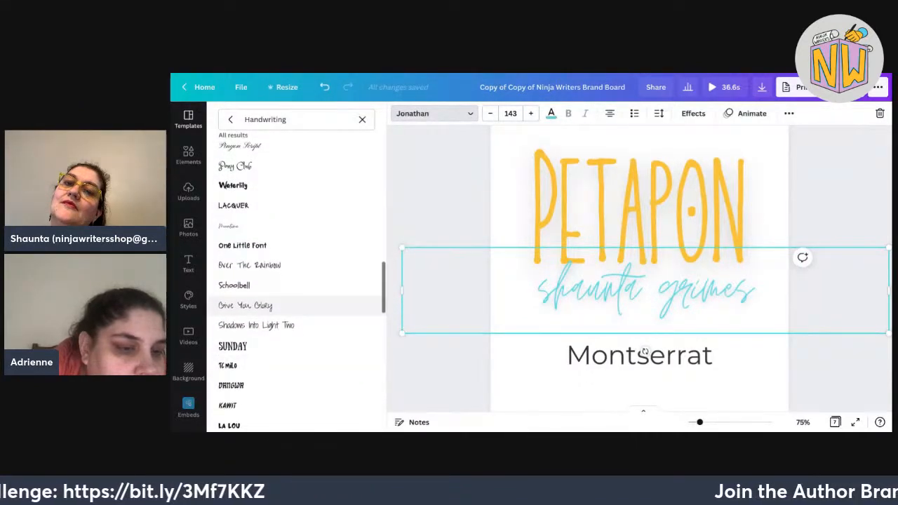
left_click(280, 306)
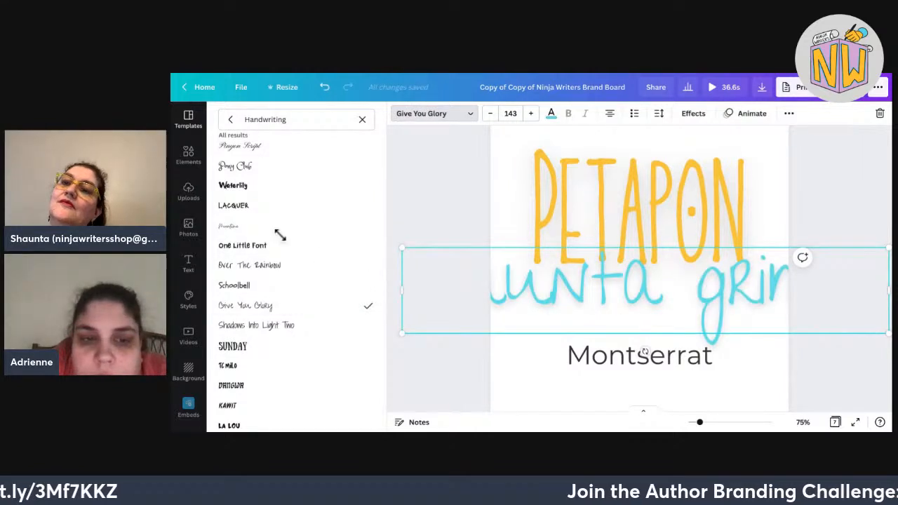
left_click_drag(402, 247, 597, 283)
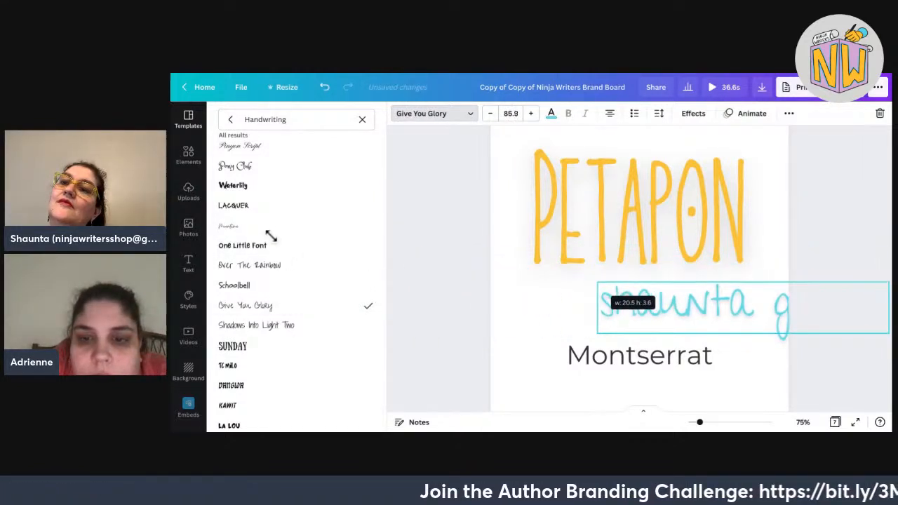
left_click_drag(744, 308, 639, 299)
Try Amatic SC and then Playlist Script on the author name.
scroll(302, 350, "down", 2)
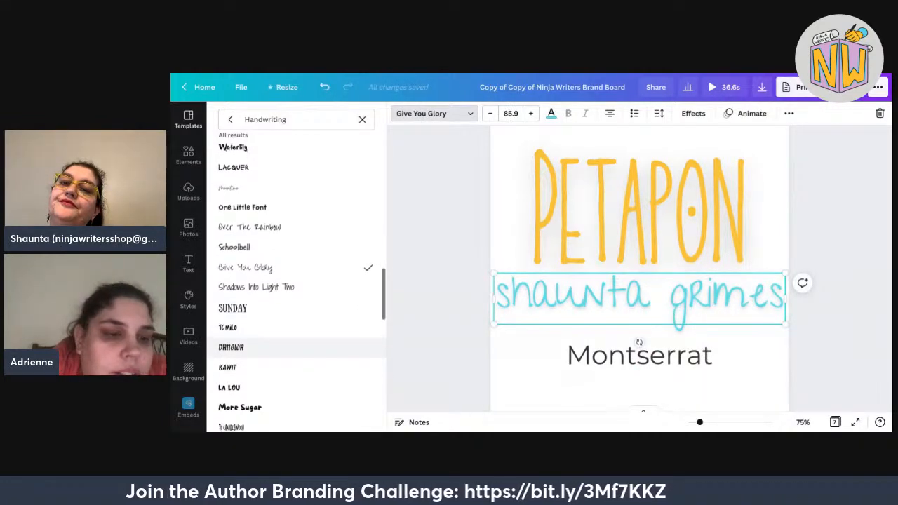
scroll(261, 350, "down", 3)
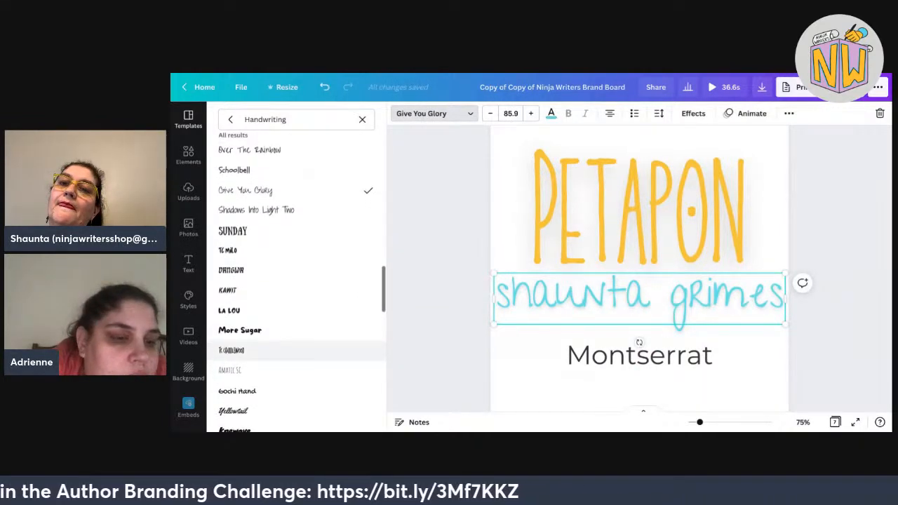
scroll(262, 349, "down", 3)
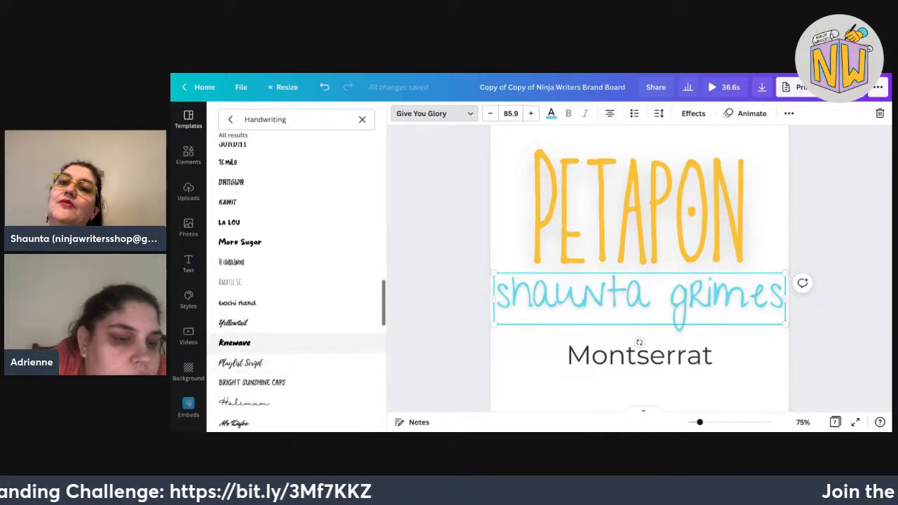
left_click(261, 322)
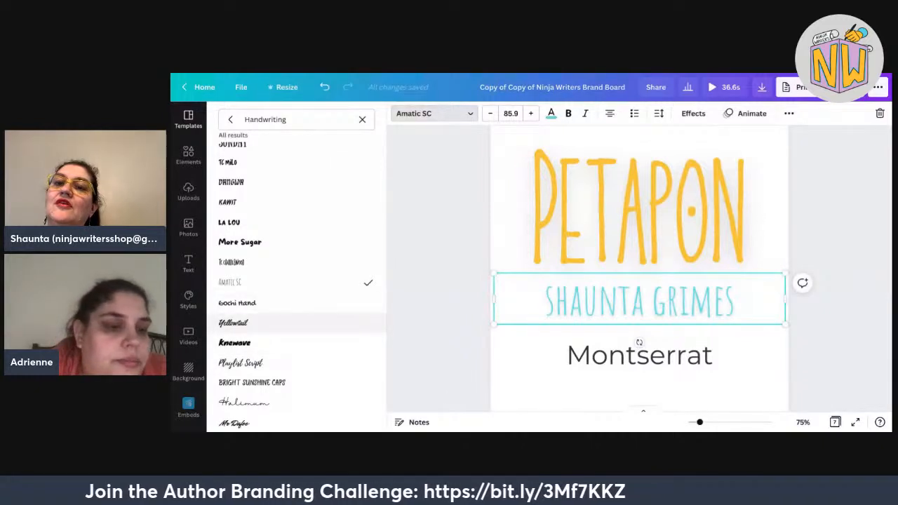
scroll(302, 322, "down", 1)
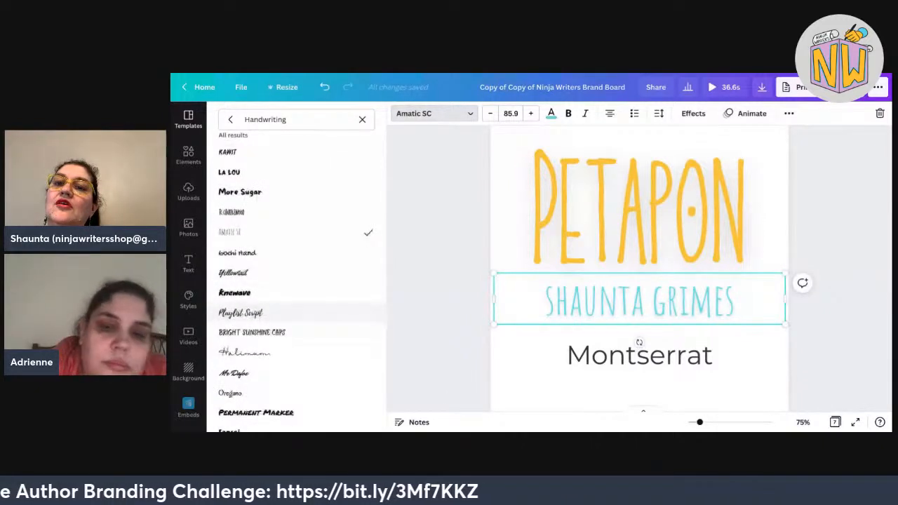
left_click(241, 312)
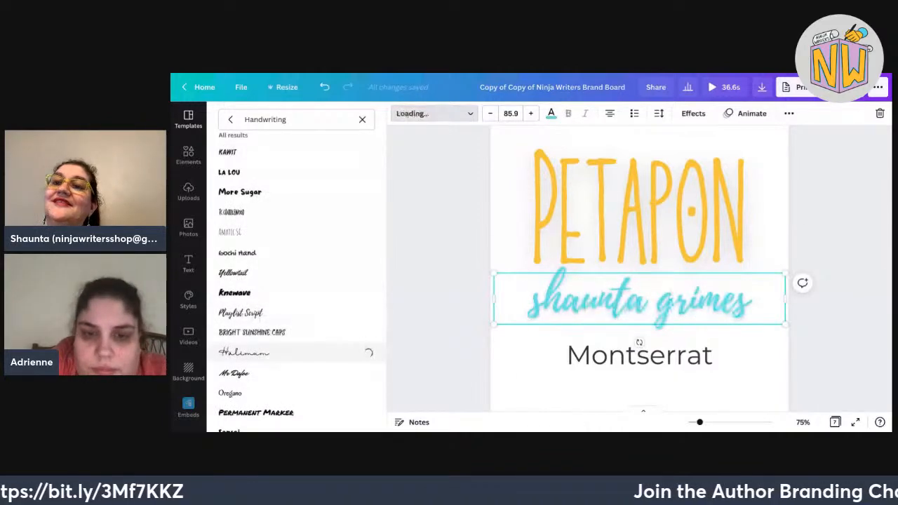
Shrink the author name to 54.7 on one line, centred under PETAPON.
left_click_drag(491, 330, 387, 341)
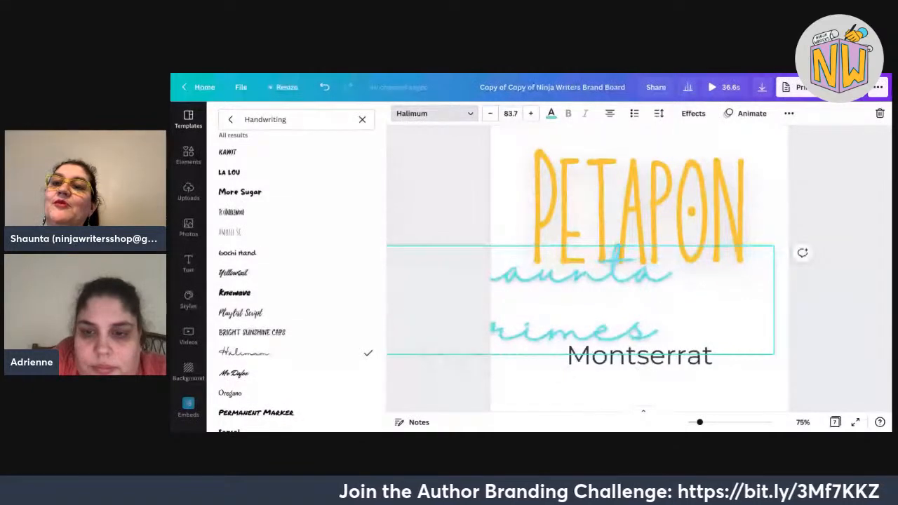
left_click_drag(785, 243, 639, 279)
mouse_move(749, 386)
left_mouse_down()
mouse_move(800, 330)
mouse_move(737, 337)
mouse_move(746, 390)
left_mouse_up()
left_click_drag(597, 318, 714, 290)
left_click_drag(716, 377, 716, 378)
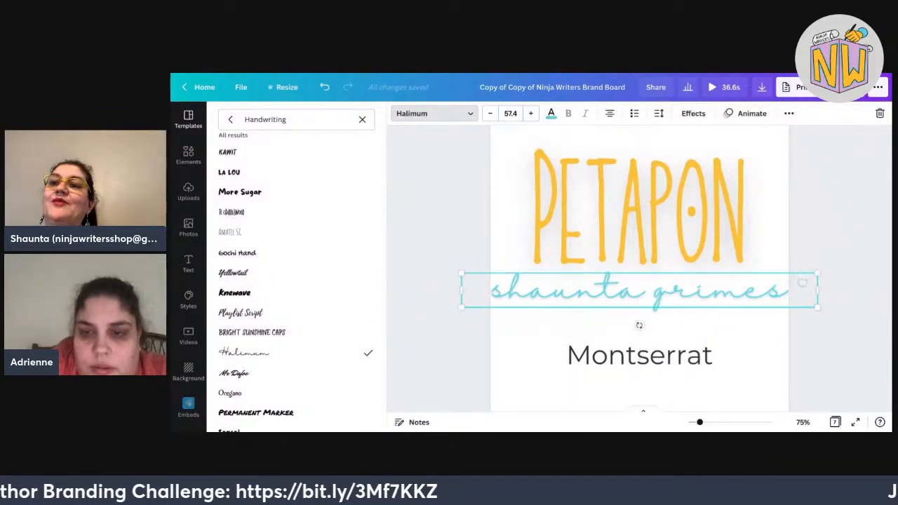
left_click_drag(817, 307, 801, 305)
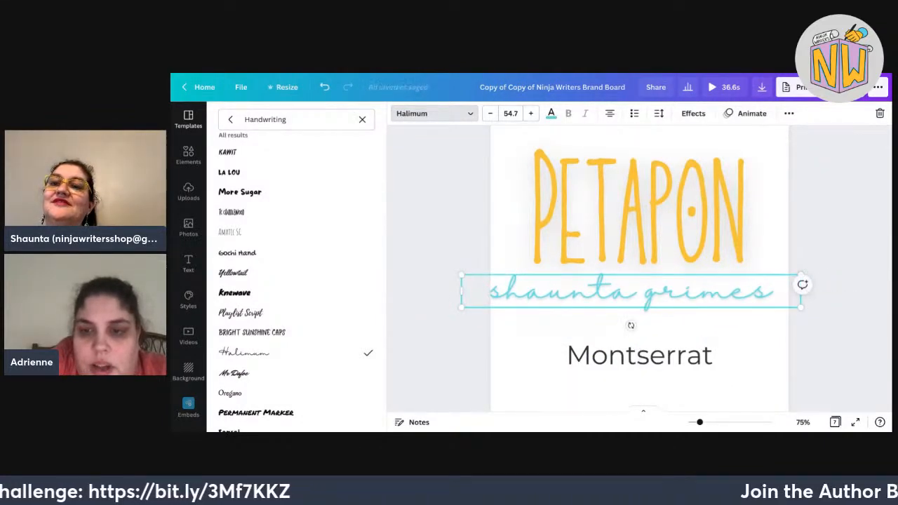
left_click_drag(716, 290, 725, 290)
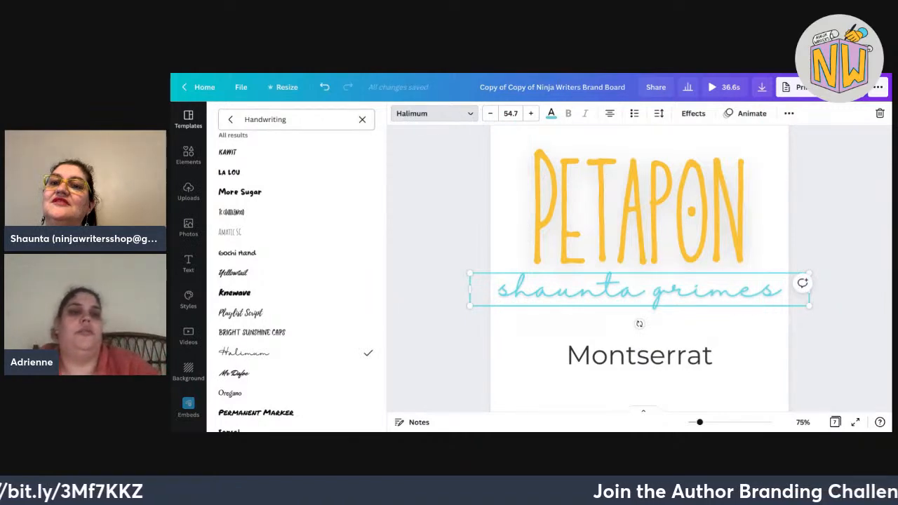
left_click_drag(286, 119, 258, 119)
Search 'typewriter' fonts and compare Space Mono, Courier Prime and Special Elite on the author name.
type("type writer")
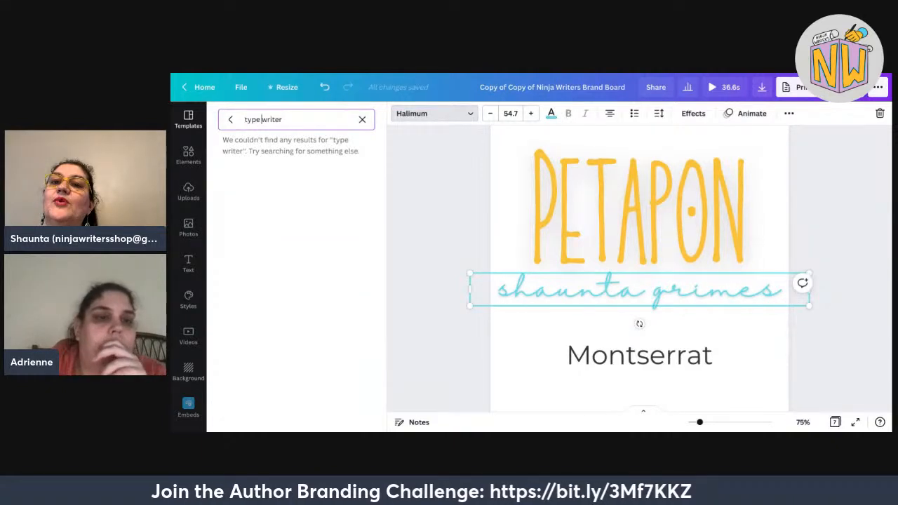
key("BackSpace")
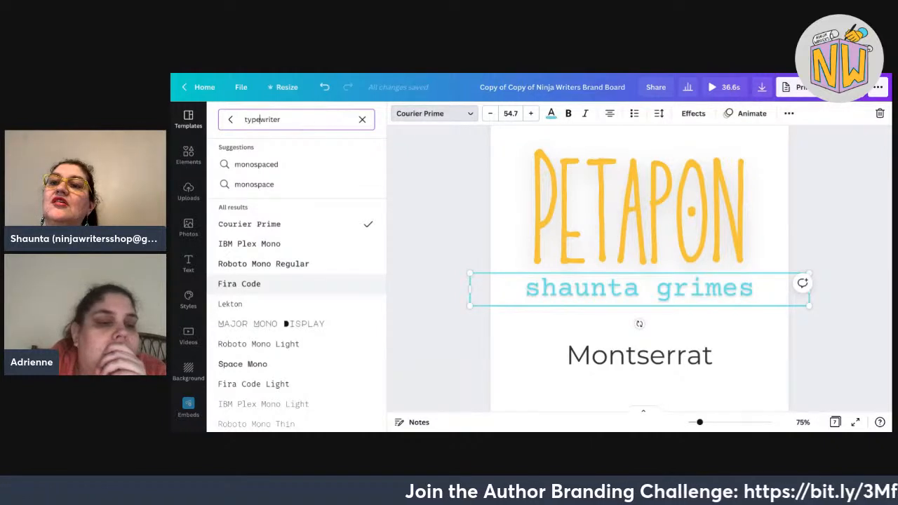
scroll(296, 284, "down", 1)
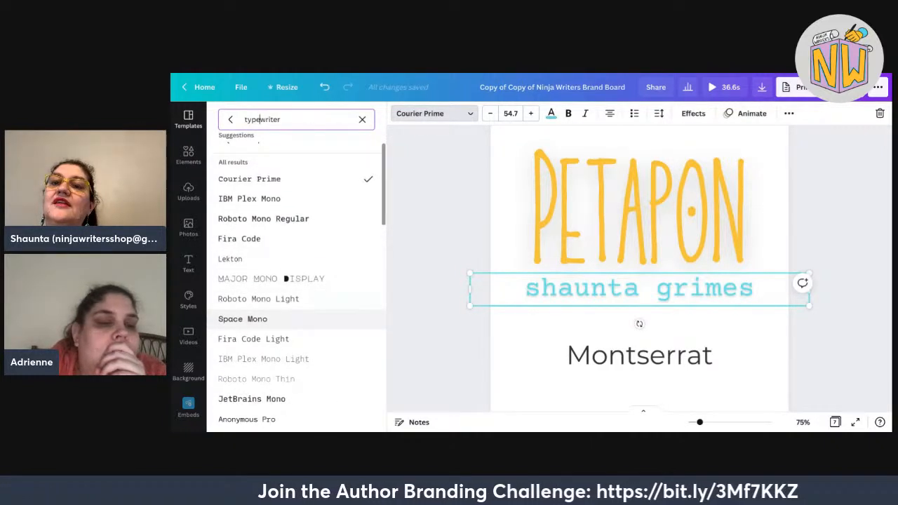
left_click(296, 319)
scroll(297, 319, "up", 1)
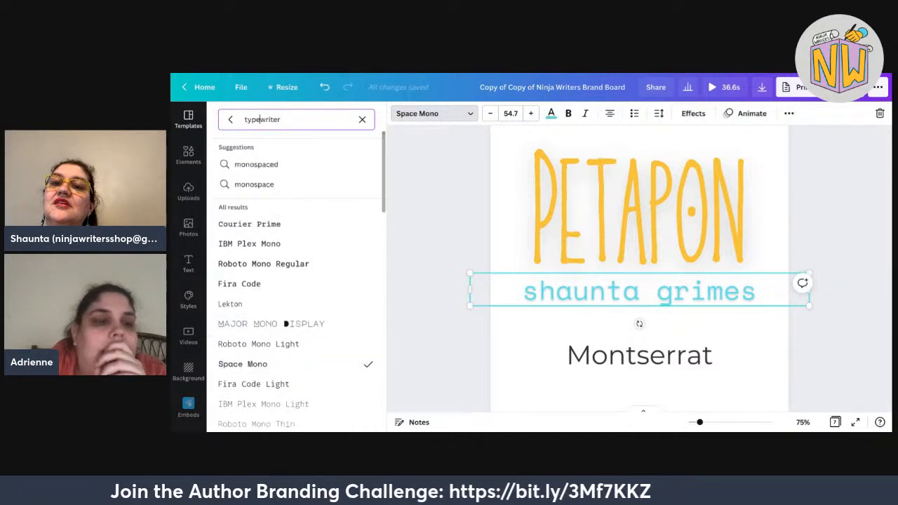
left_click(296, 224)
scroll(296, 301, "down", 3)
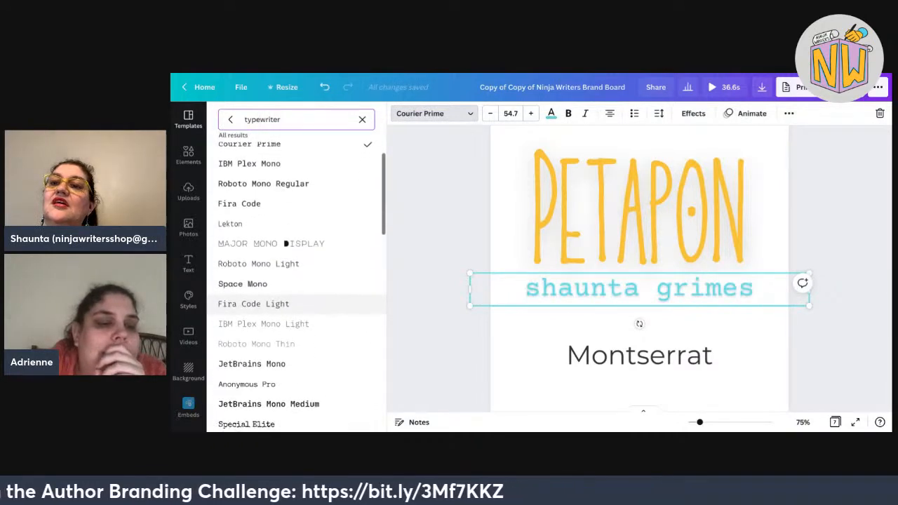
scroll(296, 301, "down", 2)
left_click(296, 336)
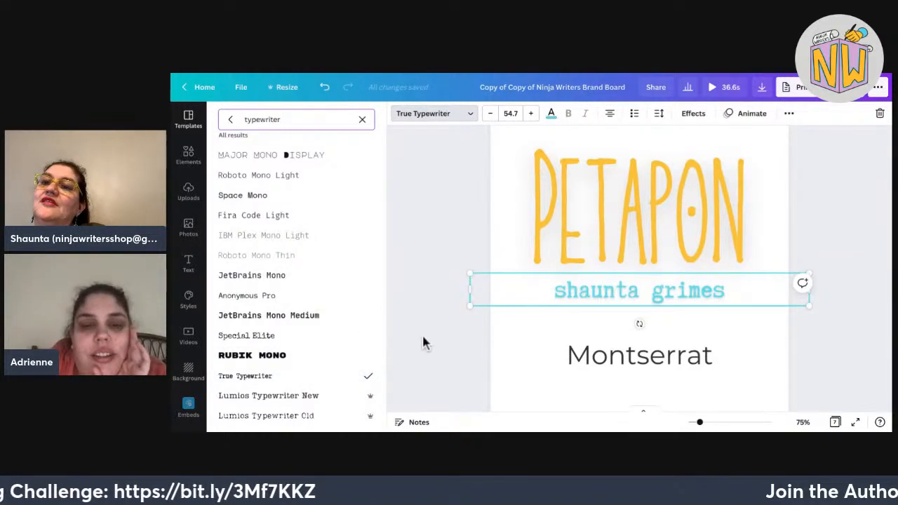
Enlarge the author name box and move it up onto the centre line.
left_click_drag(471, 306, 429, 310)
left_click_drag(809, 274, 851, 270)
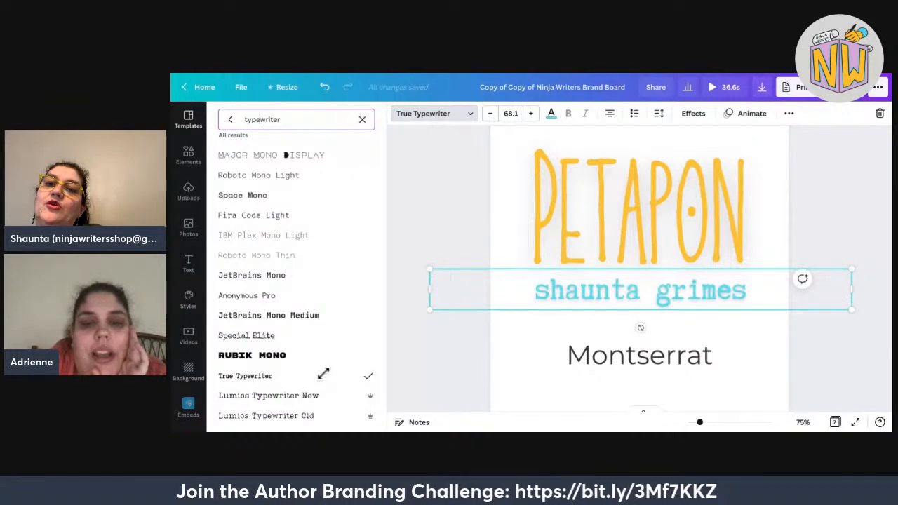
left_click_drag(429, 310, 420, 307)
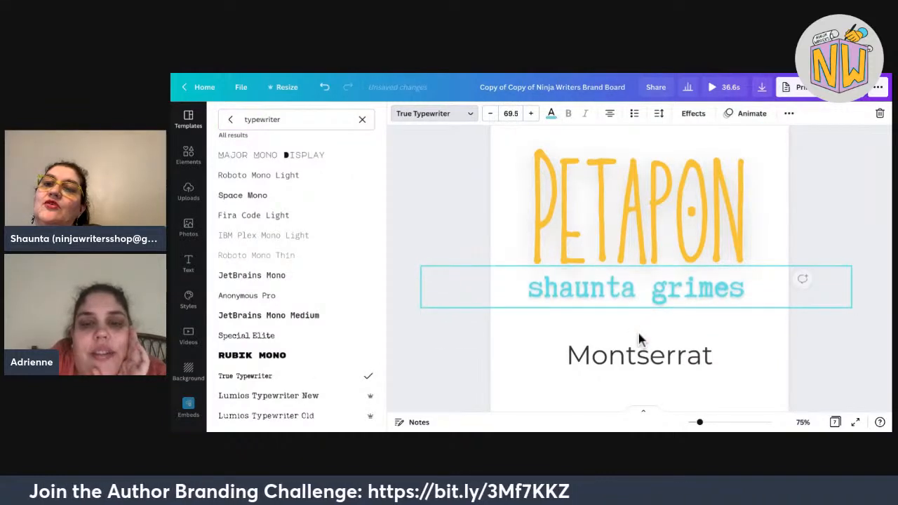
left_click_drag(639, 333, 643, 323)
Apply Lumios Typewriter New and shrink the author name to about 57.8.
scroll(295, 379, "down", 1)
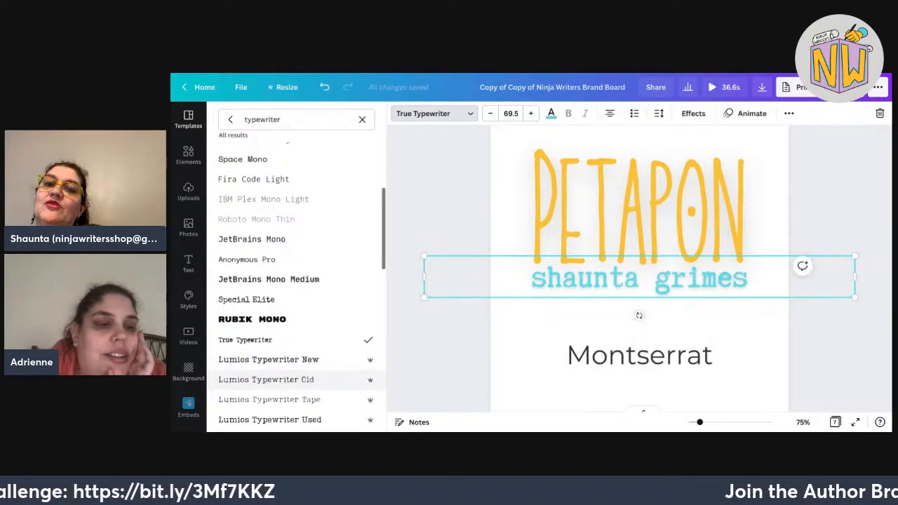
scroll(295, 351, "up", 1)
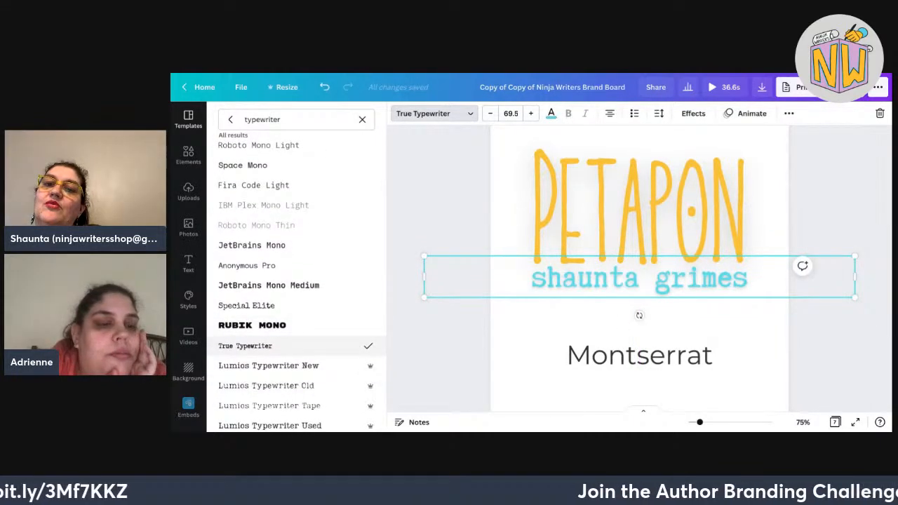
left_click(280, 366)
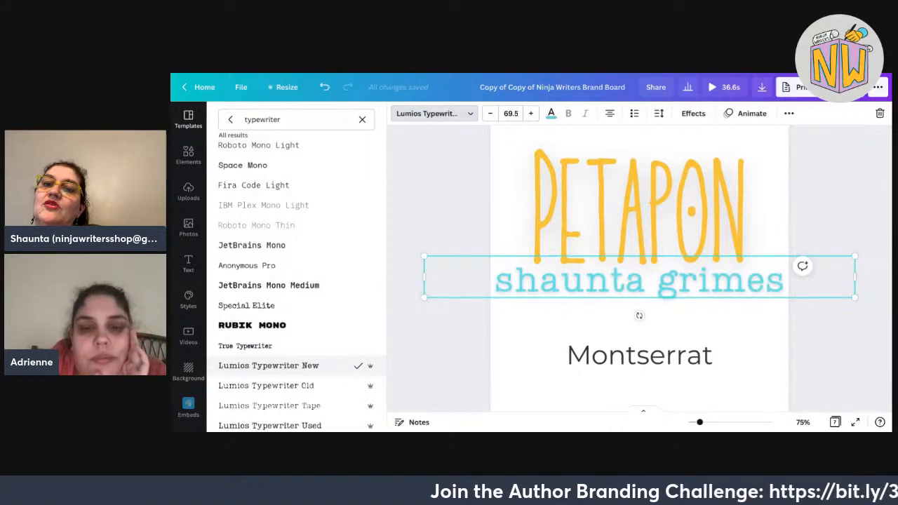
left_click_drag(855, 256, 821, 259)
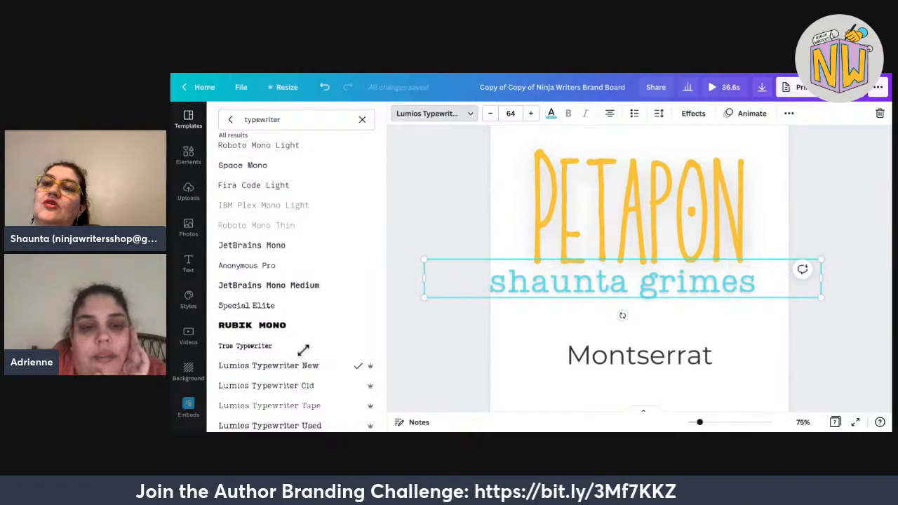
left_click_drag(424, 298, 464, 295)
scroll(304, 364, "down", 1)
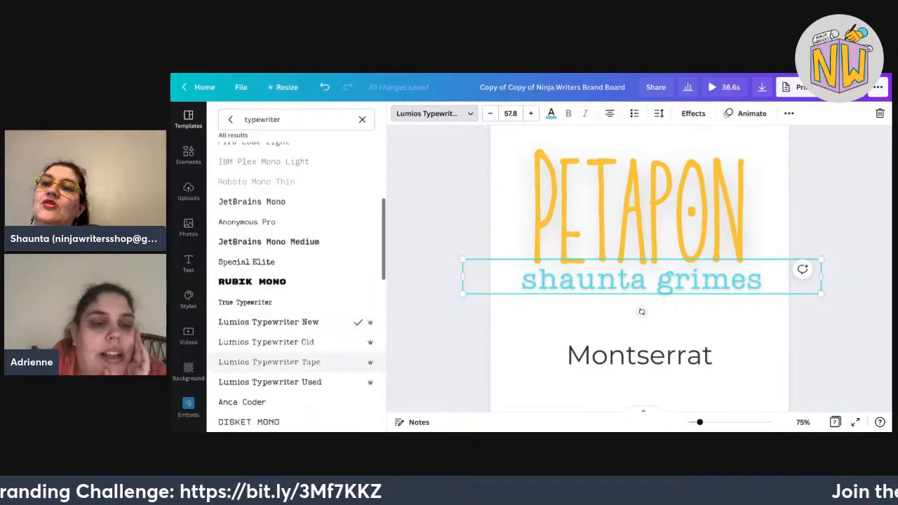
scroll(305, 351, "down", 1)
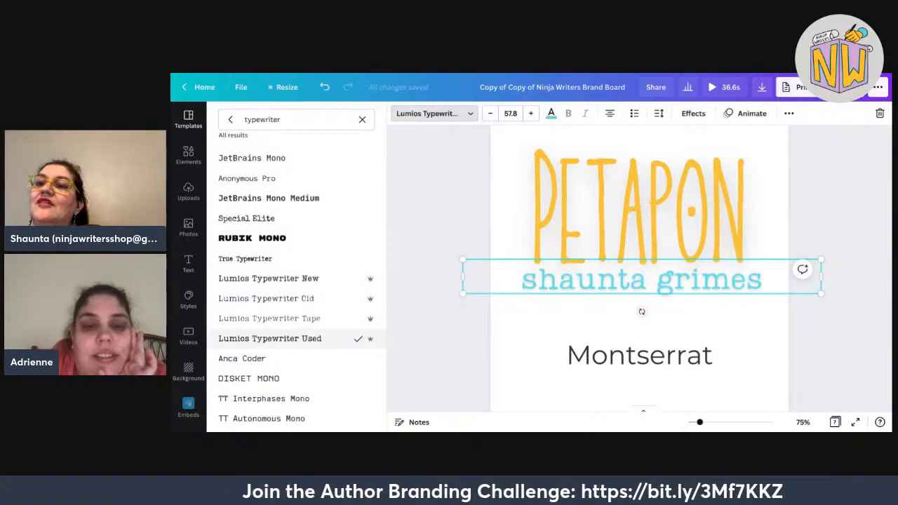
Compare Lumios Typewriter New and other variants, settling on Lumios Typewriter Old at 57.8.
left_click(268, 279)
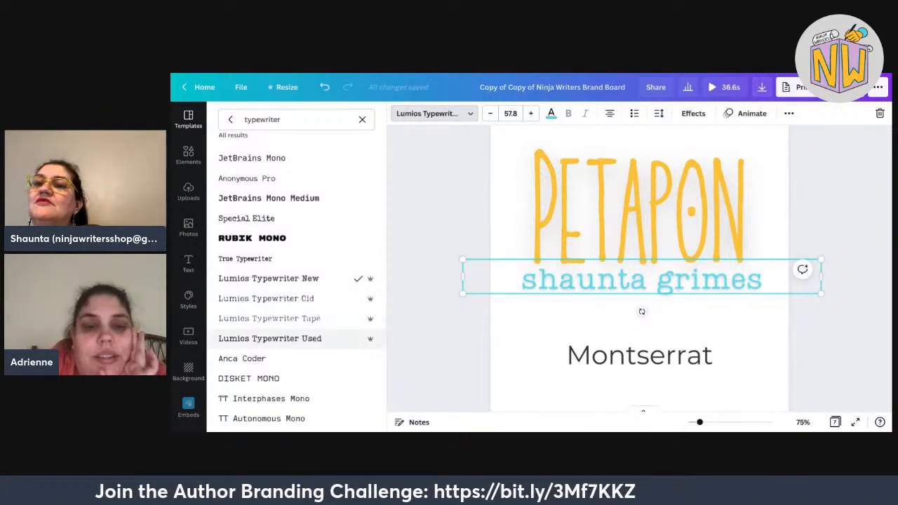
left_click(269, 278)
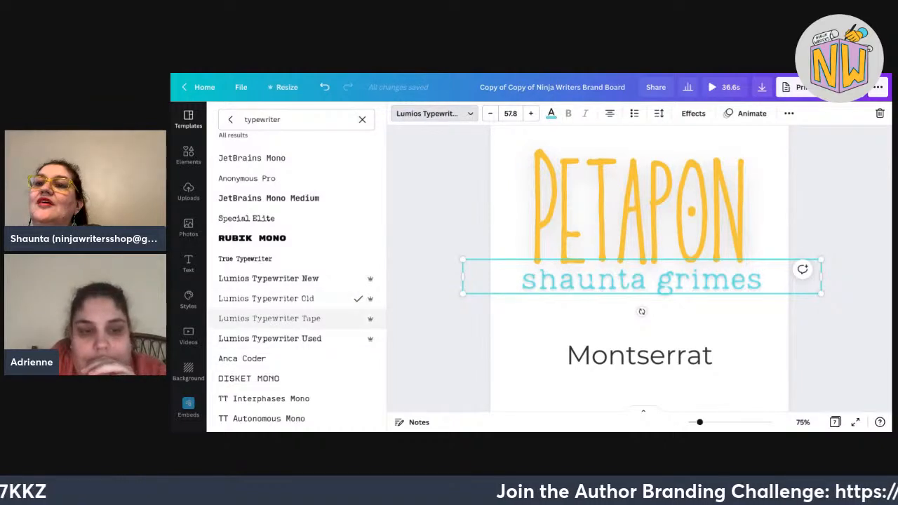
left_click(269, 338)
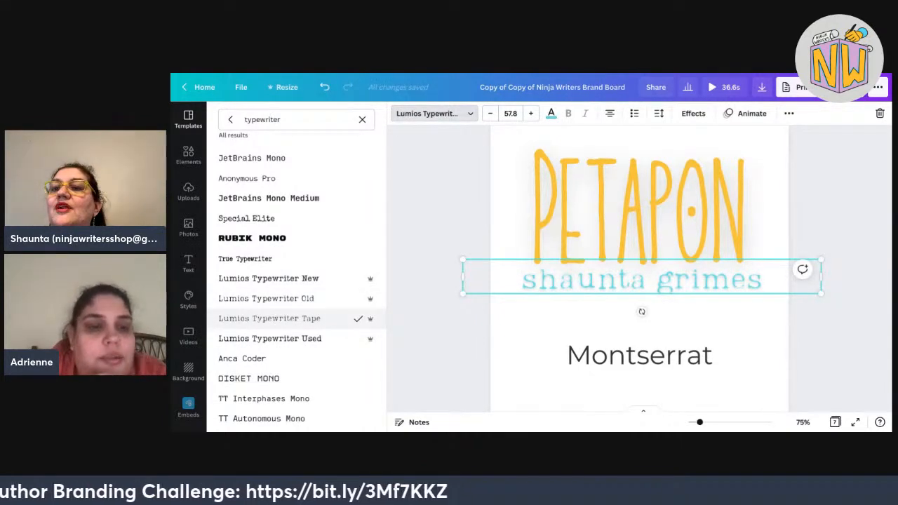
left_click(266, 298)
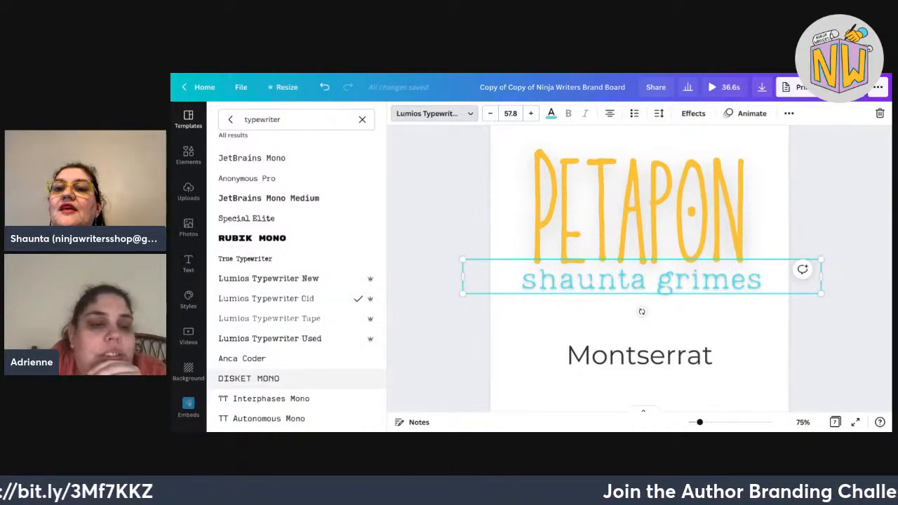
scroll(259, 369, "down", 3)
scroll(259, 365, "down", 1)
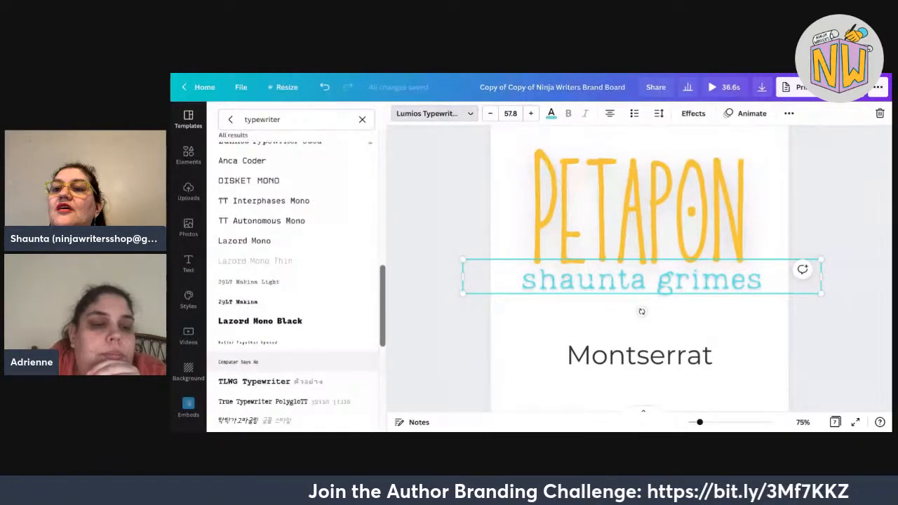
scroll(260, 365, "down", 1)
scroll(259, 354, "down", 1)
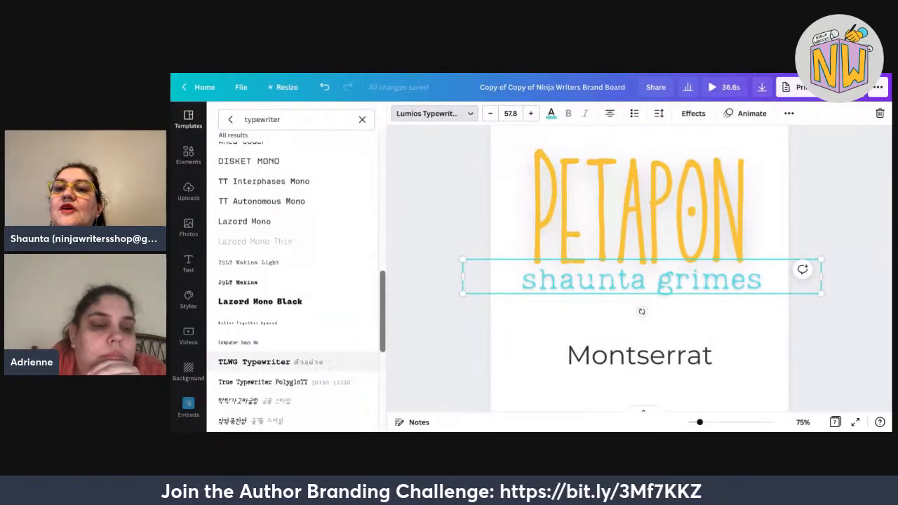
scroll(259, 365, "down", 1)
scroll(260, 365, "up", 3)
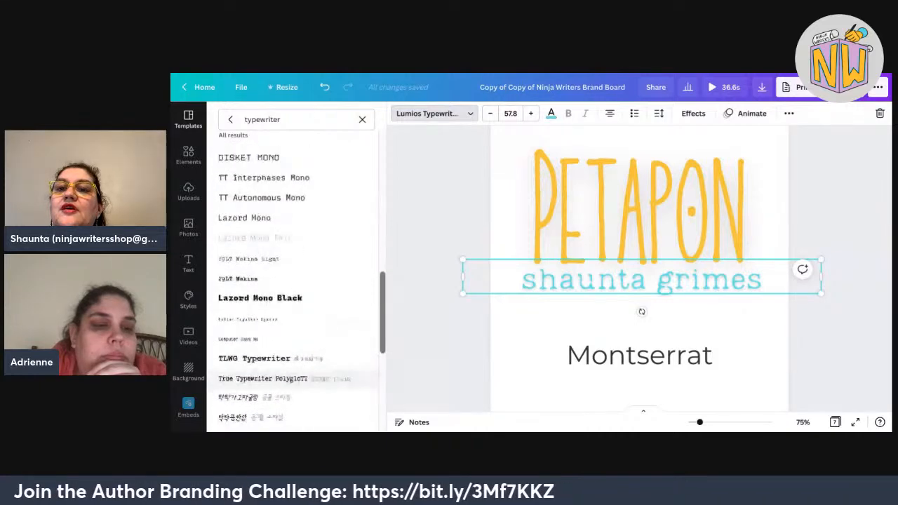
scroll(295, 382, "up", 3)
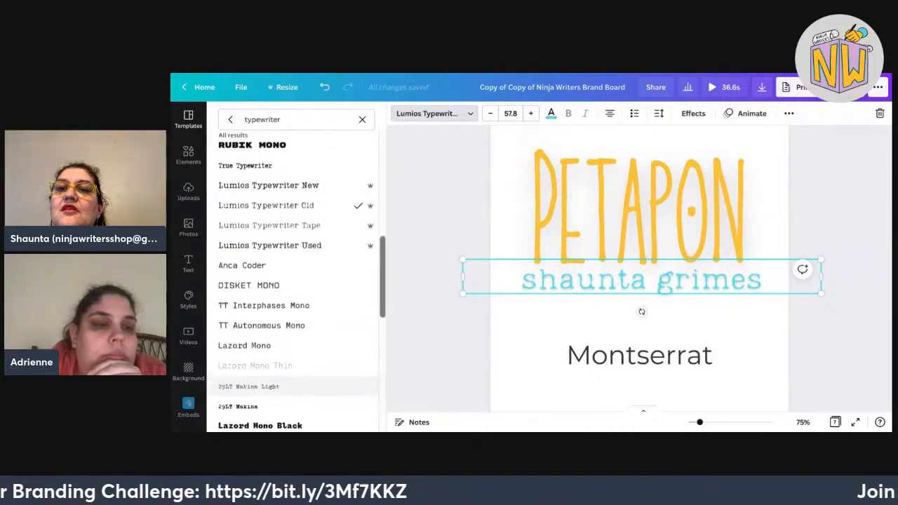
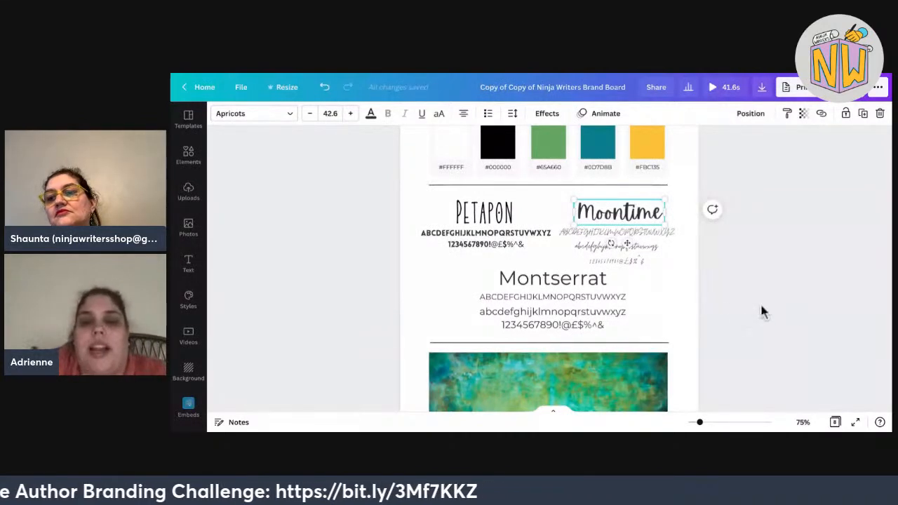
Check the Montserrat heading, then select the Lovelo alphabet text under the Petapon heading.
left_click(553, 278)
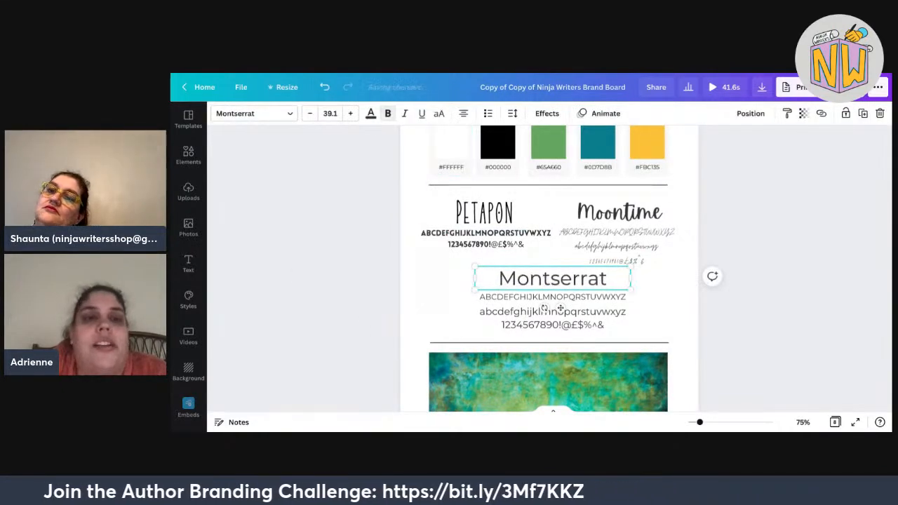
key("Escape")
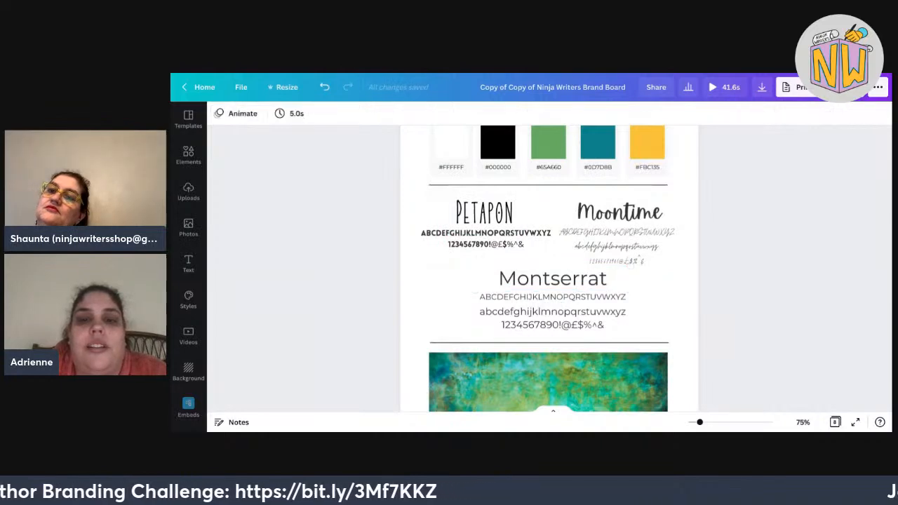
left_click(464, 192)
left_click(443, 234)
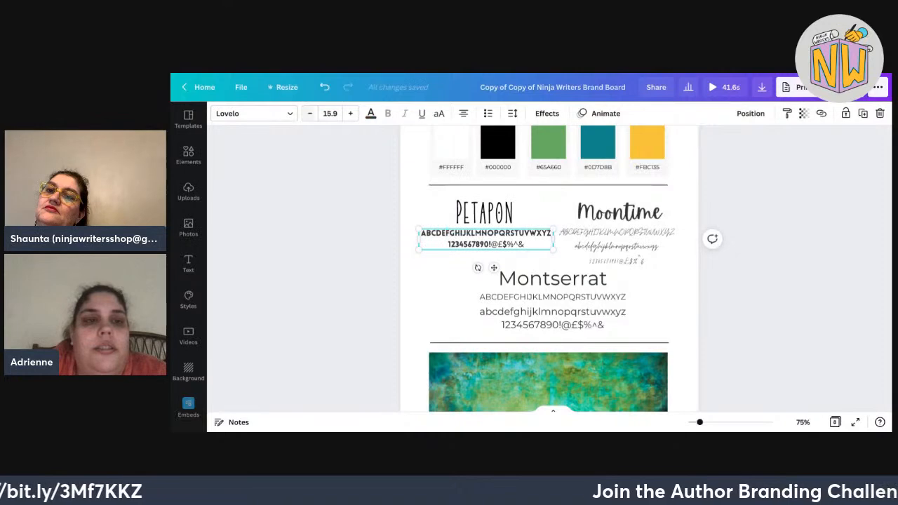
Set the alphabet sample under the Petapon heading to the Petapon font.
left_click(253, 113)
scroll(296, 255, "up", 5)
left_click(362, 119)
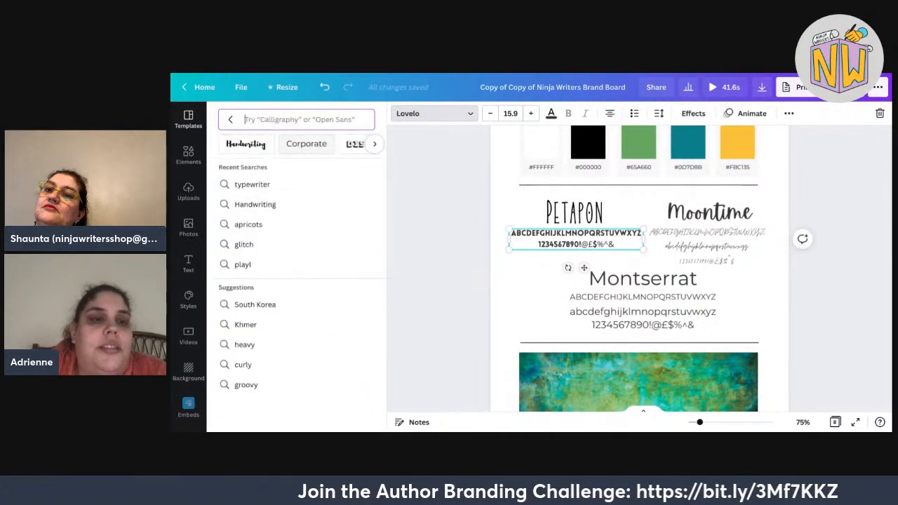
left_click(230, 120)
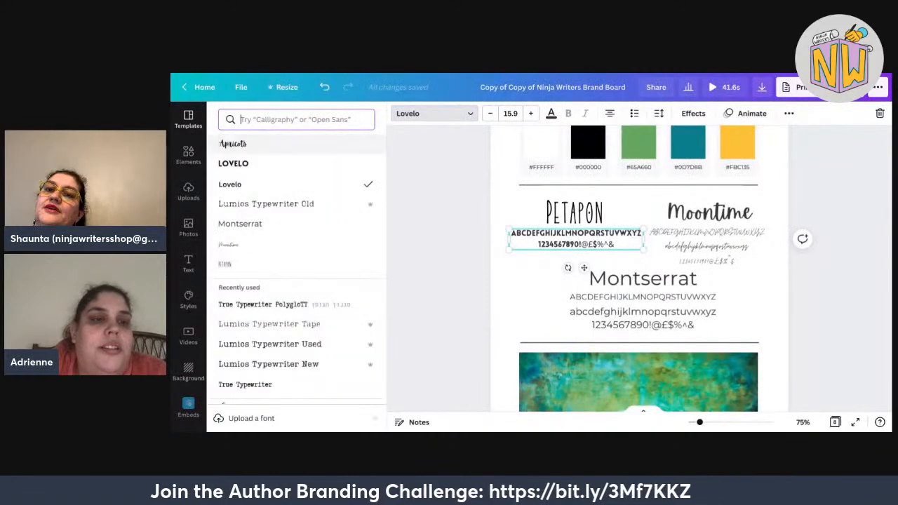
left_click(232, 264)
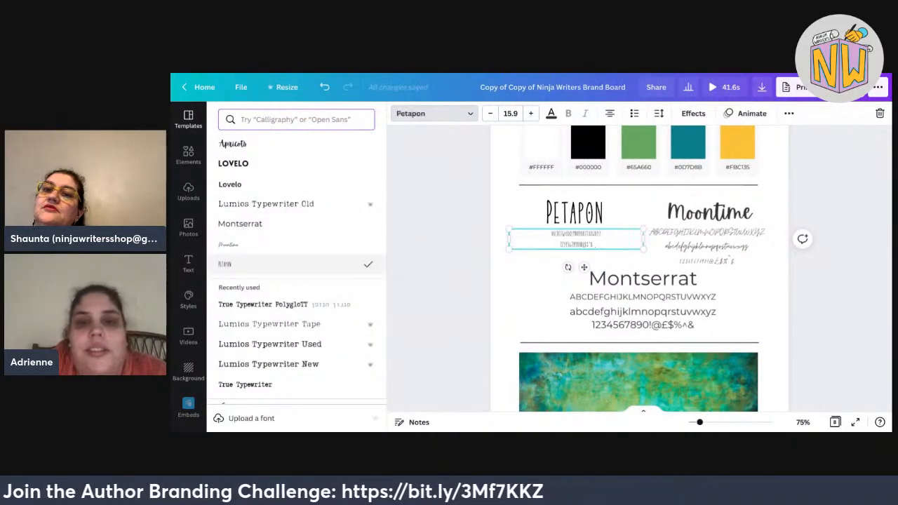
Narrow the Petapon sample, tighten line spacing to 0.97, enlarge to 38.3 and centre it under the heading.
left_click_drag(508, 240, 520, 274)
left_click_drag(581, 291, 581, 291)
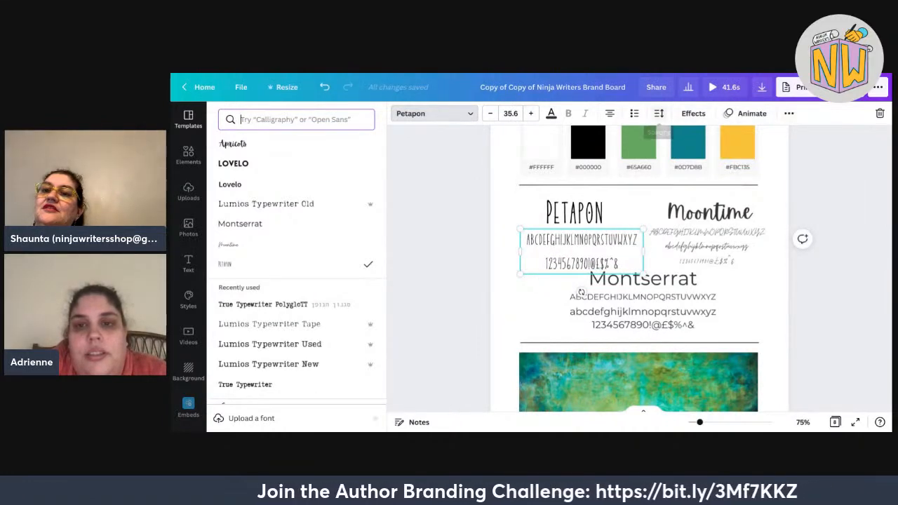
left_click(659, 113)
left_click_drag(752, 167, 737, 168)
key("Escape")
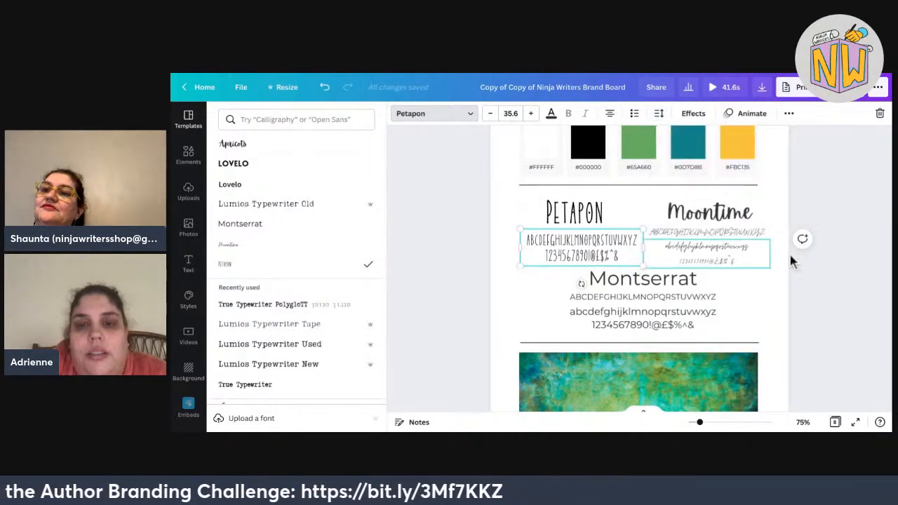
left_click_drag(629, 271, 631, 267)
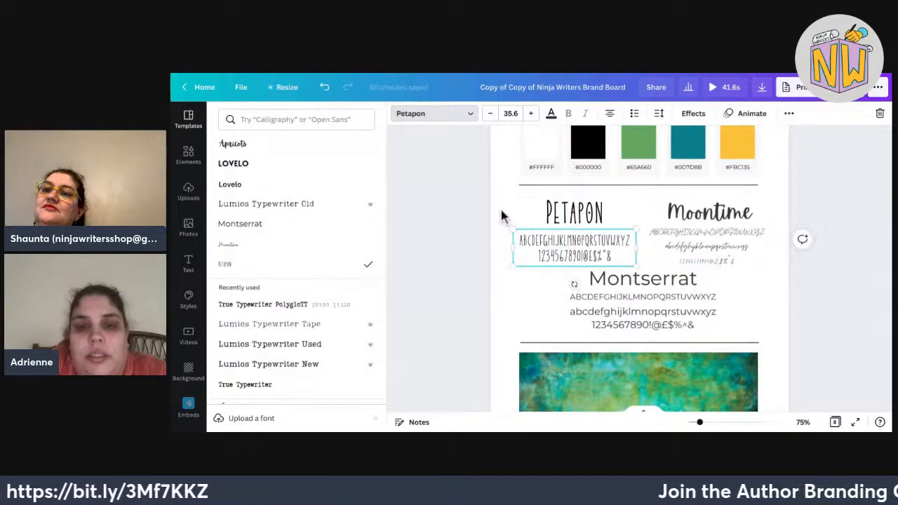
left_click_drag(513, 229, 504, 226)
left_click_drag(629, 237, 635, 241)
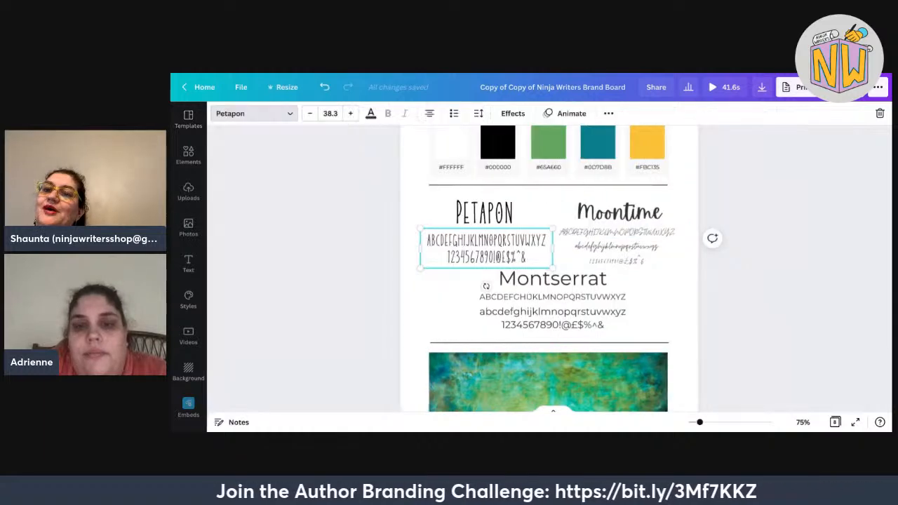
left_click(784, 177)
Change the Moontime heading's font to Lumios Typewriter Old and widen its box.
left_click(620, 212)
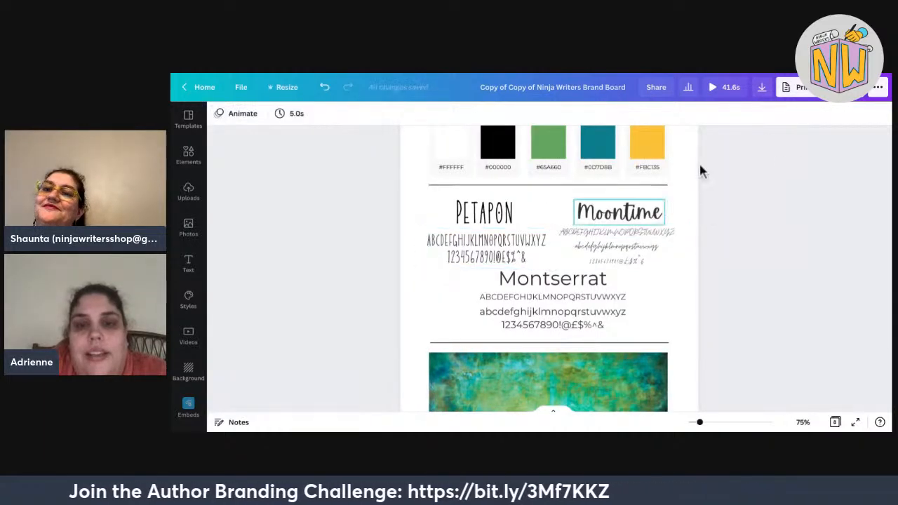
left_click(254, 113)
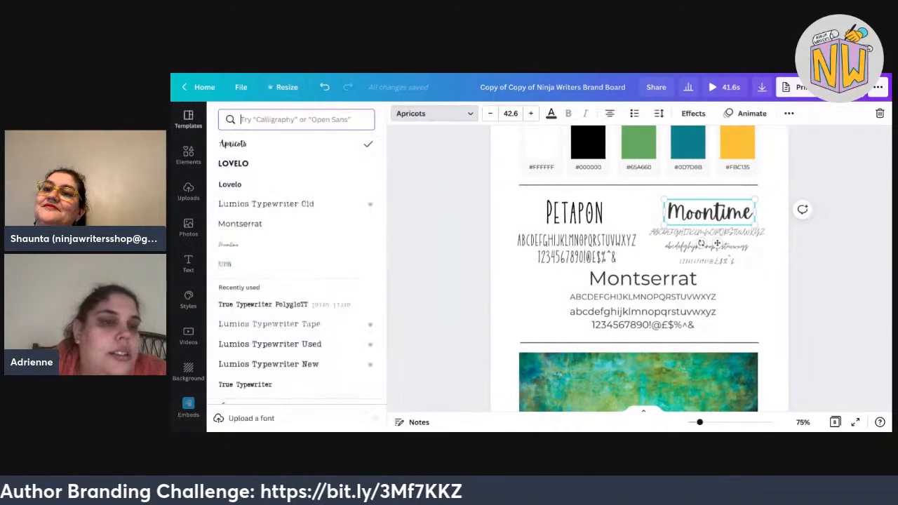
left_click(267, 204)
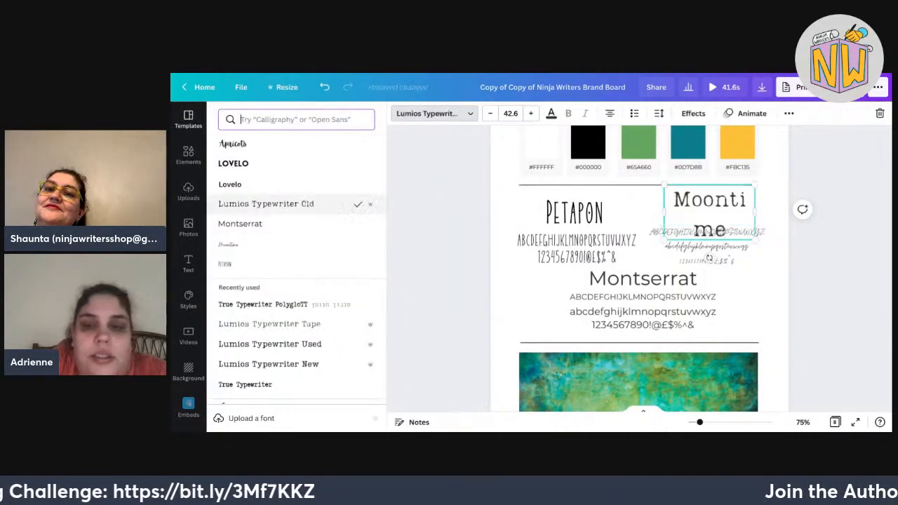
mouse_move(665, 212)
left_mouse_down()
mouse_move(627, 213)
mouse_move(672, 210)
left_mouse_up()
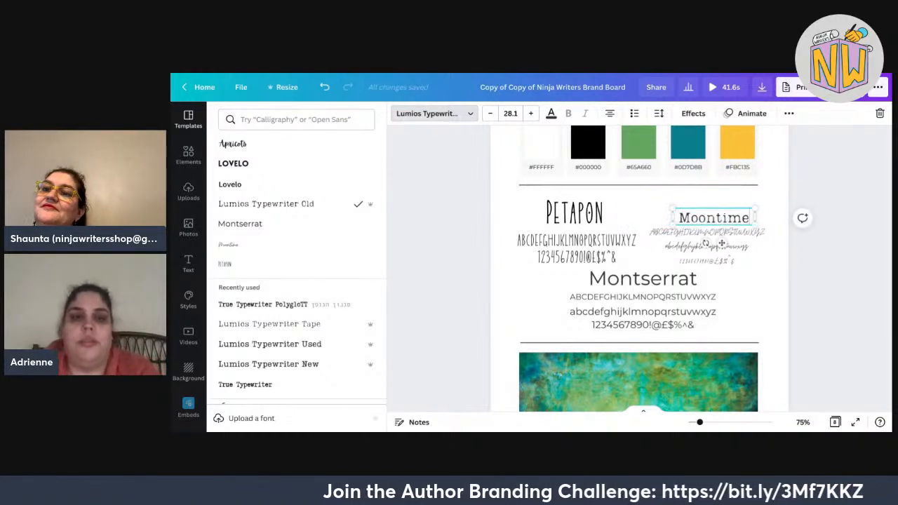
Retype the heading as 'Lumios Typewriter old', widening the box so the words fit.
left_click_drag(750, 218, 692, 218)
type("L")
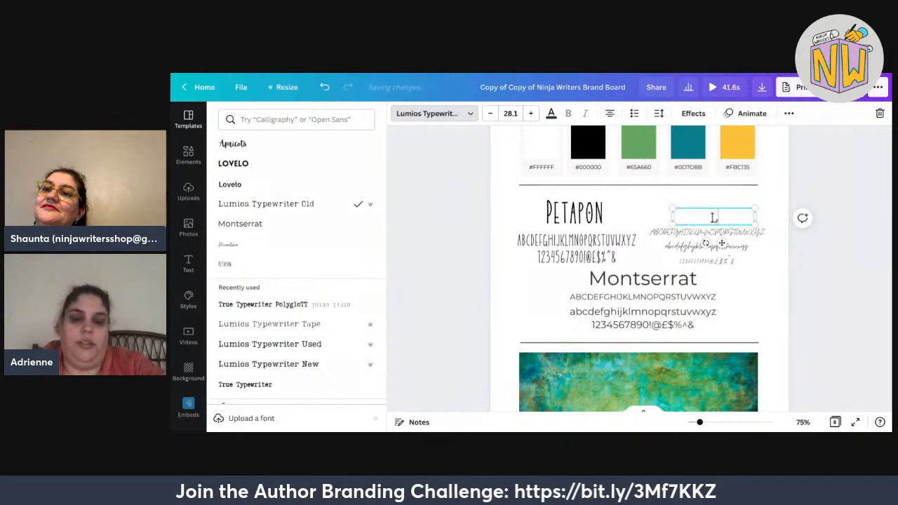
type("umios T")
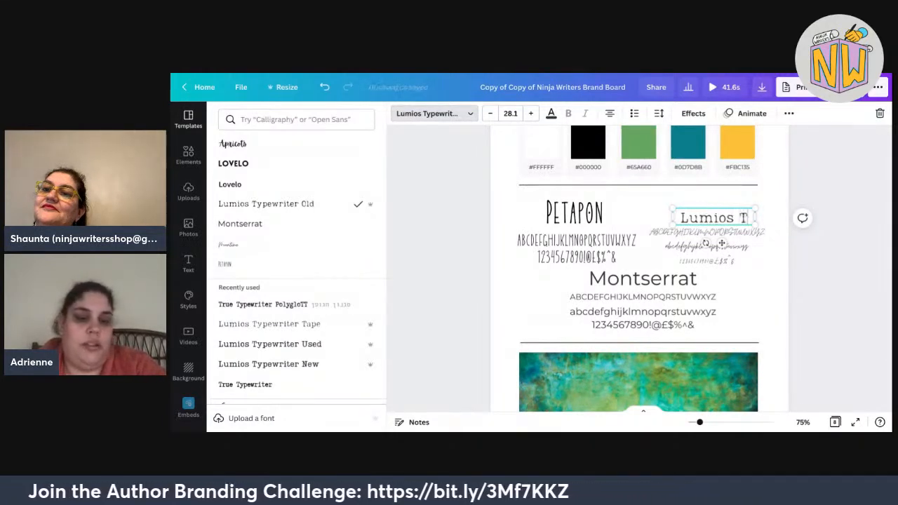
type("ypewrite")
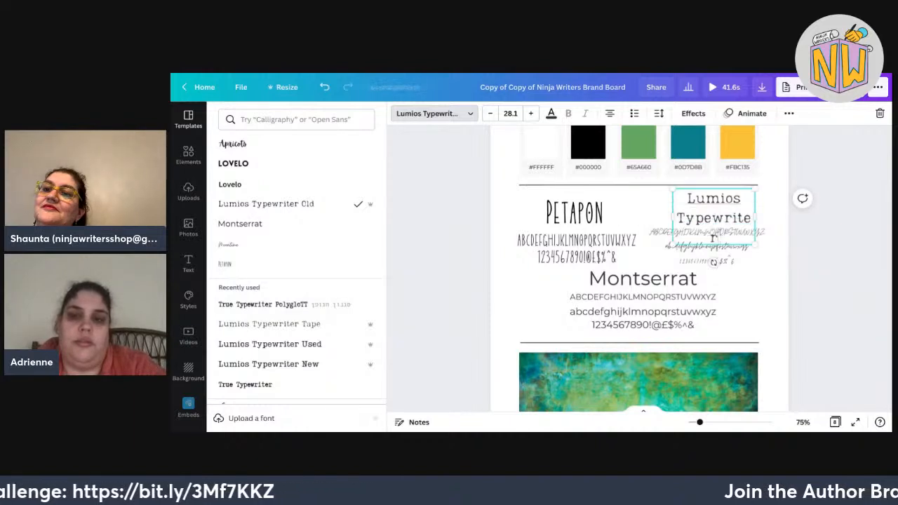
type("r")
key("BackSpace")
type("r")
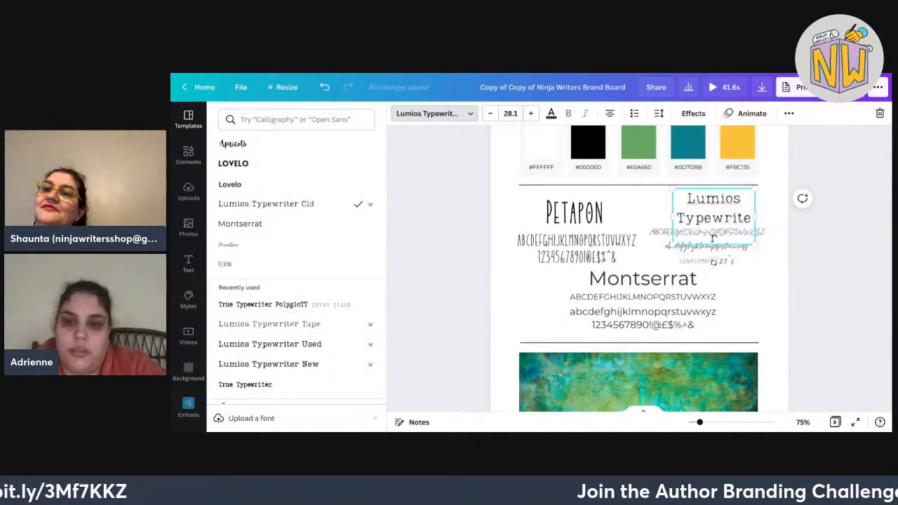
left_click_drag(755, 217, 760, 217)
type("old")
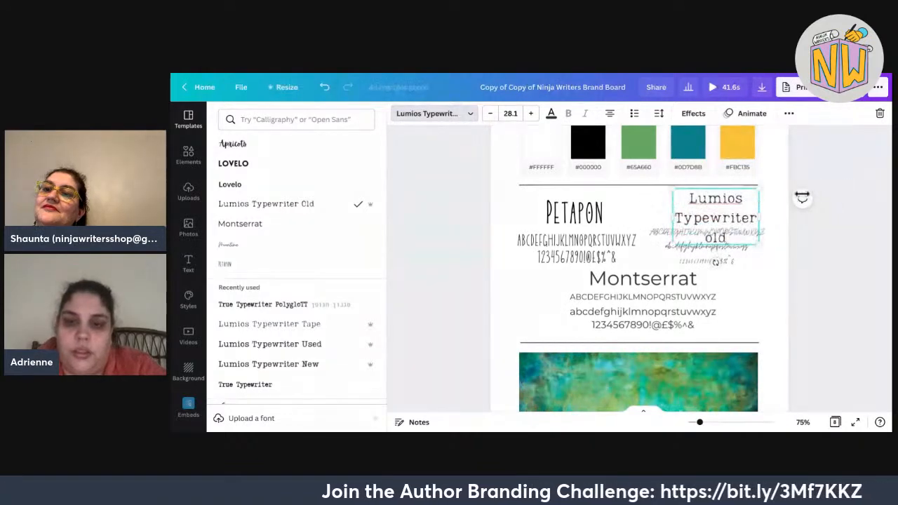
left_click_drag(690, 199, 816, 187)
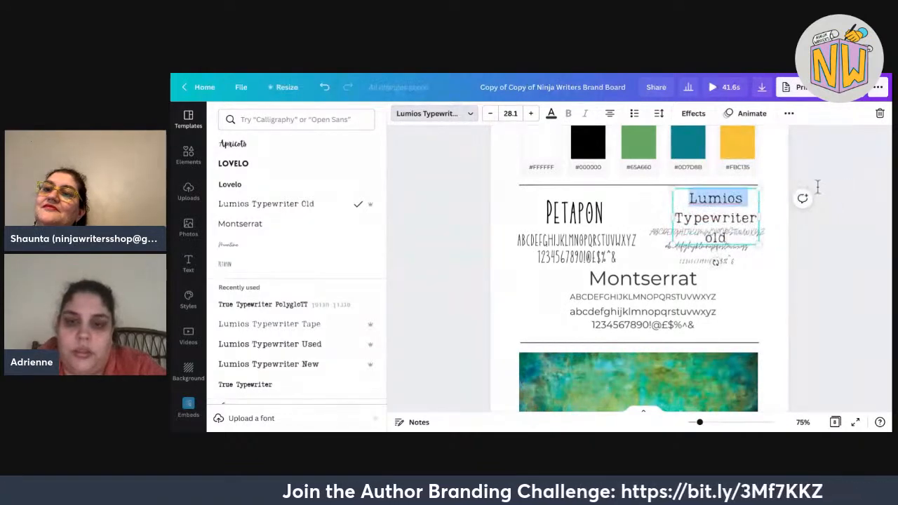
left_click_drag(673, 217, 647, 217)
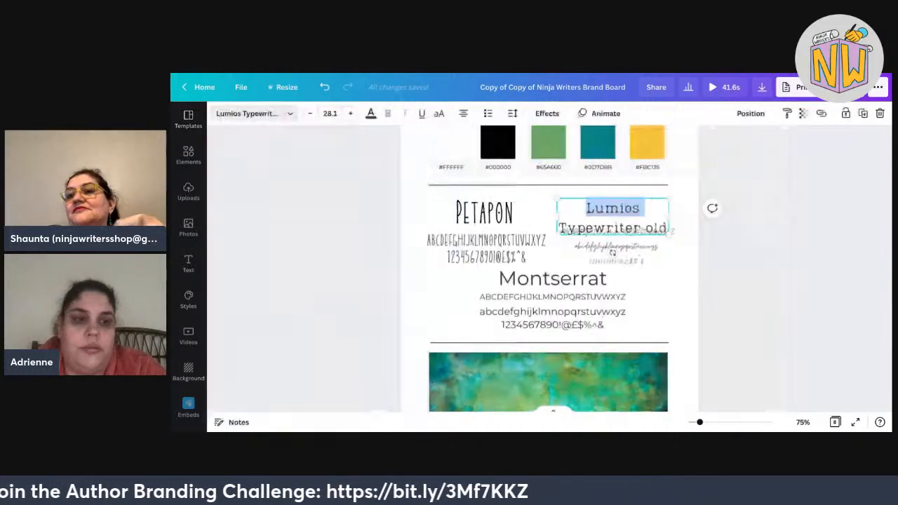
Move the Lumios heading up slightly and tighten its line spacing.
left_click(882, 157)
left_click_drag(613, 216, 613, 209)
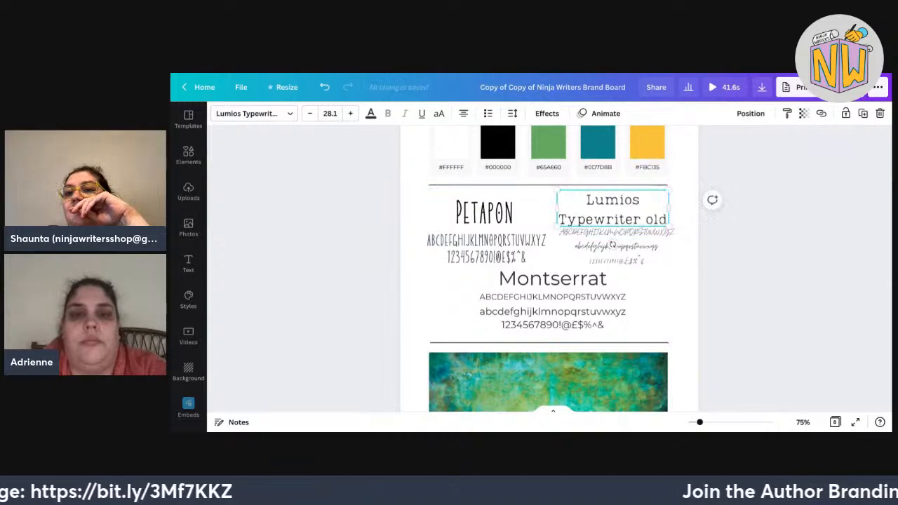
left_click_drag(606, 168, 594, 168)
key("Escape")
left_click(812, 249)
left_click(632, 249)
Set the uppercase and lowercase alphabet lines to Lumios Typewriter Old, resizing them to fit.
left_click(631, 232)
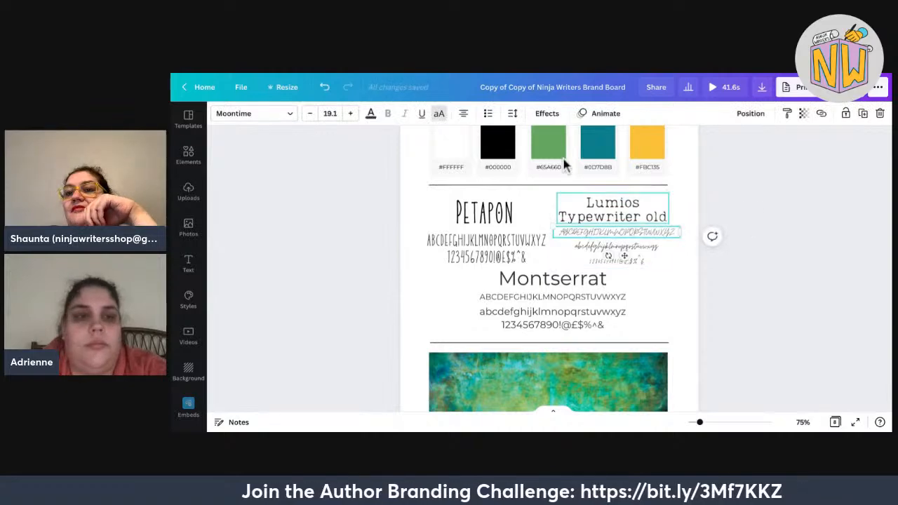
left_click(255, 113)
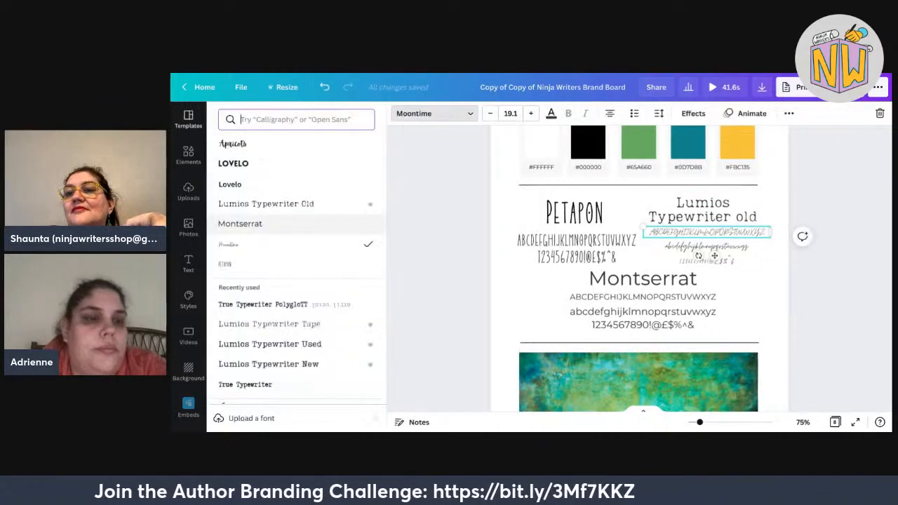
left_click(266, 204)
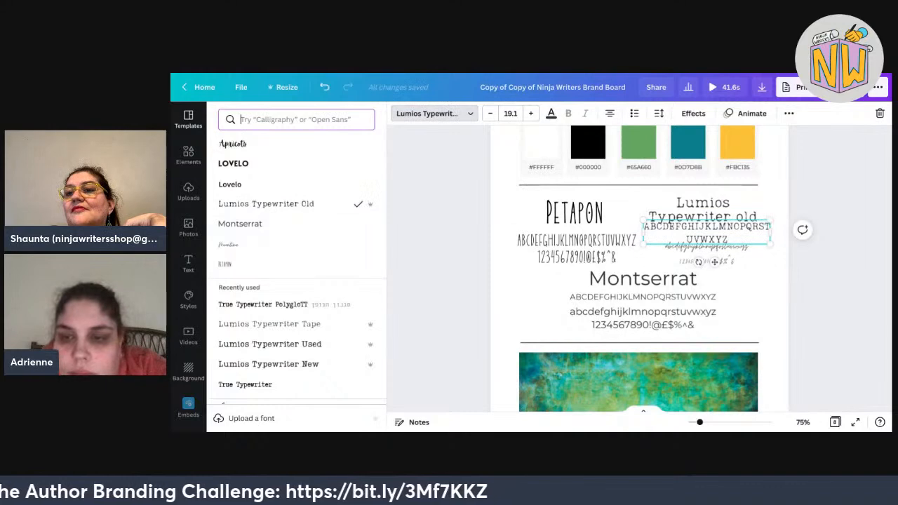
mouse_move(770, 234)
left_mouse_down()
mouse_move(841, 234)
mouse_move(784, 237)
left_mouse_up()
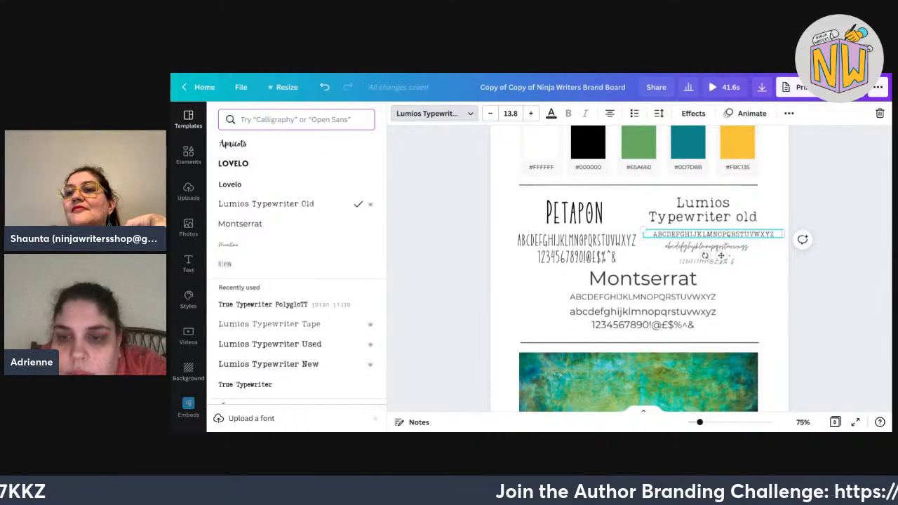
left_click_drag(722, 256, 714, 258)
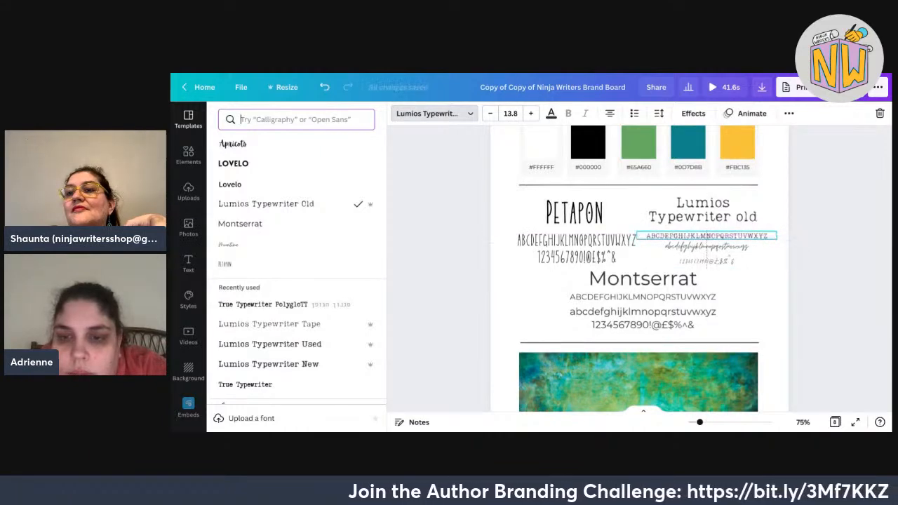
left_click(707, 254)
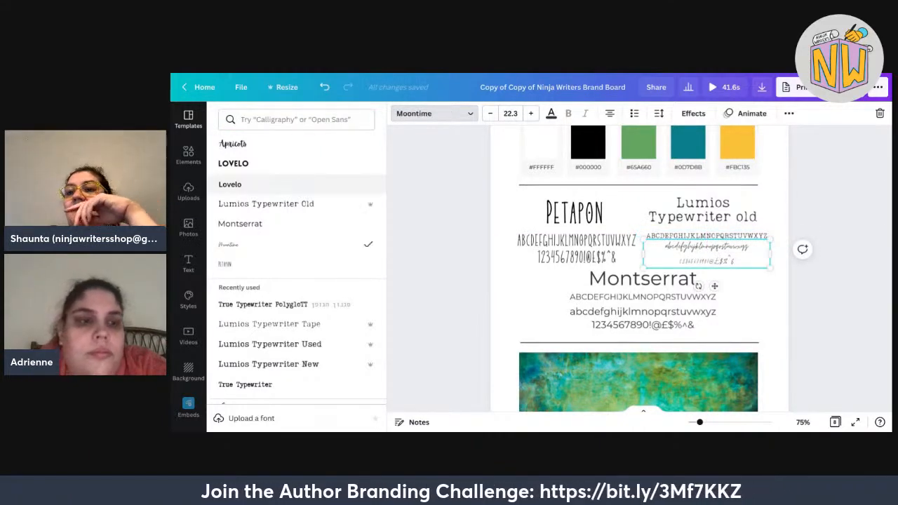
left_click(266, 204)
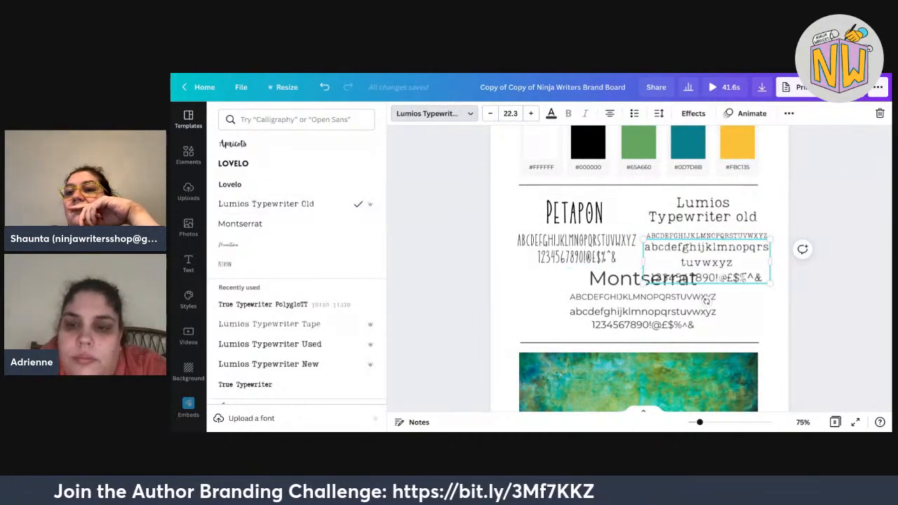
left_click_drag(770, 282, 746, 267)
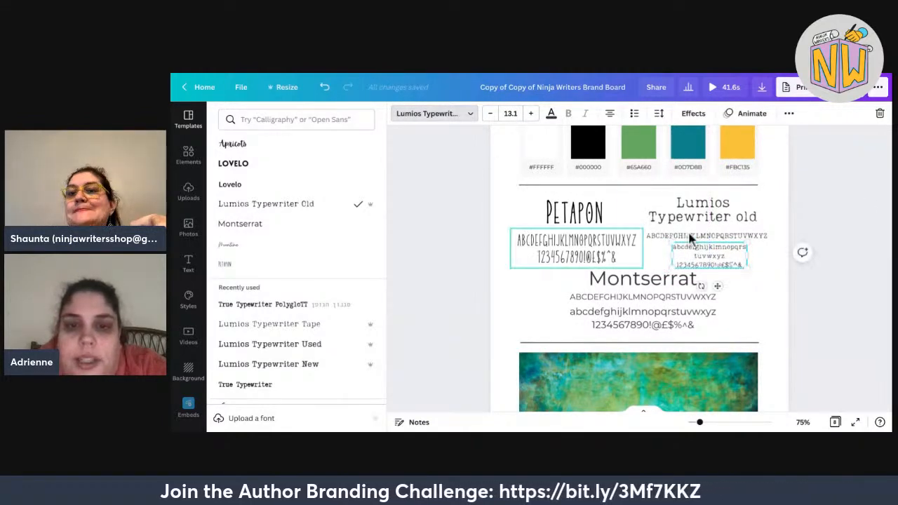
key("Escape")
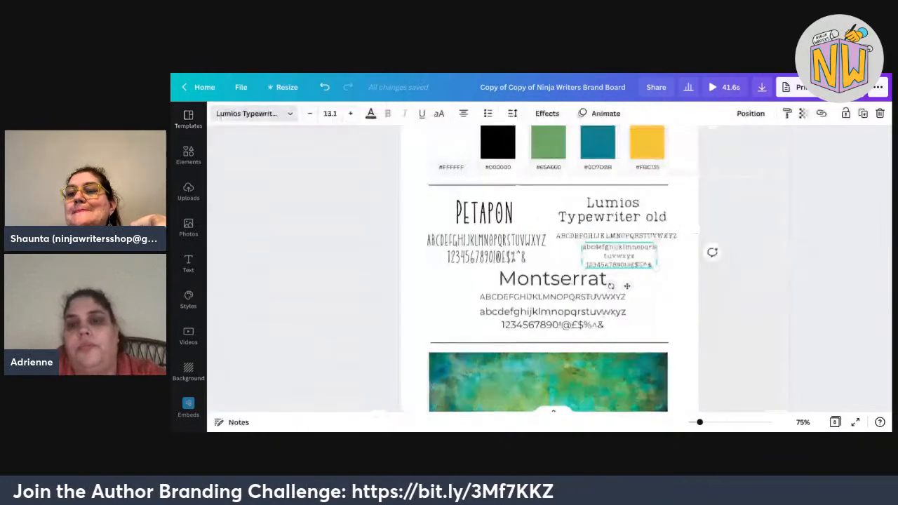
Nudge the Lumios alphabet sample boxes together up and slightly right.
left_click_drag(756, 278, 547, 230)
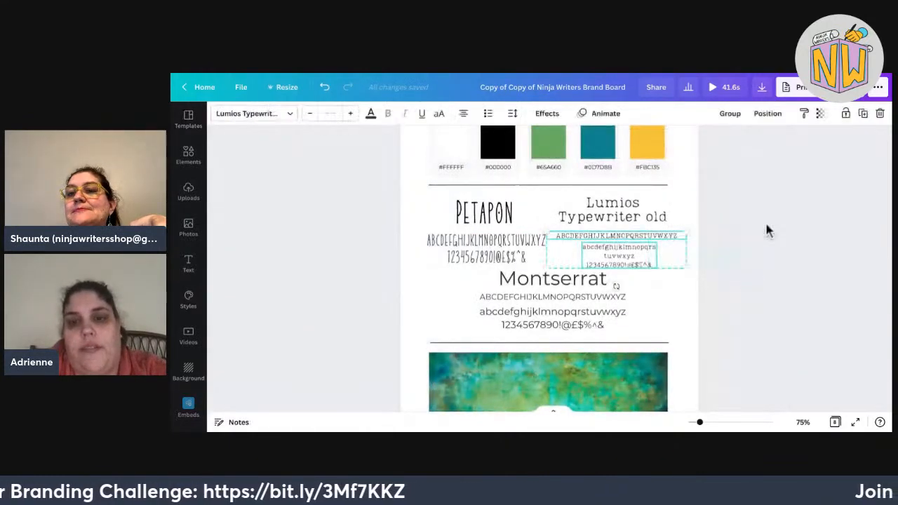
key("Up")
key("Up")
key("Up")
key("Up")
key("Right")
key("Right")
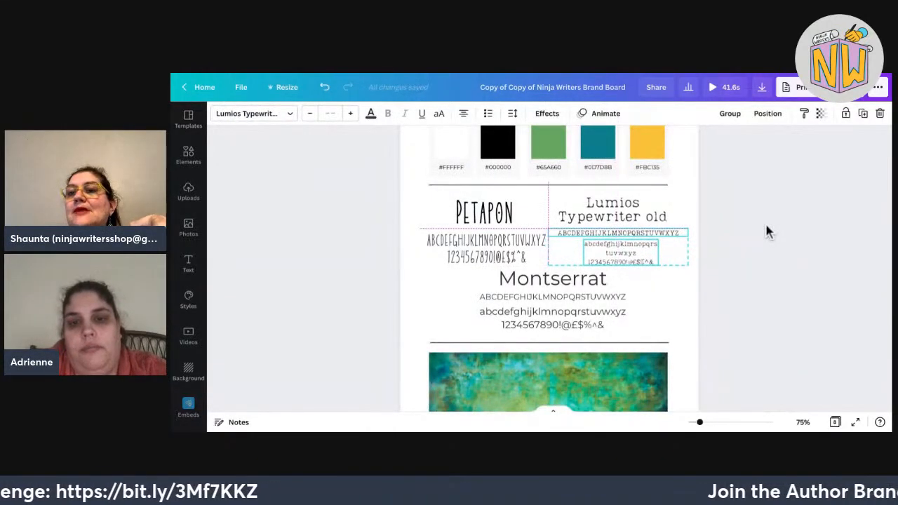
left_click(765, 223)
Nudge the 'Lumios Typewriter old' title into alignment above its alphabet sample.
left_click(613, 210)
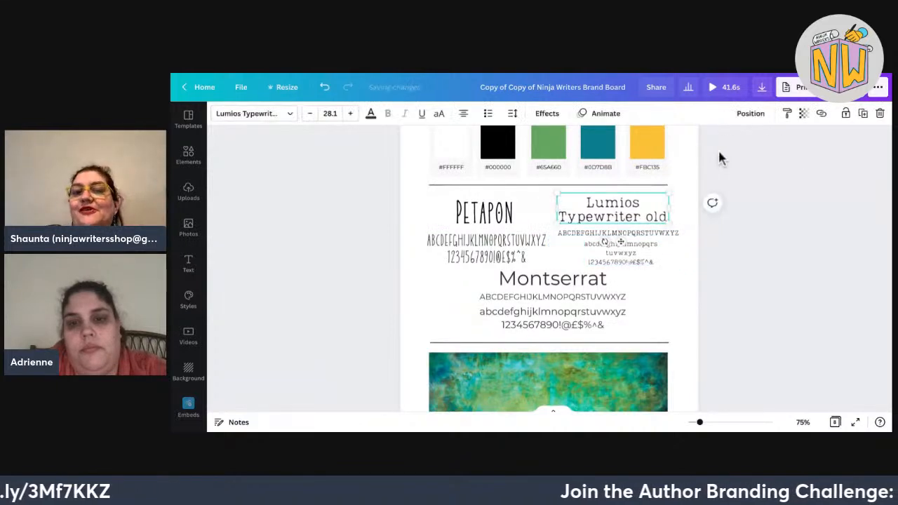
key("Right")
key("Right")
key("Up")
key("Down")
key("Up")
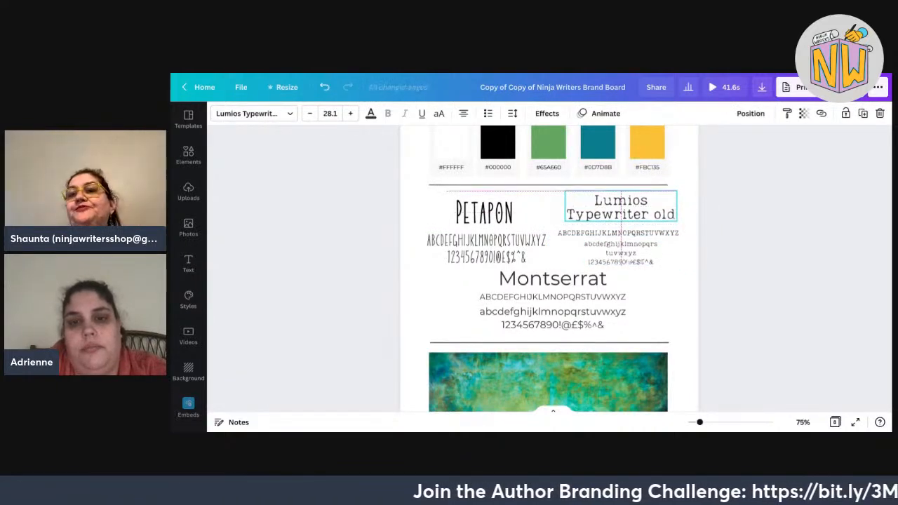
left_click(709, 207)
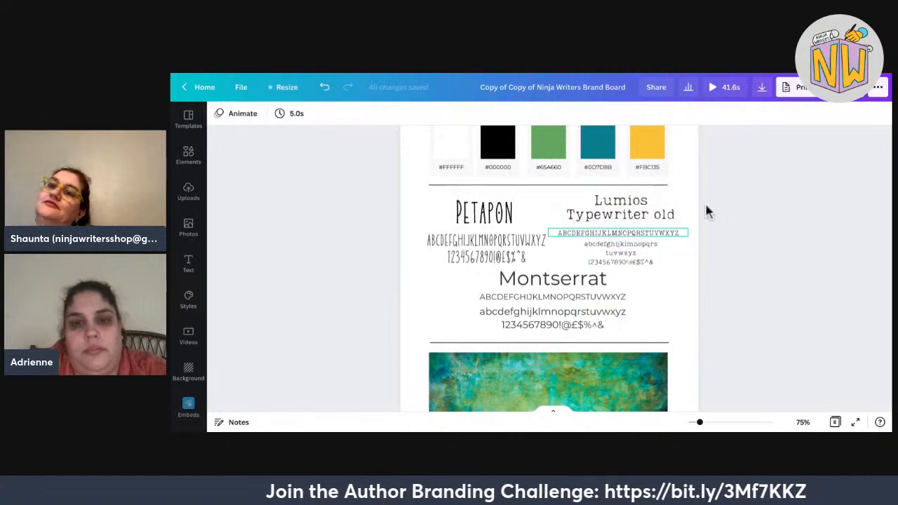
left_click(621, 209)
key("Left")
key("Down")
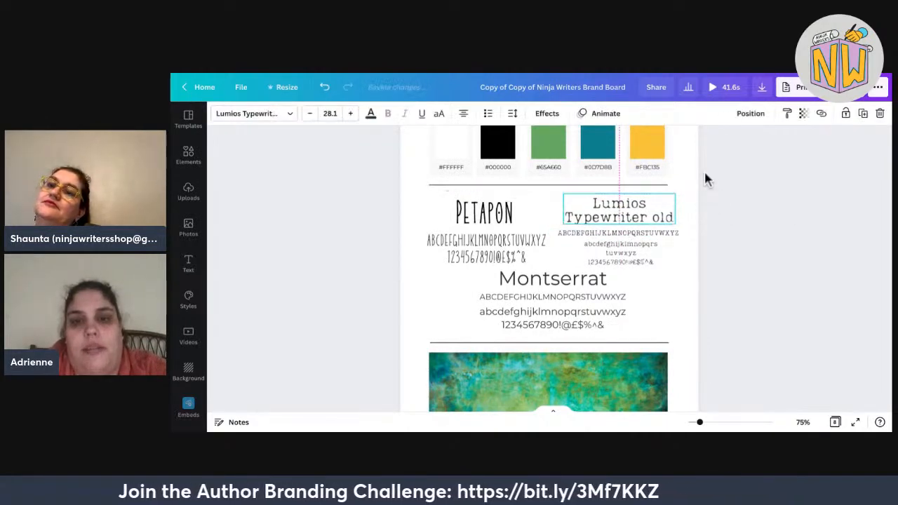
left_click(709, 210)
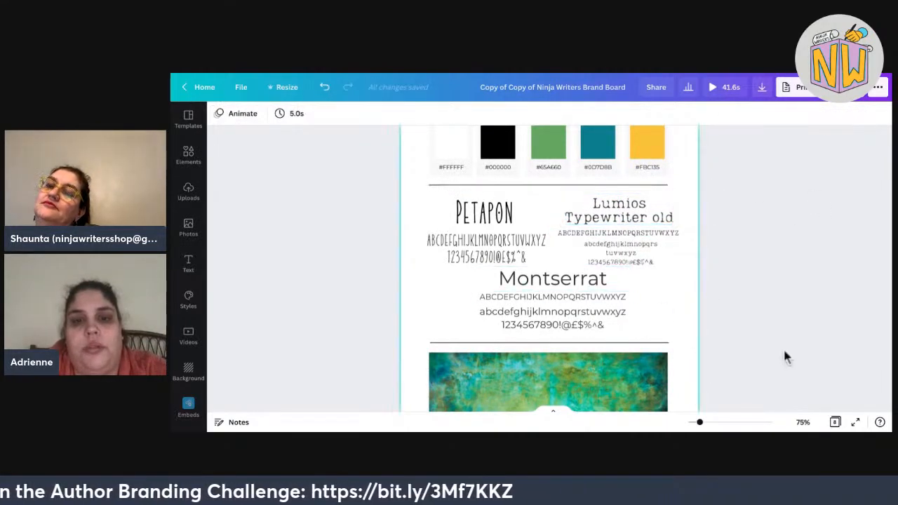
Shrink the Montserrat sample block slightly and centre it on the page guide.
left_click_drag(746, 334, 472, 265)
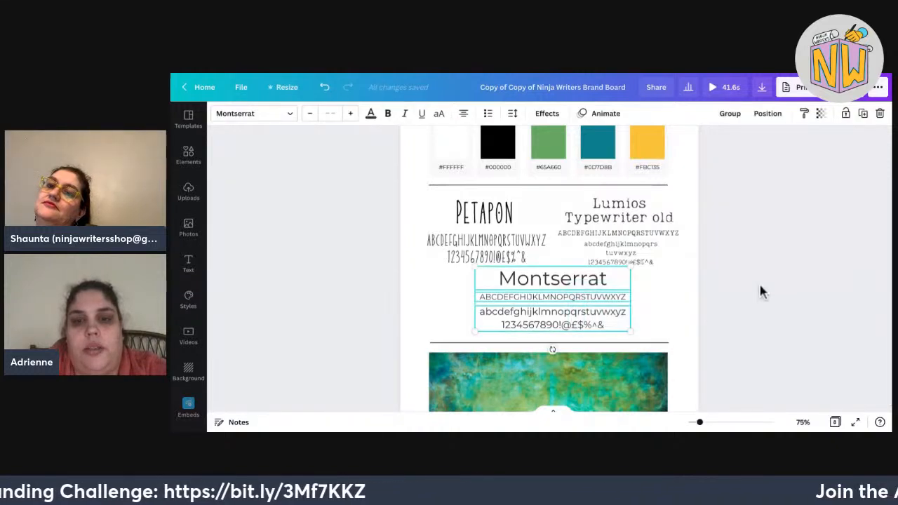
left_click_drag(631, 267, 615, 275)
left_click_drag(545, 302, 553, 302)
key("Left")
key("Left")
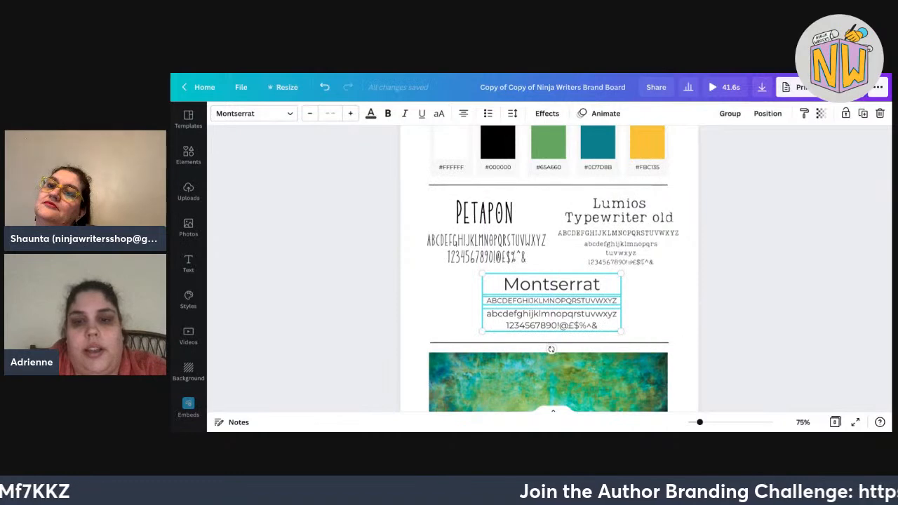
left_click(682, 339)
On the PETAPON logo page, move the Montserrat text up beneath the green author-name line.
scroll(682, 339, "down", 3)
scroll(549, 267, "down", 10)
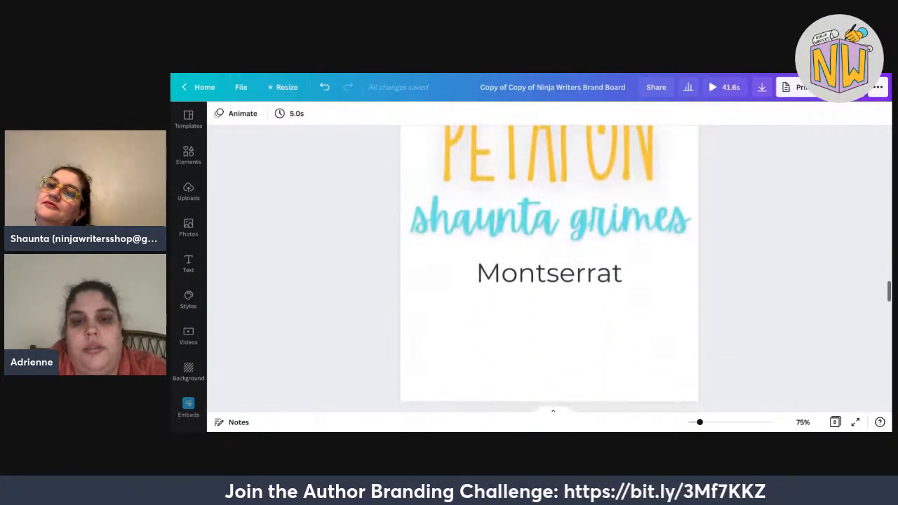
scroll(549, 267, "up", 1)
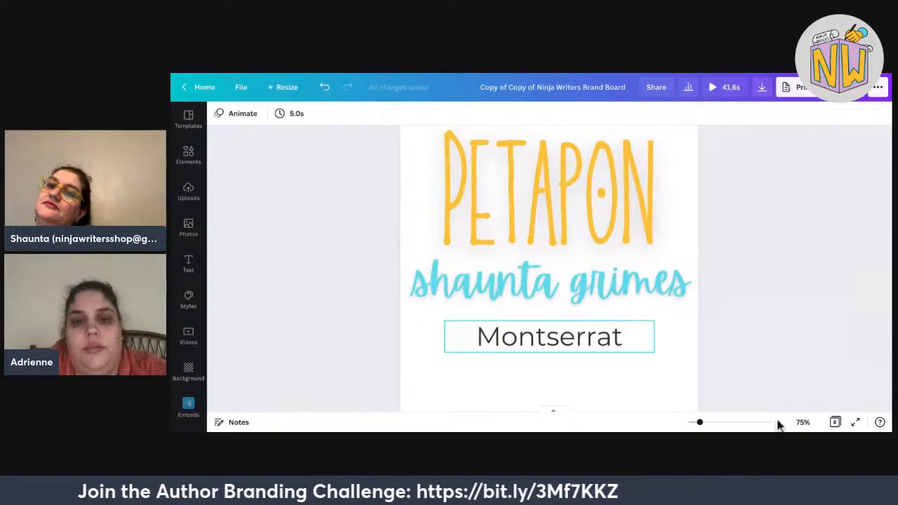
scroll(774, 424, "down", 5)
scroll(772, 427, "up", 1)
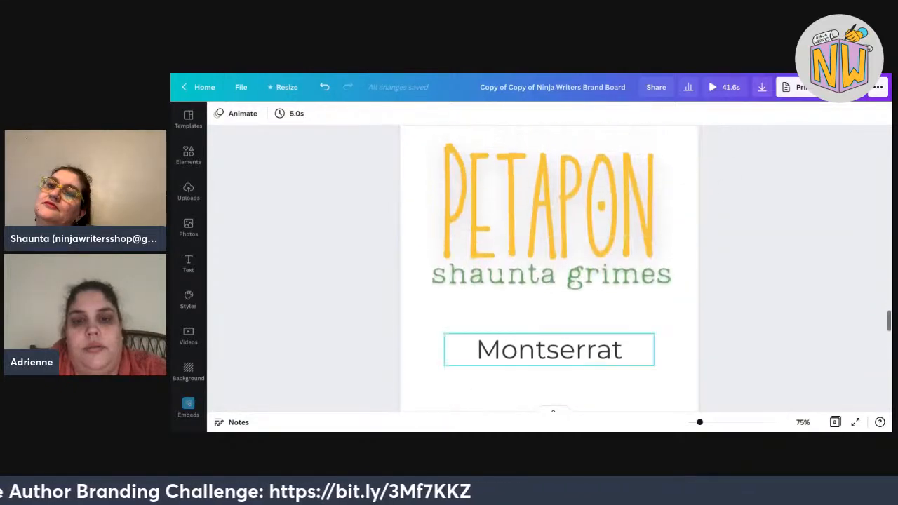
left_click(549, 349)
left_click_drag(550, 349, 550, 312)
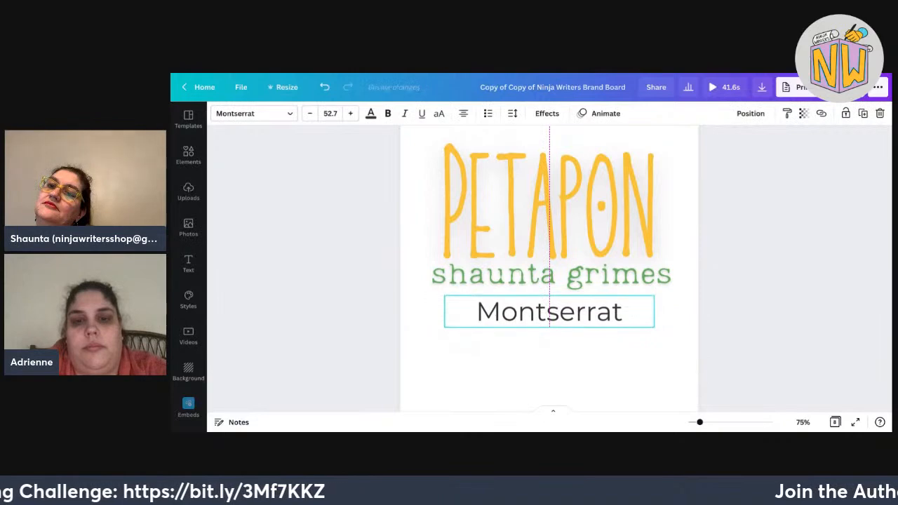
left_click(711, 306)
Check the green author-name line, then scroll back through the pages to the brand board.
scroll(549, 269, "up", 1)
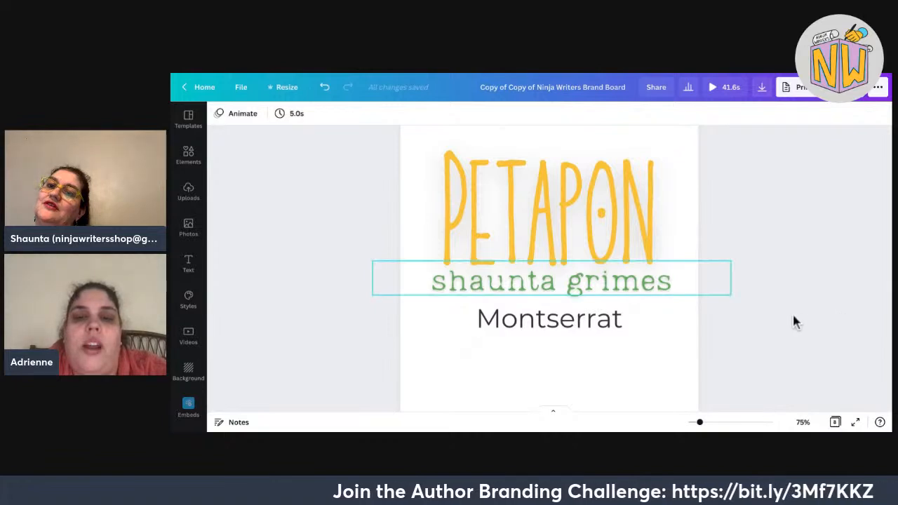
left_click(619, 281)
double_click(619, 281)
left_click(681, 171)
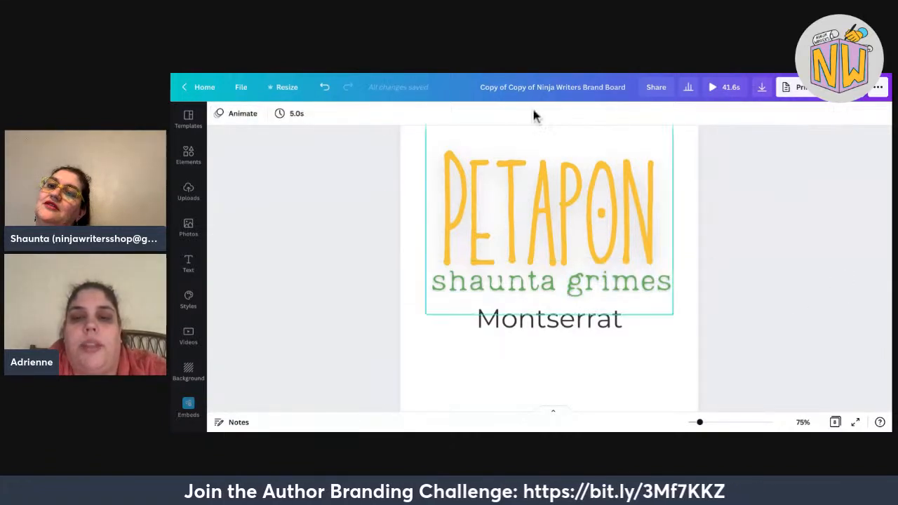
scroll(881, 242, "up", 5)
scroll(881, 242, "up", 1)
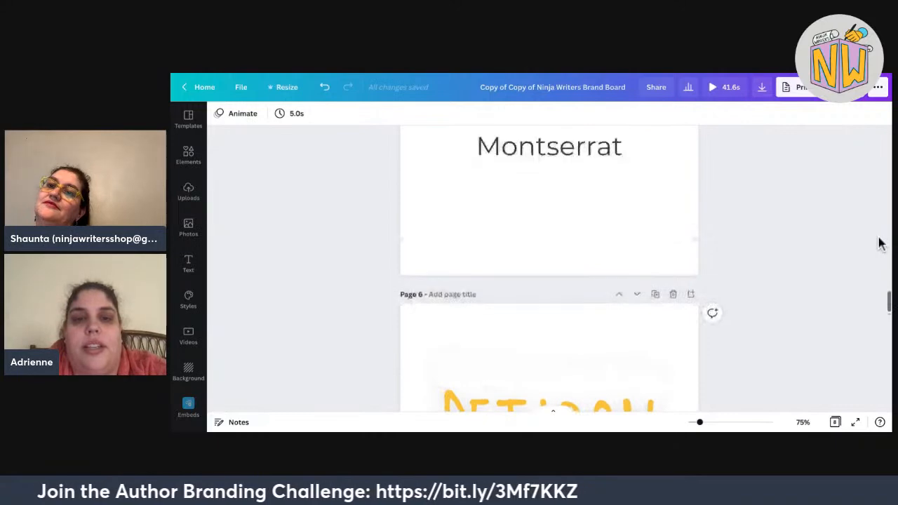
scroll(881, 242, "down", 4)
scroll(880, 242, "down", 1)
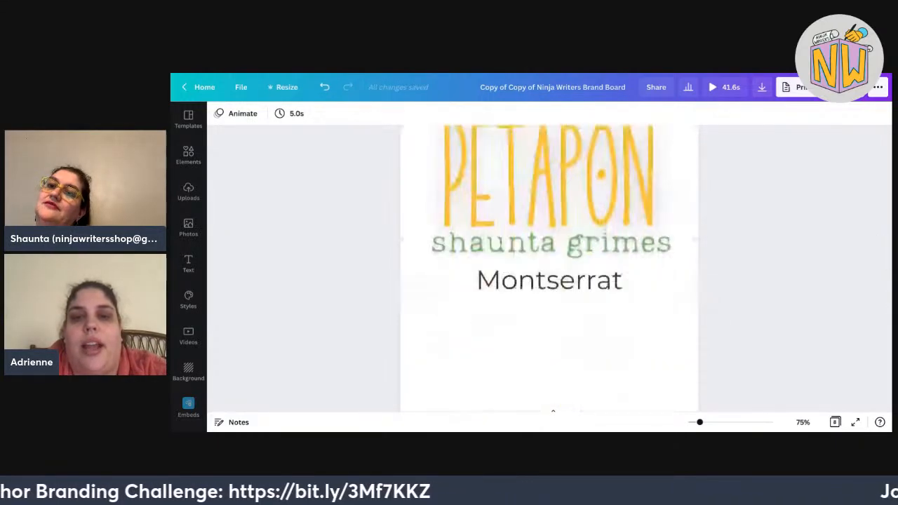
scroll(881, 242, "up", 2)
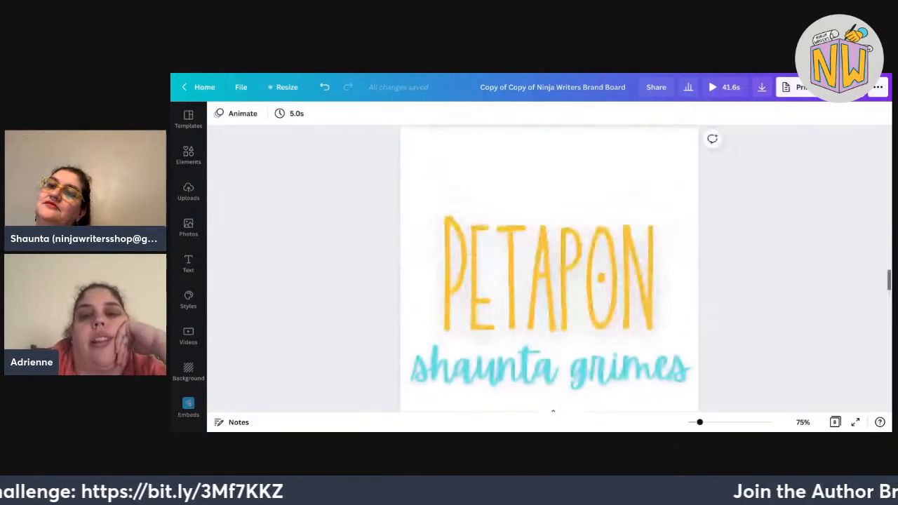
scroll(881, 242, "down", 5)
scroll(549, 267, "up", 10)
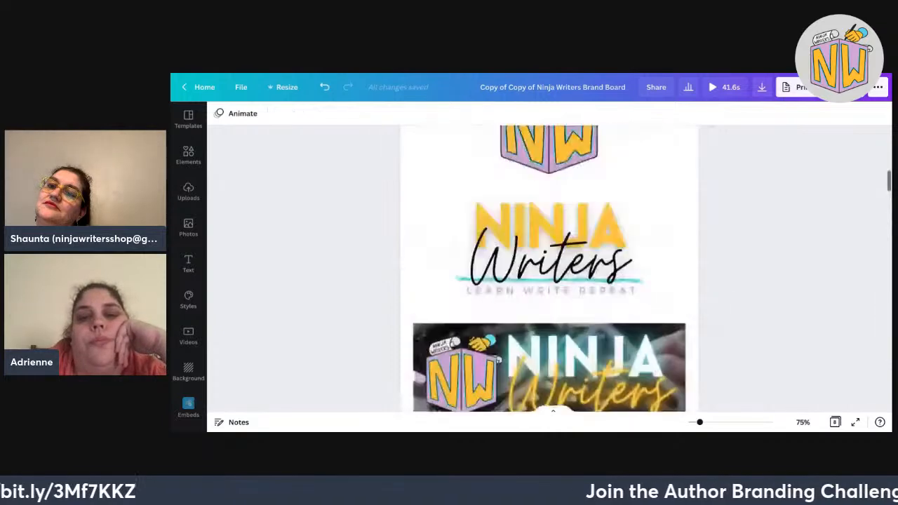
scroll(550, 267, "down", 10)
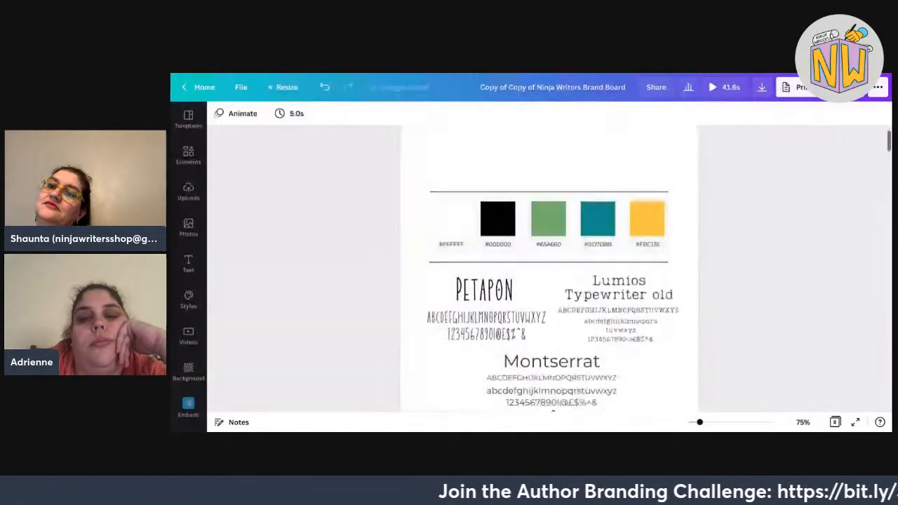
scroll(550, 267, "up", 2)
scroll(550, 267, "down", 4)
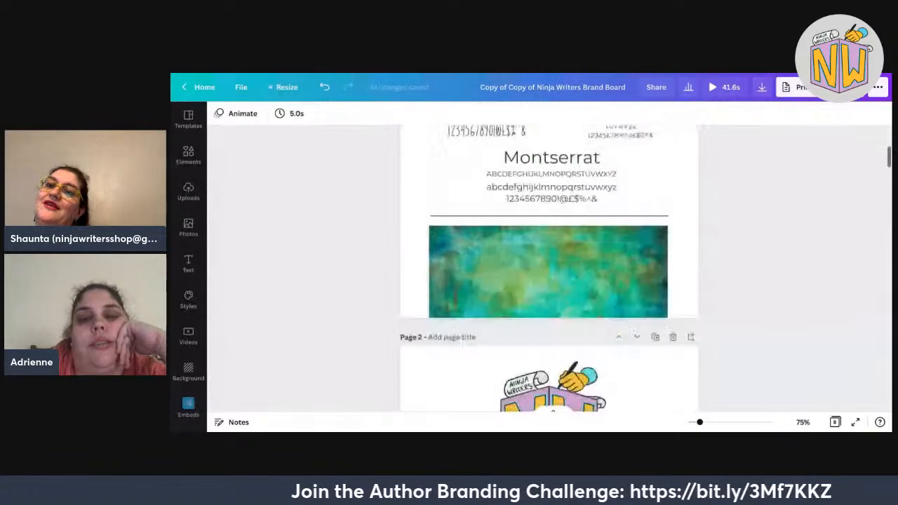
scroll(549, 266, "up", 2)
scroll(550, 267, "up", 2)
scroll(550, 267, "down", 4)
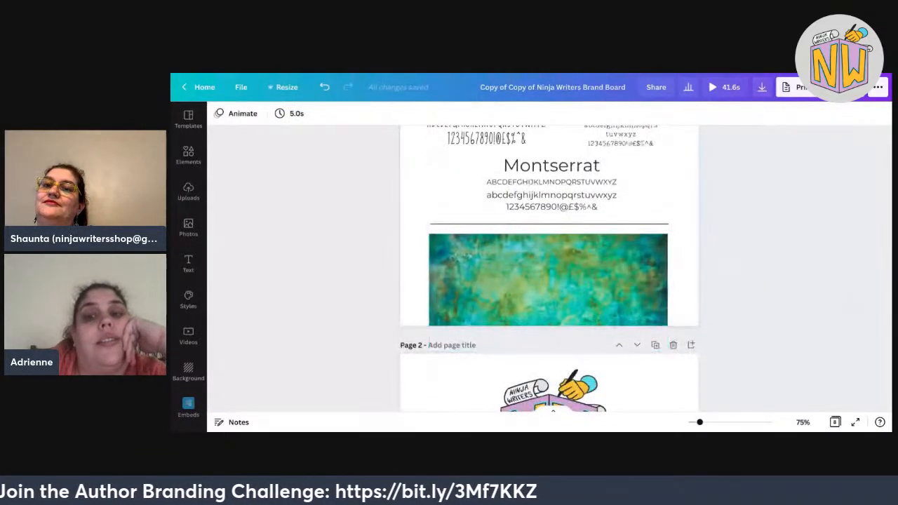
Shrink the green texture banner to a roughly 4.5 by 5.4 swatch and nudge it into place at the left.
scroll(698, 311, "up", 1)
left_click(632, 336)
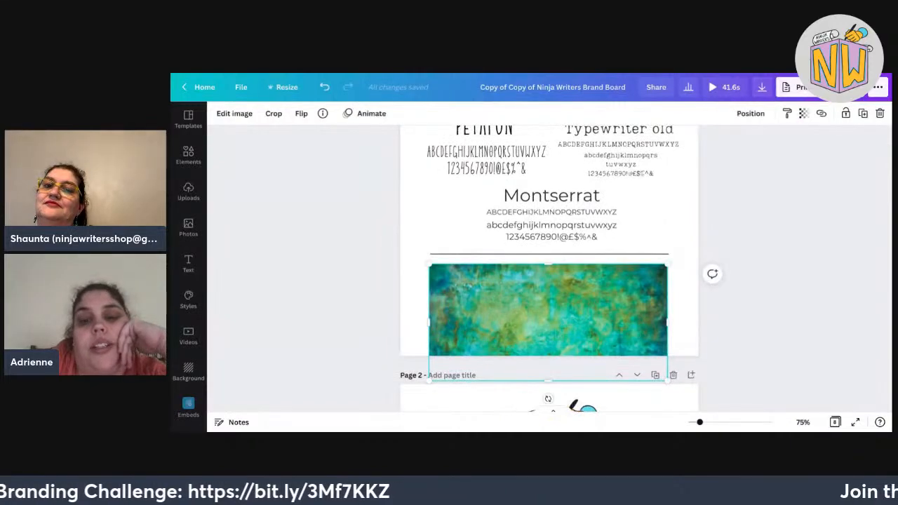
left_click_drag(548, 381, 548, 334)
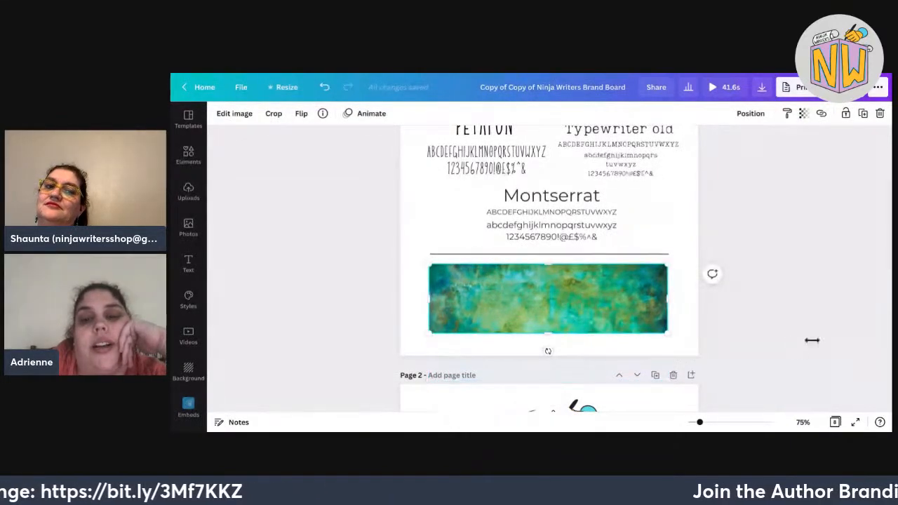
left_click_drag(668, 298, 447, 309)
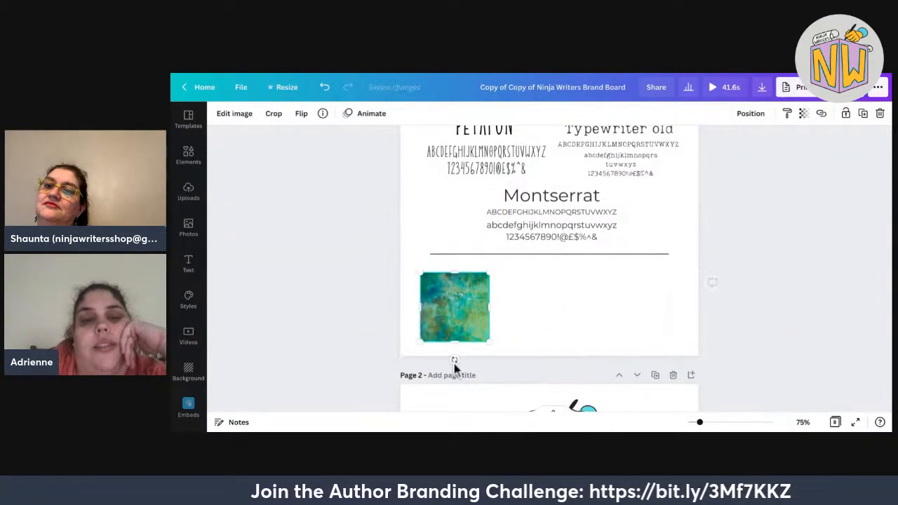
left_click_drag(456, 362, 451, 338)
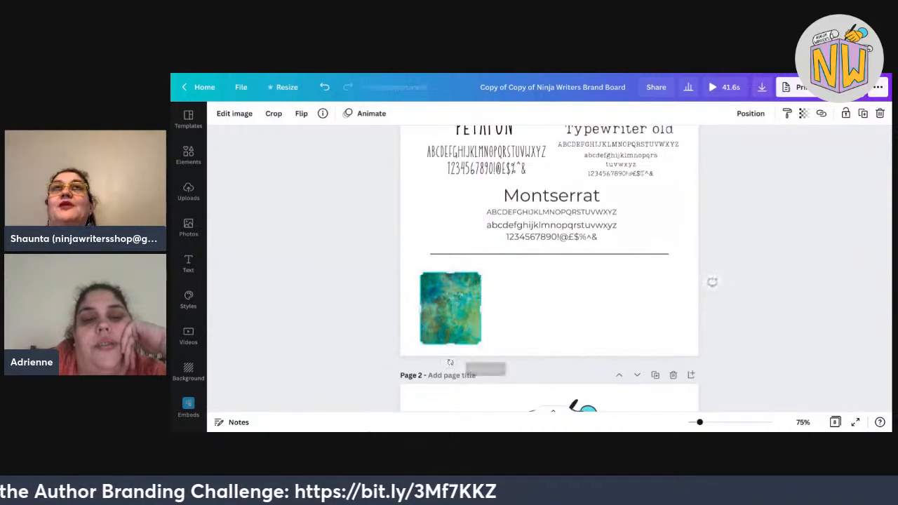
key("Up")
key("Up")
key("Up")
key("Down")
key("Down")
key("Up")
key("Up")
key("Left")
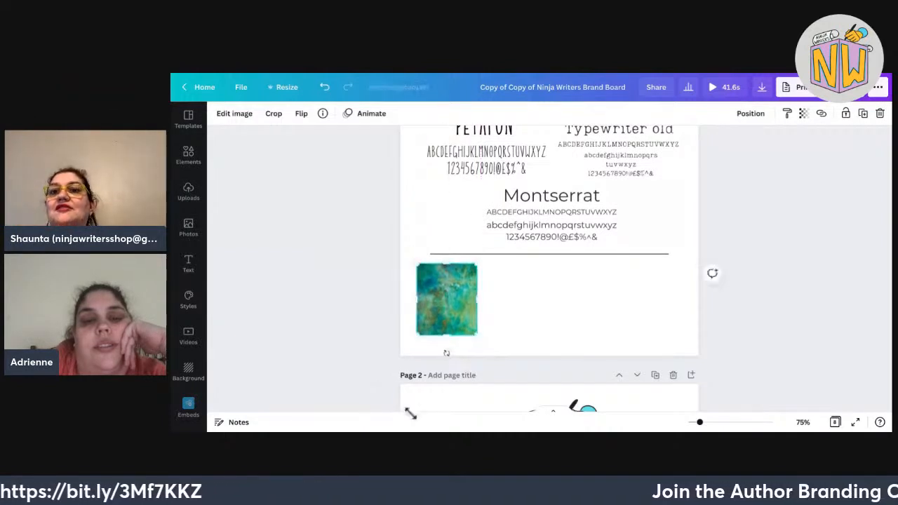
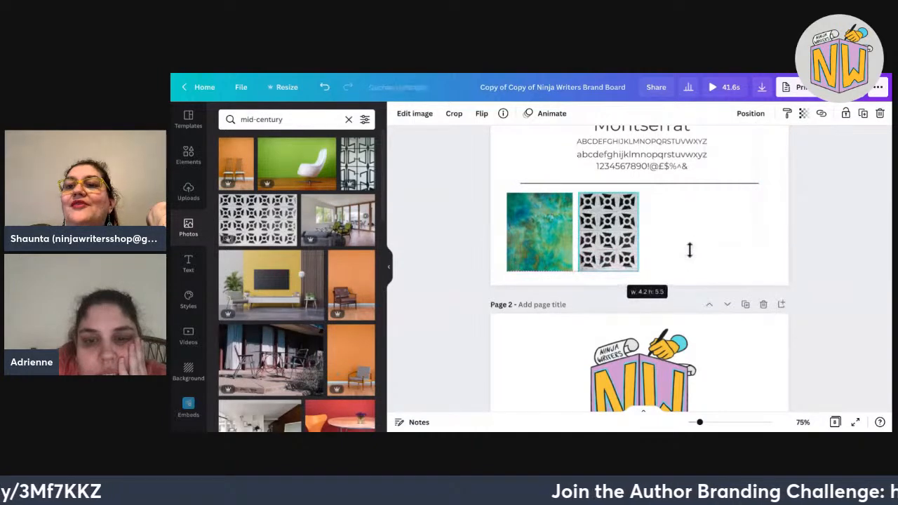
Deselect the mid-century pattern photo now placed beside the teal texture.
left_click(817, 261)
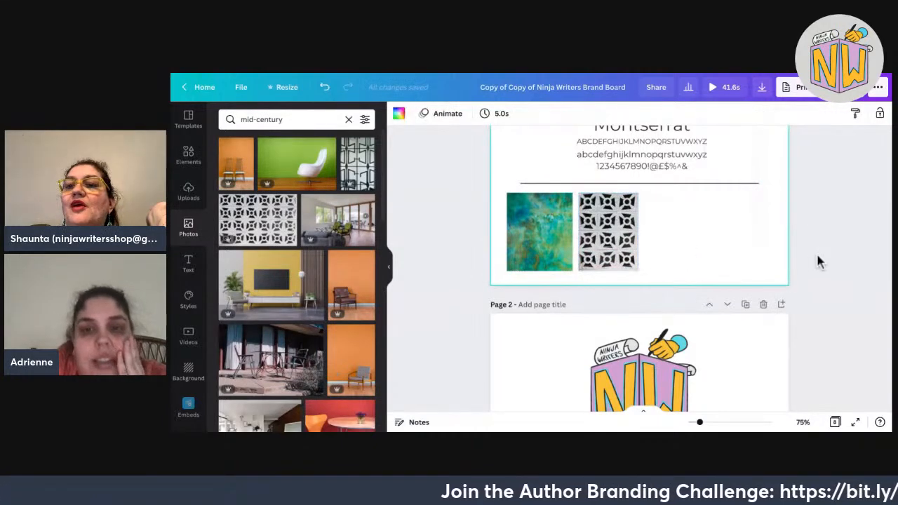
Search the photos for 'barcelona' and browse through the results.
left_click(315, 240)
scroll(173, 290, "down", 3)
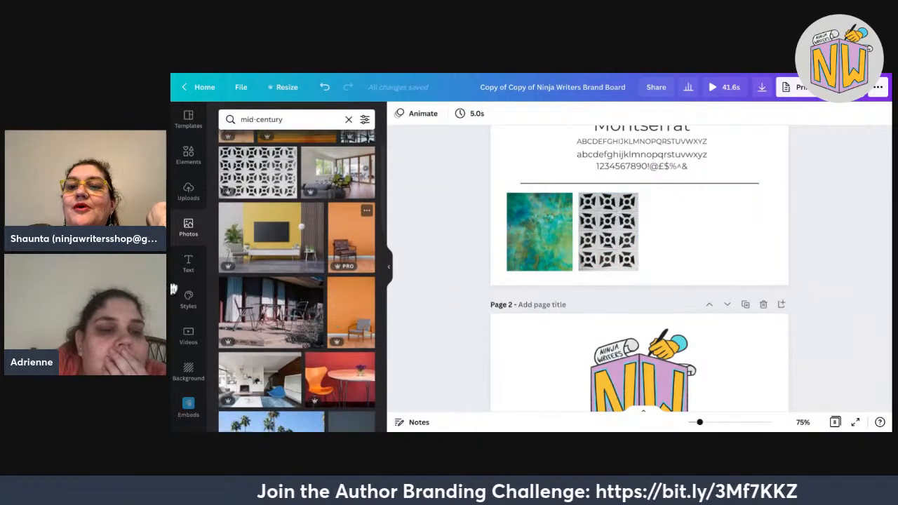
scroll(173, 289, "down", 5)
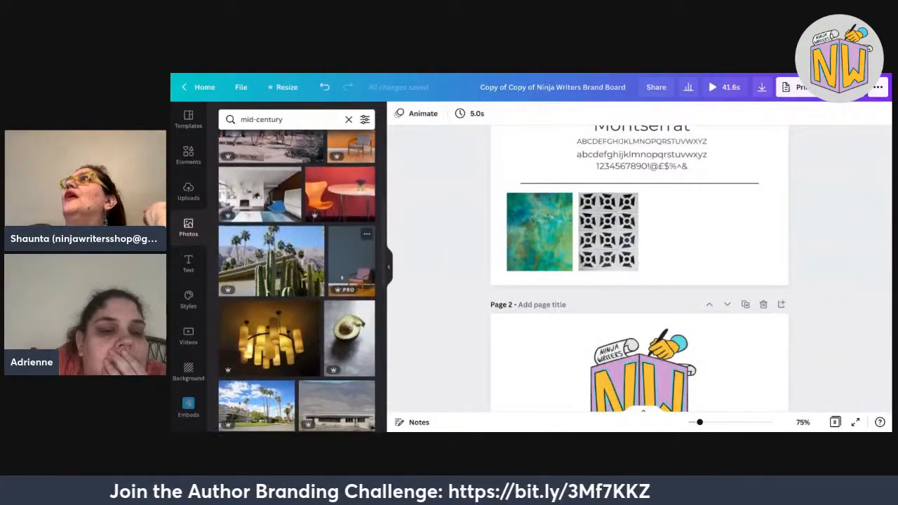
scroll(297, 281, "down", 2)
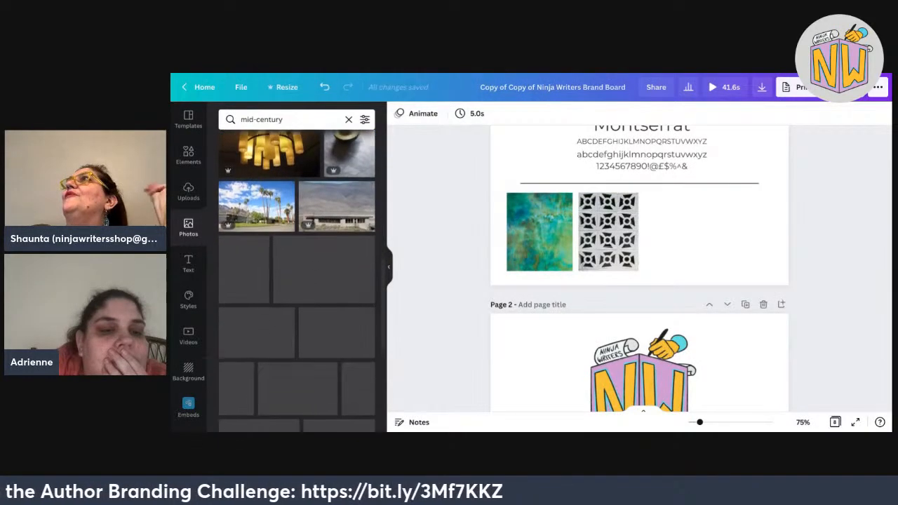
left_click_drag(283, 119, 240, 119)
type("barcel")
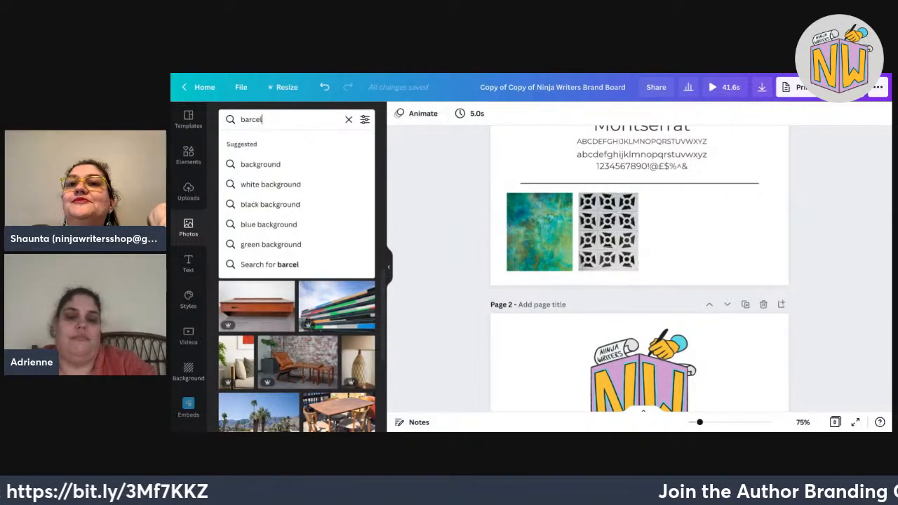
type("ona")
key("Return")
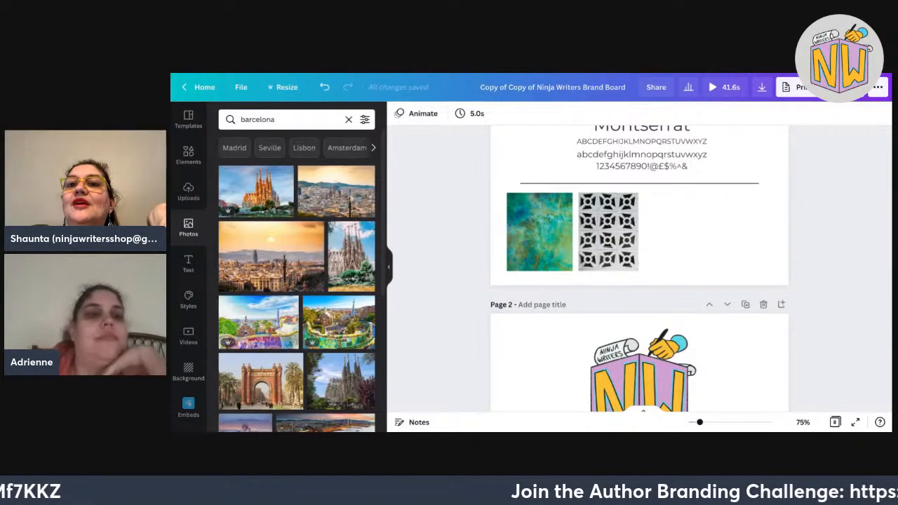
scroll(297, 281, "down", 1)
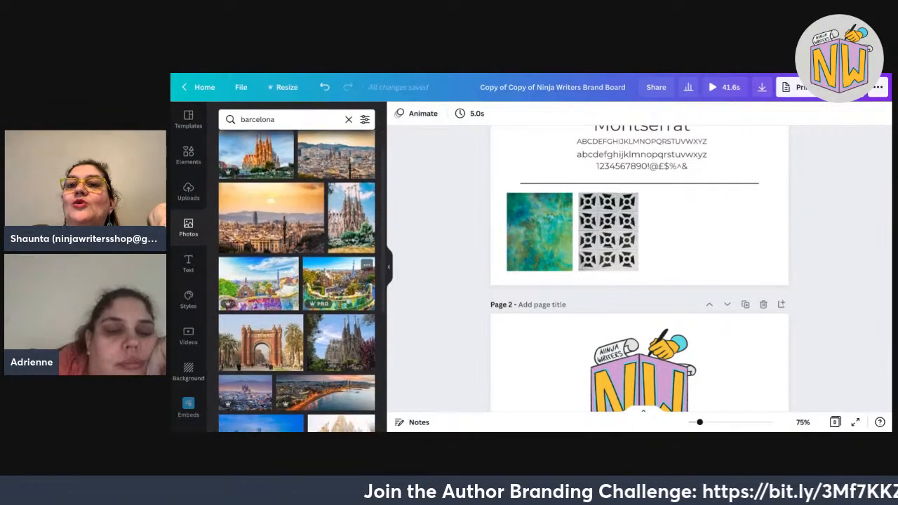
scroll(338, 282, "down", 1)
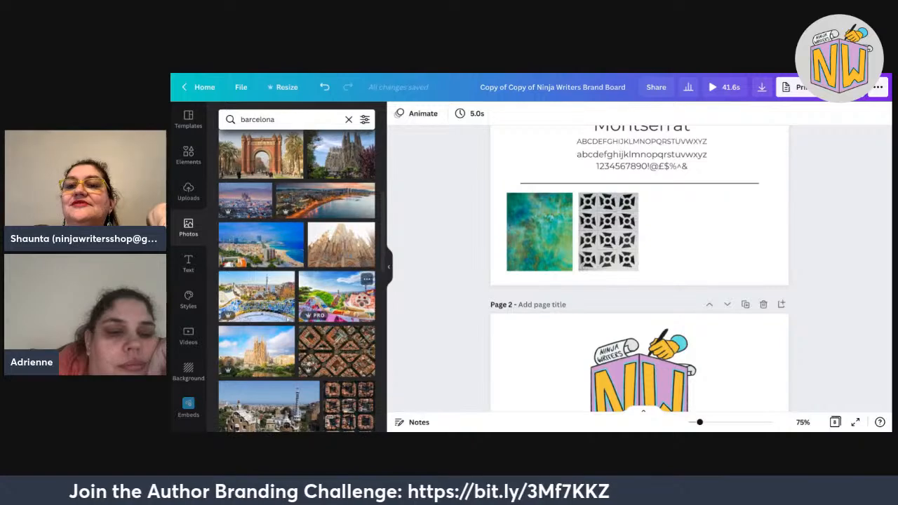
scroll(302, 280, "down", 4)
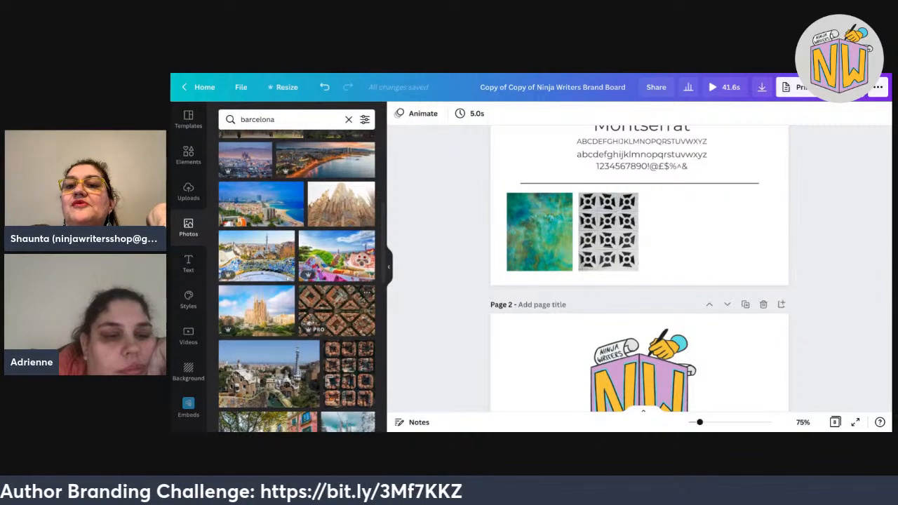
scroll(309, 274, "down", 5)
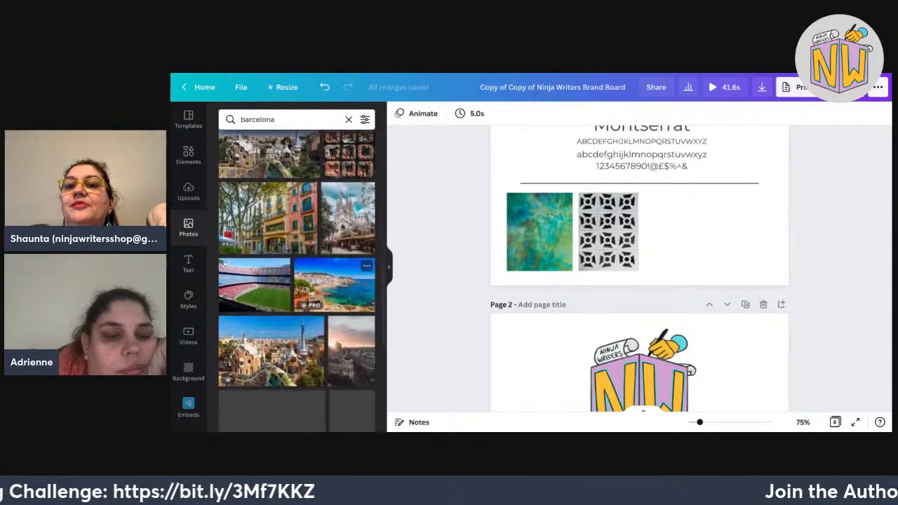
scroll(281, 260, "down", 3)
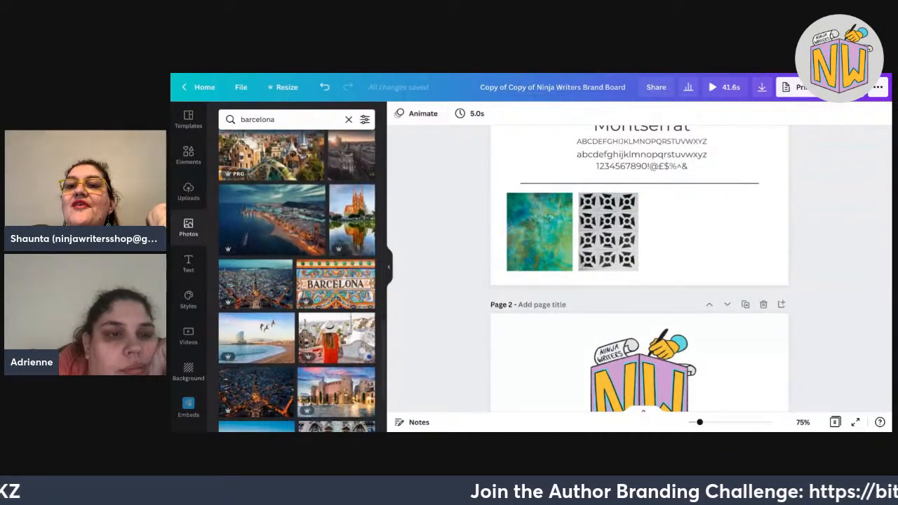
scroll(297, 280, "down", 2)
scroll(297, 281, "down", 2)
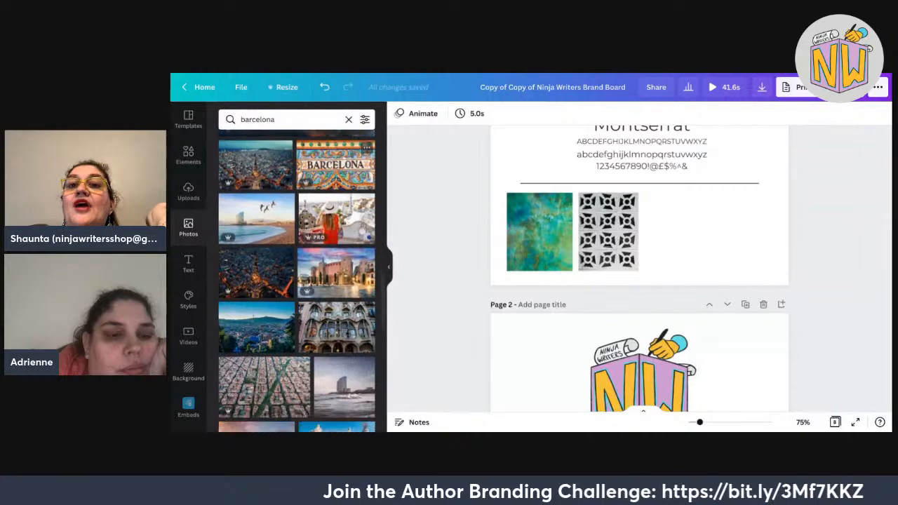
Correct the photo search to 'tlaquepaque' and run it.
left_click_drag(276, 120, 241, 119)
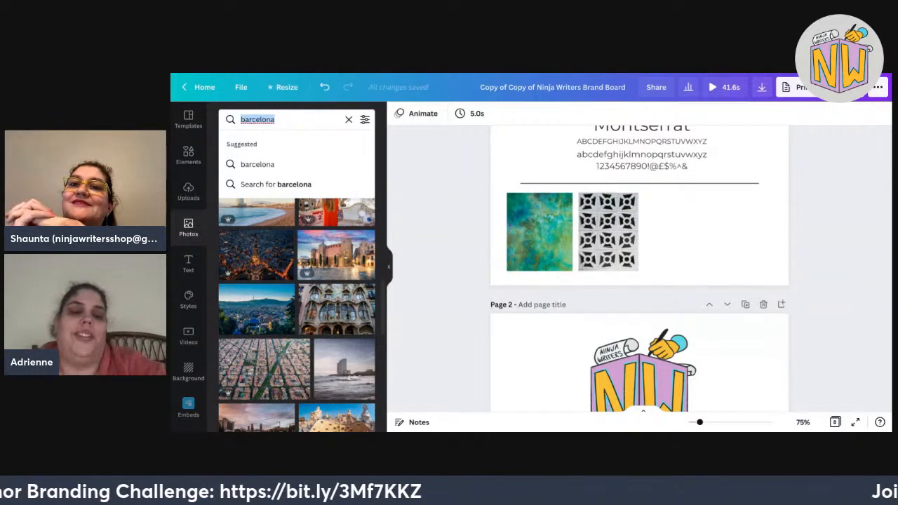
type("tal")
key("BackSpace")
key("BackSpace")
key("BackSpace")
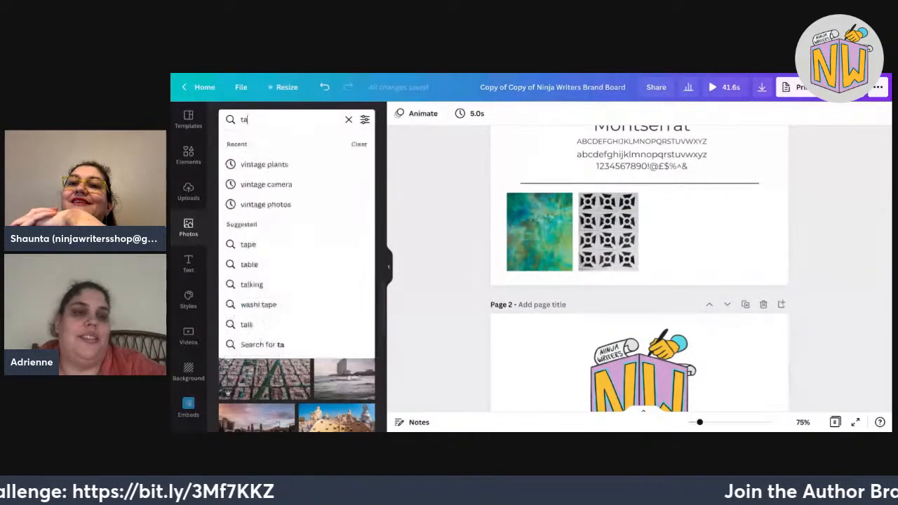
type("tala")
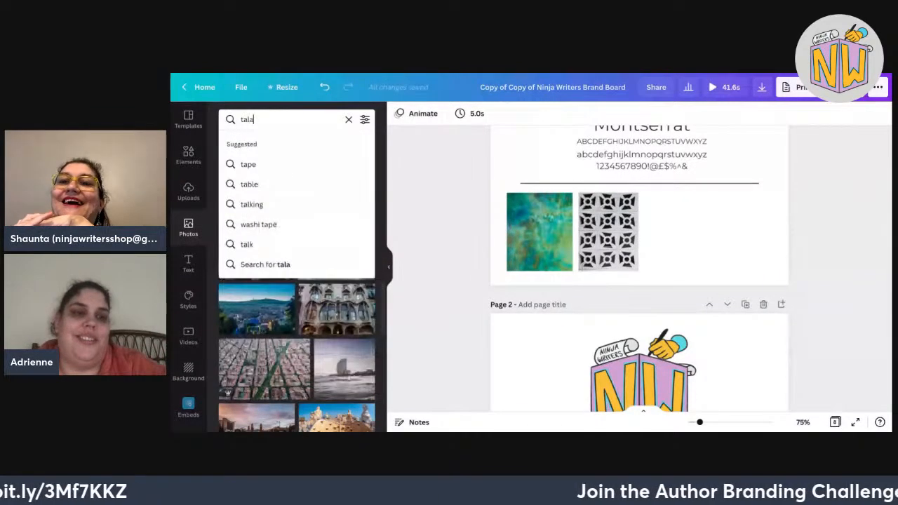
type("quepa")
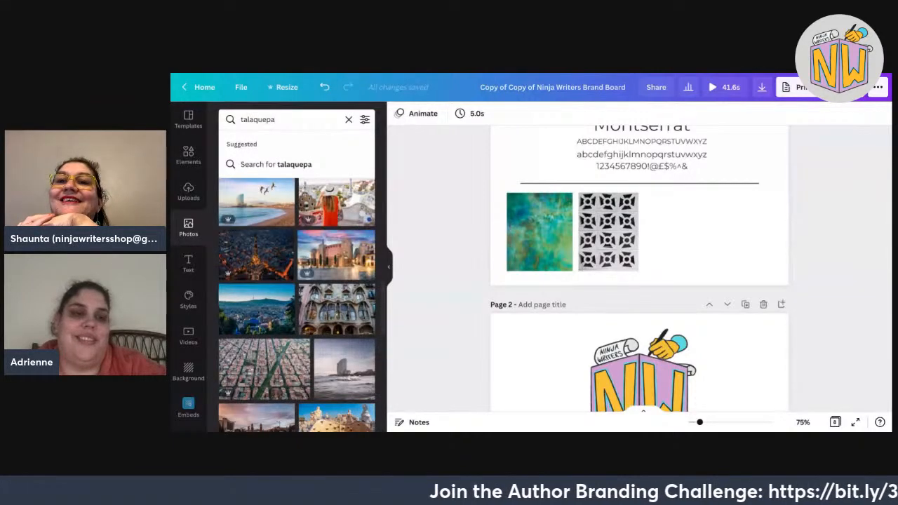
type("q")
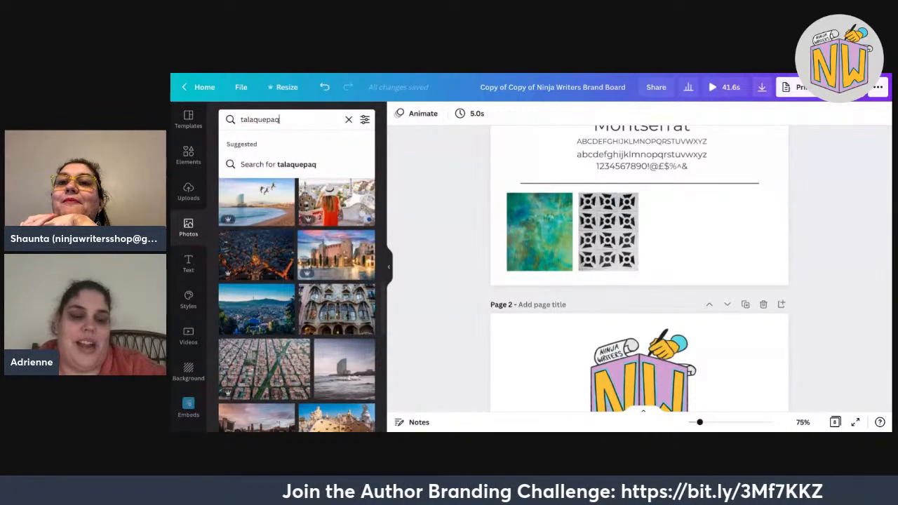
type("ue")
key("Return")
left_click_drag(287, 119, 240, 120)
key("BackSpace")
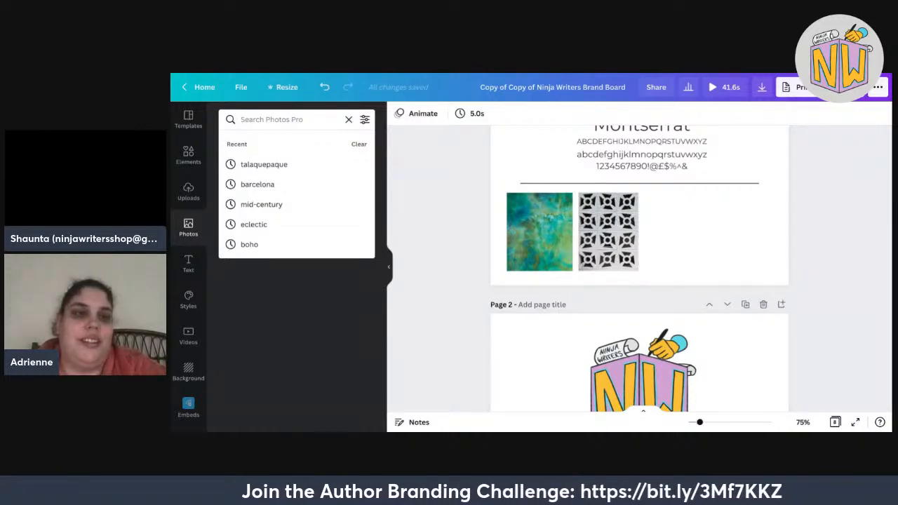
type("tl")
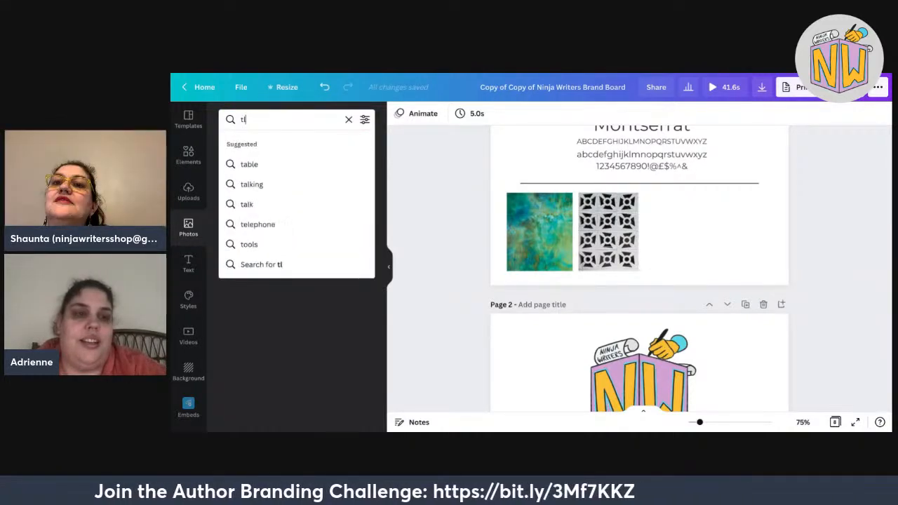
type("ap")
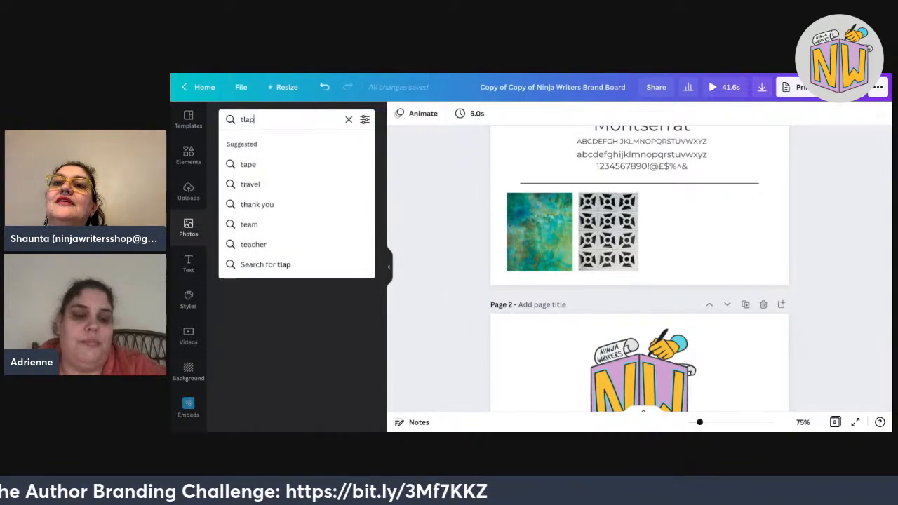
type("aque")
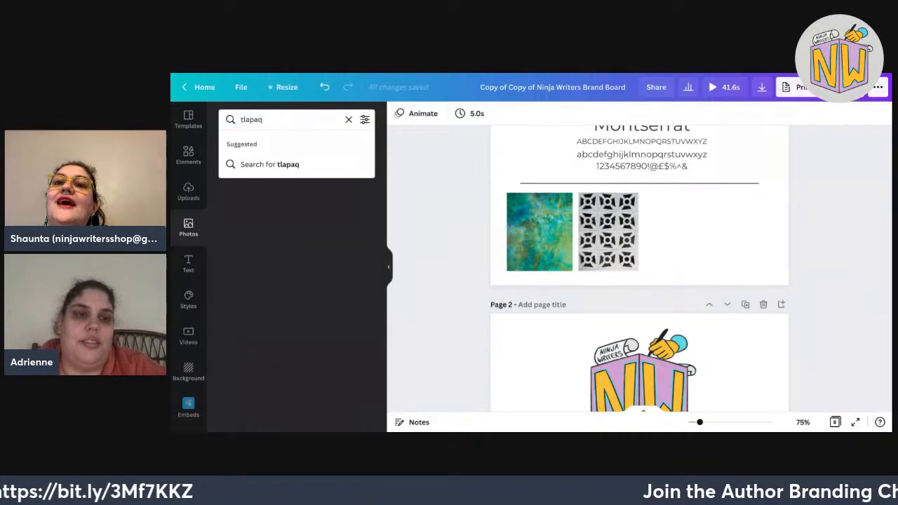
key("BackSpace")
key("BackSpace")
key("BackSpace")
type("q")
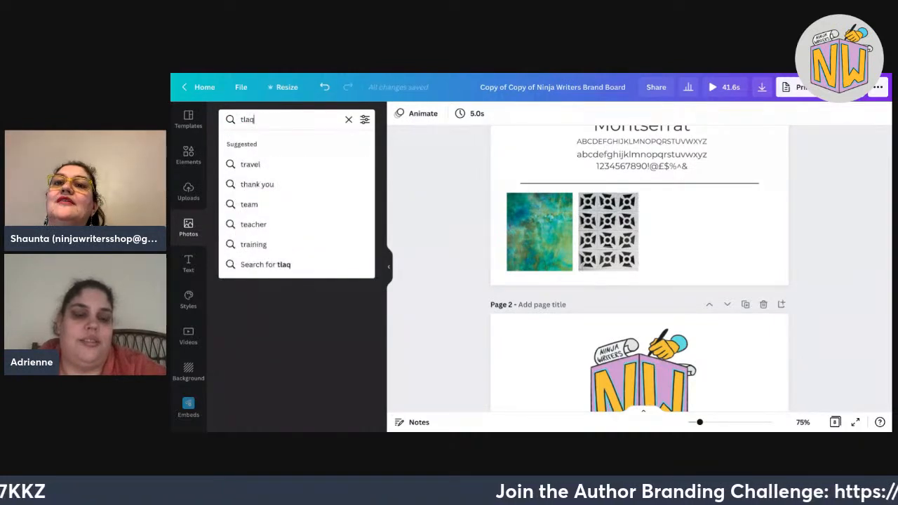
type("uepaque")
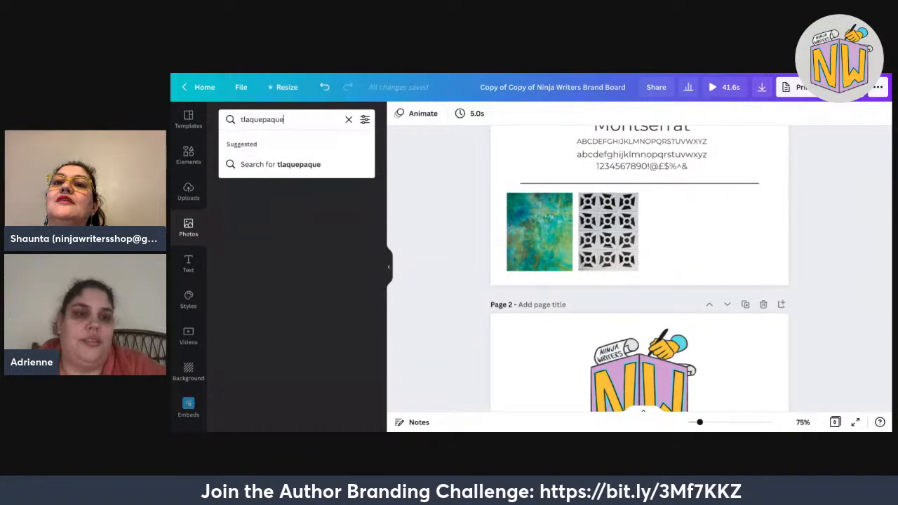
key("Return")
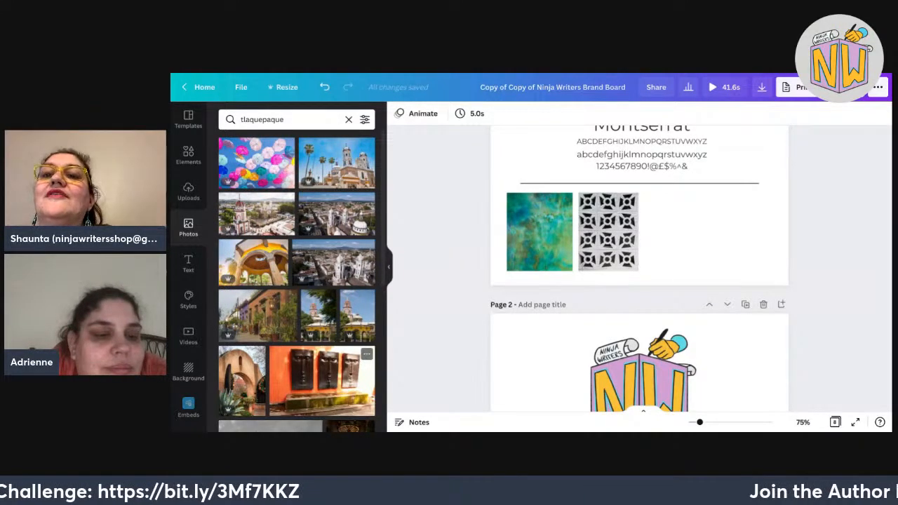
Add the Tlaquepaque photo of dark masks on an orange wall beside the pattern image.
scroll(323, 295, "down", 2)
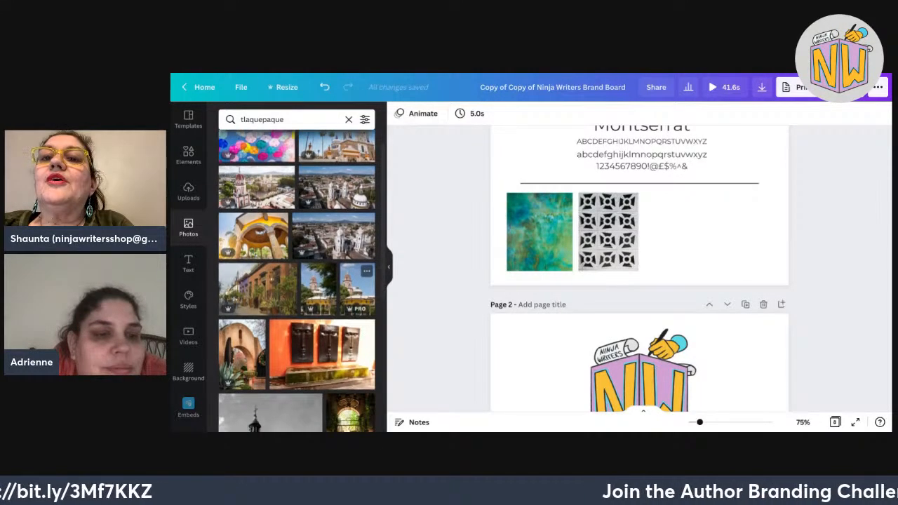
scroll(357, 250, "down", 1)
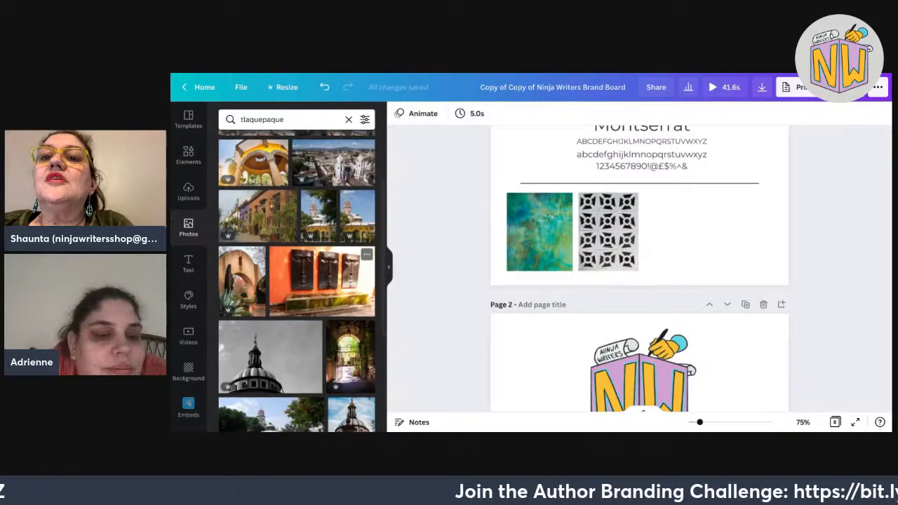
scroll(322, 280, "up", 1)
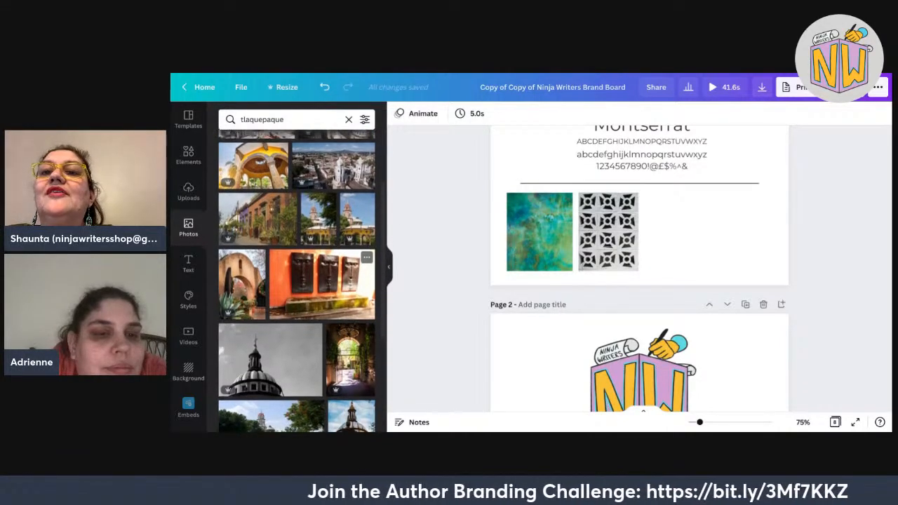
left_click_drag(321, 289, 712, 277)
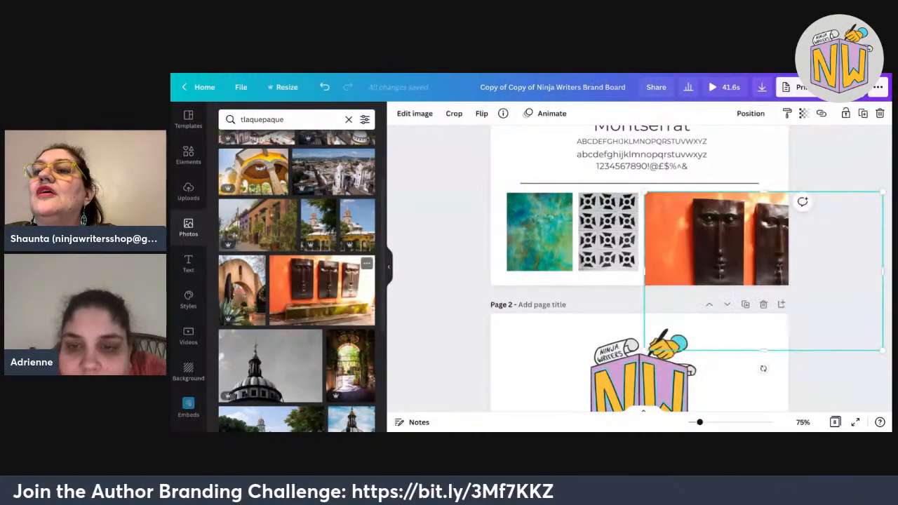
Shrink and crop the orange masks photo into a tile matching the two square photos.
mouse_move(883, 271)
left_mouse_down()
mouse_move(780, 271)
mouse_move(872, 271)
left_mouse_up()
left_click_drag(873, 351, 759, 270)
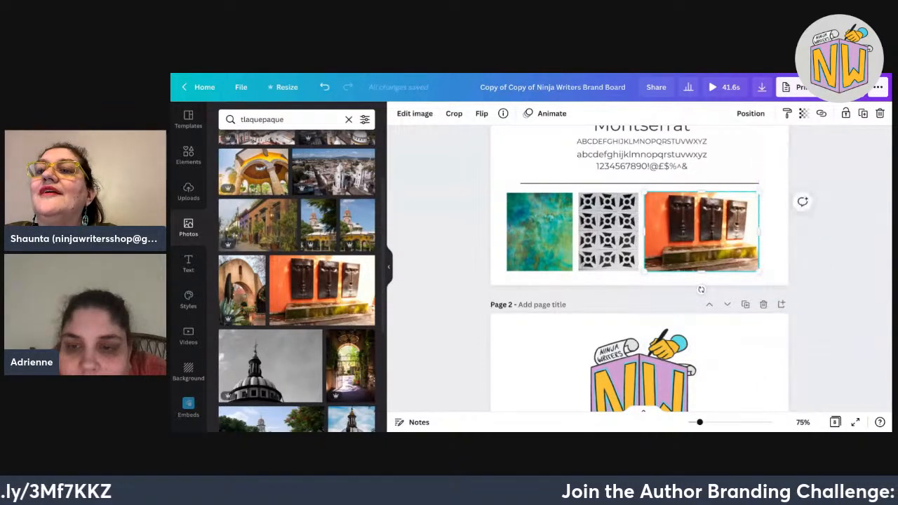
left_click_drag(759, 231, 657, 232)
double_click(674, 232)
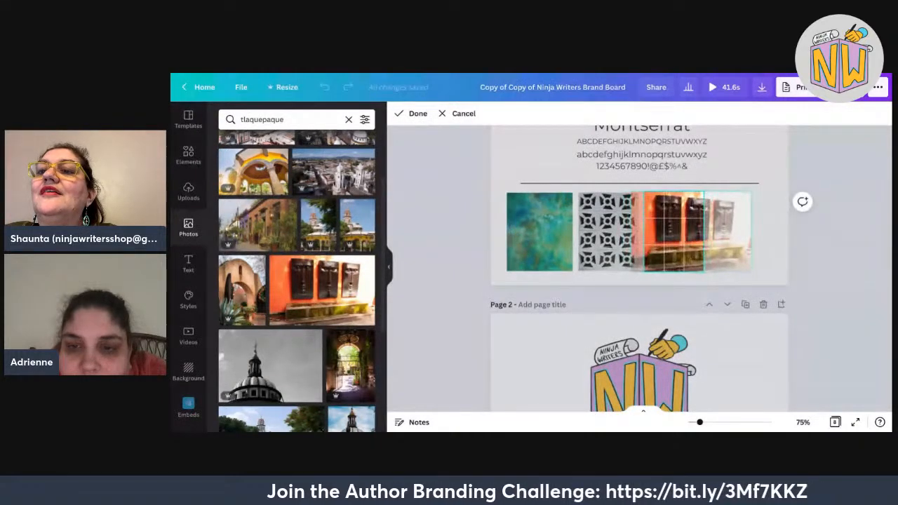
key("Return")
key("Escape")
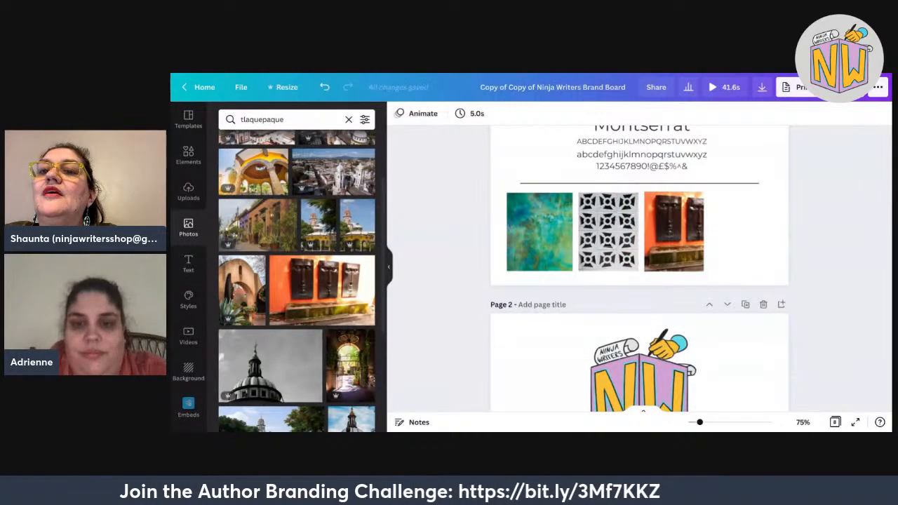
left_click(673, 231)
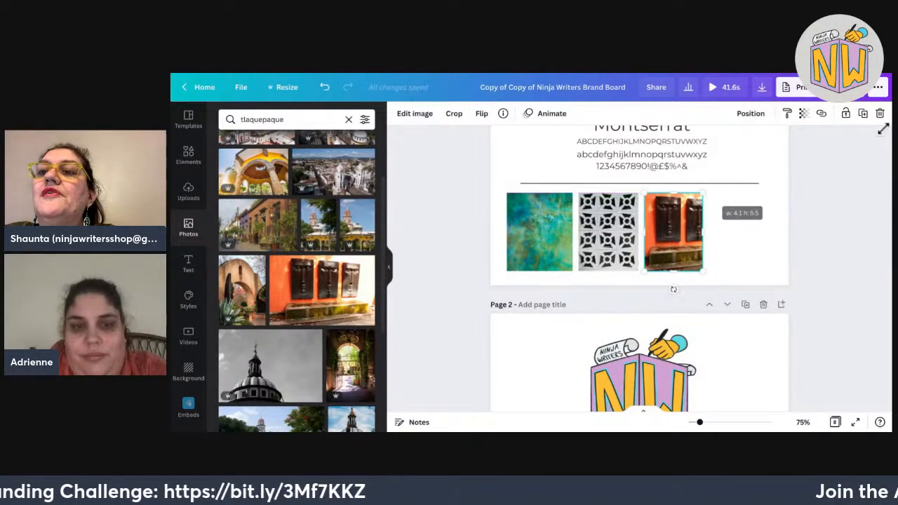
left_click(534, 391)
scroll(353, 400, "down", 3)
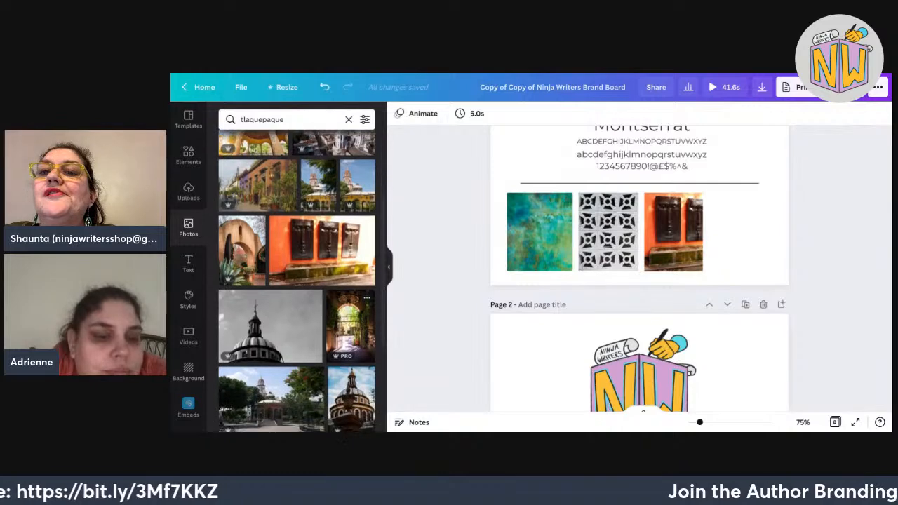
Search photos for 'vintage peacock' and browse the results.
scroll(351, 309, "down", 2)
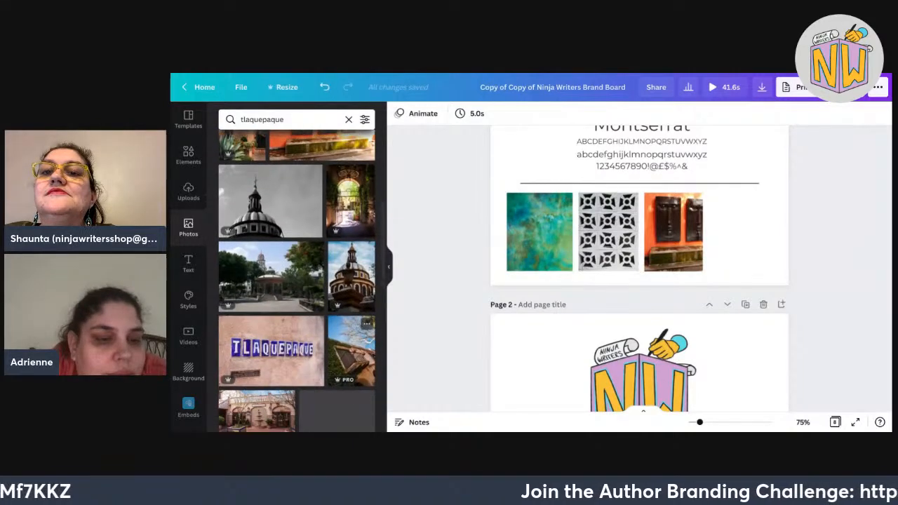
scroll(351, 308, "down", 4)
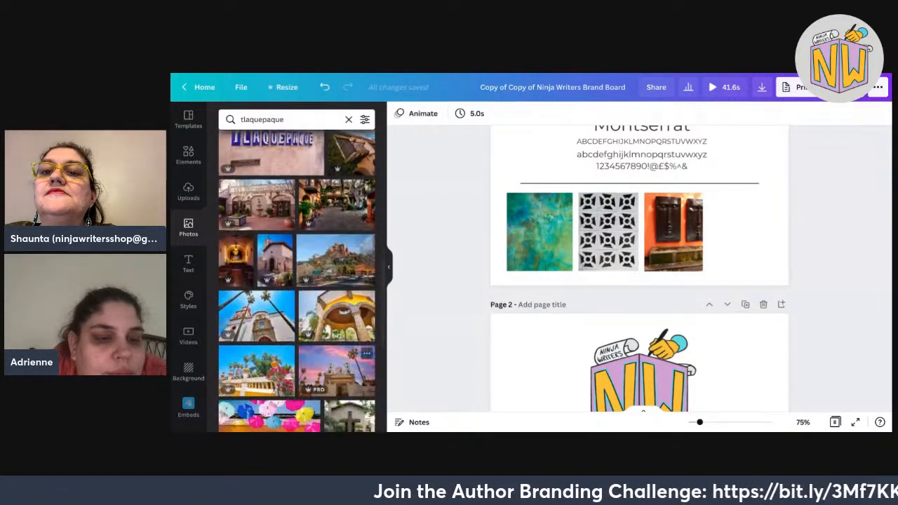
scroll(358, 337, "down", 2)
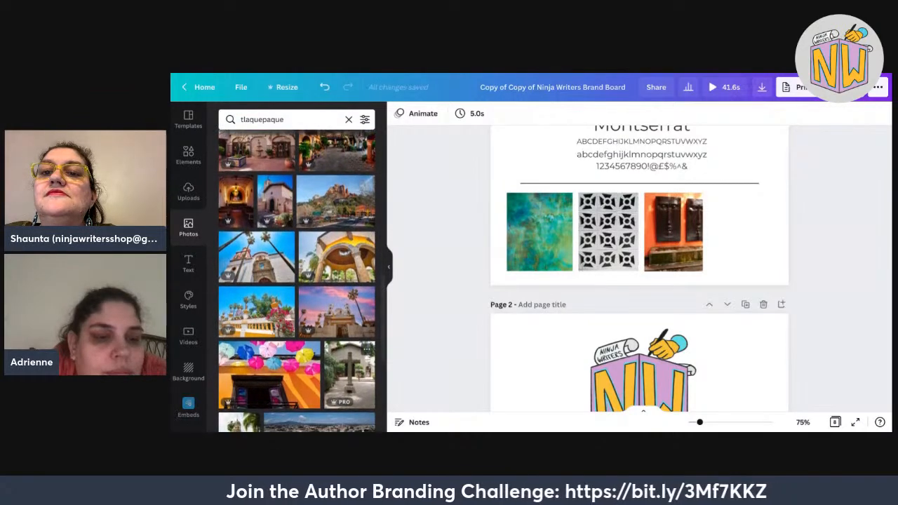
scroll(297, 280, "down", 3)
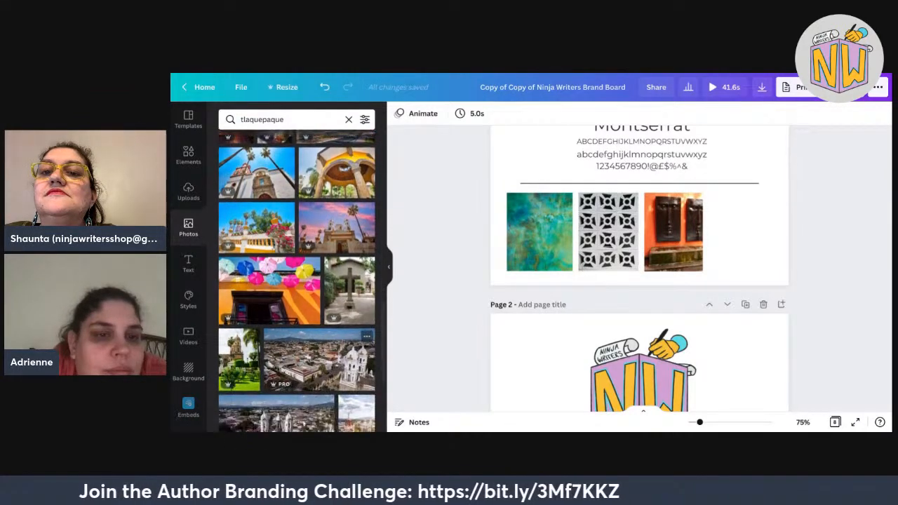
scroll(297, 281, "down", 5)
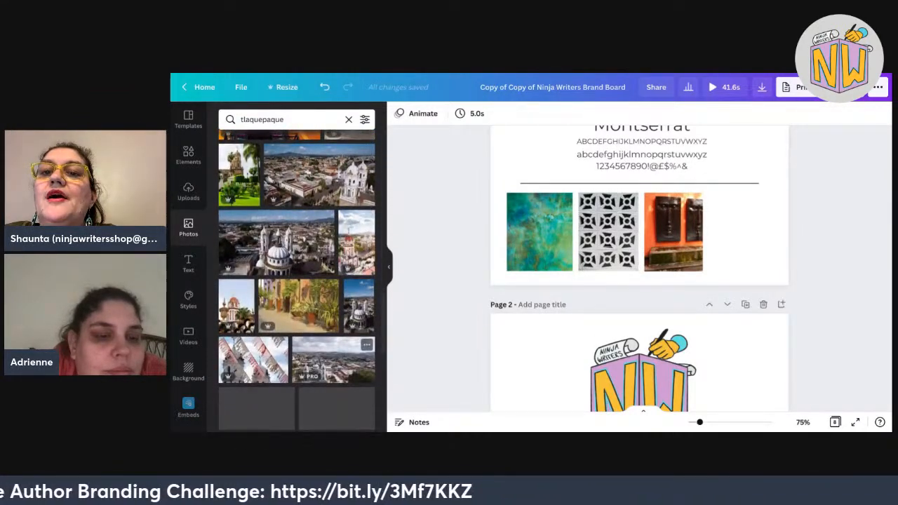
scroll(297, 281, "down", 3)
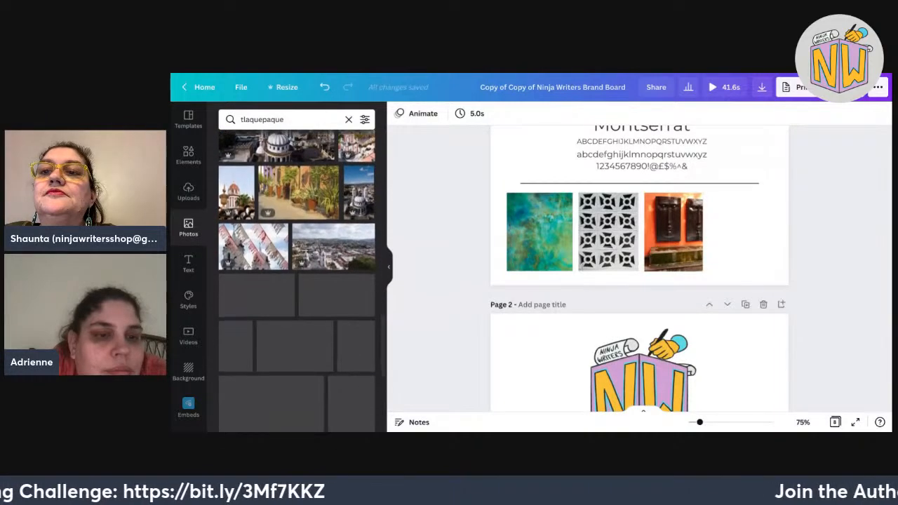
scroll(297, 281, "down", 1)
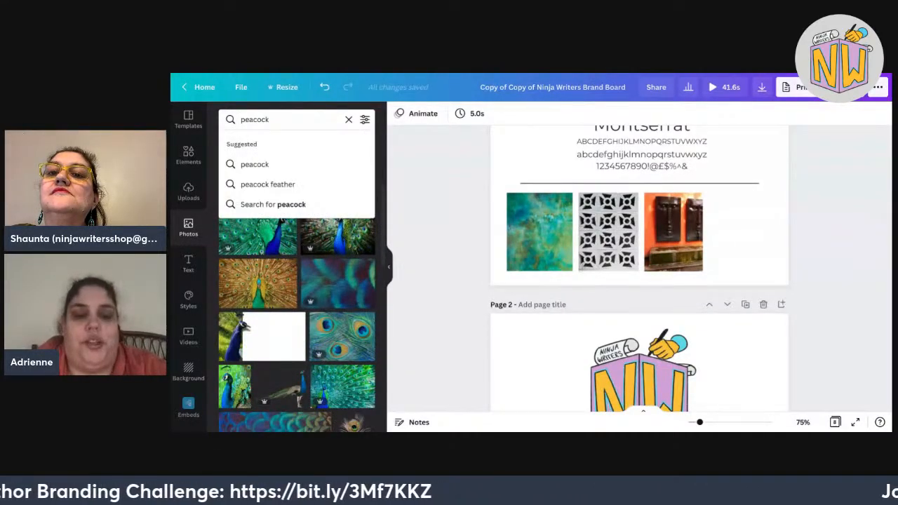
key("Return")
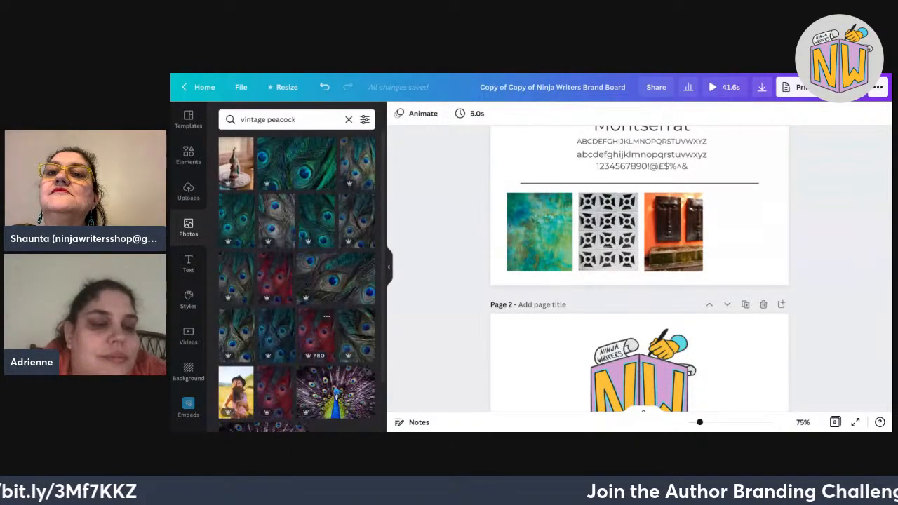
scroll(327, 317, "down", 5)
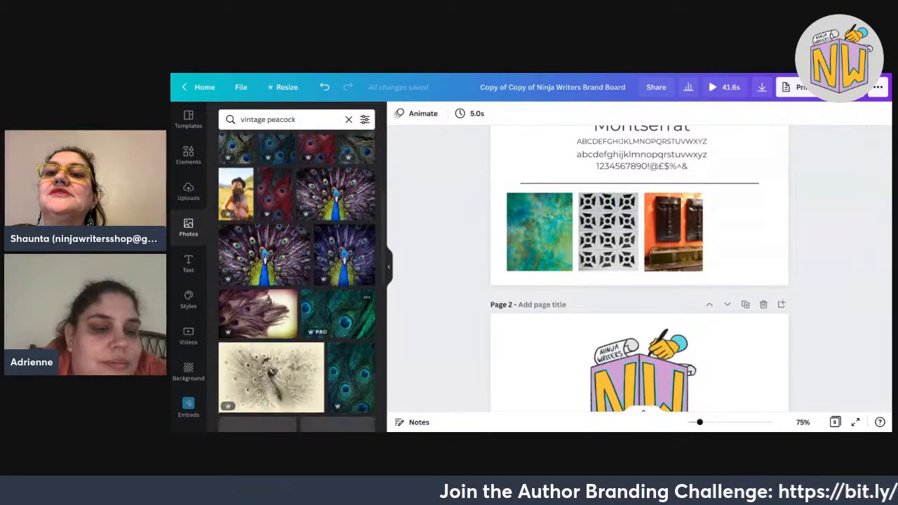
scroll(326, 317, "down", 1)
Replace the search with 'copper' and look through the results.
left_click_drag(296, 119, 240, 119)
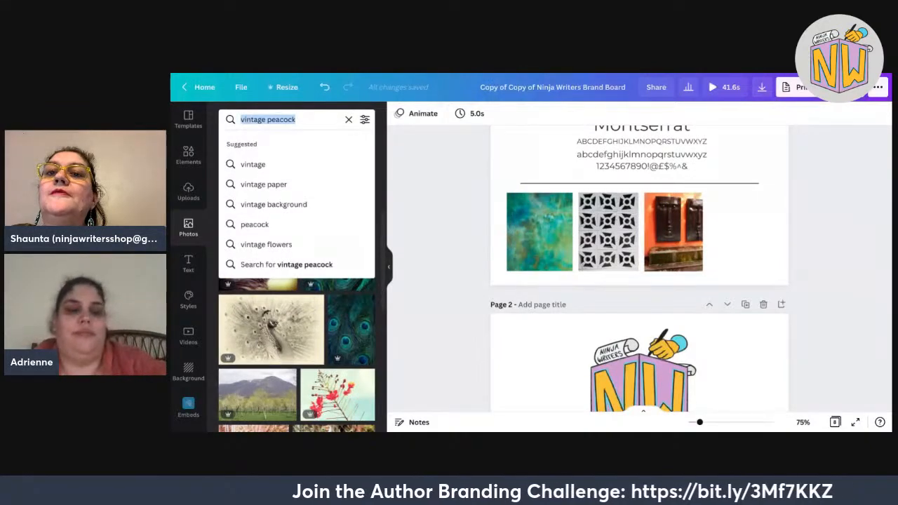
type("copper")
key("Return")
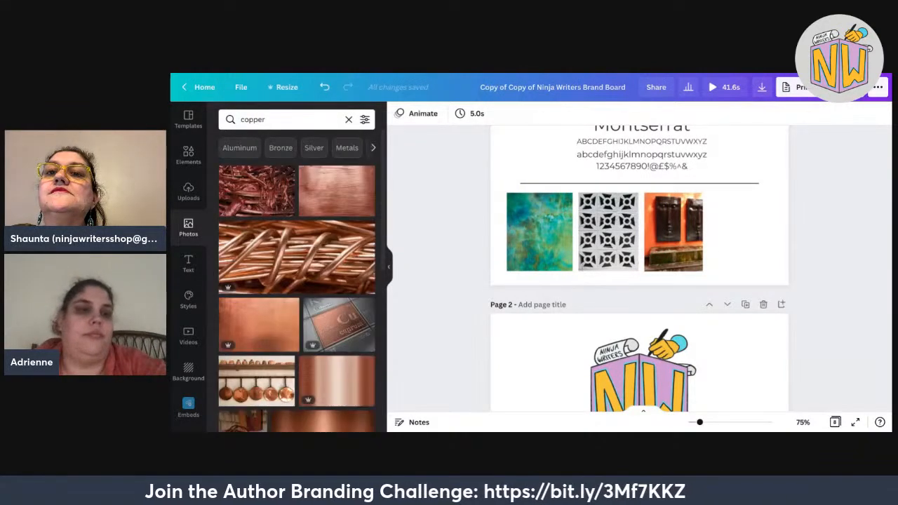
scroll(327, 256, "down", 3)
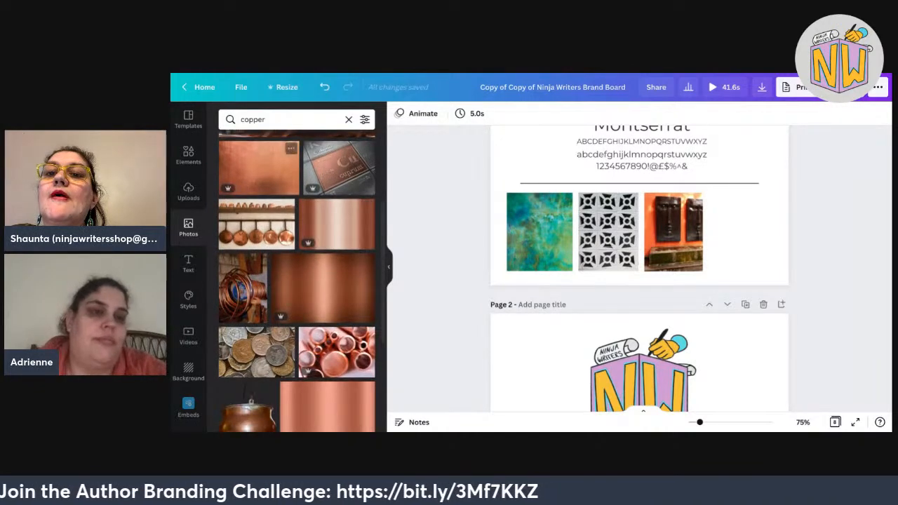
Search photos for 'patina' and browse the weathered metal textures.
double_click(253, 119)
type("pat")
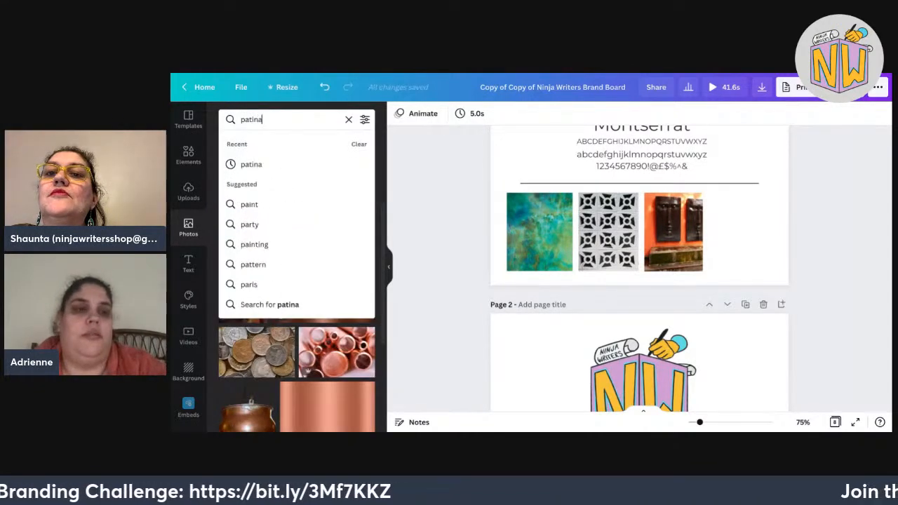
type("ina")
key("Return")
scroll(297, 281, "down", 4)
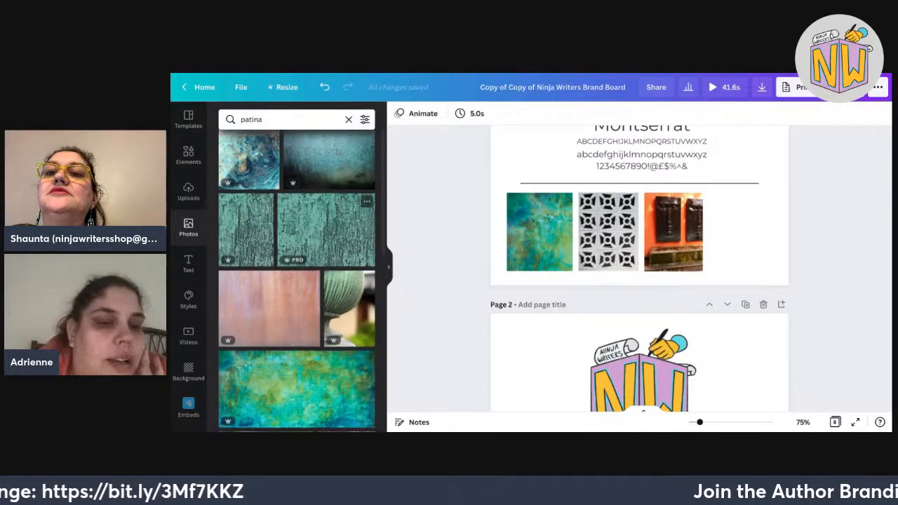
scroll(297, 281, "up", 3)
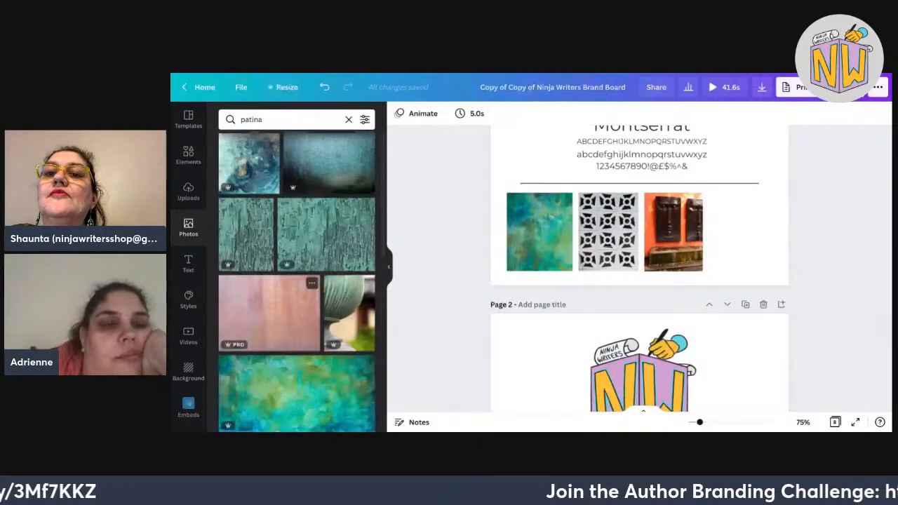
scroll(210, 330, "down", 1)
scroll(211, 330, "down", 3)
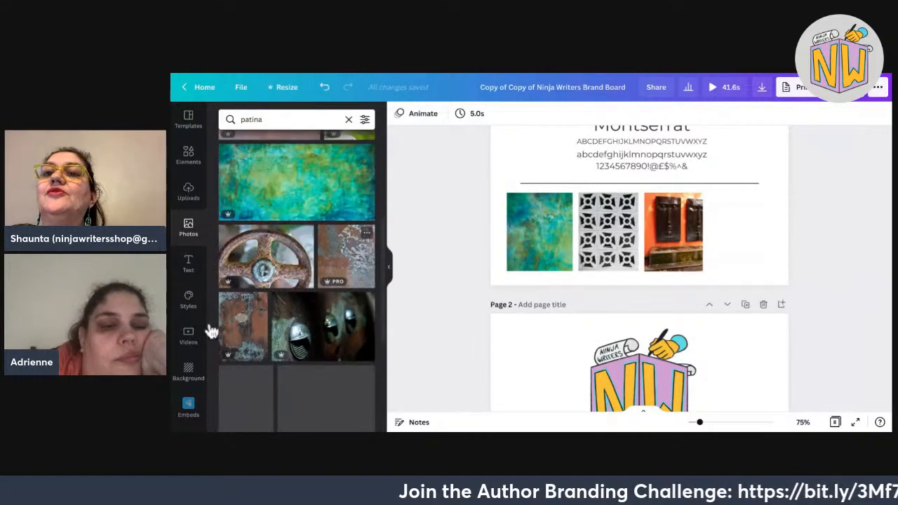
left_click(244, 119)
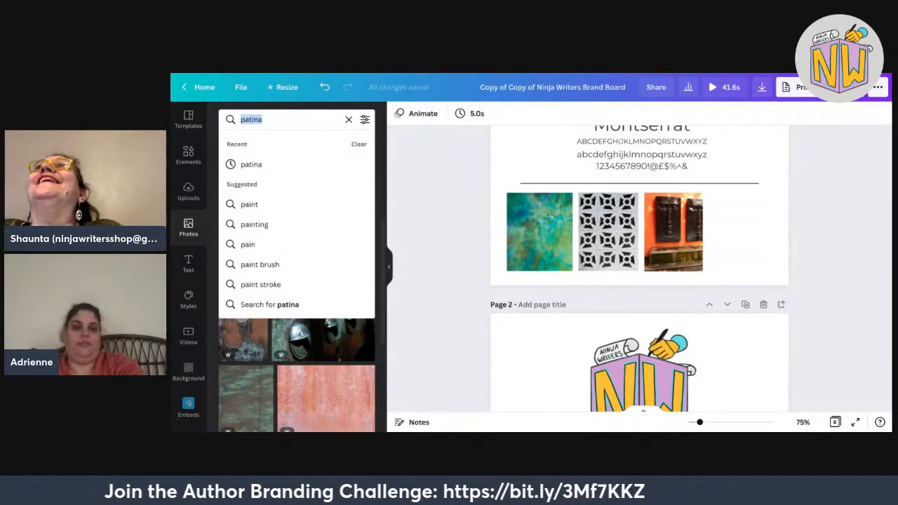
Search photos for 'chickens' and scroll through the results.
type("vin")
key("BackSpace")
key("BackSpace")
key("BackSpace")
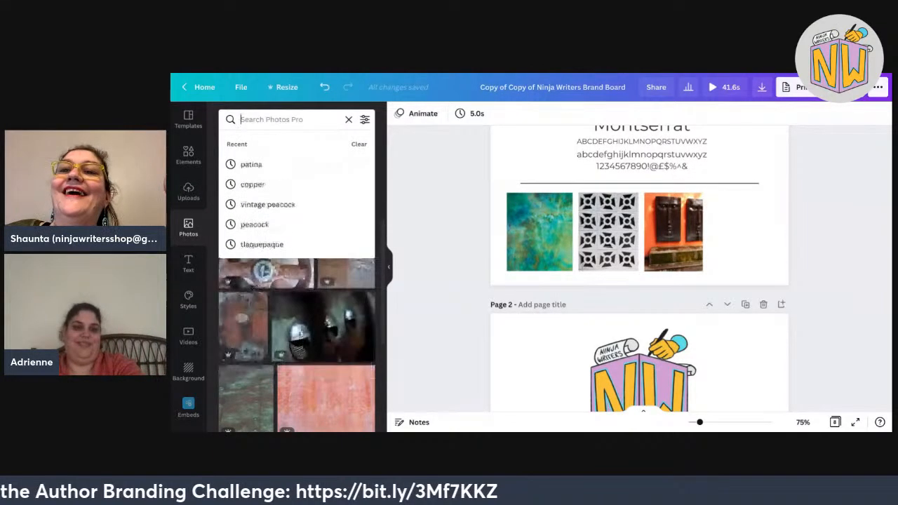
type("chicken")
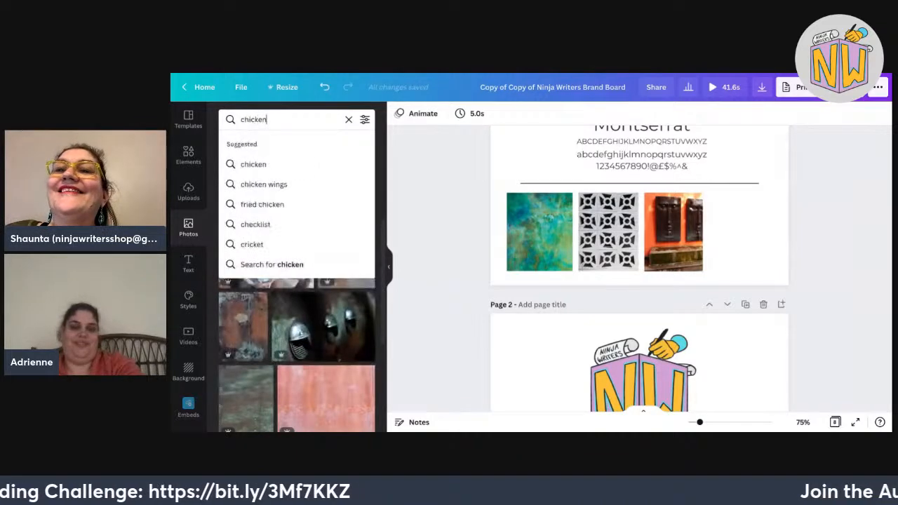
type("s")
key("Return")
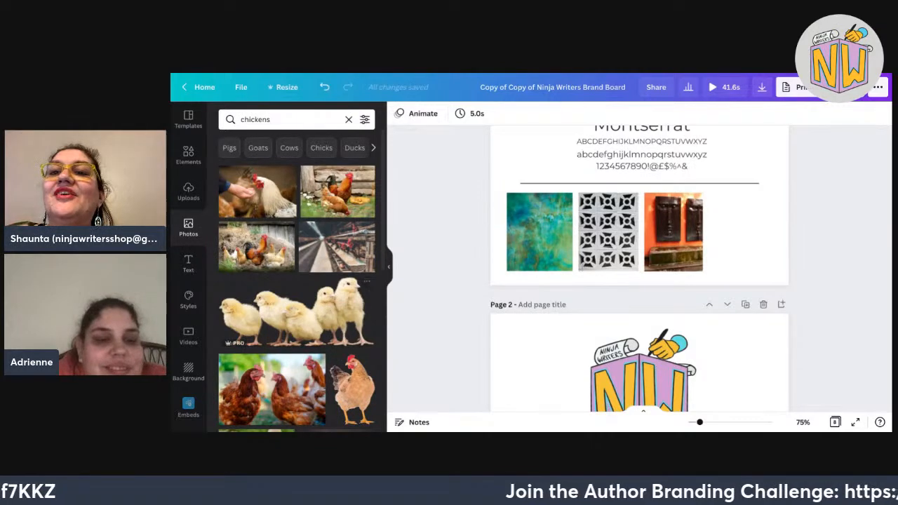
scroll(297, 281, "down", 10)
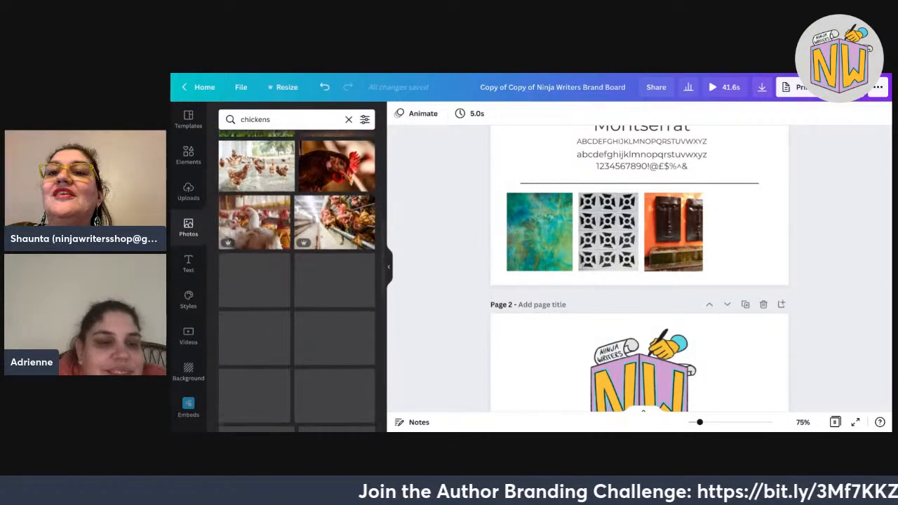
scroll(297, 281, "down", 3)
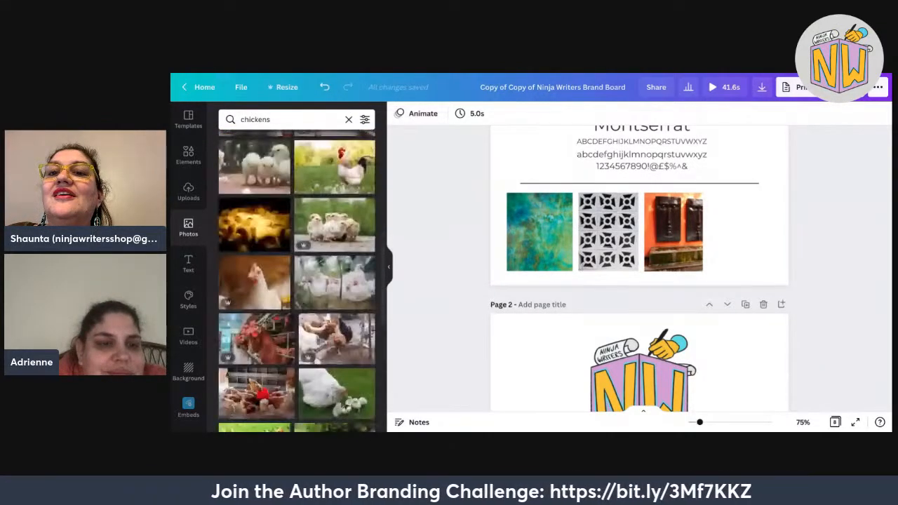
scroll(337, 277, "down", 4)
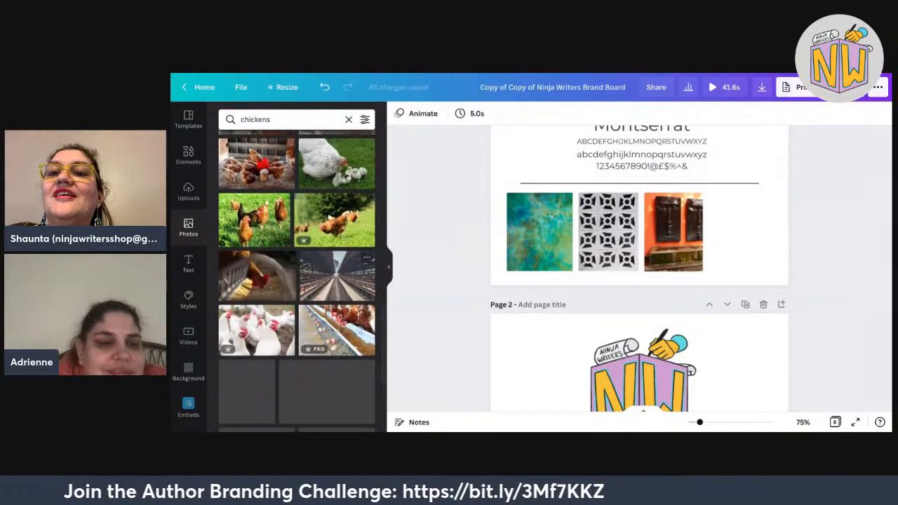
scroll(297, 281, "down", 5)
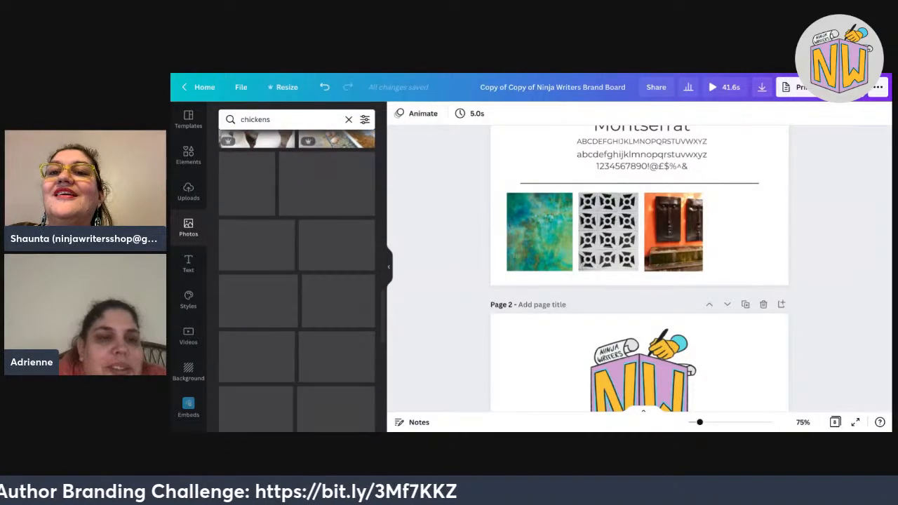
scroll(297, 281, "down", 5)
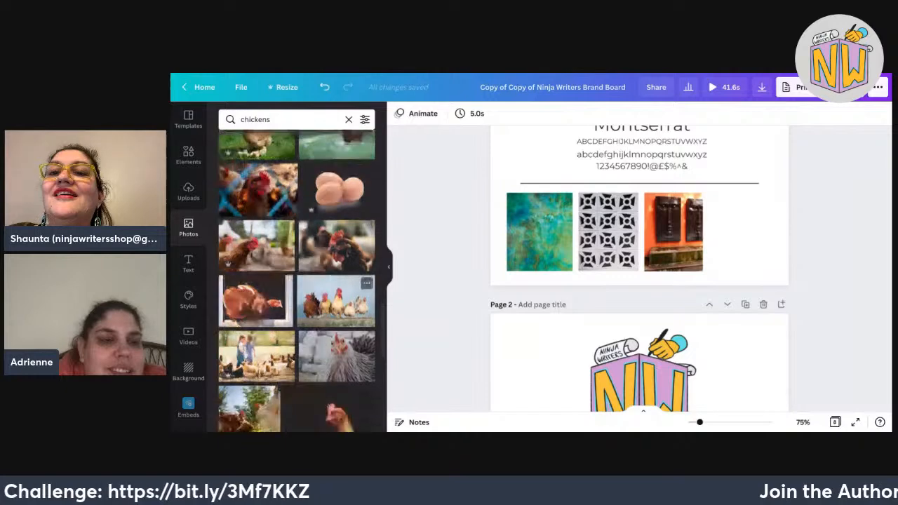
scroll(297, 280, "down", 3)
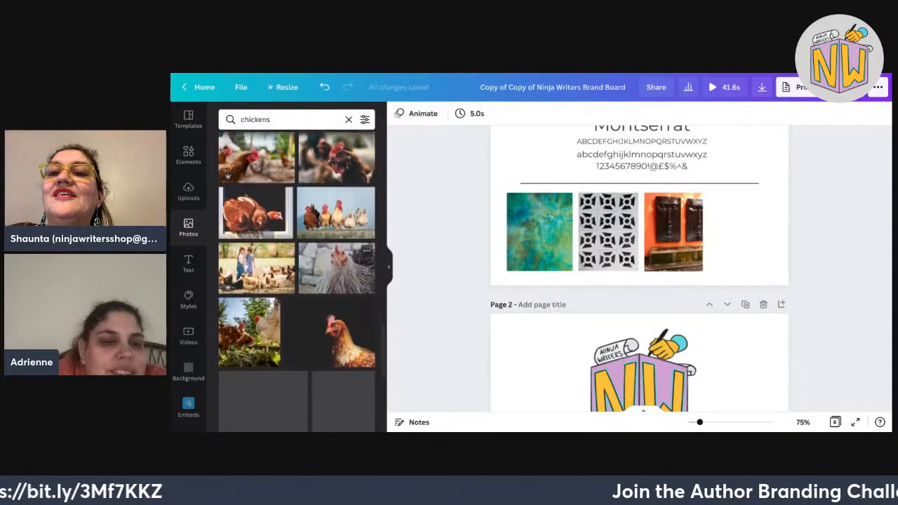
scroll(297, 281, "down", 2)
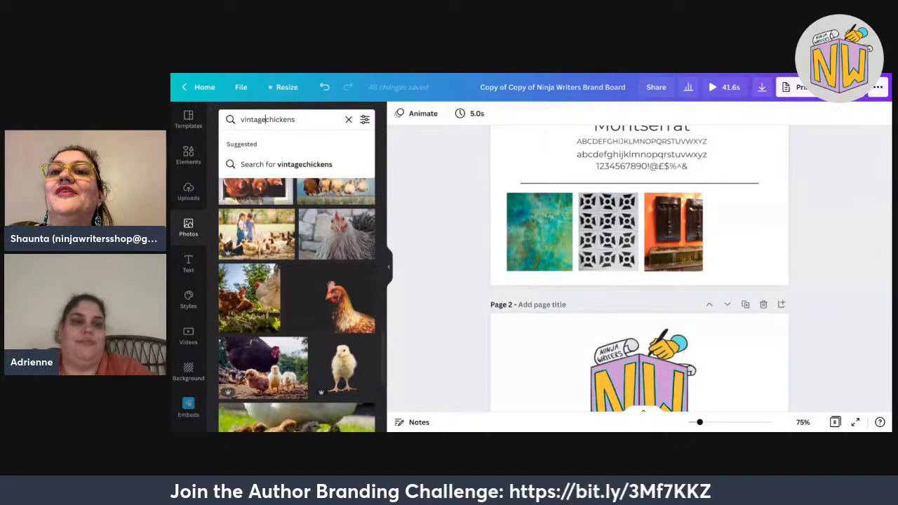
Search for 'vintage chickens', browse the results, then clear the query.
key("Return")
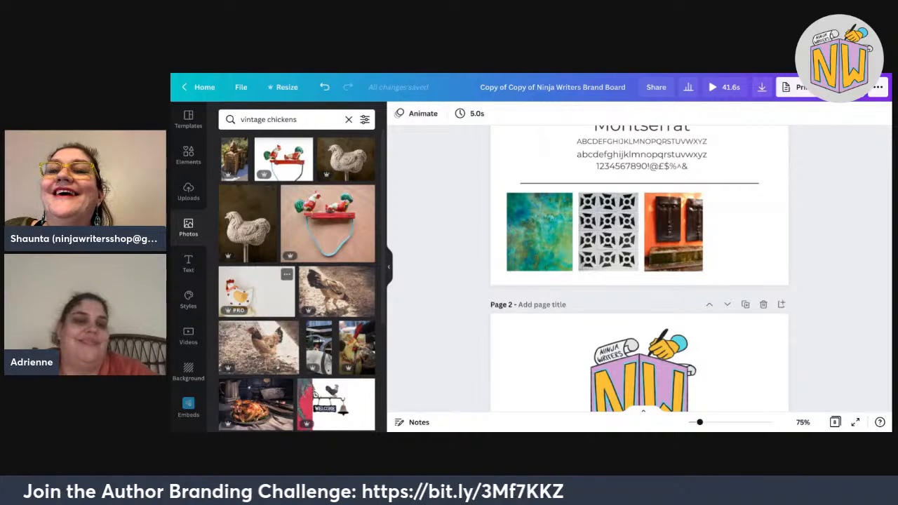
scroll(296, 281, "down", 5)
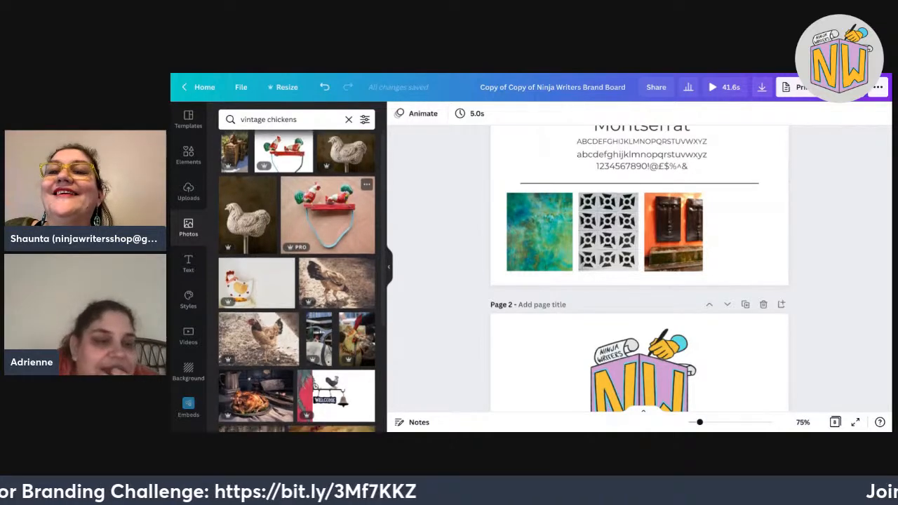
scroll(296, 281, "down", 2)
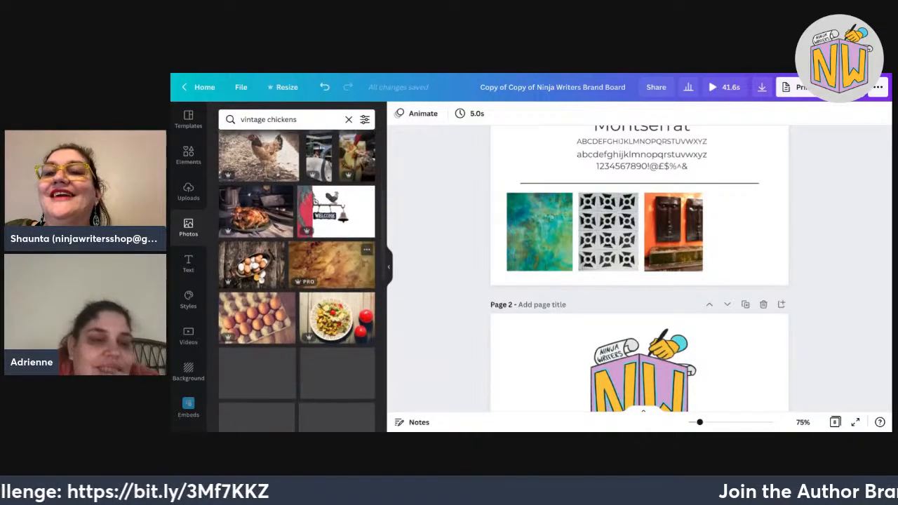
left_click_drag(297, 120, 254, 119)
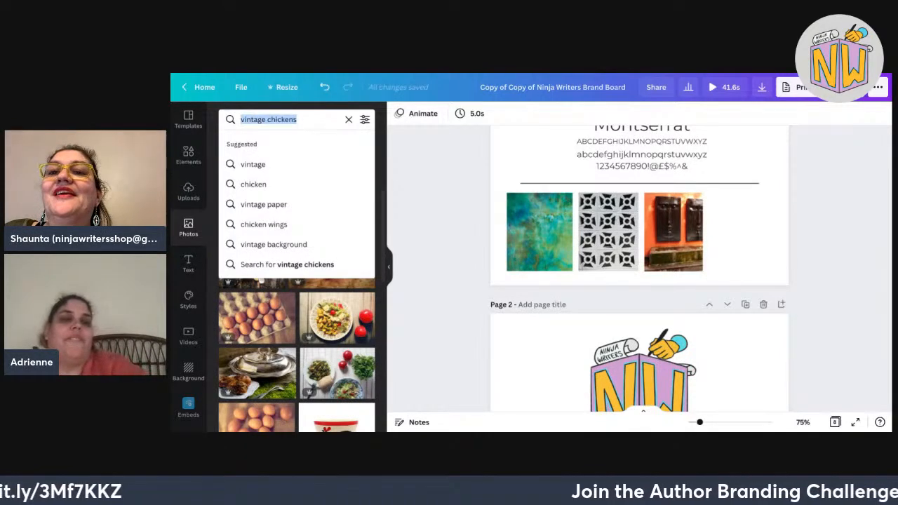
key("BackSpace")
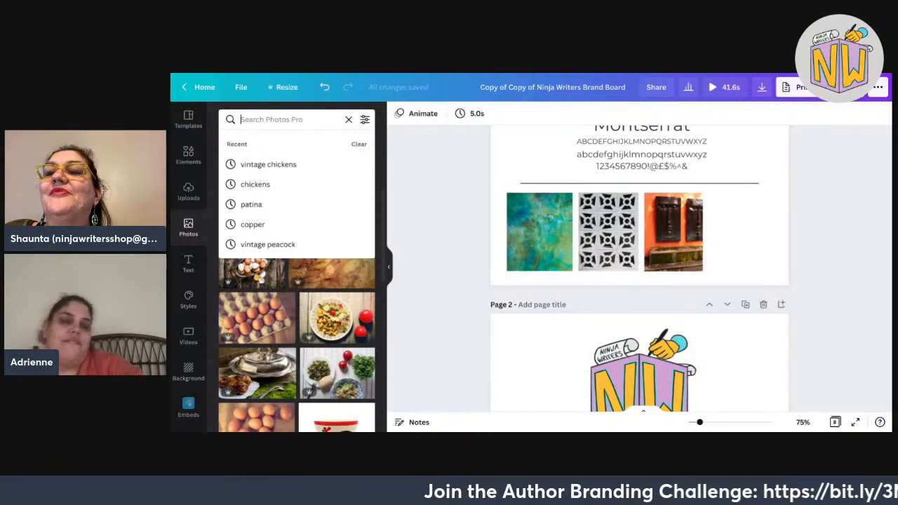
Search photos for 'donkey', browse the results, then begin a '1960s' query.
type("donkey")
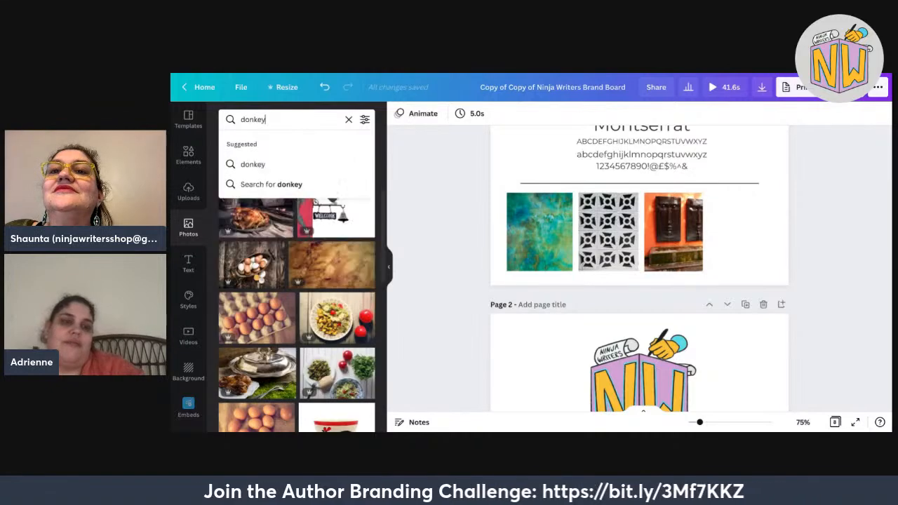
key("Return")
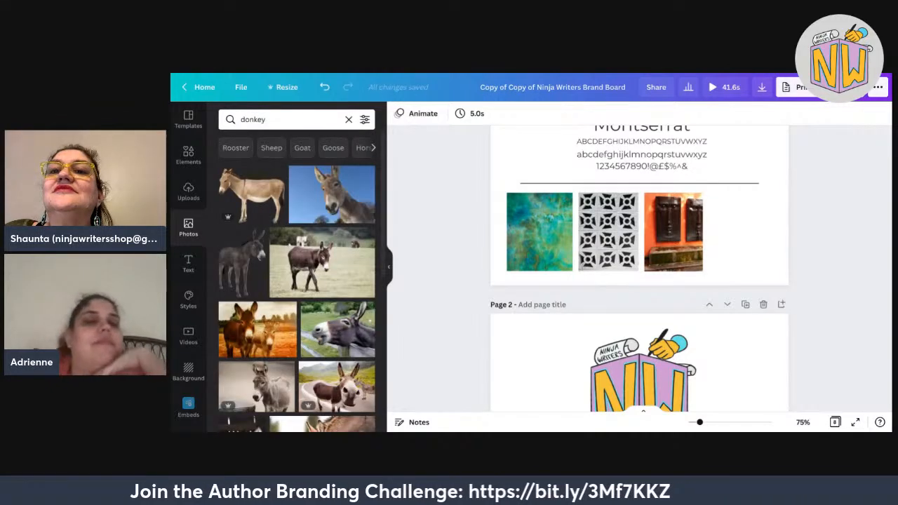
scroll(296, 281, "down", 3)
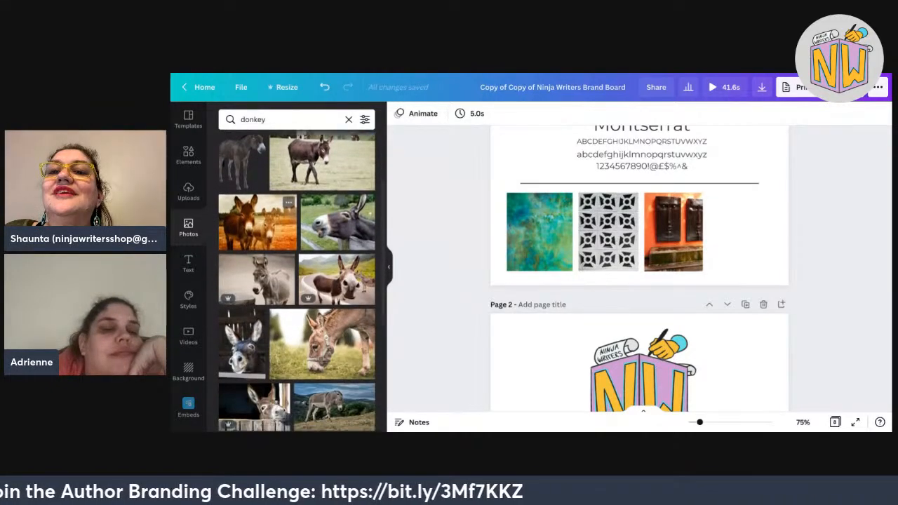
scroll(297, 280, "down", 1)
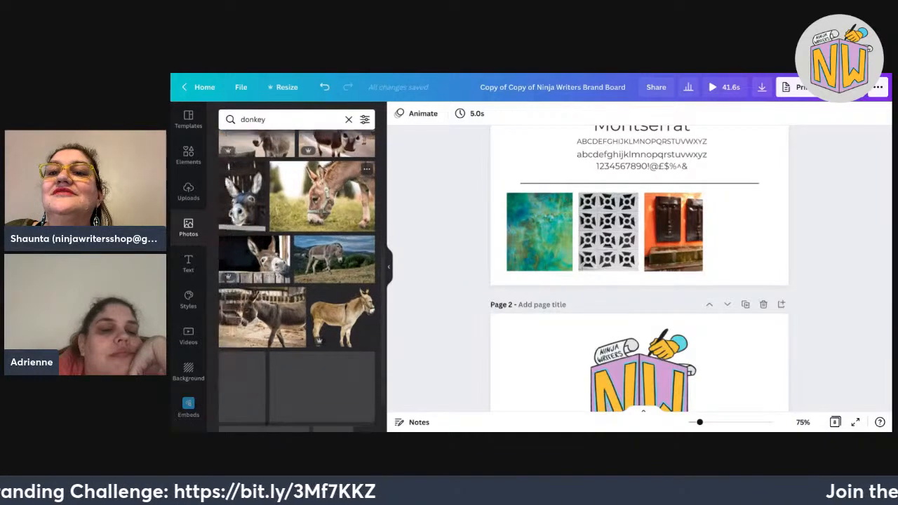
scroll(281, 226, "down", 1)
scroll(297, 281, "down", 10)
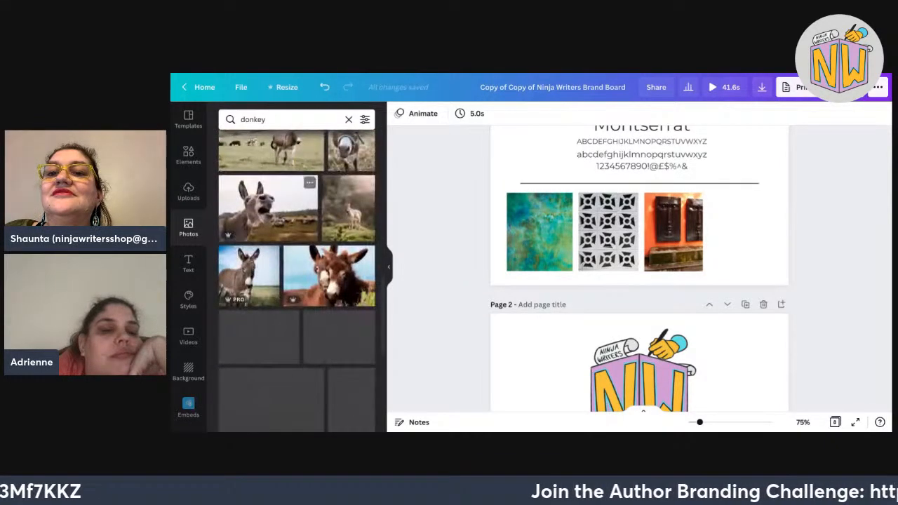
scroll(297, 280, "down", 5)
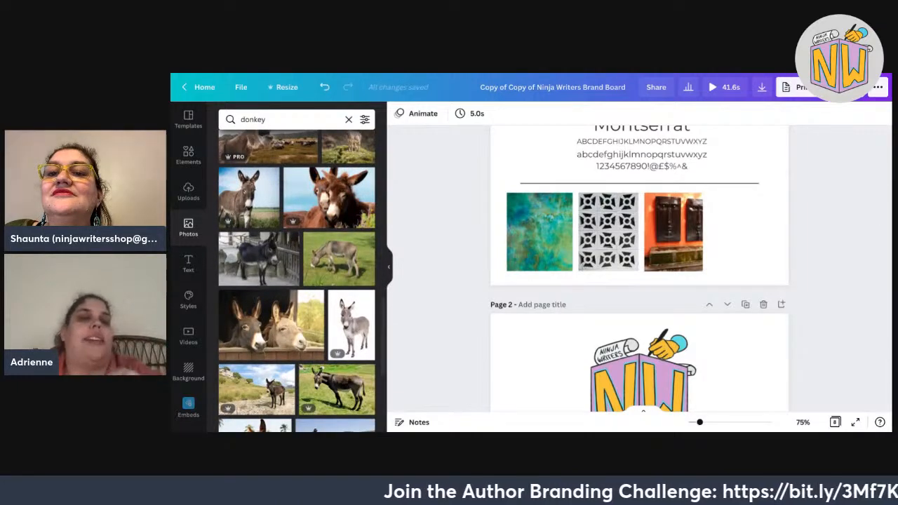
left_click(281, 119)
type("19")
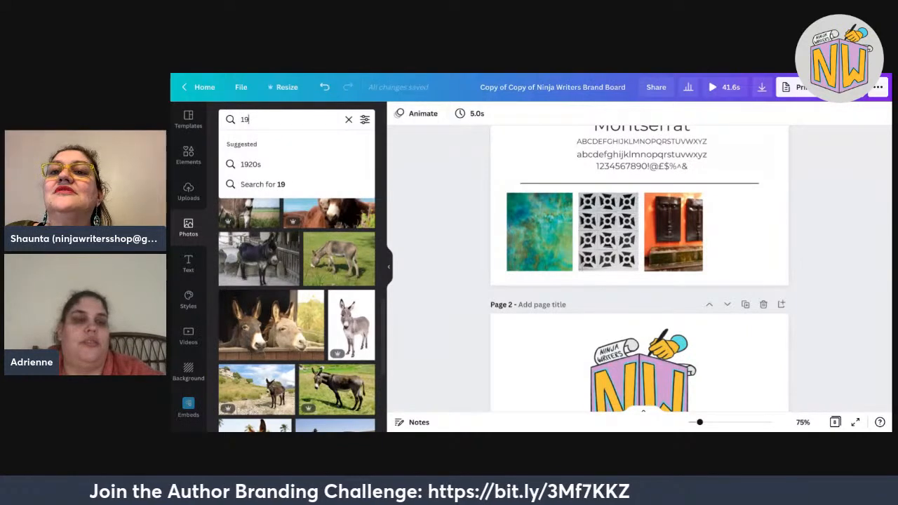
type("60s")
Run the decade photo search, then search 'art nouveau' and scroll to the mood row.
key("Return")
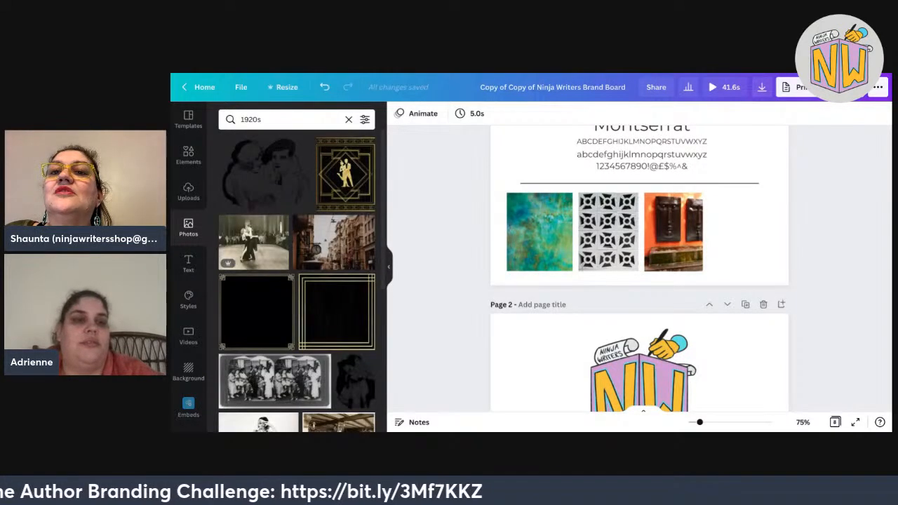
left_click(262, 119)
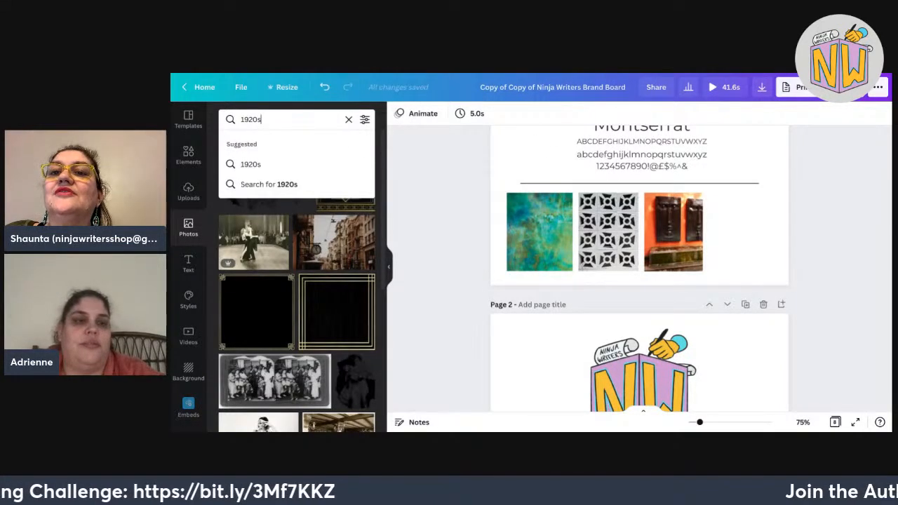
key("BackSpace")
key("BackSpace")
key("BackSpace")
key("BackSpace")
key("BackSpace")
type("art neauvu")
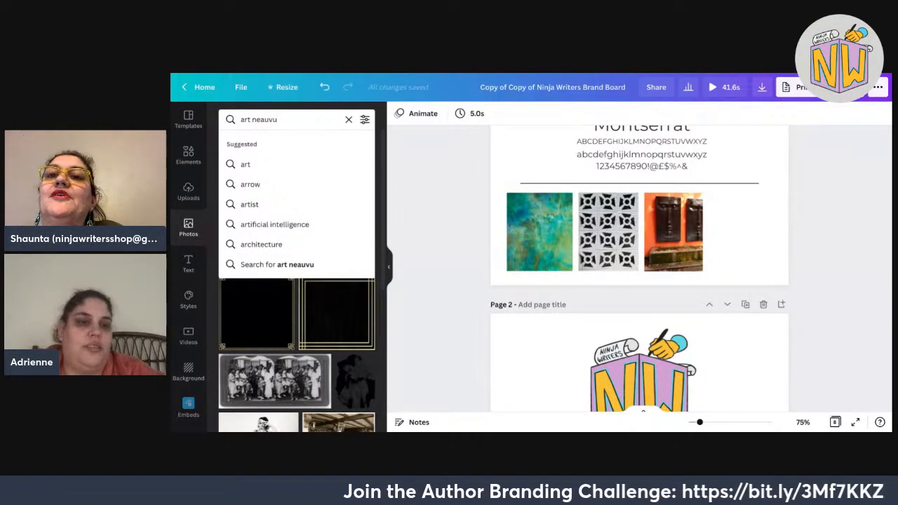
key("BackSpace")
key("BackSpace")
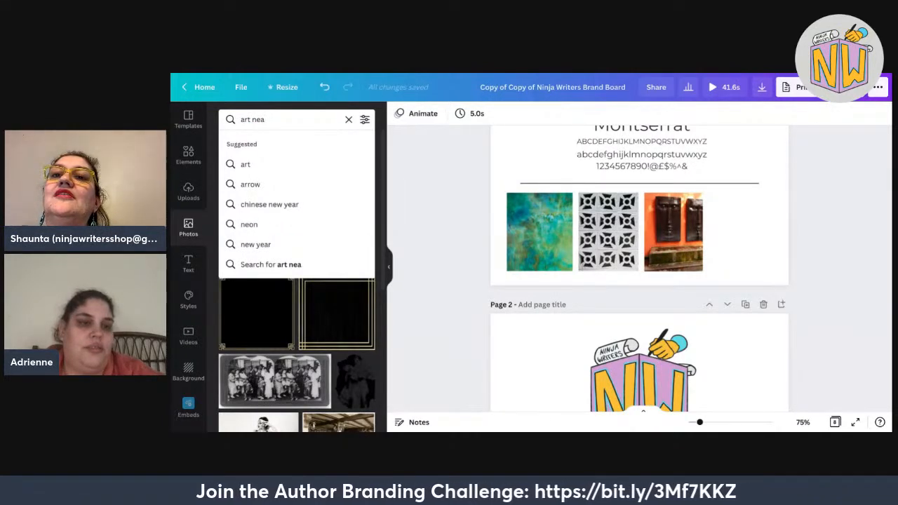
type("uv")
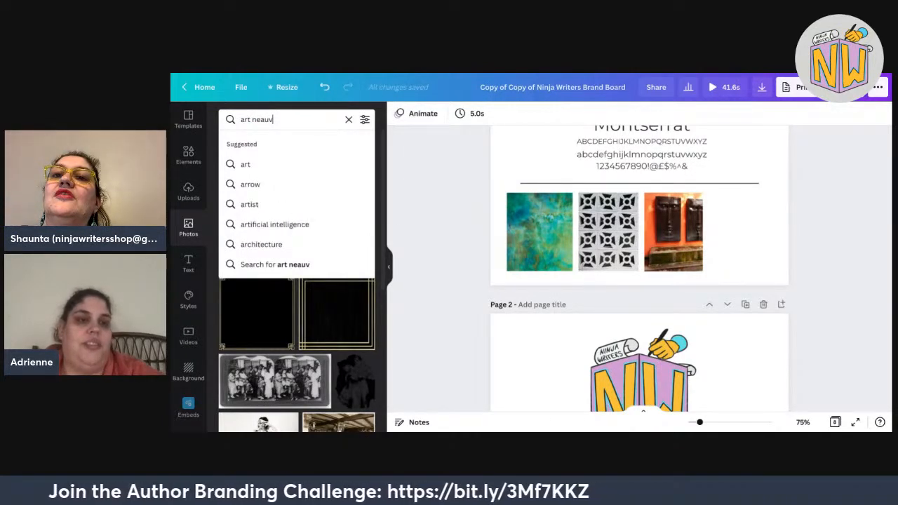
key("BackSpace")
key("BackSpace")
key("BackSpace")
key("BackSpace")
type("u")
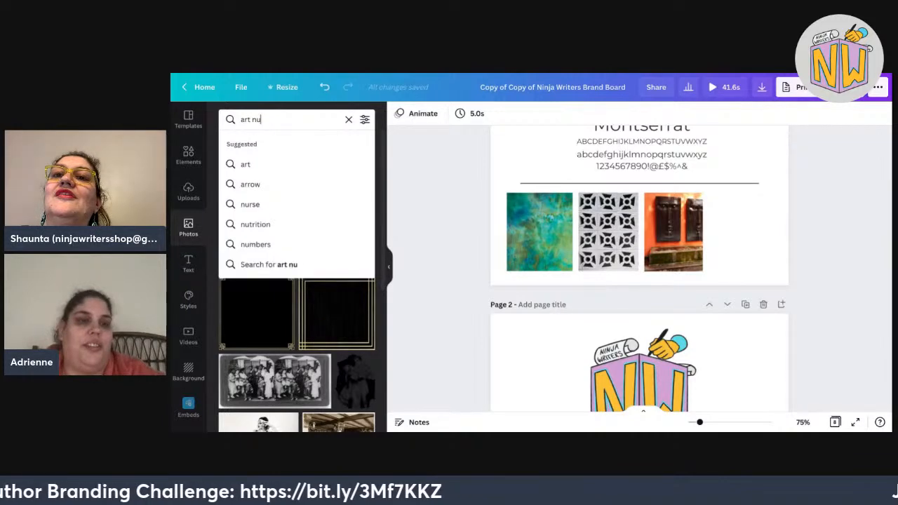
type("vea")
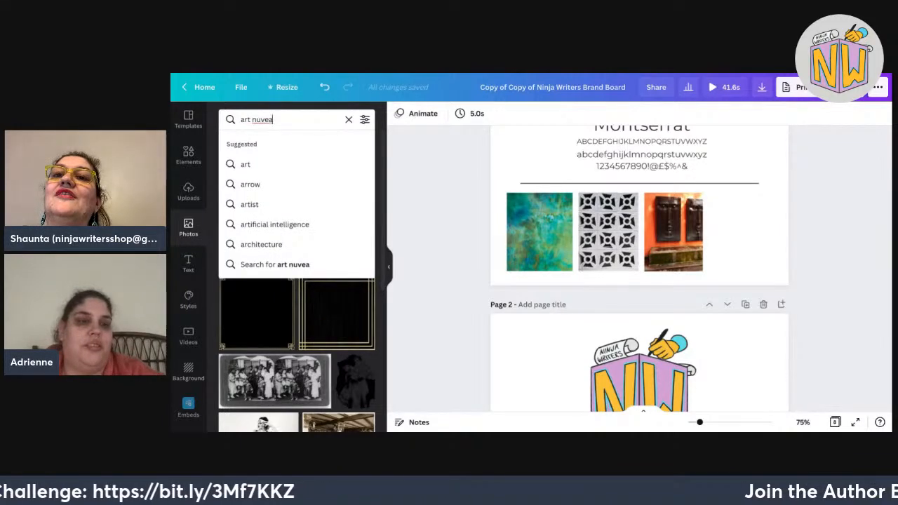
type("u")
key("Return")
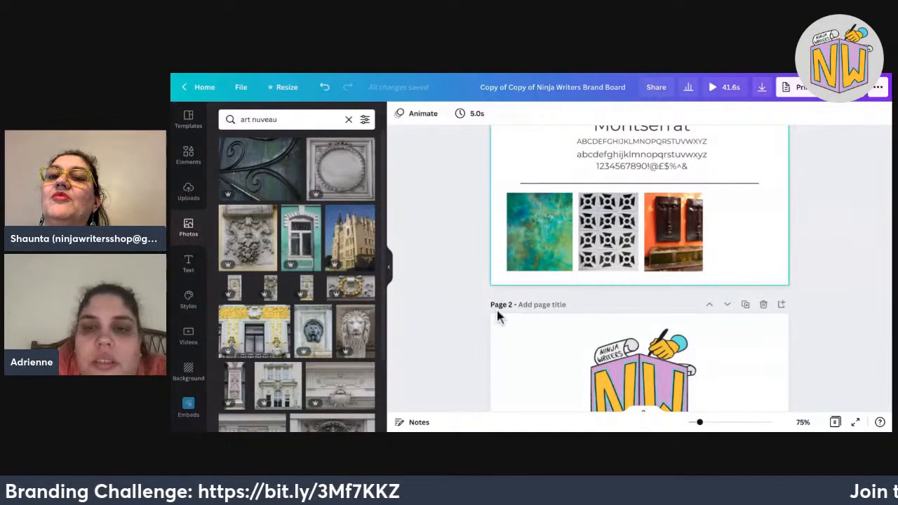
scroll(498, 315, "up", 3)
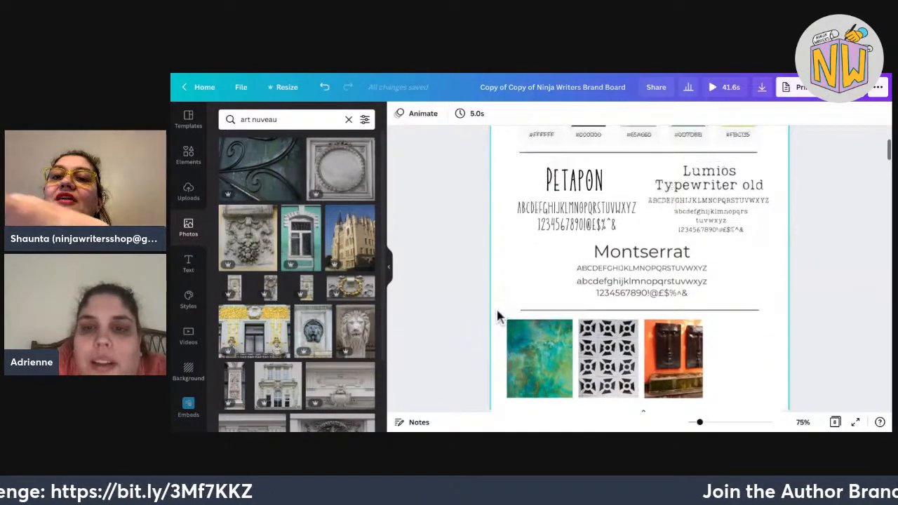
scroll(497, 315, "up", 2)
scroll(498, 316, "down", 4)
scroll(640, 269, "down", 1)
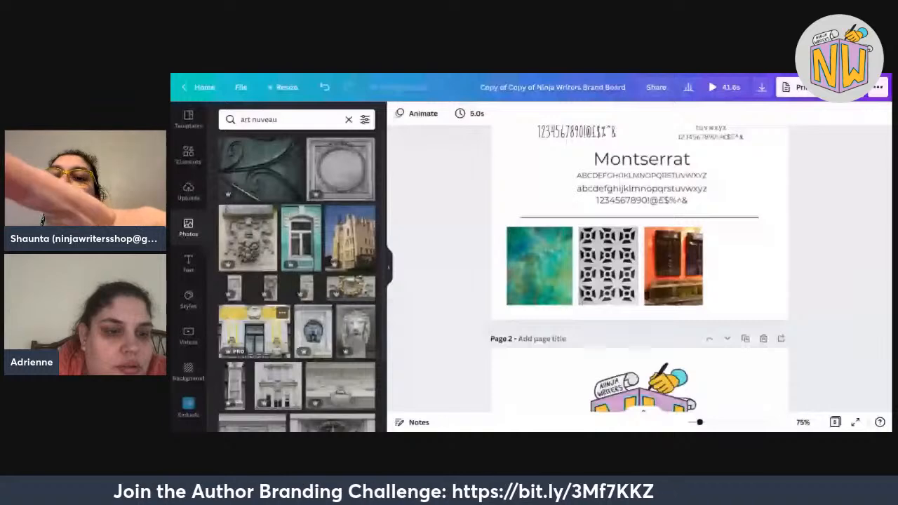
scroll(267, 323, "down", 1)
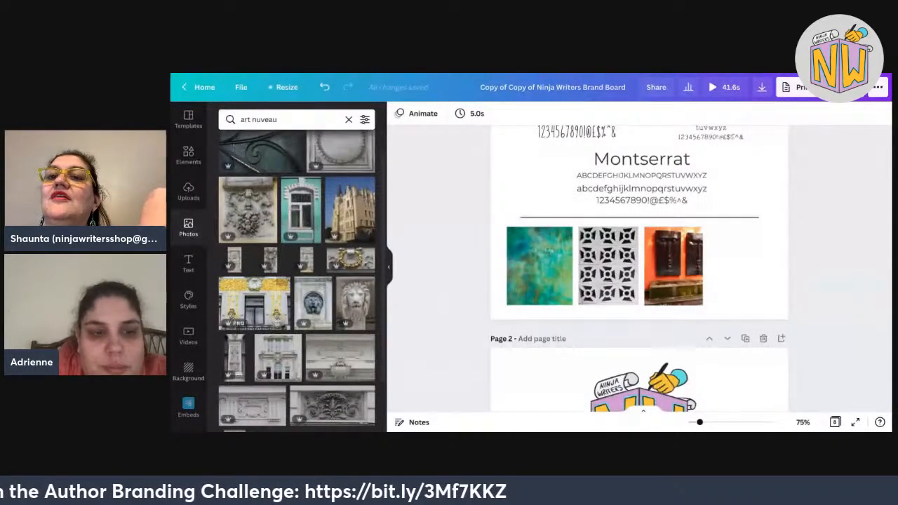
Swap the orange masks photo for the yellow art nouveau building photo in the mood row.
left_click_drag(256, 302, 751, 281)
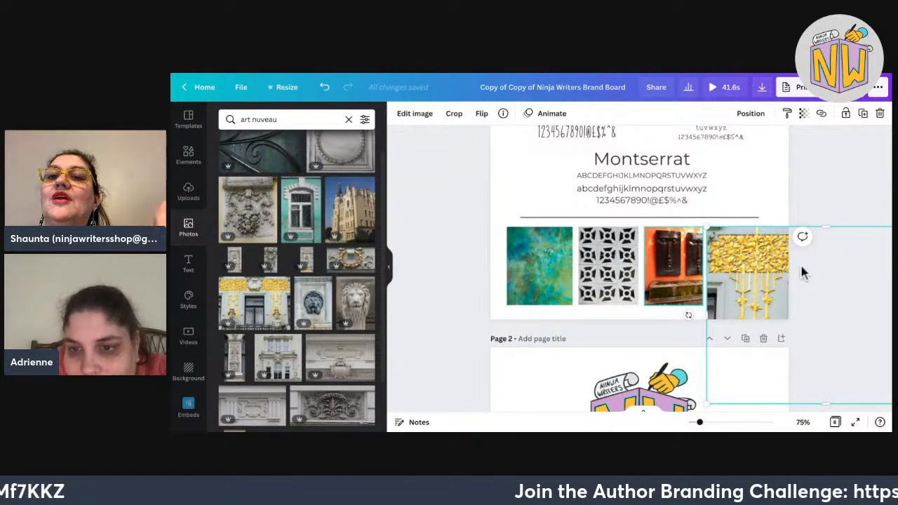
key("Delete")
left_click_drag(772, 274, 708, 274)
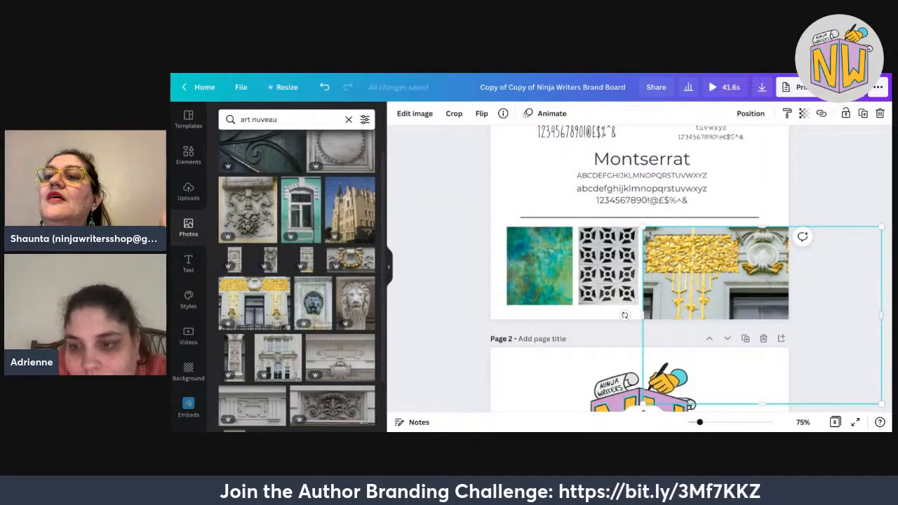
Resize and crop the yellow facade photo to a narrow tall tile.
left_click_drag(882, 405, 749, 306)
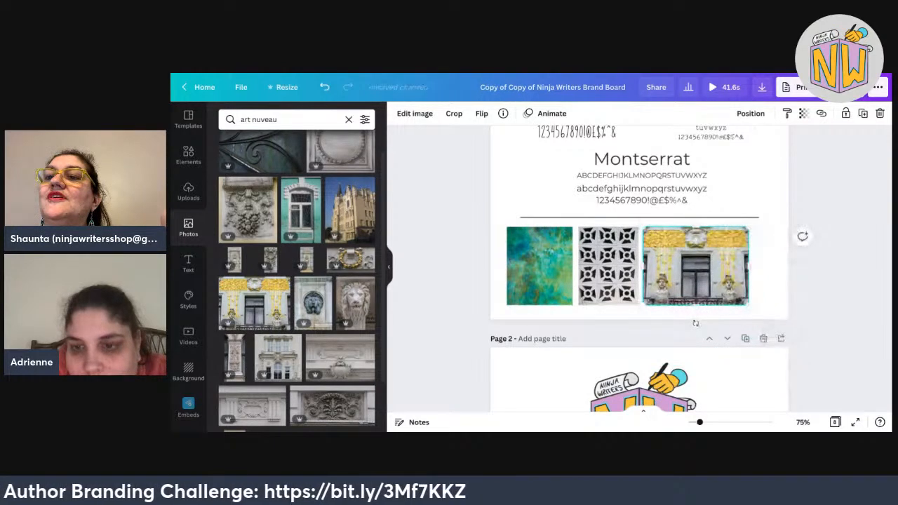
left_click_drag(749, 266, 639, 266)
double_click(668, 266)
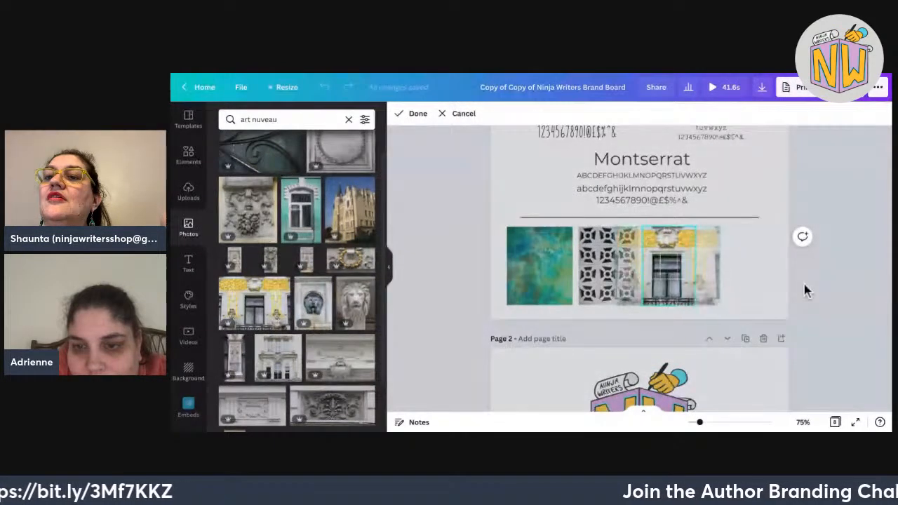
left_click(804, 285)
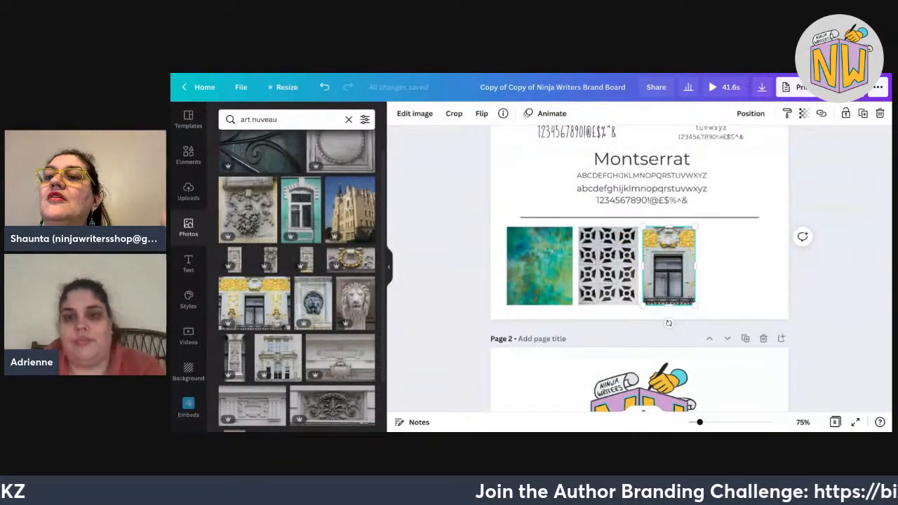
key("ctrl+z")
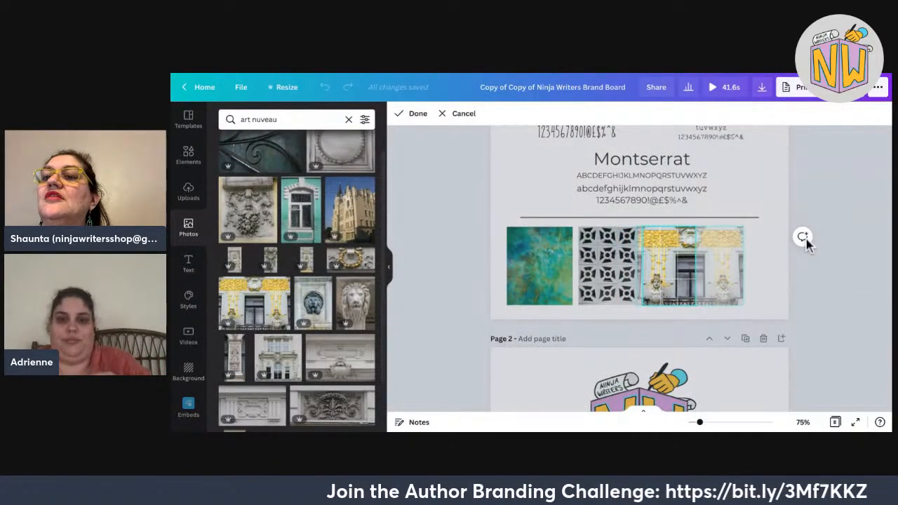
key("Return")
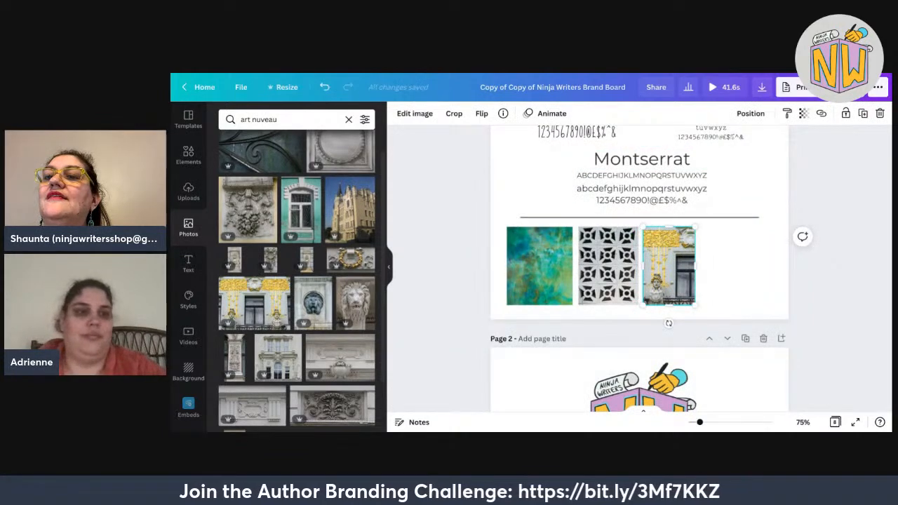
Search photos for 'pittsburgh' and browse the skyline and bridge results.
left_click_drag(278, 119, 247, 119)
type("pit")
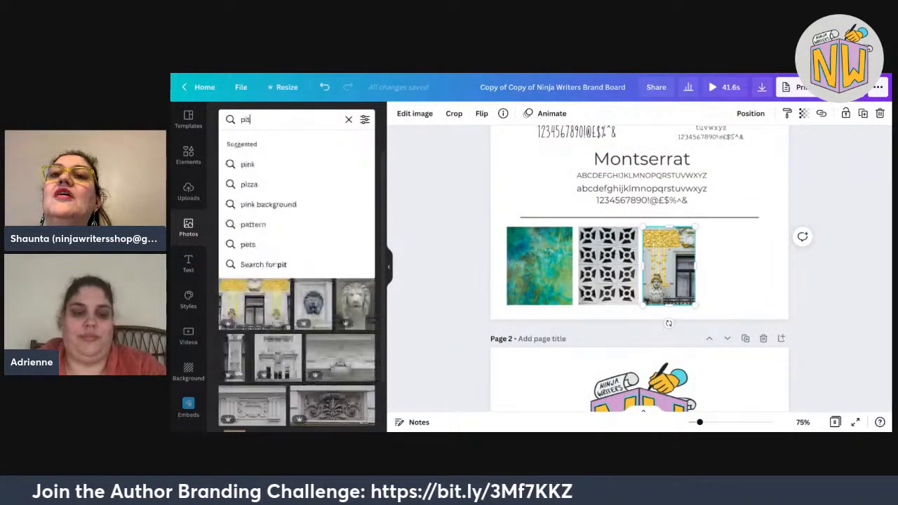
type("tsburgh")
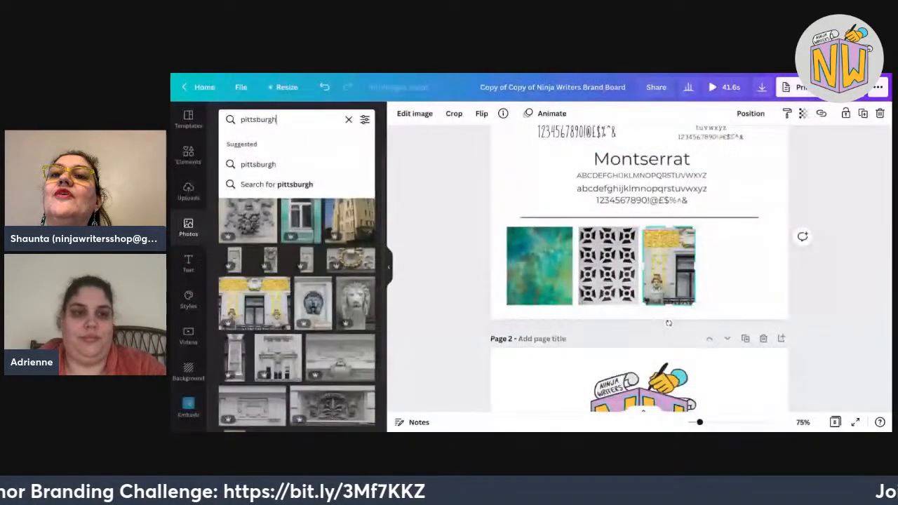
key("Return")
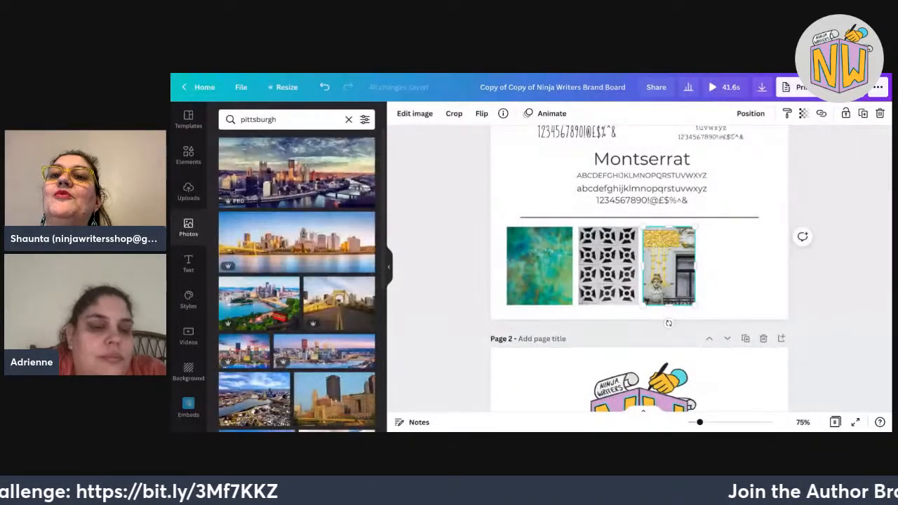
scroll(334, 373, "down", 1)
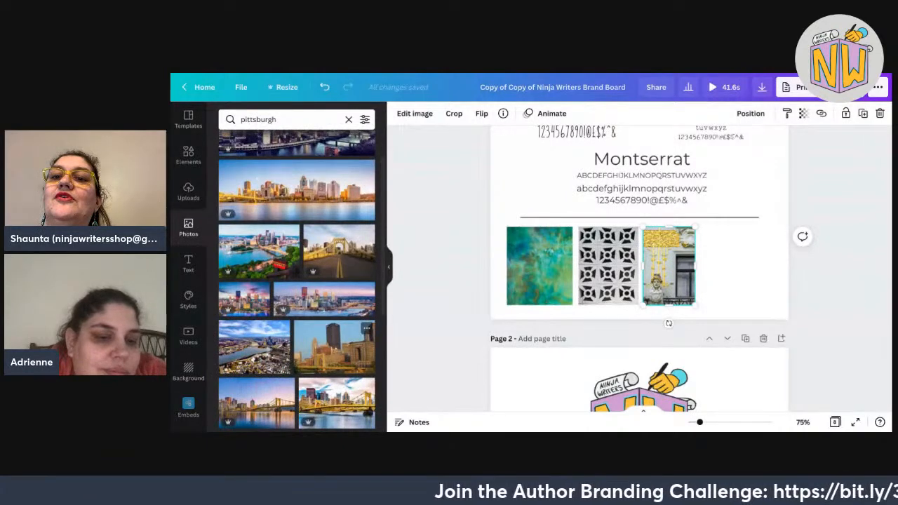
scroll(334, 323, "down", 3)
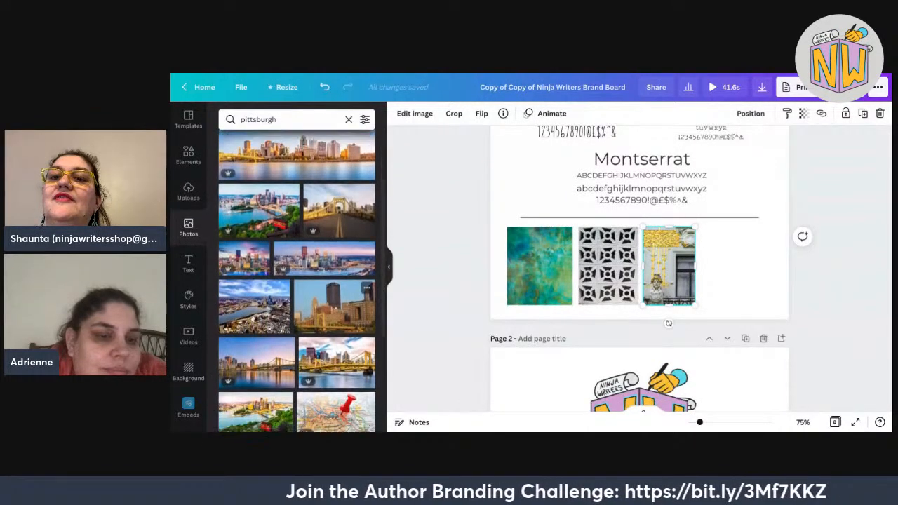
scroll(334, 323, "down", 1)
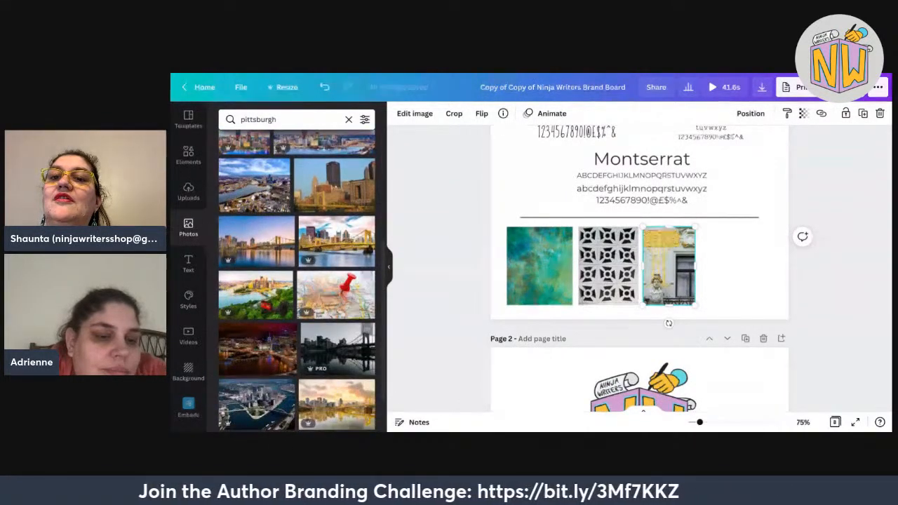
scroll(334, 323, "down", 2)
scroll(260, 309, "down", 2)
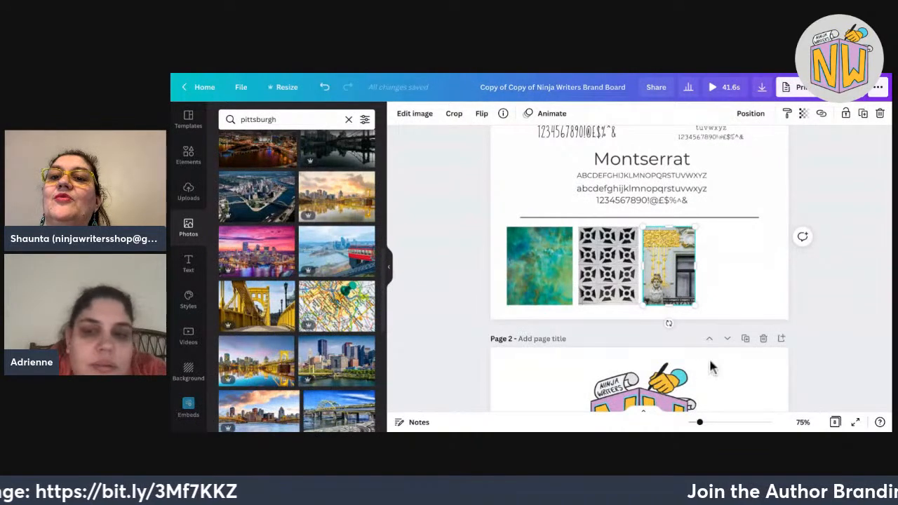
Place the yellow Pittsburgh bridge photo as the fourth mood tile, resized and cropped to match.
left_click_drag(288, 287, 771, 283)
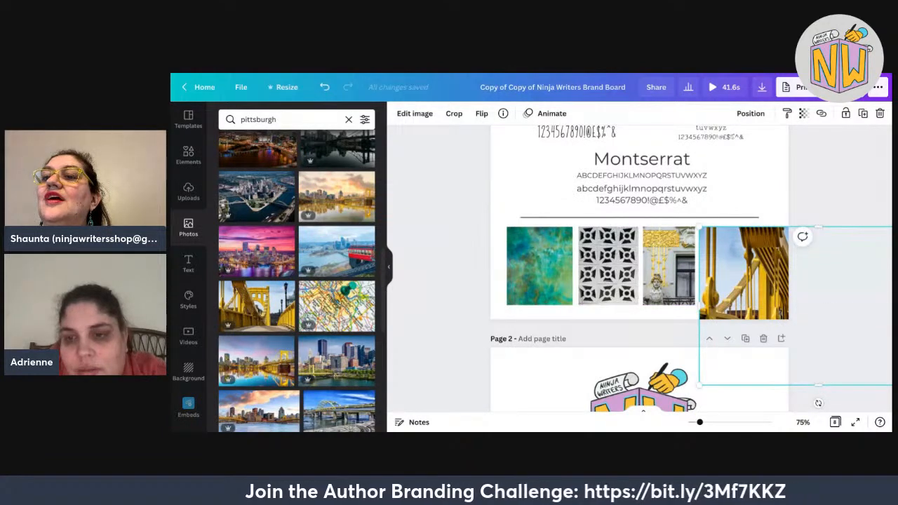
scroll(639, 269, "down", 1)
scroll(639, 268, "right", 2)
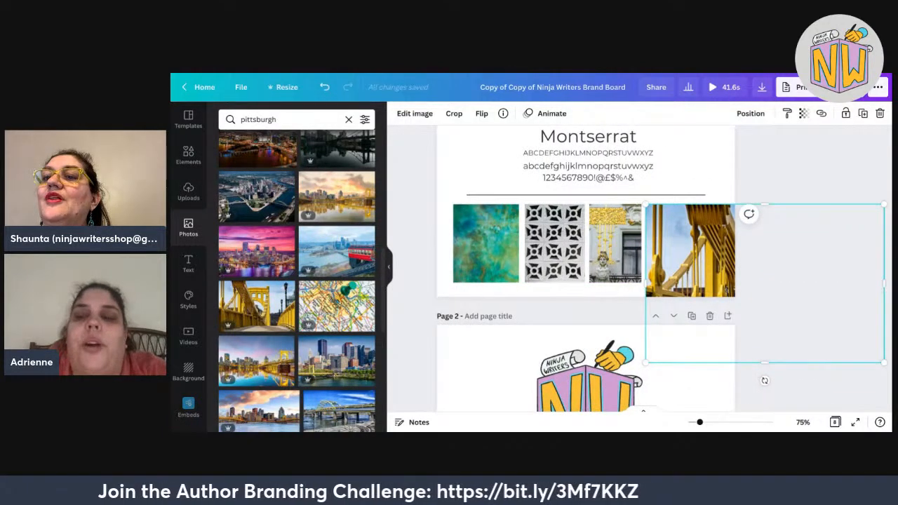
left_click_drag(884, 362, 817, 283)
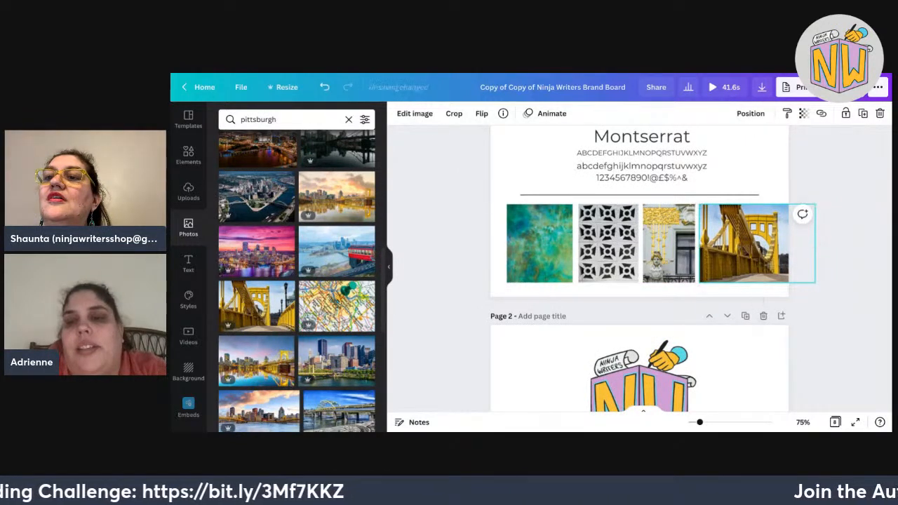
left_click_drag(816, 243, 674, 243)
double_click(727, 244)
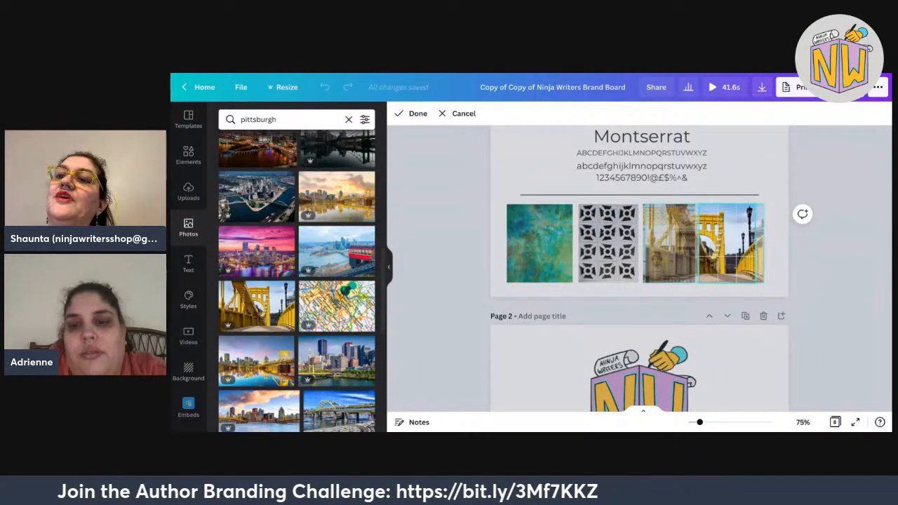
key("Return")
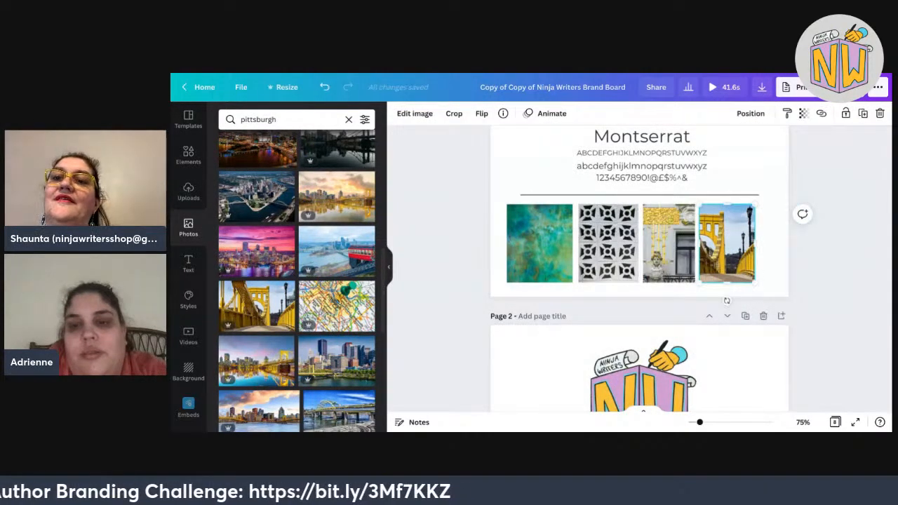
key("Escape")
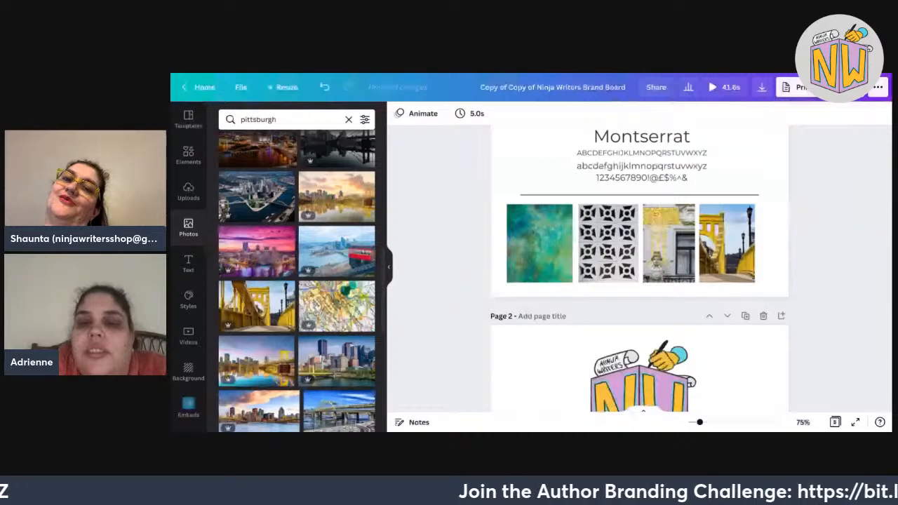
Resize the four mood photos as one group and align the row under the Montserrat sample.
left_click_drag(499, 288, 711, 218)
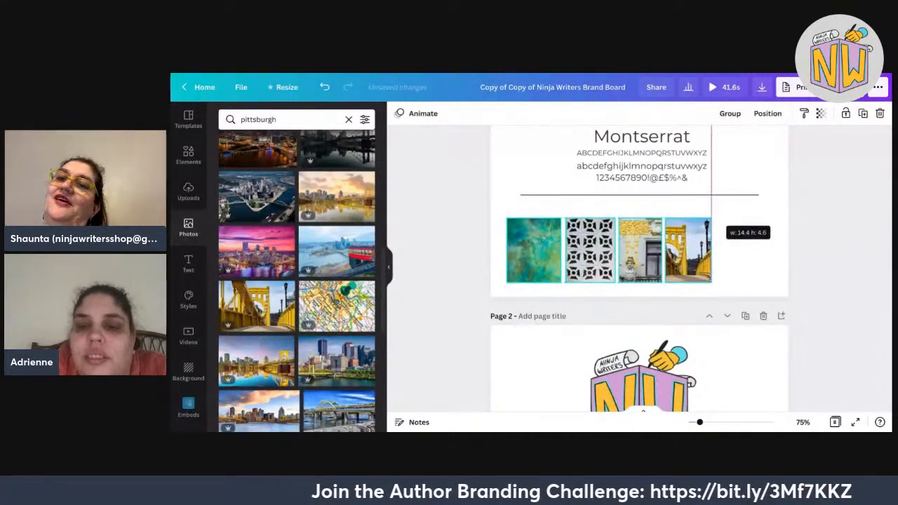
key("Left")
key("Left")
key("Up")
key("Up")
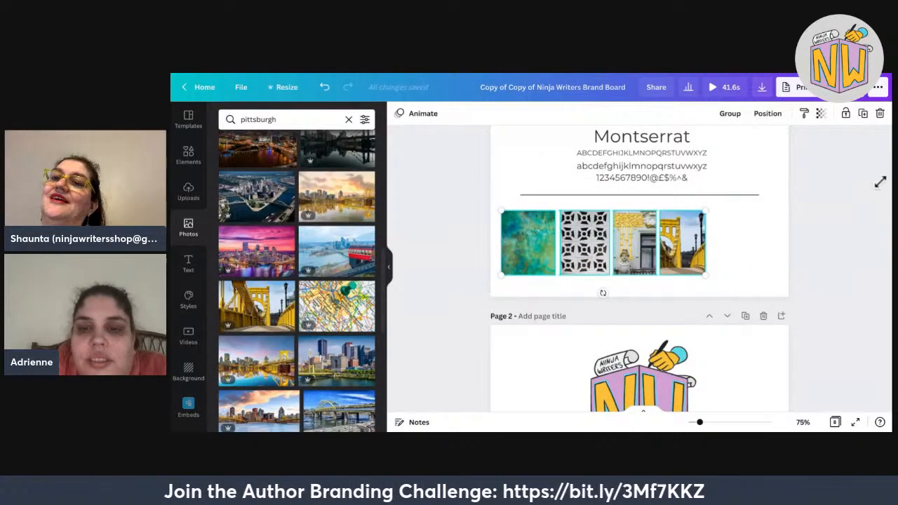
left_click_drag(882, 176, 884, 175)
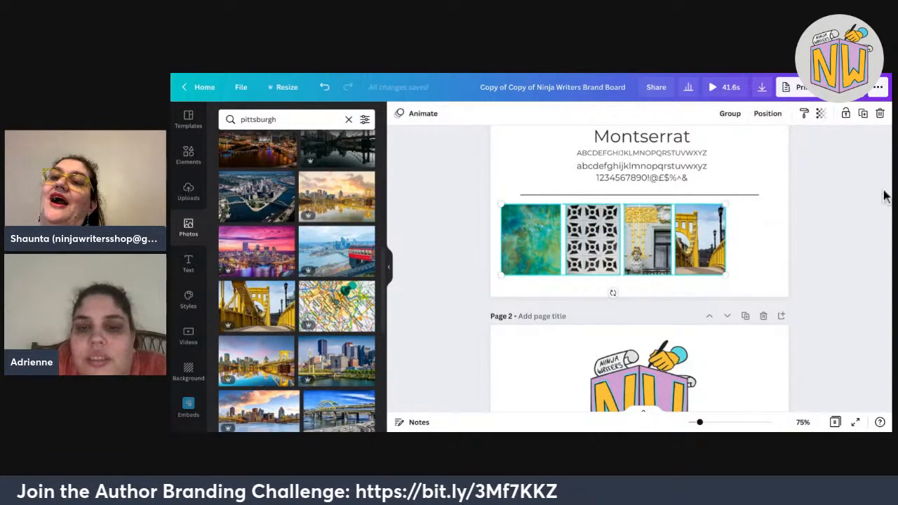
left_click_drag(613, 240, 612, 242)
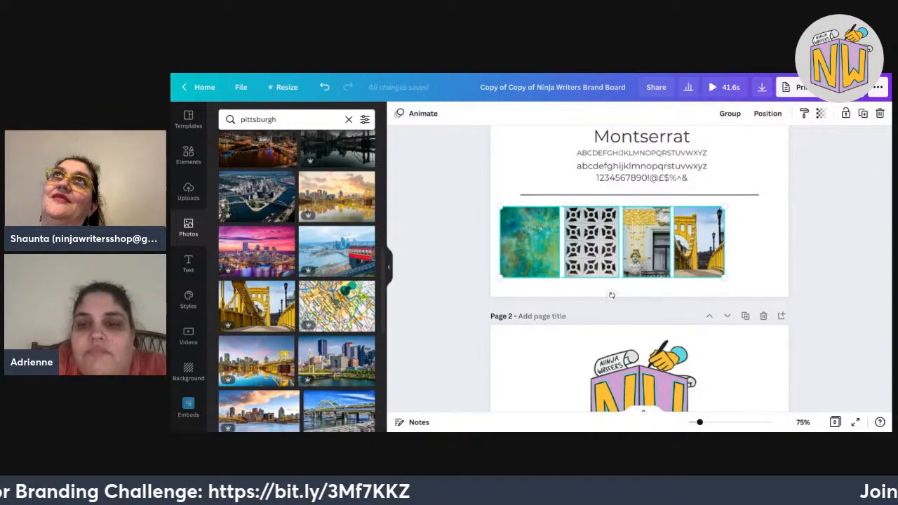
left_click(886, 195)
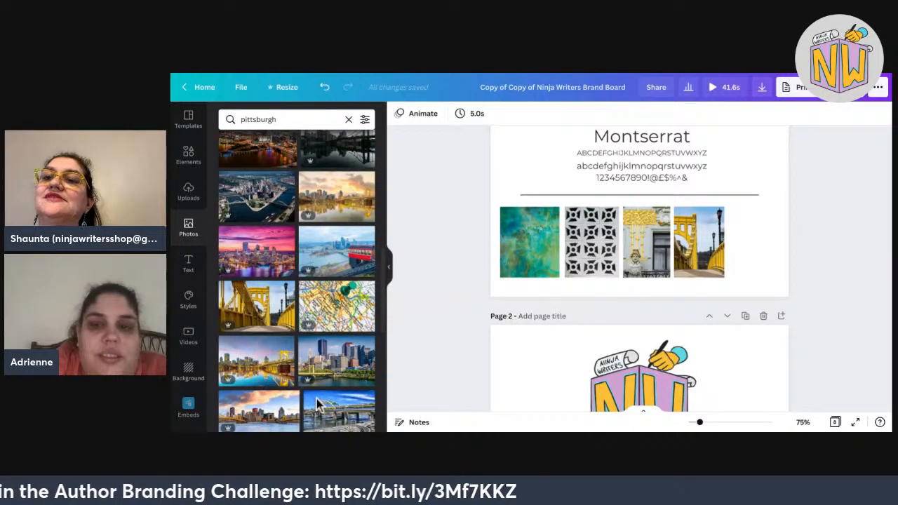
Search the photo library for 'plants'.
double_click(277, 119)
type("plants")
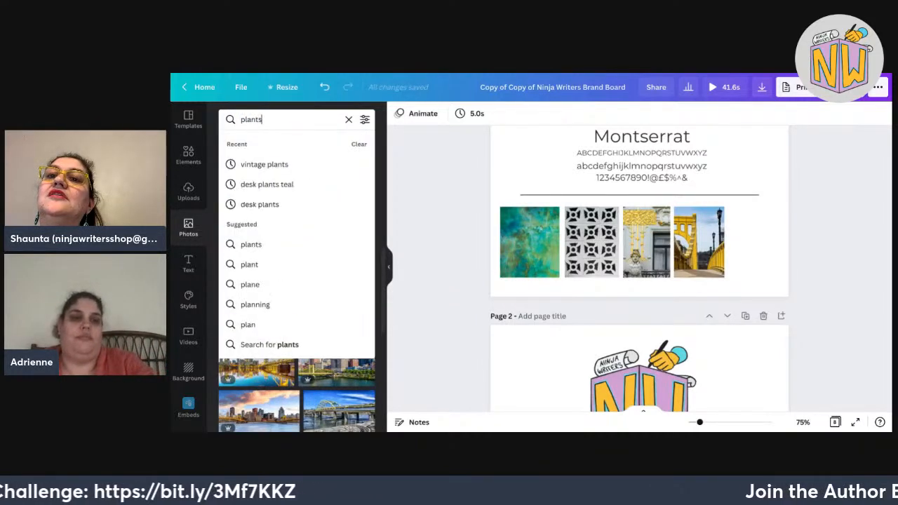
key("Return")
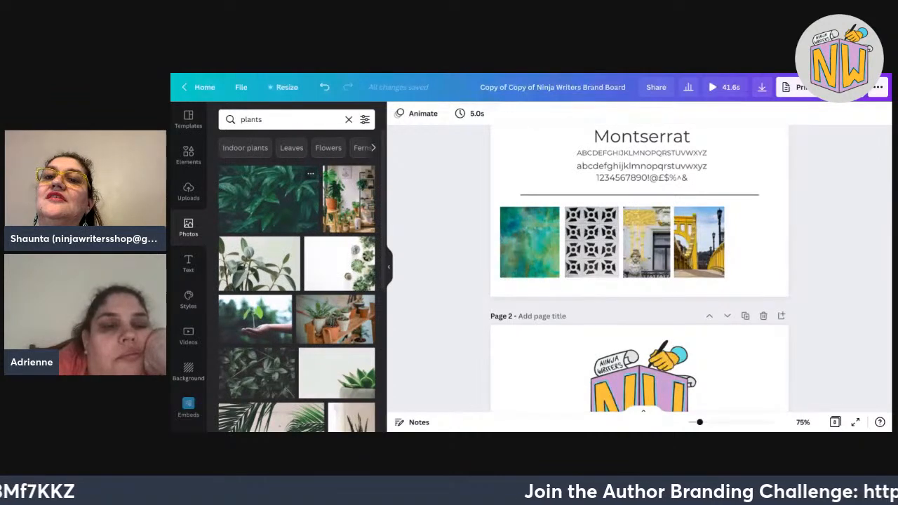
Browse the plant and leaf photo results, then select the query to replace it.
scroll(297, 281, "down", 5)
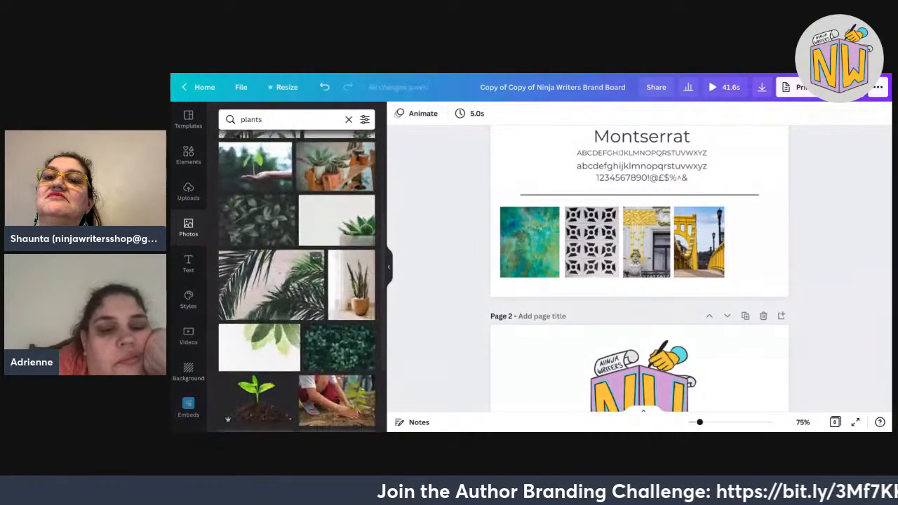
scroll(297, 281, "down", 3)
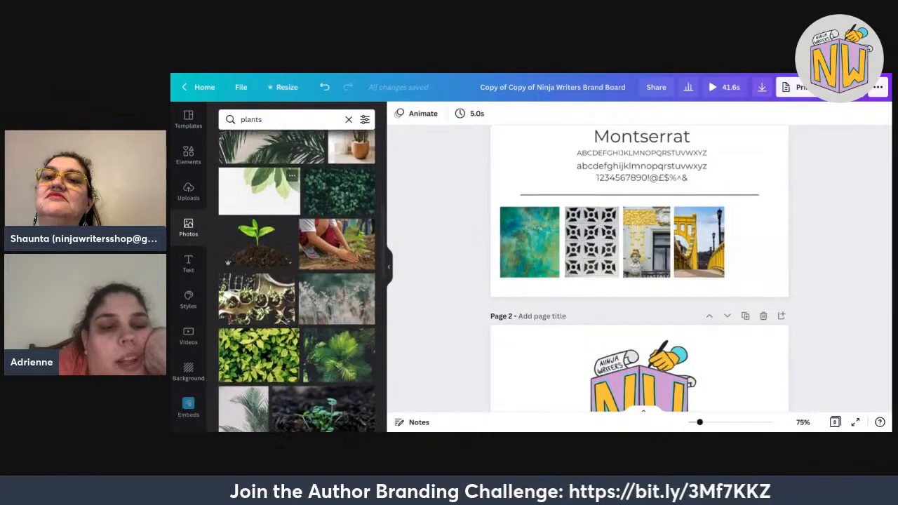
scroll(297, 280, "down", 3)
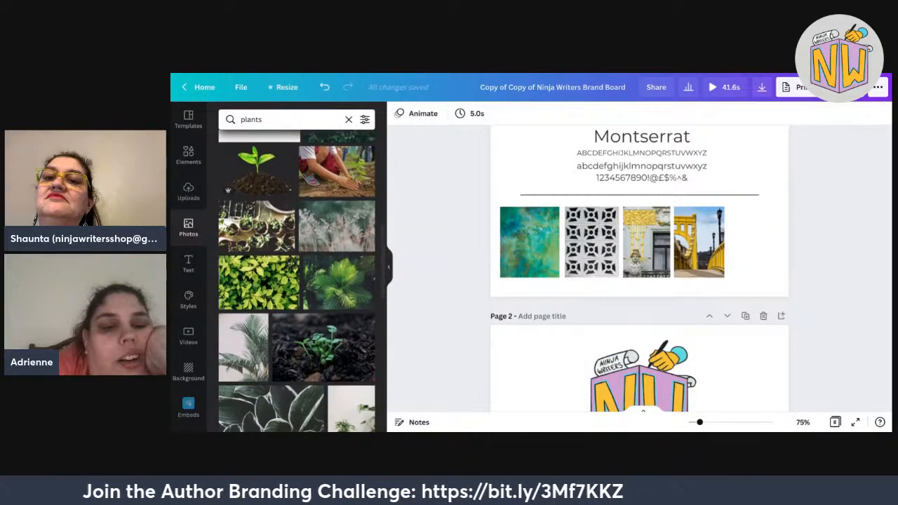
scroll(297, 281, "down", 4)
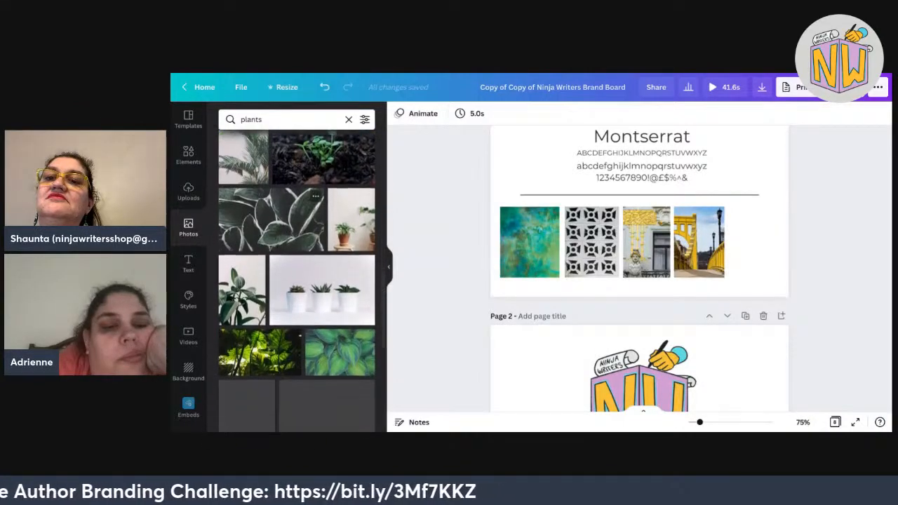
scroll(297, 281, "down", 2)
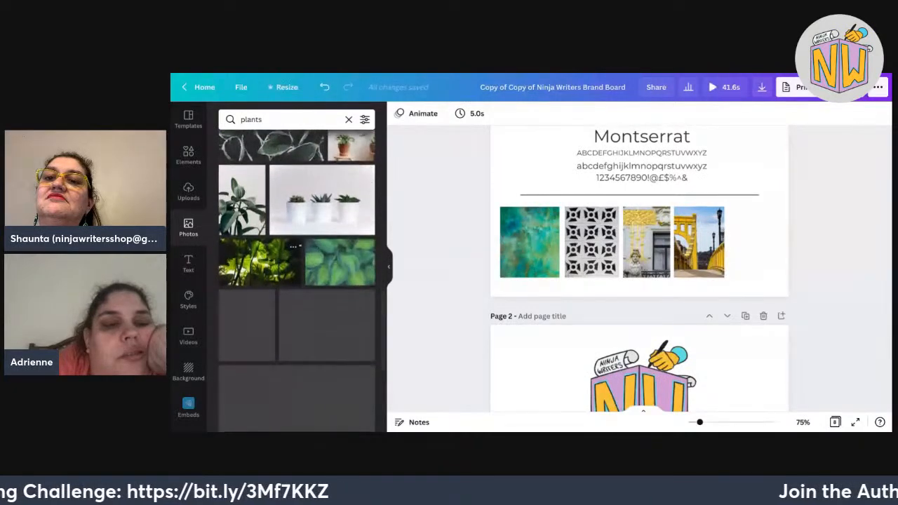
scroll(297, 281, "down", 2)
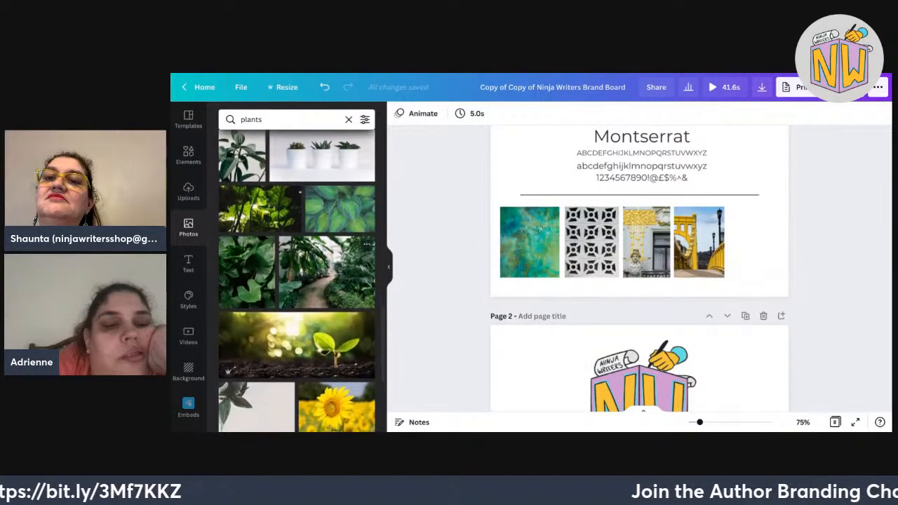
scroll(297, 281, "down", 3)
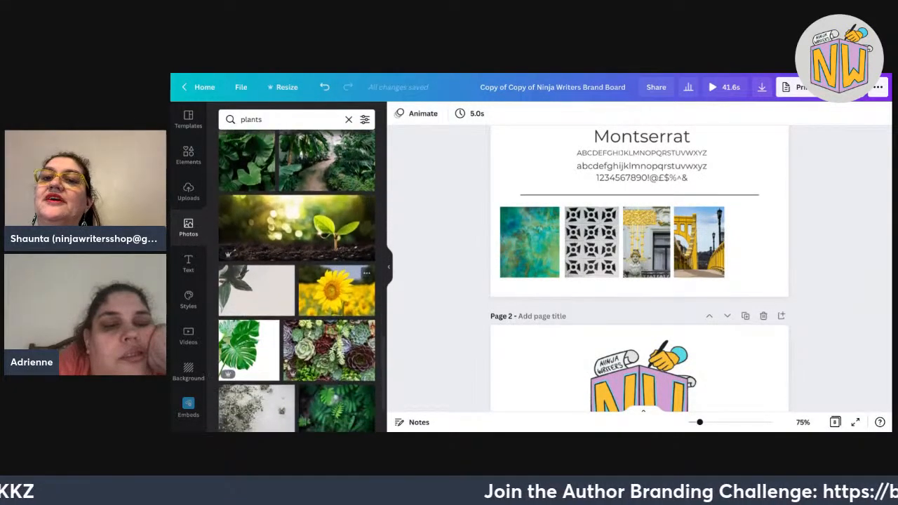
scroll(297, 281, "down", 2)
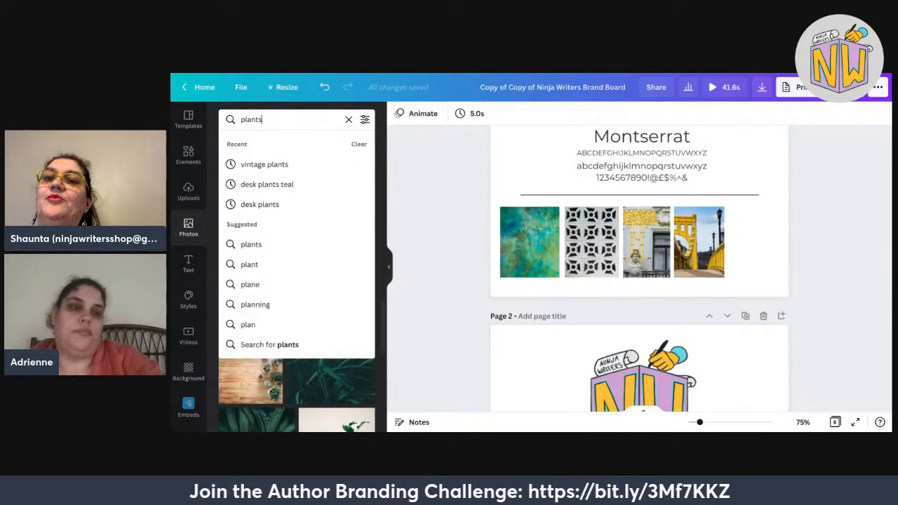
double_click(250, 119)
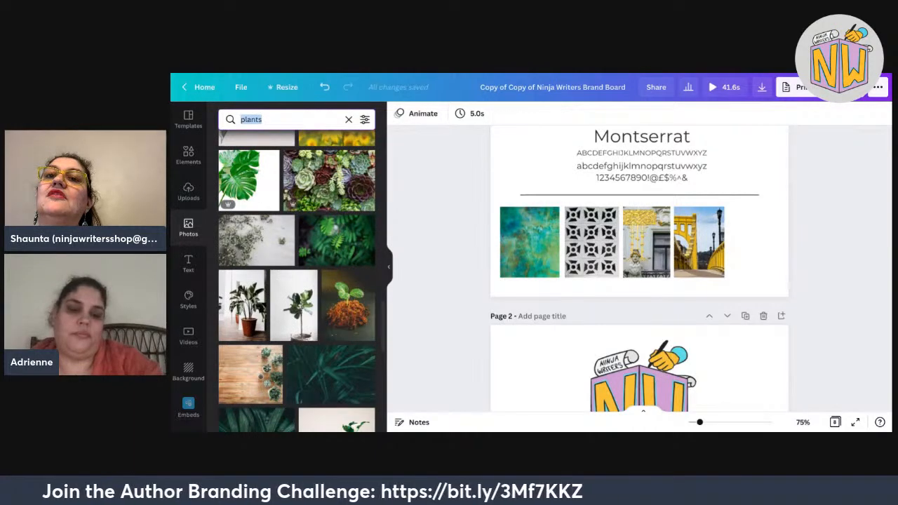
Search photos for 'vintage plants', then change the query to '1920s garden'.
type("v")
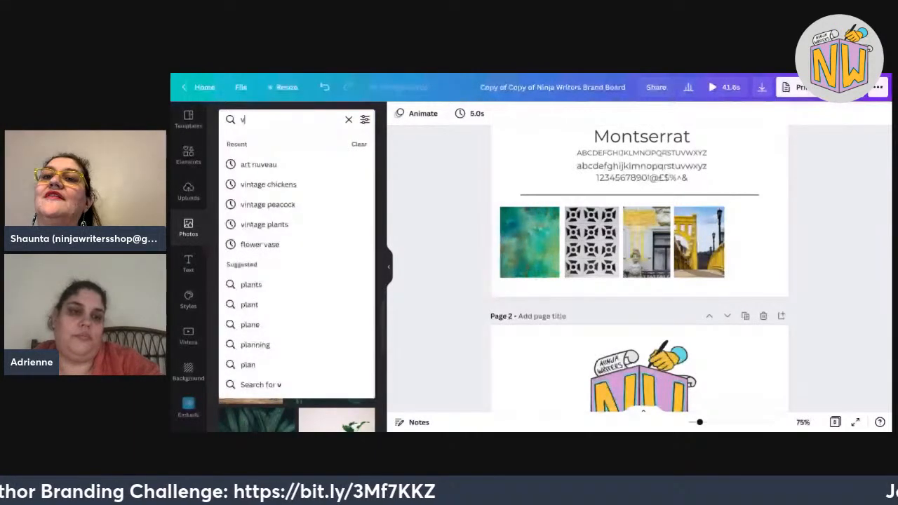
type("intage plants")
key("Return")
left_click_drag(288, 120, 241, 119)
type("192")
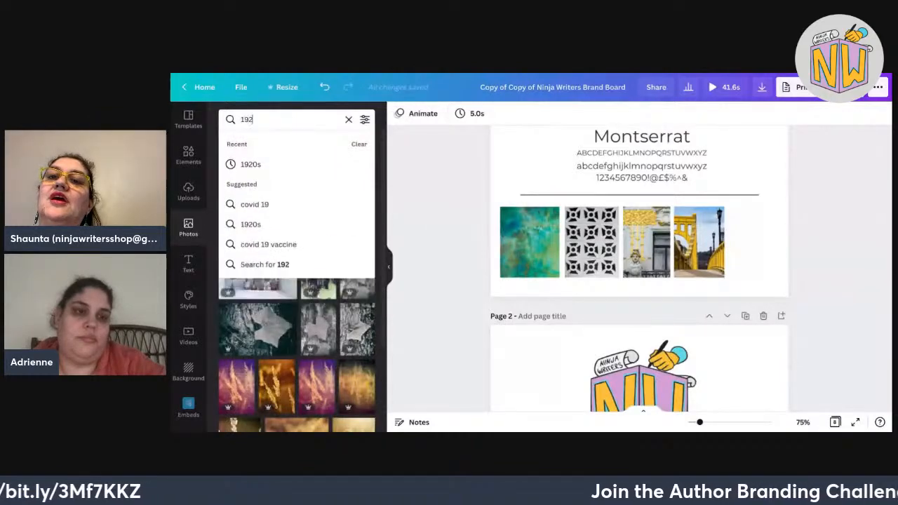
type("0s g")
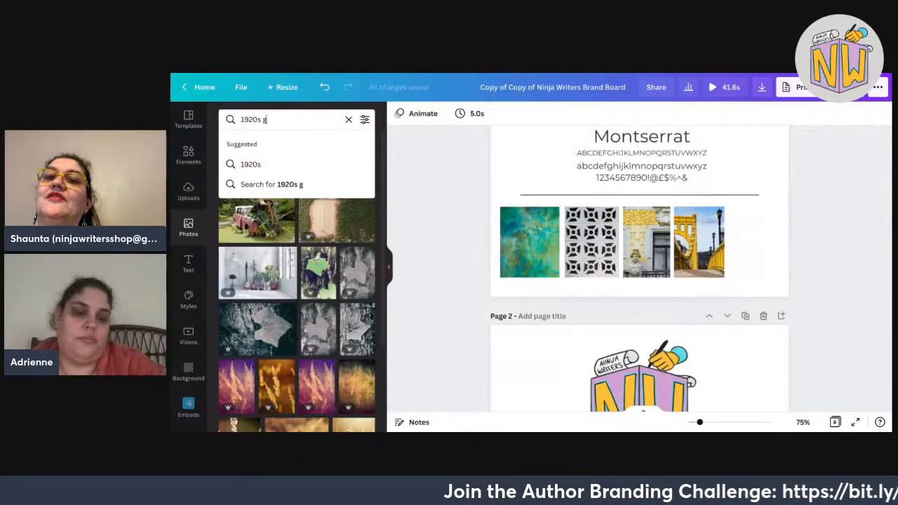
type("arden")
key("Return")
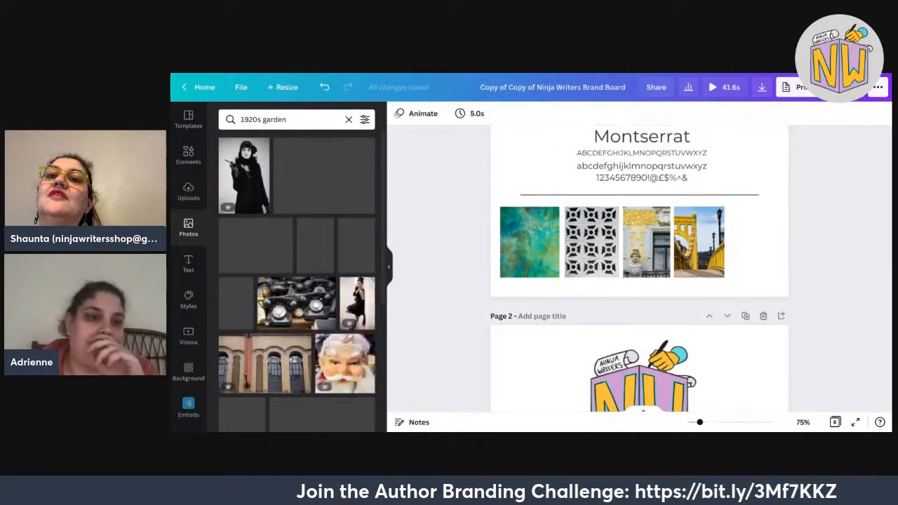
Browse the 1920s garden results of vintage portraits, old cars and typewriters.
scroll(297, 281, "down", 2)
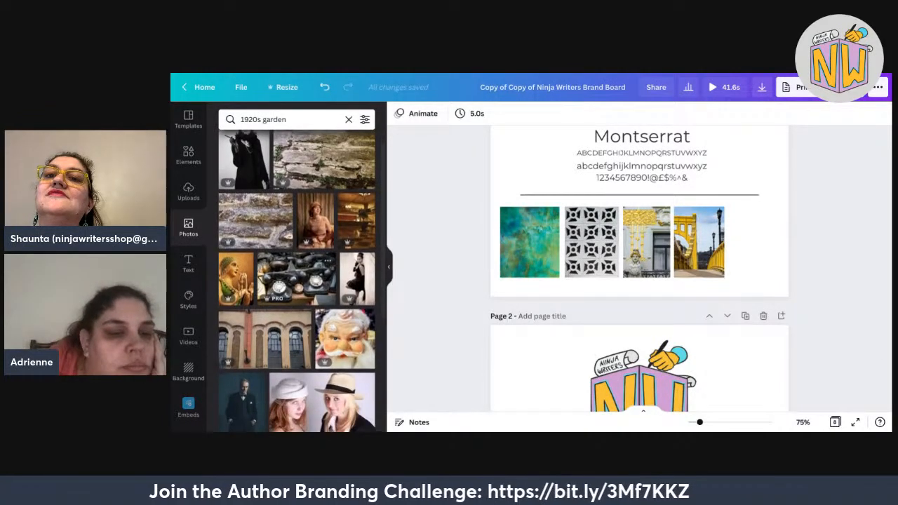
scroll(297, 280, "up", 2)
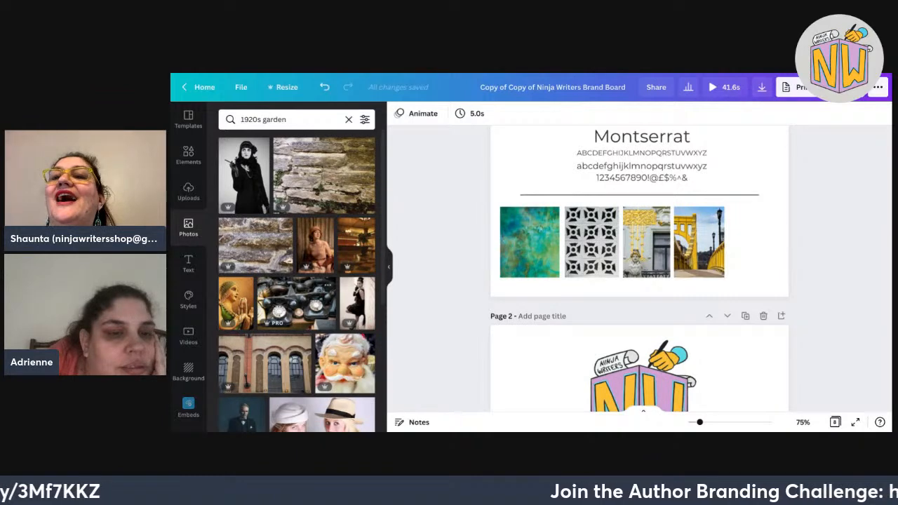
scroll(297, 280, "down", 4)
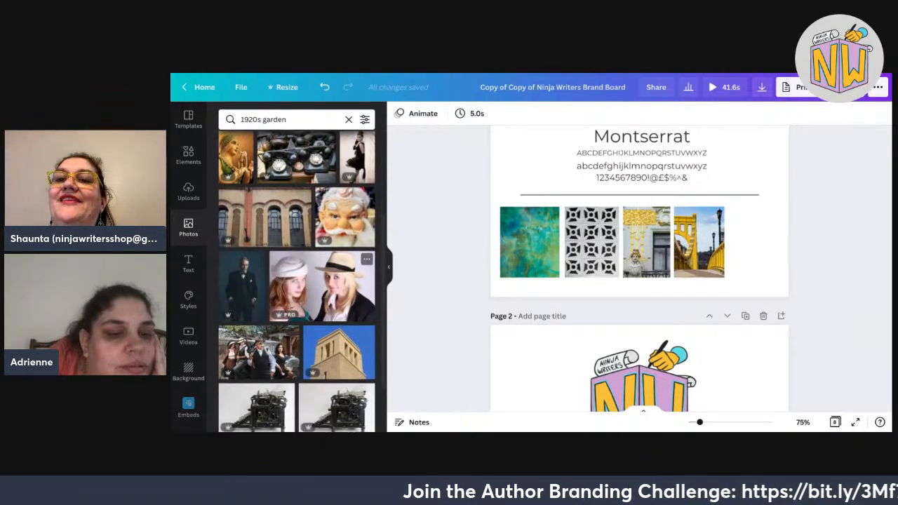
scroll(297, 281, "down", 4)
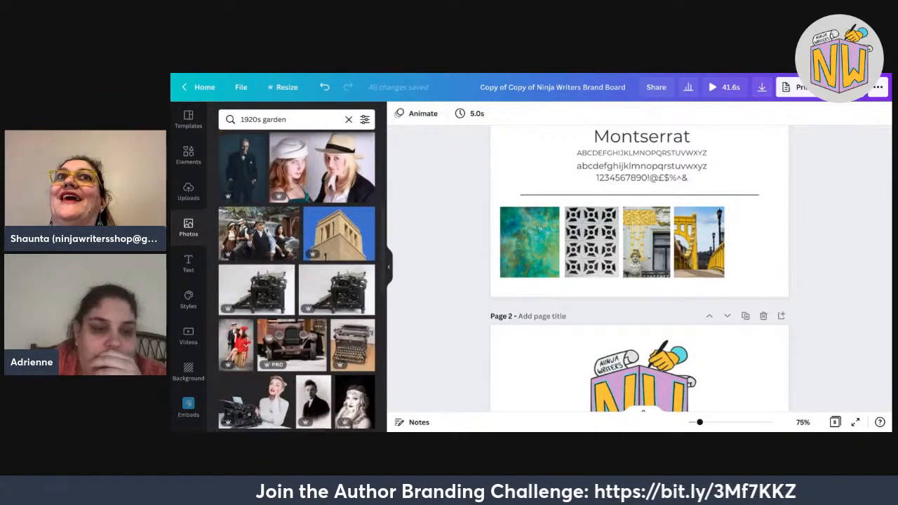
scroll(296, 281, "down", 5)
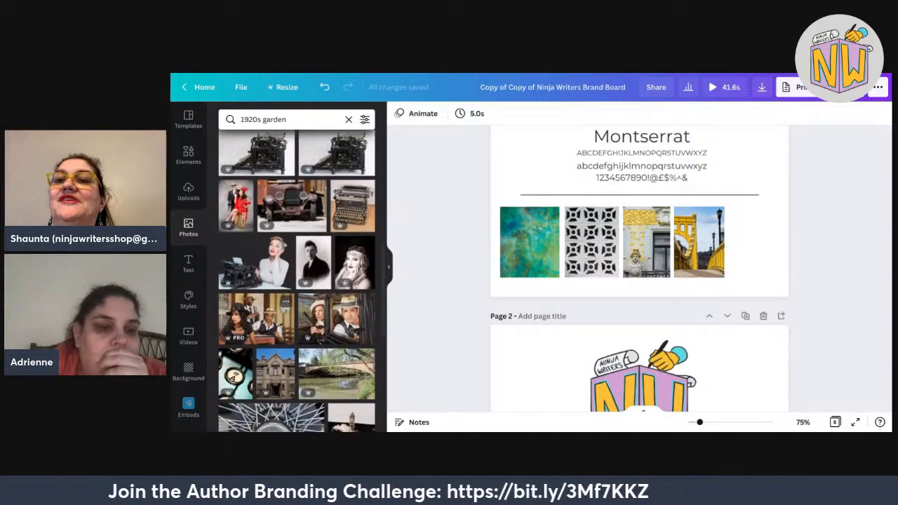
scroll(297, 281, "down", 4)
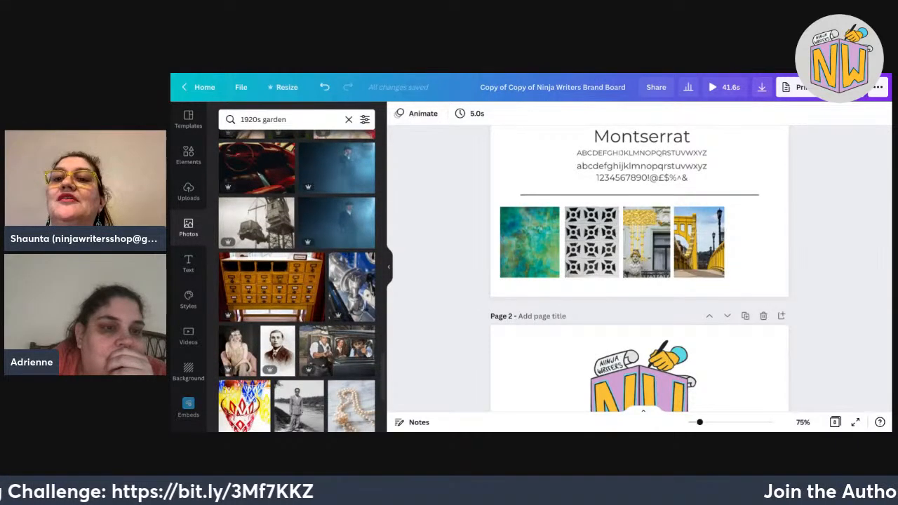
scroll(296, 281, "down", 2)
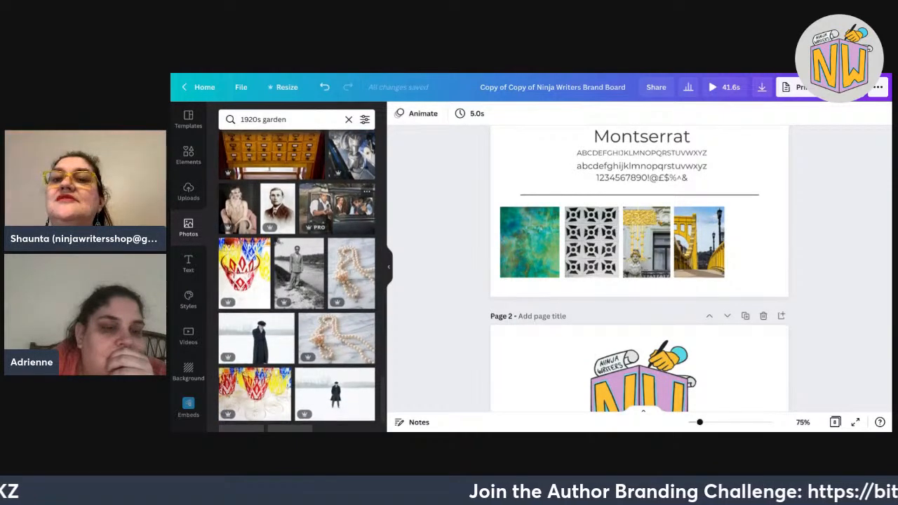
scroll(308, 259, "down", 1)
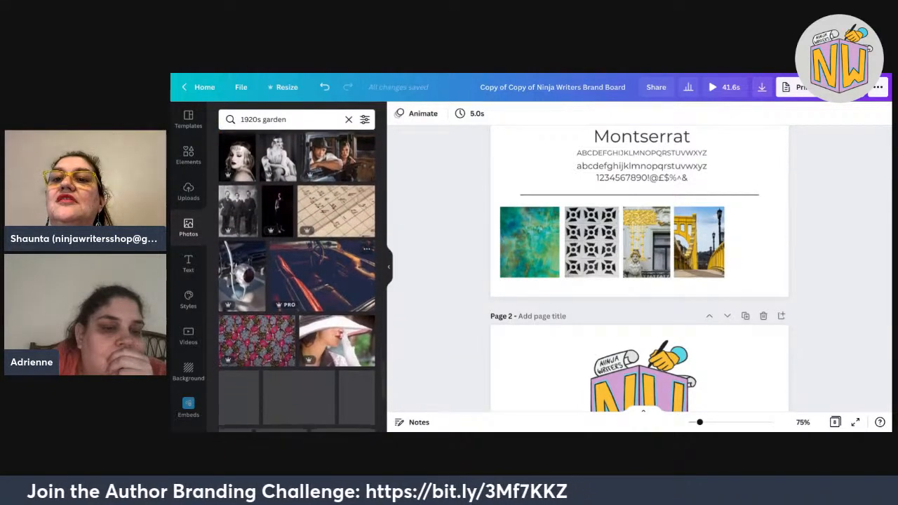
scroll(297, 281, "down", 5)
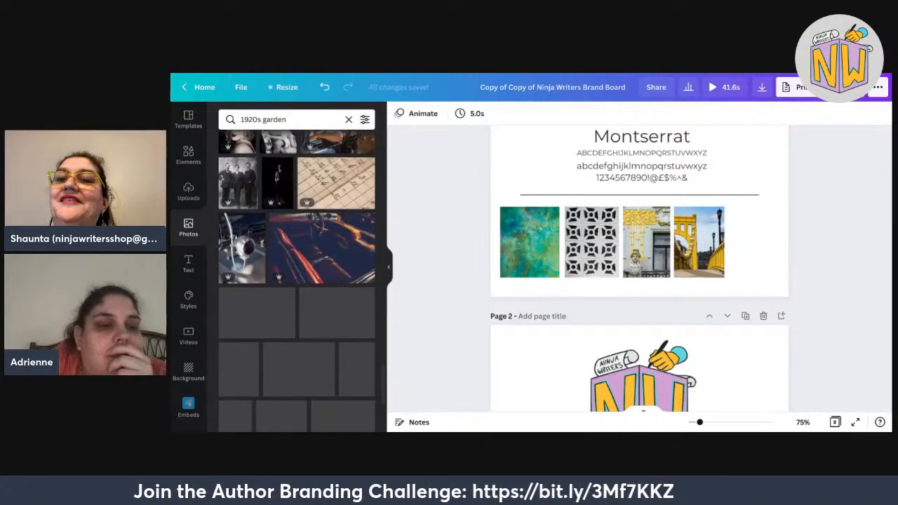
scroll(297, 281, "down", 2)
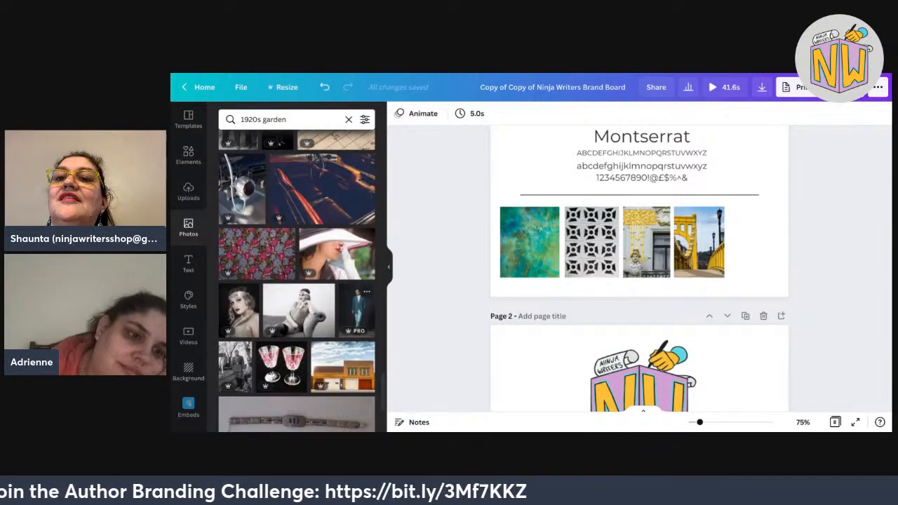
scroll(297, 281, "down", 2)
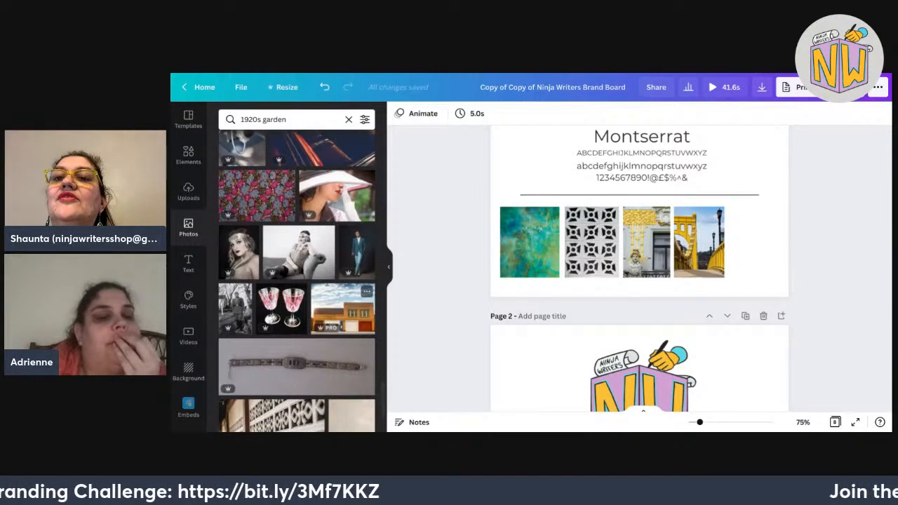
scroll(297, 281, "down", 2)
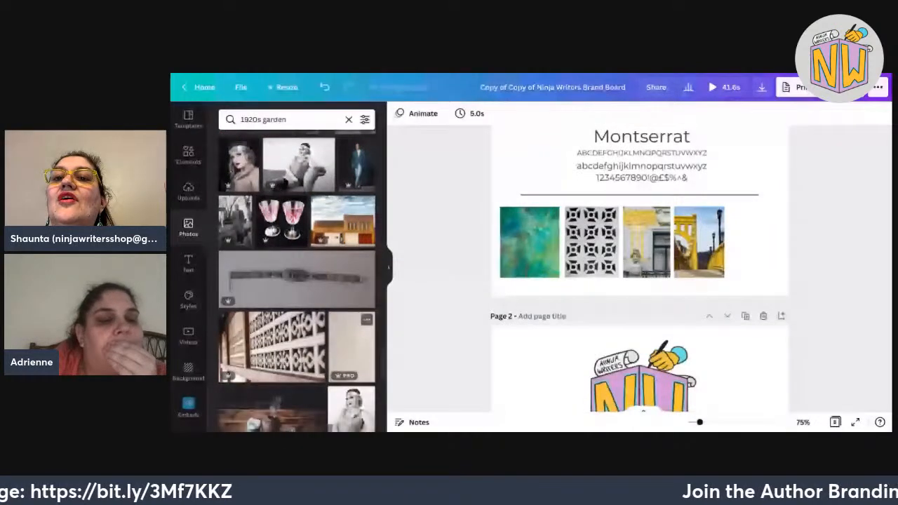
Search photos for 'Katharine Hepburn', correcting the misspelled first name and surname.
scroll(296, 280, "down", 2)
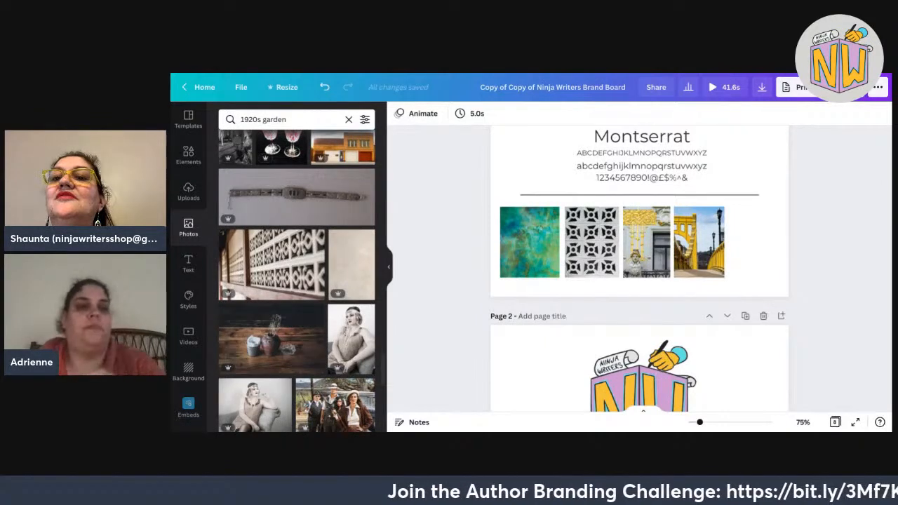
left_click_drag(286, 120, 244, 120)
type("kath")
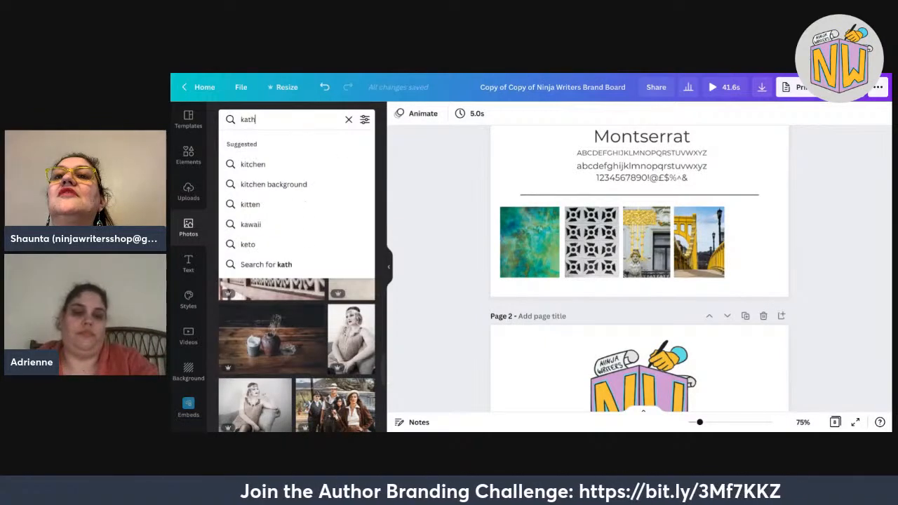
type("erine hap")
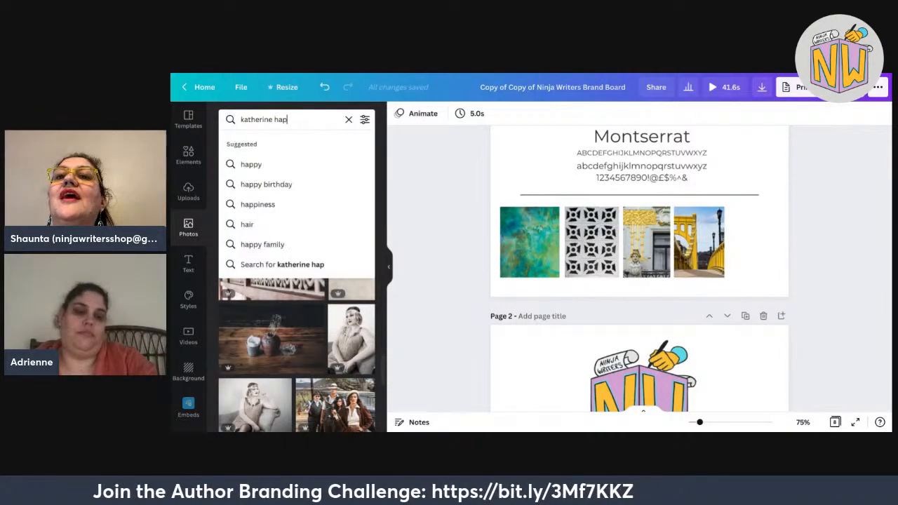
type("burn")
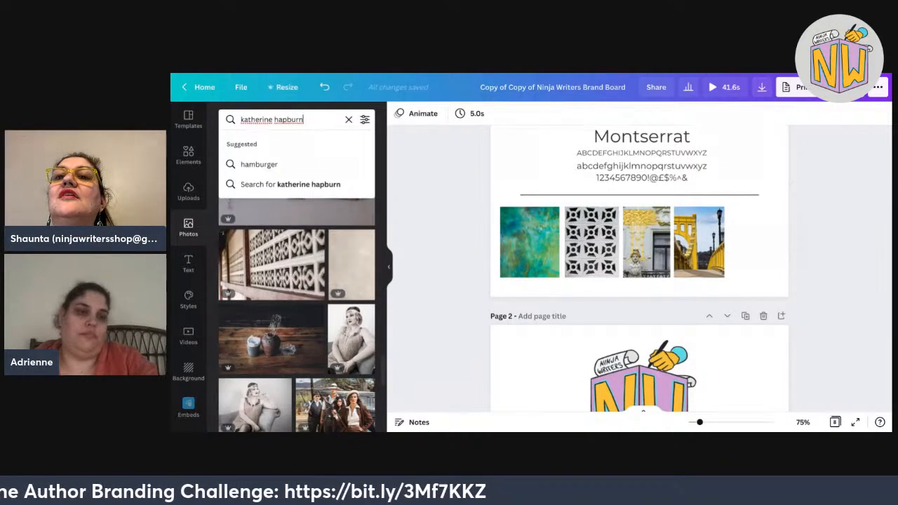
left_click(260, 119)
key("BackSpace")
type("a")
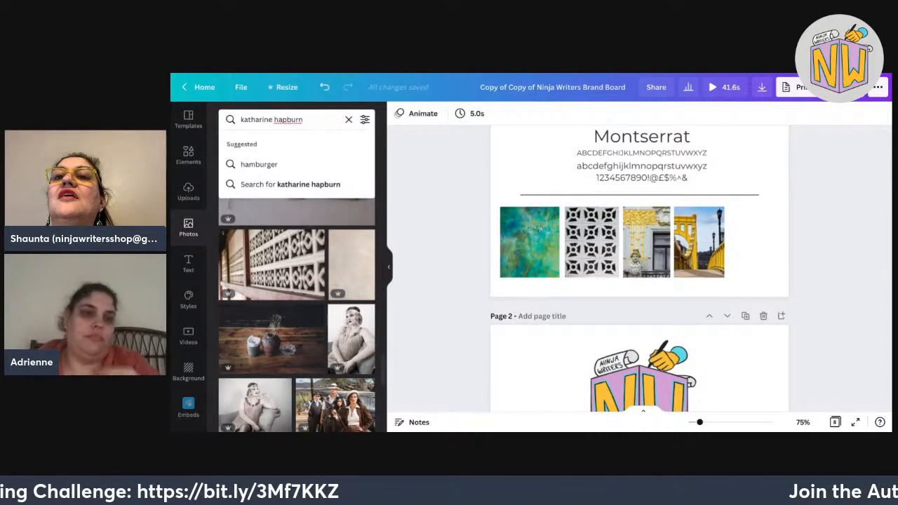
key("Return")
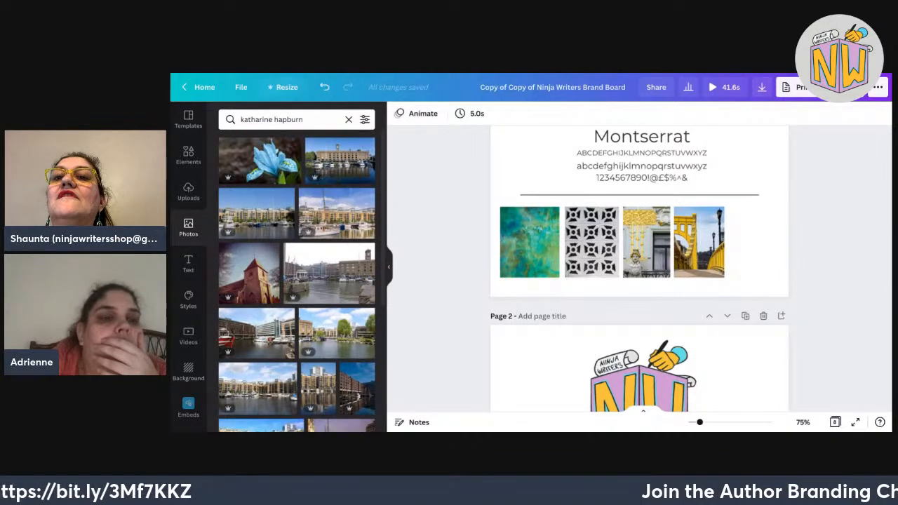
left_click(284, 119)
key("BackSpace")
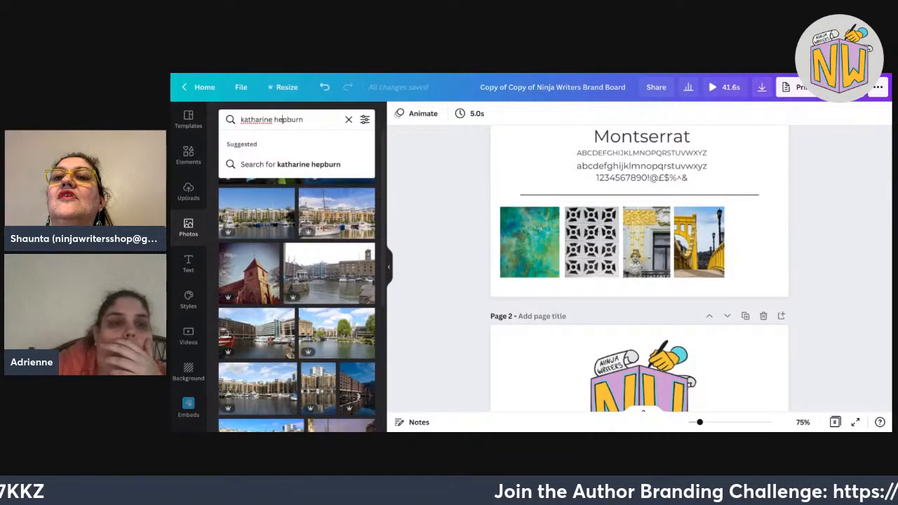
type("e")
key("Return")
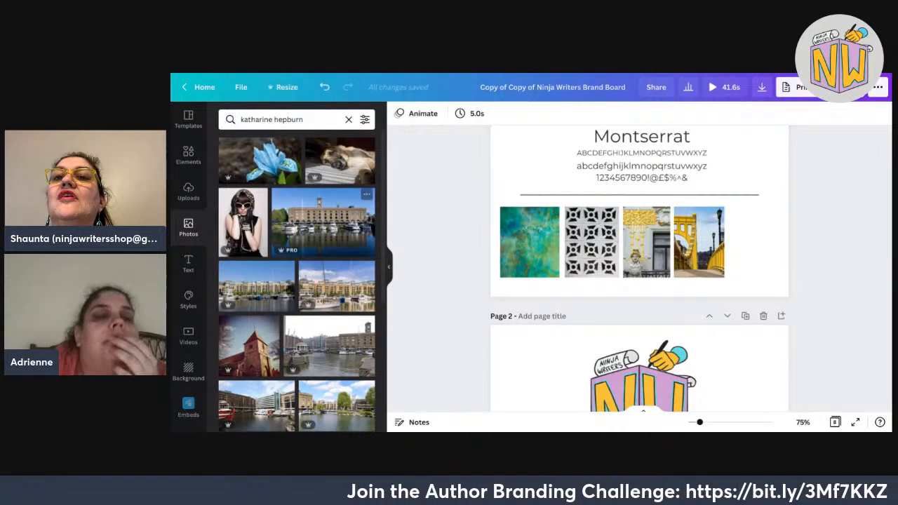
Search for 'bright garden', browse the flower results, then clear the search.
scroll(184, 277, "down", 3)
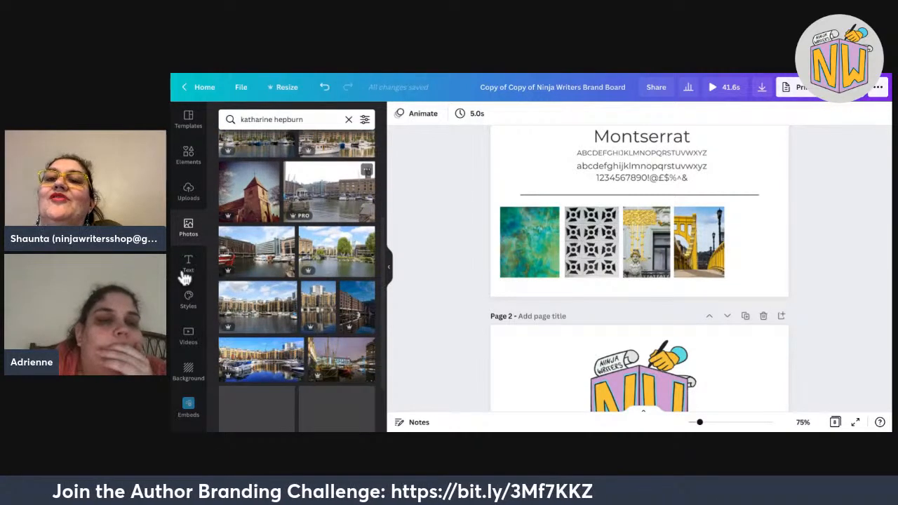
scroll(297, 281, "down", 3)
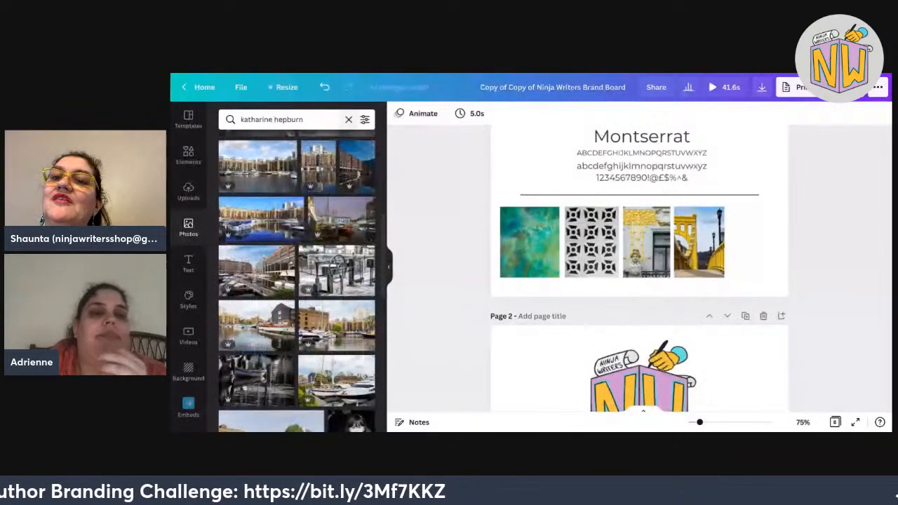
left_click(348, 119)
type("brigh")
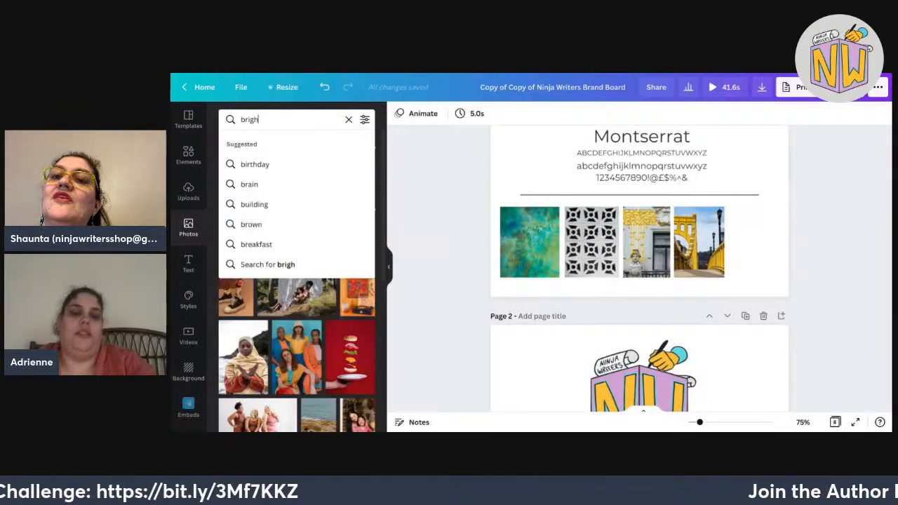
type("t gard")
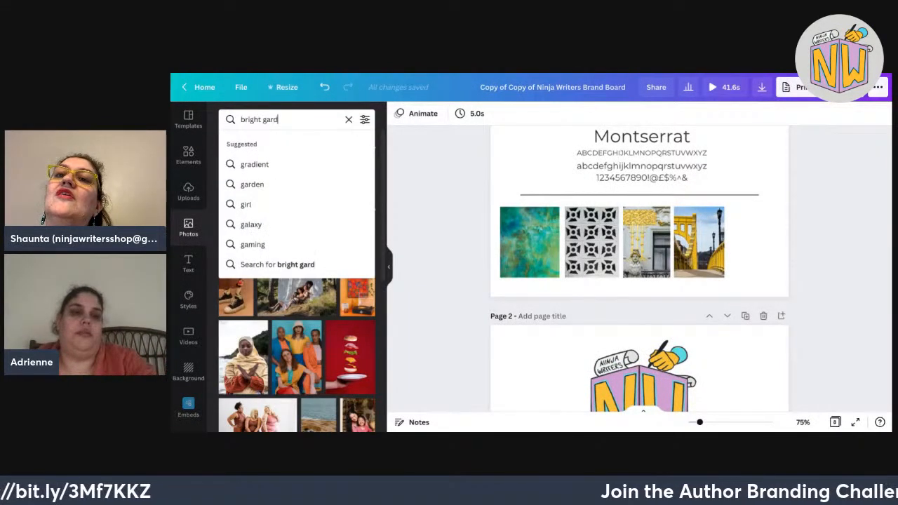
type("g")
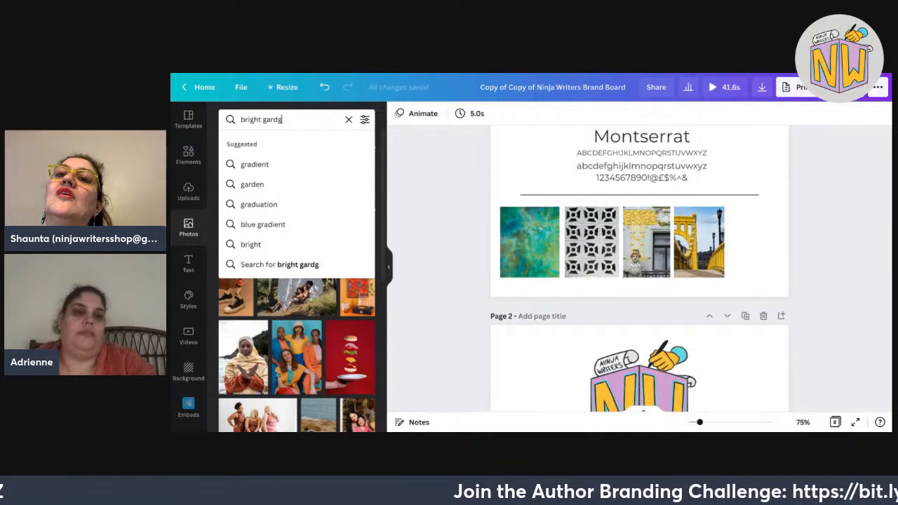
key("Return")
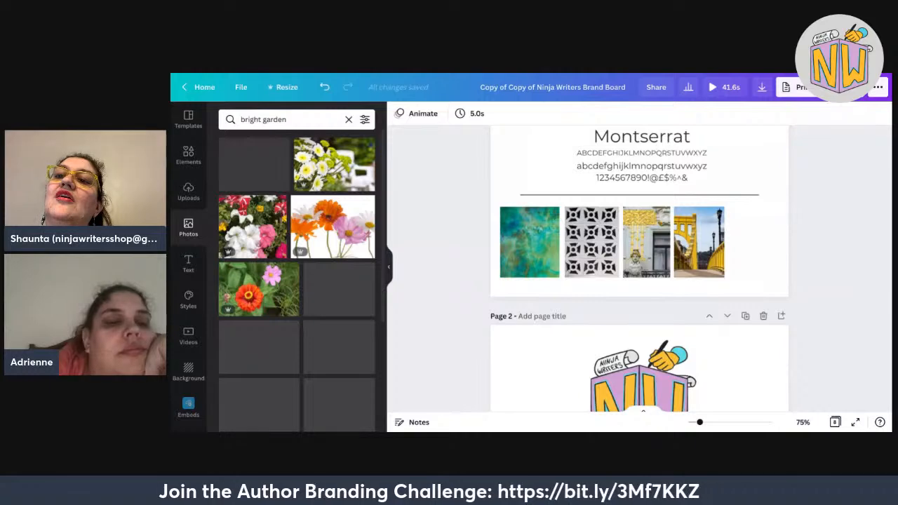
scroll(297, 281, "down", 3)
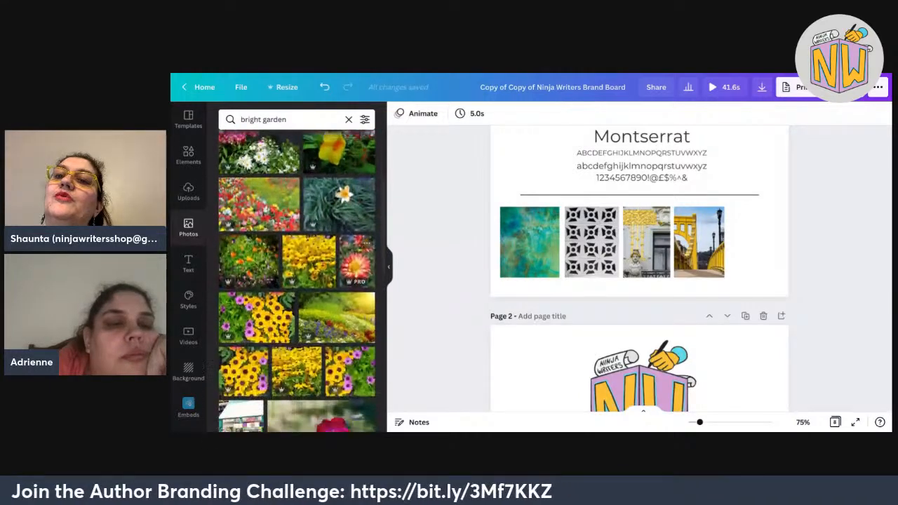
left_click(348, 119)
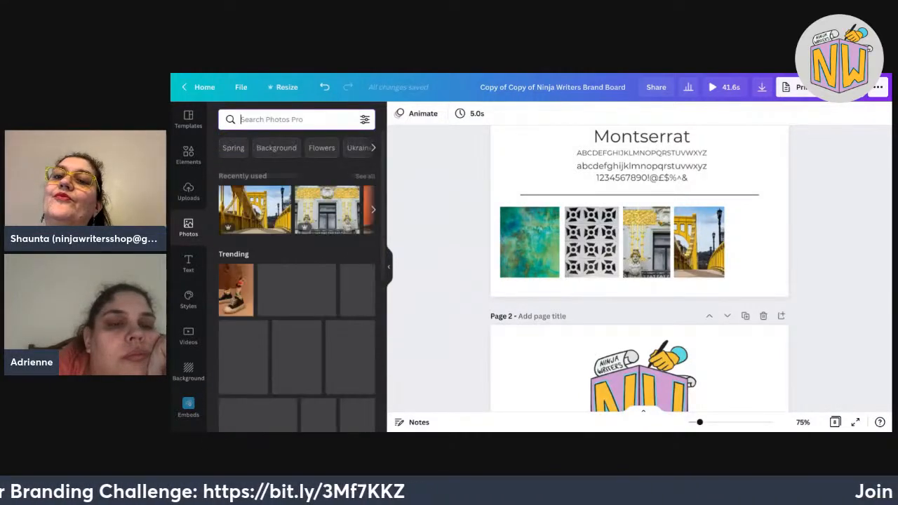
Apply a custom #65A660 colour filter to the photo results and close the filter panel.
scroll(297, 281, "down", 1)
scroll(297, 280, "down", 3)
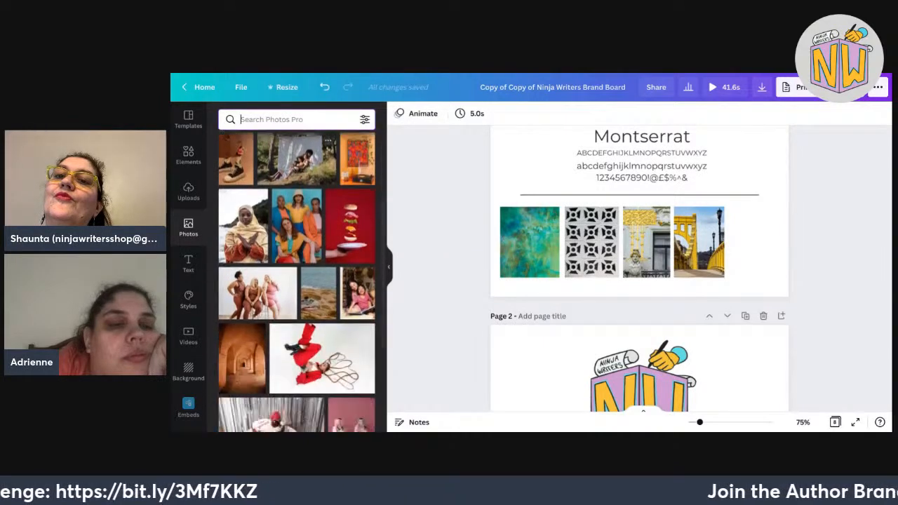
scroll(297, 281, "up", 3)
scroll(297, 235, "down", 5)
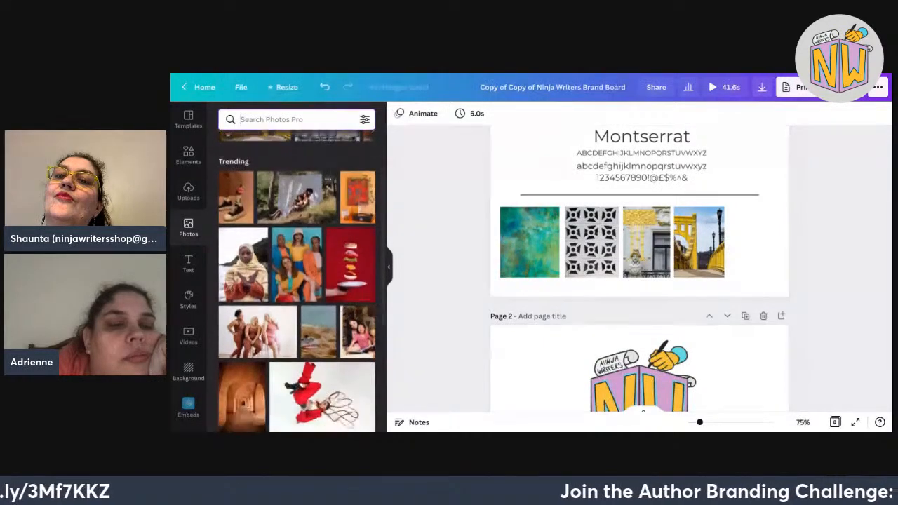
scroll(297, 235, "up", 6)
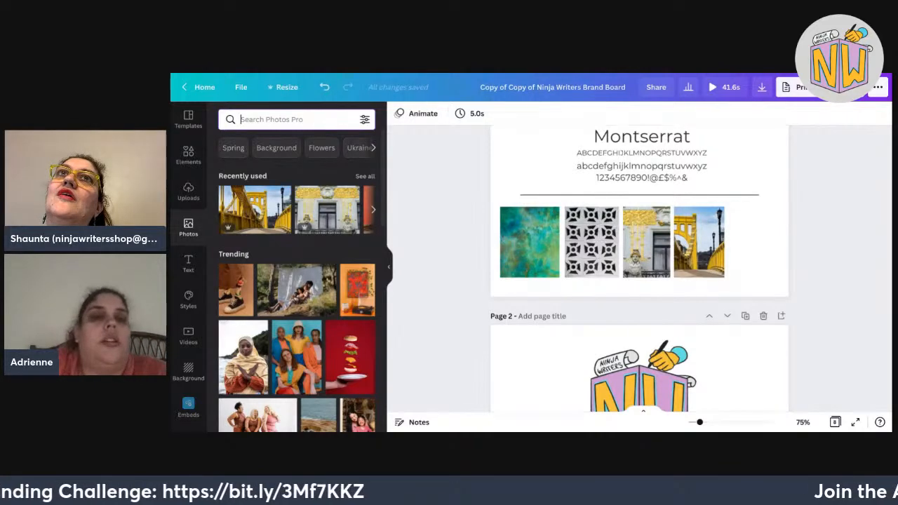
left_click(365, 119)
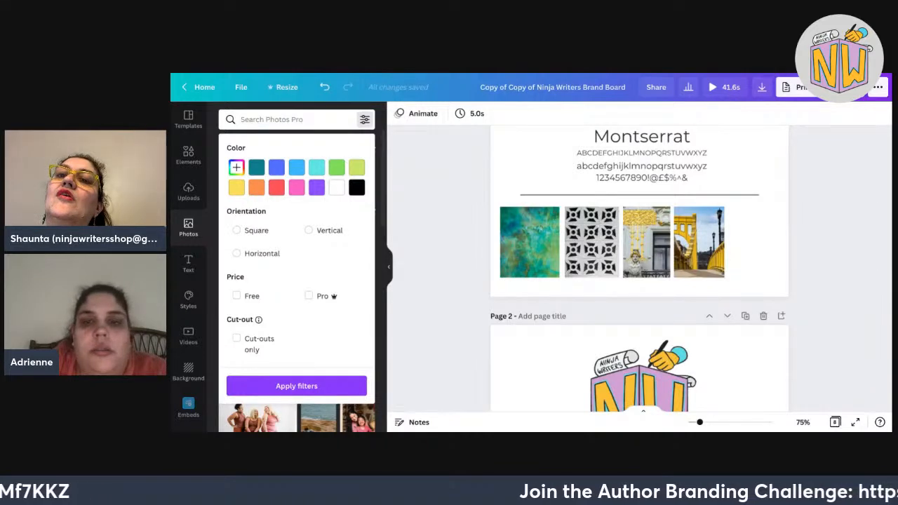
scroll(539, 142, "up", 2)
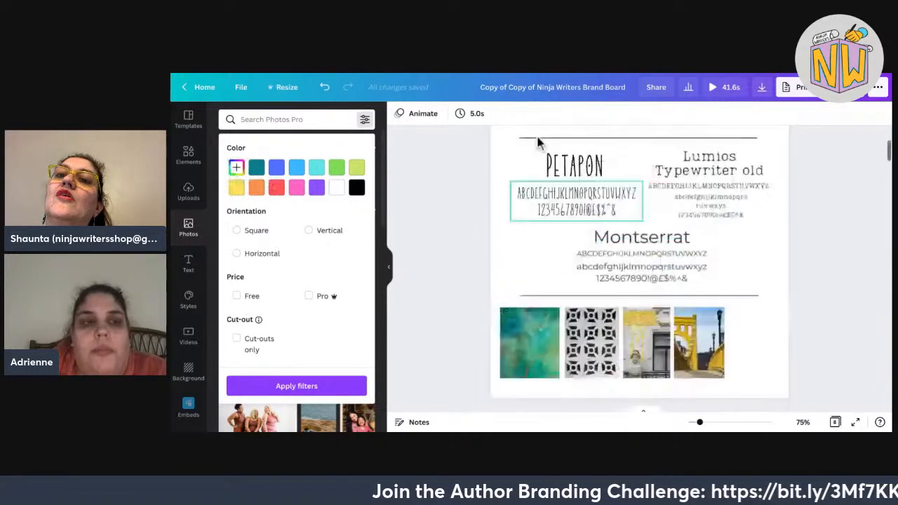
scroll(539, 143, "up", 2)
left_click(236, 167)
left_click(287, 267)
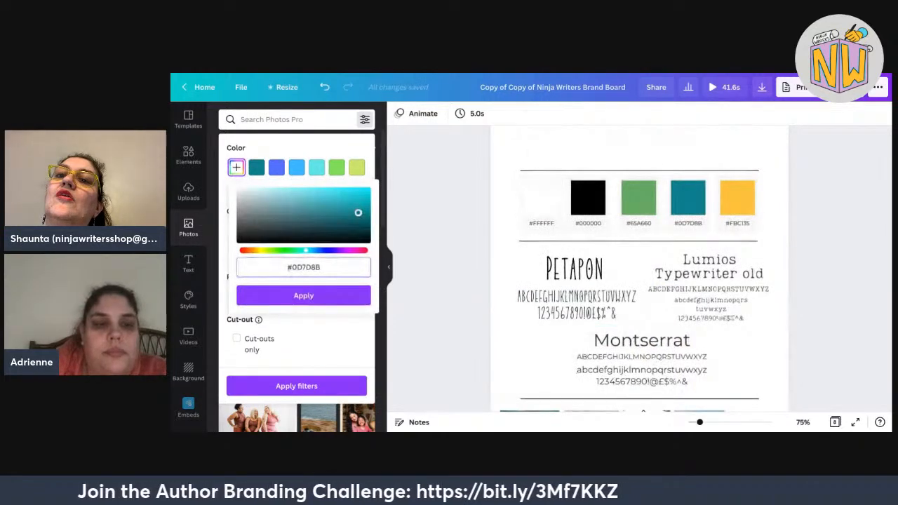
key("ctrl+a")
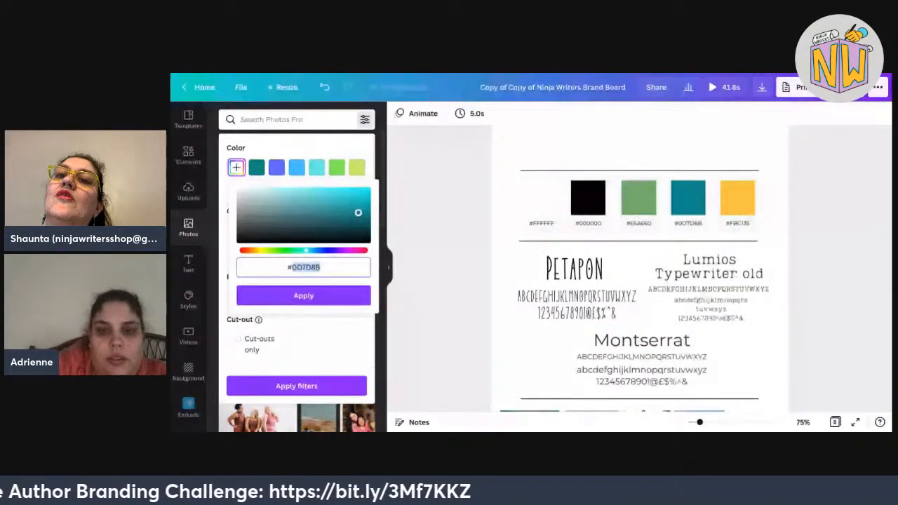
type("#65")
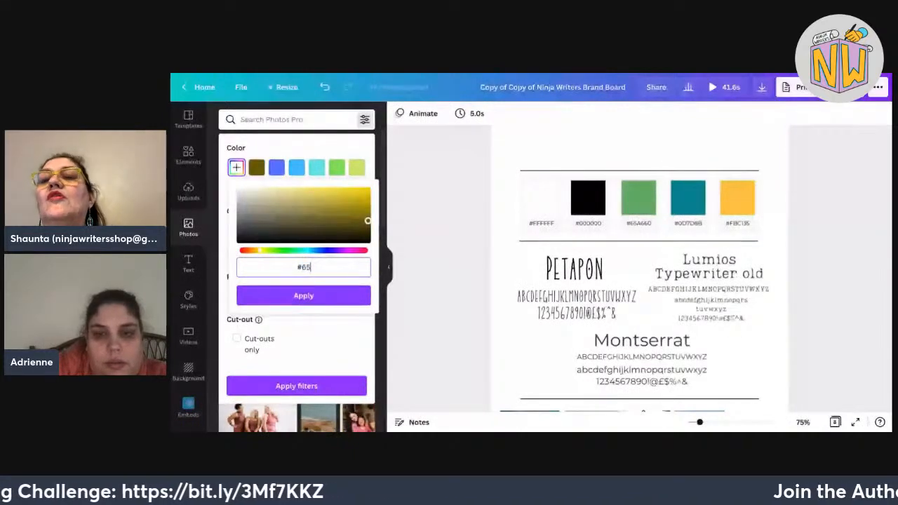
type("A660")
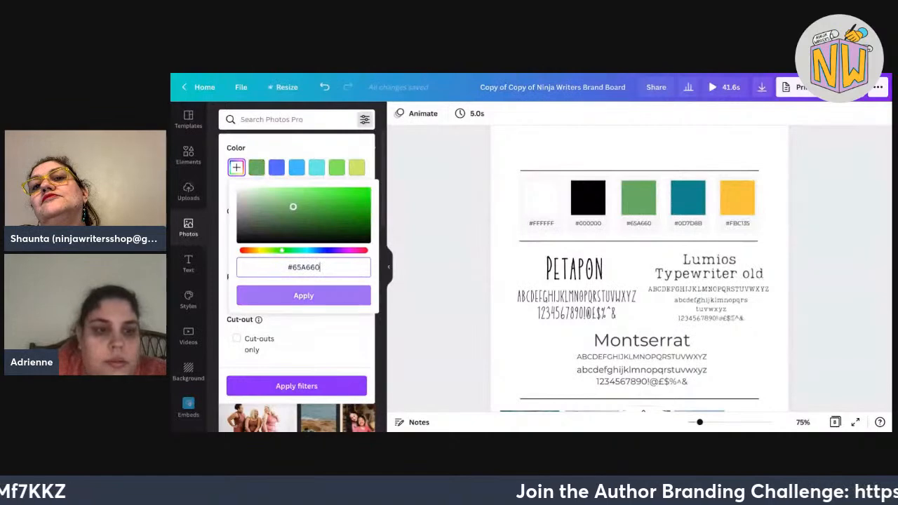
left_click(303, 296)
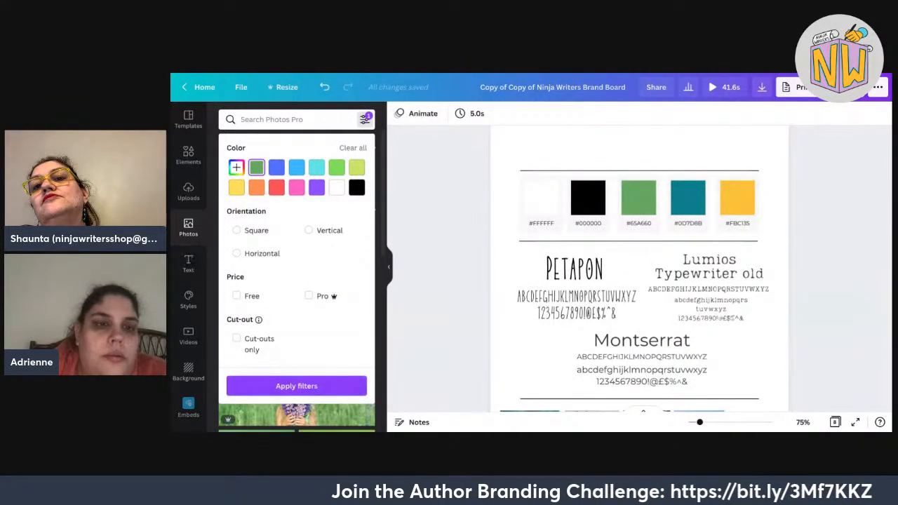
left_click(297, 386)
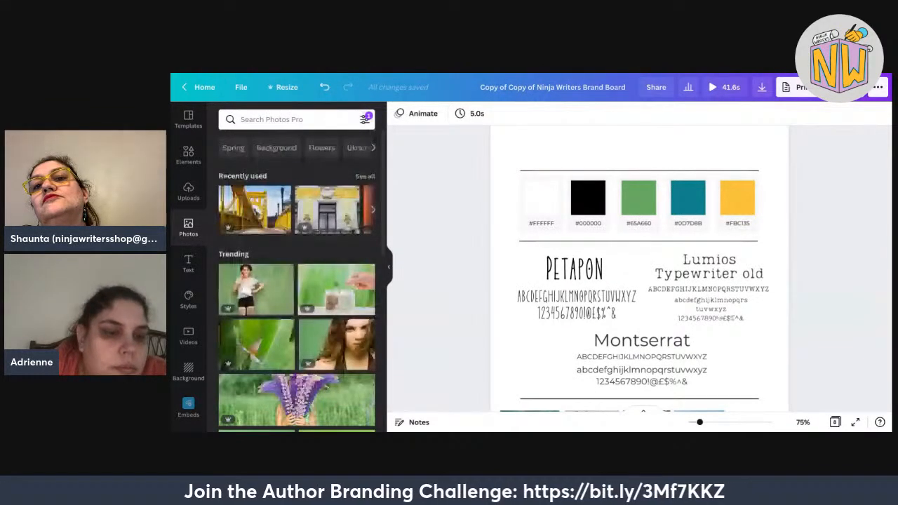
Browse the green-filtered photos, then search for 'plants'.
scroll(296, 316, "down", 1)
scroll(296, 372, "down", 1)
scroll(390, 364, "down", 2)
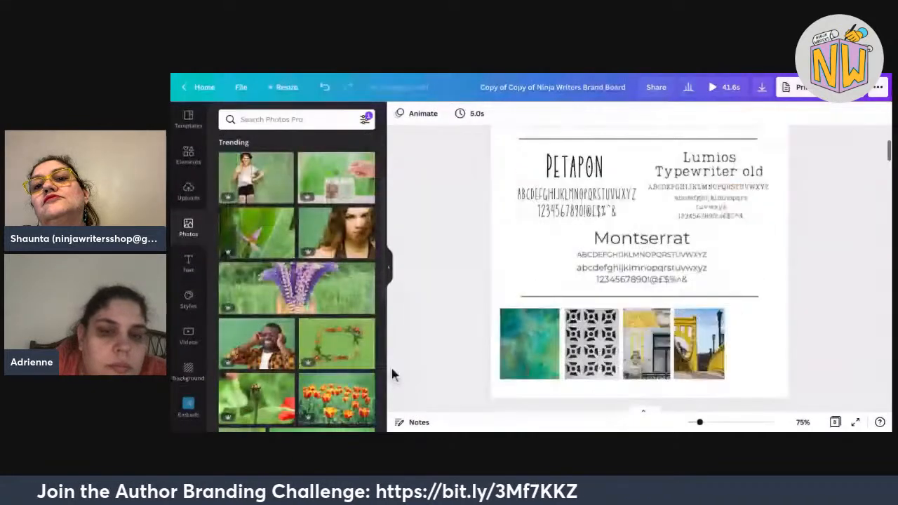
scroll(322, 339, "down", 2)
scroll(337, 337, "down", 3)
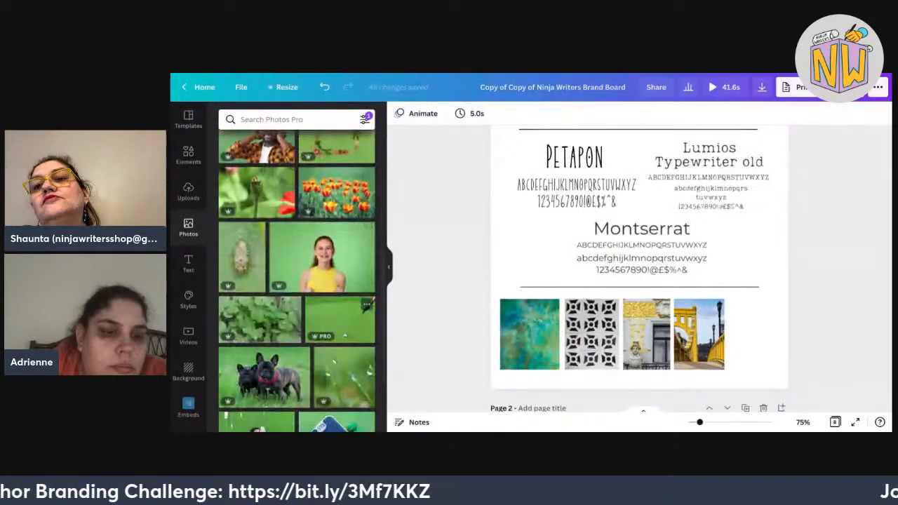
scroll(297, 281, "down", 5)
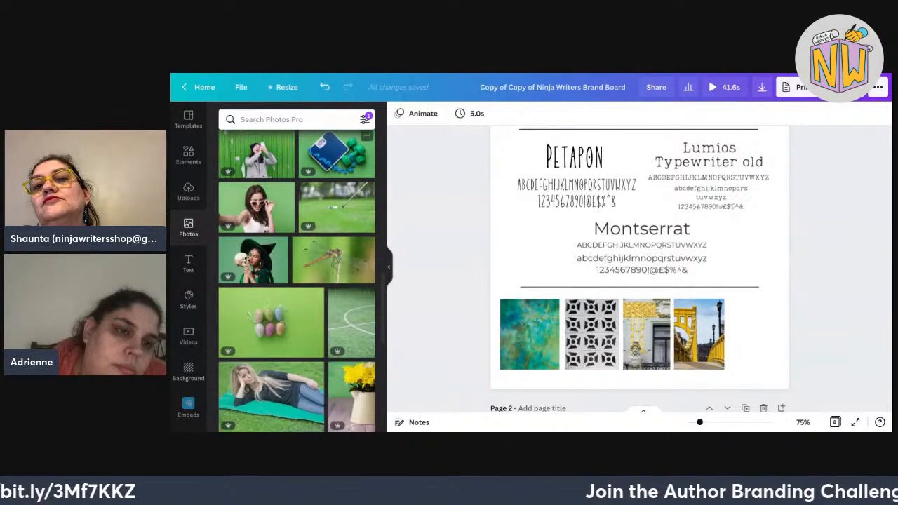
left_click(296, 120)
type("plan")
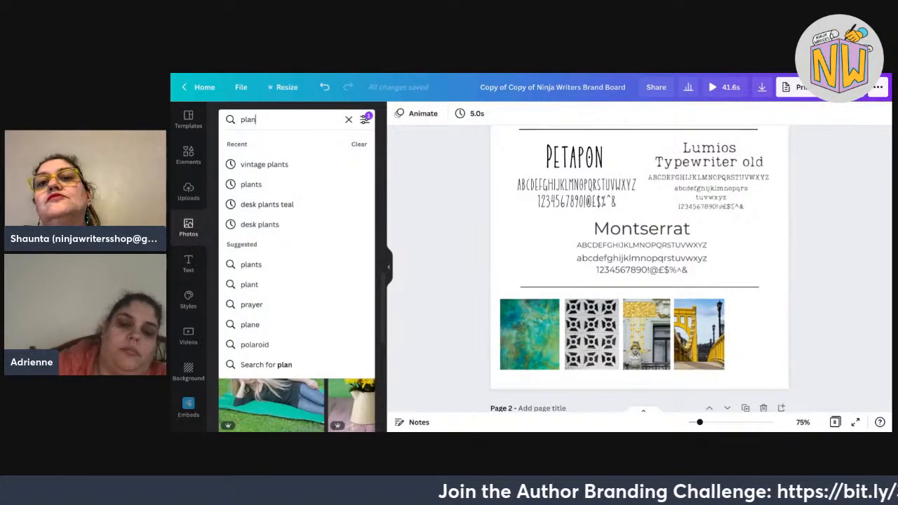
type("ts")
key("Return")
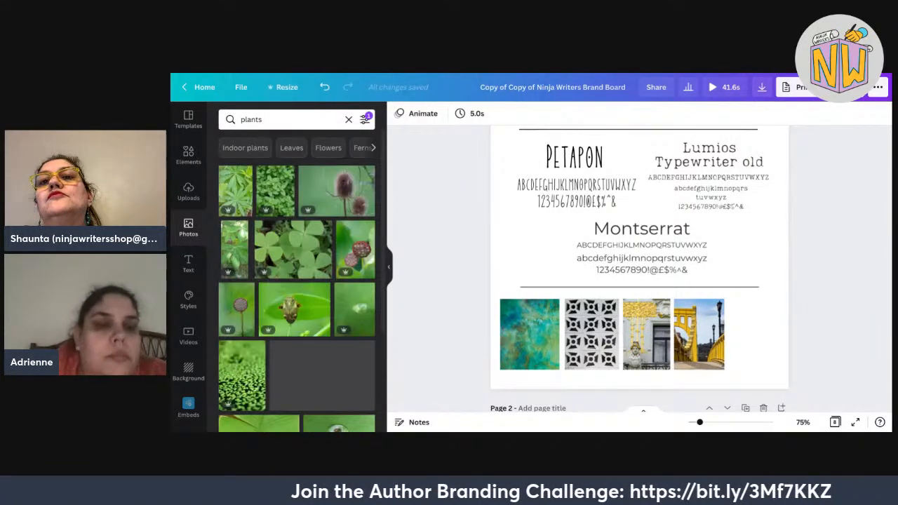
Replace the plants query with '1920s' and run the search.
scroll(174, 360, "down", 2)
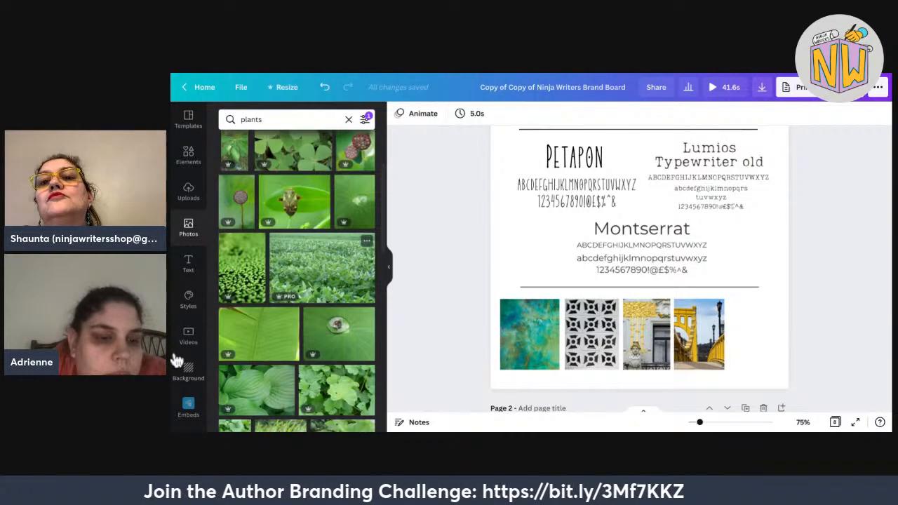
scroll(176, 360, "down", 3)
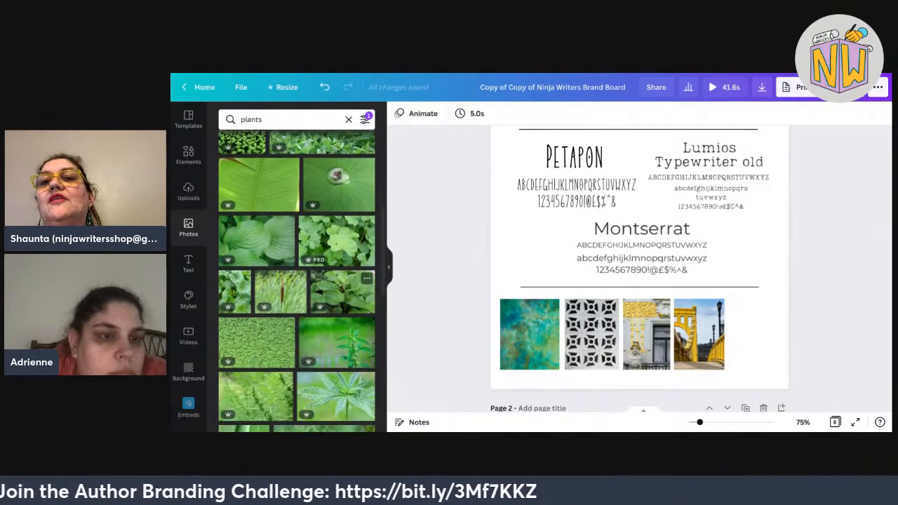
left_click_drag(263, 119, 240, 120)
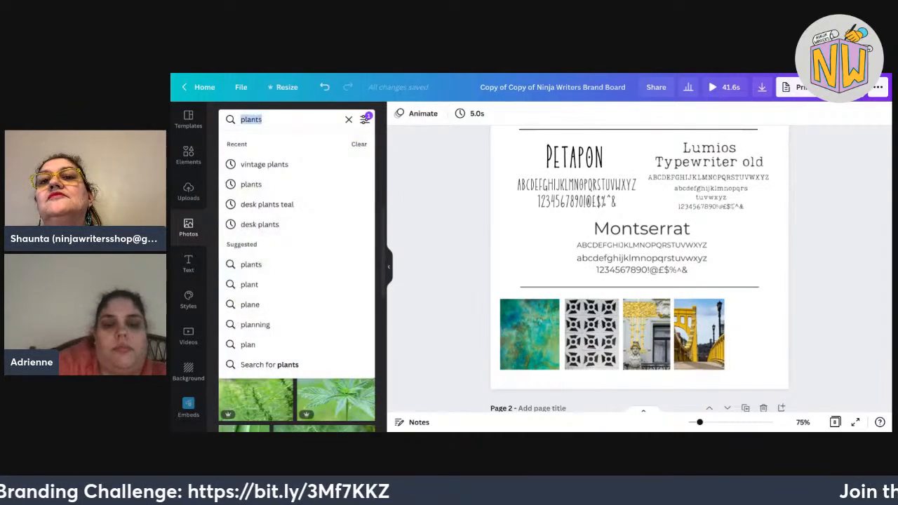
type("1920s")
key("Return")
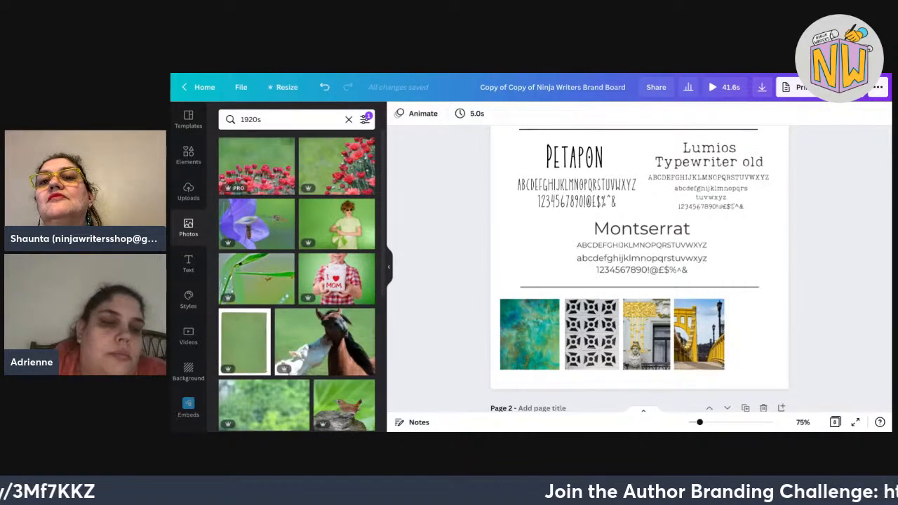
Look through the 1920s results, then clear the search.
scroll(267, 246, "down", 5)
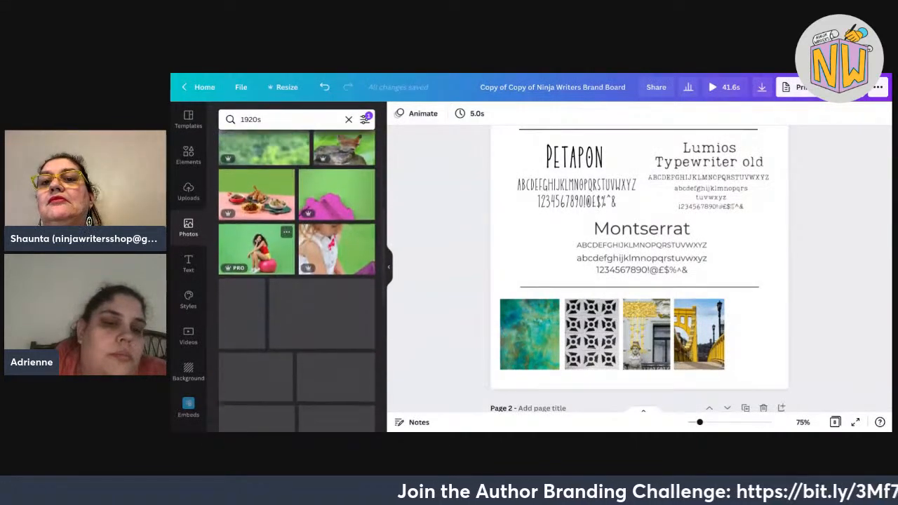
scroll(257, 249, "down", 1)
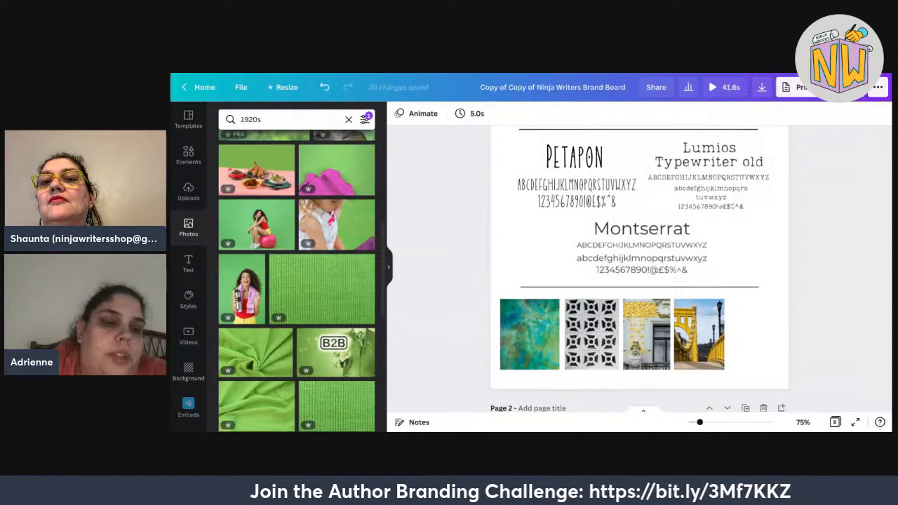
scroll(337, 224, "down", 3)
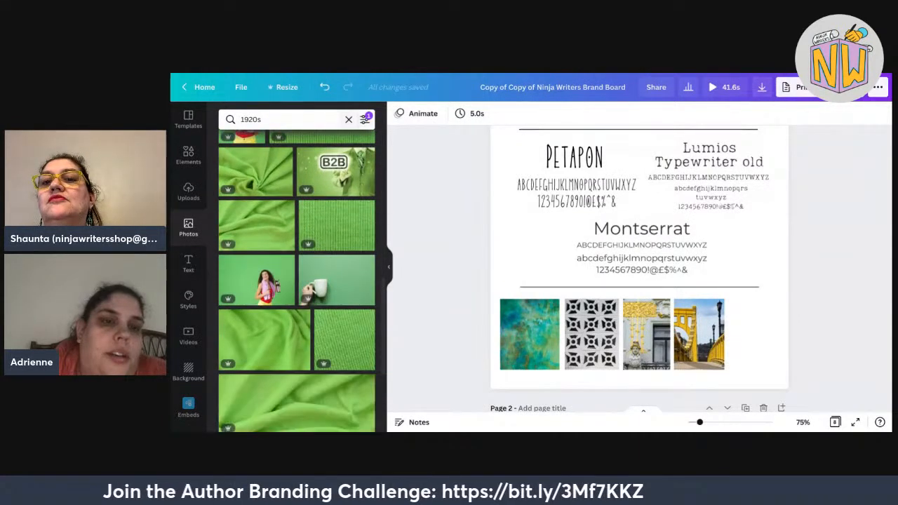
left_click(348, 120)
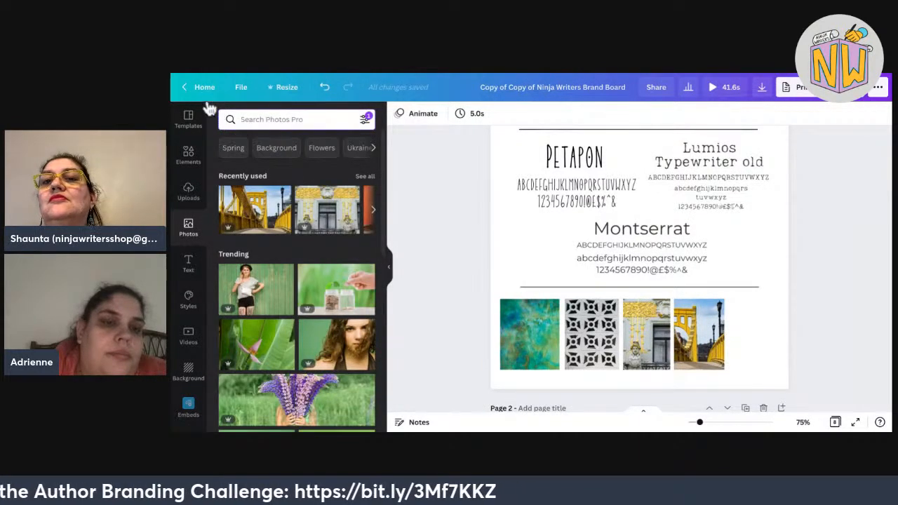
Scroll through the green-toned results of lawns, leaves, people and pets.
scroll(192, 249, "down", 4)
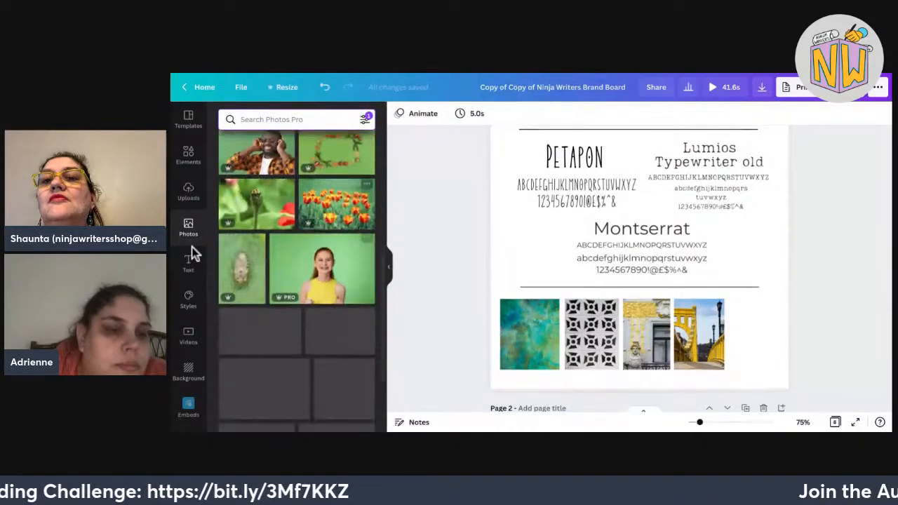
scroll(297, 280, "down", 5)
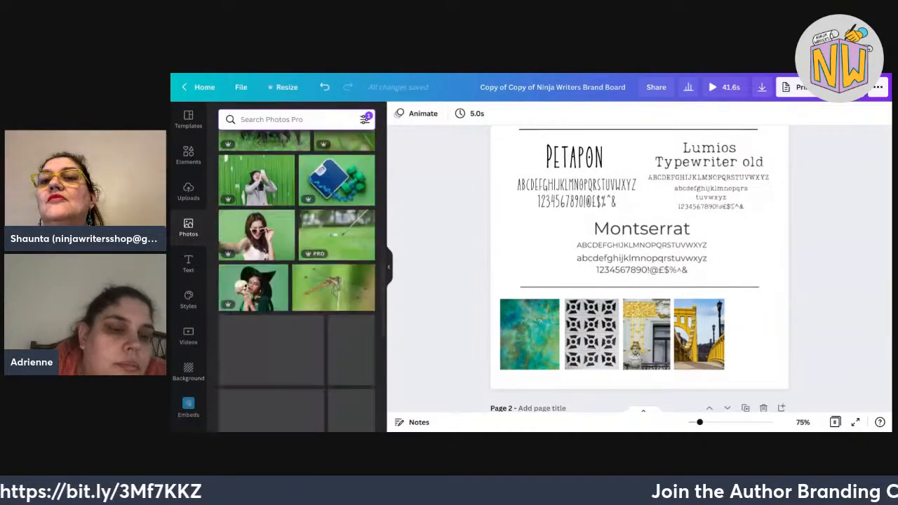
scroll(297, 280, "down", 3)
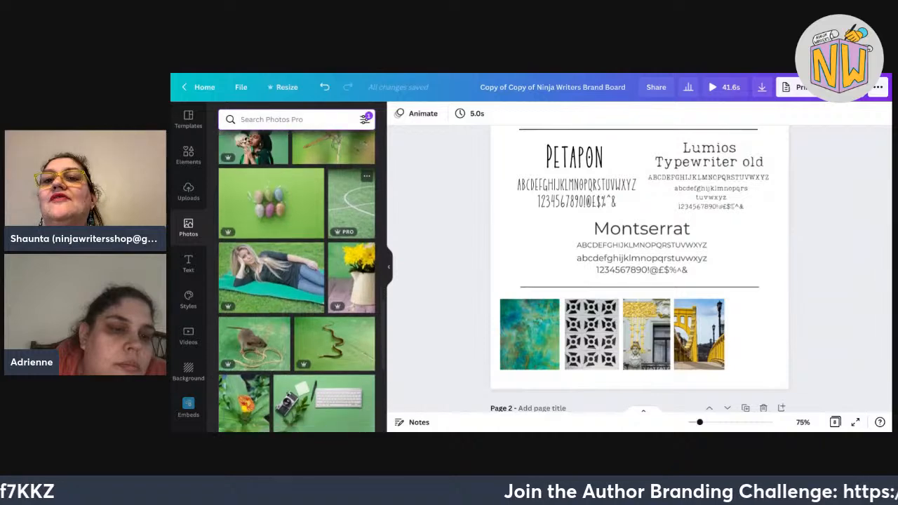
scroll(329, 230, "down", 4)
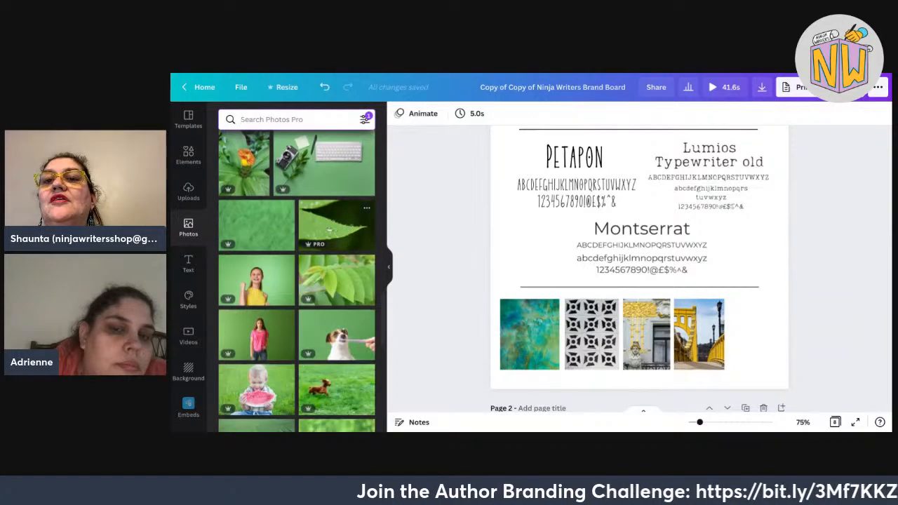
scroll(329, 230, "down", 1)
scroll(639, 269, "up", 2)
scroll(640, 269, "down", 2)
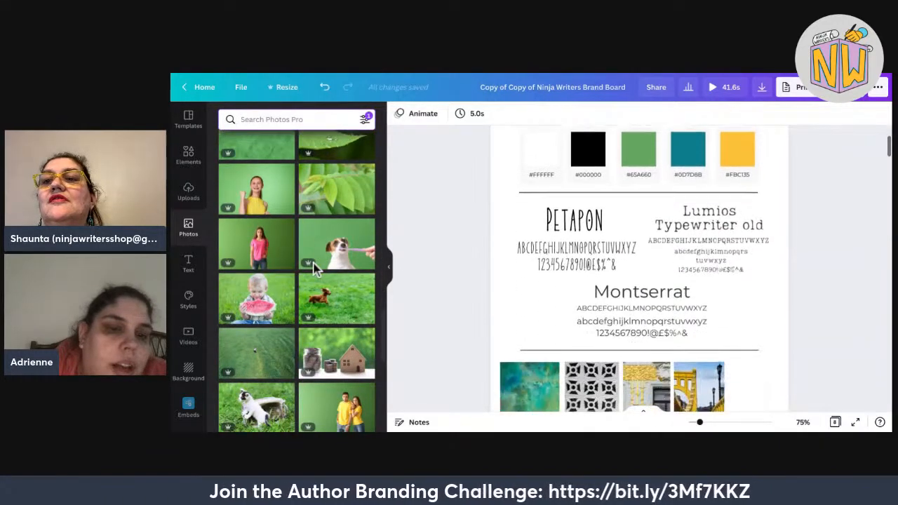
scroll(313, 267, "down", 10)
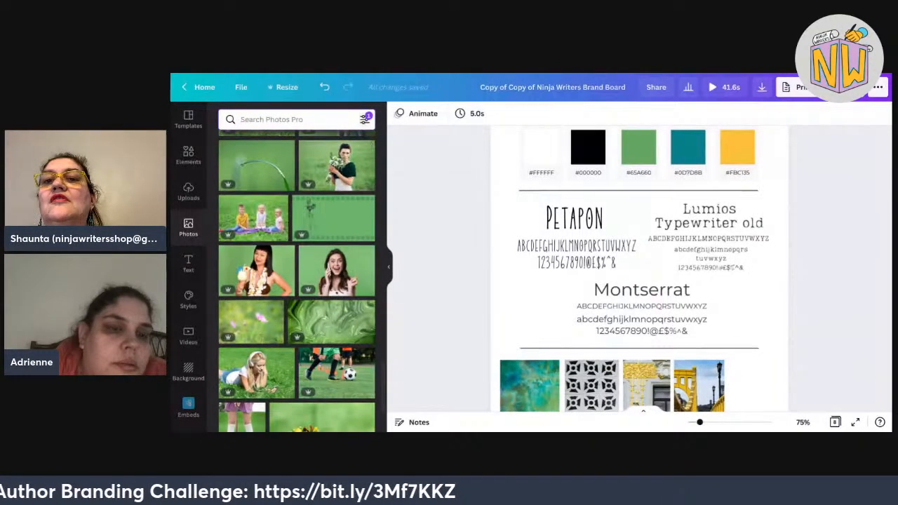
scroll(270, 390, "down", 5)
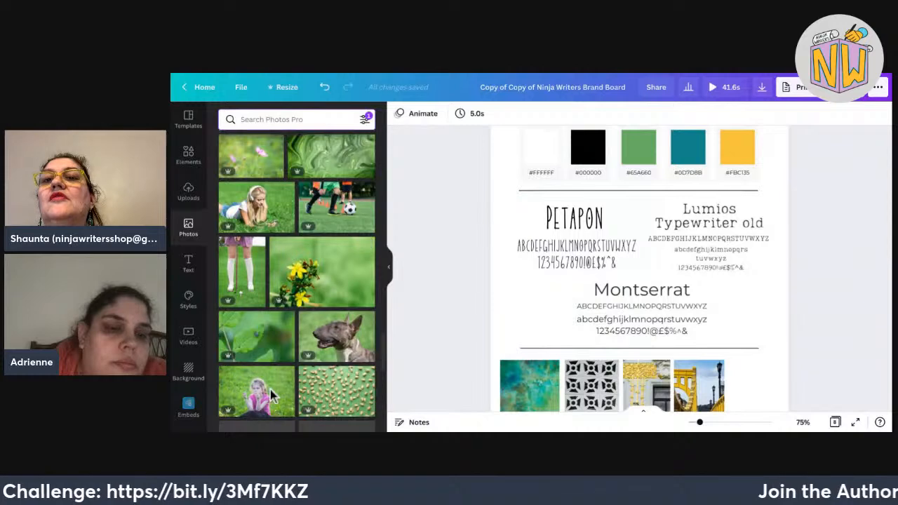
scroll(270, 390, "down", 8)
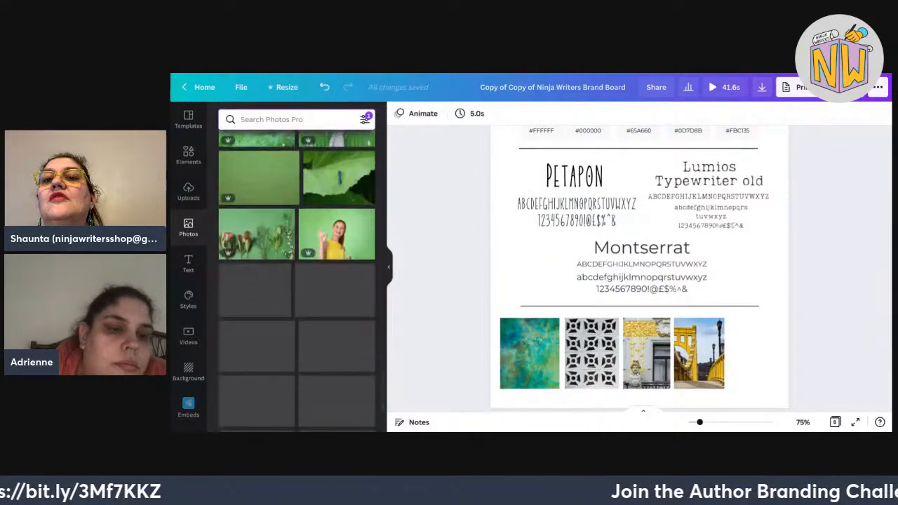
scroll(337, 200, "down", 4)
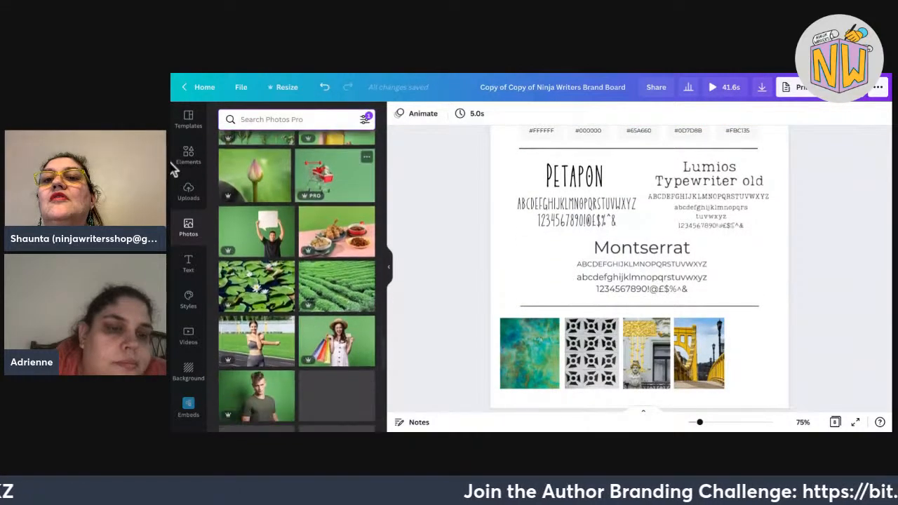
scroll(296, 281, "down", 3)
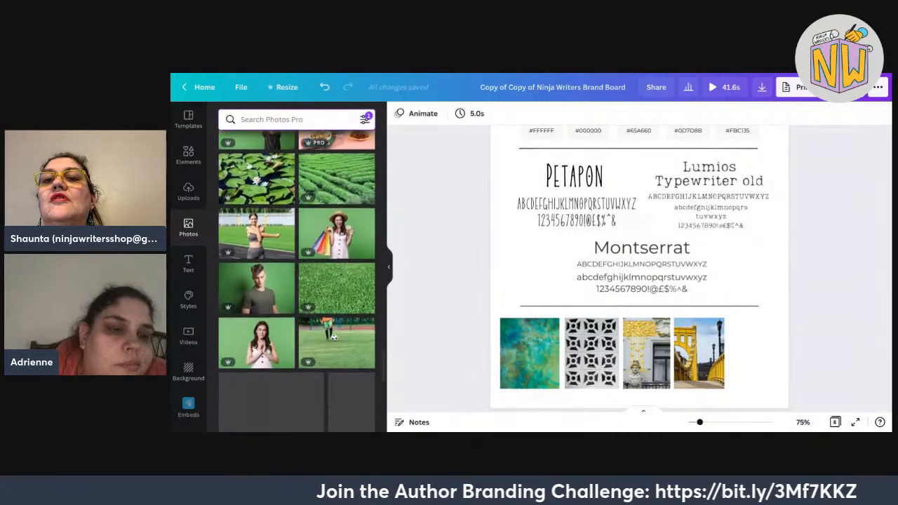
scroll(337, 210, "down", 6)
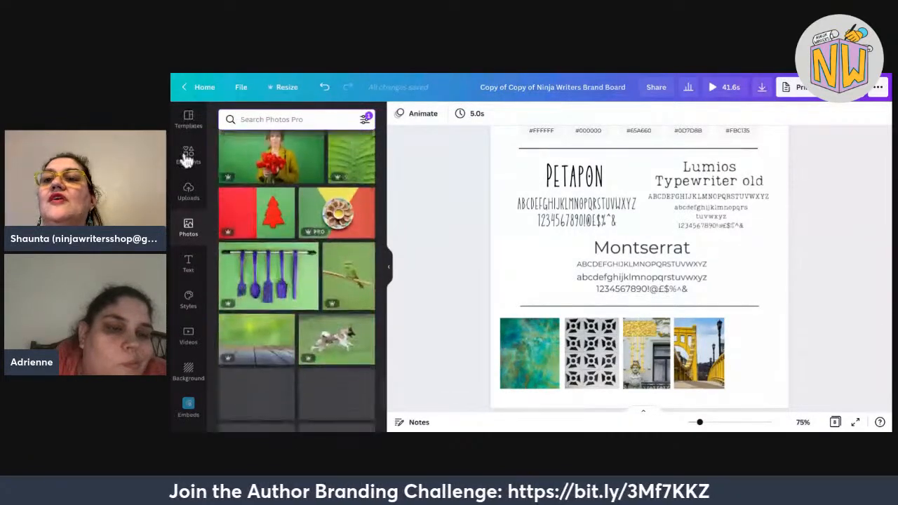
Swap the green colour filter for the brand yellow #FBC135.
left_click(365, 119)
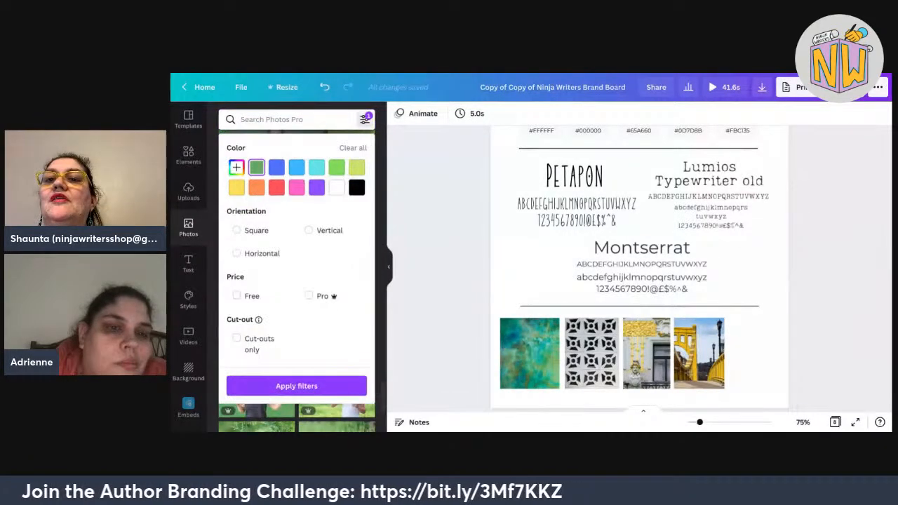
left_click(353, 148)
left_click(365, 119)
left_click(365, 120)
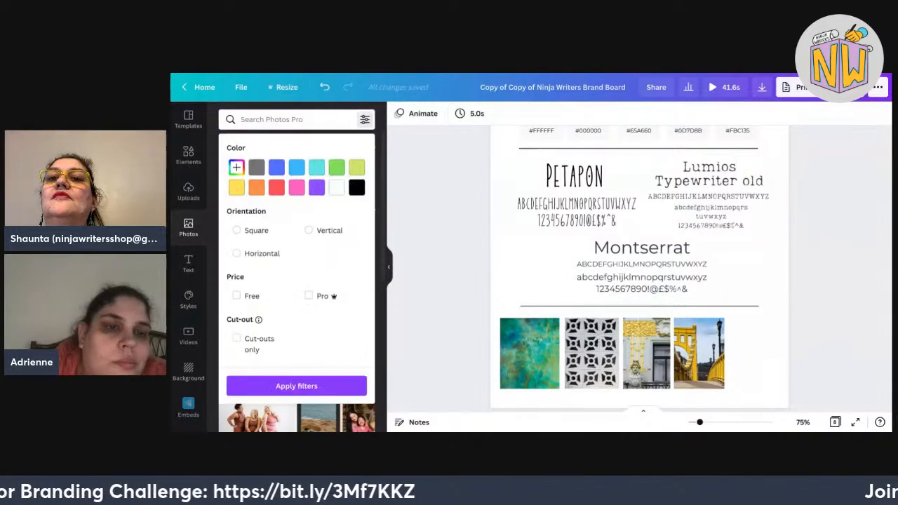
left_click(236, 167)
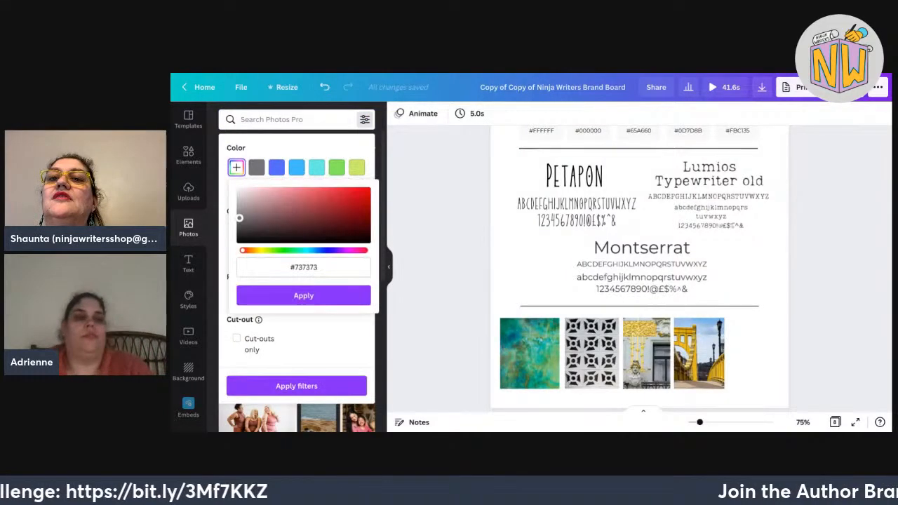
left_click(290, 268)
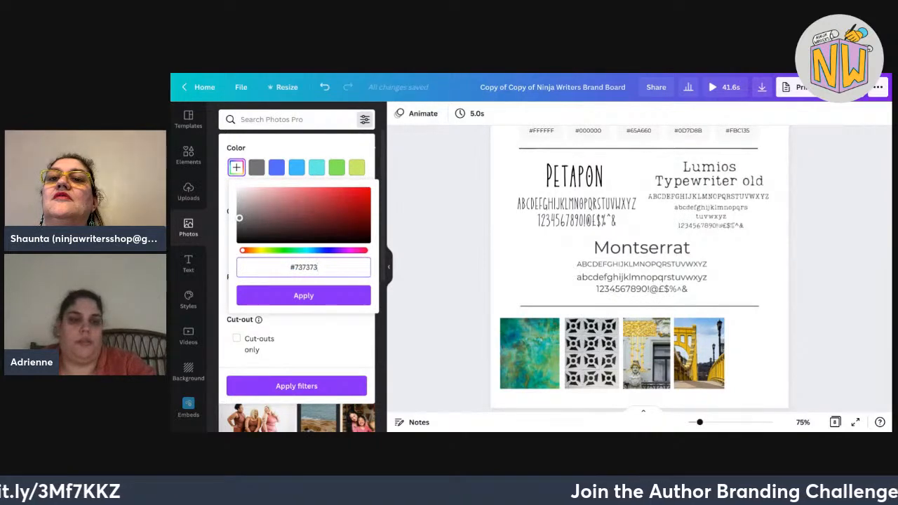
key("ctrl+a")
type("#FB")
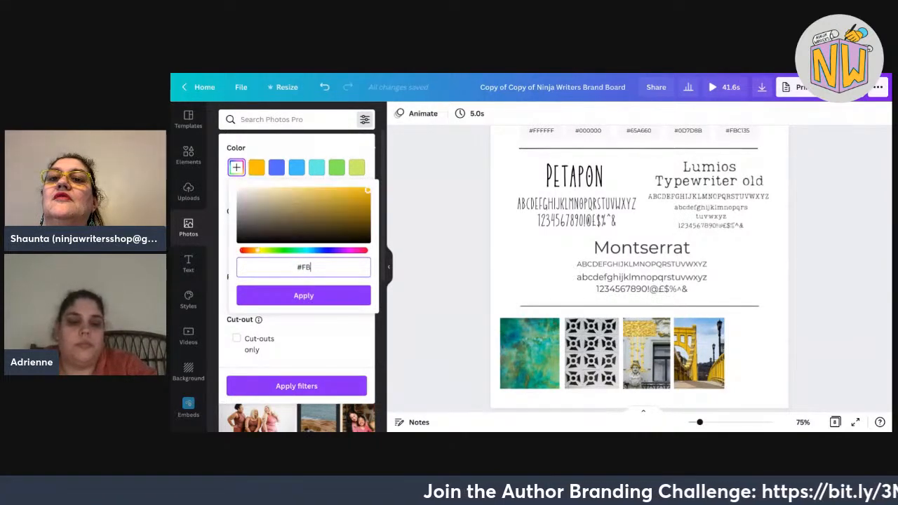
type("C135")
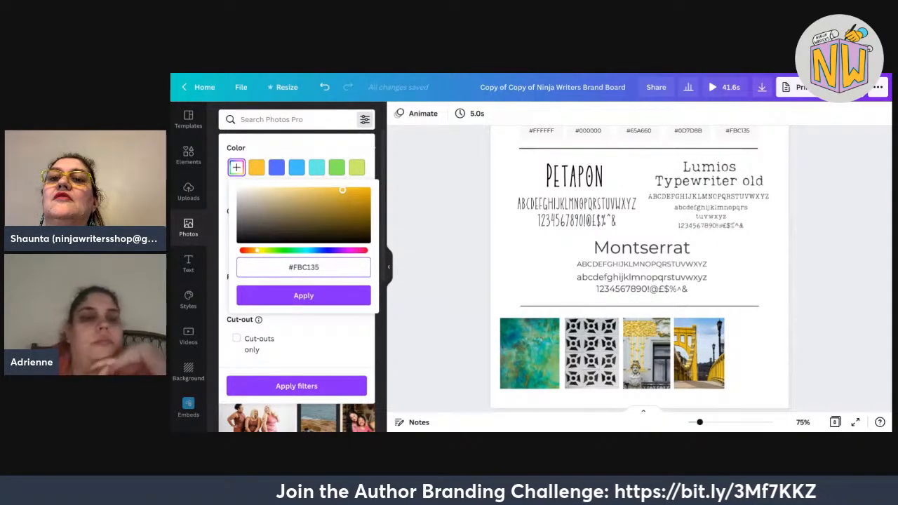
key("Return")
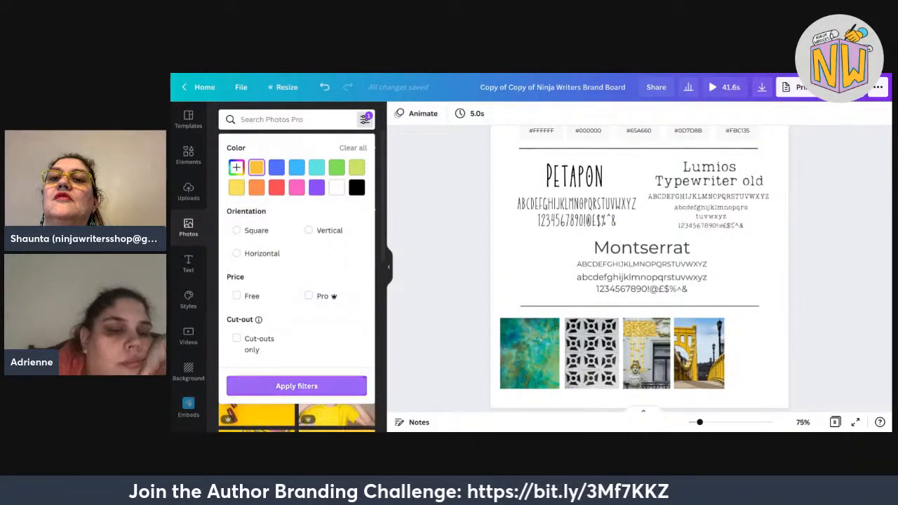
left_click(229, 143)
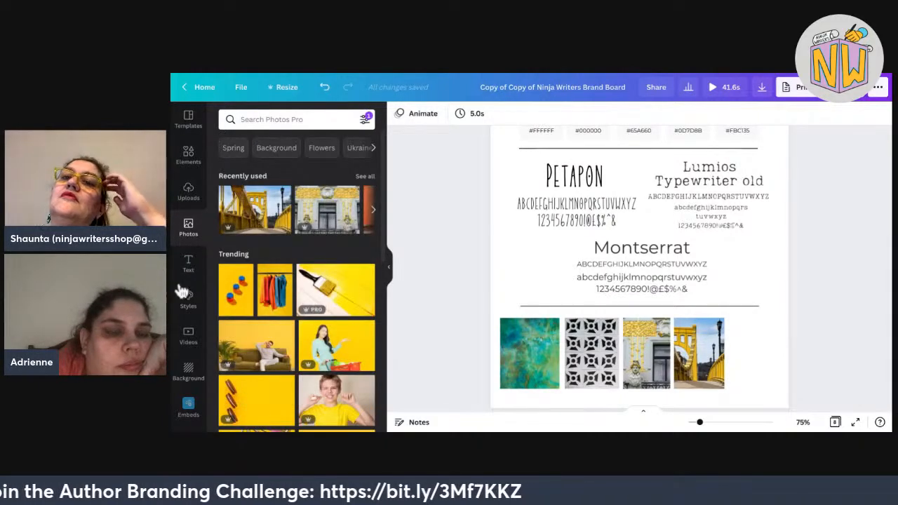
Browse the yellow-toned photo results, then clear the colour filter.
scroll(176, 368, "down", 2)
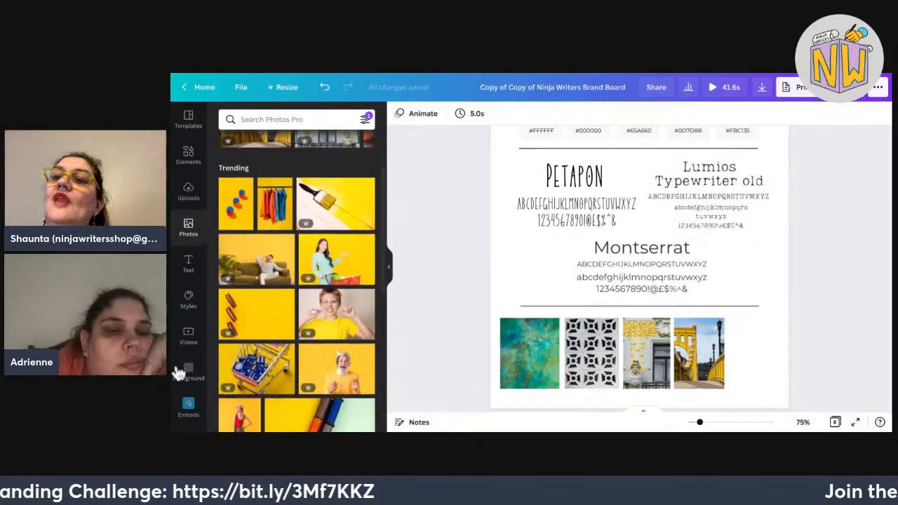
scroll(178, 372, "down", 4)
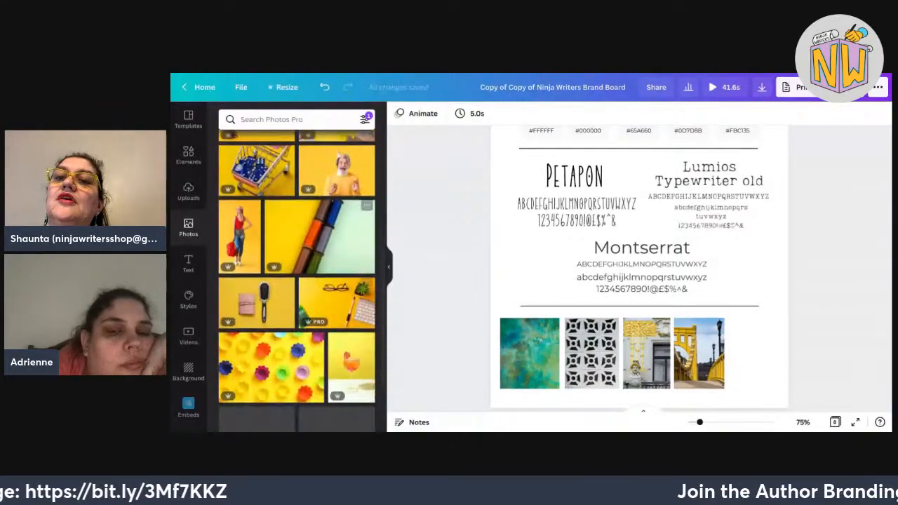
scroll(297, 280, "down", 4)
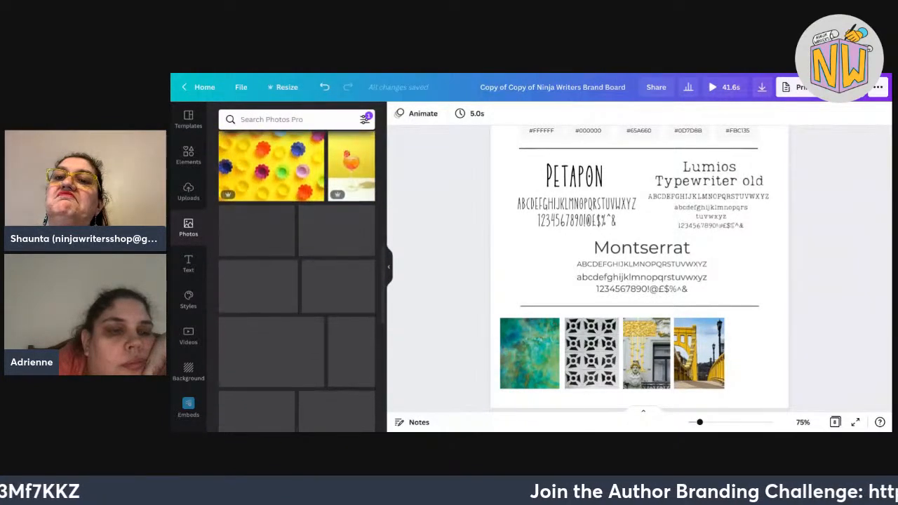
scroll(351, 290, "down", 2)
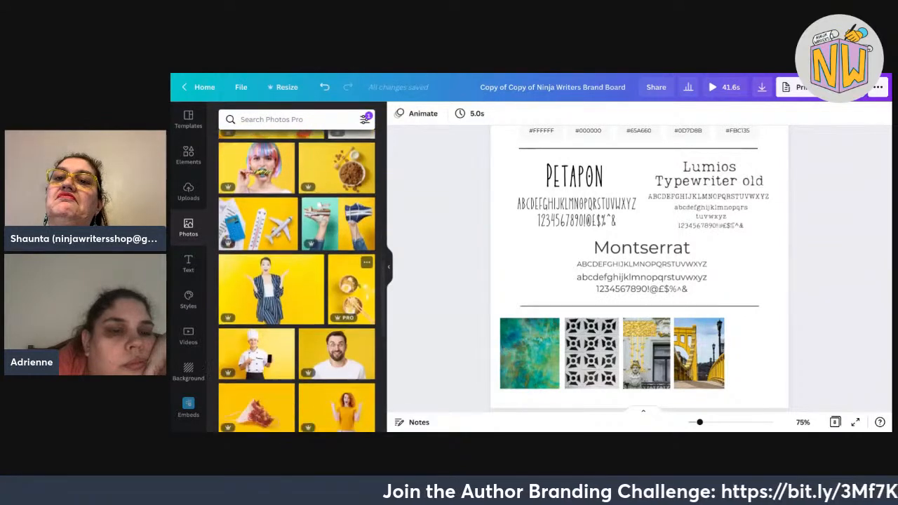
scroll(297, 281, "down", 6)
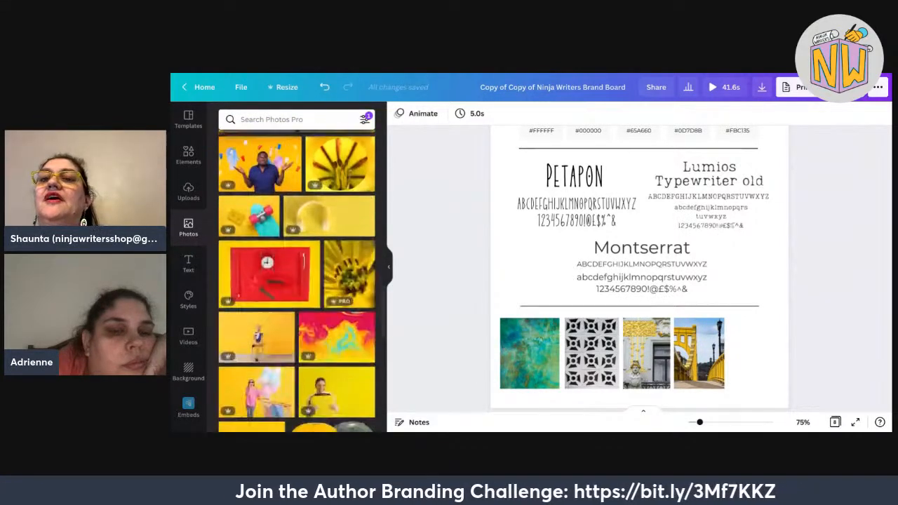
scroll(297, 281, "down", 1)
left_click(364, 119)
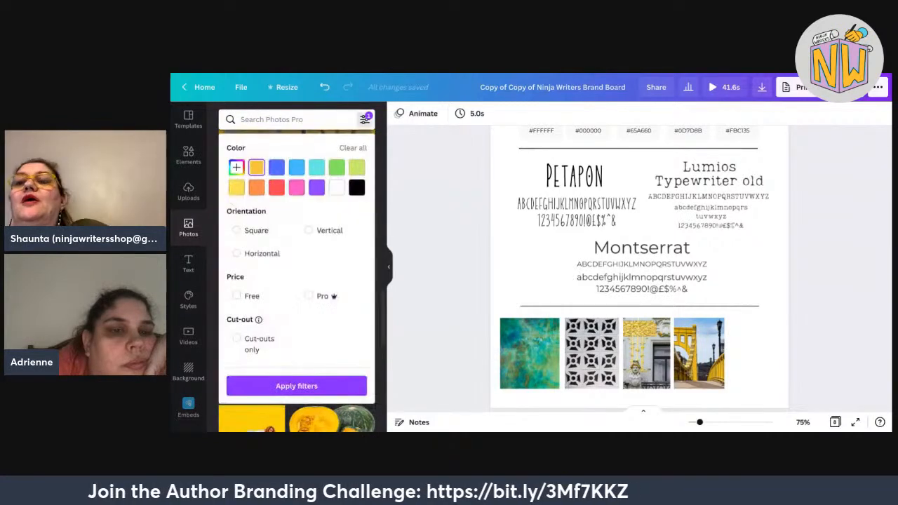
left_click(353, 148)
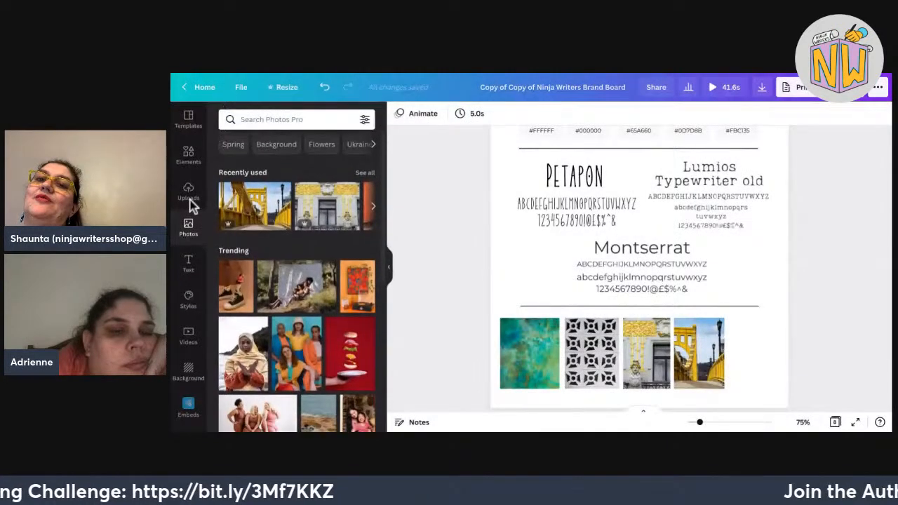
Search photos for 'clouds' and scroll through the sky and cloud results.
left_click(297, 119)
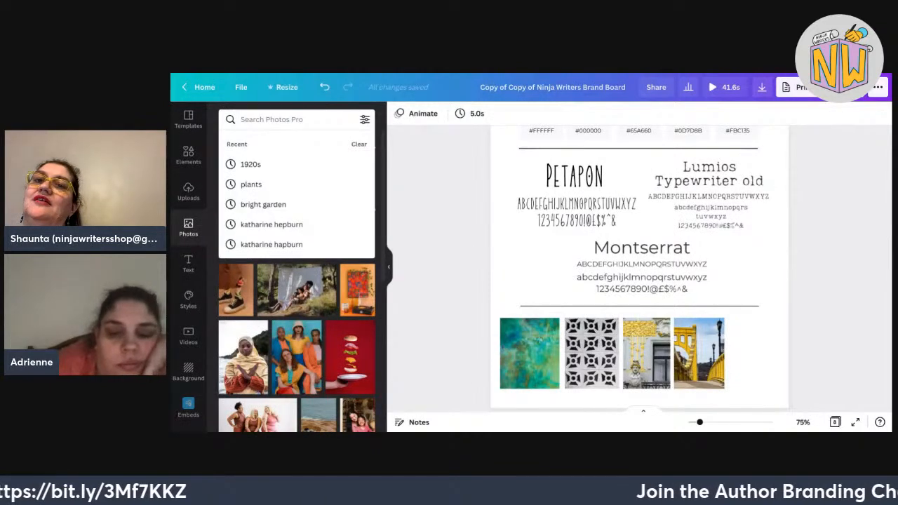
type("clouds")
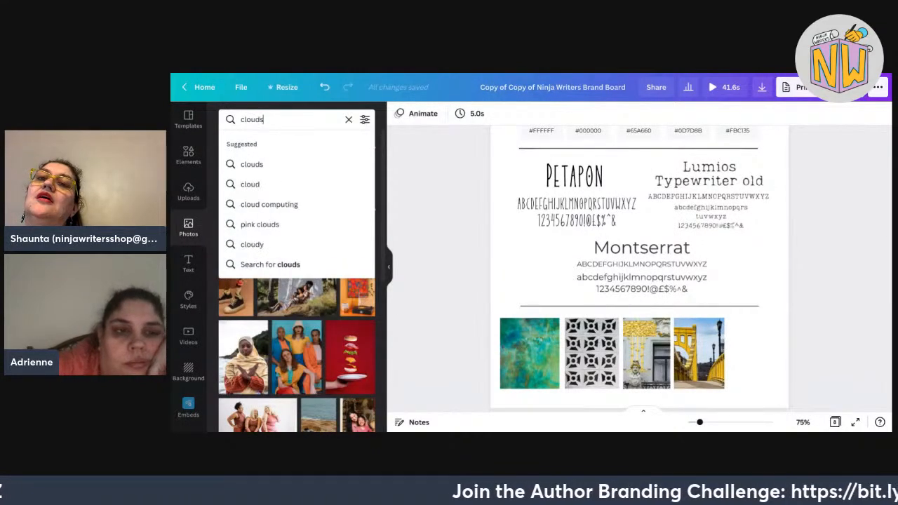
key("Return")
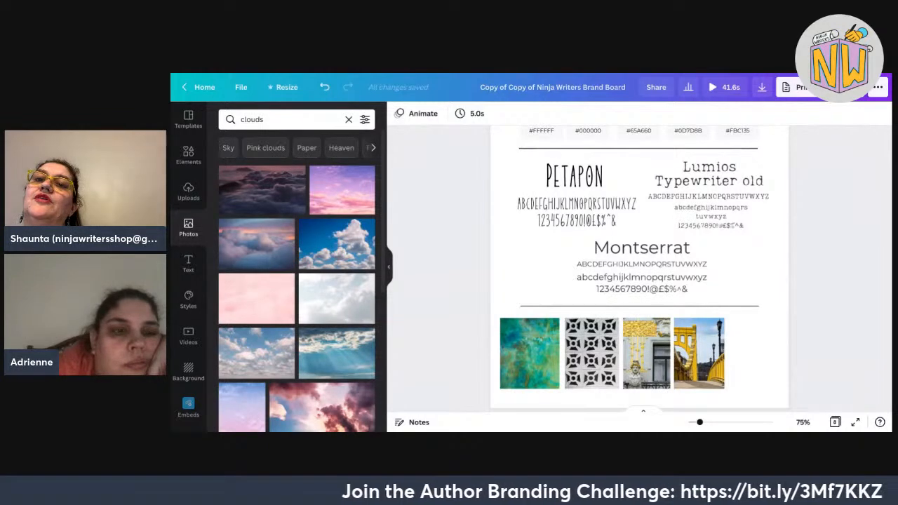
scroll(297, 281, "down", 2)
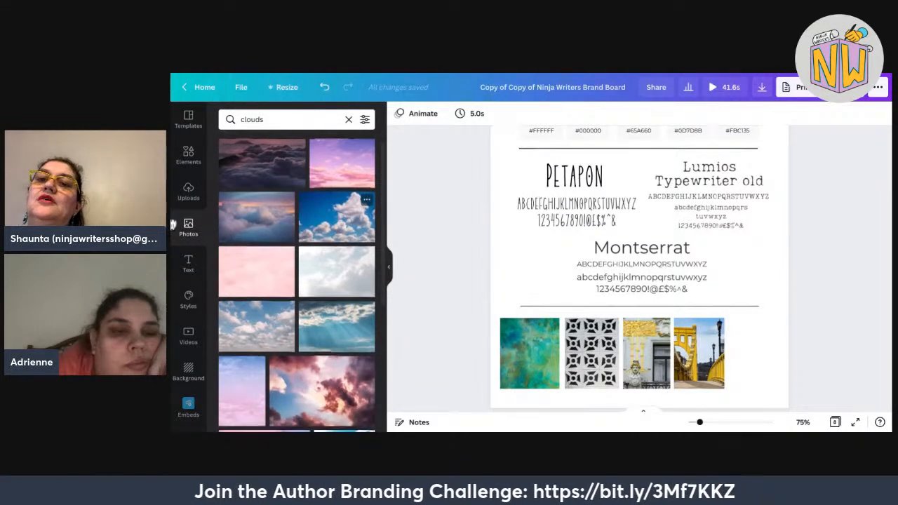
scroll(296, 280, "down", 2)
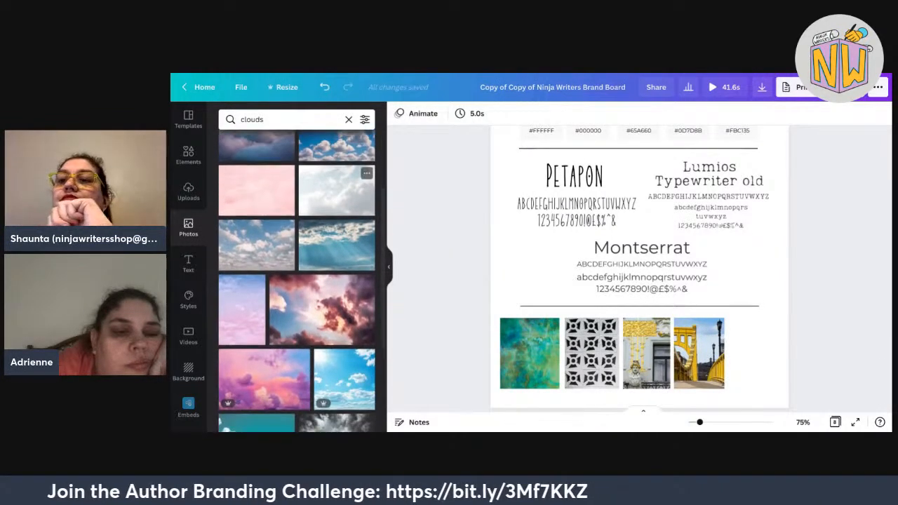
scroll(296, 280, "down", 3)
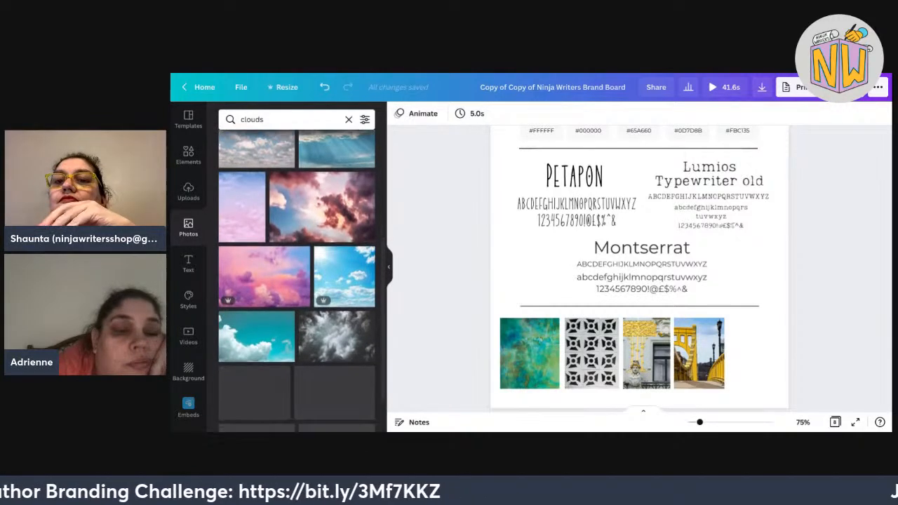
scroll(296, 281, "down", 3)
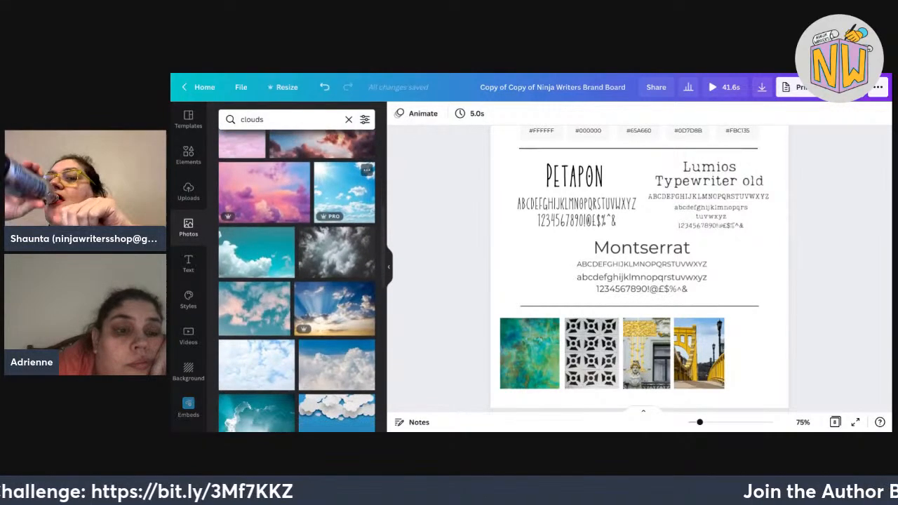
scroll(337, 231, "down", 2)
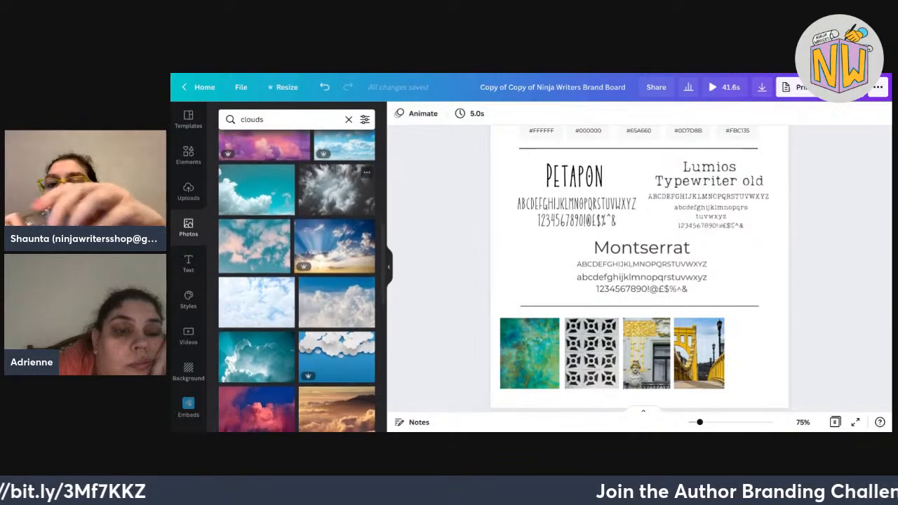
scroll(337, 231, "down", 1)
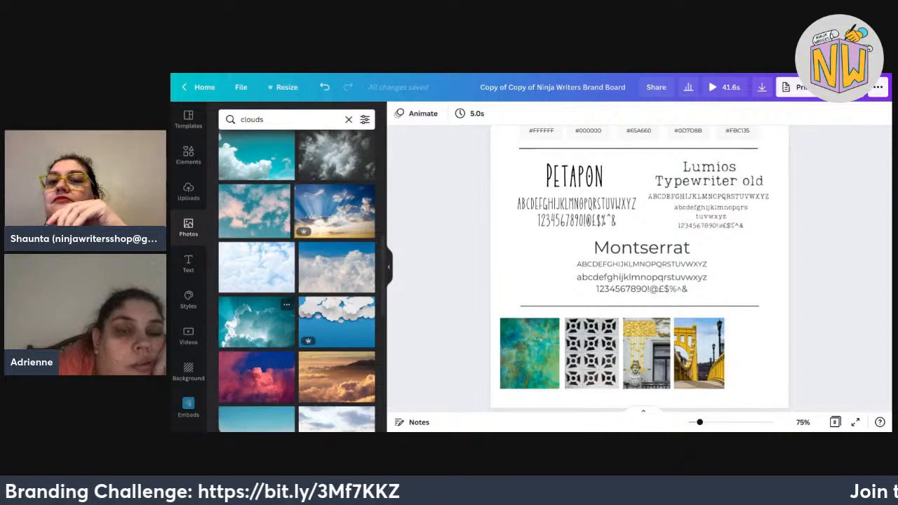
Add the teal clouds photo and size it to fit as the fifth tile in the row.
left_click(256, 321)
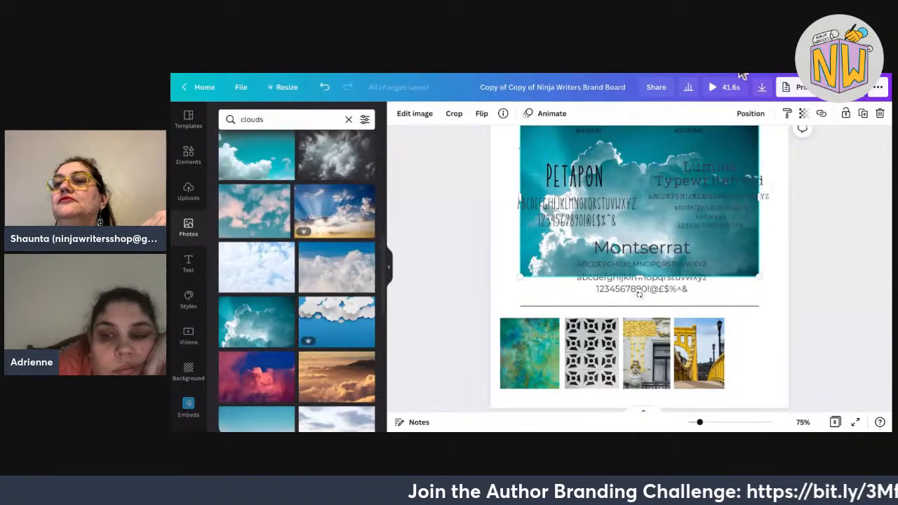
left_click_drag(639, 201, 850, 400)
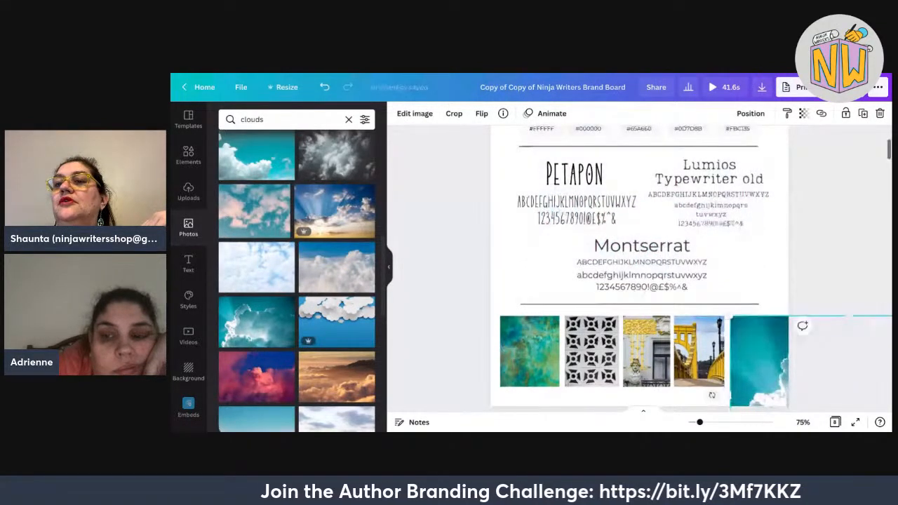
scroll(639, 269, "down", 1)
scroll(639, 268, "down", 2)
left_click_drag(883, 297, 820, 257)
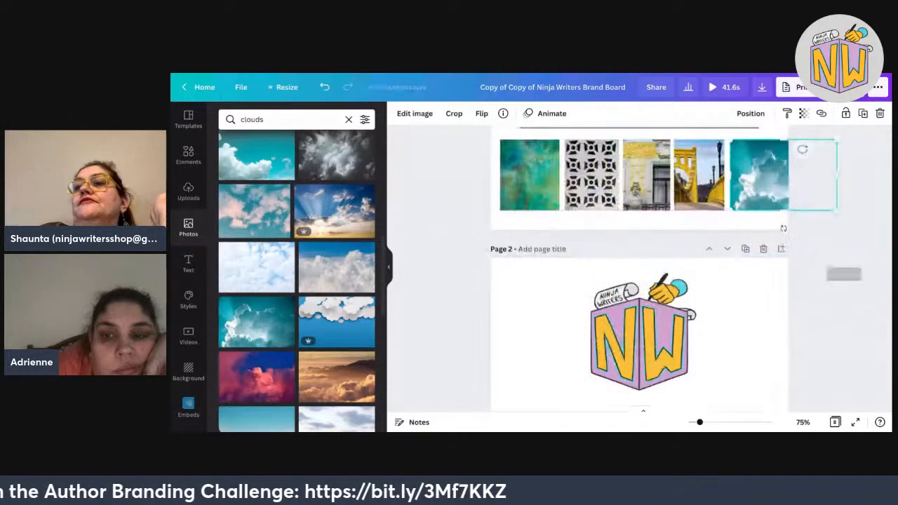
left_click_drag(837, 174, 779, 176)
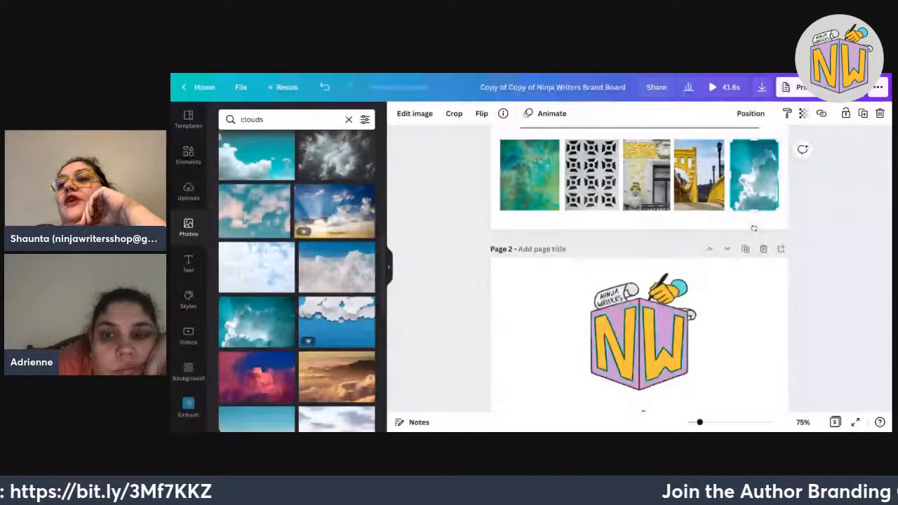
Select all five mood photos and stretch the row across the page width.
left_click_drag(836, 200, 541, 166)
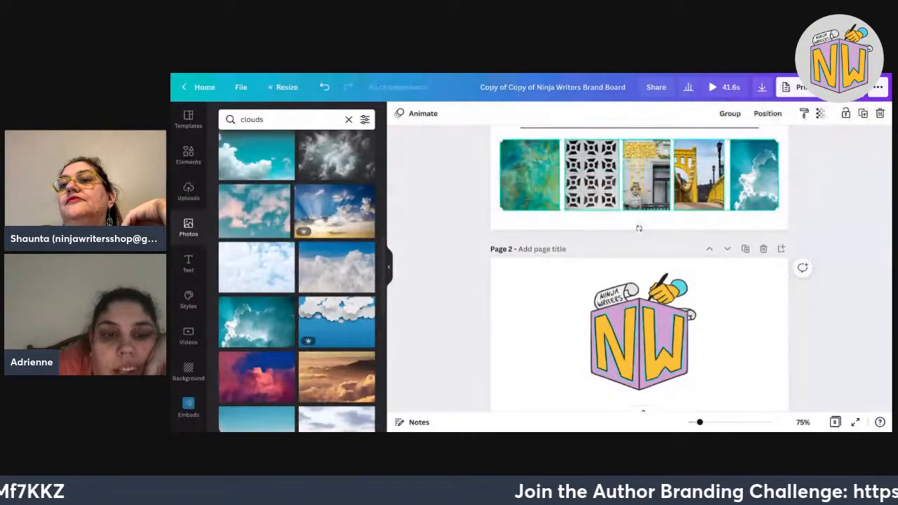
key("ctrl+/")
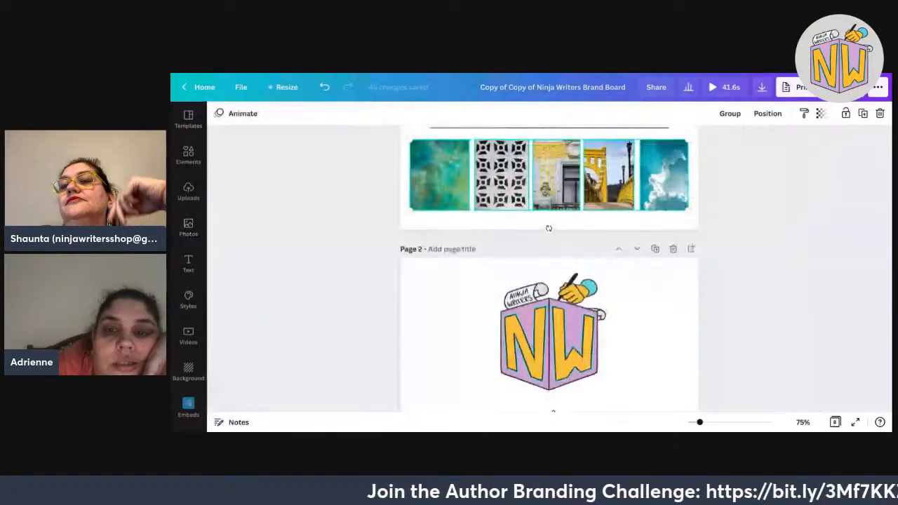
left_click_drag(689, 175, 695, 175)
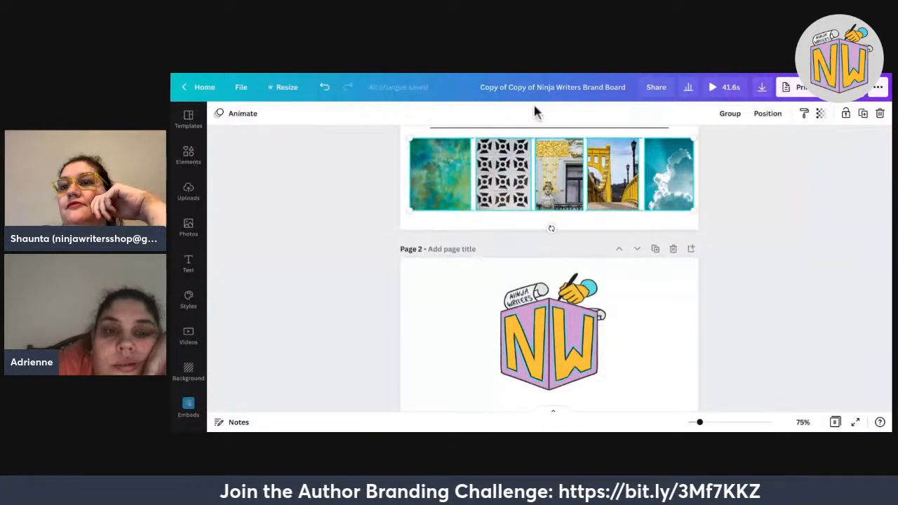
left_click_drag(298, 173, 285, 171)
Review the finished brand board, then switch to the 'Only the questions' blog tab.
left_click(193, 178)
scroll(193, 177, "up", 4)
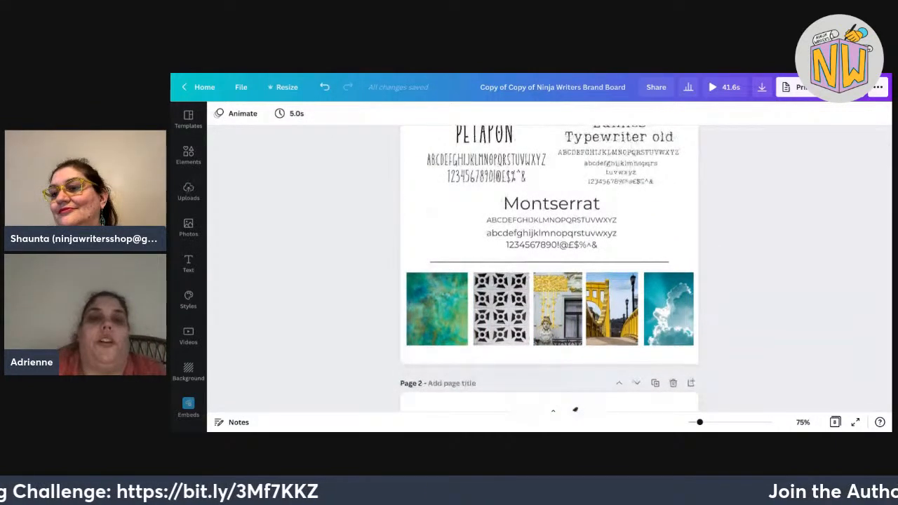
scroll(575, 410, "up", 2)
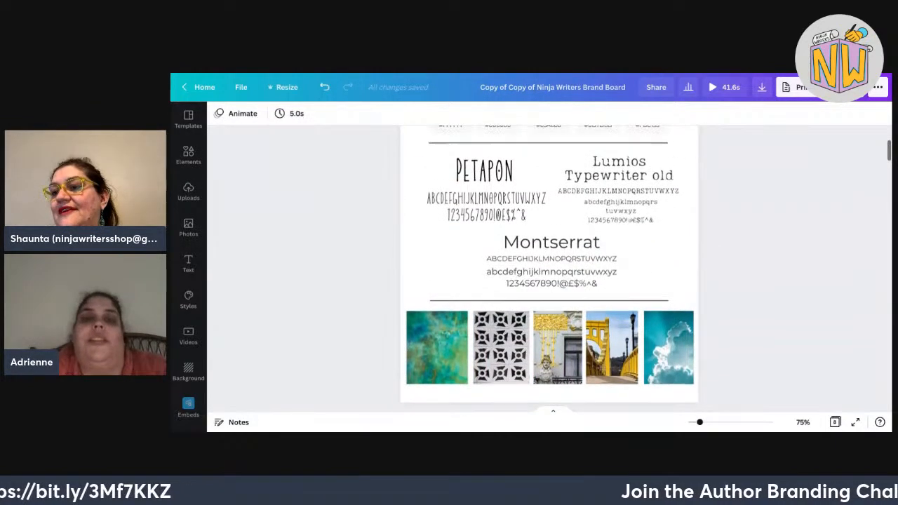
scroll(549, 269, "down", 1)
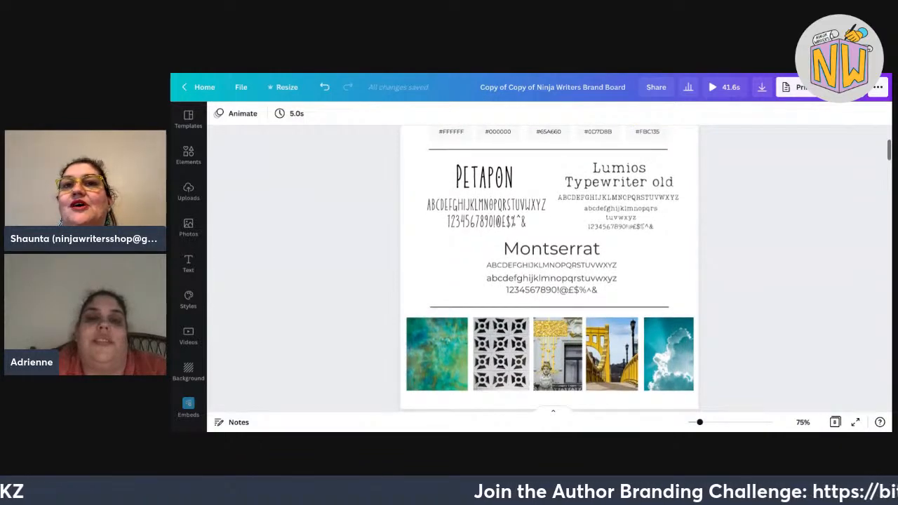
scroll(550, 269, "down", 1)
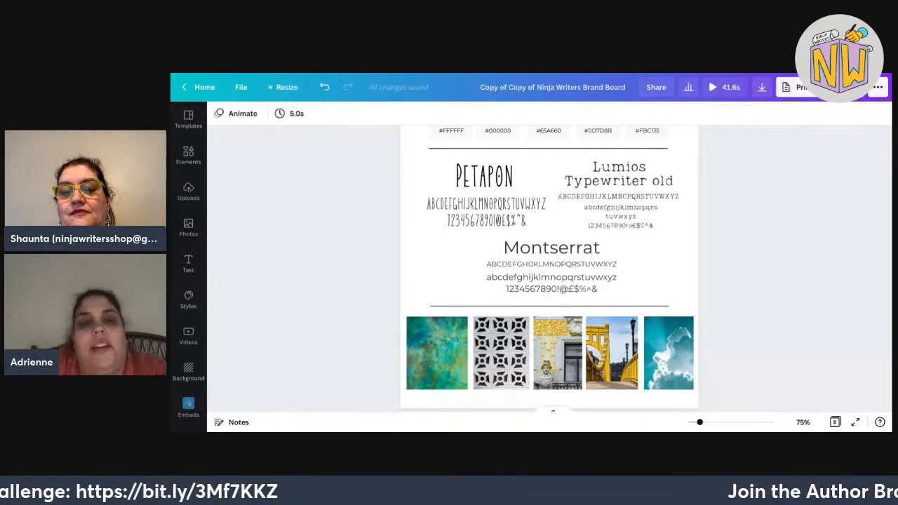
scroll(550, 269, "up", 2)
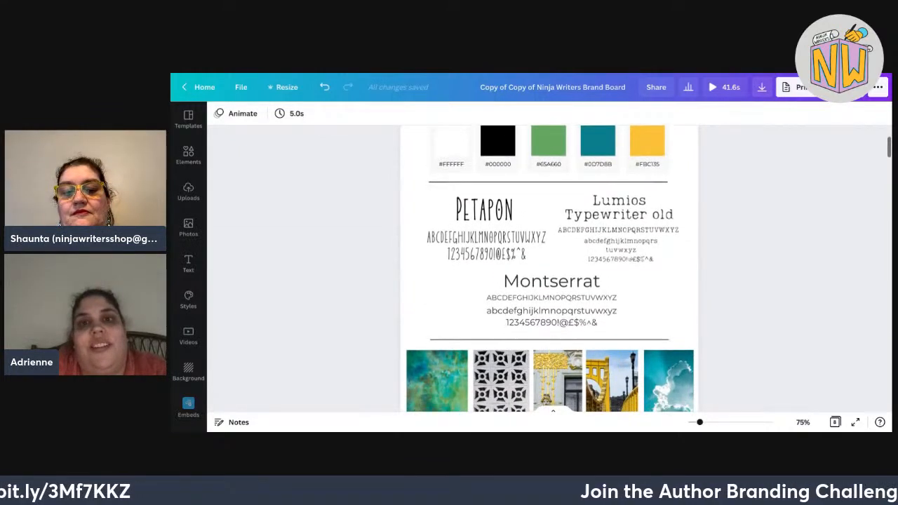
scroll(549, 269, "down", 1)
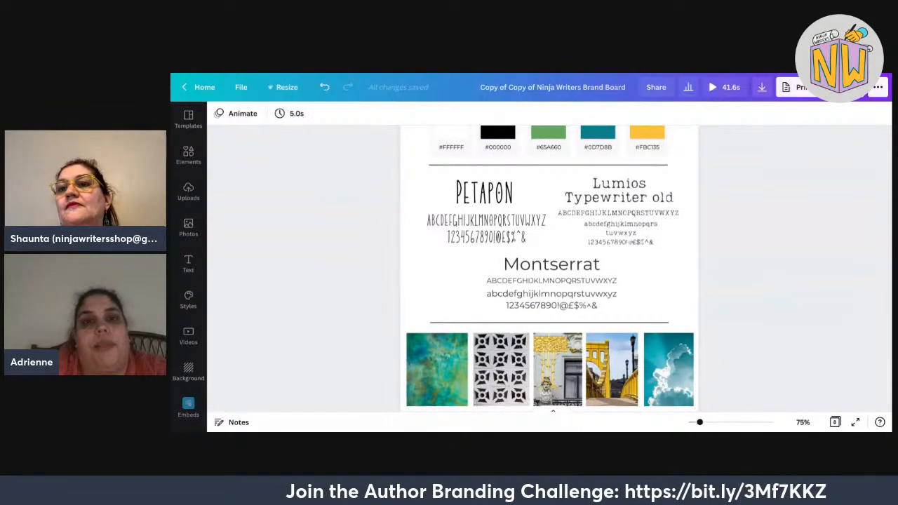
key("ctrl+Tab")
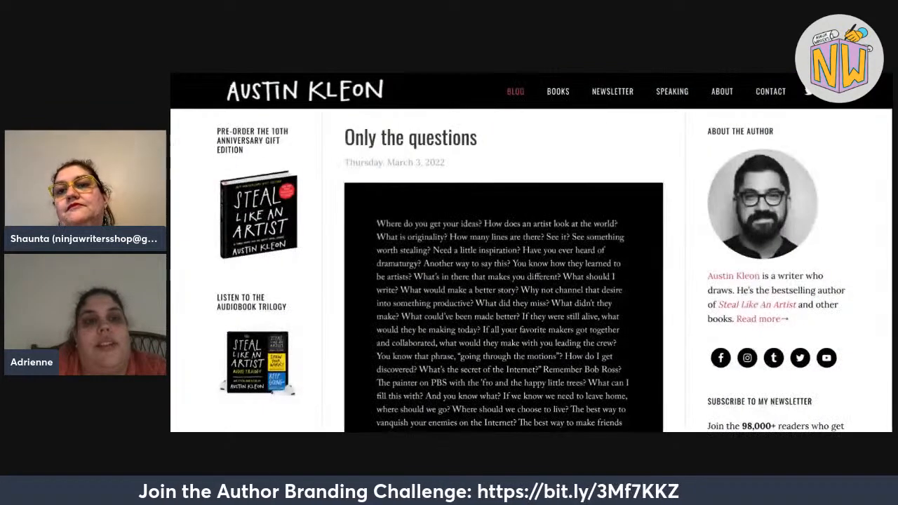
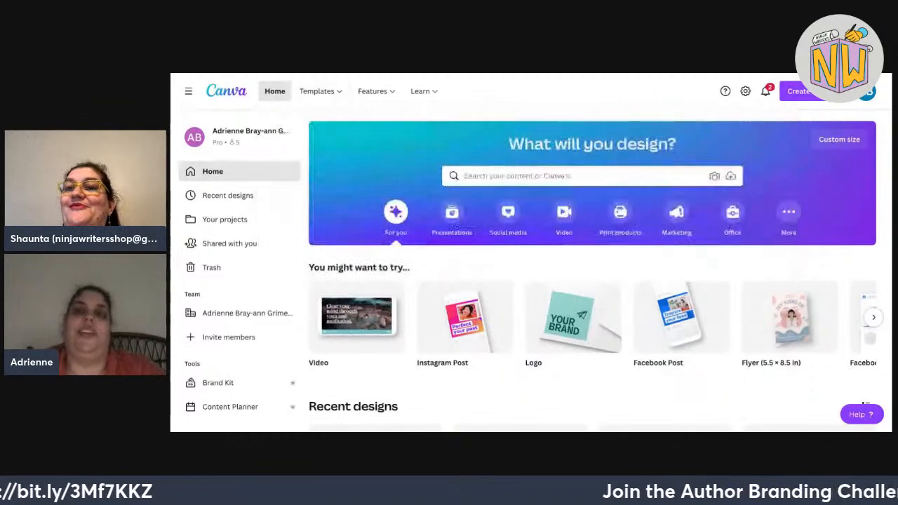
Scroll the Canva home page to the design suggestions, including the 500 × 500 px Logo.
scroll(814, 351, "down", 1)
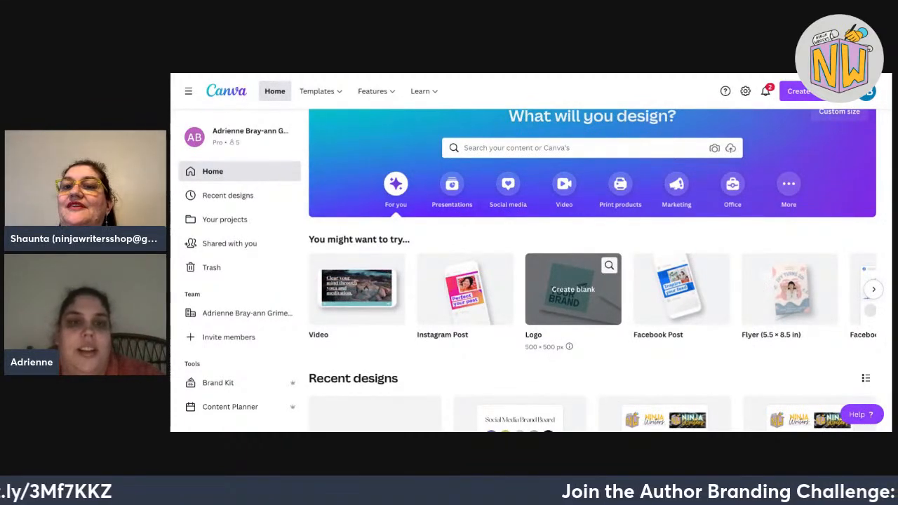
Start a blank 500 × 500 px logo and place a heading text box on the page.
left_click(573, 289)
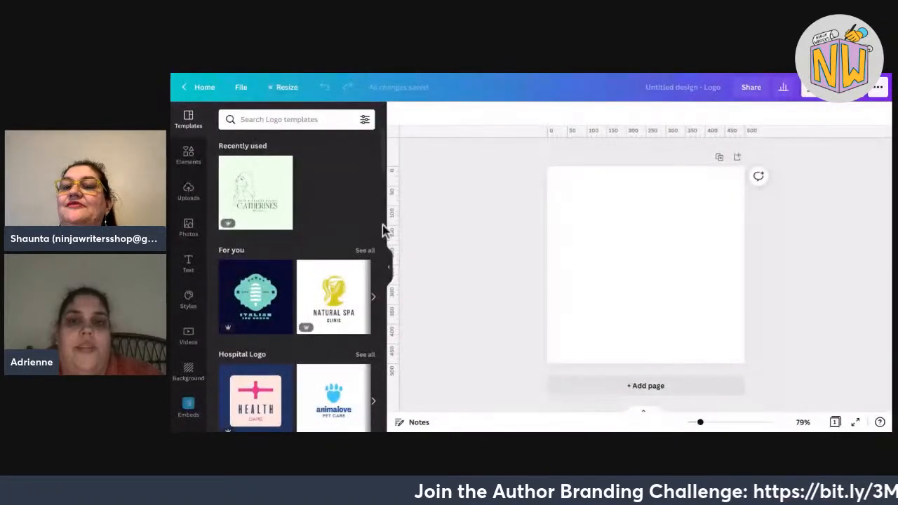
left_click(389, 266)
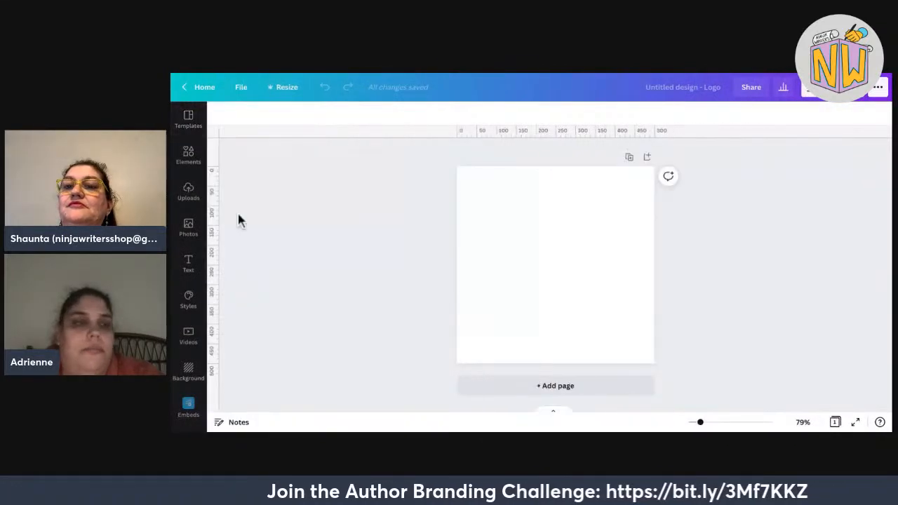
left_click(188, 264)
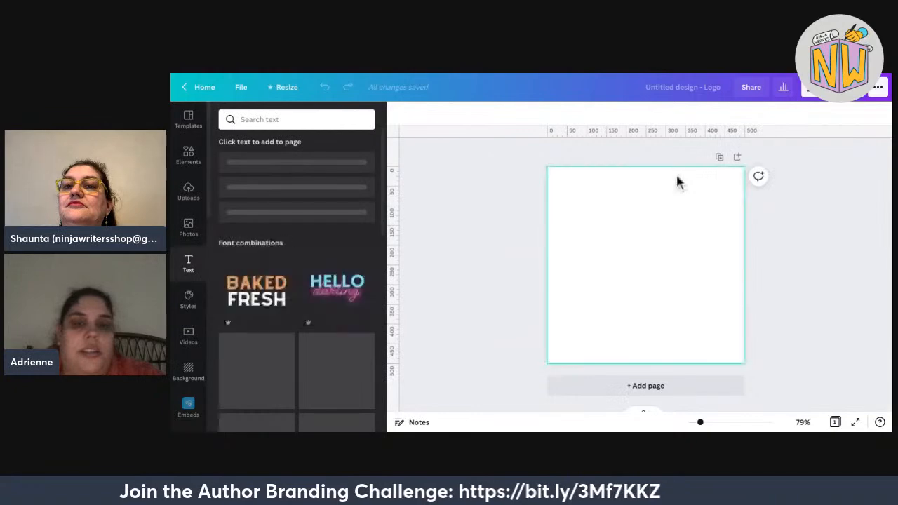
left_click_drag(281, 174, 656, 238)
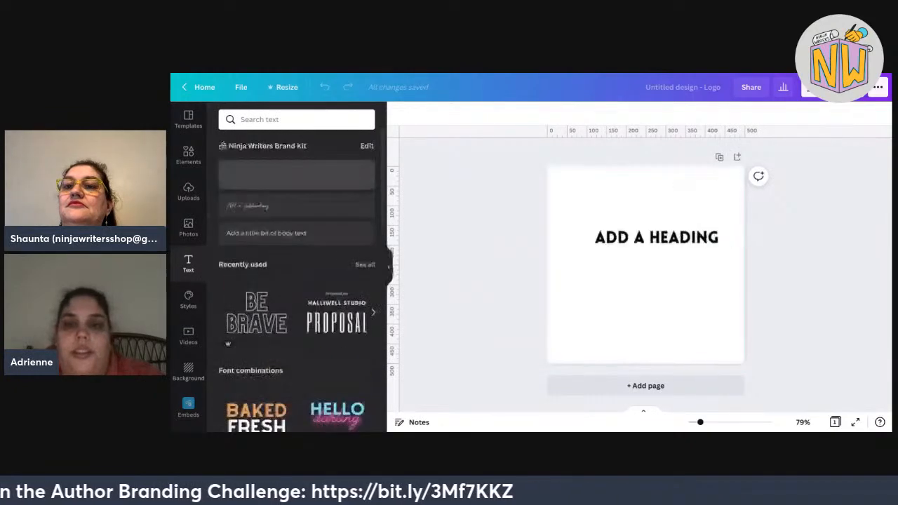
Switch the heading's font to Petapon.
left_click(433, 113)
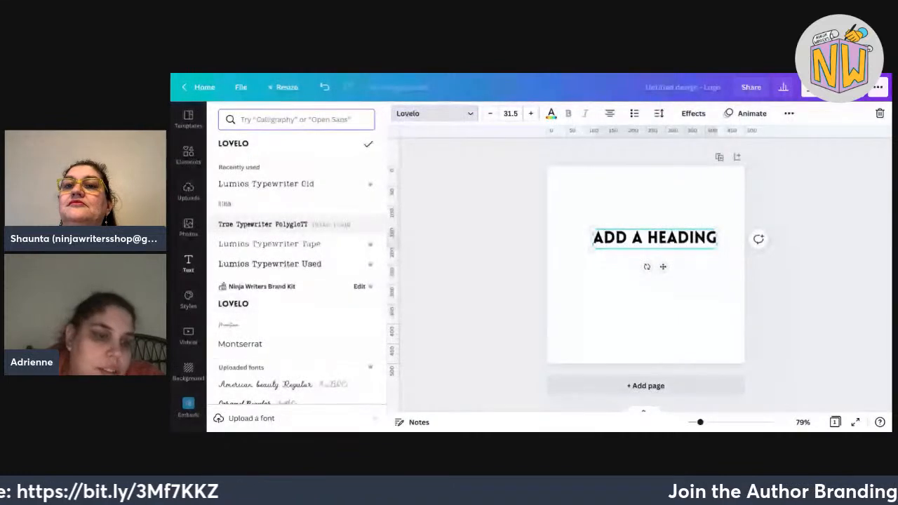
scroll(294, 260, "down", 2)
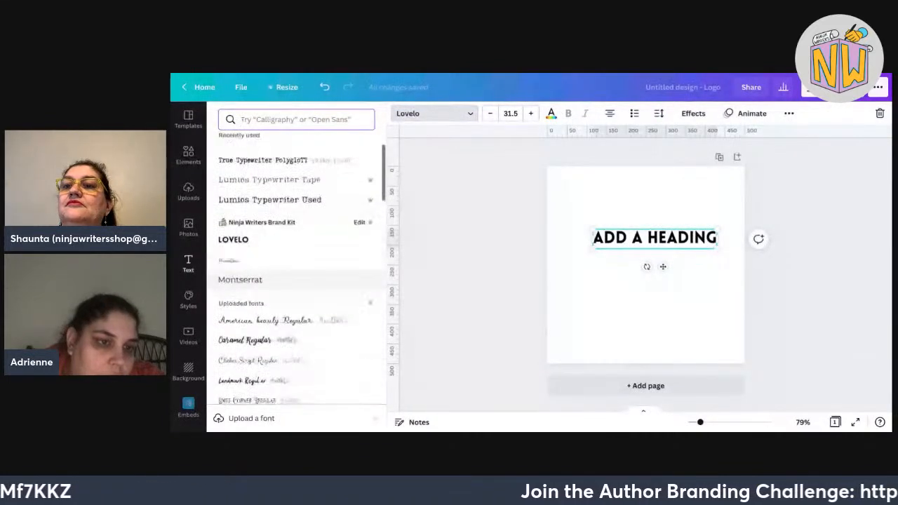
scroll(295, 260, "up", 2)
left_click(231, 204)
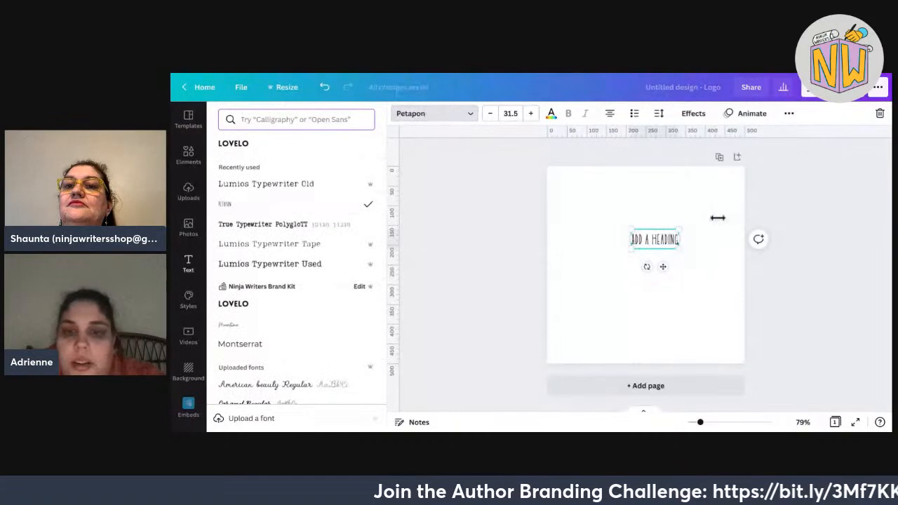
Retype the heading as 'Shaunta Grimes', enlarge it to 94.6 and move it slightly up.
left_click_drag(631, 249, 586, 268)
double_click(640, 260)
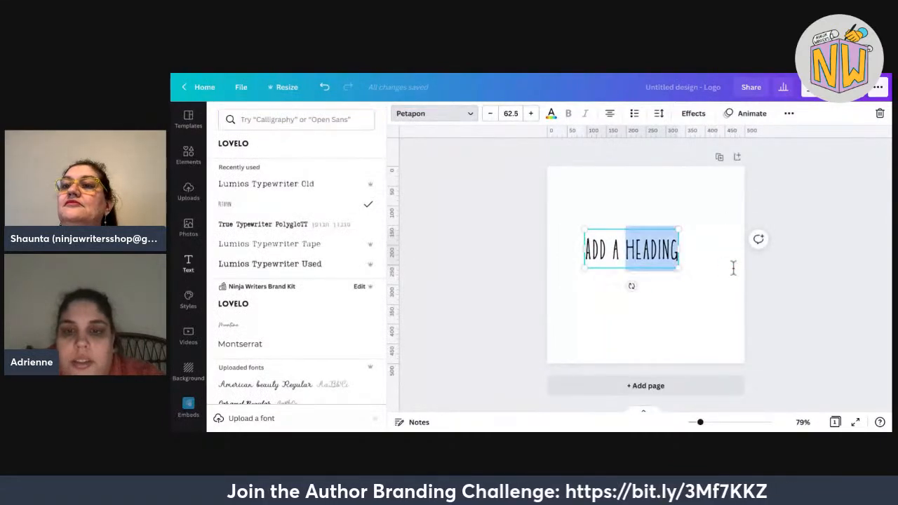
left_click(670, 250)
triple_click(671, 250)
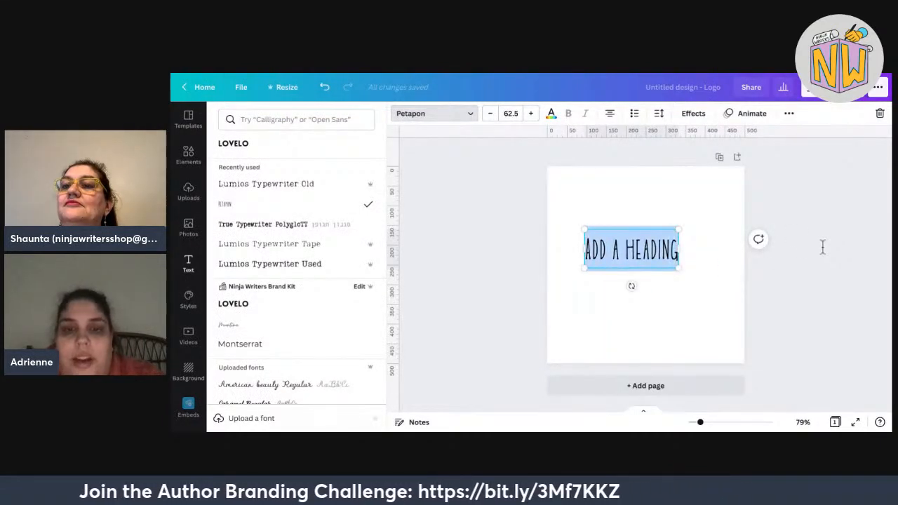
type("Shaunta")
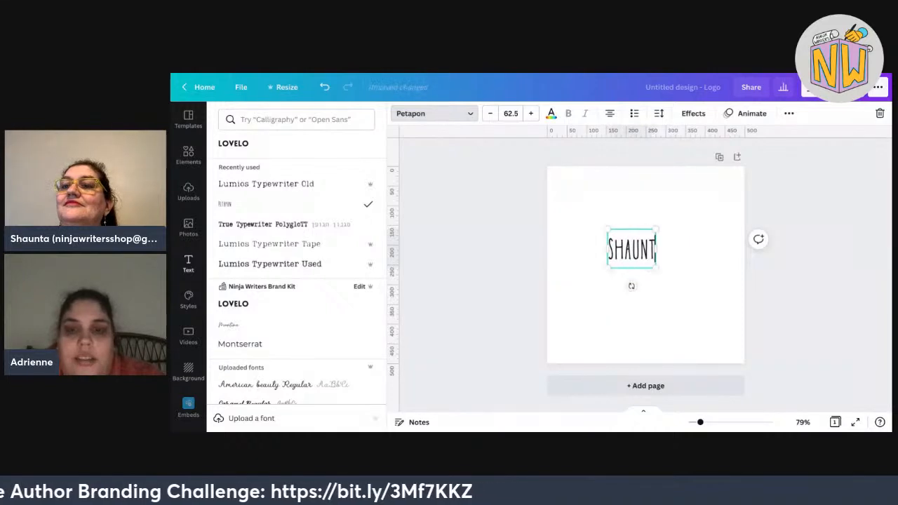
type(" Grimes")
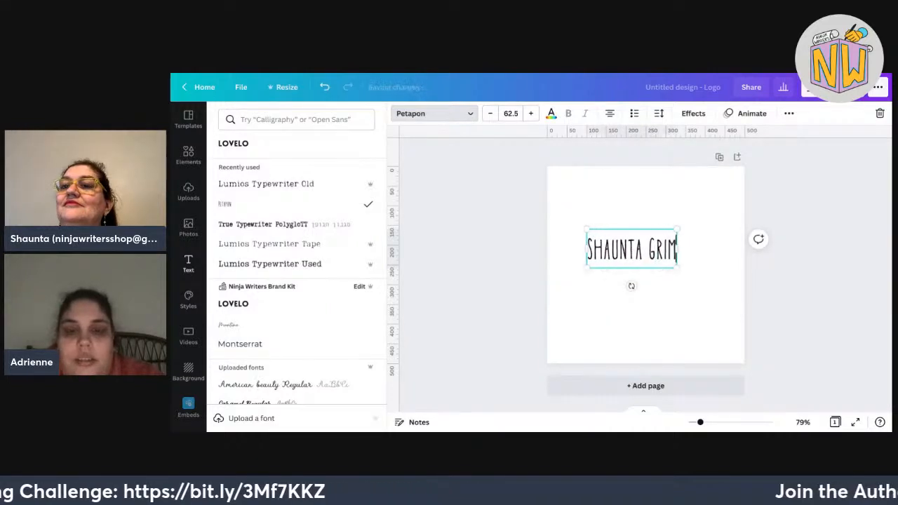
left_click_drag(685, 230, 725, 214)
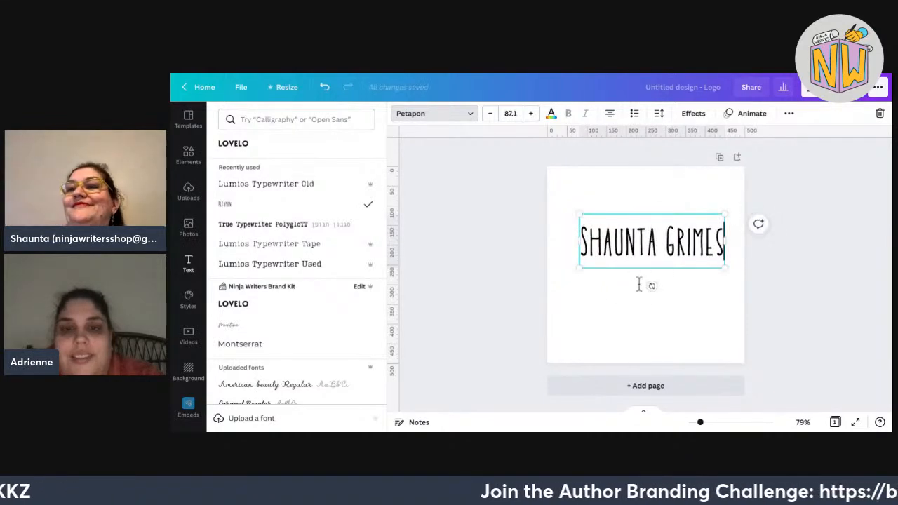
left_click_drag(579, 268, 567, 273)
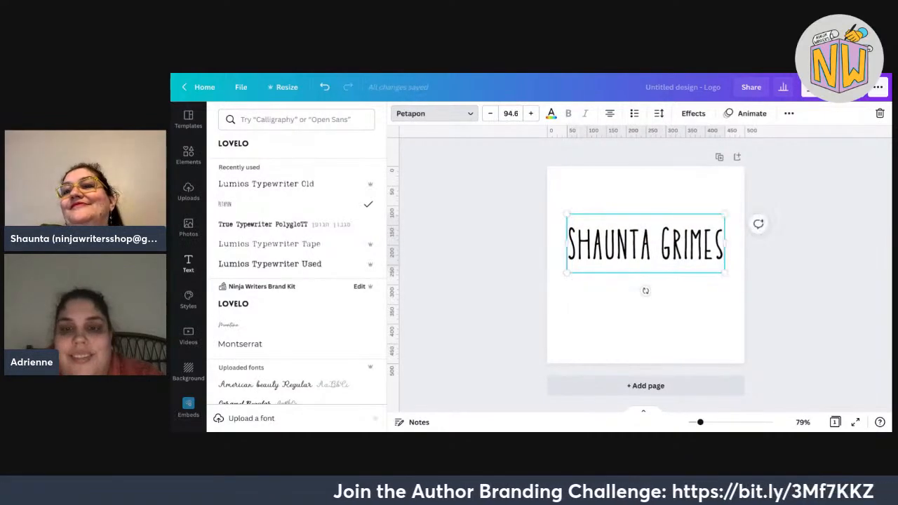
key("Escape")
mouse_move(646, 243)
left_mouse_down()
mouse_move(645, 224)
mouse_move(646, 247)
mouse_move(646, 234)
left_mouse_up()
key("Escape")
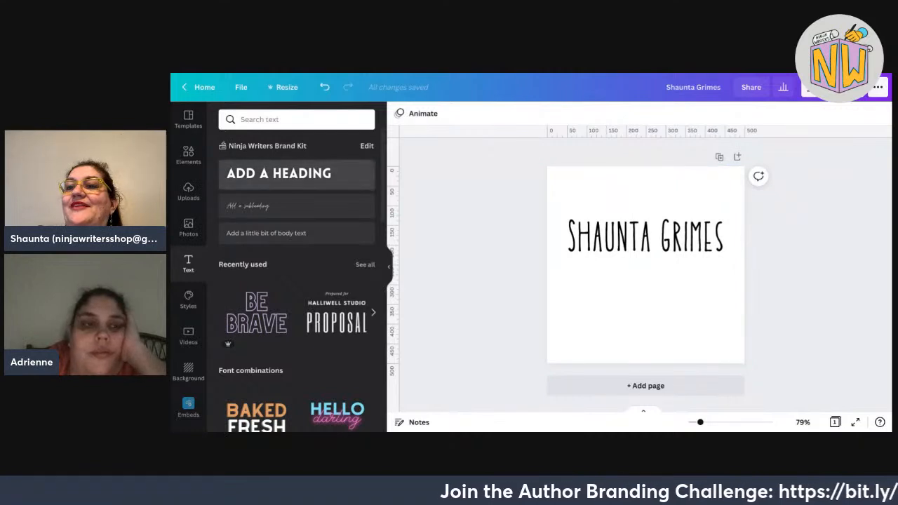
Add a STORY heading in Petapon at size 68.7, centred under the name.
left_click_drag(279, 173, 647, 286)
type("STORY")
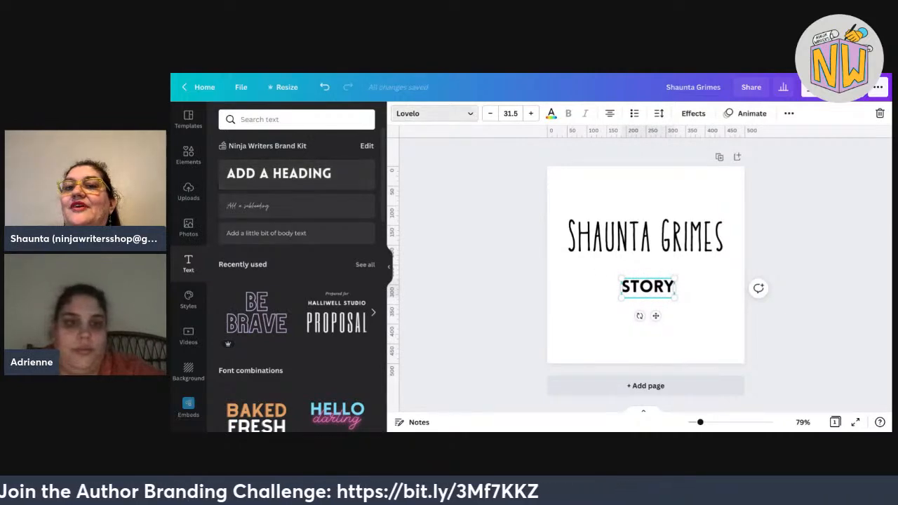
left_click(433, 113)
left_click(308, 163)
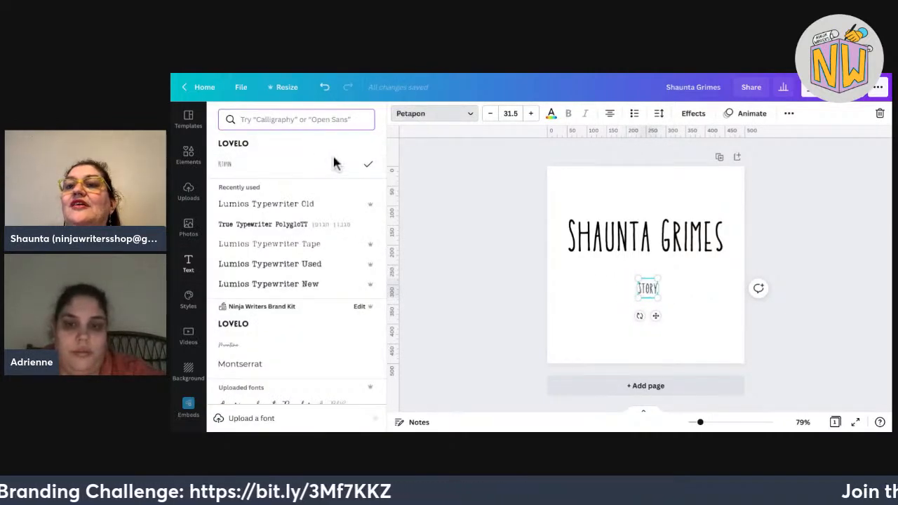
left_click_drag(658, 278, 645, 293)
left_click(792, 307)
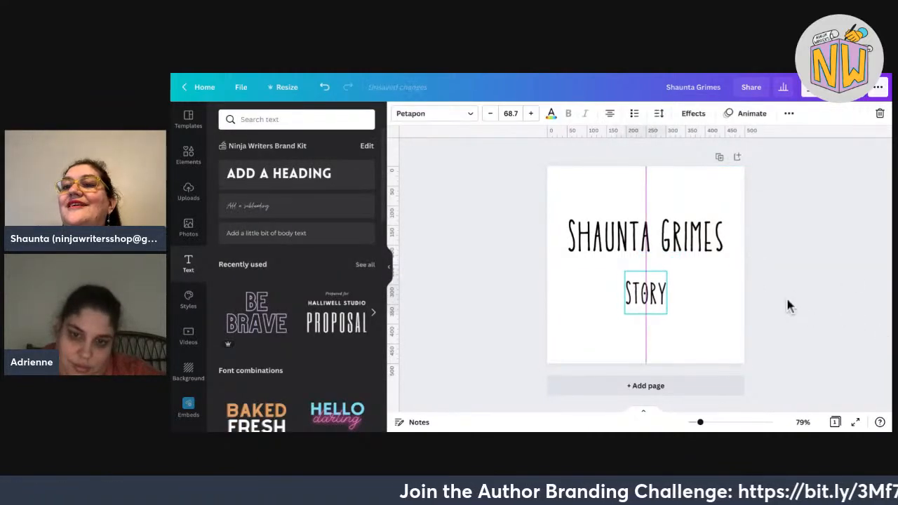
left_click(787, 299)
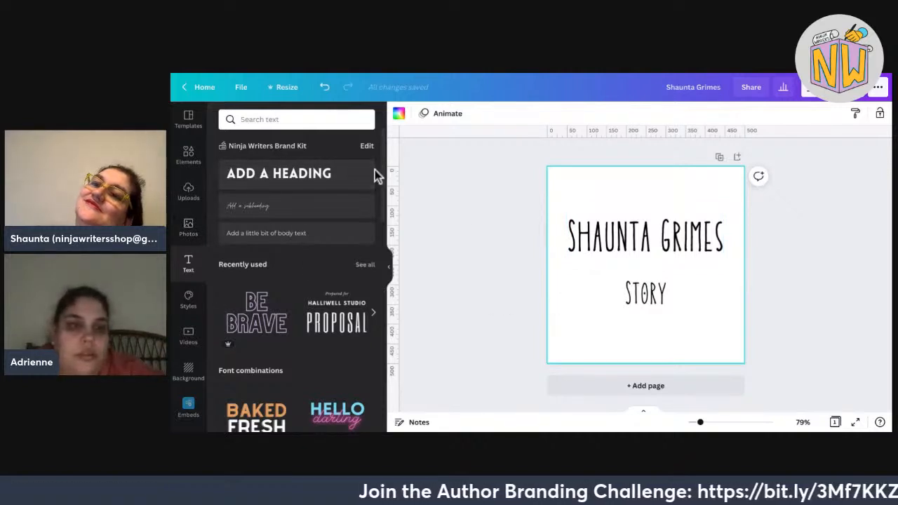
Delete the STORY letters, leaving an empty text box below the name.
left_click(645, 293)
left_click(658, 293)
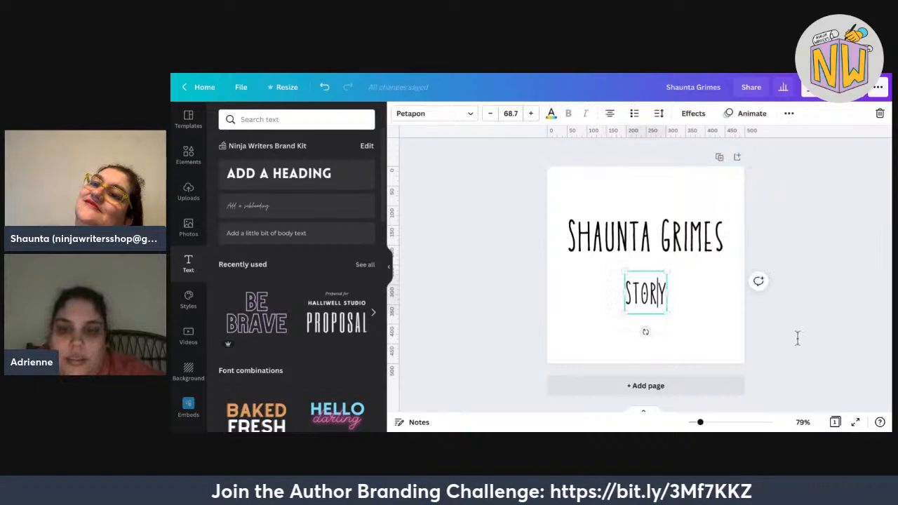
left_click_drag(666, 293, 632, 294)
key("BackSpace")
key("BackSpace")
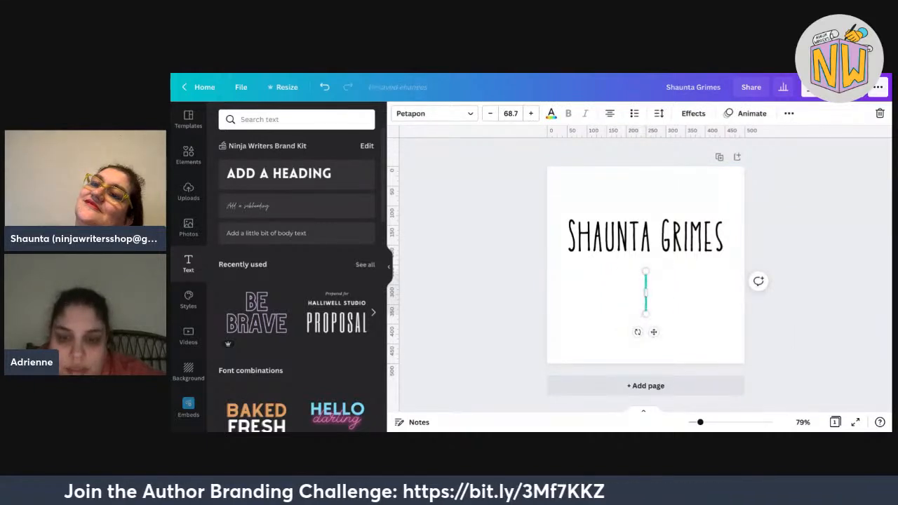
left_click(860, 342)
left_click_drag(646, 293, 637, 308)
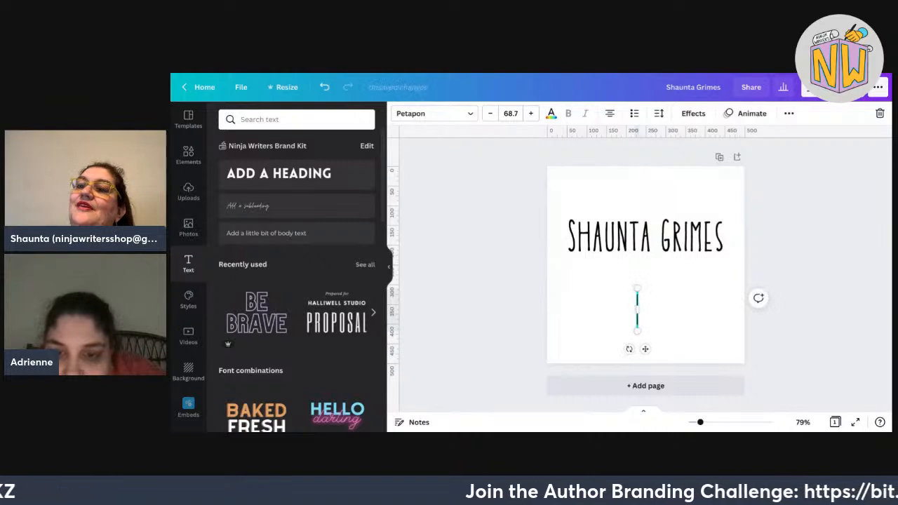
Type an 'o' in the box, shrink it to 44.4 and move it below the name.
type("o")
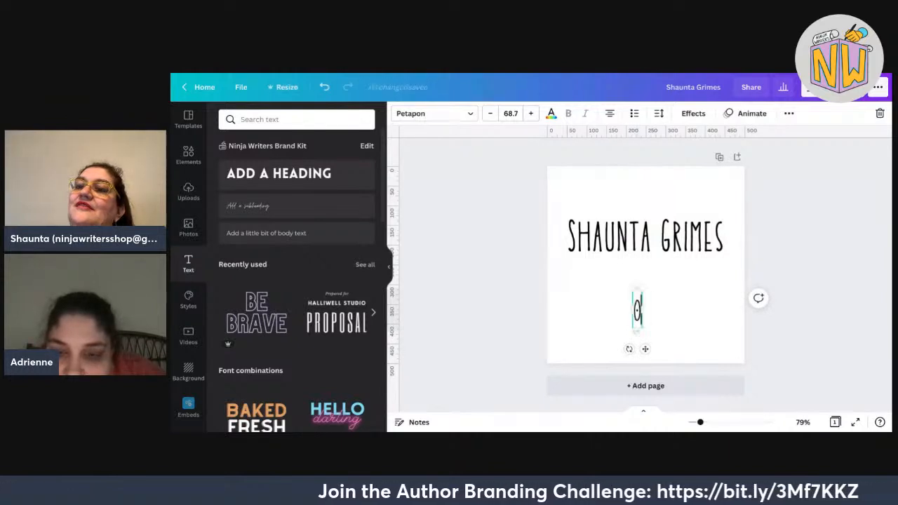
left_click_drag(642, 288, 653, 223)
left_click(775, 391)
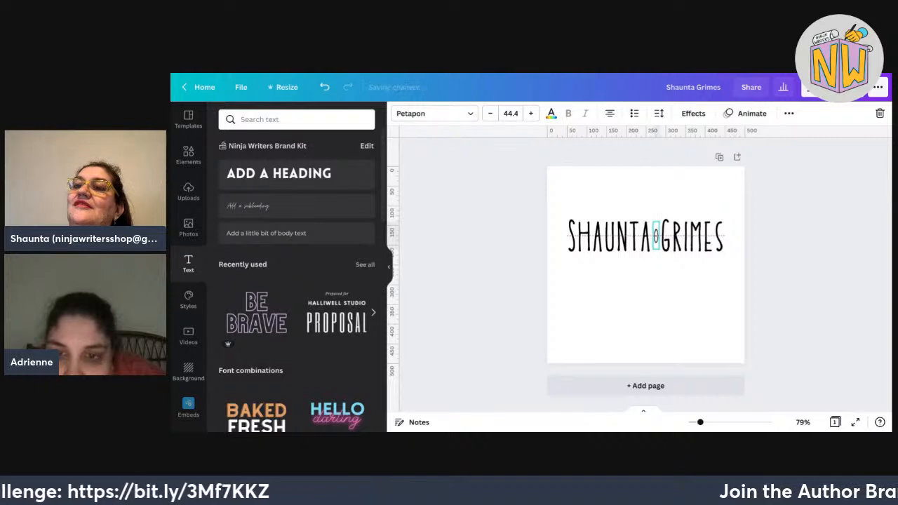
left_click_drag(760, 265, 628, 224)
left_click(646, 297)
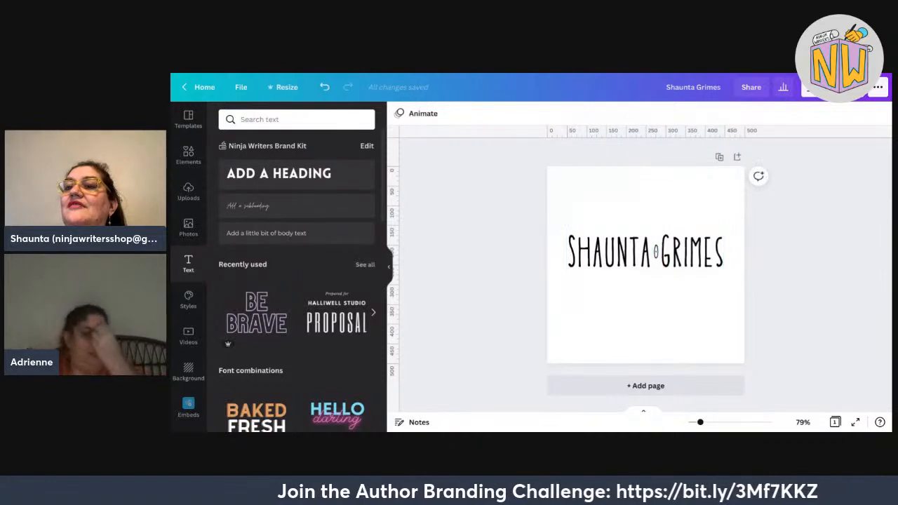
left_click(656, 251)
left_click_drag(656, 252, 655, 302)
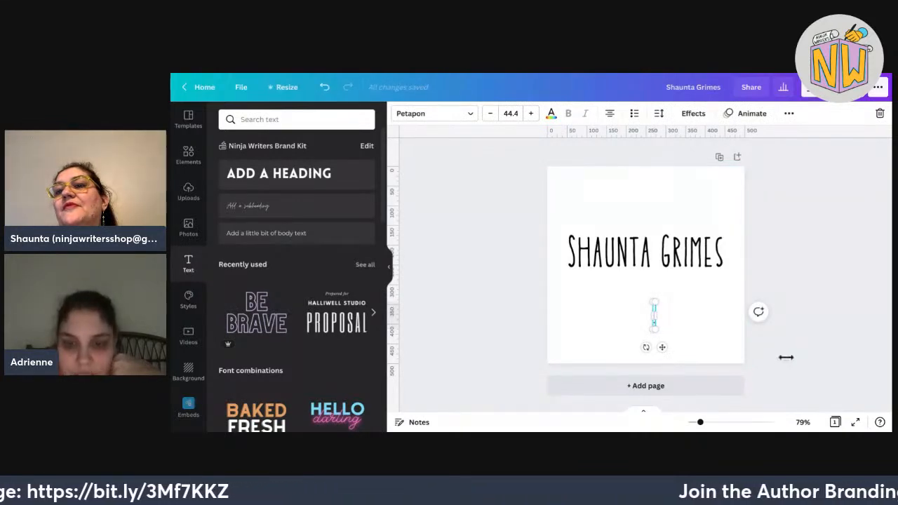
Resize the dot and settle it below the name at font size 100.
left_click_drag(657, 300, 814, 223)
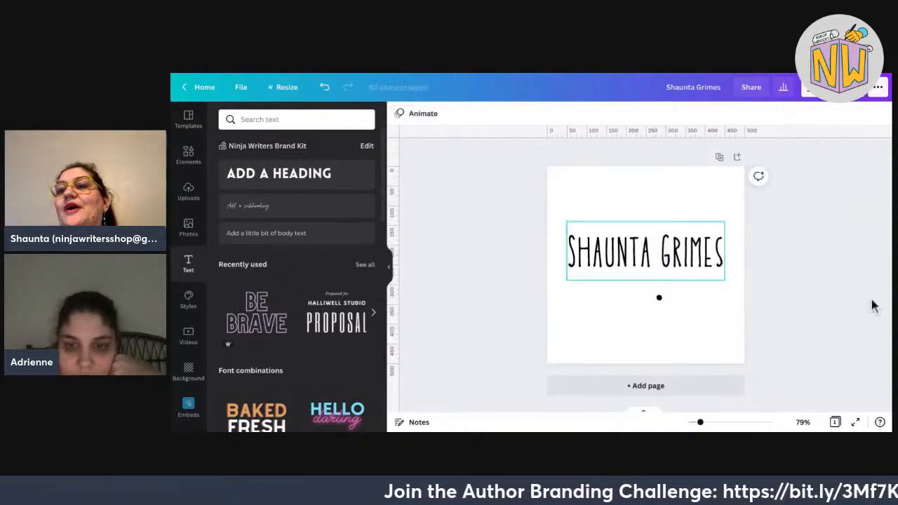
left_click_drag(659, 298, 638, 320)
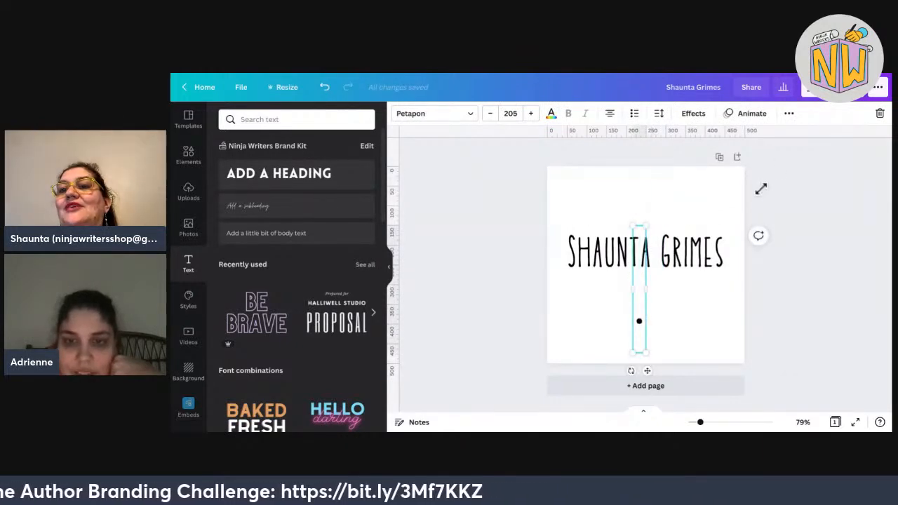
left_click_drag(646, 228, 640, 295)
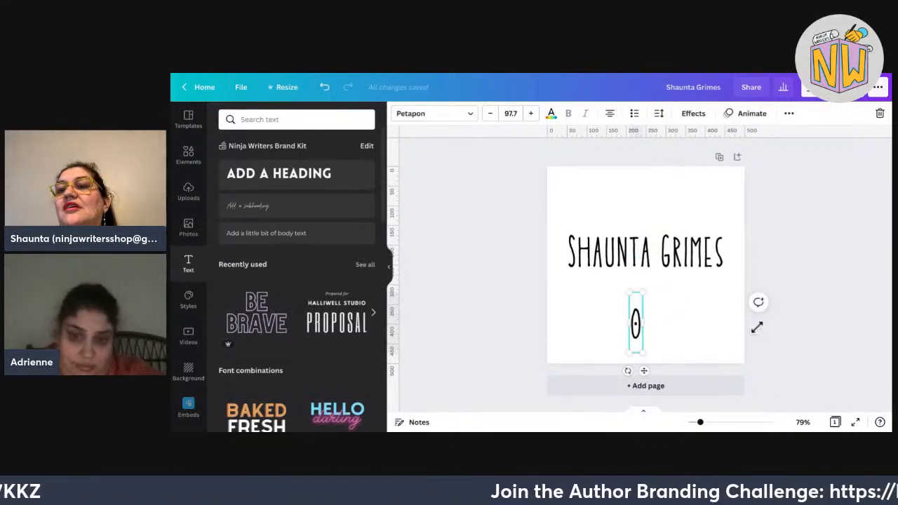
left_click_drag(642, 293, 583, 258)
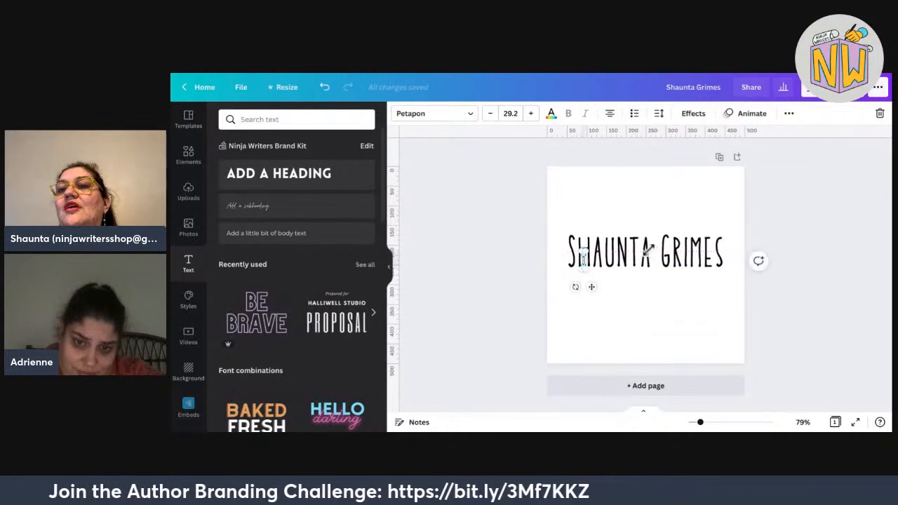
left_click_drag(646, 248, 645, 243)
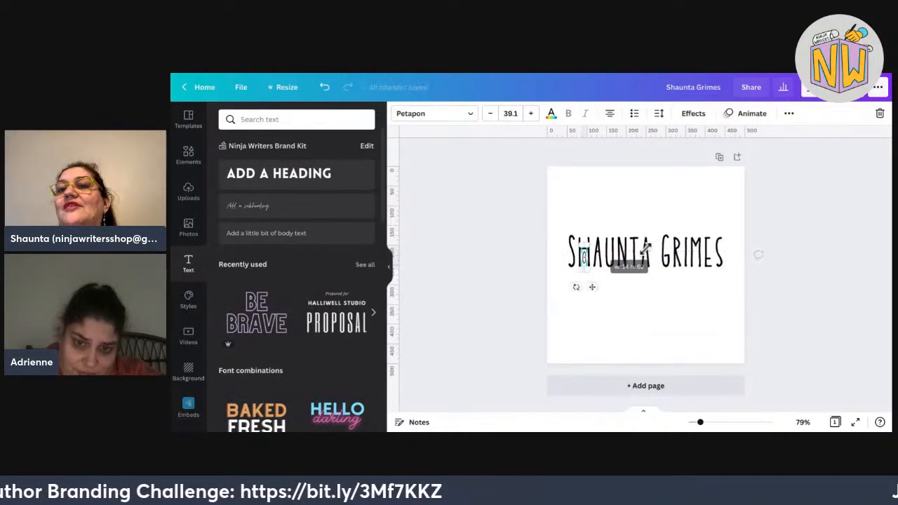
left_click_drag(584, 258, 717, 279)
key("BackSpace")
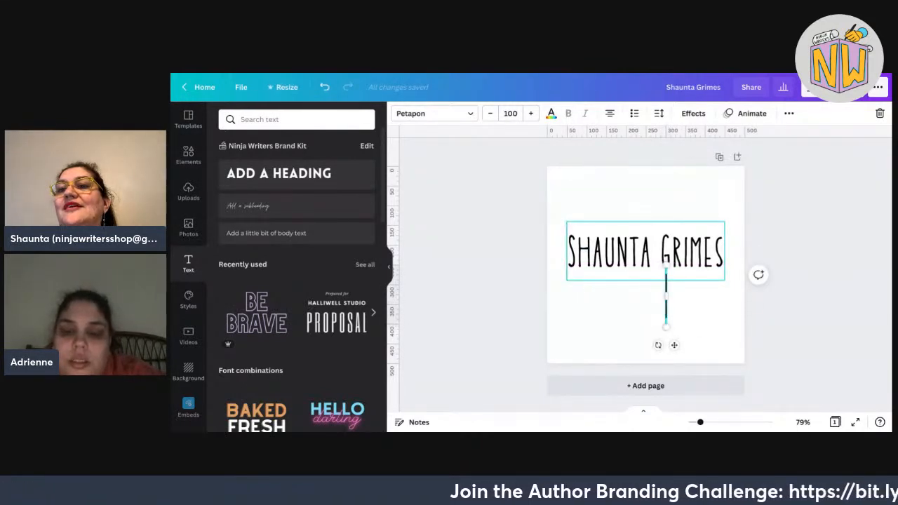
Move the dot onto the U of SHAUNTA and shrink it to 83.4.
left_click(826, 380)
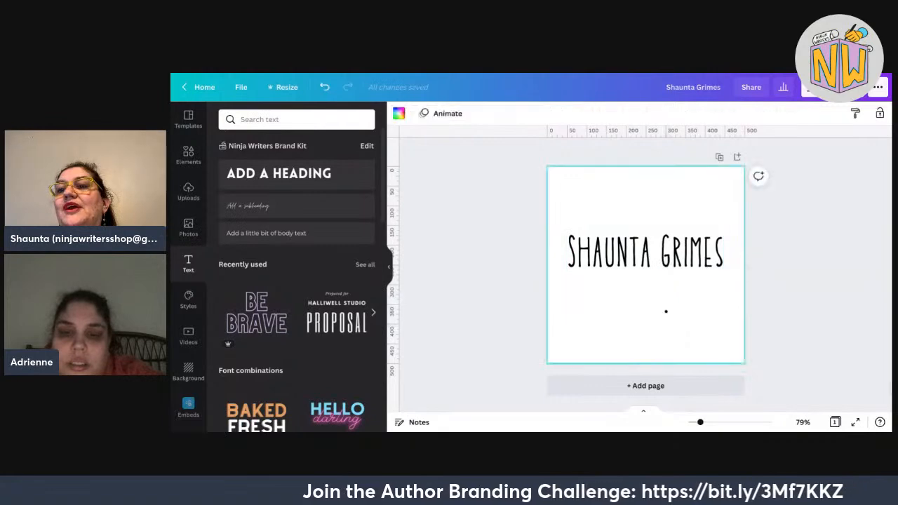
key("Tab")
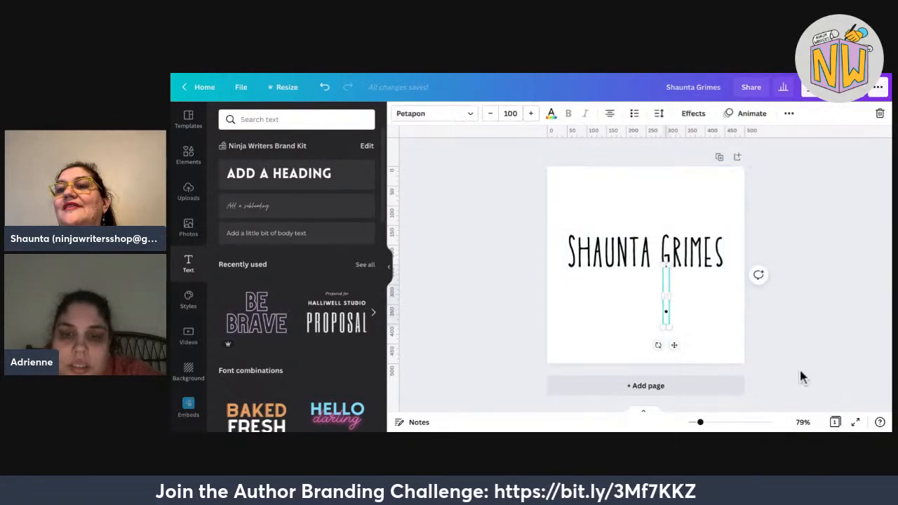
left_click_drag(666, 311, 609, 252)
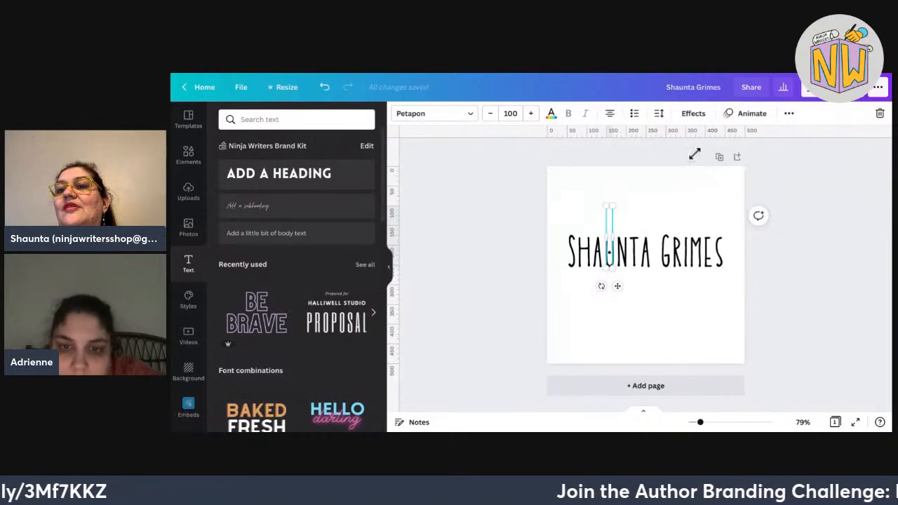
left_click_drag(613, 205, 611, 216)
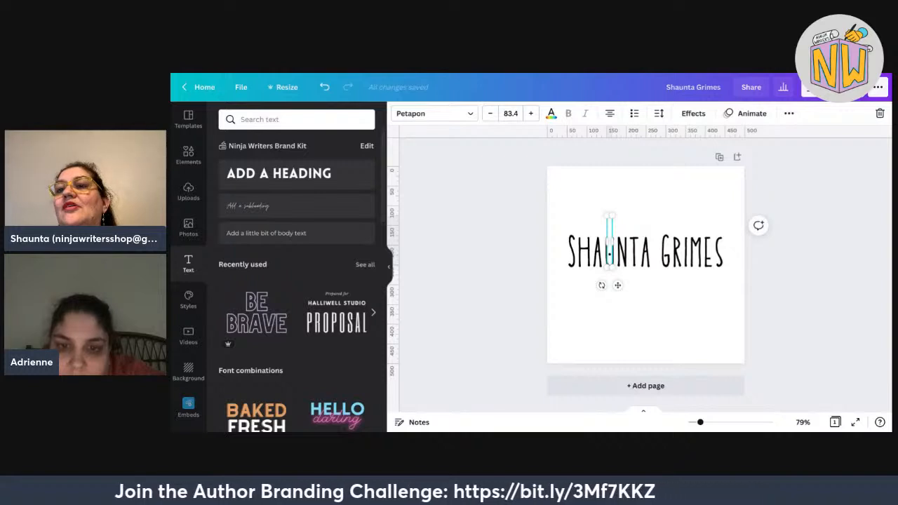
left_click(687, 263)
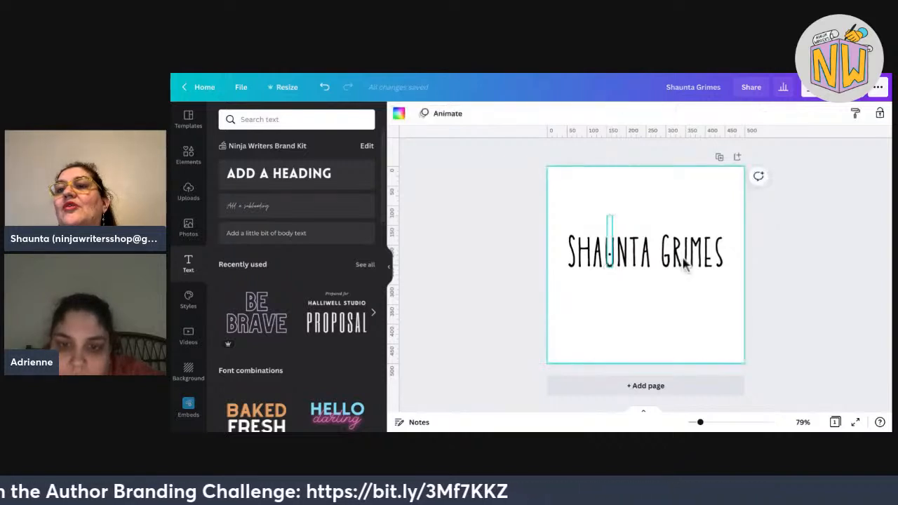
Shrink the dot further to about 70.4 and nudge it up into the letters.
key("Tab")
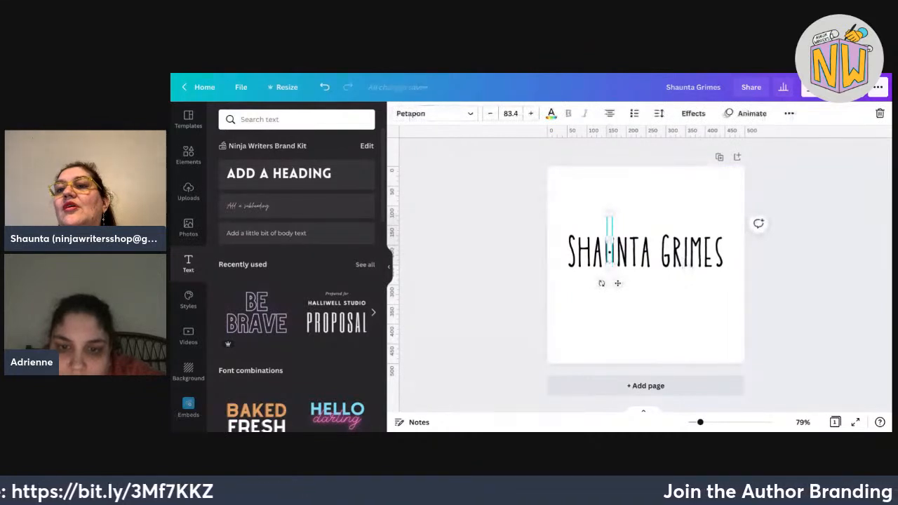
left_click(795, 360)
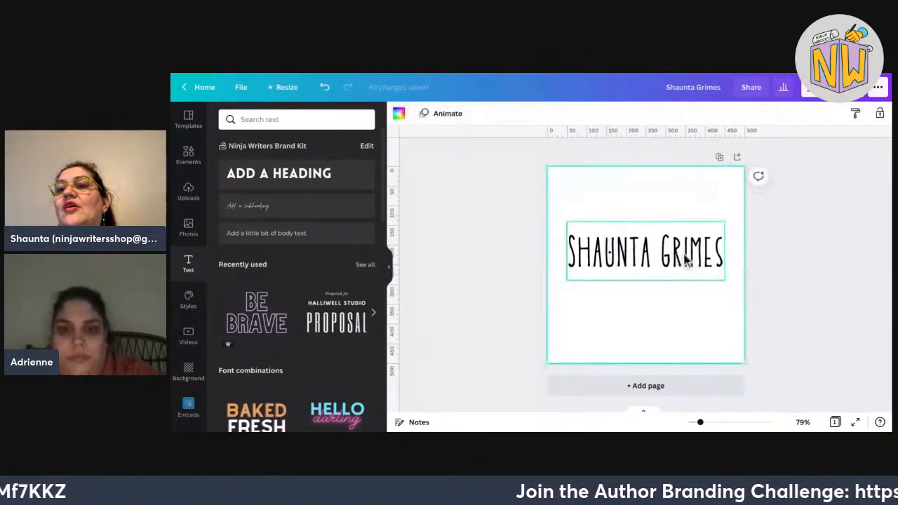
key("Tab")
left_click_drag(614, 212, 612, 221)
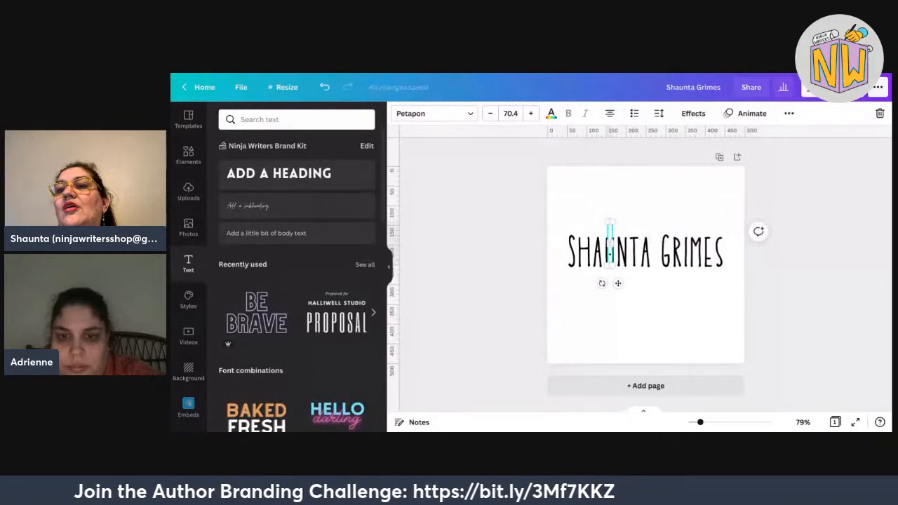
key("Up")
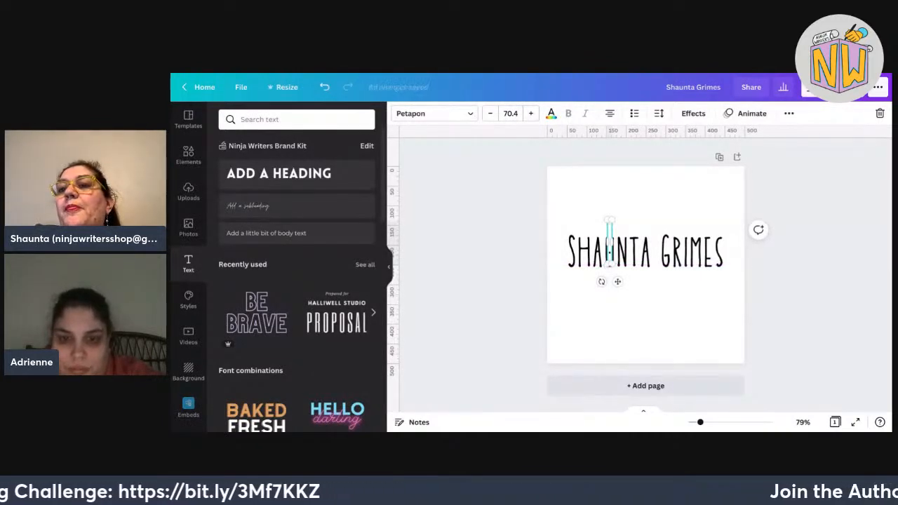
left_click(852, 379)
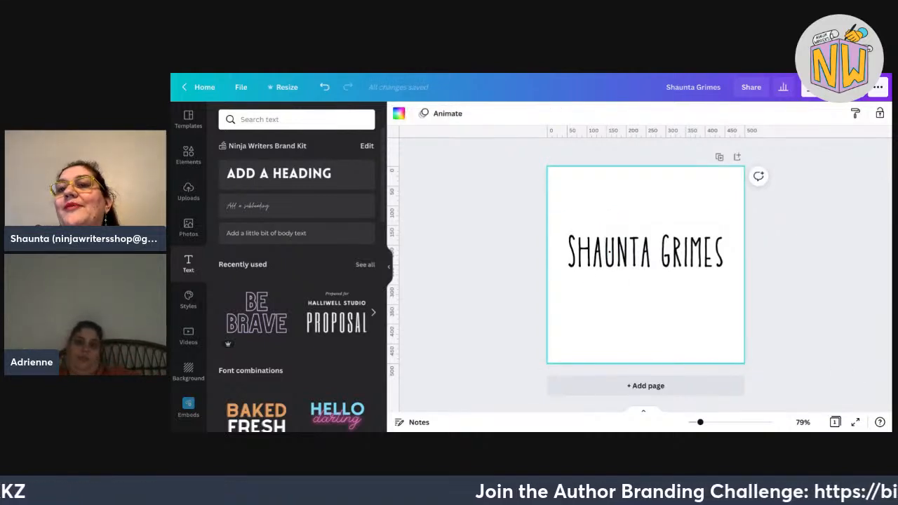
left_click(691, 261)
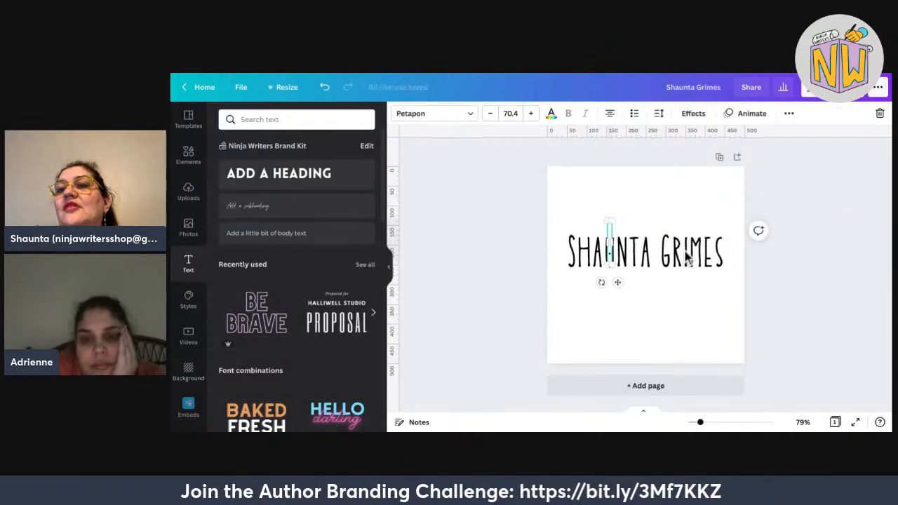
left_click(774, 381)
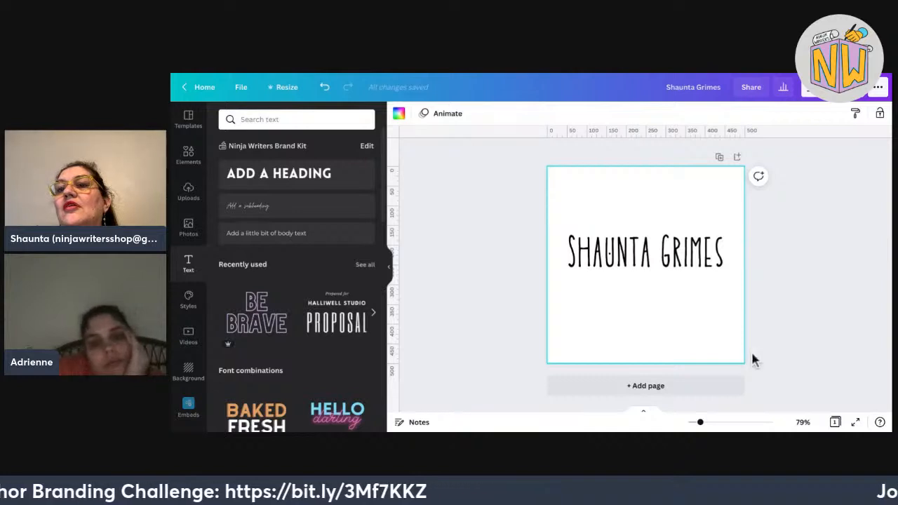
left_click(690, 260)
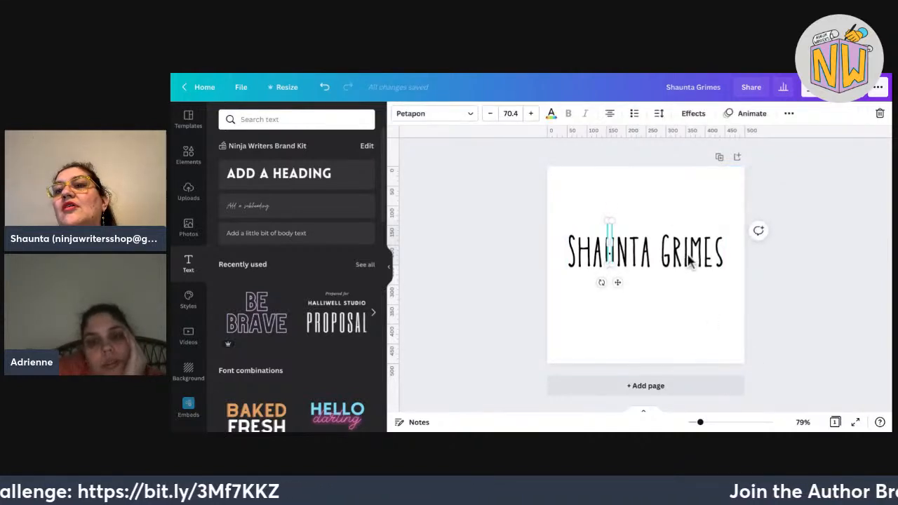
left_click(691, 253)
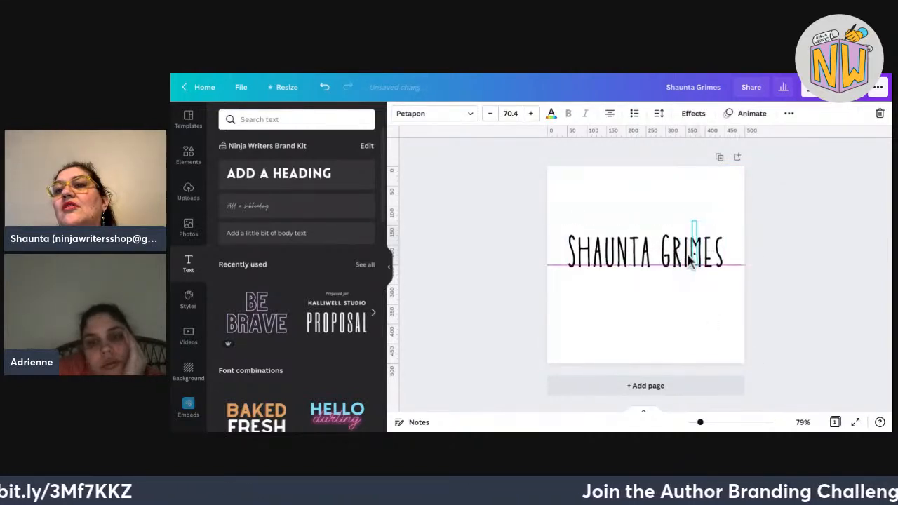
Nudge the dot into place over the H of SHAUNTA.
left_click_drag(688, 255, 689, 252)
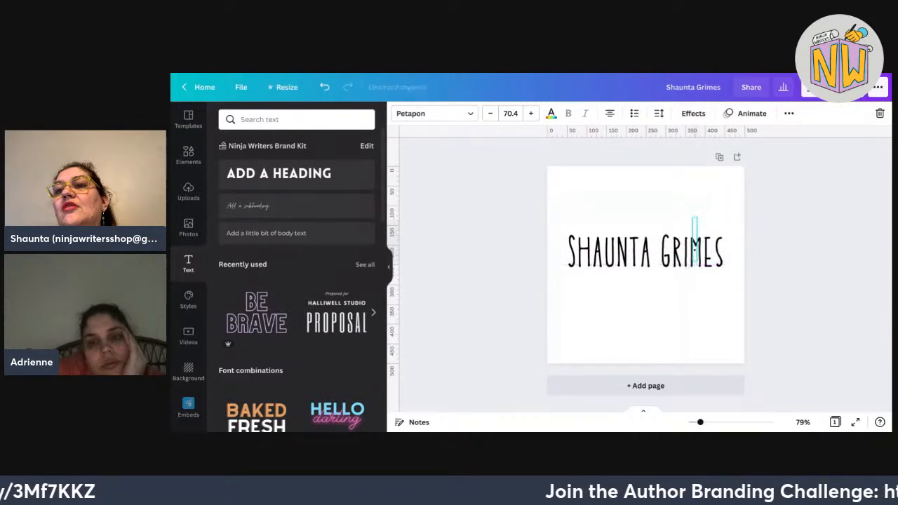
left_click(866, 359)
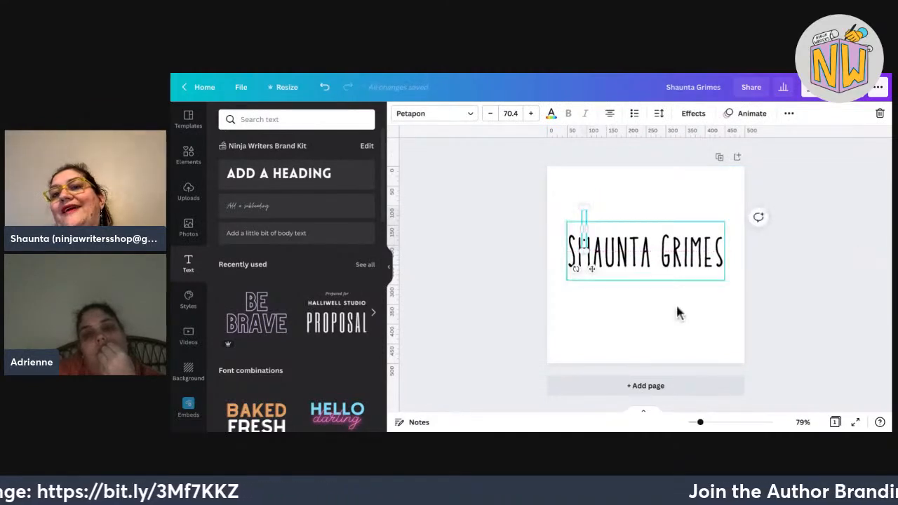
key("Down")
key("Down")
key("Down")
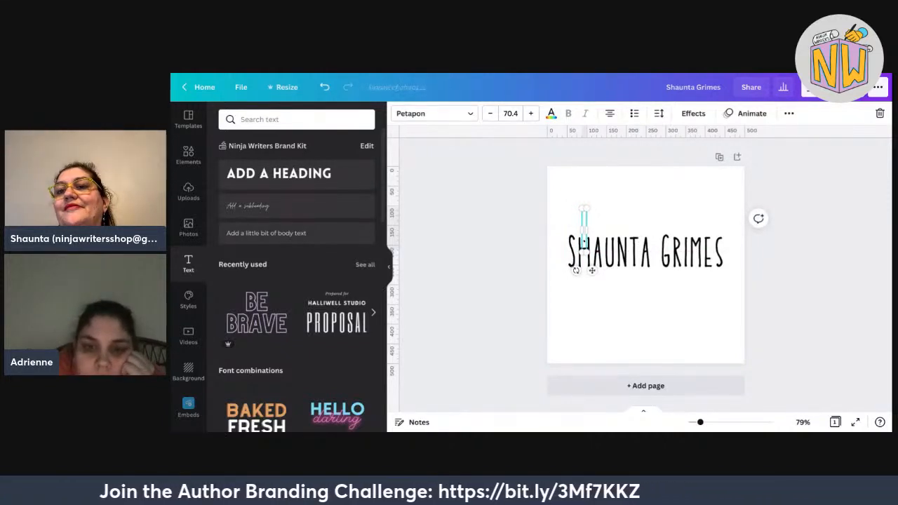
left_click(756, 412)
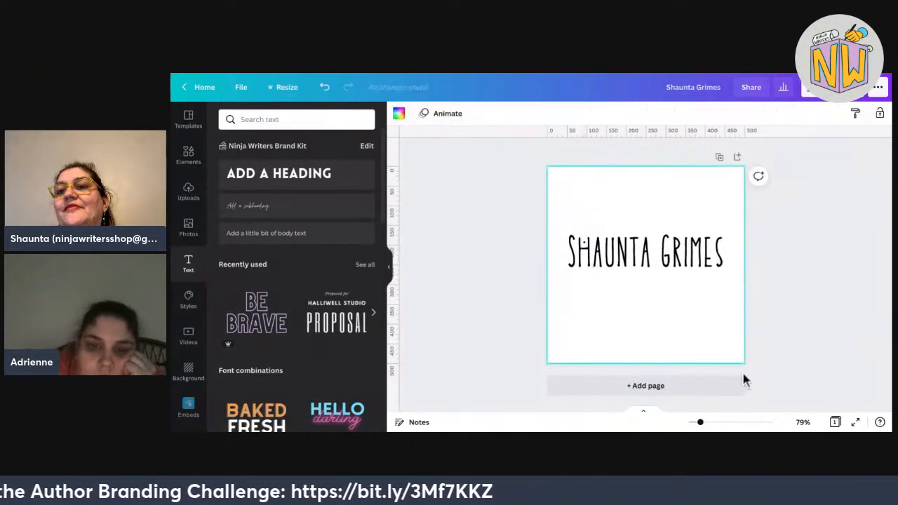
left_click(639, 235)
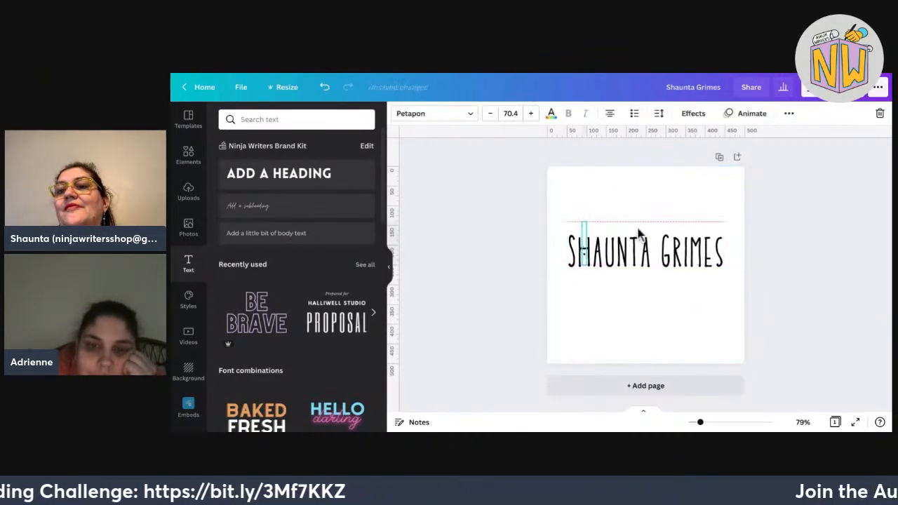
left_click(685, 345)
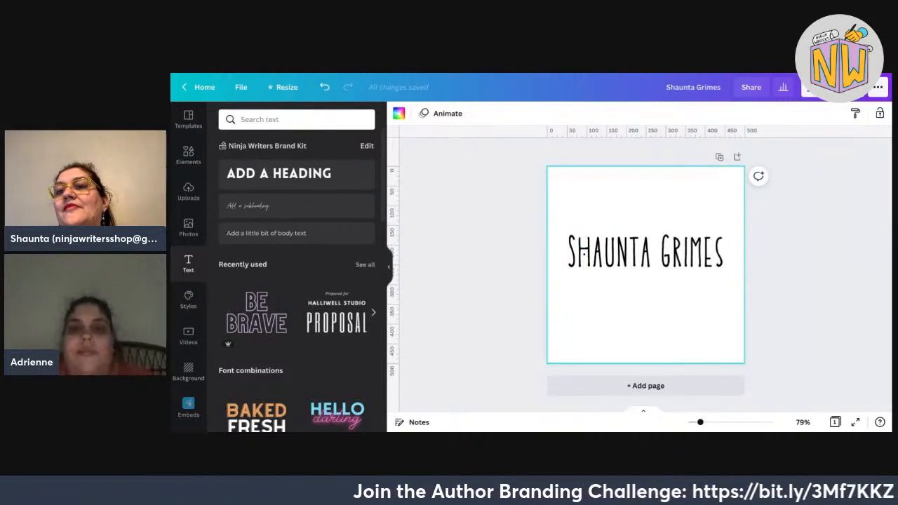
Duplicate the dot and place the copy into the letters of GRIMES.
left_click(637, 262)
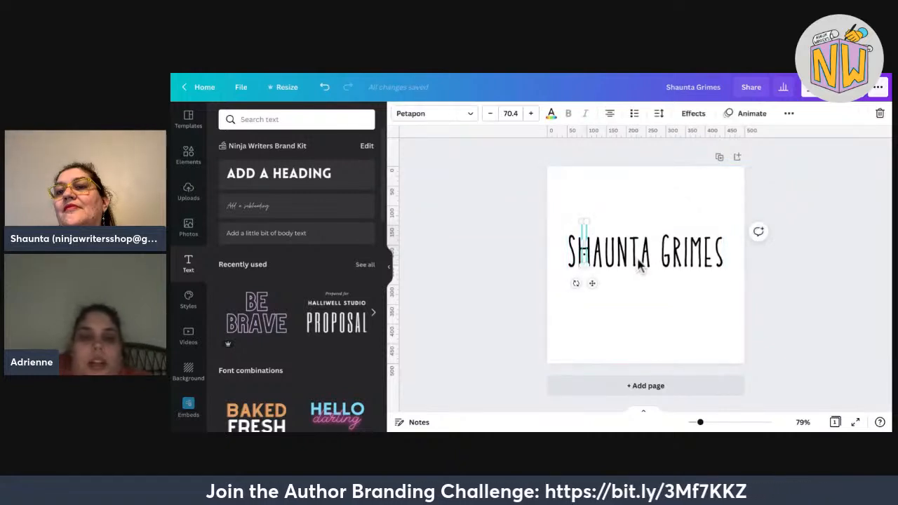
key("ctrl+v")
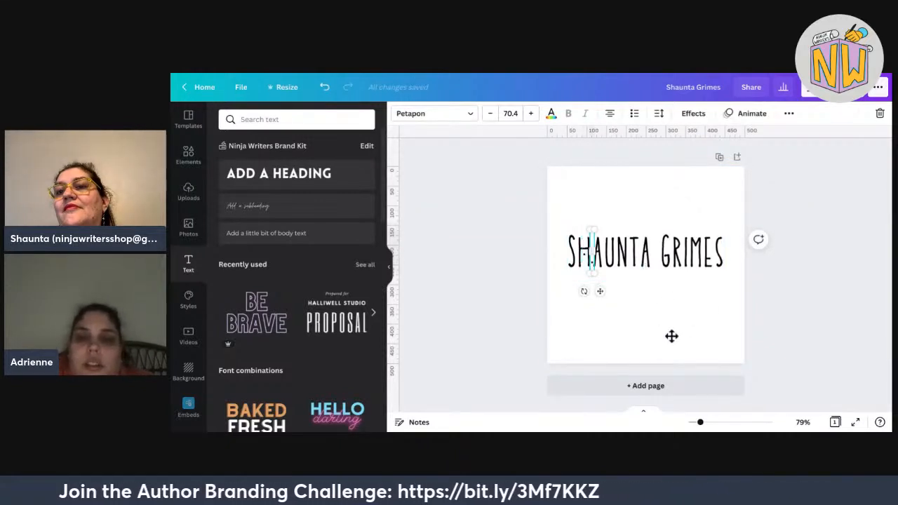
left_click_drag(600, 291, 695, 262)
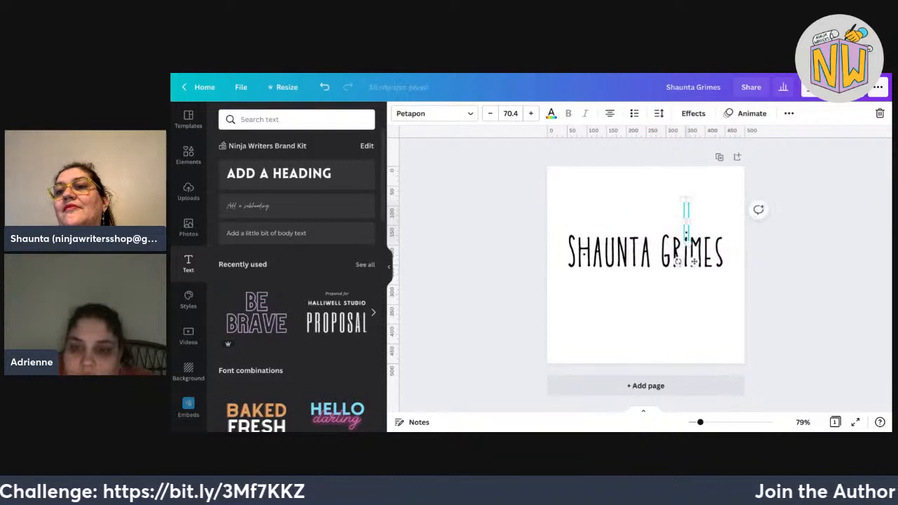
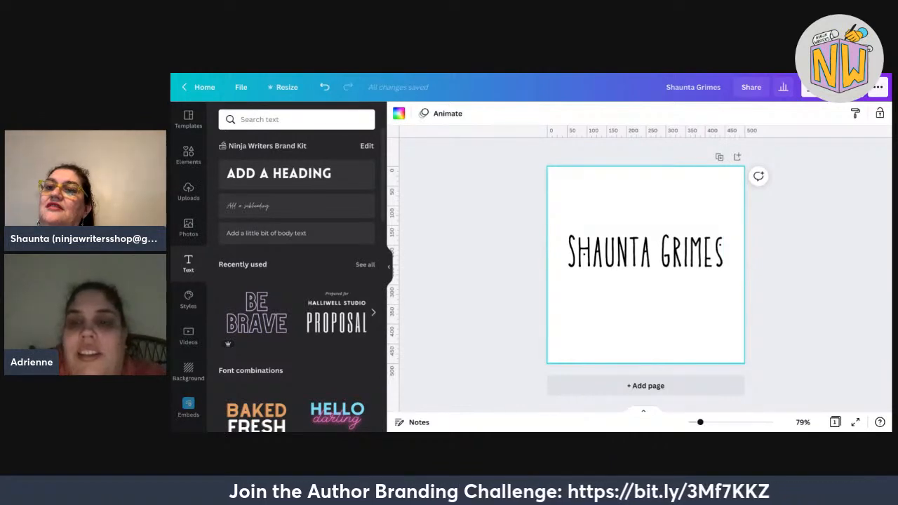
Nudge the small text box beside the name, then select the SHAUNTA GRIMES text box.
left_click(628, 235)
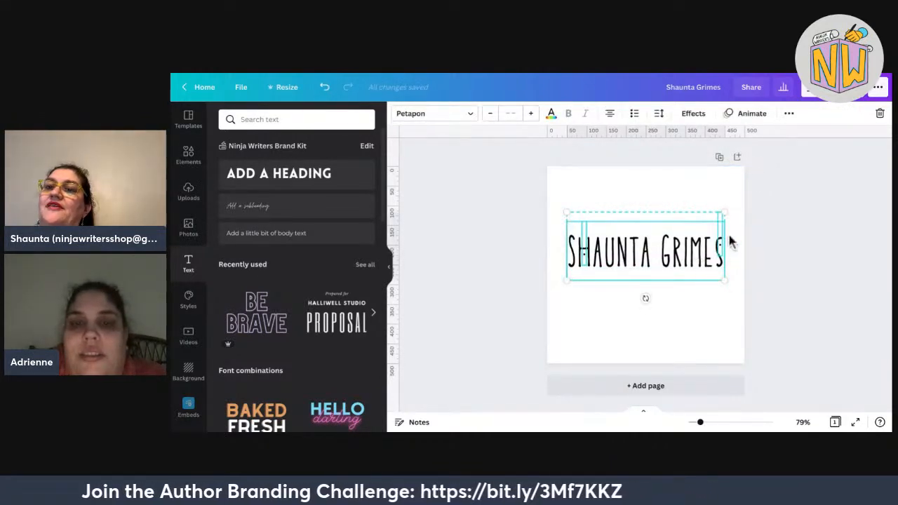
key("Escape")
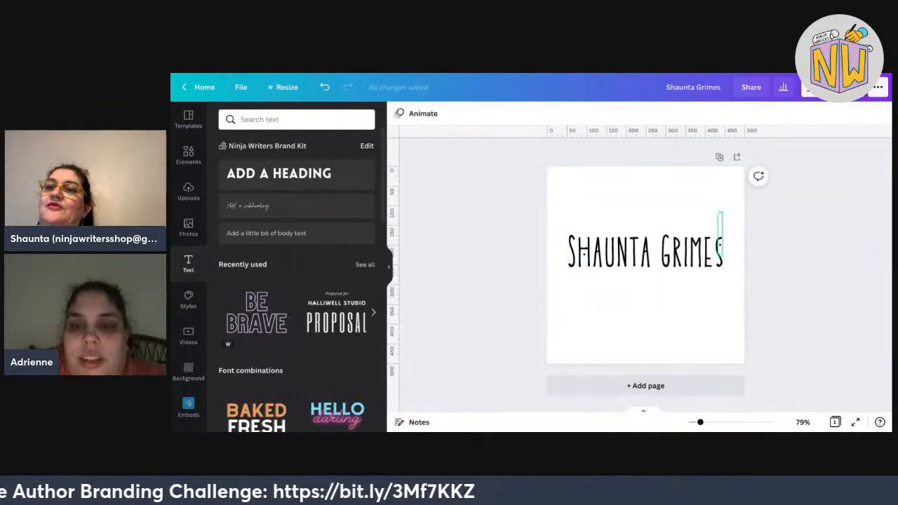
left_click(721, 232)
left_click_drag(720, 224, 655, 243)
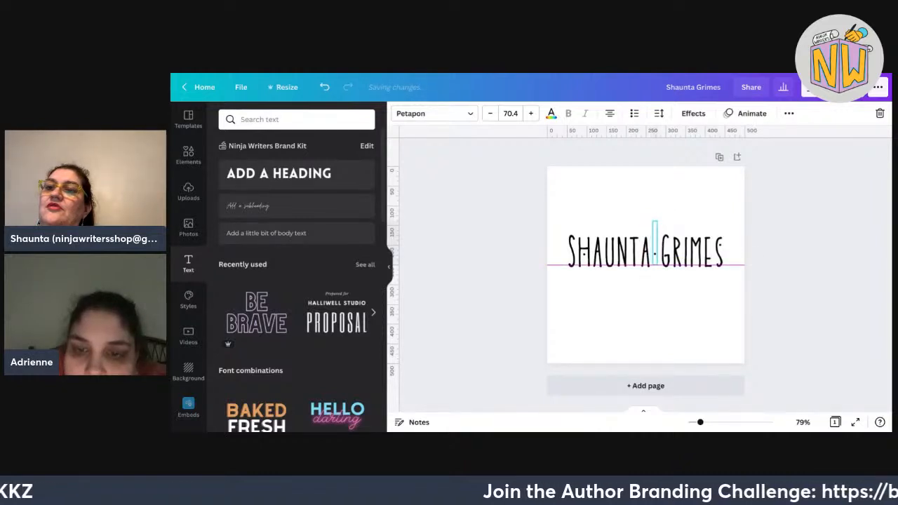
left_click(860, 378)
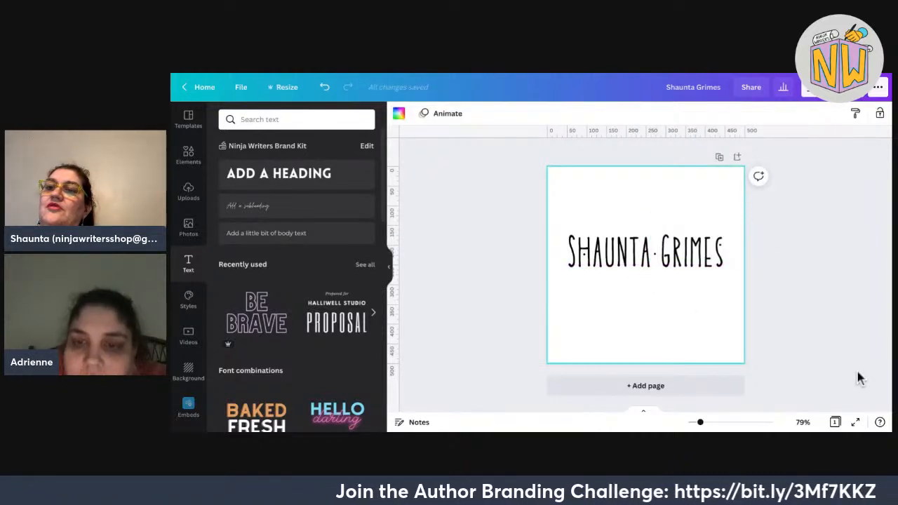
left_click(655, 243)
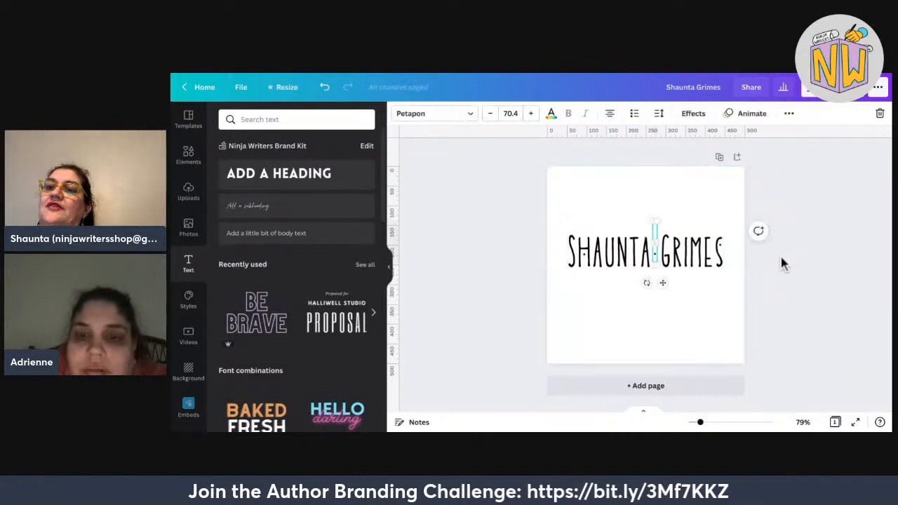
left_click(782, 260)
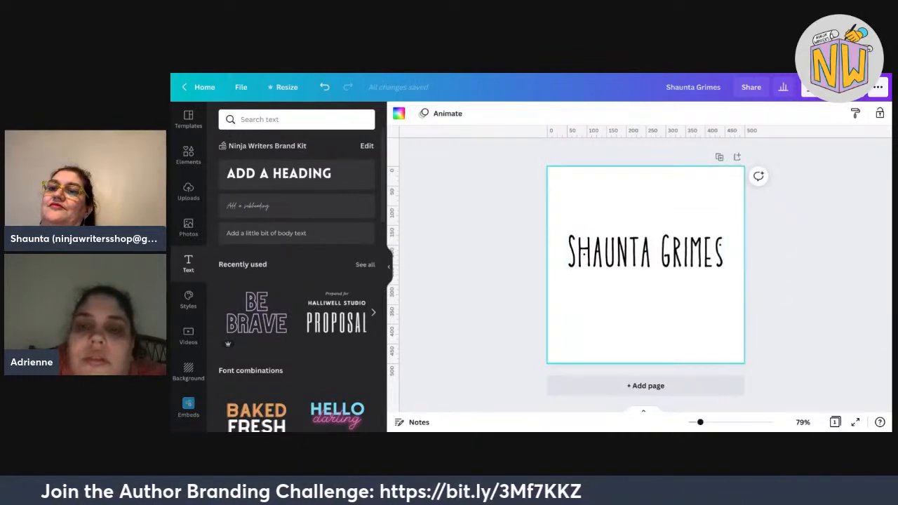
left_click_drag(791, 266, 661, 309)
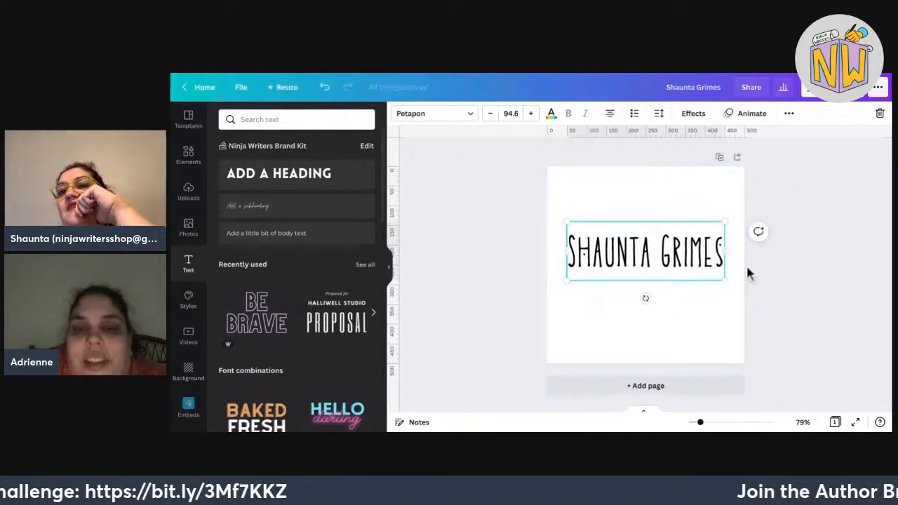
Enlarge the SHAUNTA GRIMES name to about 90.4 and snap it to the page's centre.
left_click(783, 265)
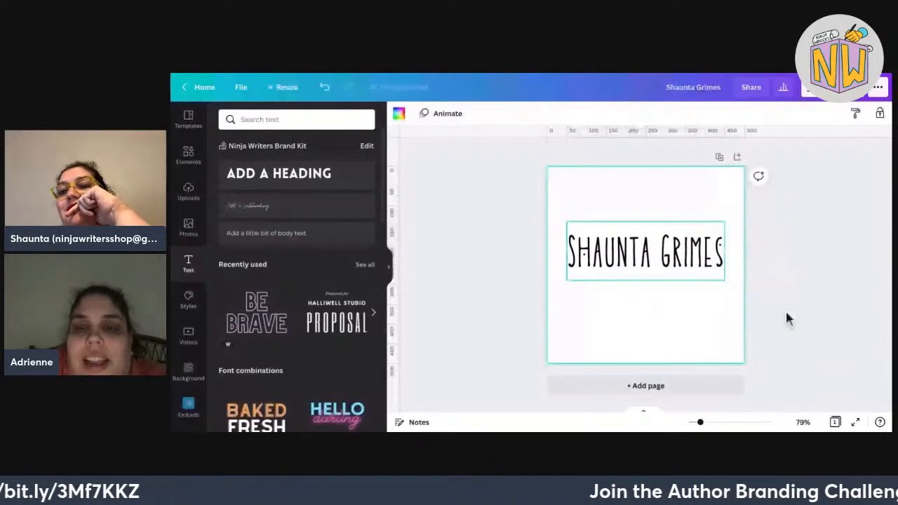
left_click_drag(775, 291, 536, 224)
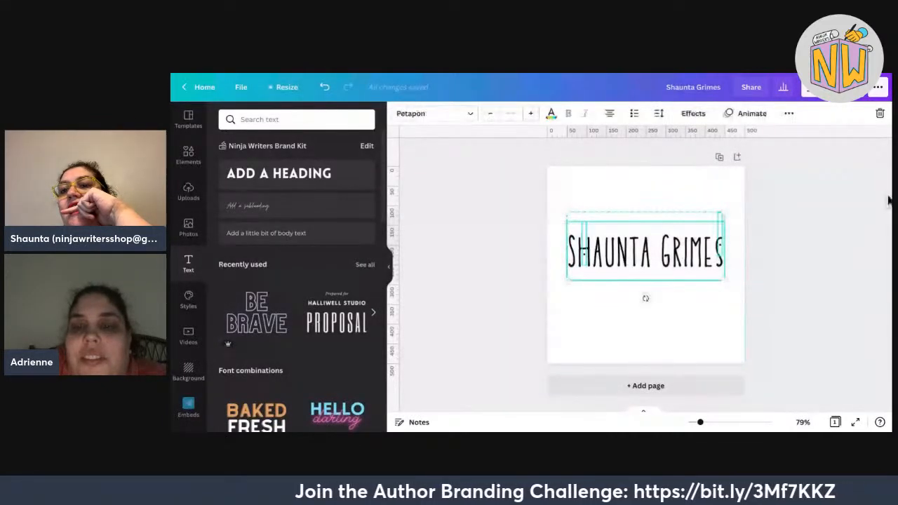
left_click_drag(724, 212, 733, 209)
mouse_move(567, 280)
left_mouse_down()
mouse_move(557, 286)
mouse_move(583, 276)
left_mouse_up()
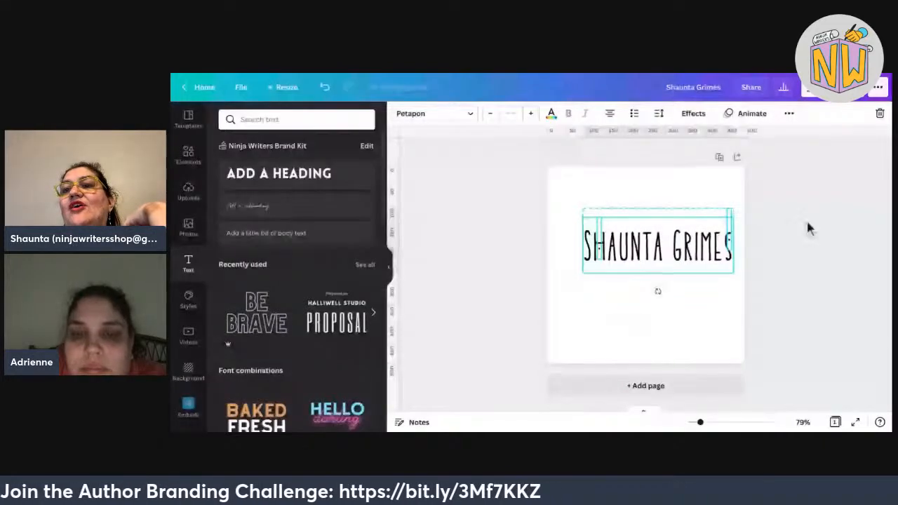
left_click_drag(658, 245, 646, 264)
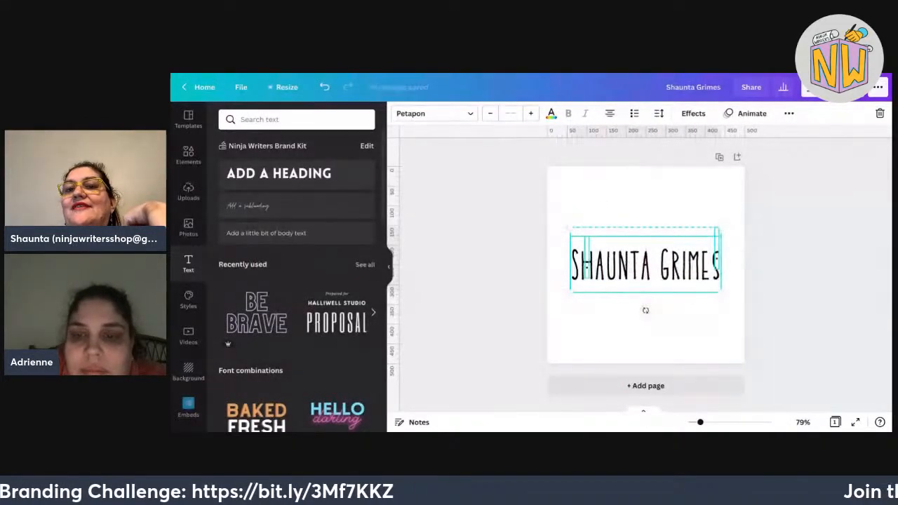
Duplicate the page with the centred name as Page 2.
left_click(783, 262)
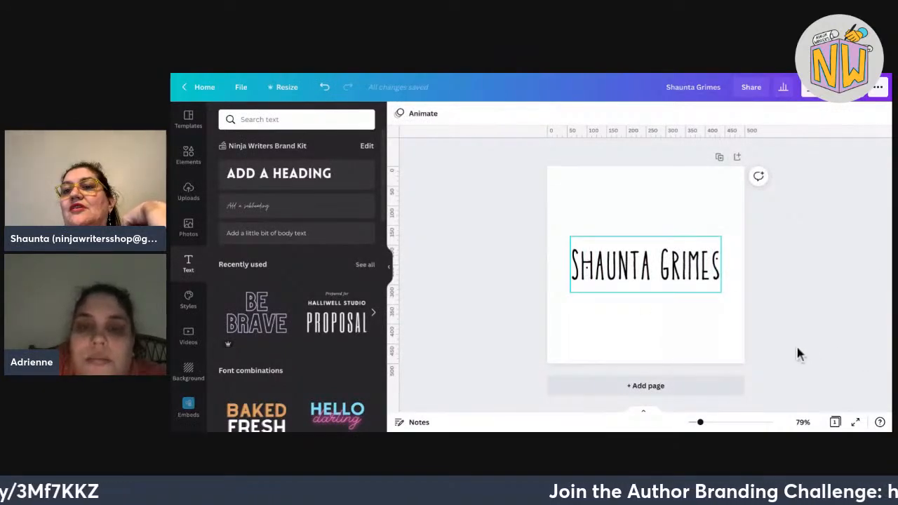
left_click(646, 265)
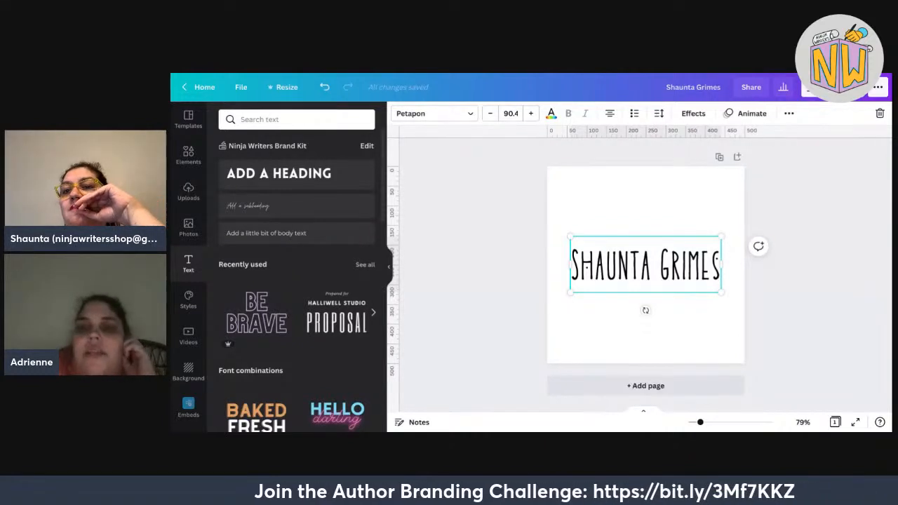
left_click(719, 156)
On Page 2, delete the S and G so it reads HAUNTA RIMES, and re-centre it.
left_click(645, 298)
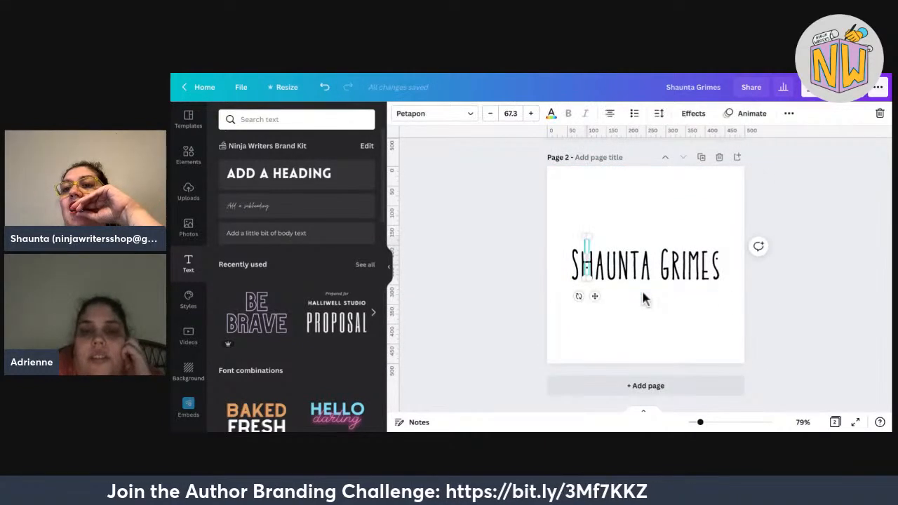
left_click(601, 302)
left_click(670, 280)
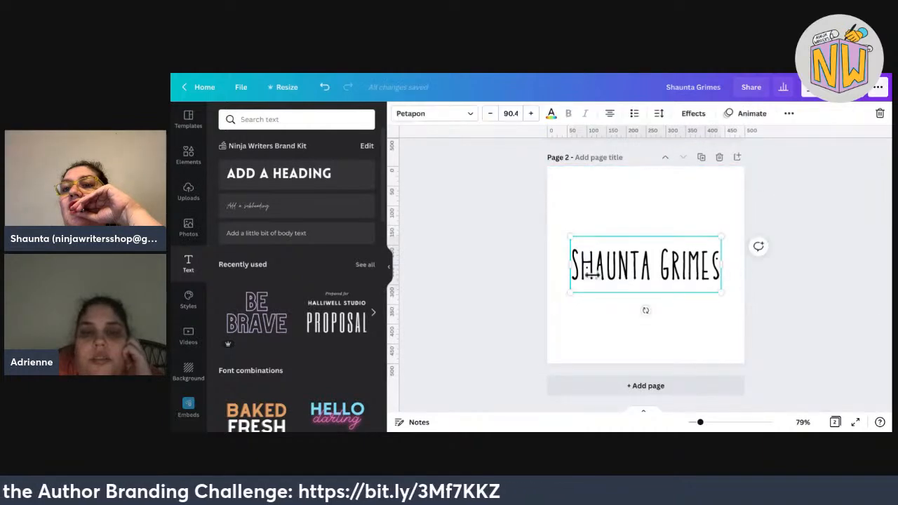
key("BackSpace")
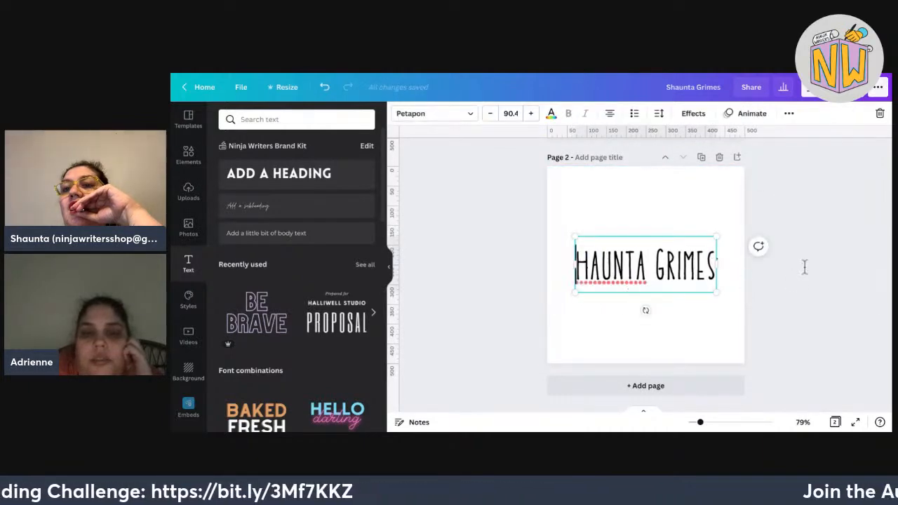
key("BackSpace")
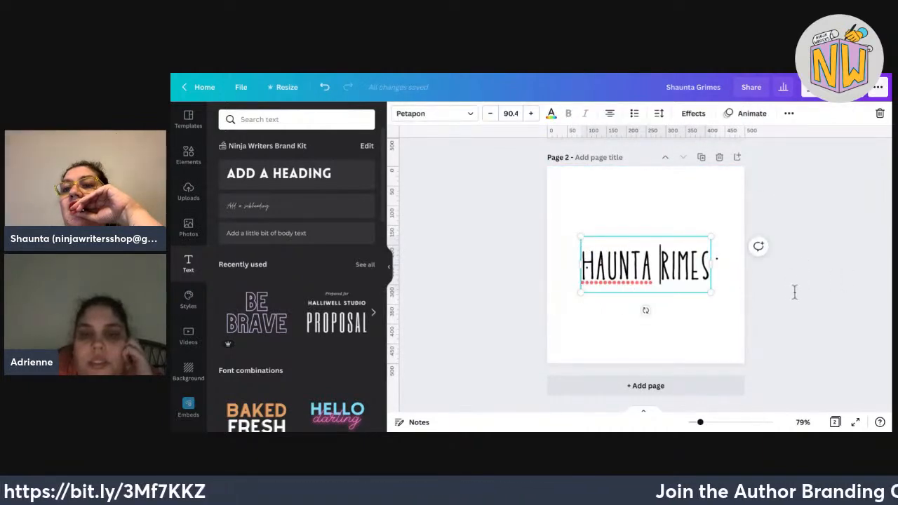
left_click(888, 277)
key("Tab")
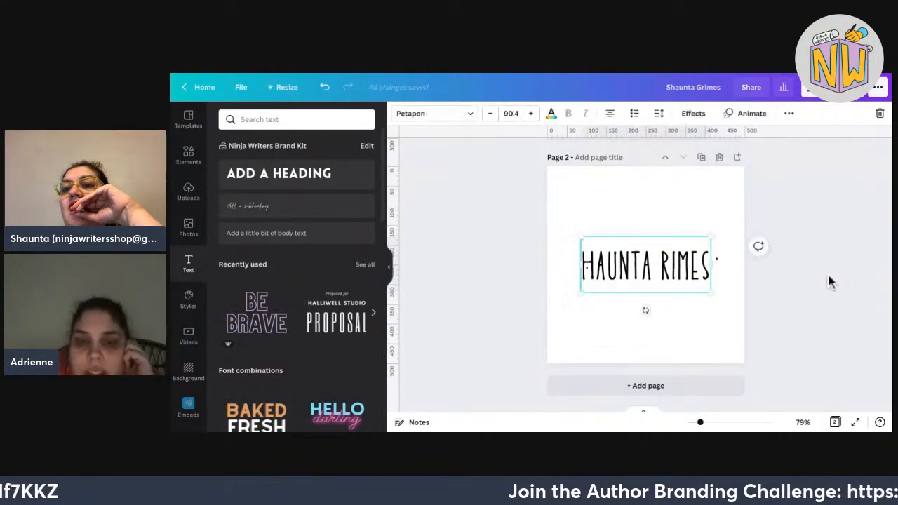
key("Right")
key("Left")
key("Left")
key("Left")
key("Left")
key("Left")
key("Right")
key("Right")
key("Right")
key("Right")
key("Right")
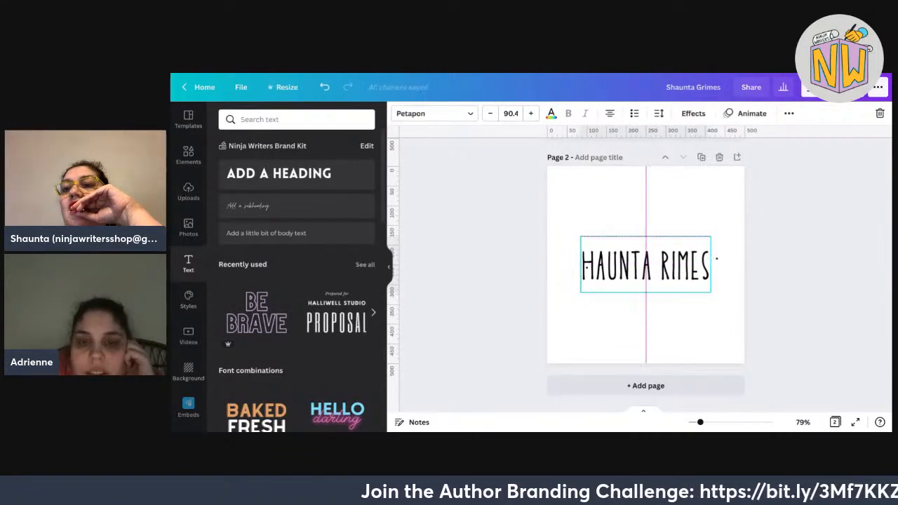
key("Left")
key("Left")
key("Right")
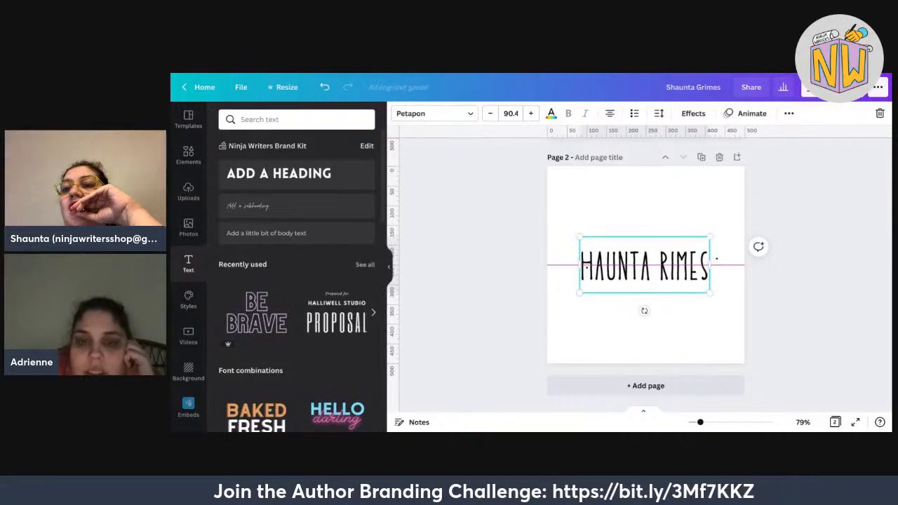
key("Escape")
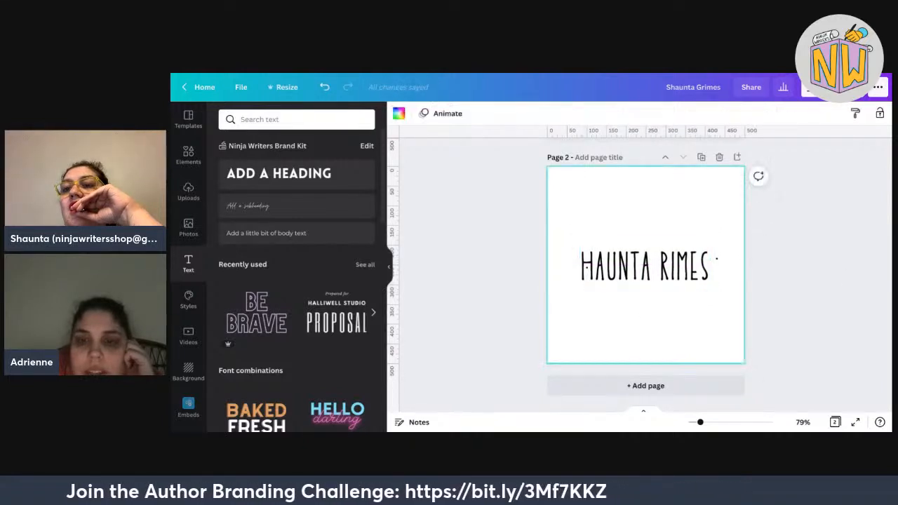
Widen the gap between HAUNTA and RIMES and nudge the text back to centre.
key("Tab")
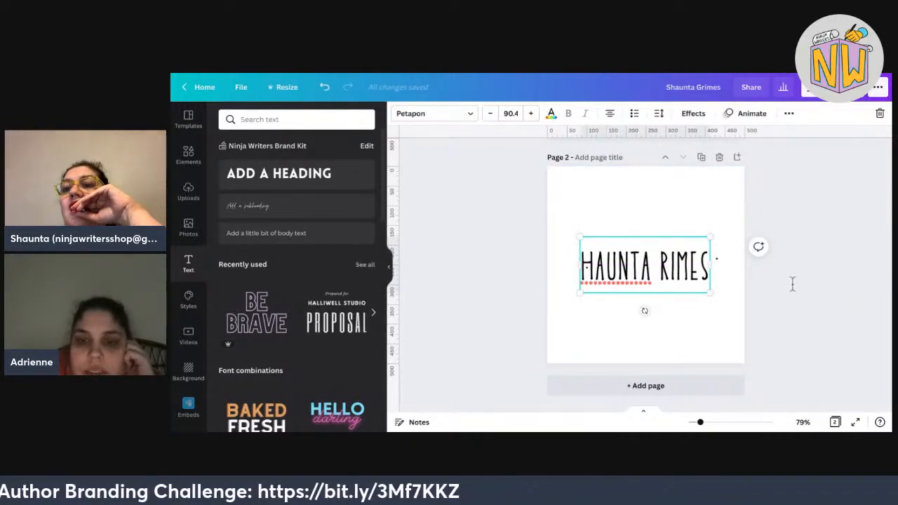
key("Escape")
key("Tab")
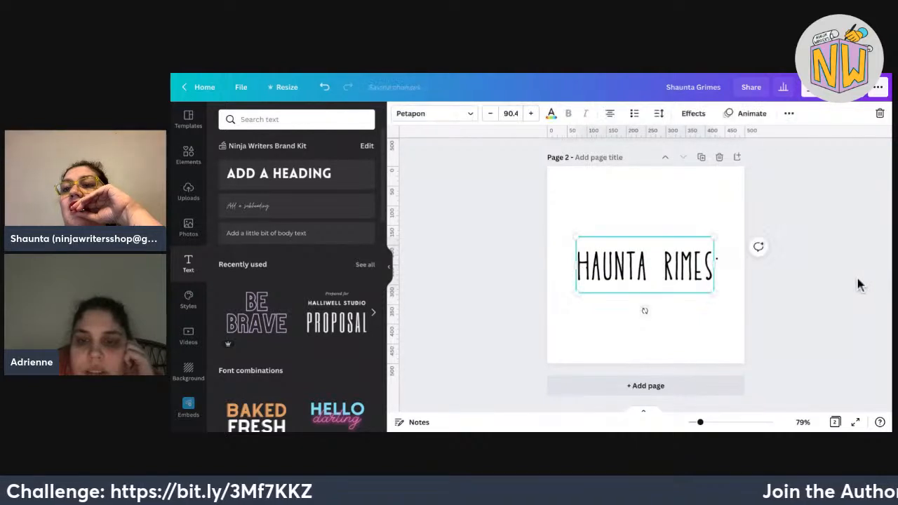
key("shift+Right")
key("Left")
key("Left")
key("Left")
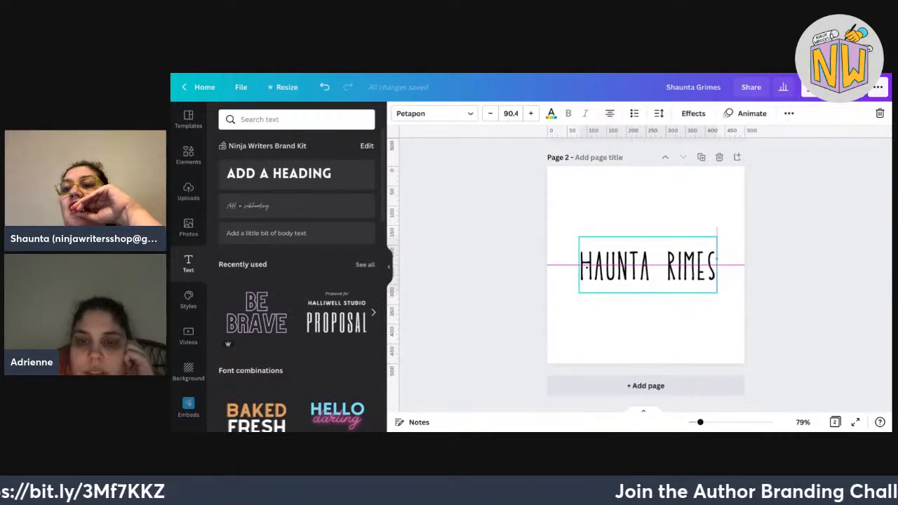
key("Right")
key("Right")
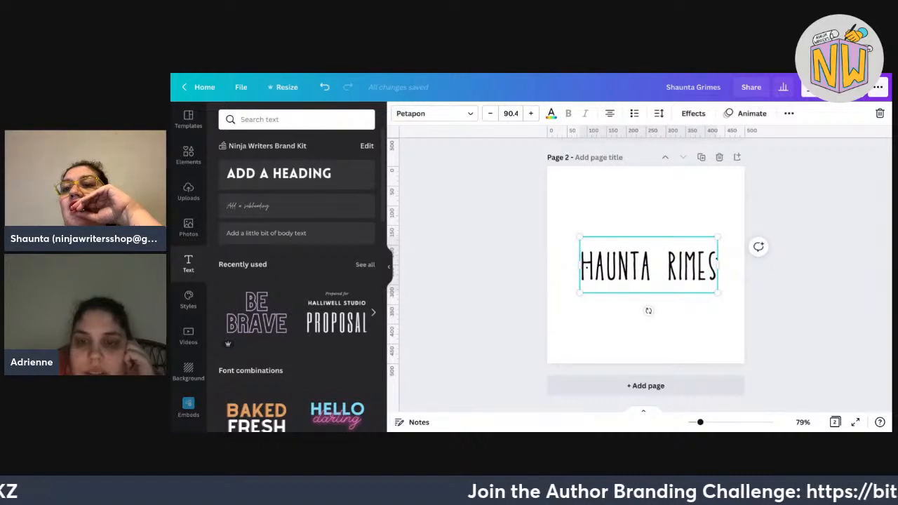
key("Escape")
left_click(717, 258)
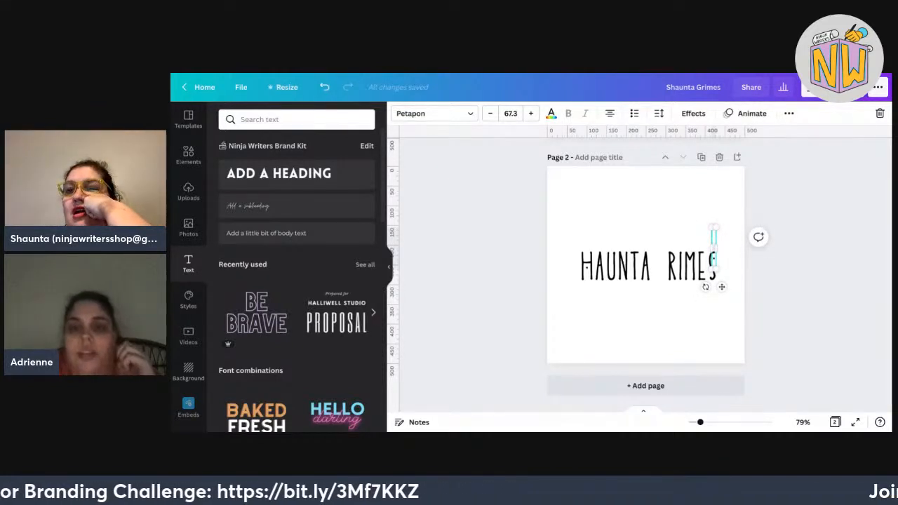
Delete the stray text box and add a large Petapon letter S at about size 161.
key("Delete")
left_click_drag(278, 173, 633, 198)
type("S")
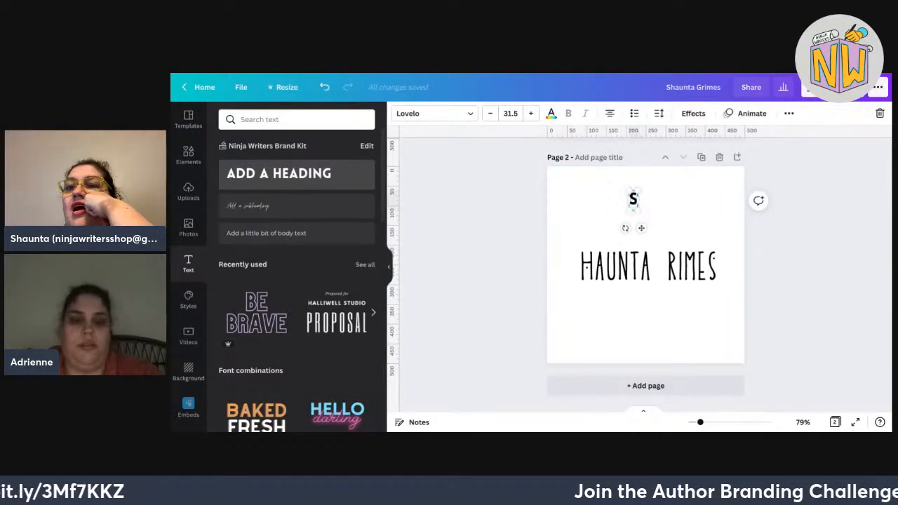
left_click(434, 113)
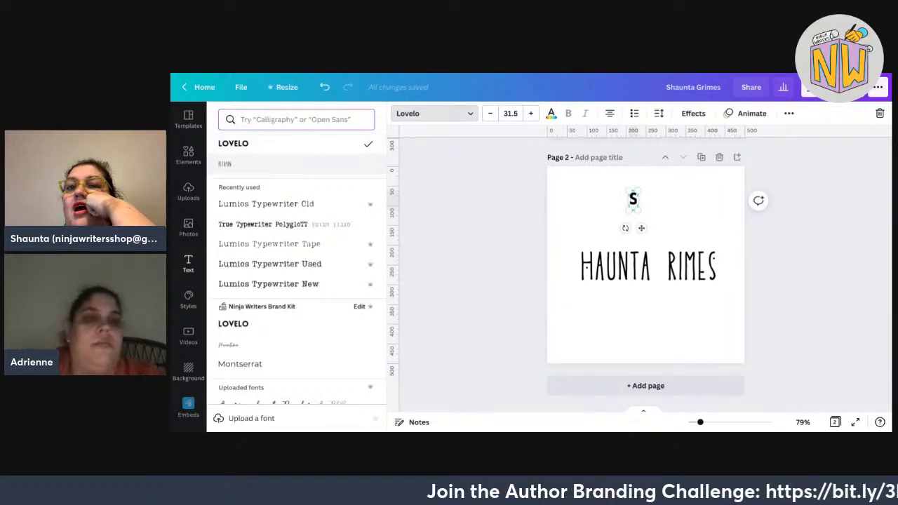
left_click(296, 163)
left_click_drag(638, 210, 638, 228)
left_click_drag(704, 239, 814, 290)
left_click(877, 193)
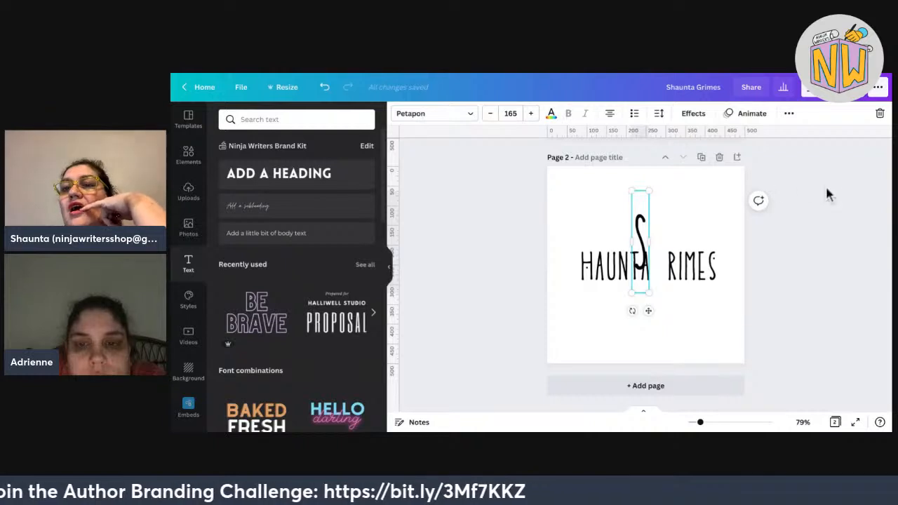
left_click(861, 178)
Place the big S just before HAUNTA.
left_click(640, 242)
mouse_move(641, 242)
left_mouse_down()
mouse_move(579, 246)
mouse_move(571, 258)
left_mouse_up()
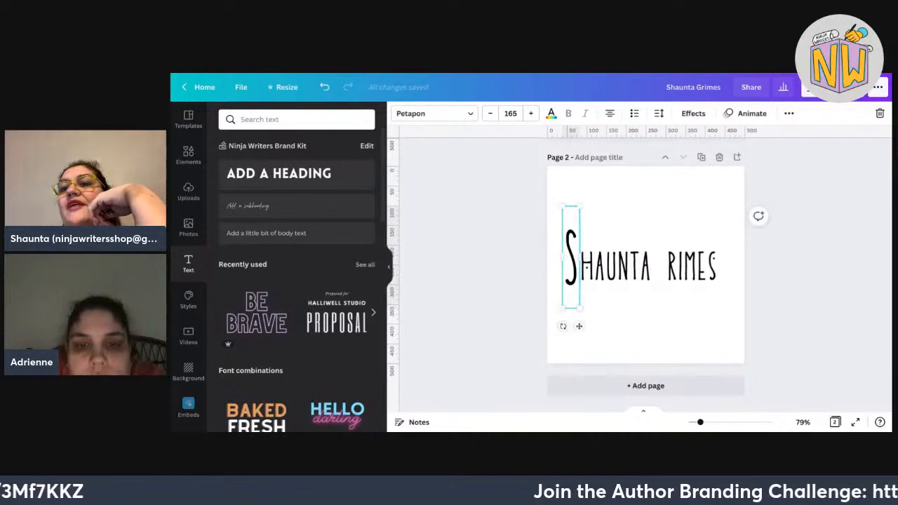
key("Right")
key("Right")
key("Right")
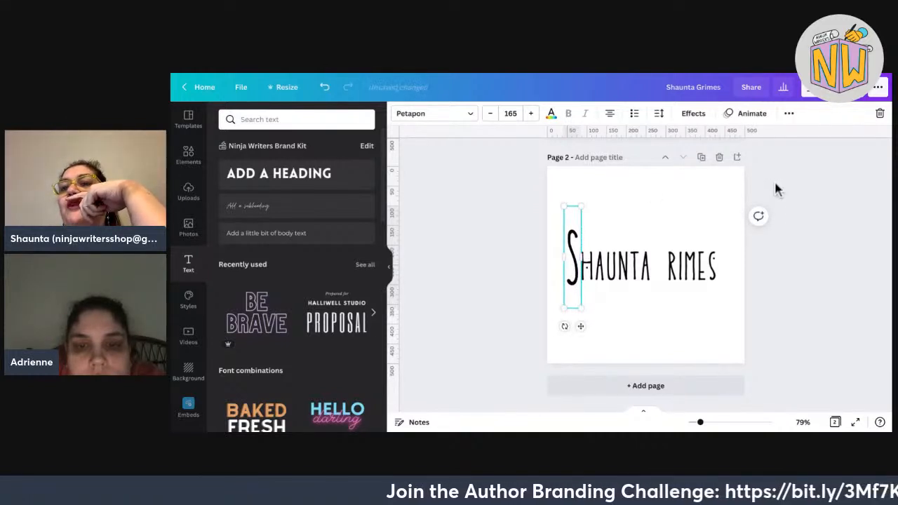
left_click(718, 213)
Copy the S in front of RIMES, then delete the second page.
left_click(574, 257)
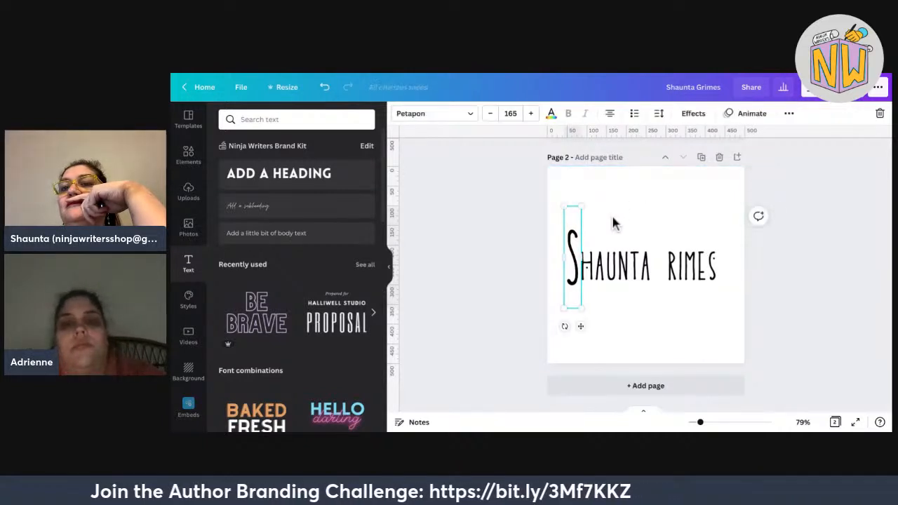
key("ctrl+d")
left_click_drag(581, 264, 666, 226)
left_click(707, 204)
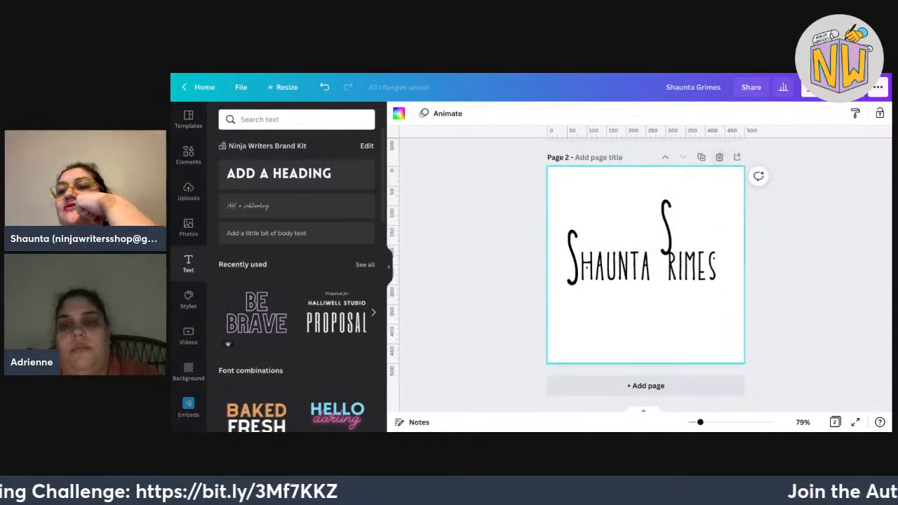
left_click(720, 157)
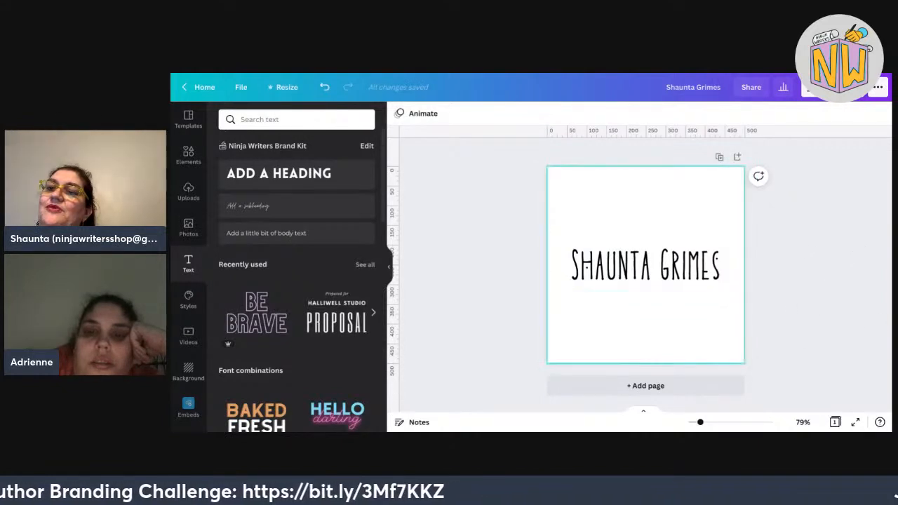
Snap the SHAUNTA GRIMES text to the page's horizontal centre guide.
left_click_drag(772, 293, 568, 234)
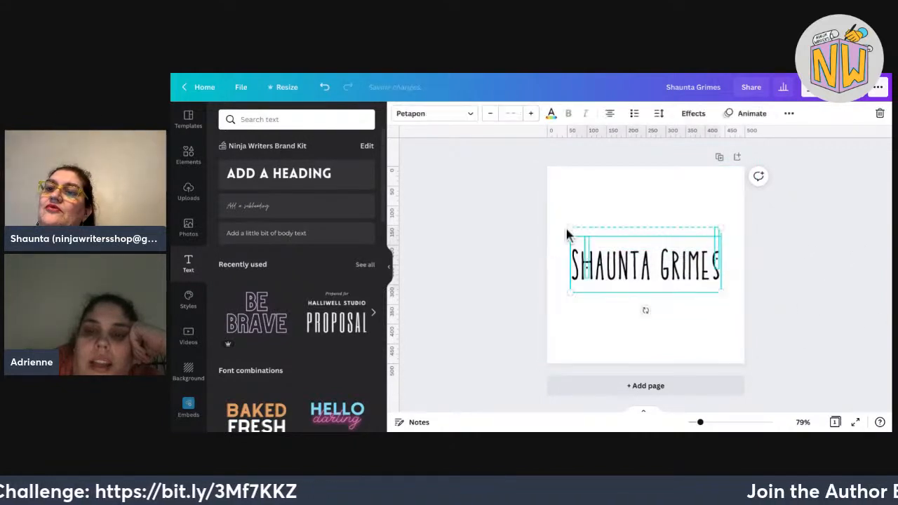
left_click_drag(715, 285, 725, 285)
left_click(759, 177)
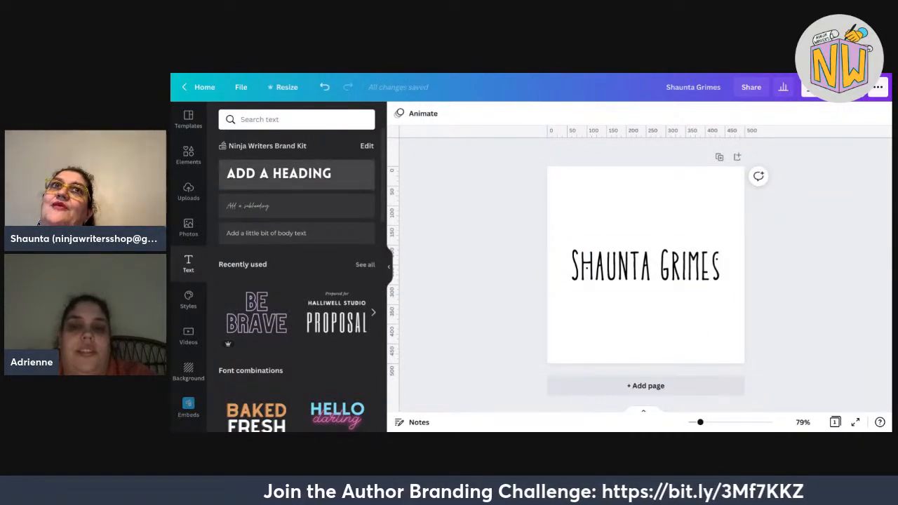
Add a new heading below the name in Lumios Typewriter Old.
left_click_drag(296, 174, 652, 318)
left_click(434, 113)
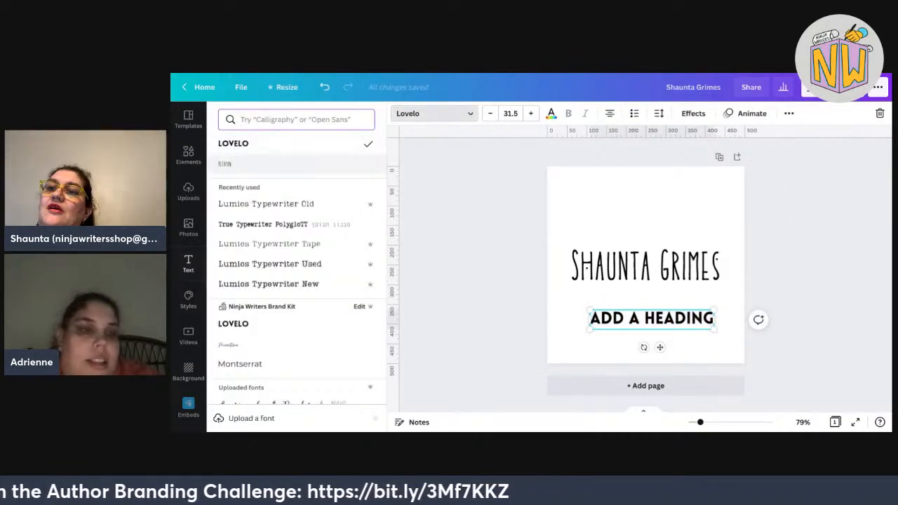
left_click(266, 204)
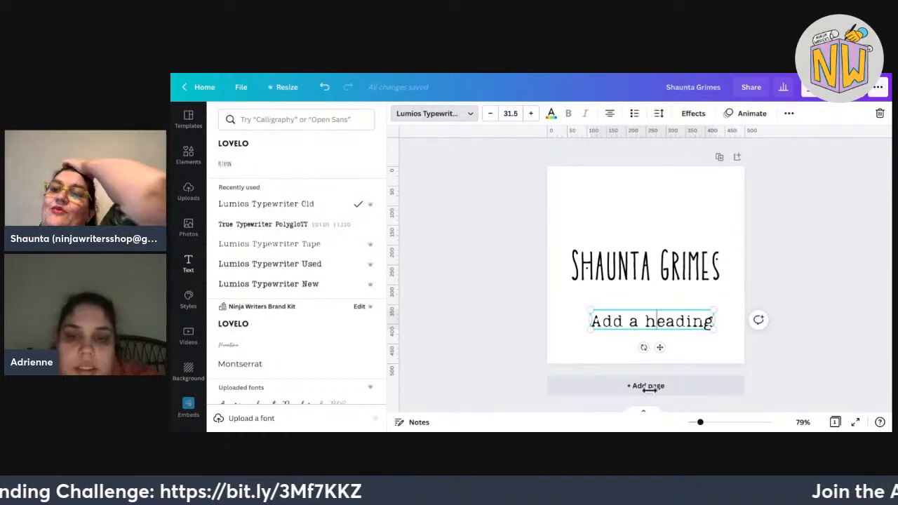
Replace the placeholder with the tagline 'Then see what happens'.
key("ctrl+a")
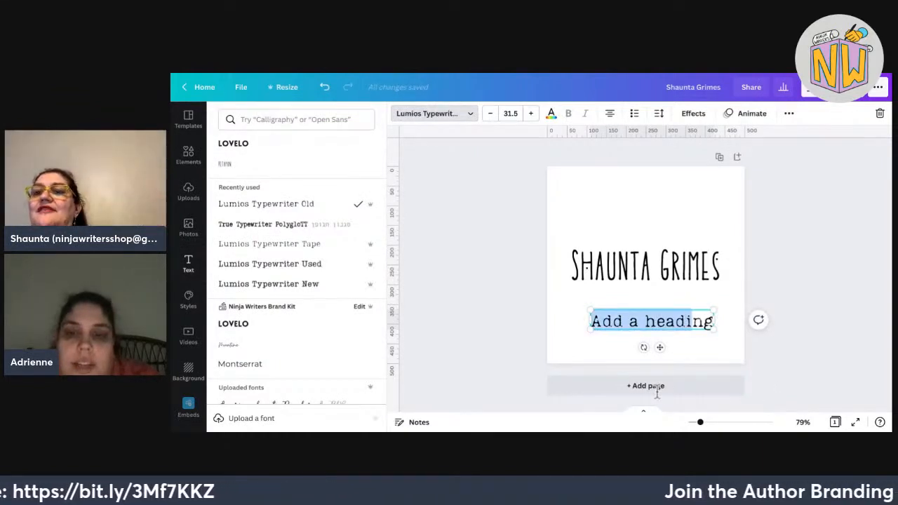
type("Th")
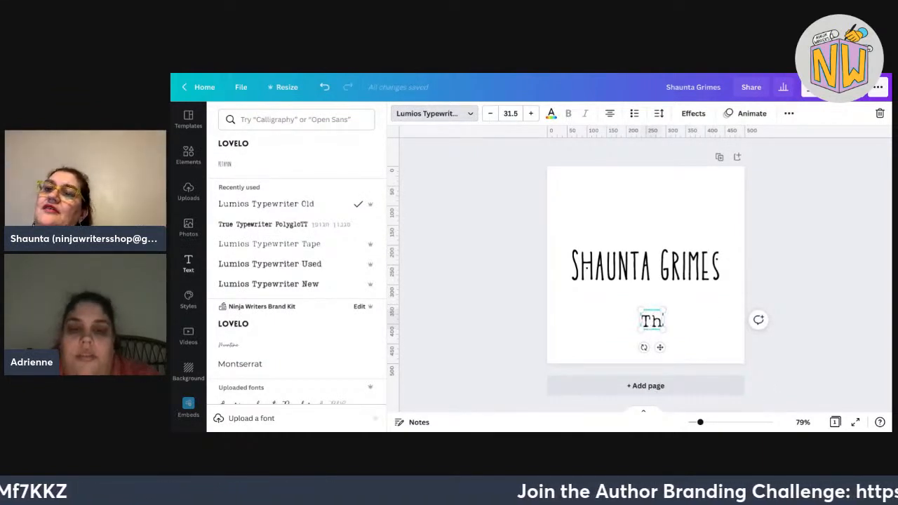
type("en se")
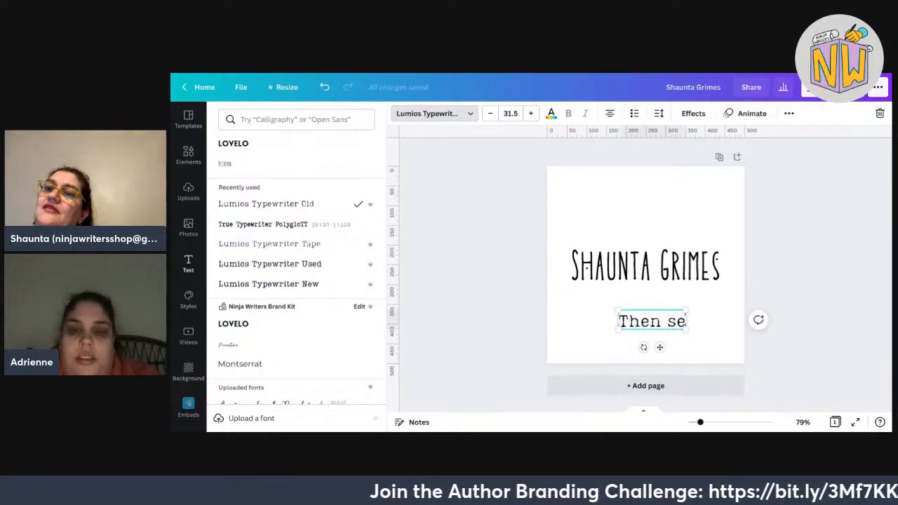
key("BackSpace")
key("BackSpace")
type("See")
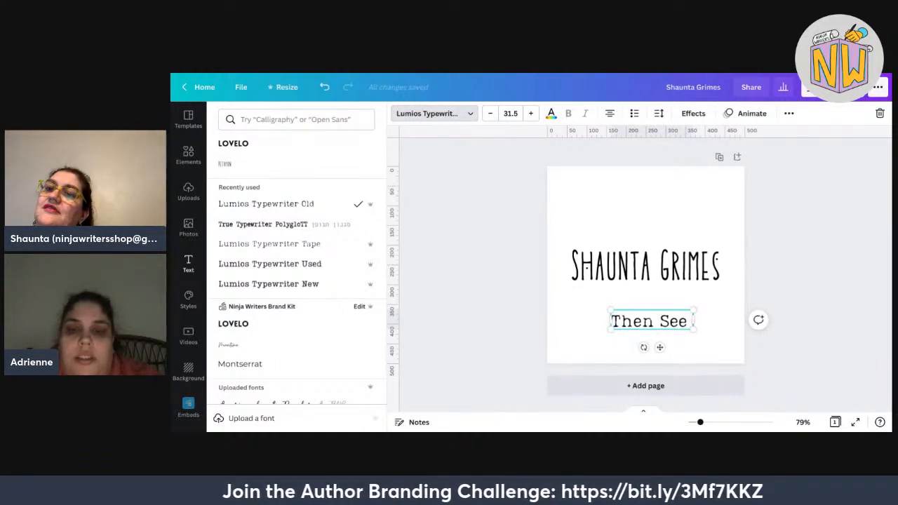
type(" Wha")
key("BackSpace")
key("BackSpace")
key("BackSpace")
key("BackSpace")
key("BackSpace")
key("BackSpace")
key("BackSpace")
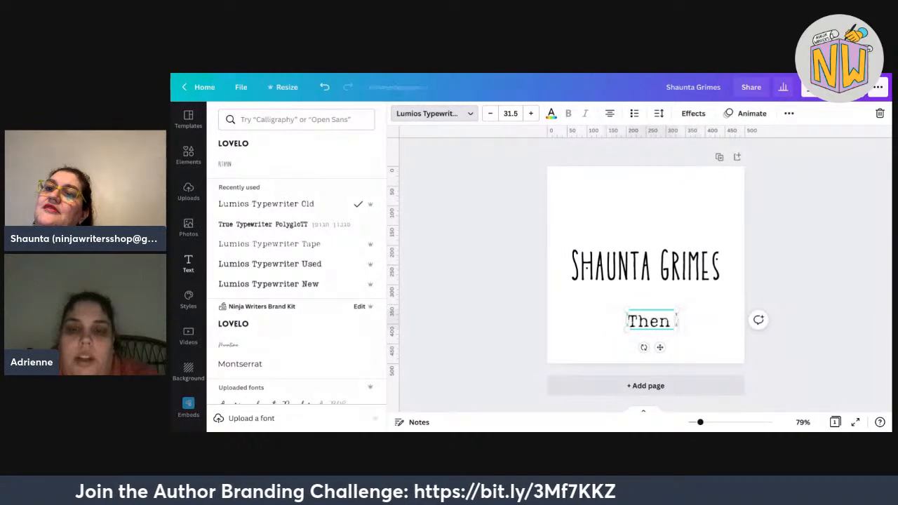
key("BackSpace")
key("BackSpace")
key("BackSpace")
type("en see wh")
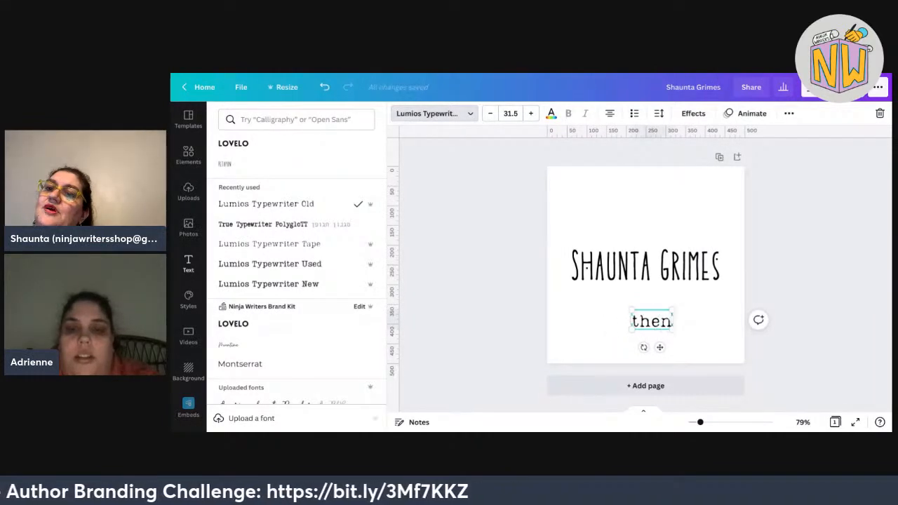
type("a")
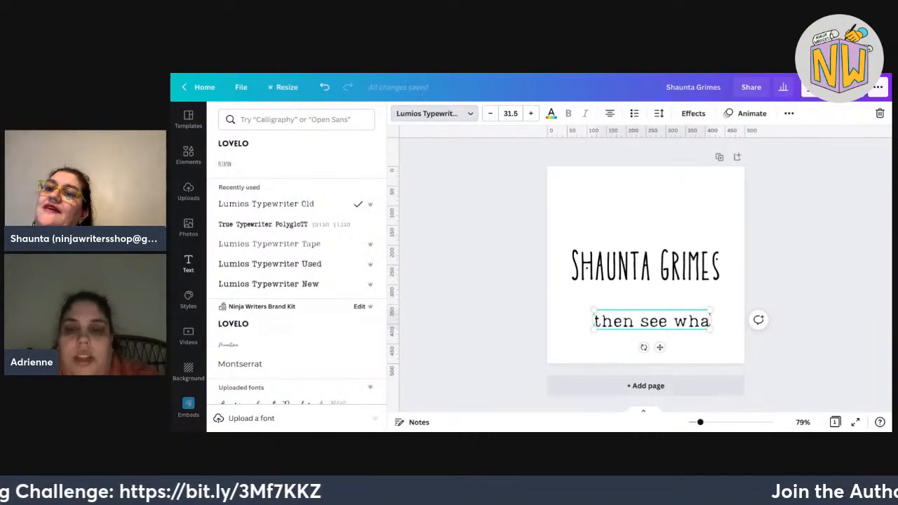
type("t hapens")
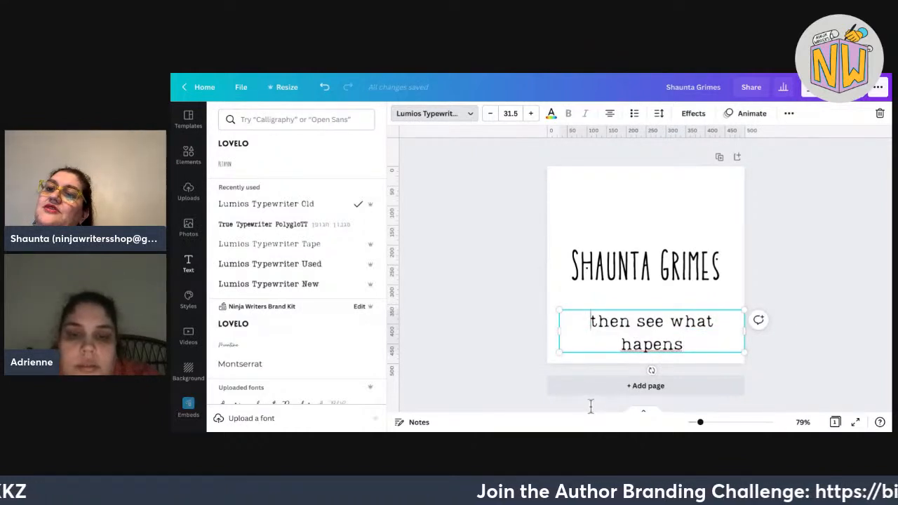
type("p")
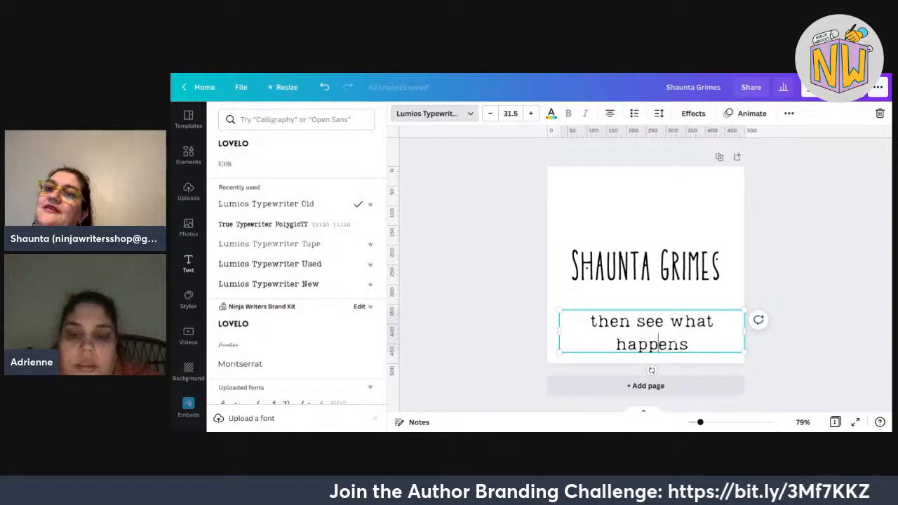
Resize the tagline to a single line at size 23 and nudge it just under the name.
left_click_drag(544, 332, 575, 294)
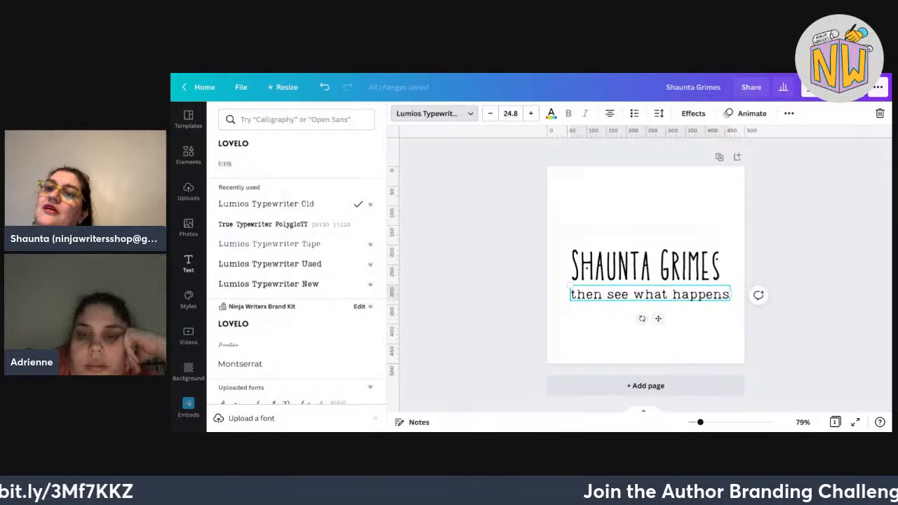
left_click_drag(730, 285, 719, 287)
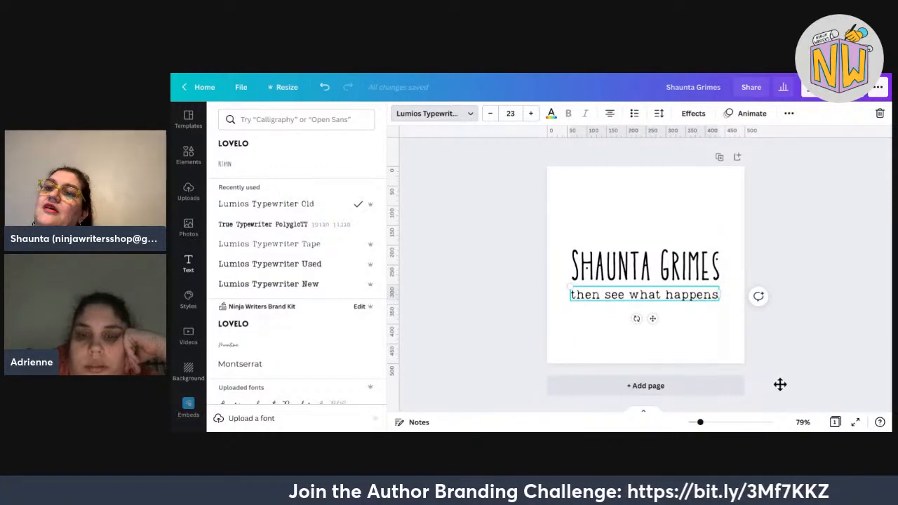
key("shift+Up")
key("shift+Up")
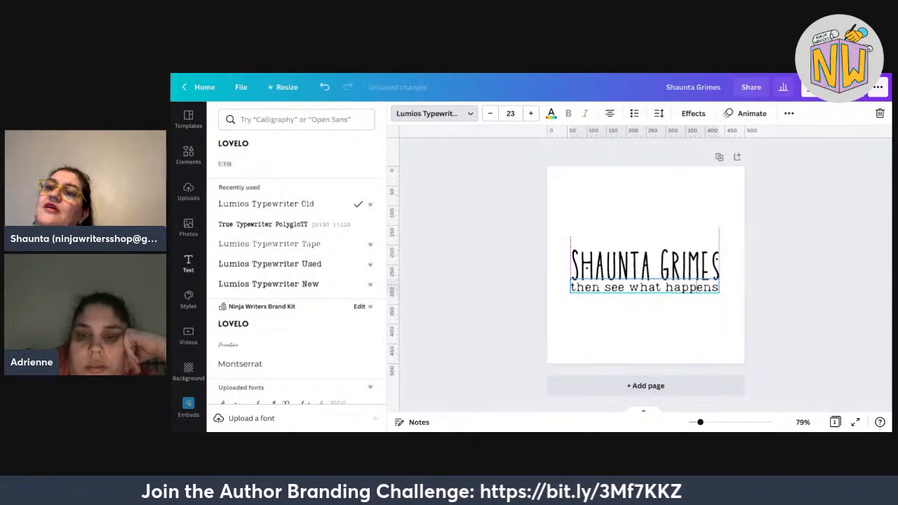
key("shift+Down")
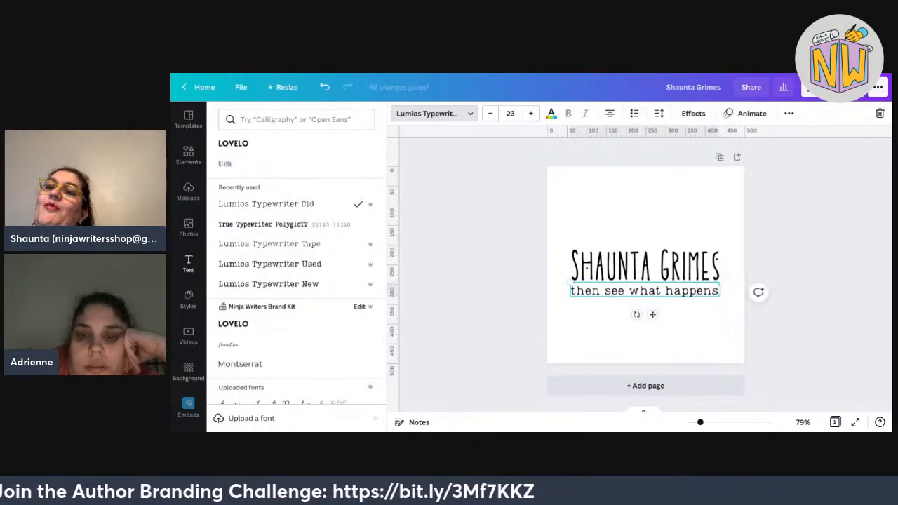
key("Escape")
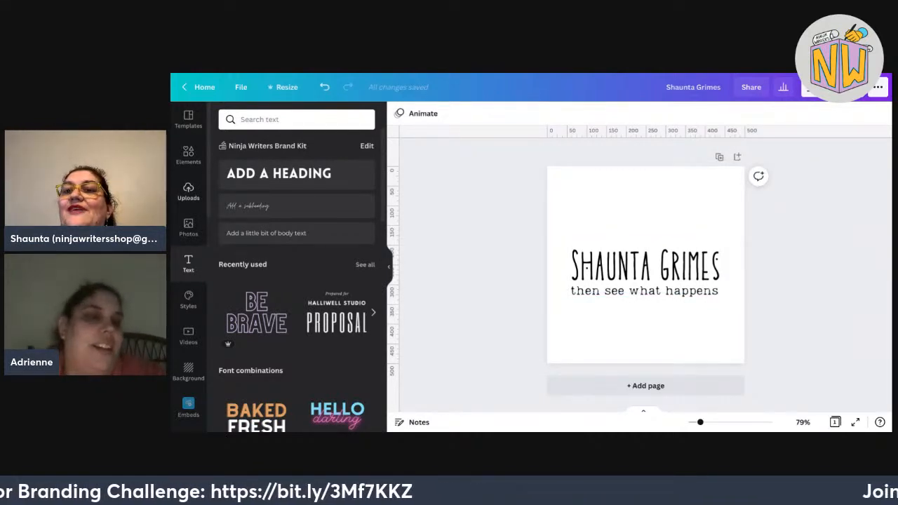
left_click(188, 155)
left_click(296, 119)
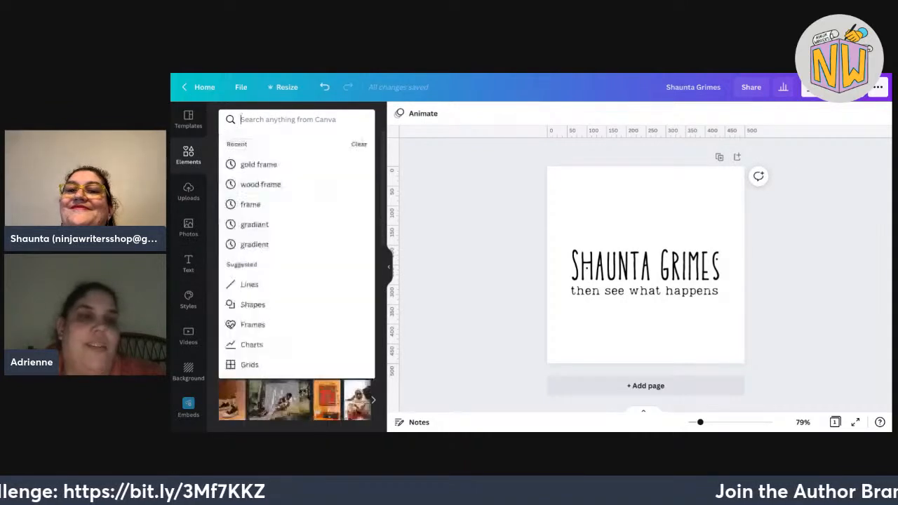
type("dandelion")
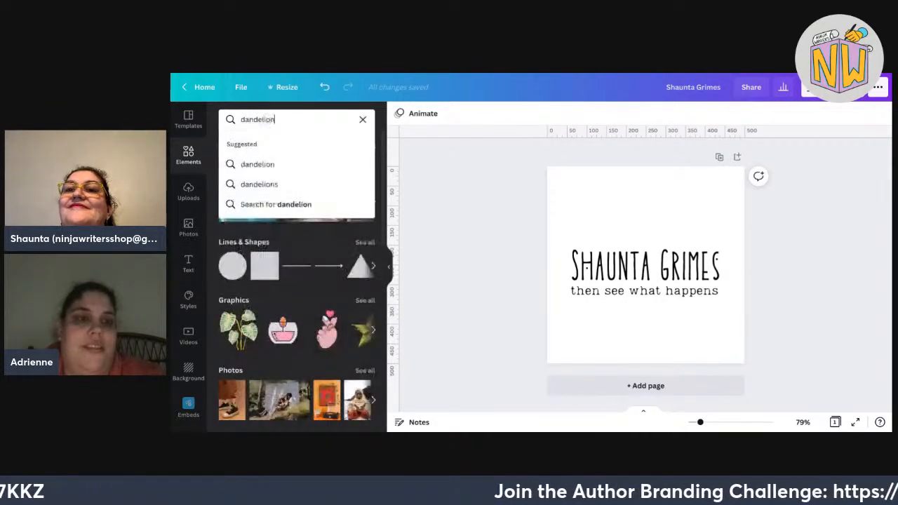
key("Return")
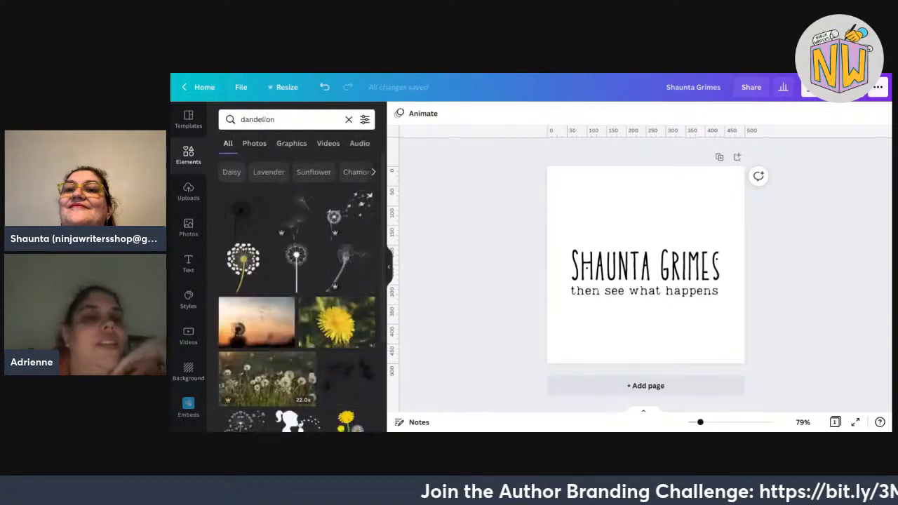
scroll(297, 315, "down", 1)
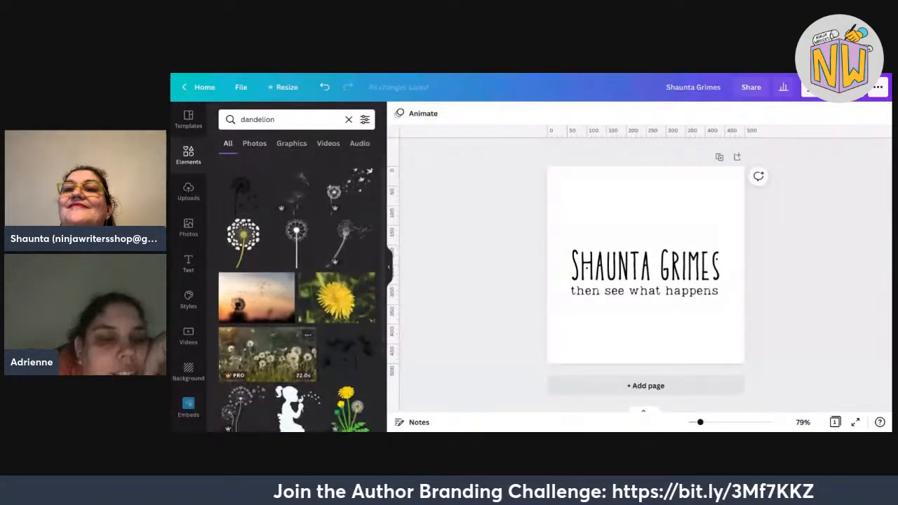
scroll(296, 295, "down", 4)
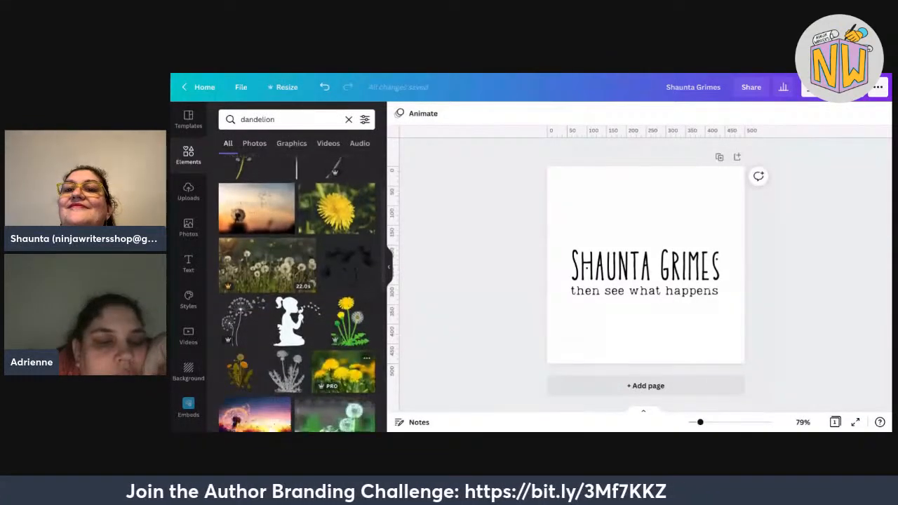
scroll(297, 295, "down", 2)
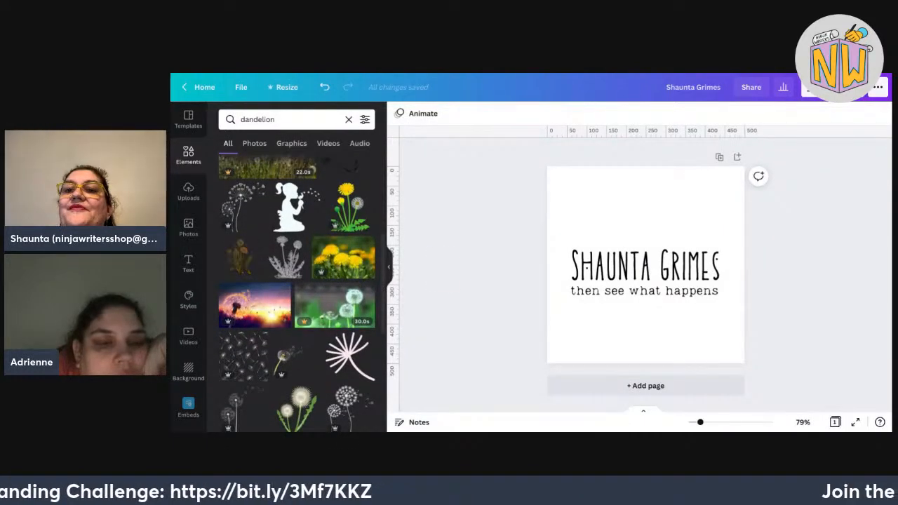
Place a dandelion graphic from Elements on the page and adjust its size and position.
left_click_drag(239, 256, 591, 219)
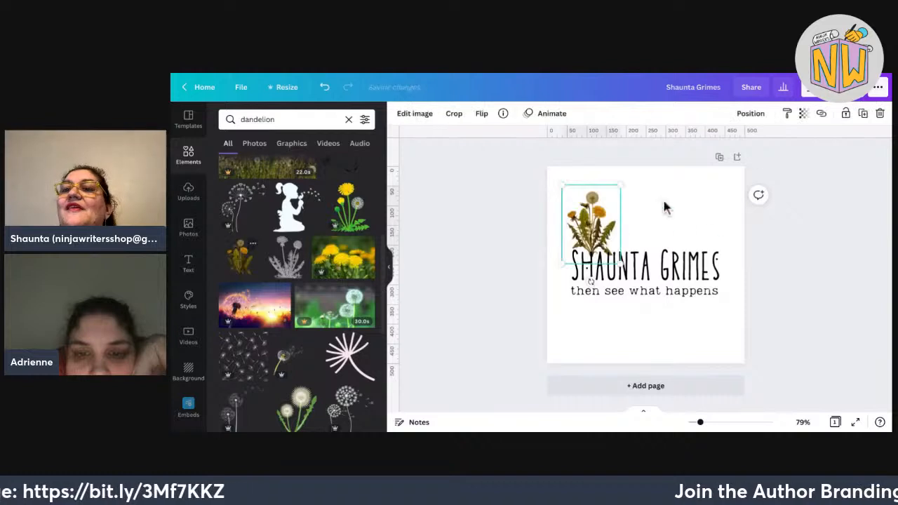
left_click_drag(620, 266, 704, 277)
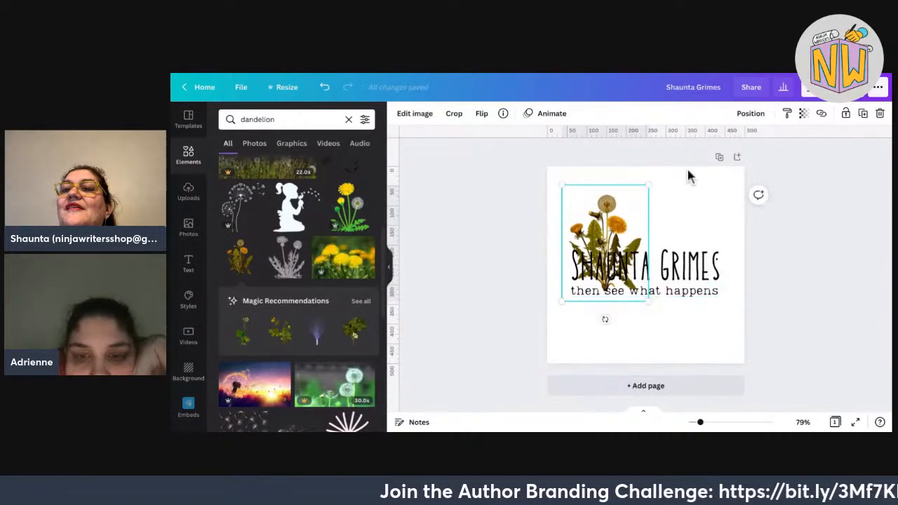
mouse_move(607, 243)
left_mouse_down()
mouse_move(591, 248)
mouse_move(588, 274)
mouse_move(591, 249)
left_mouse_up()
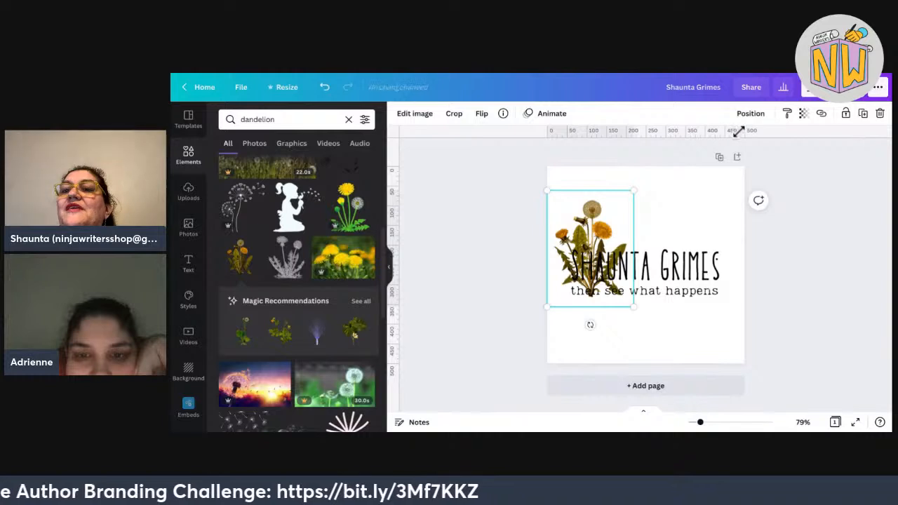
left_click_drag(634, 190, 627, 199)
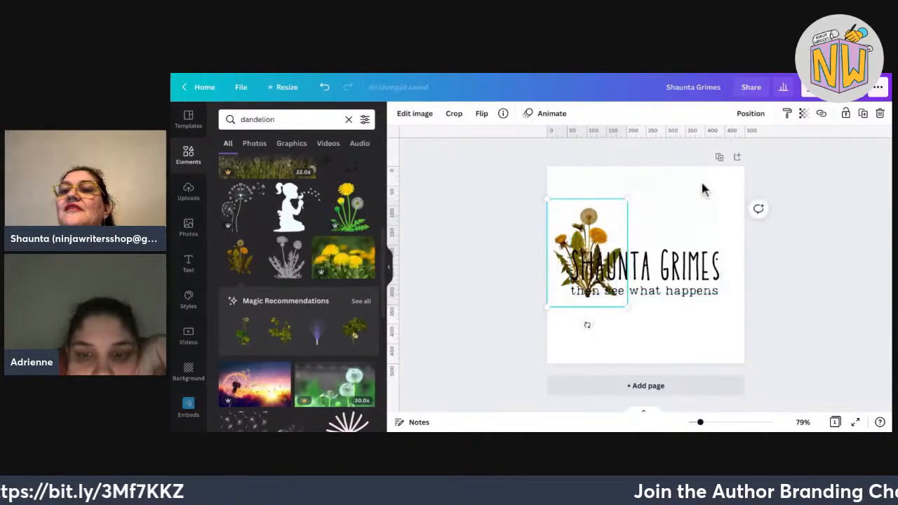
left_click_drag(590, 236, 589, 237)
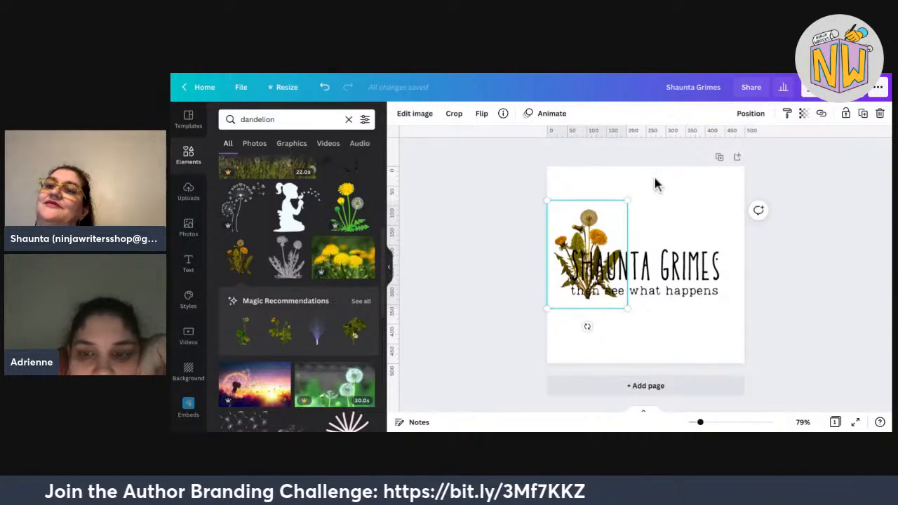
left_click_drag(588, 255, 625, 356)
Resize the name and tagline together as a group.
left_click_drag(545, 223, 723, 296)
left_click_drag(570, 237, 618, 255)
left_click_drag(600, 223, 584, 222)
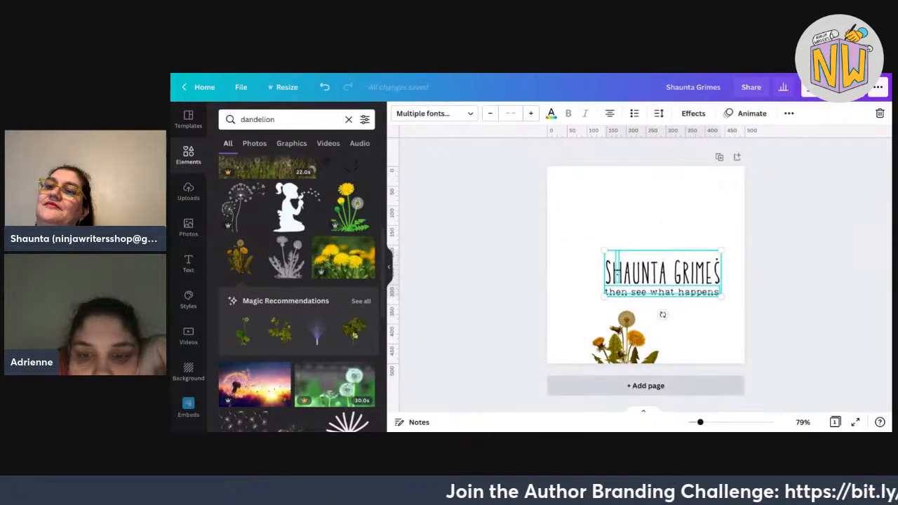
Shrink the dandelion and align it just left of the name and tagline.
left_click_drag(625, 337, 576, 231)
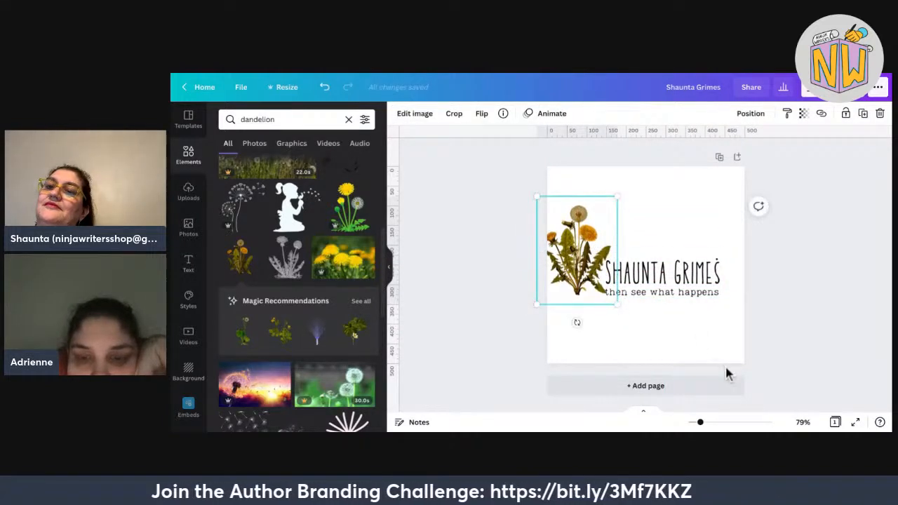
left_click_drag(618, 304, 595, 275)
mouse_move(584, 202)
left_mouse_down()
mouse_move(595, 233)
mouse_move(605, 230)
left_mouse_up()
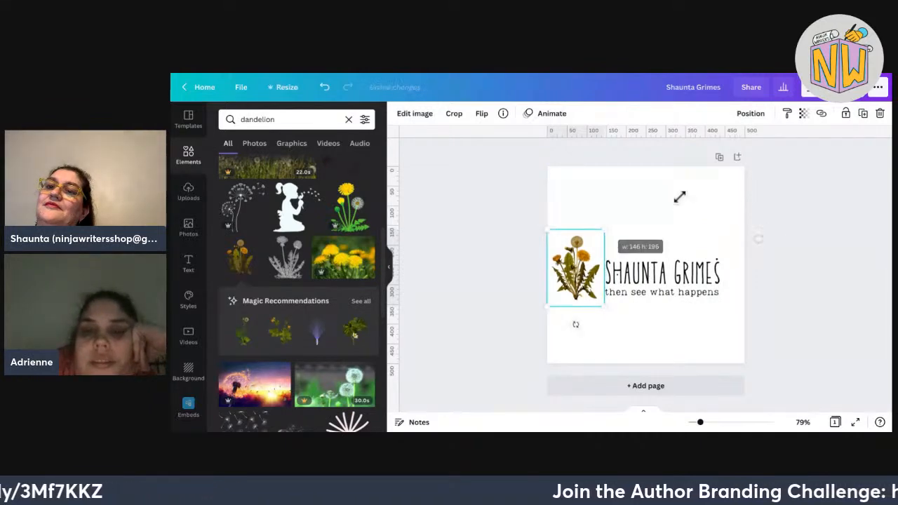
left_click_drag(575, 286, 576, 283)
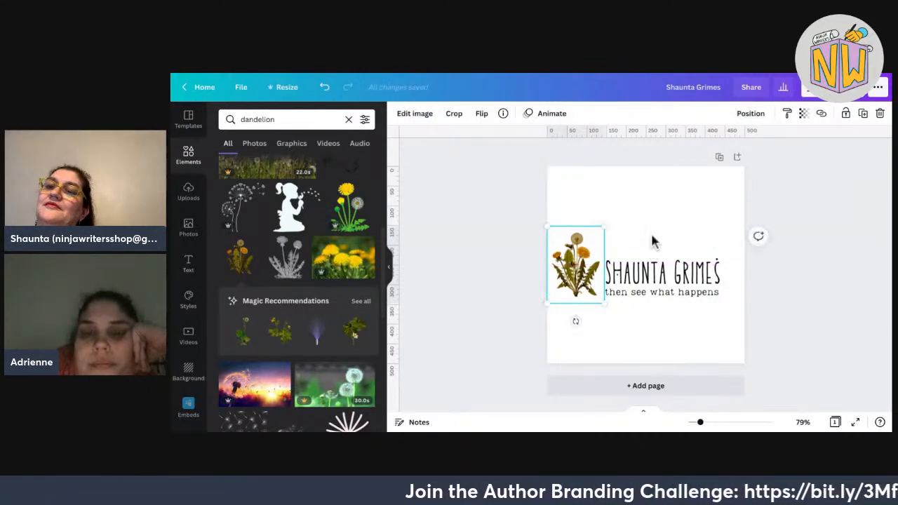
left_click(795, 171)
left_click_drag(762, 306, 604, 229)
left_click(618, 211)
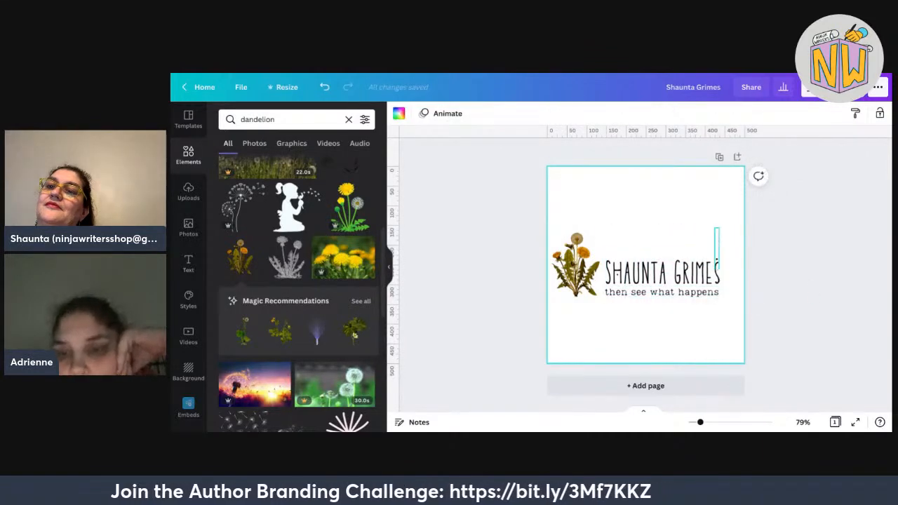
Move the small period element past GRIMES and shrink it.
left_click_drag(718, 260, 719, 269)
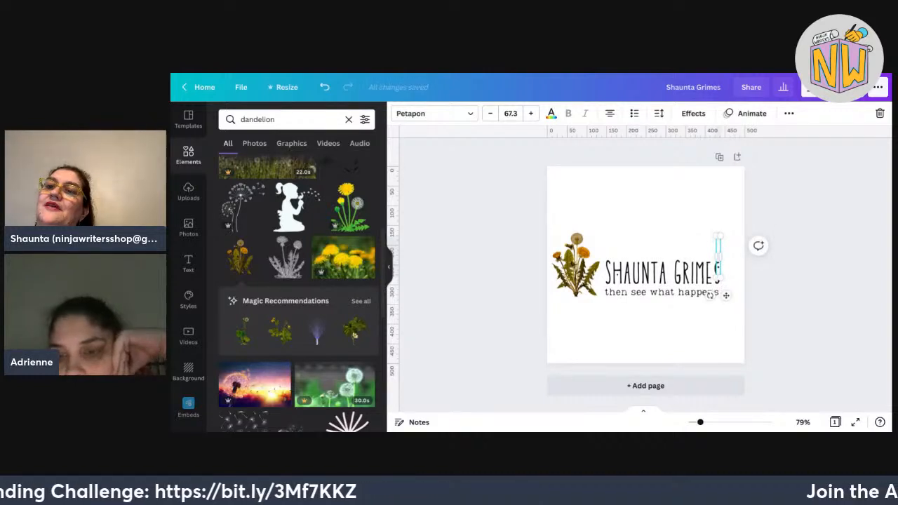
left_click_drag(721, 235, 722, 240)
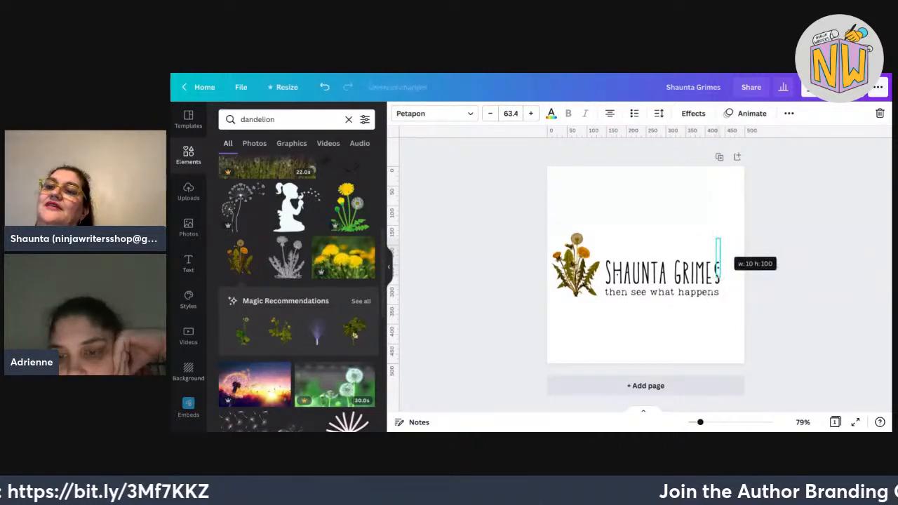
left_click(730, 309)
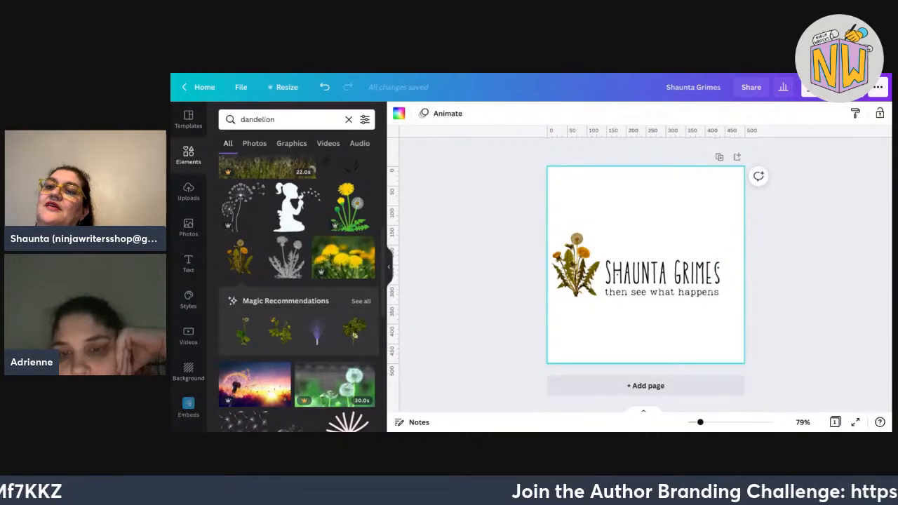
Scale up the name and tagline together.
left_click_drag(751, 307, 614, 245)
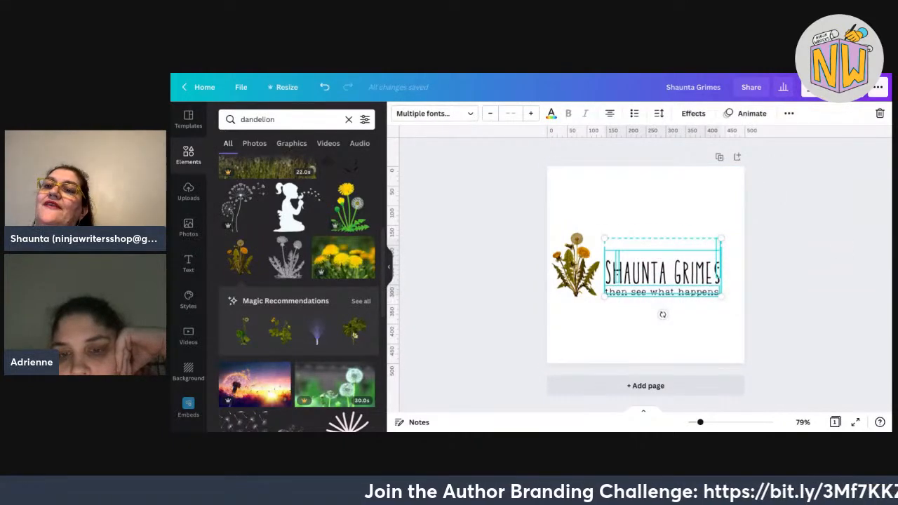
left_click_drag(746, 308, 612, 252)
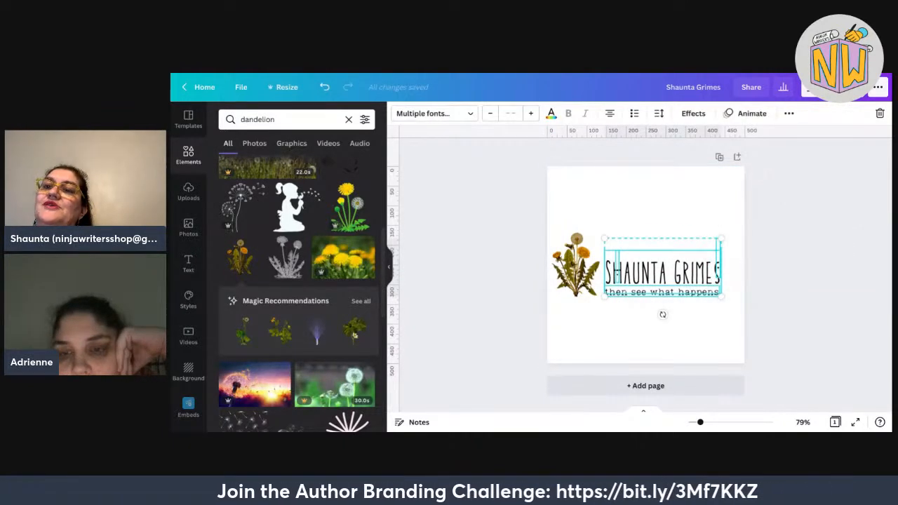
mouse_move(722, 239)
left_mouse_down()
mouse_move(807, 193)
mouse_move(730, 234)
left_mouse_up()
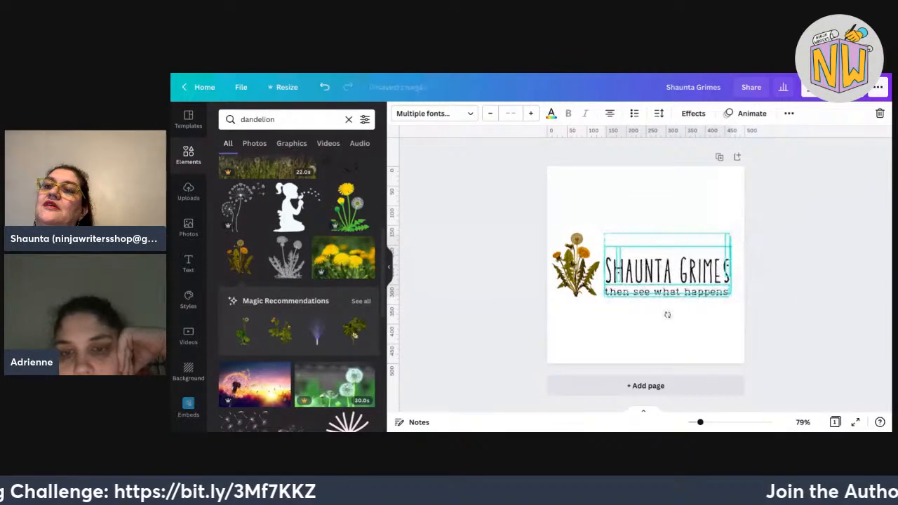
left_click_drag(805, 328, 616, 231)
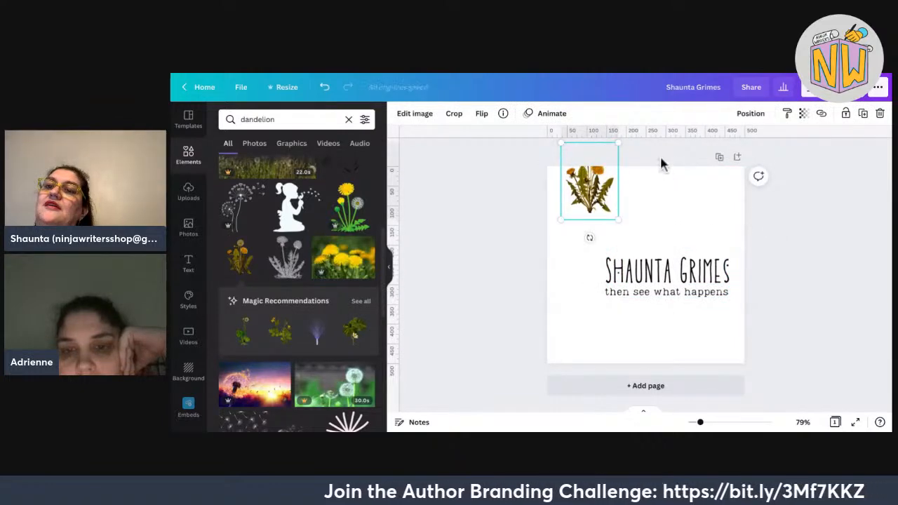
Move the dandelion beside the name and fade it to 83 transparency.
left_click_drag(589, 190, 579, 278)
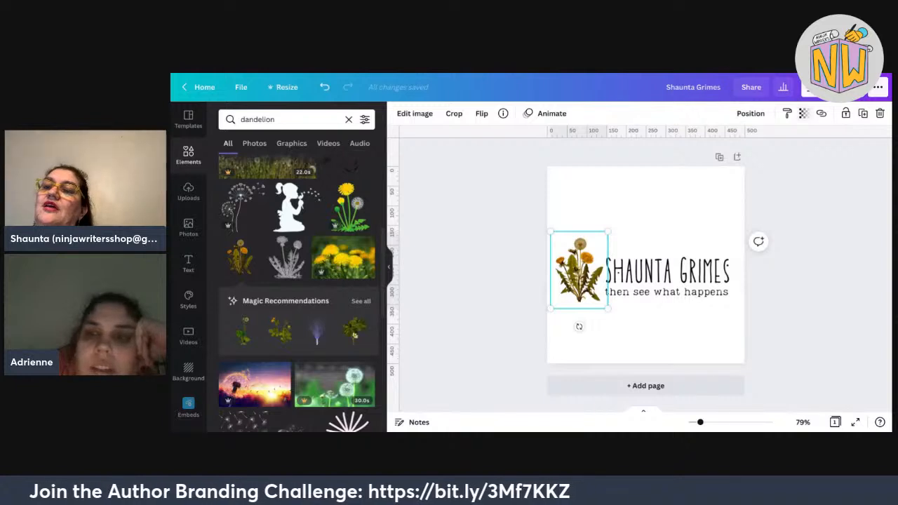
left_click(803, 113)
left_click_drag(772, 143, 759, 143)
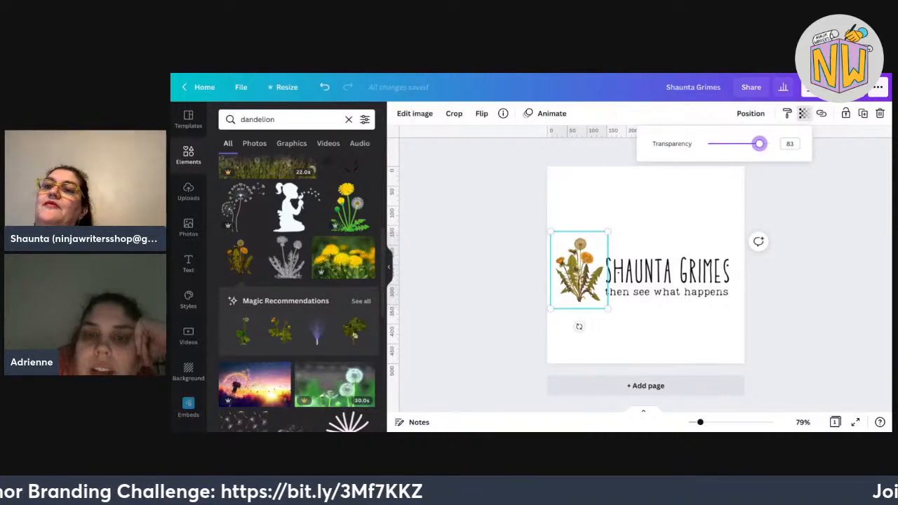
left_click(594, 276)
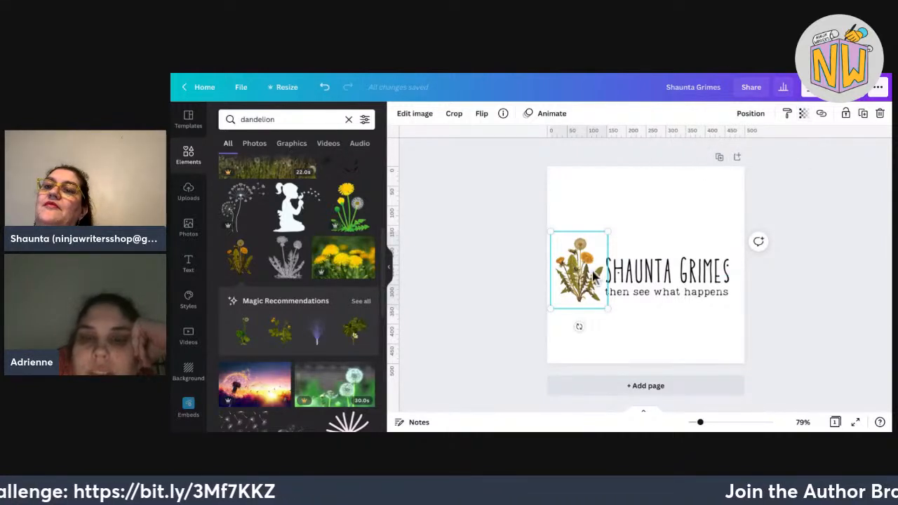
left_click_drag(594, 276, 605, 270)
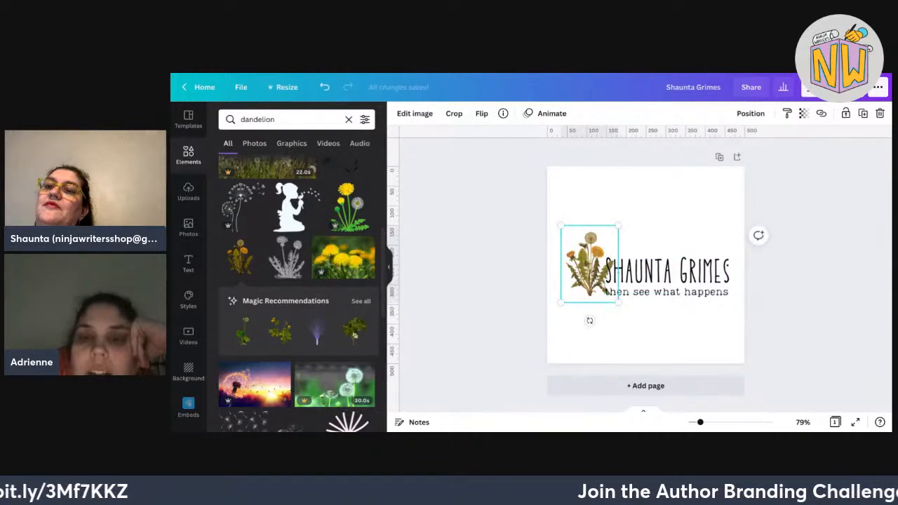
Park the dandelion at the top-left and enlarge and reposition the name and tagline.
left_click_drag(787, 302, 878, 316)
left_click_drag(608, 245, 596, 171)
left_click_drag(864, 332, 596, 231)
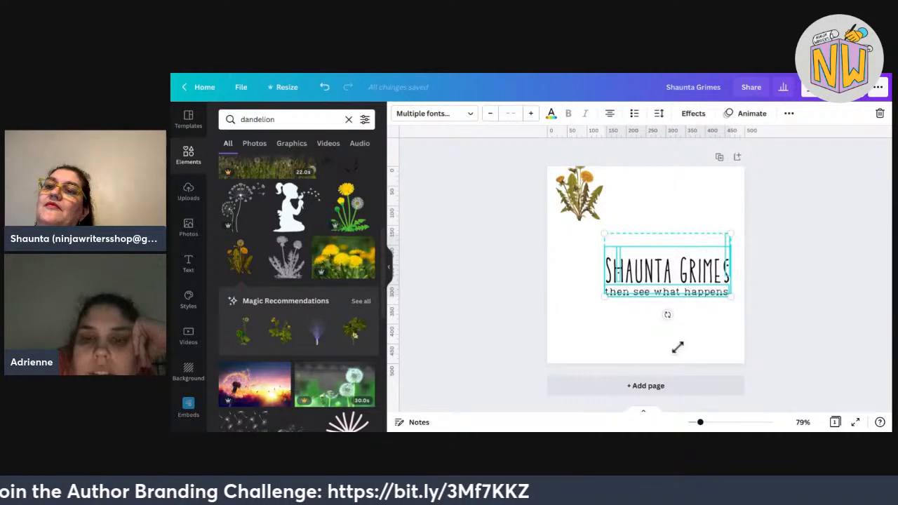
left_click_drag(605, 297, 578, 311)
left_click_drag(655, 278, 662, 266)
left_click(779, 322)
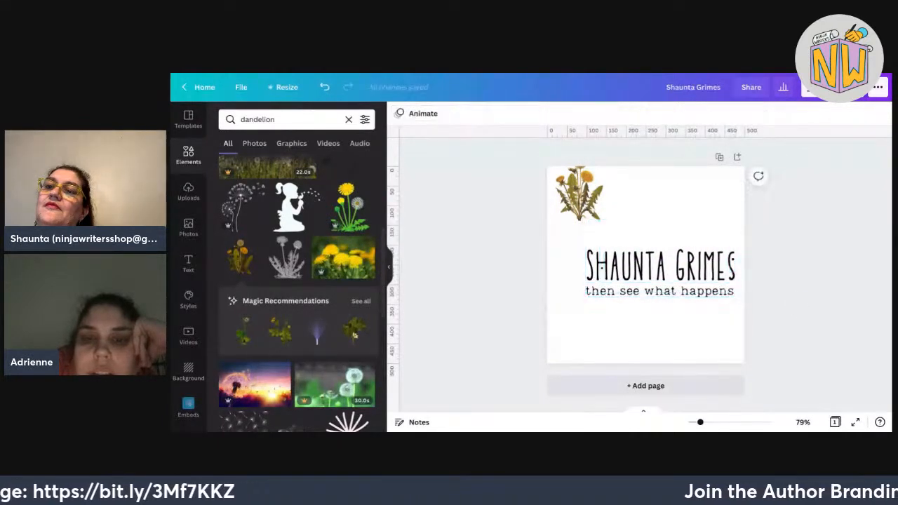
Bring the dandelion down against the name and fade it to 75 transparency.
left_click_drag(579, 194, 579, 269)
left_click(805, 113)
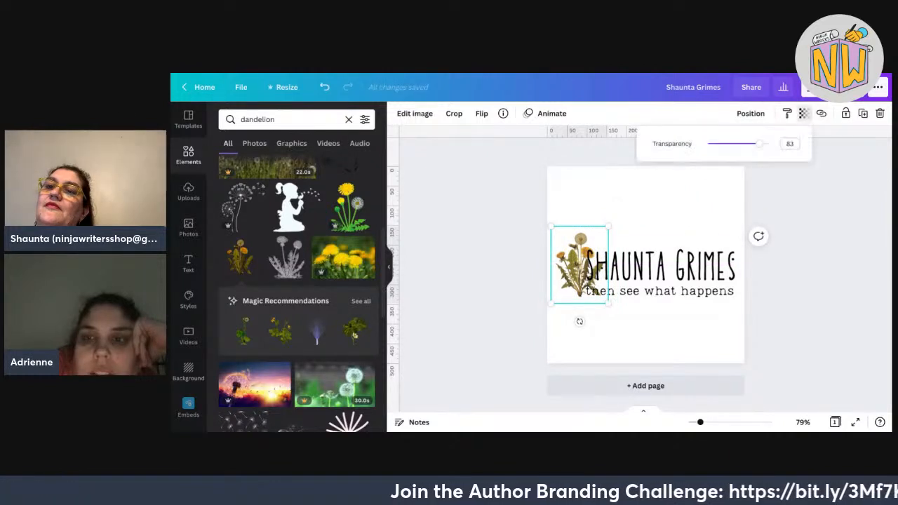
left_click_drag(763, 143, 755, 144)
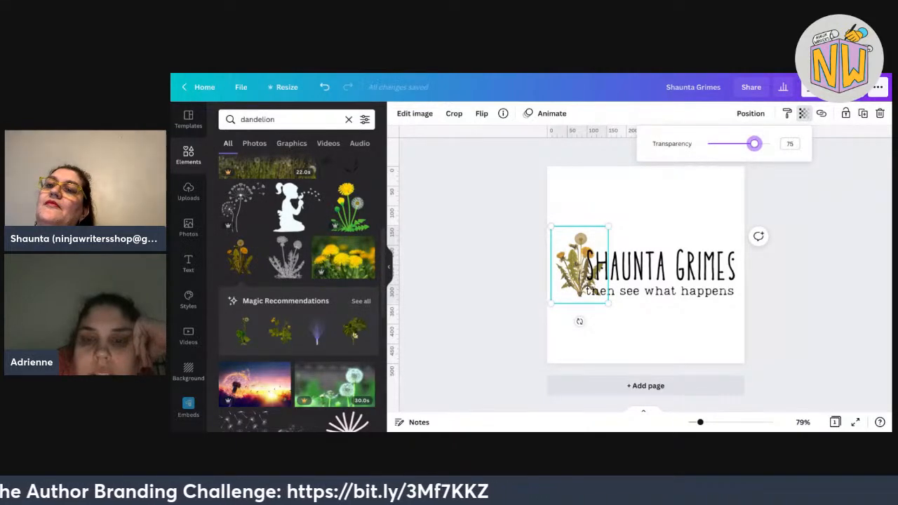
key("Escape")
left_click(751, 277)
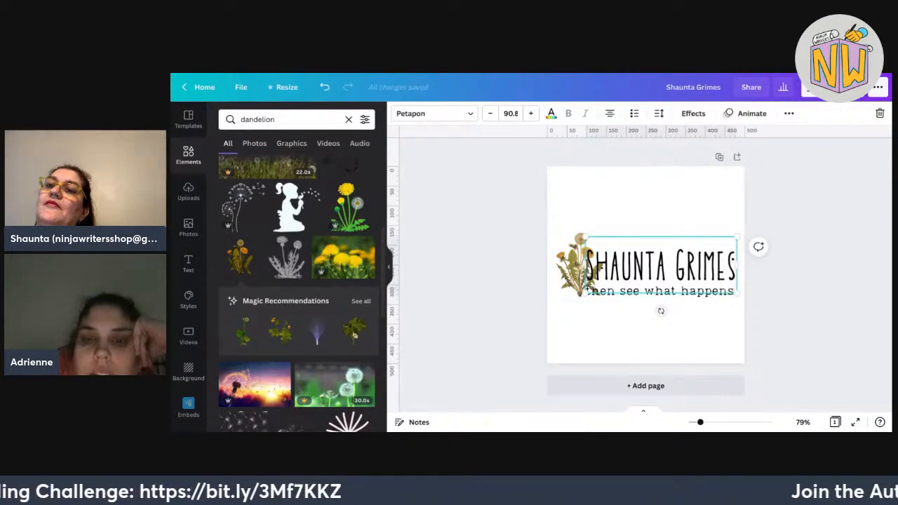
left_click(694, 113)
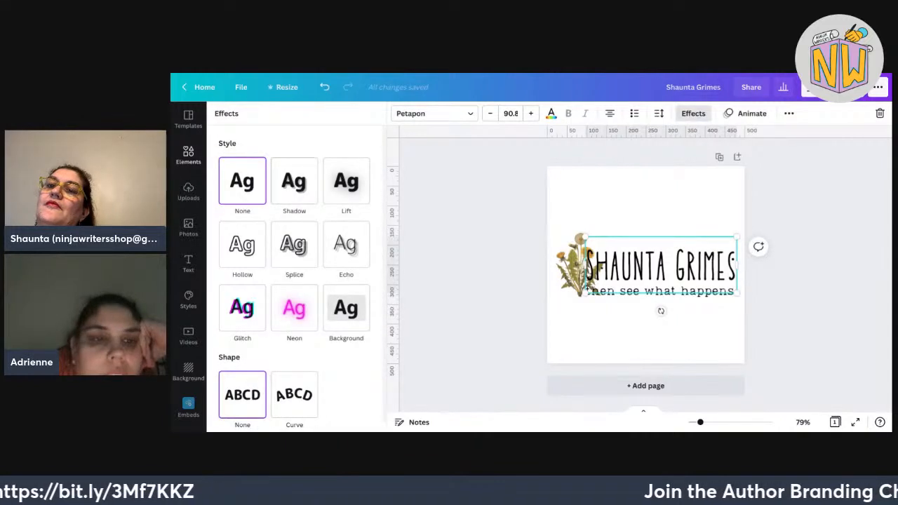
left_click(346, 182)
mouse_move(294, 241)
left_mouse_down()
mouse_move(370, 240)
mouse_move(309, 240)
left_mouse_up()
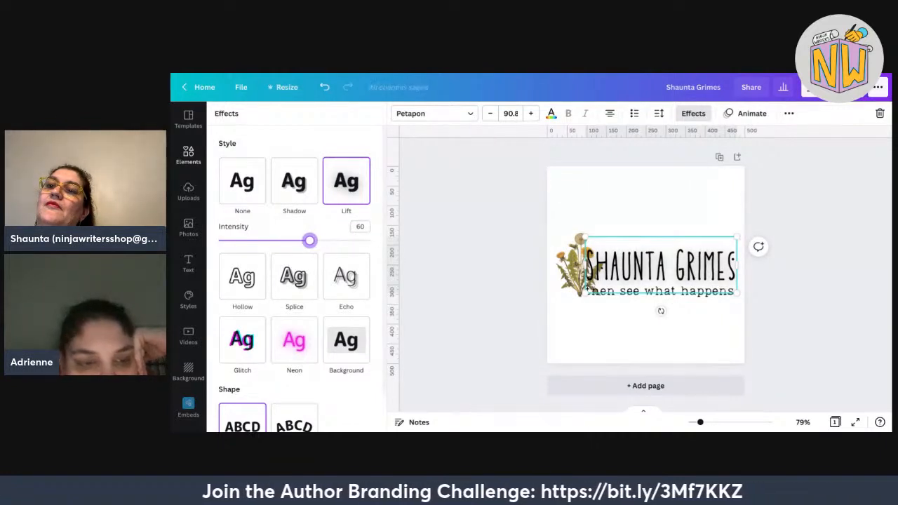
left_click(294, 340)
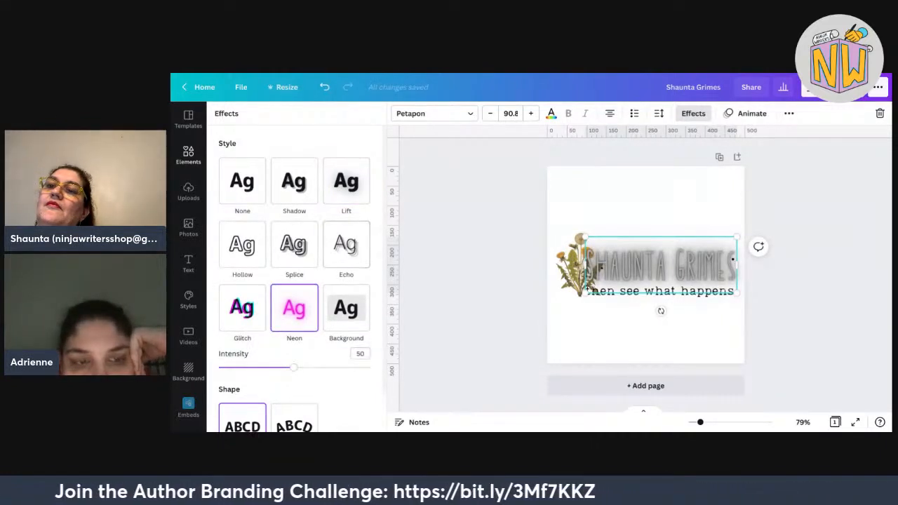
left_click_drag(293, 367, 370, 368)
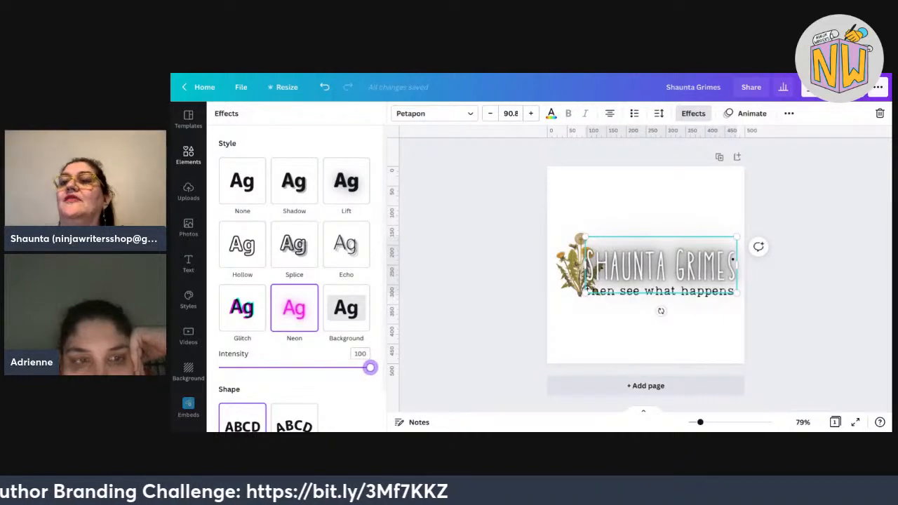
left_click(420, 148)
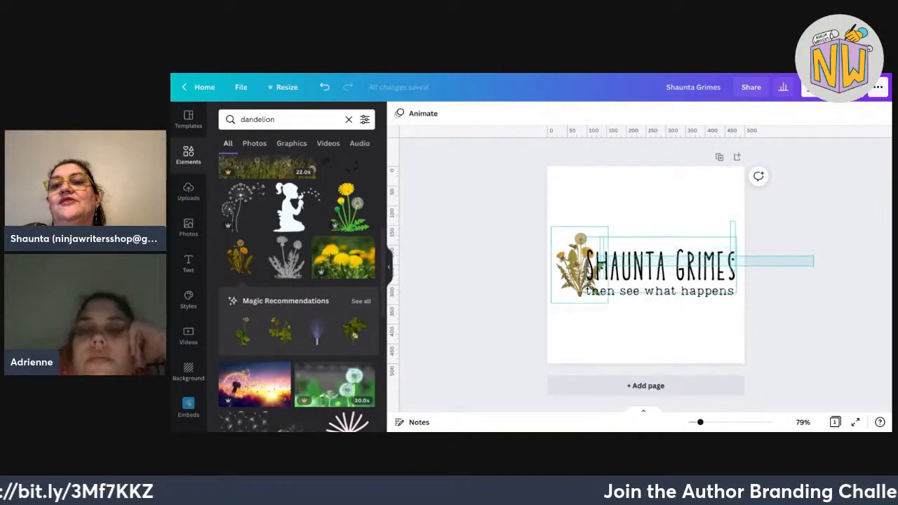
Drag the dandelion illustration up so it sits above the start of the SHAUNTA GRIMES title.
left_click(661, 264)
left_click(779, 262)
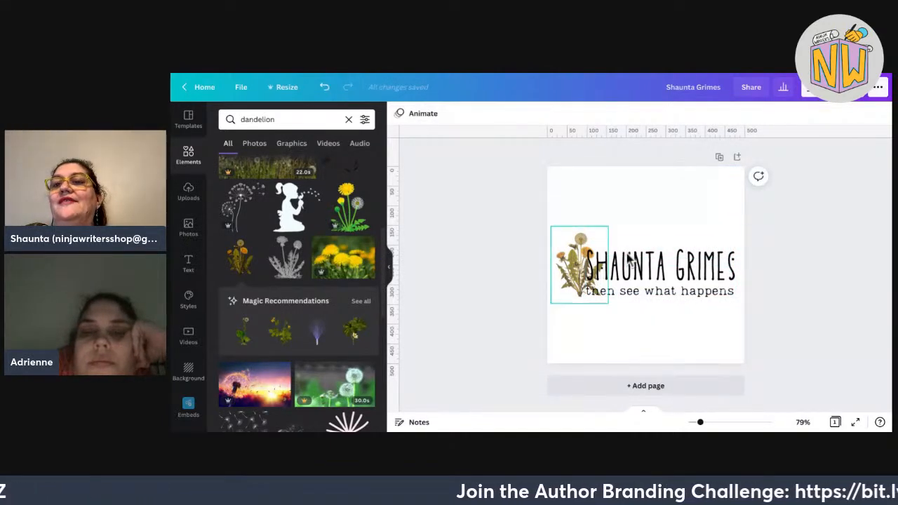
left_click(601, 266)
left_click_drag(611, 267, 613, 222)
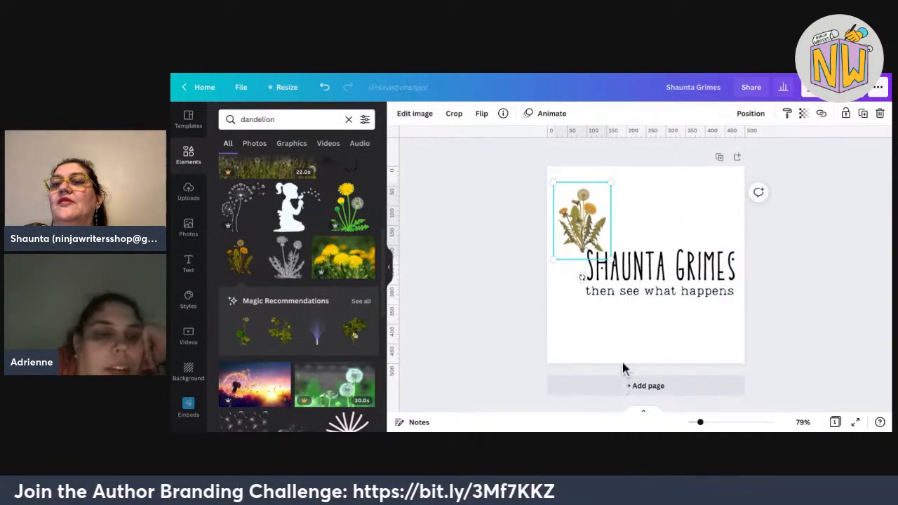
Browse the full list of recommended similar graphics, then close it and return to the dandelion results.
left_click(361, 301)
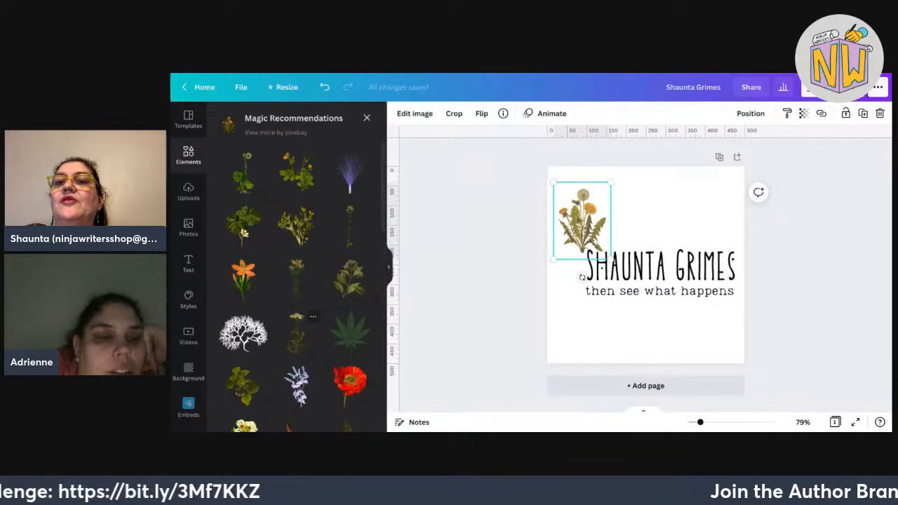
scroll(294, 281, "down", 4)
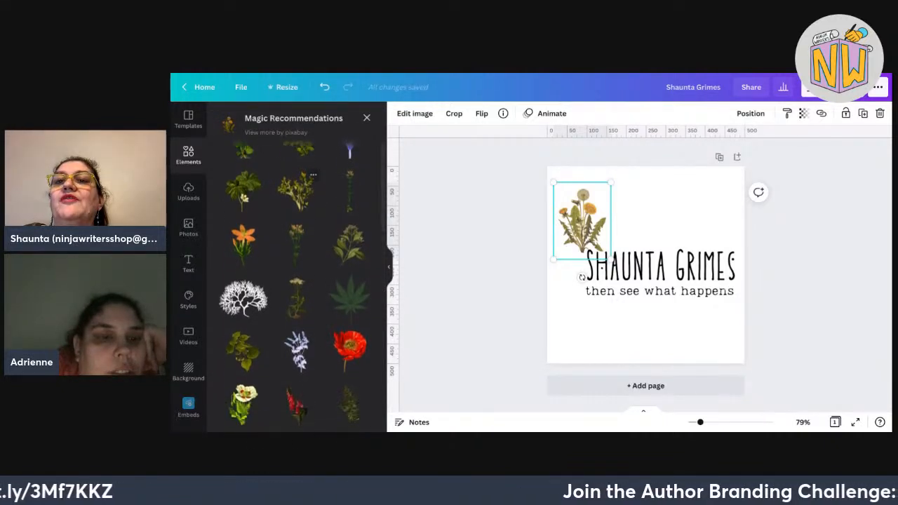
scroll(341, 306, "down", 6)
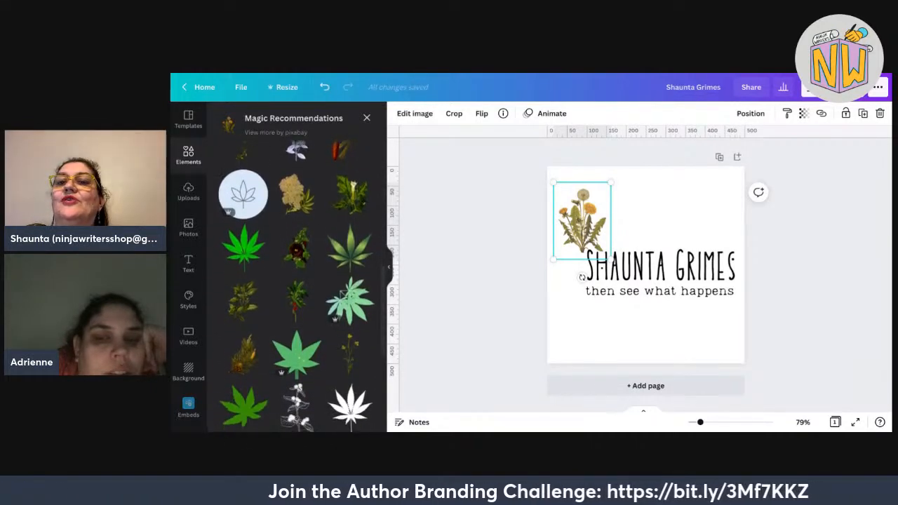
left_click_drag(582, 211, 660, 187)
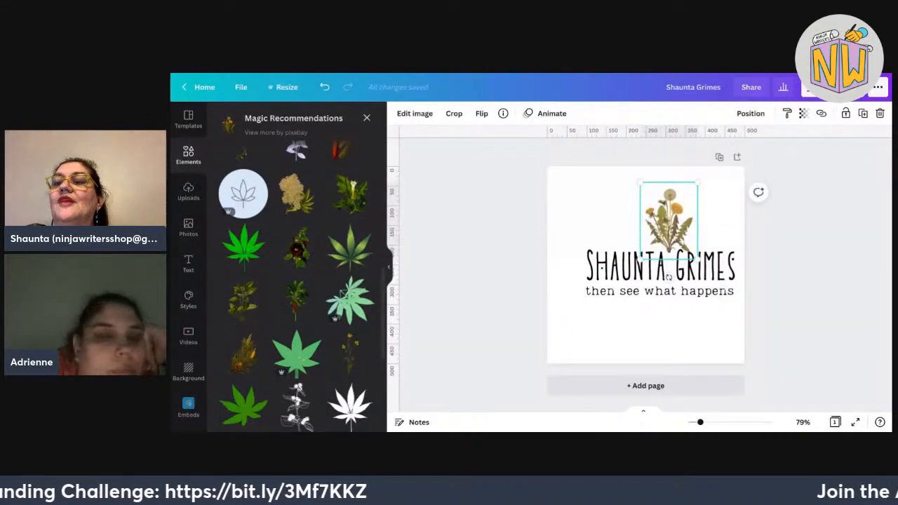
left_click(367, 118)
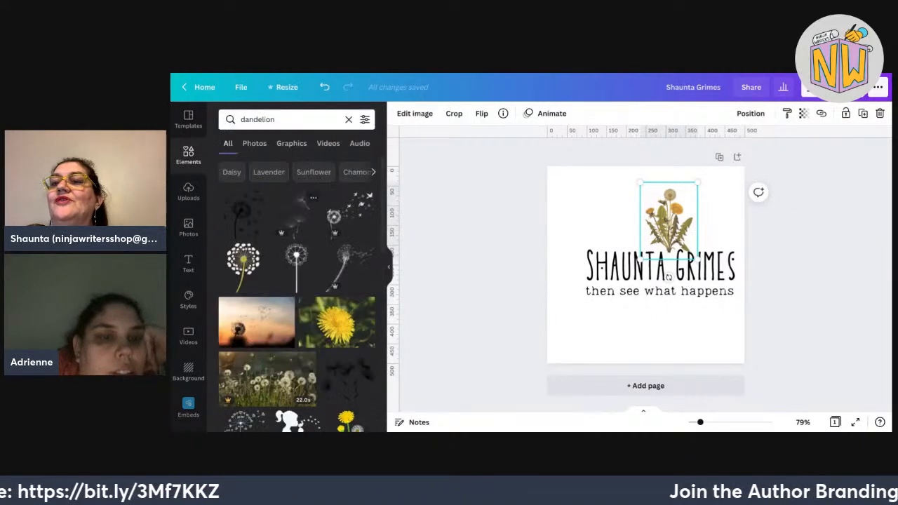
scroll(307, 251, "down", 2)
scroll(303, 251, "down", 1)
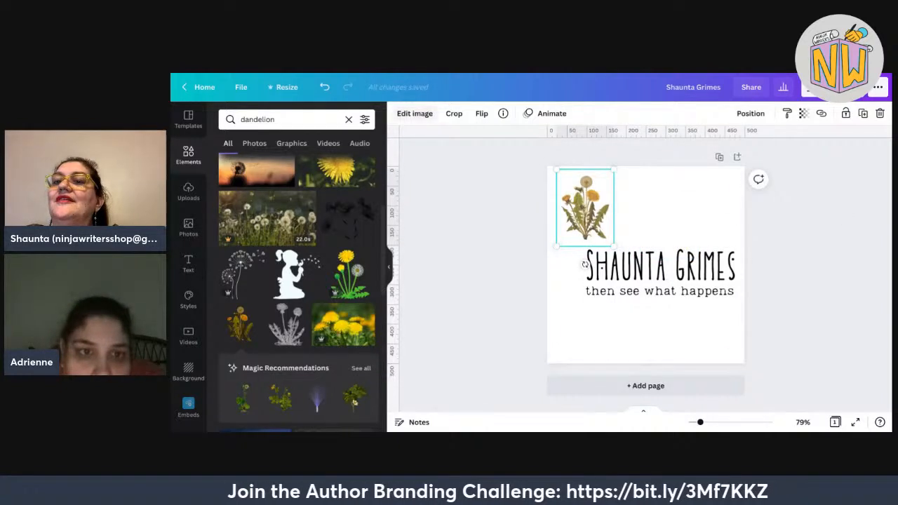
left_click(414, 113)
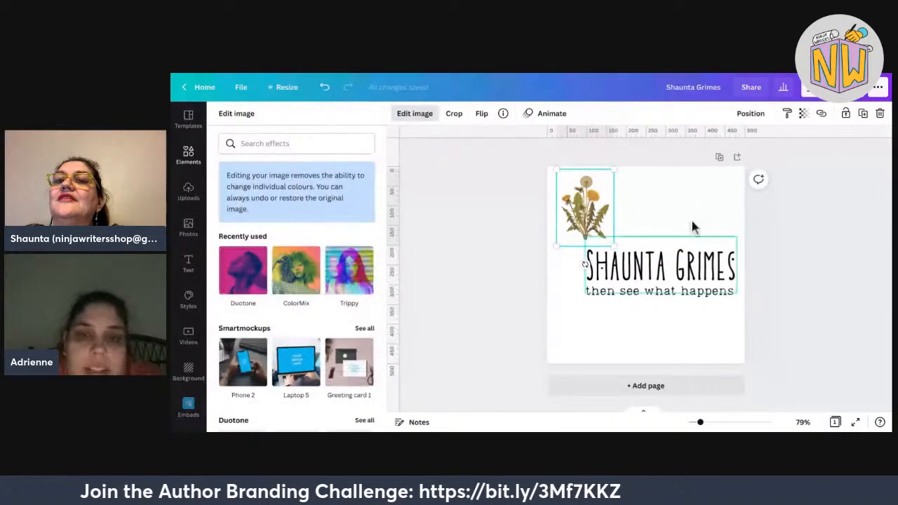
scroll(297, 279, "down", 3)
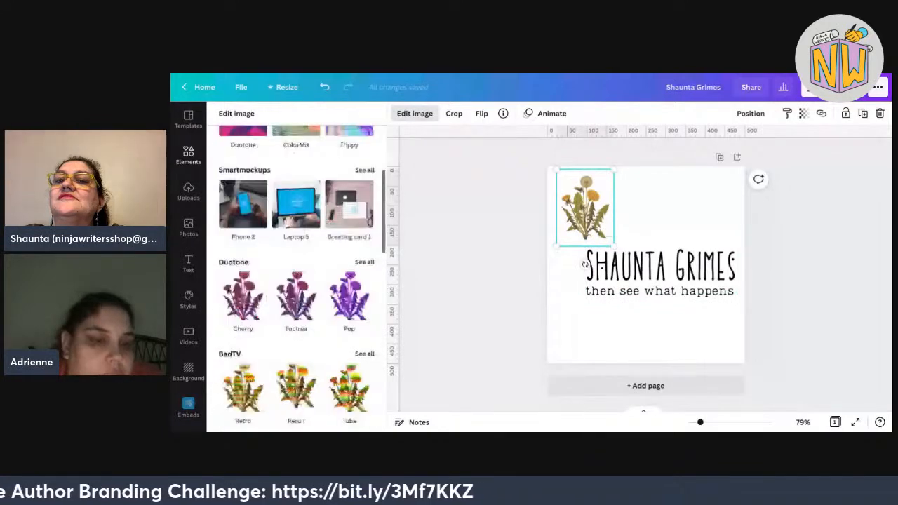
scroll(297, 279, "up", 3)
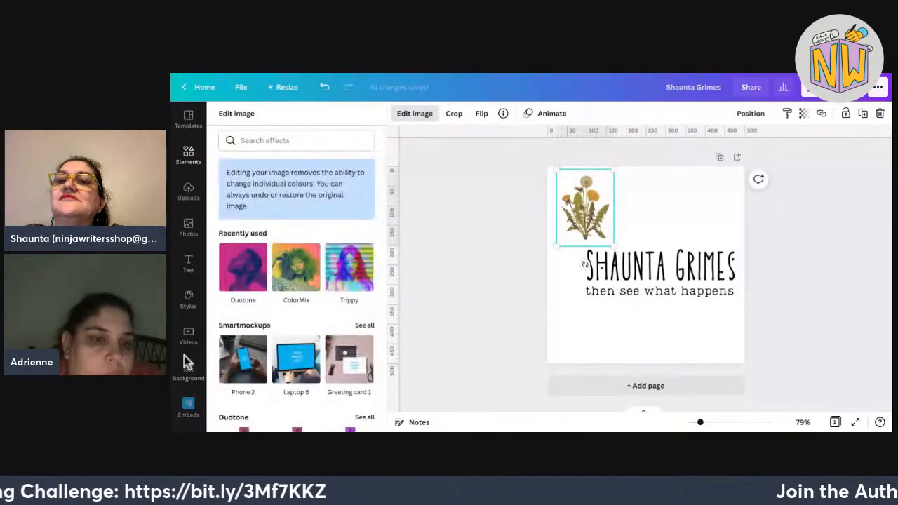
scroll(297, 281, "down", 10)
scroll(356, 240, "up", 10)
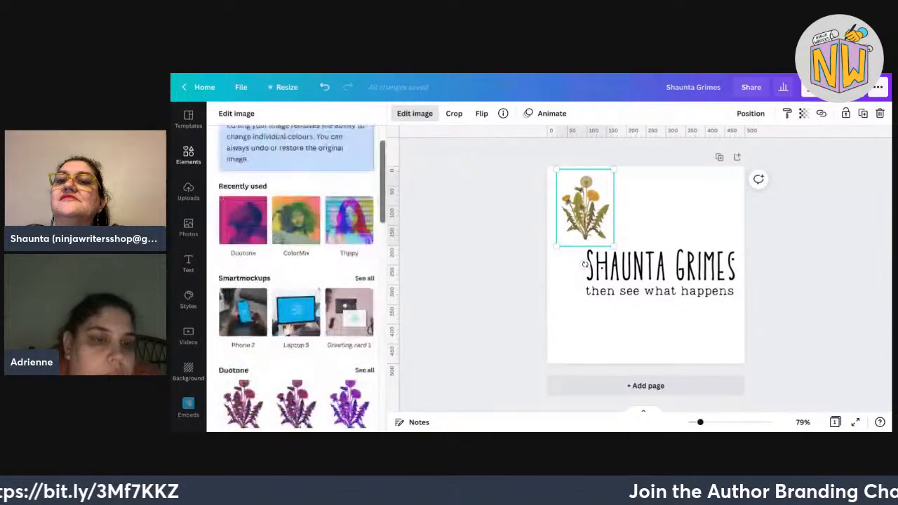
left_click(241, 144)
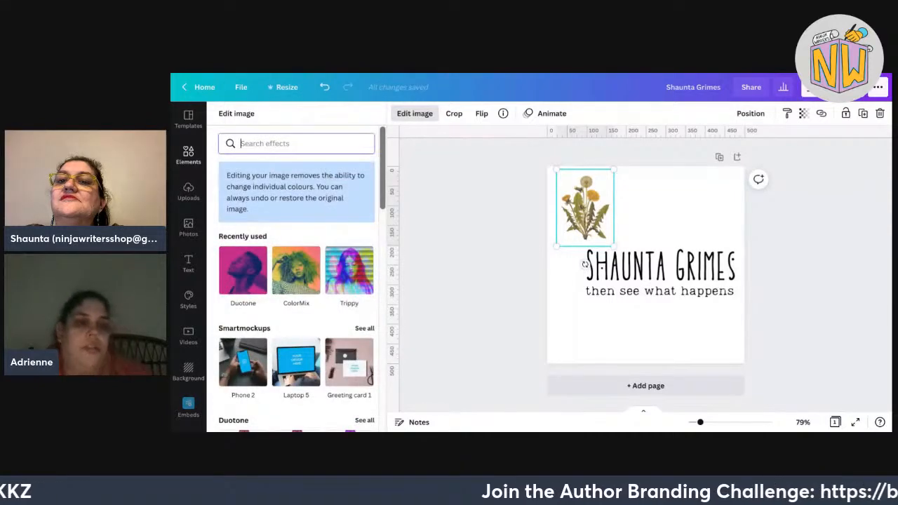
type("b")
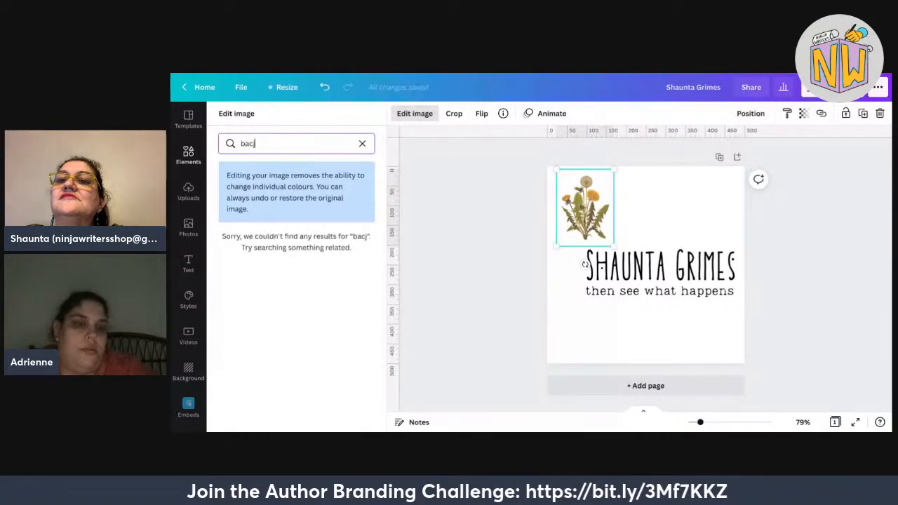
type("acj")
key("BackSpace")
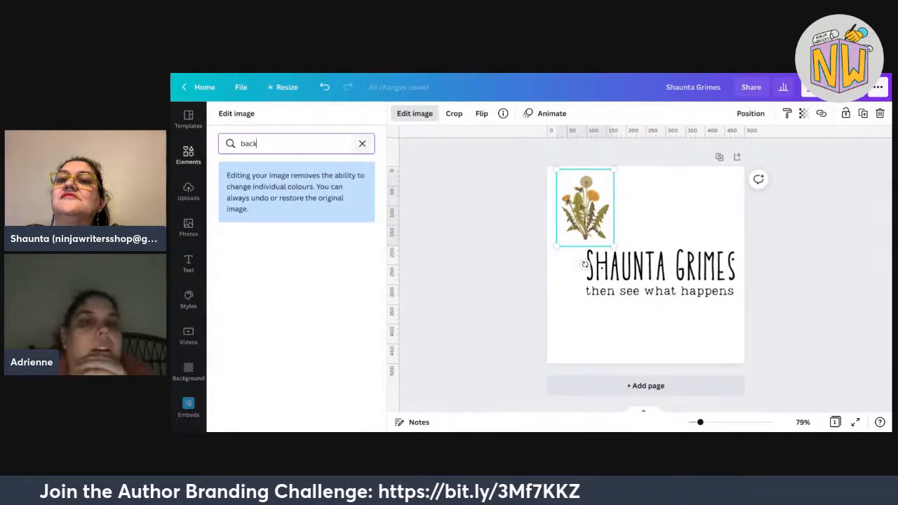
left_click(363, 143)
scroll(296, 281, "down", 10)
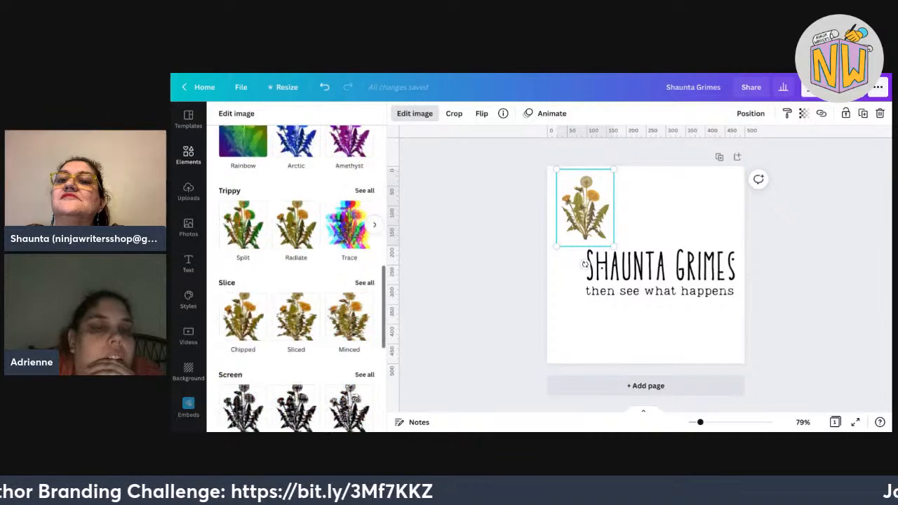
scroll(296, 281, "up", 4)
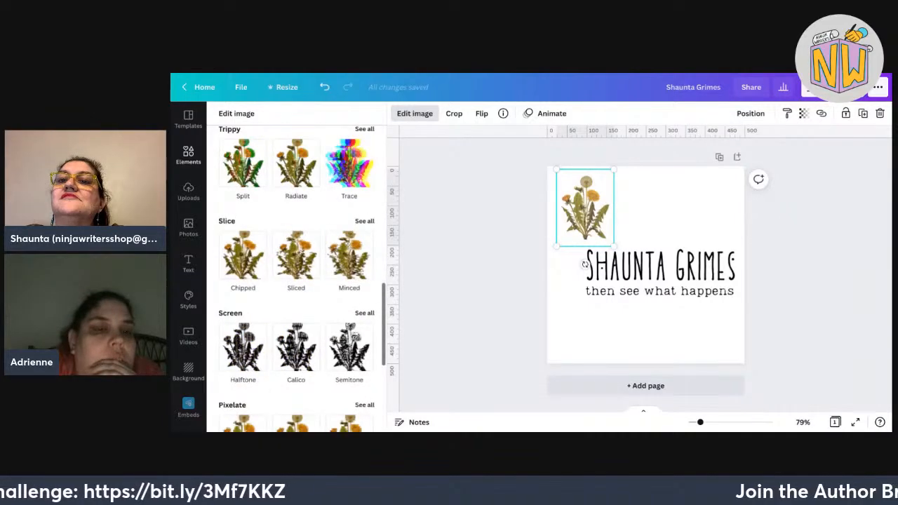
scroll(296, 280, "up", 7)
scroll(297, 281, "down", 4)
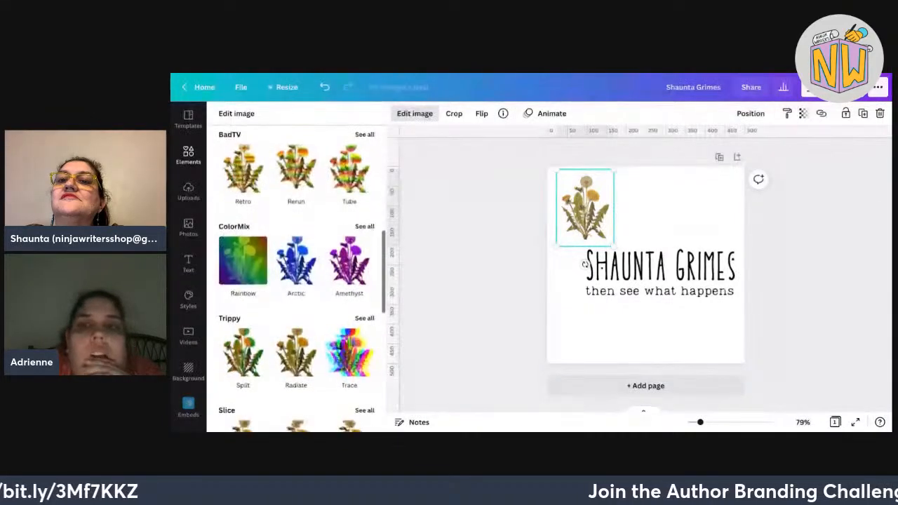
scroll(296, 281, "down", 3)
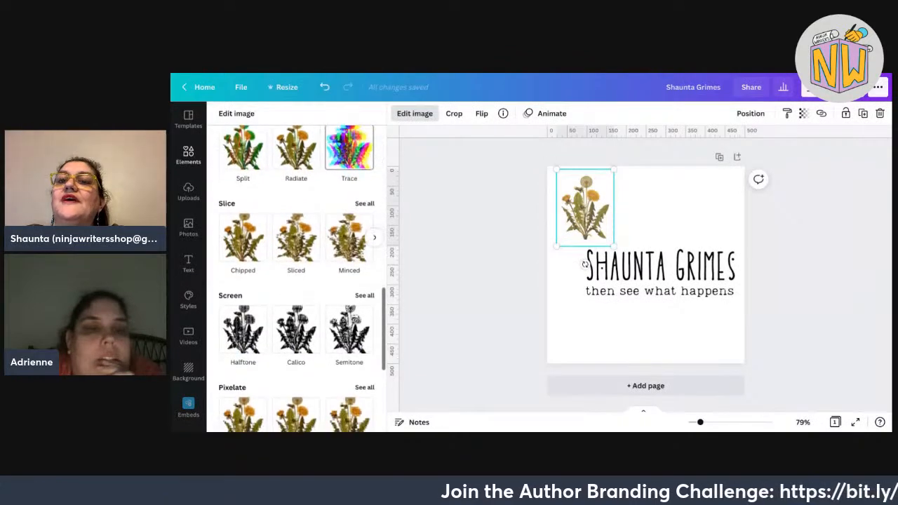
scroll(333, 286, "down", 3)
scroll(333, 287, "up", 10)
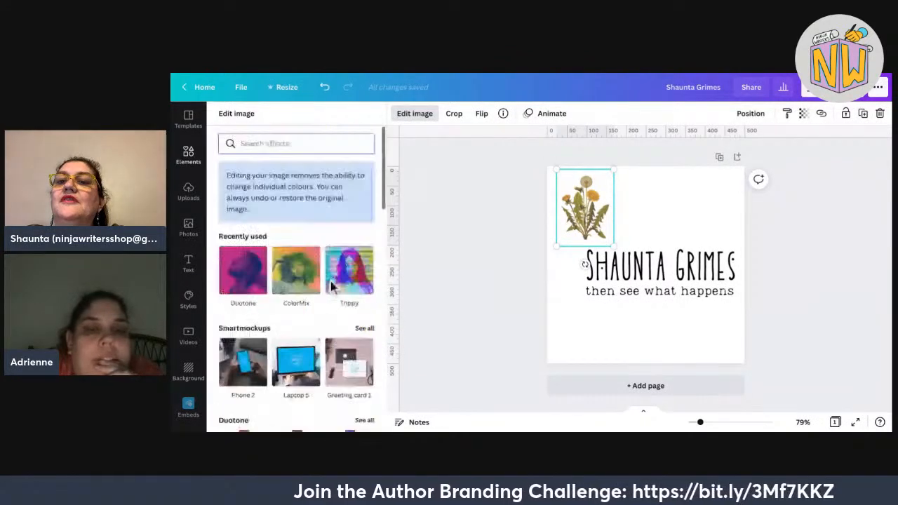
key("Escape")
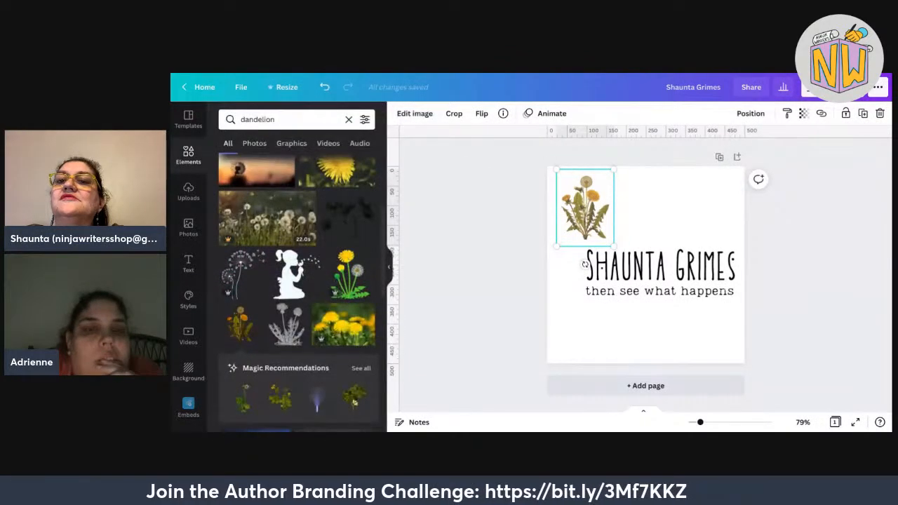
Reopen the dandelion's image effects and scroll through the available options.
left_click(415, 113)
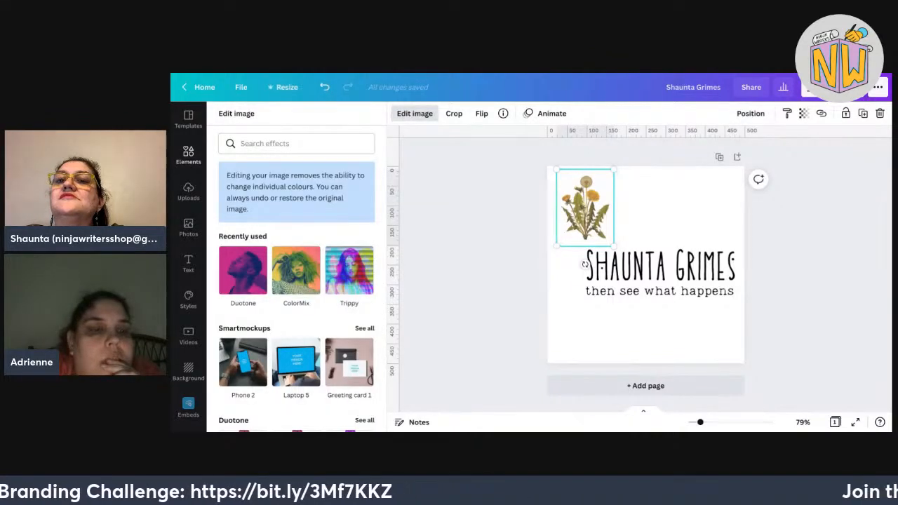
scroll(209, 409, "down", 5)
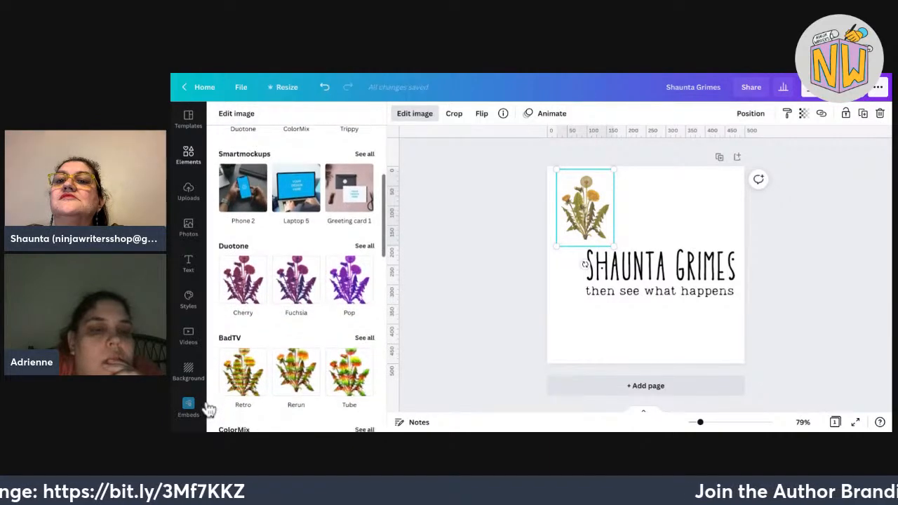
scroll(210, 409, "down", 8)
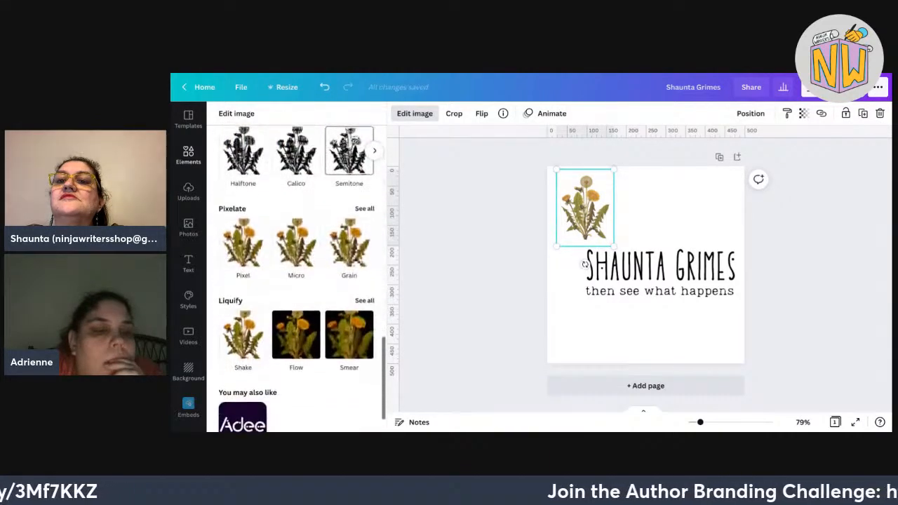
scroll(209, 409, "down", 1)
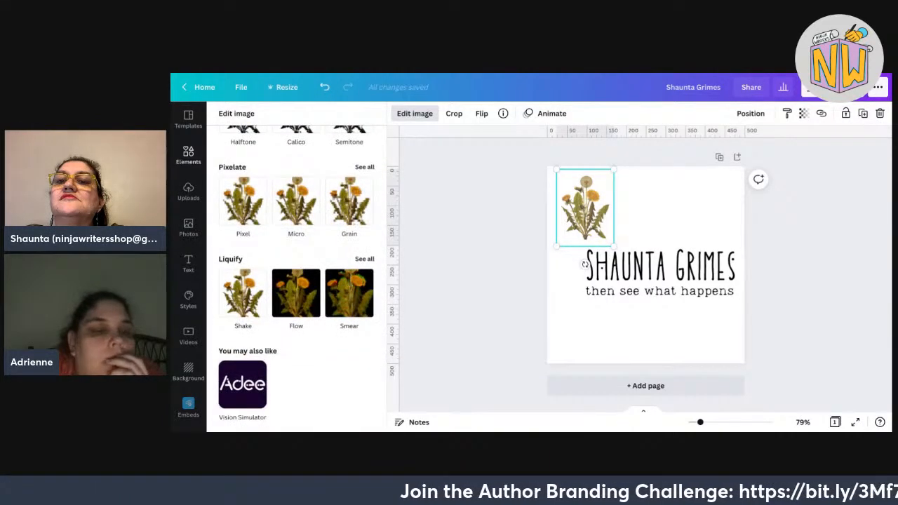
scroll(209, 409, "up", 5)
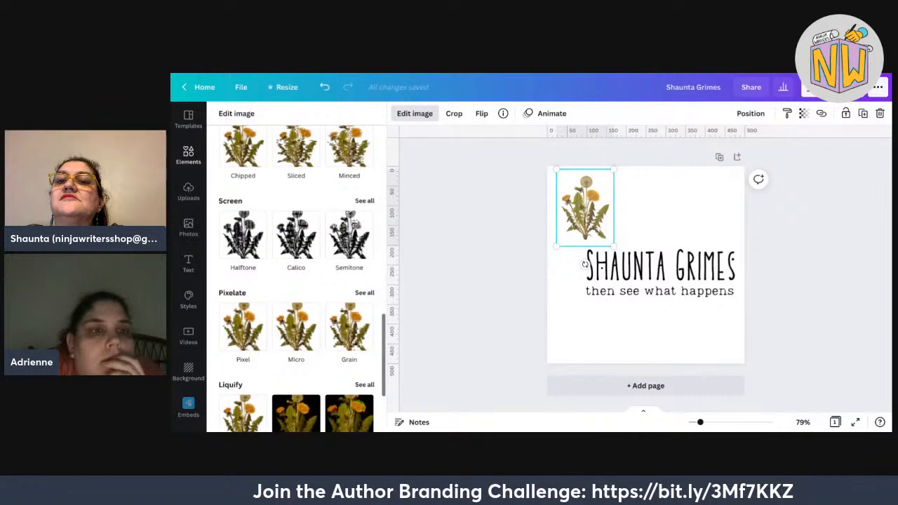
scroll(297, 281, "up", 3)
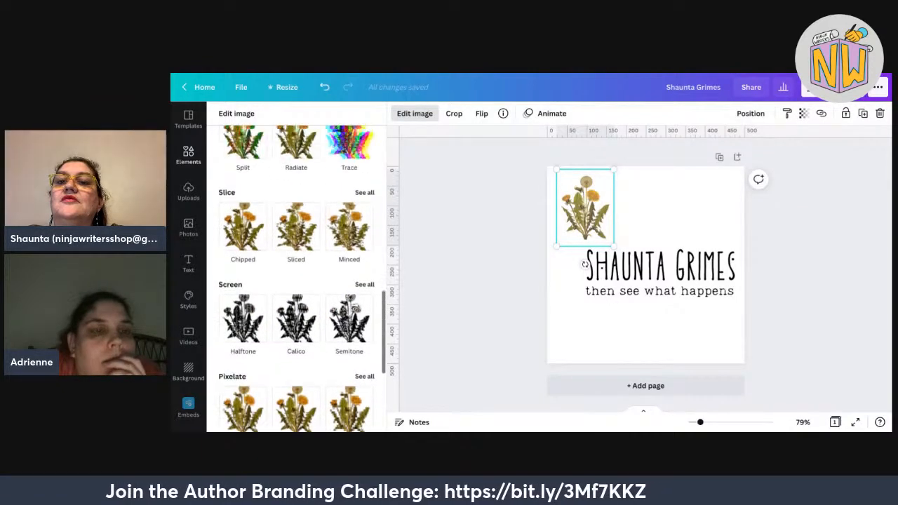
scroll(297, 281, "down", 2)
scroll(296, 281, "down", 3)
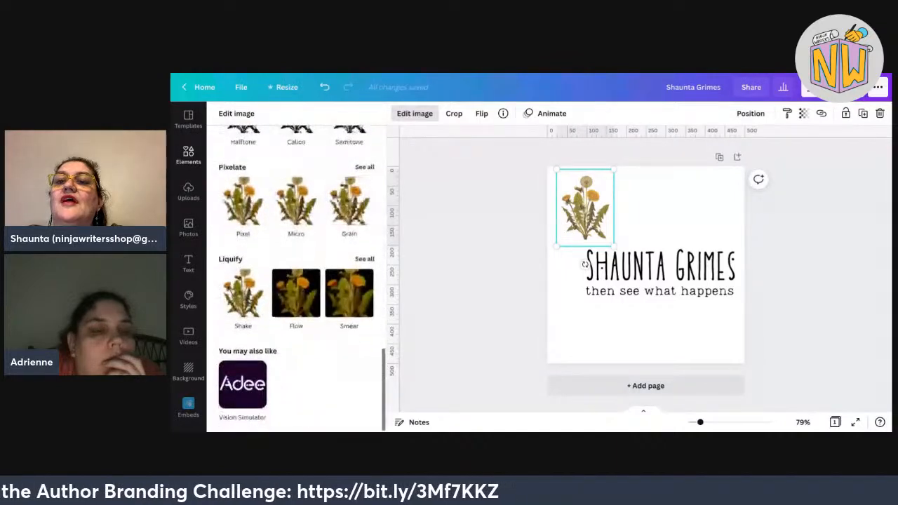
scroll(296, 281, "up", 1)
scroll(296, 281, "up", 6)
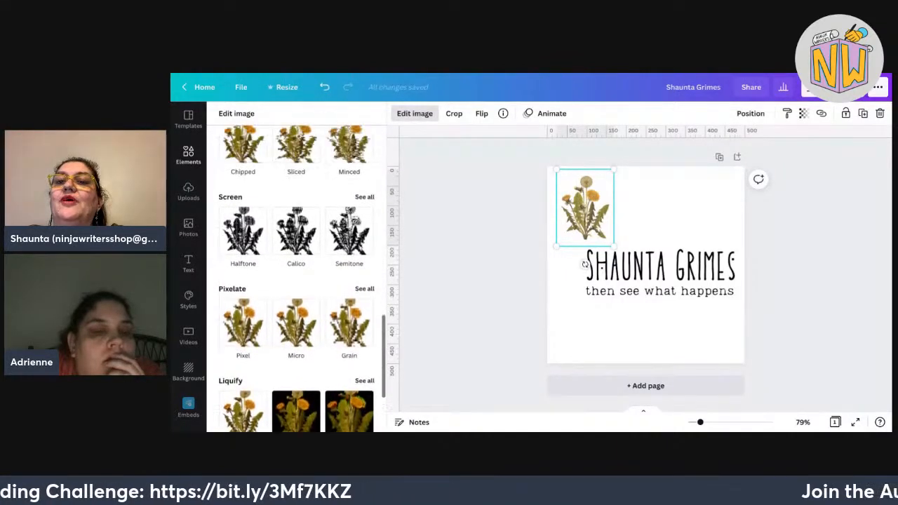
scroll(297, 281, "up", 3)
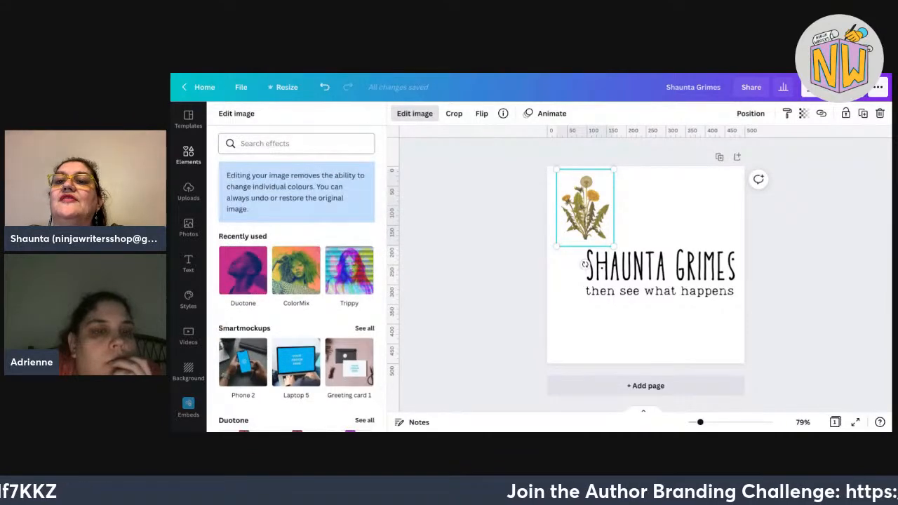
Return to the dandelion search results and copy the logo page with Ctrl+D.
left_click(189, 154)
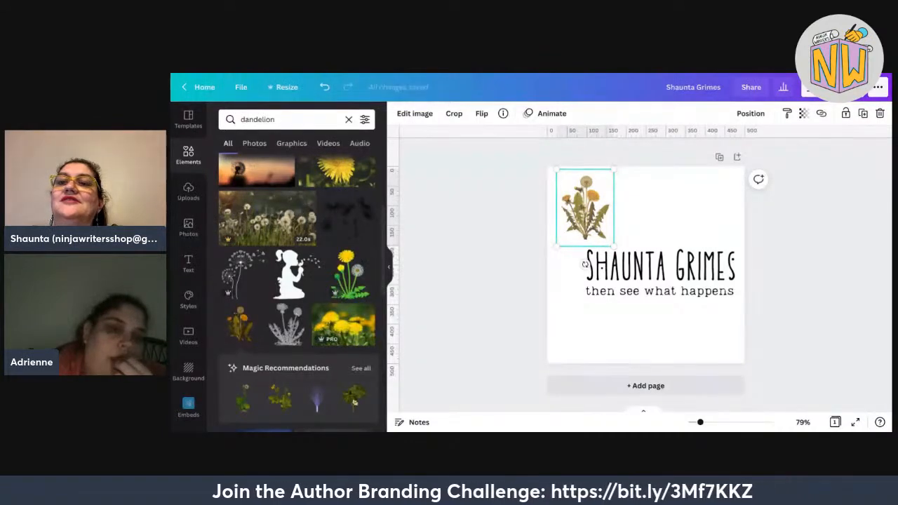
scroll(330, 302, "down", 3)
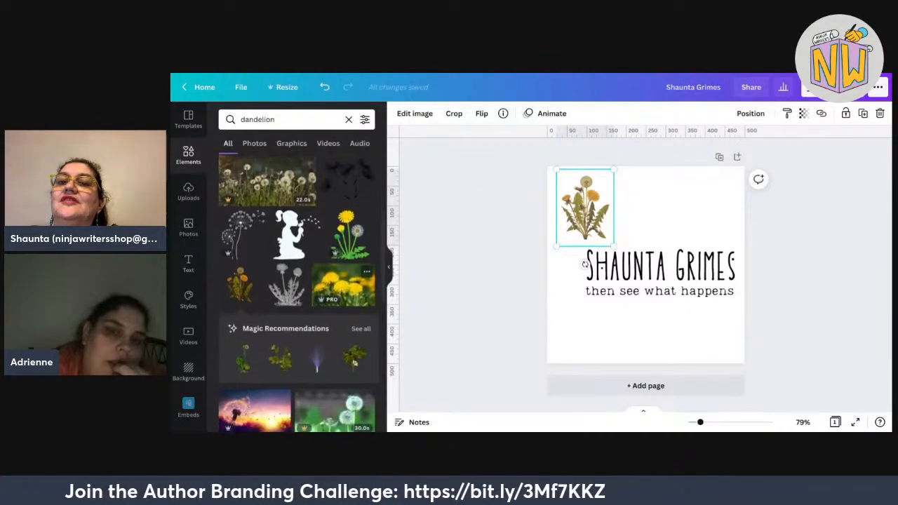
scroll(317, 294, "down", 1)
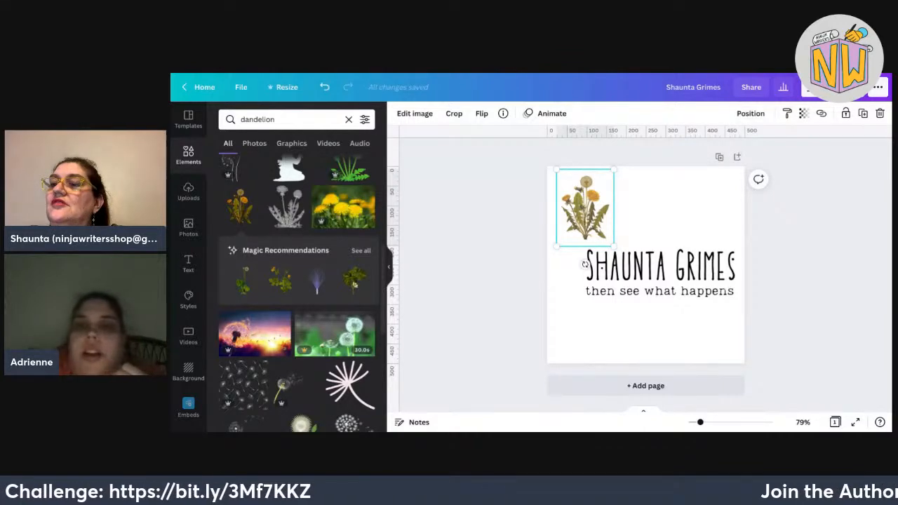
key("ctrl+d")
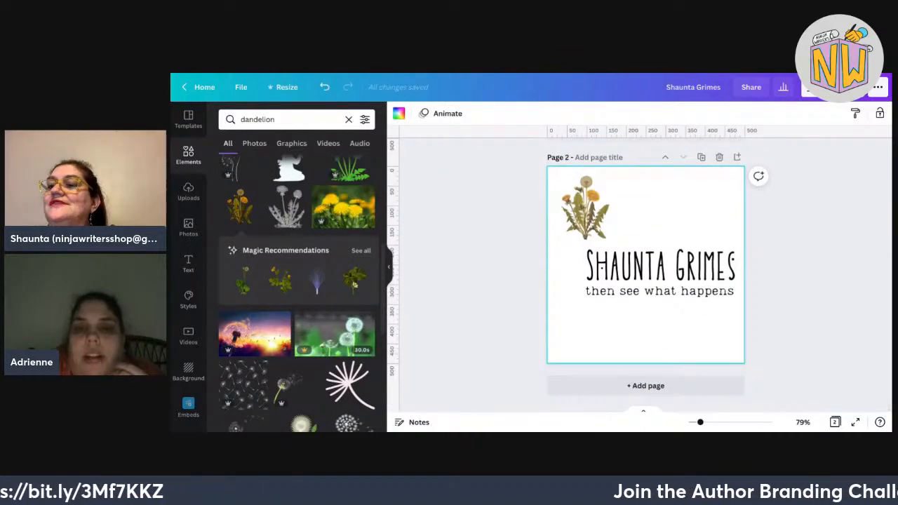
Delete the title and tagline on Page 2, then enlarge and centre the dandelion.
left_click_drag(787, 321, 572, 263)
key("Delete")
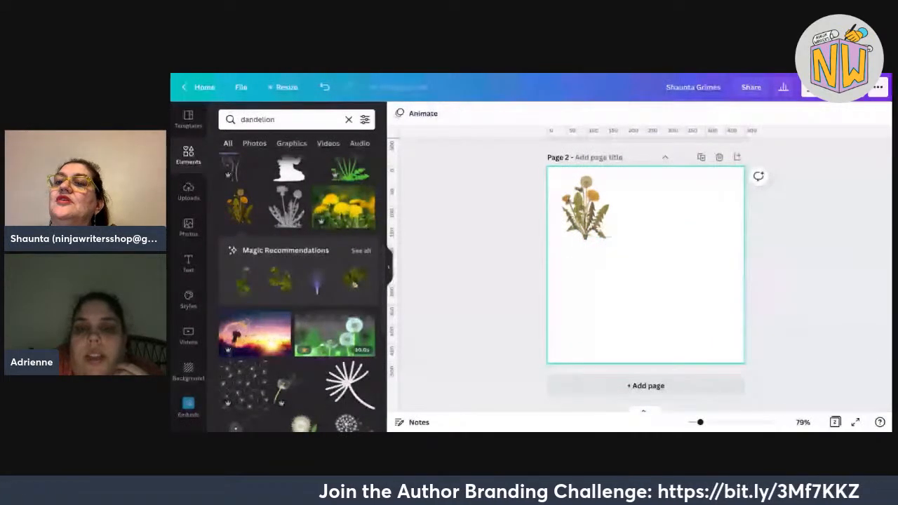
left_click_drag(586, 208, 601, 233)
left_click_drag(630, 271, 725, 289)
left_click_drag(638, 280, 656, 265)
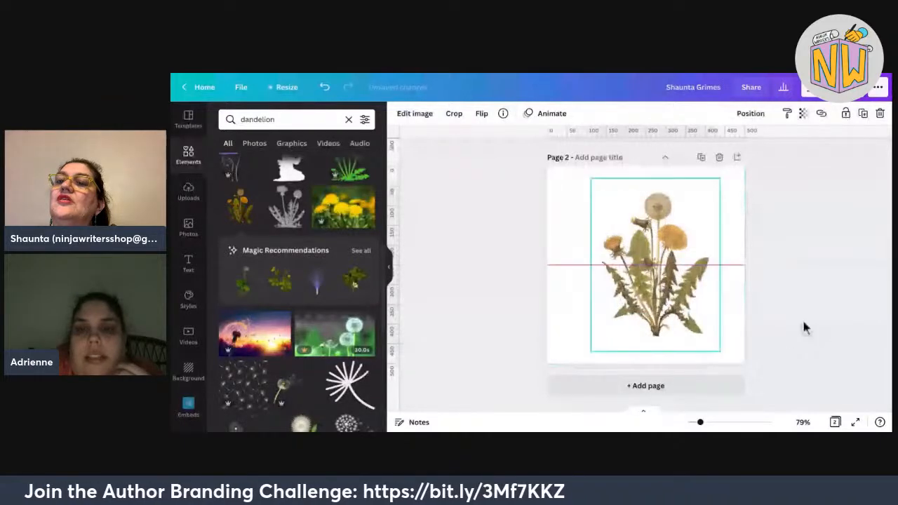
left_click(834, 291)
Download only Page 2 as a PNG.
left_click(829, 87)
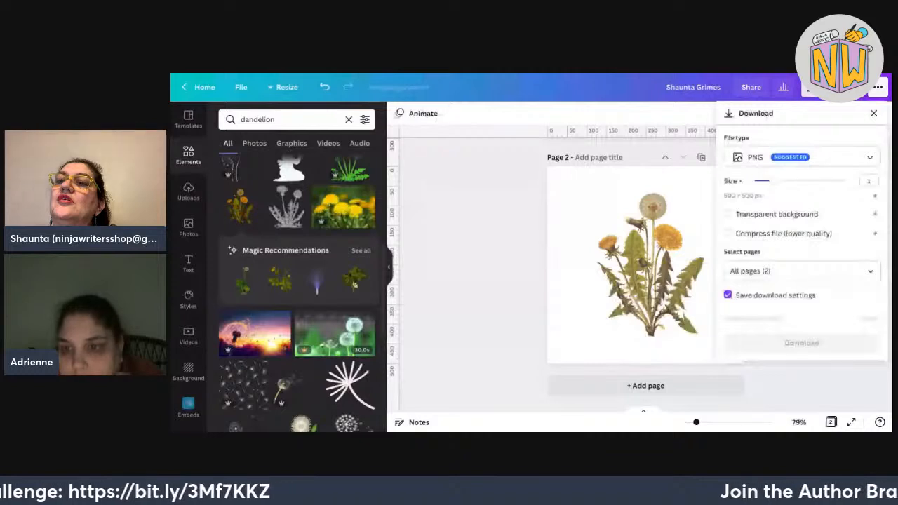
left_click(801, 271)
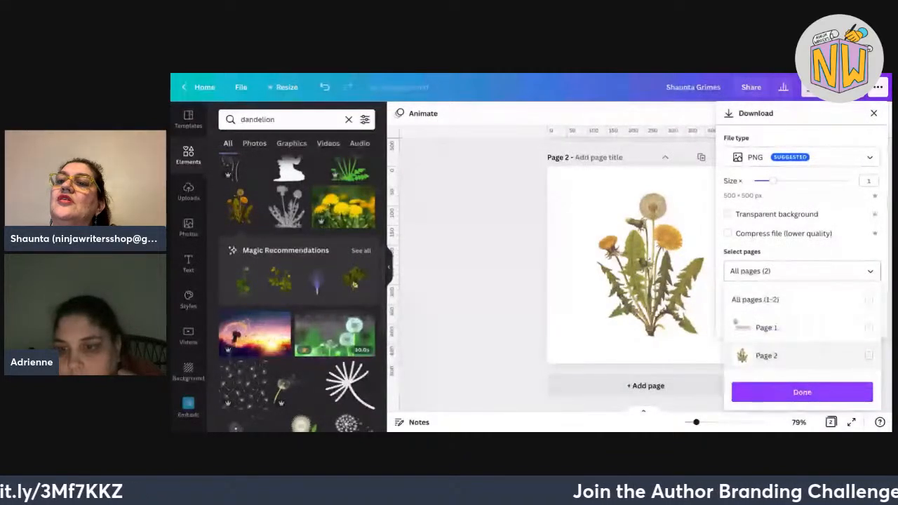
left_click(869, 356)
left_click(802, 392)
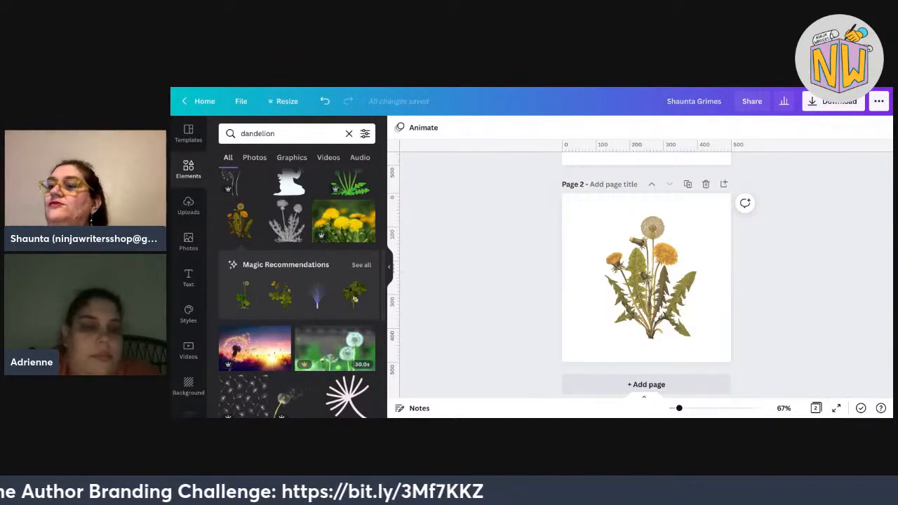
Swap page 1's original dandelion for the uploaded PNG, sized 223 × 223 above the name.
left_click(188, 206)
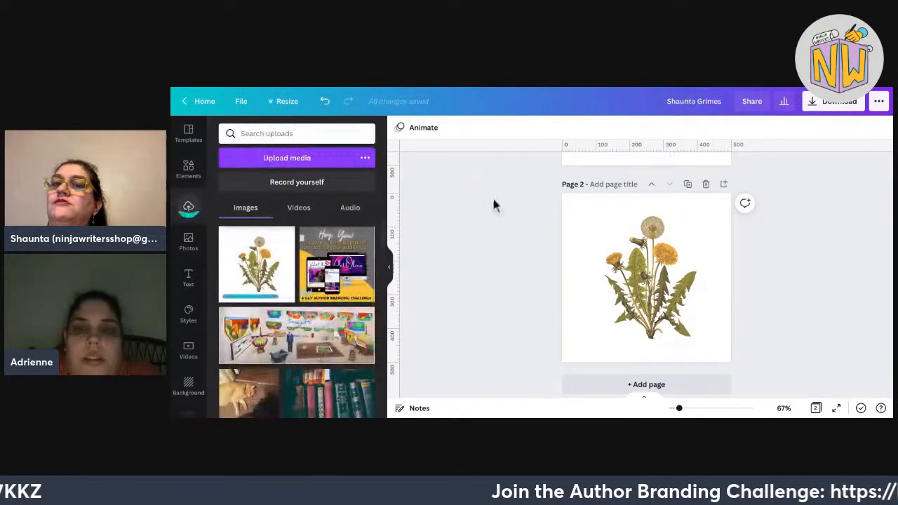
scroll(493, 204, "up", 2)
scroll(493, 204, "up", 2)
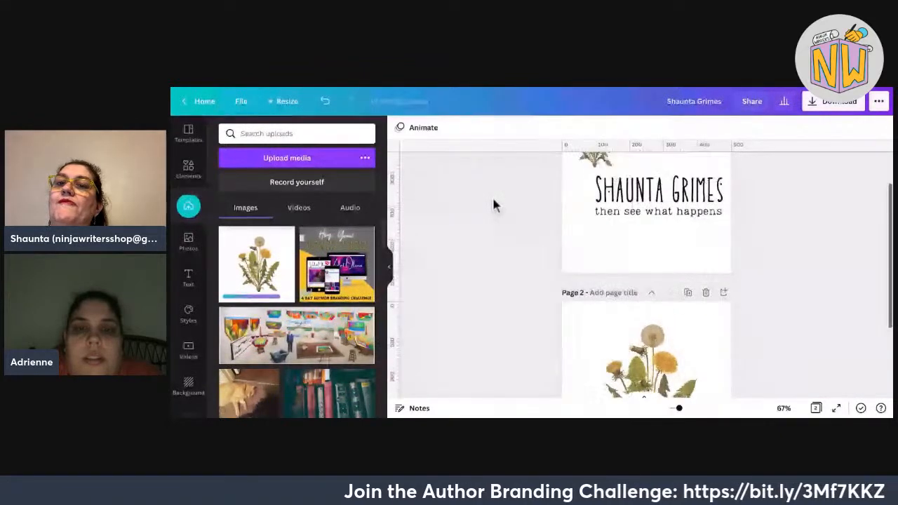
left_click(595, 194)
key("Delete")
left_click_drag(257, 264, 630, 273)
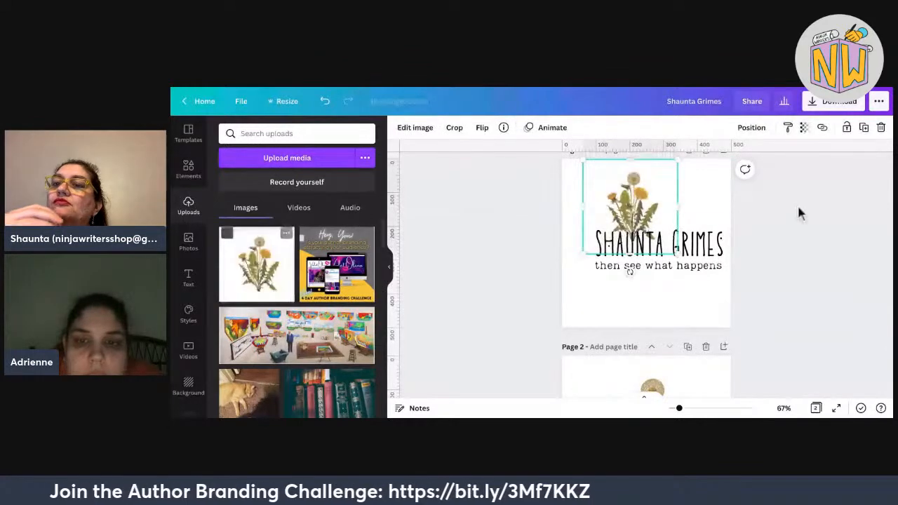
left_click_drag(818, 244, 826, 257)
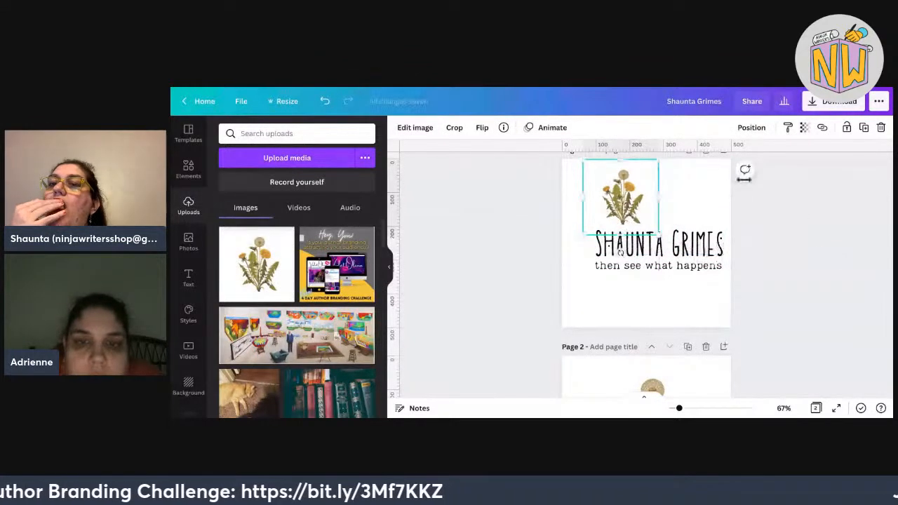
left_click(415, 127)
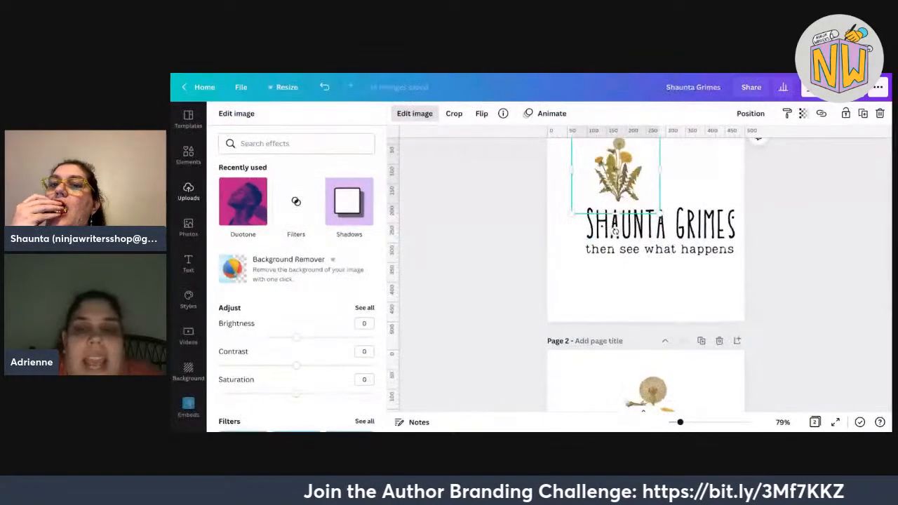
Run Background Remover on the uploaded dandelion to strip its grey backdrop.
scroll(412, 245, "up", 1)
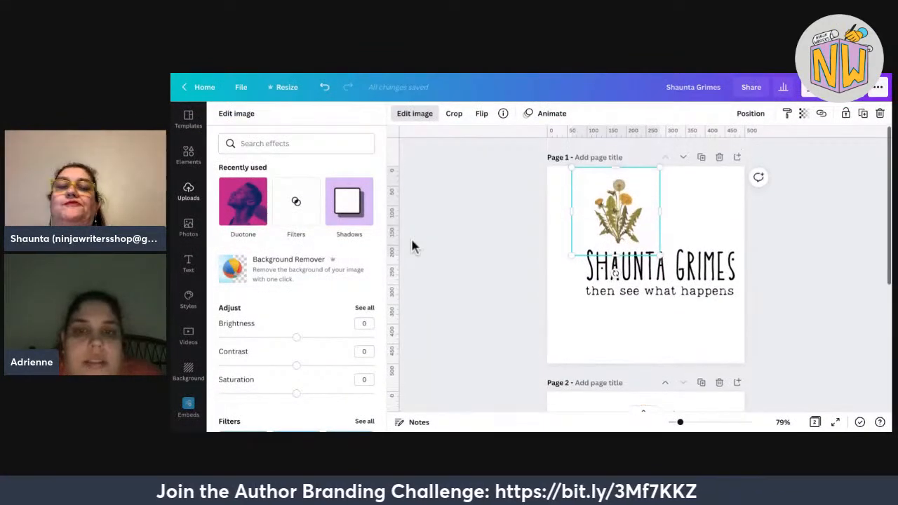
left_click(297, 269)
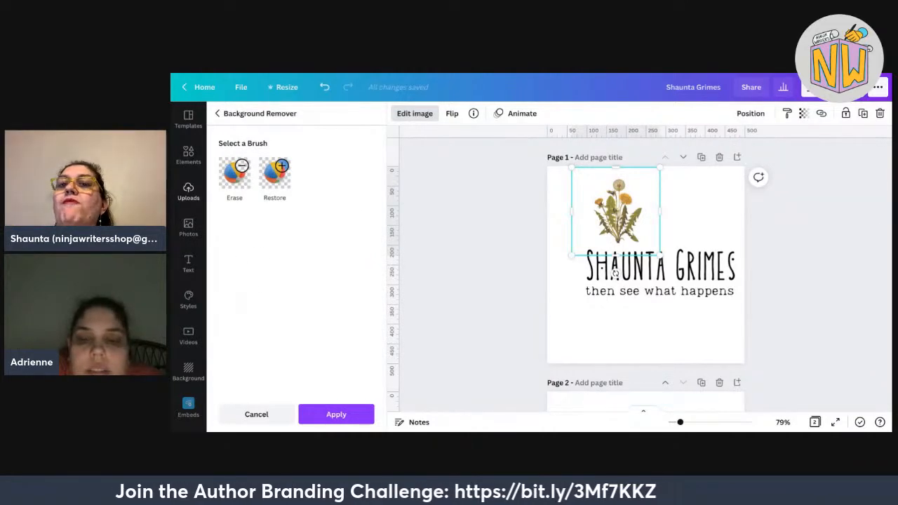
scroll(616, 273, "up", 5, "ctrl")
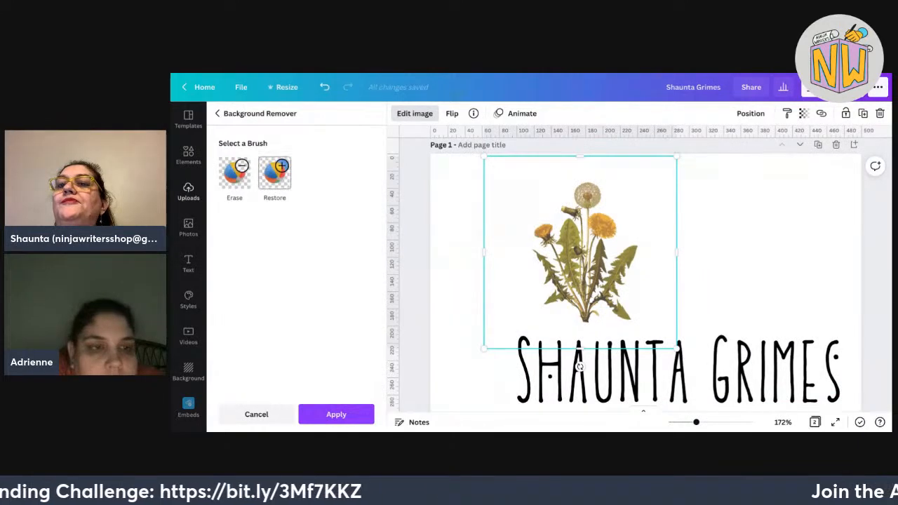
Erase leftover areas along the dandelion's lower- and upper-left leaves, then apply the touch-up.
left_click(235, 172)
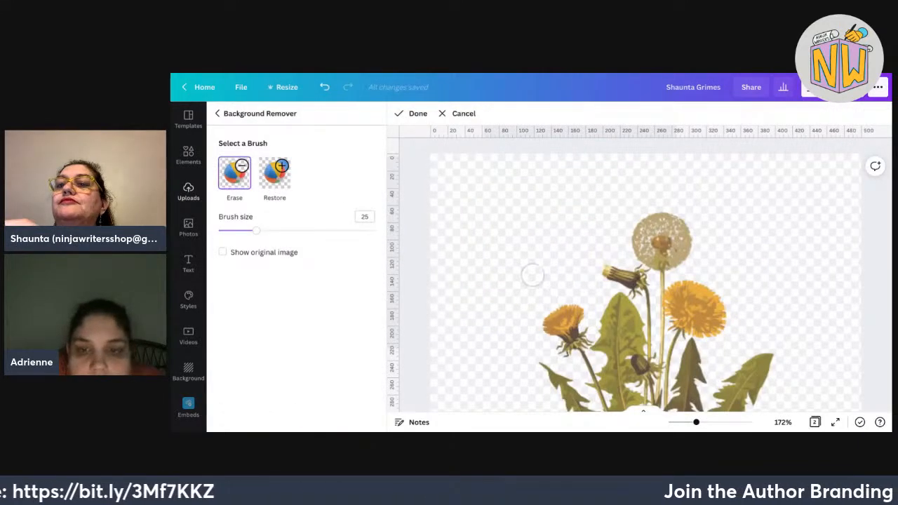
scroll(533, 275, "down", 5)
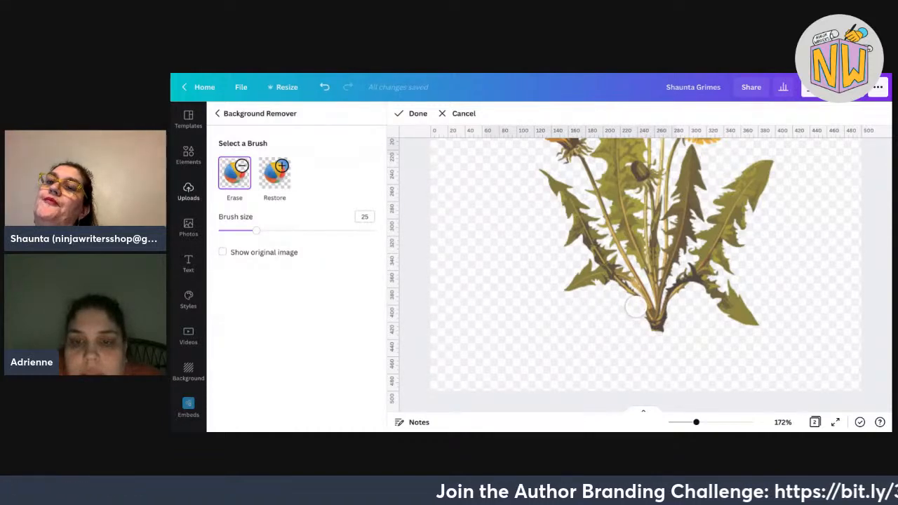
mouse_move(632, 299)
left_mouse_down()
mouse_move(590, 259)
mouse_move(606, 280)
mouse_move(579, 266)
mouse_move(573, 297)
left_mouse_up()
mouse_move(552, 189)
left_mouse_down()
mouse_move(545, 177)
mouse_move(585, 215)
mouse_move(583, 242)
mouse_move(598, 239)
left_mouse_up()
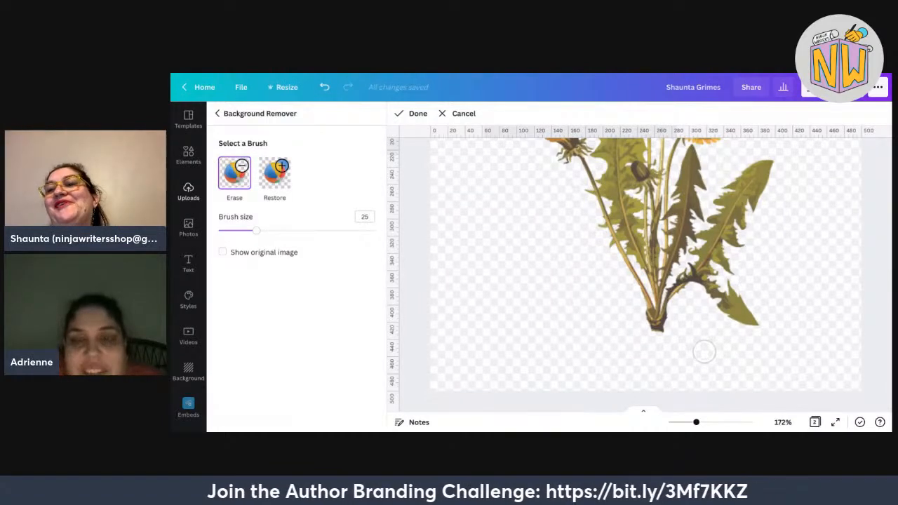
left_click(413, 113)
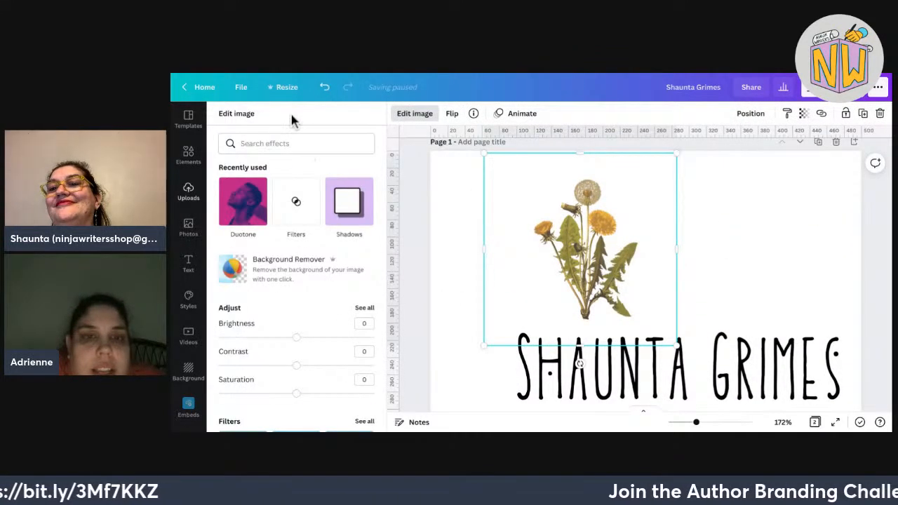
Flip the dandelion, shift it right and down, and tilt it slightly counterclockwise above the name.
left_click(336, 414)
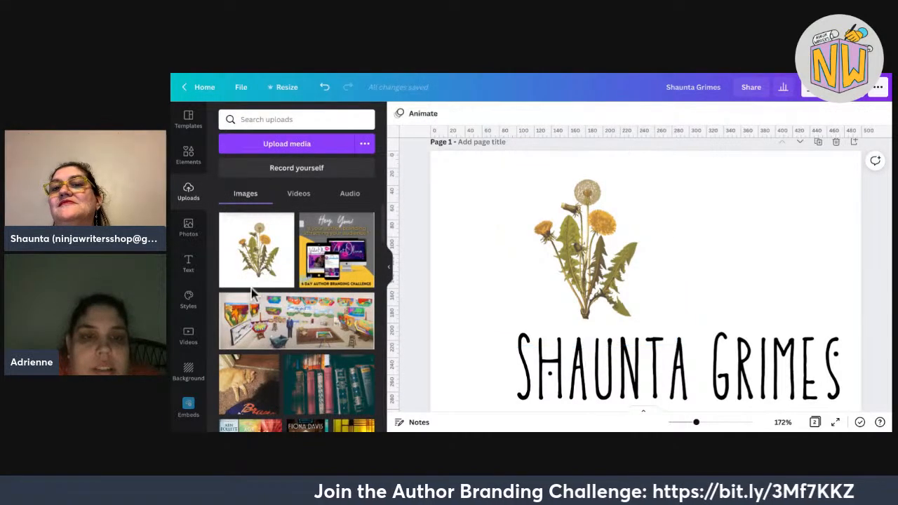
left_click(525, 302)
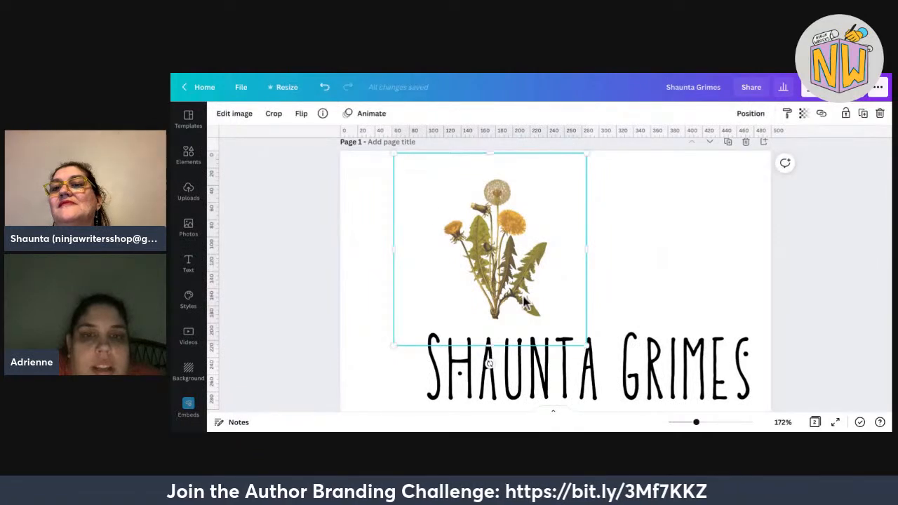
left_click(302, 114)
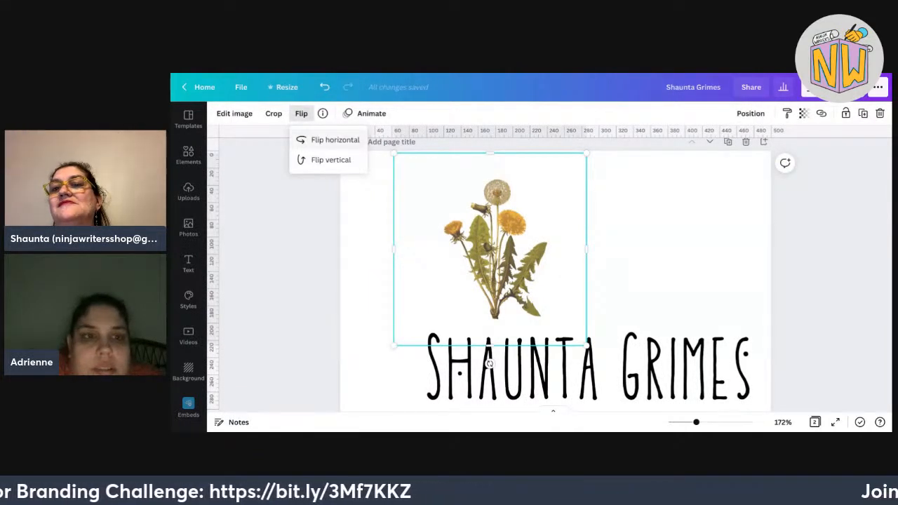
left_click_drag(423, 154, 485, 169)
left_click_drag(602, 253, 656, 263)
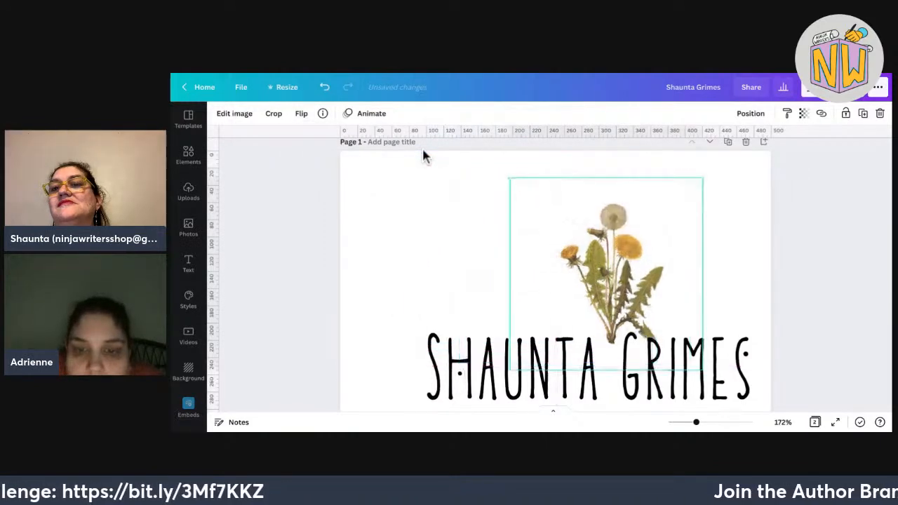
left_click_drag(606, 389, 617, 388)
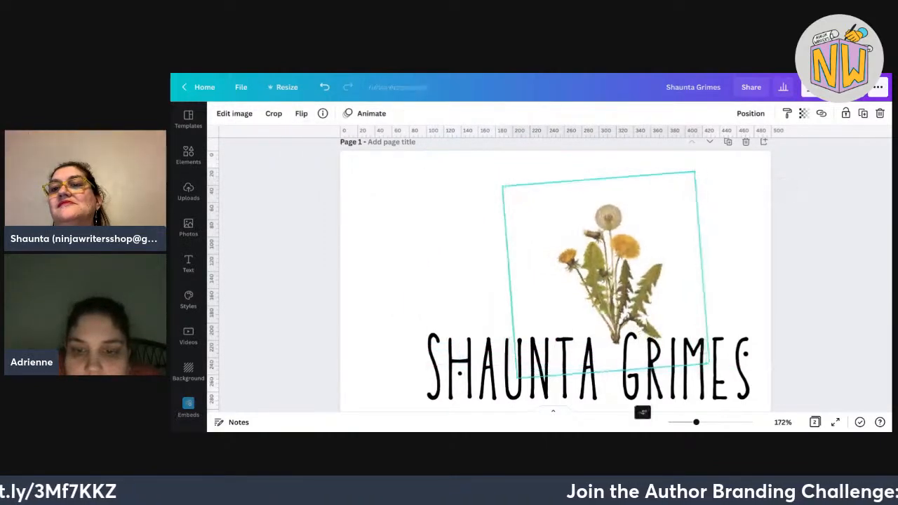
left_click_drag(706, 338, 670, 319)
left_click(234, 113)
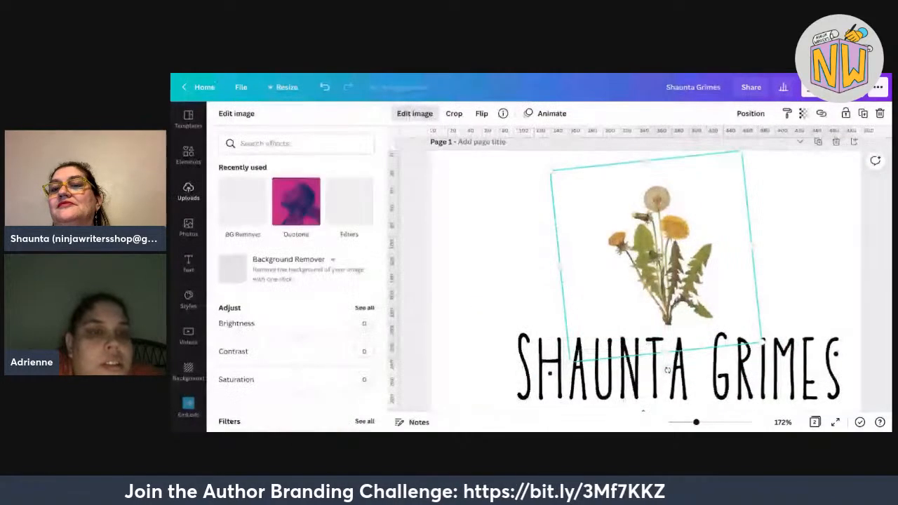
Rerun background removal and erase the dark leaf areas right of the dandelion's stem base.
left_click(223, 202)
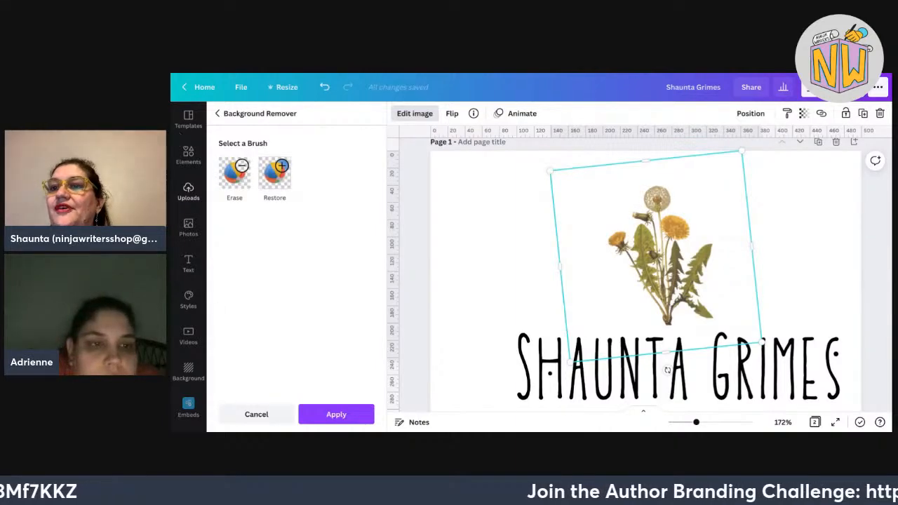
left_click(235, 172)
scroll(515, 232, "down", 3)
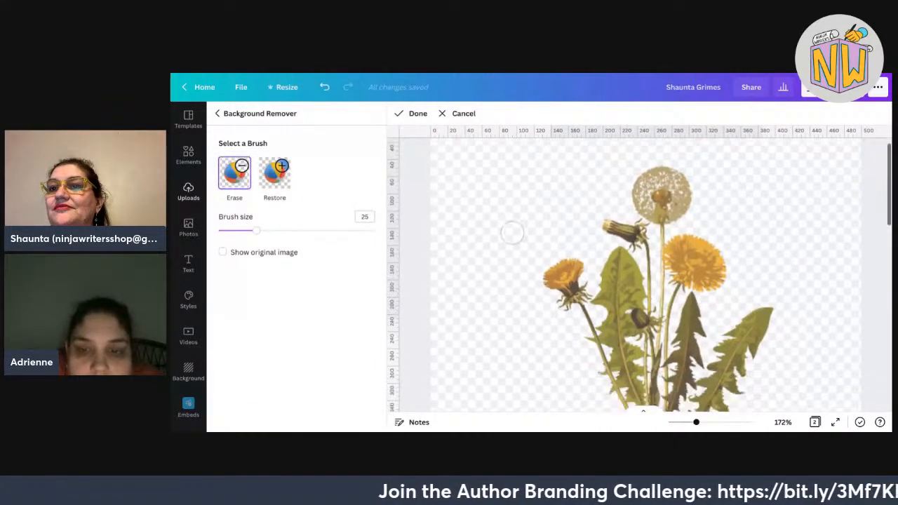
mouse_move(739, 354)
left_mouse_down()
mouse_move(725, 356)
mouse_move(752, 363)
mouse_move(754, 373)
left_mouse_up()
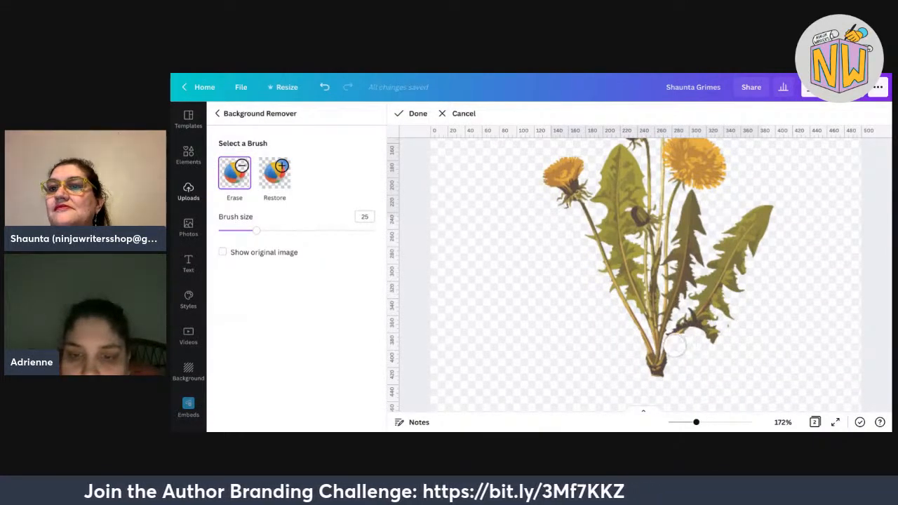
mouse_move(675, 335)
left_mouse_down()
mouse_move(717, 291)
mouse_move(700, 357)
mouse_move(781, 201)
left_mouse_up()
mouse_move(716, 338)
left_mouse_down()
mouse_move(730, 263)
mouse_move(757, 216)
mouse_move(783, 211)
mouse_move(740, 234)
left_mouse_up()
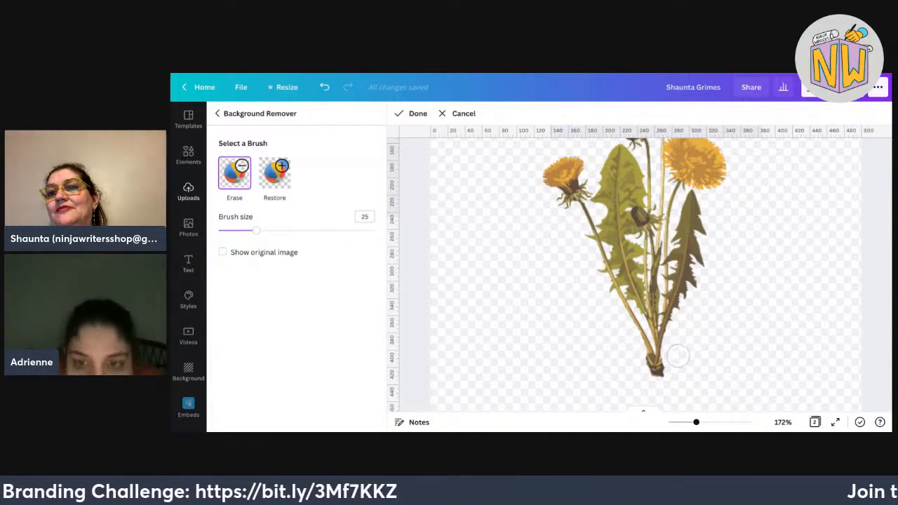
scroll(671, 355, "up", 1)
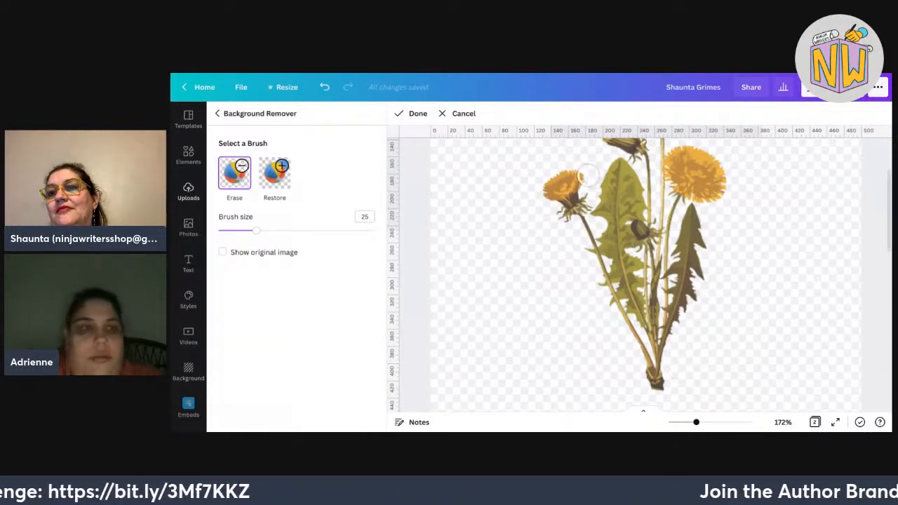
left_click(413, 113)
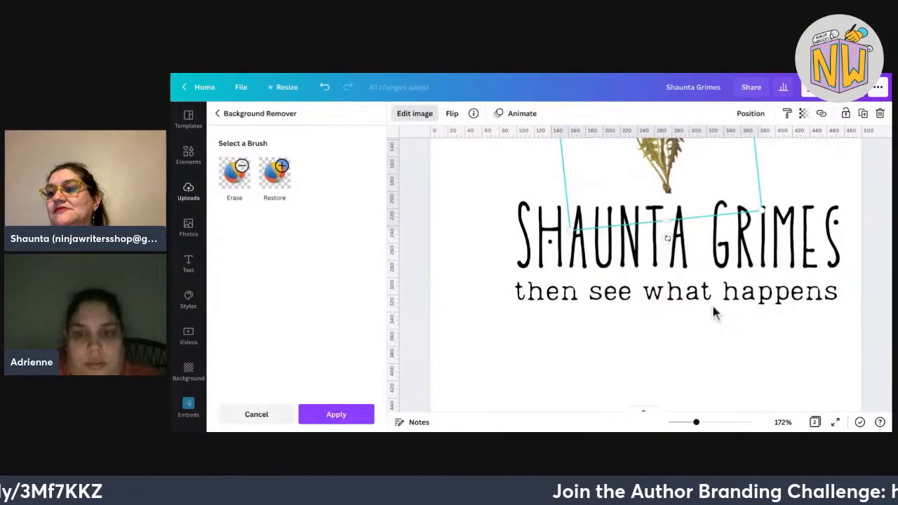
Rotate the dandelion level again and raise it to sit centred above SHAUNTA GRIMES.
left_click(336, 414)
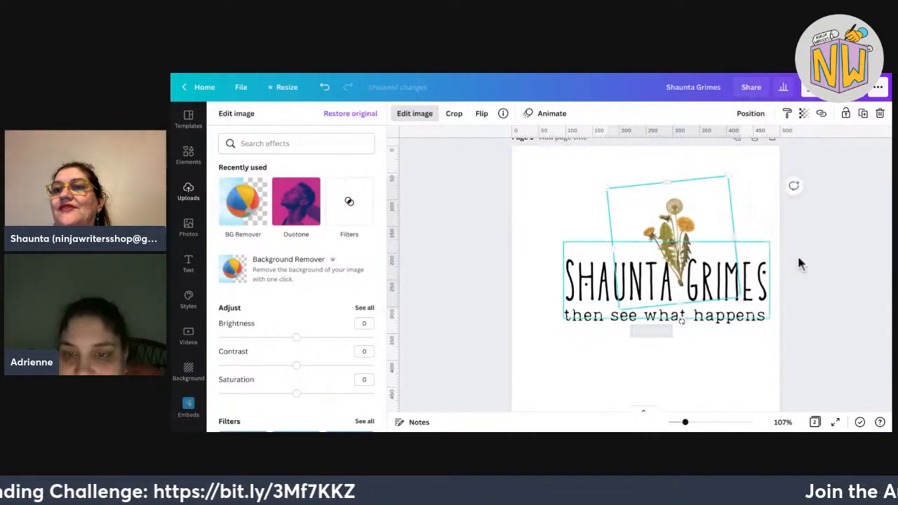
left_click_drag(681, 321, 698, 341)
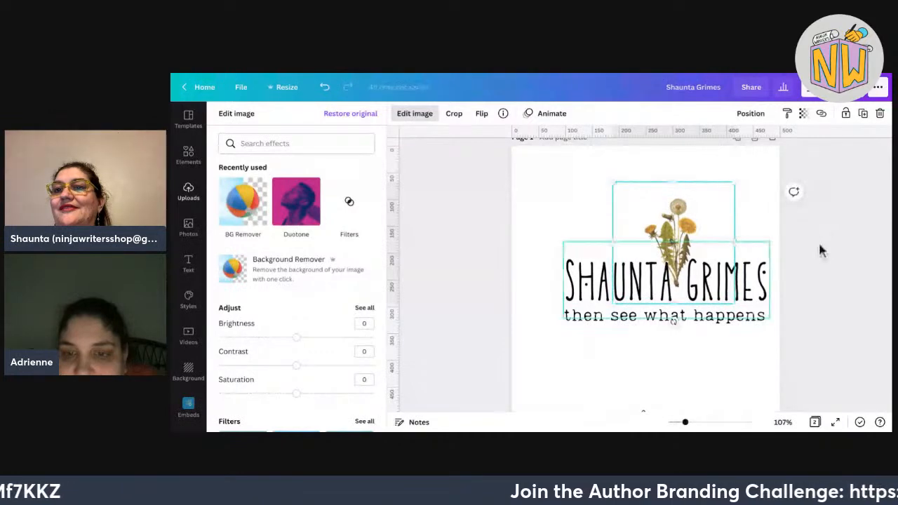
left_click(702, 281)
left_click(781, 176)
mouse_move(596, 200)
left_mouse_down()
mouse_move(607, 200)
mouse_move(599, 203)
left_mouse_up()
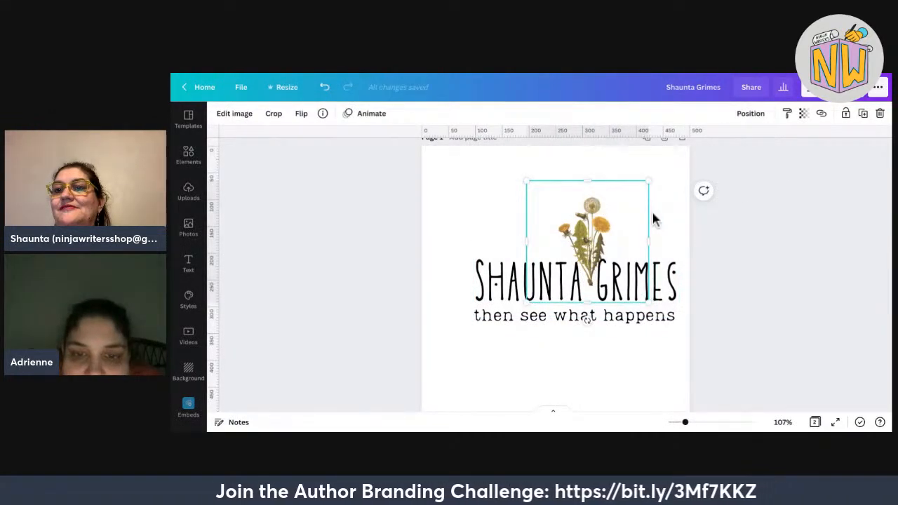
left_click_drag(653, 213, 651, 192)
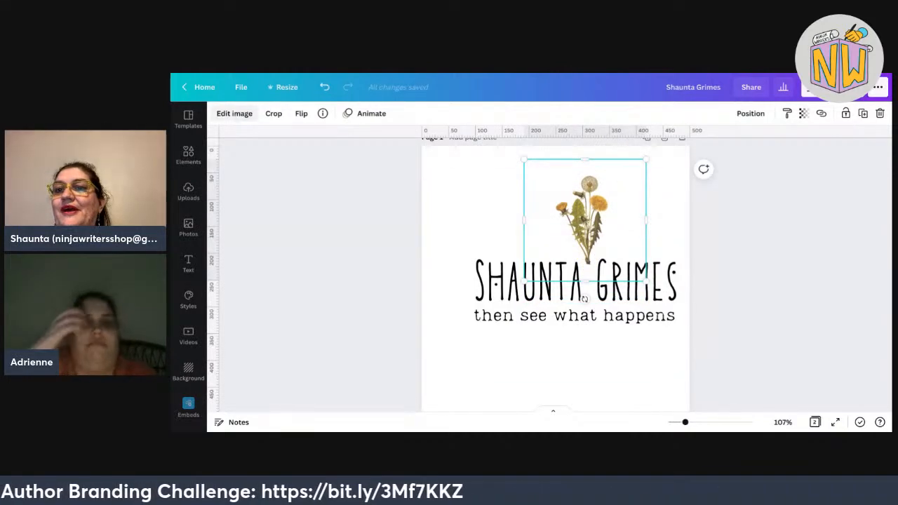
left_click(234, 113)
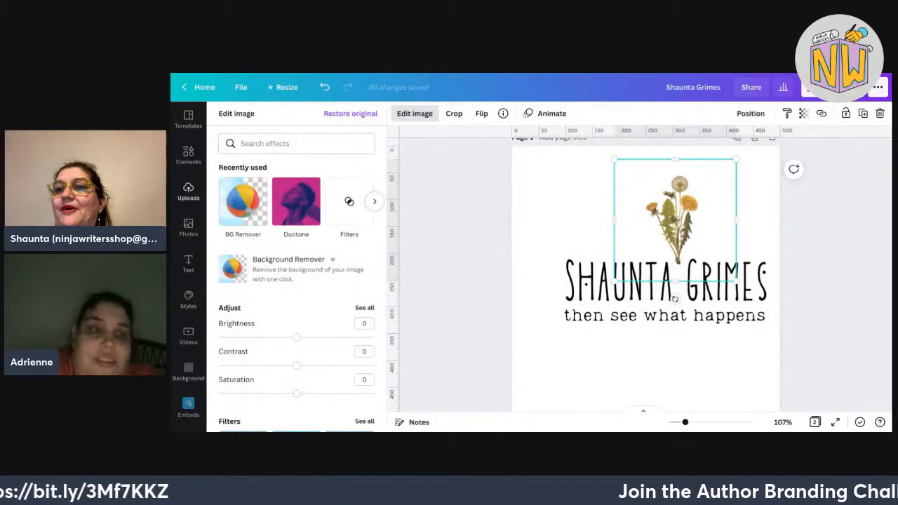
left_click(243, 201)
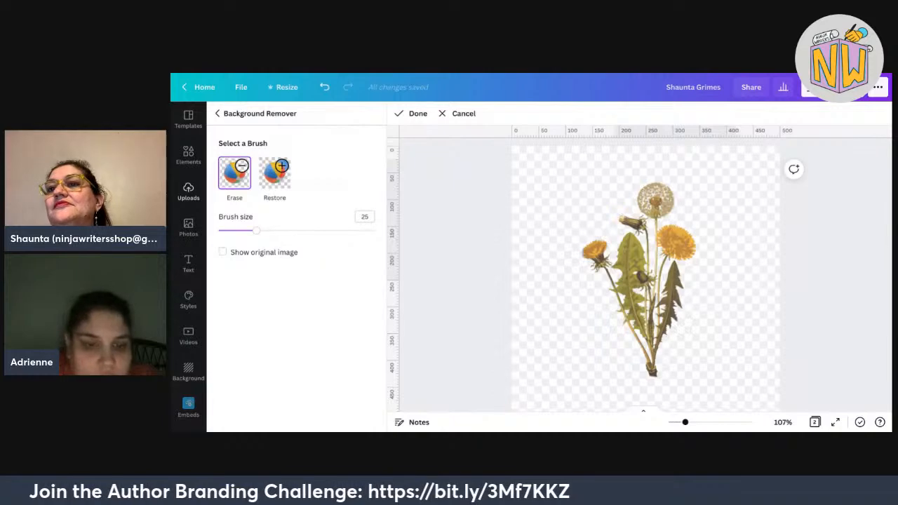
left_click_drag(686, 422, 692, 422)
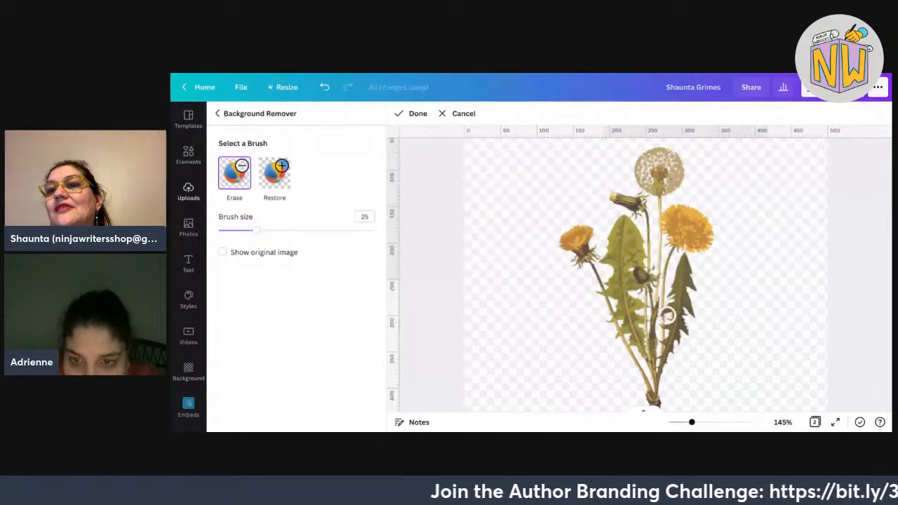
scroll(671, 295, "down", 3)
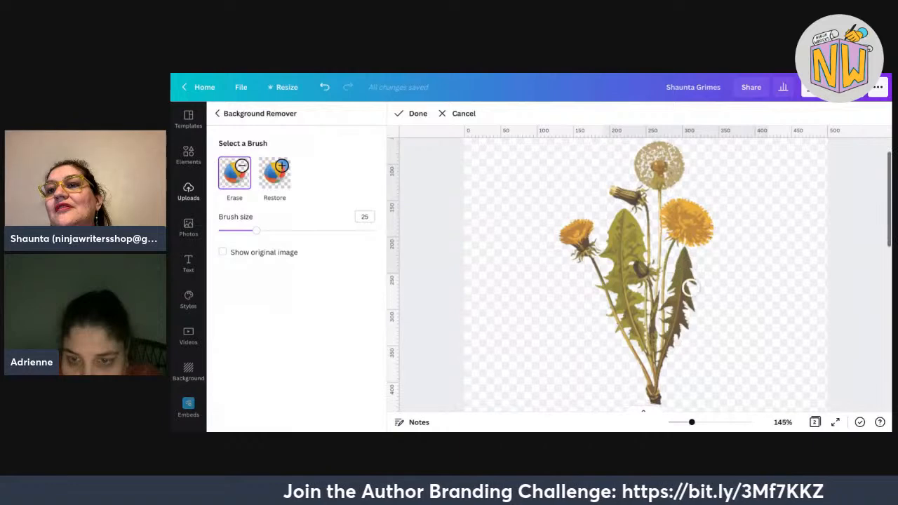
scroll(671, 272, "up", 3)
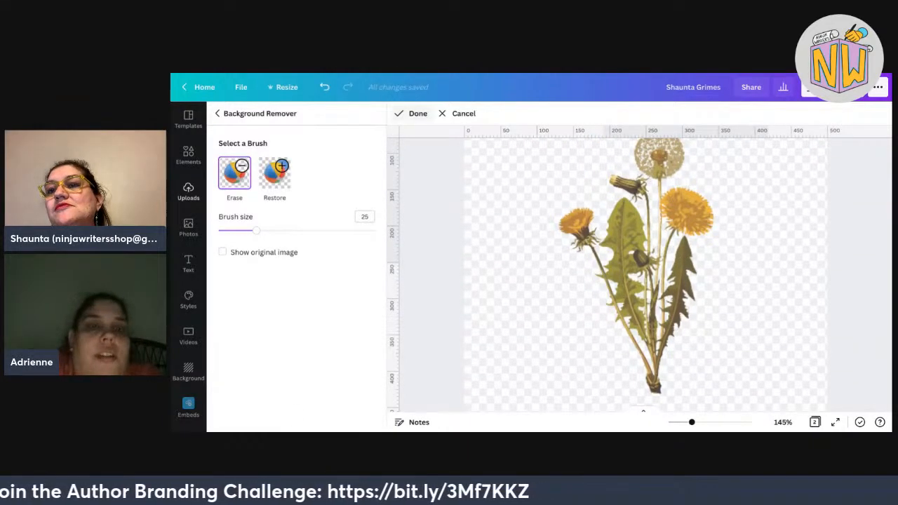
left_click(412, 113)
left_click(336, 414)
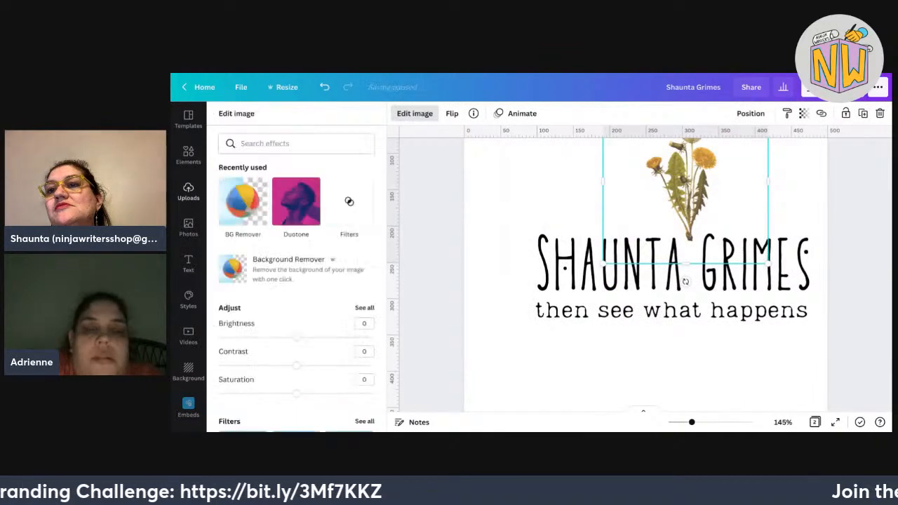
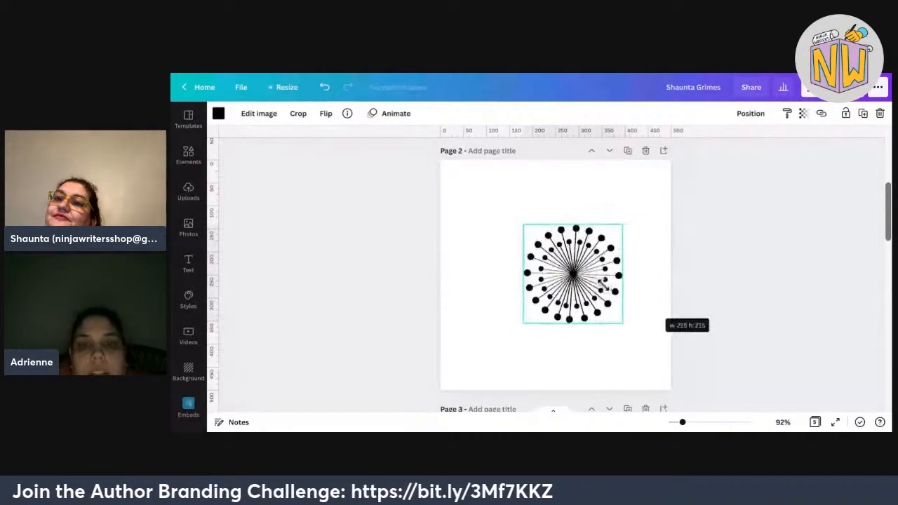
Resize the black starburst smaller, centre it on Page 2 and deselect it.
left_click_drag(573, 273, 555, 275)
key("Escape")
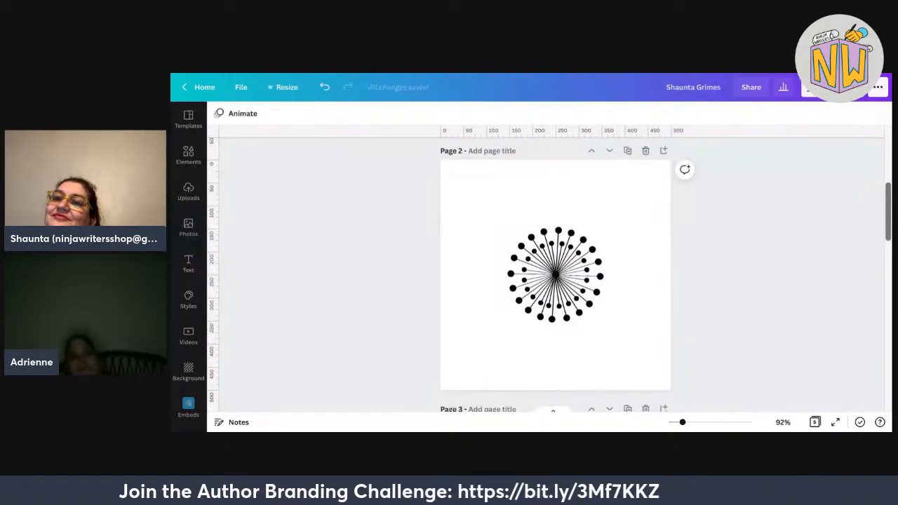
scroll(554, 281, "up", 1)
scroll(554, 281, "up", 5)
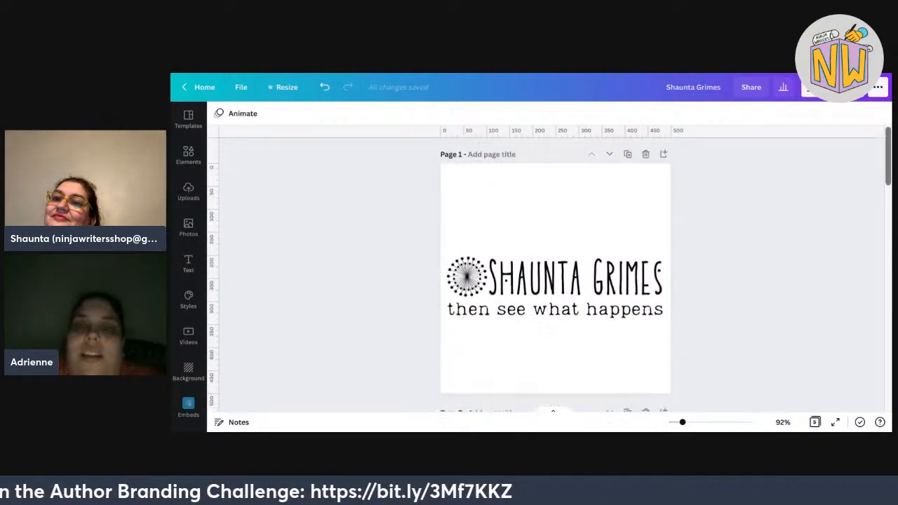
Download all pages as transparent PNGs, then switch to the Contemporary Romance Branding Board.
left_click(828, 88)
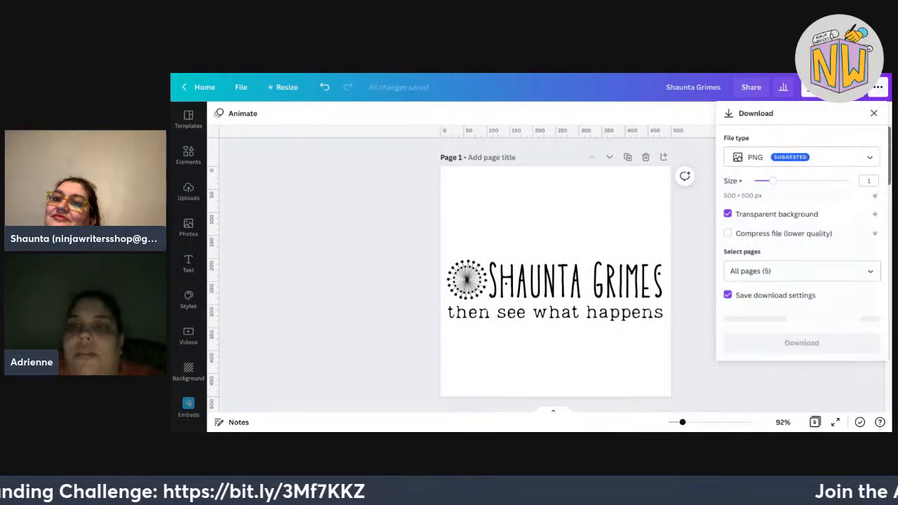
left_click(748, 339)
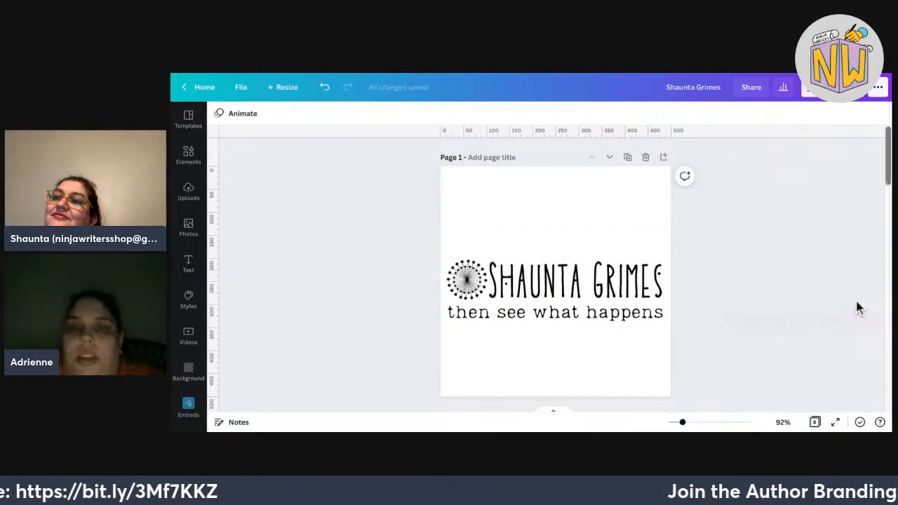
scroll(857, 308, "down", 10)
scroll(857, 308, "down", 4)
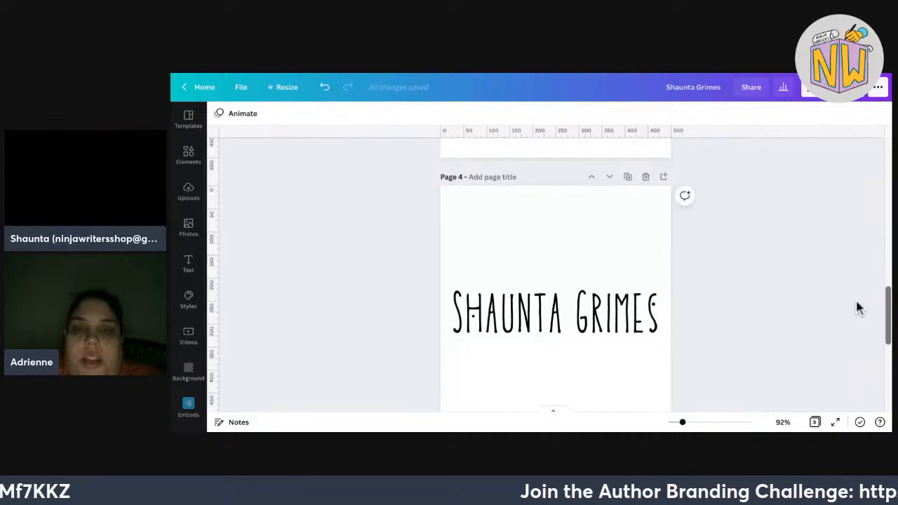
scroll(858, 307, "down", 3)
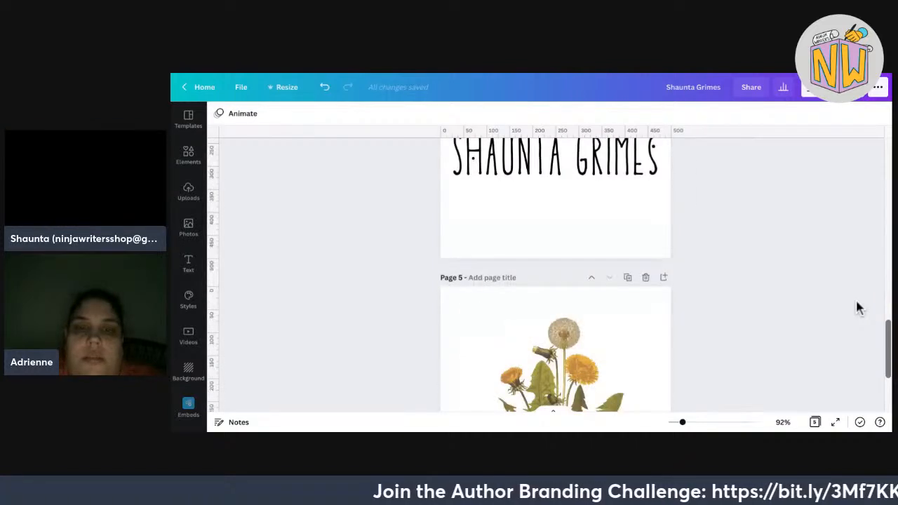
scroll(858, 307, "up", 5)
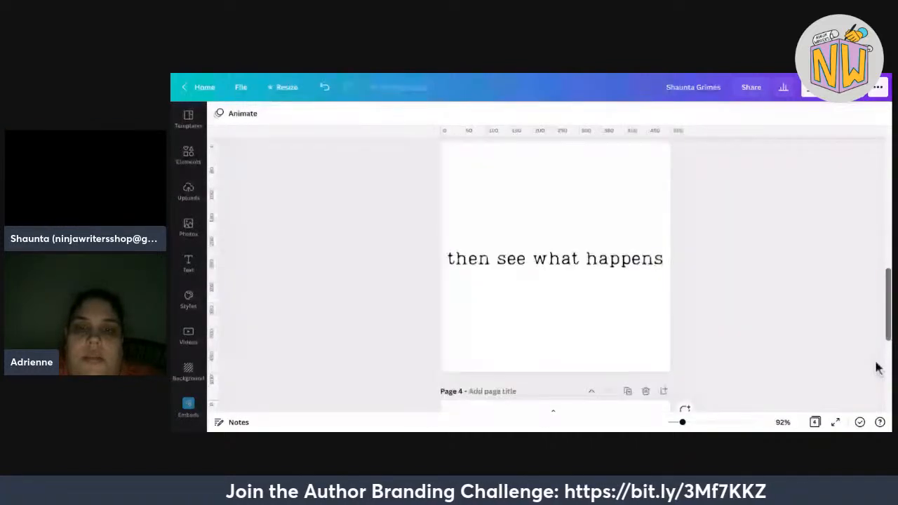
scroll(878, 368, "up", 5)
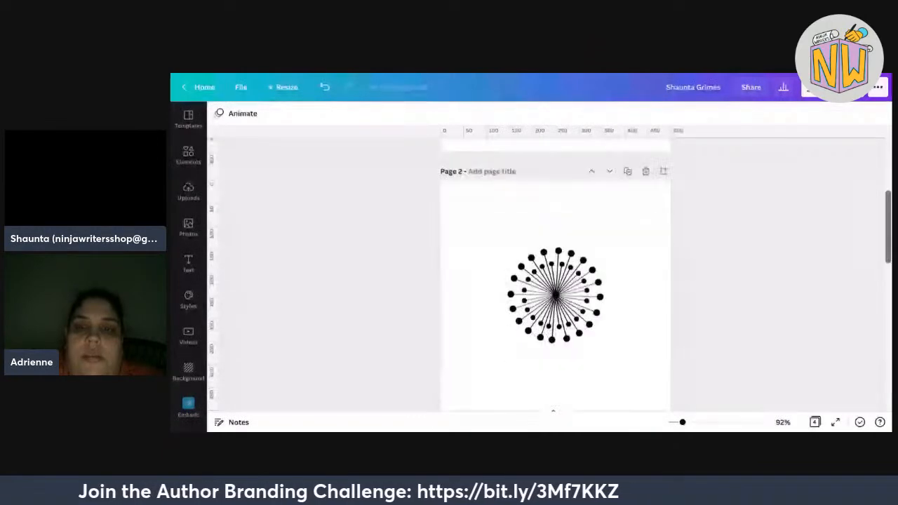
scroll(554, 273, "up", 5)
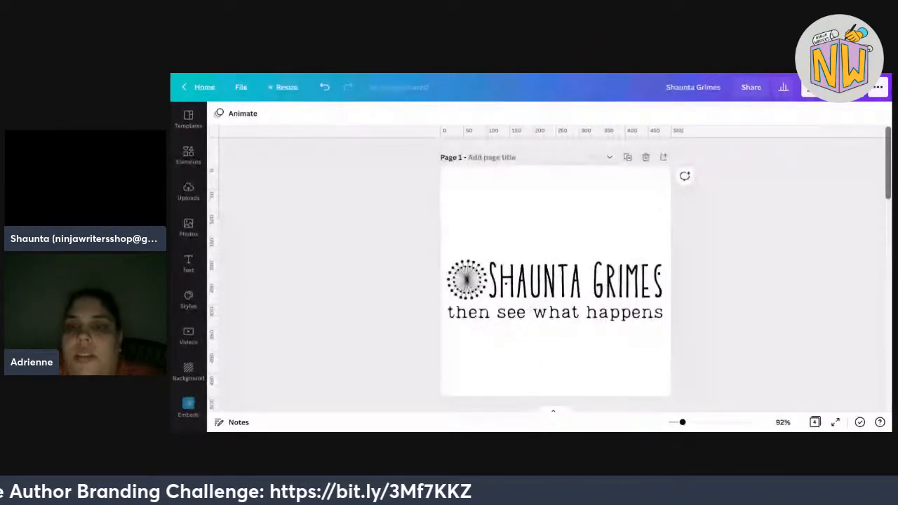
left_click(834, 87)
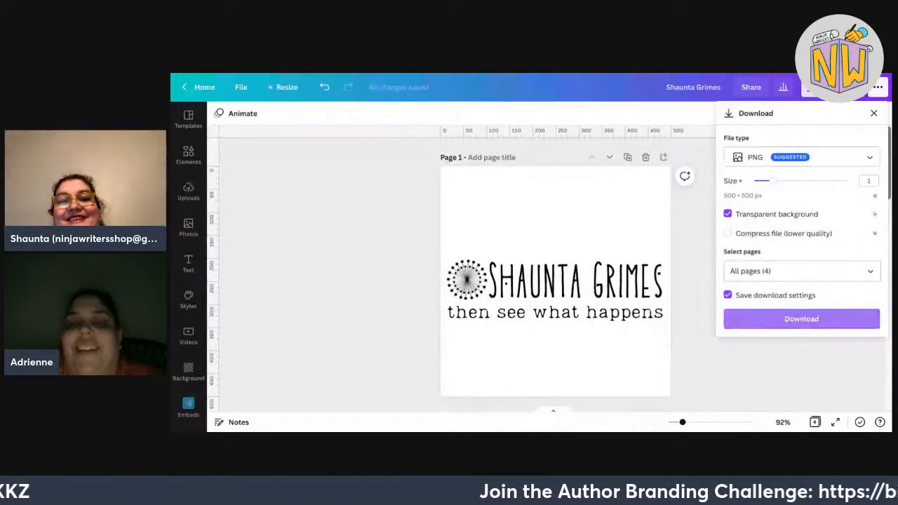
left_click(802, 319)
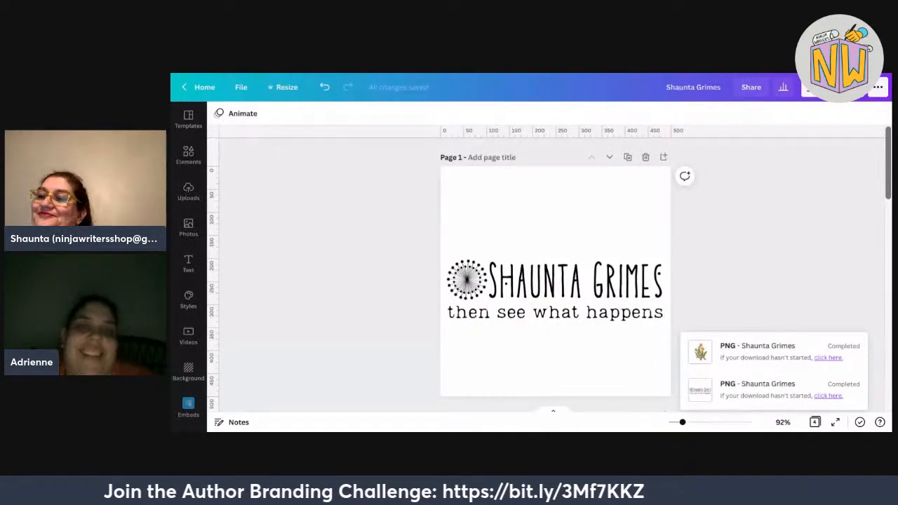
key("ctrl+Tab")
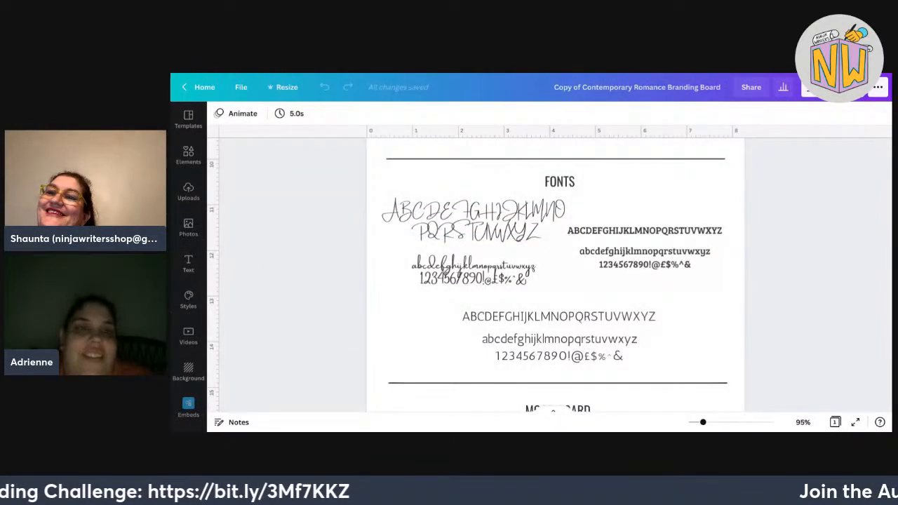
Switch to the Ninja Writers Brand Board design and show the Uploads panel.
scroll(555, 281, "up", 3)
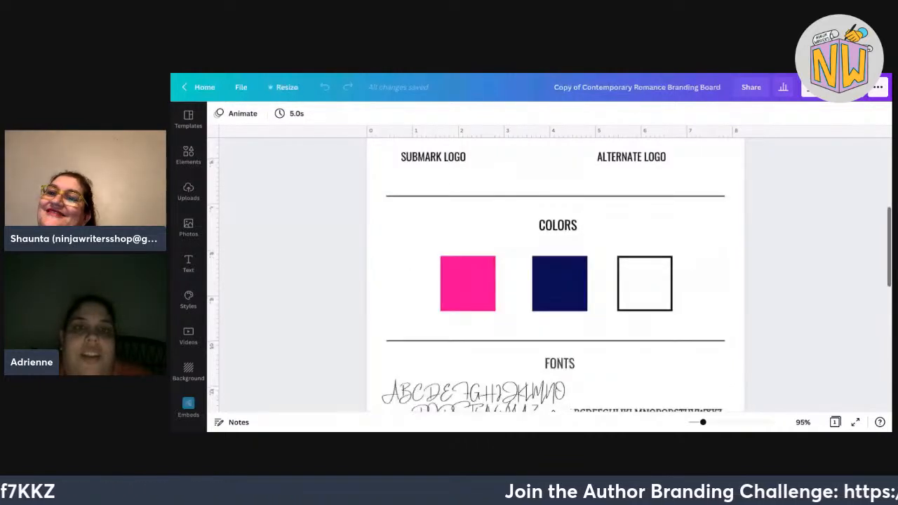
key("ctrl+Tab")
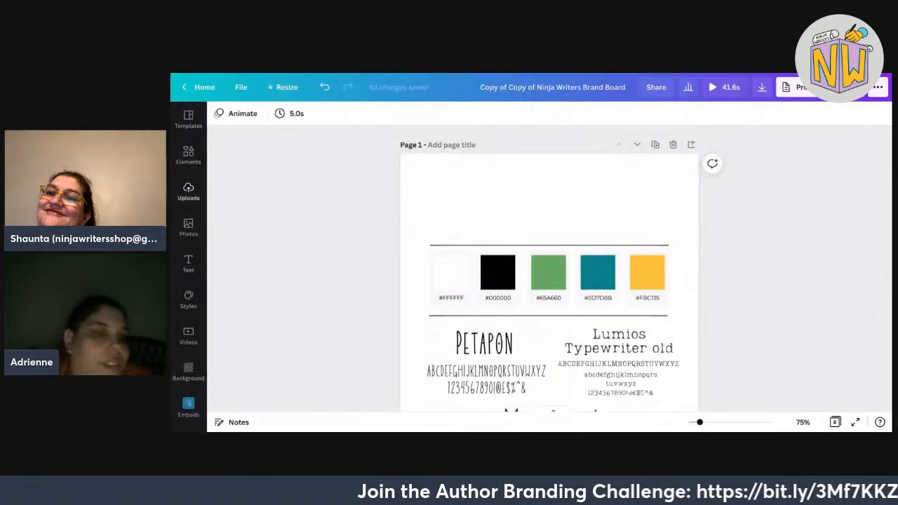
left_click(188, 191)
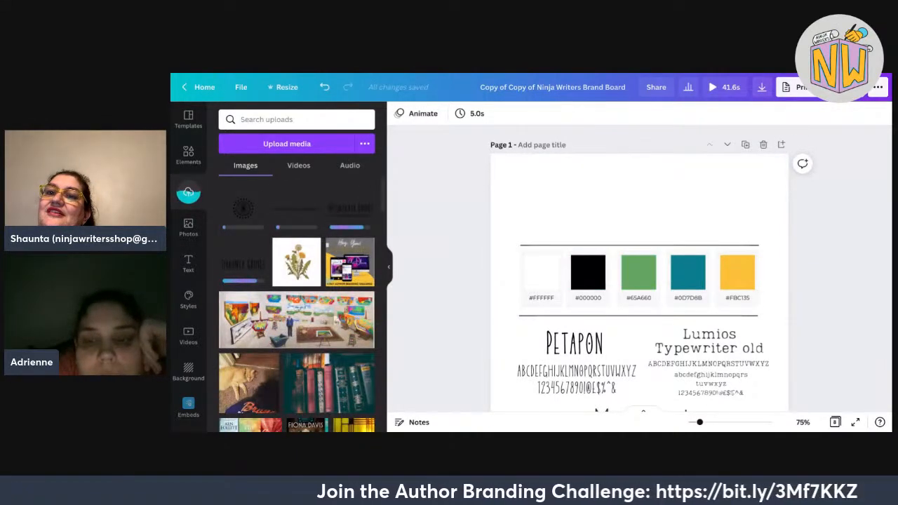
Zoom out and move the palette, fonts and mood images down the page.
left_click_drag(699, 421, 696, 422)
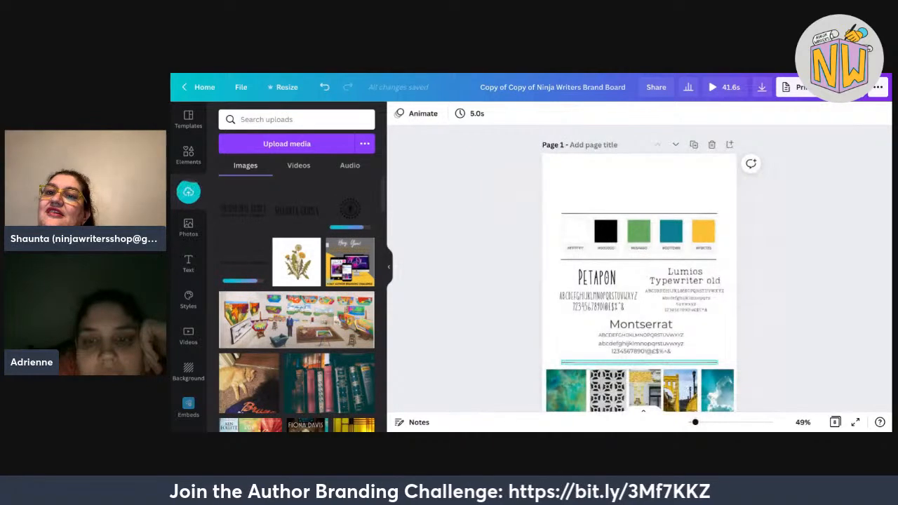
scroll(639, 281, "down", 2)
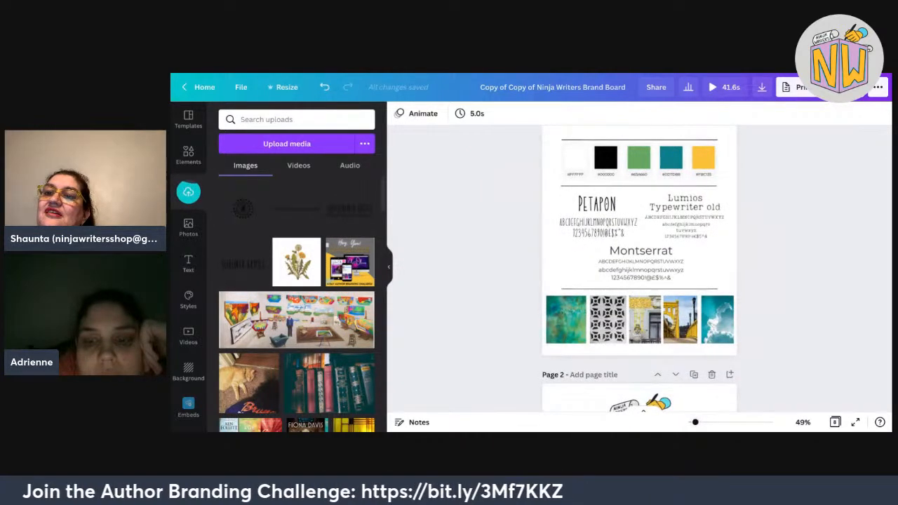
left_click_drag(696, 421, 694, 422)
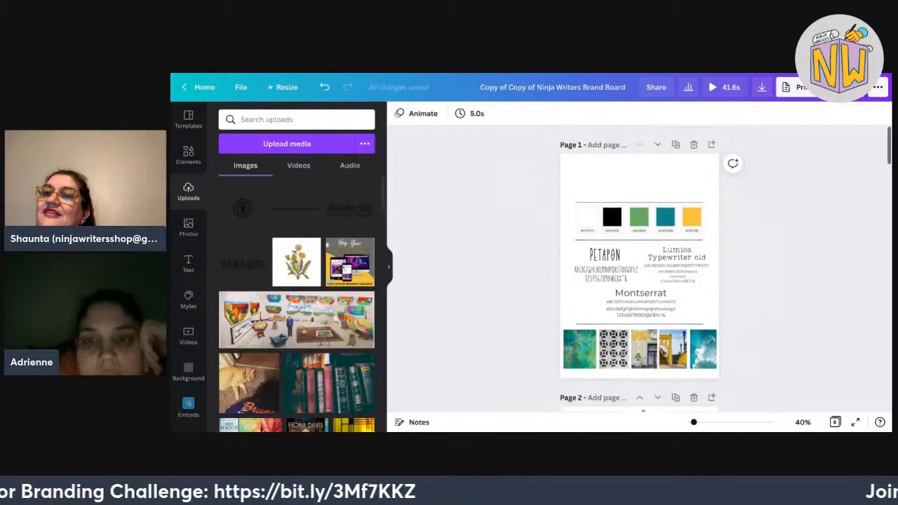
left_click_drag(509, 181, 779, 379)
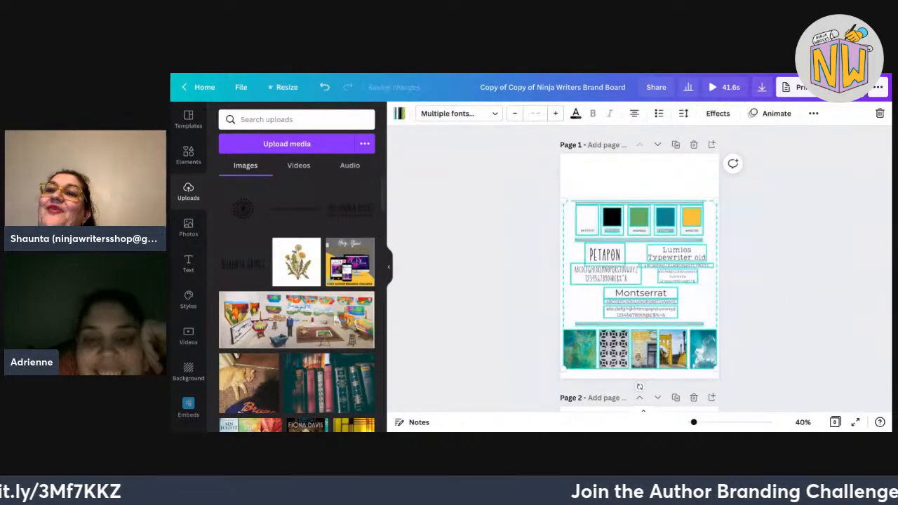
key("Down")
key("Down")
key("Down")
key("Down")
key("Down")
key("Down")
key("Down")
key("Down")
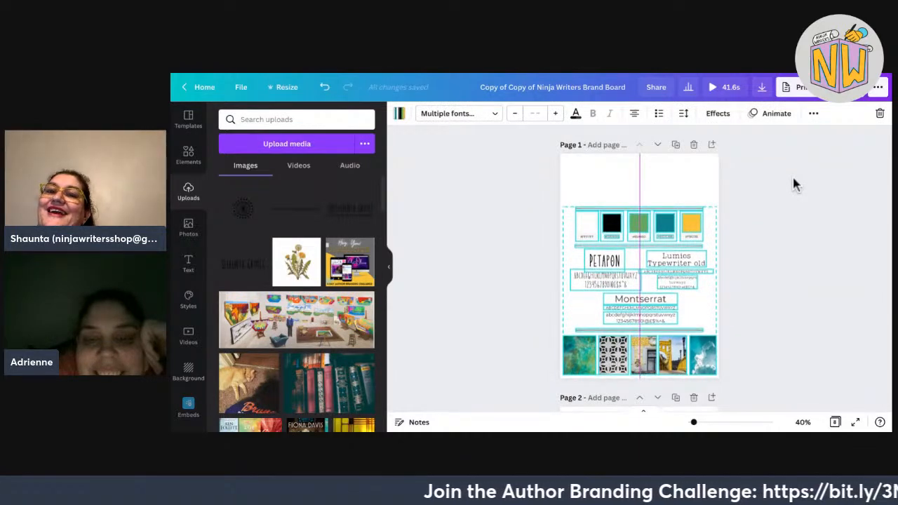
key("Down")
key("Down")
key("Down")
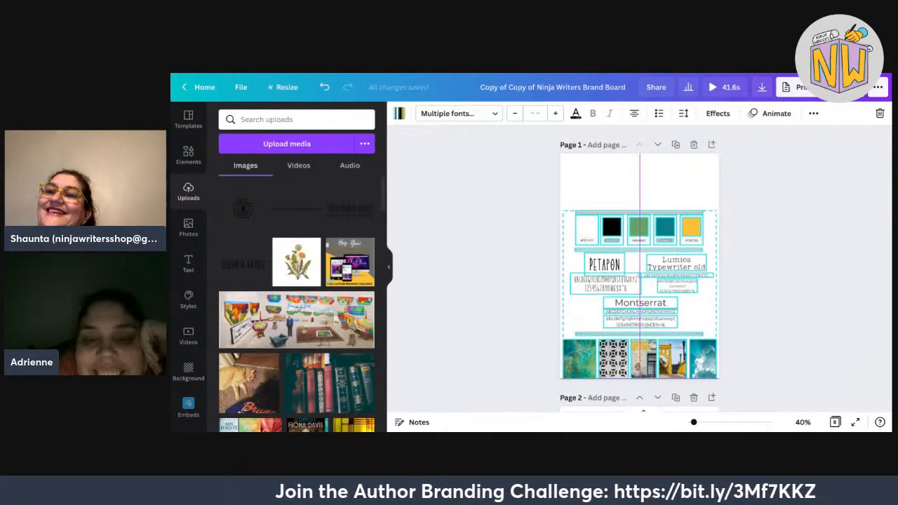
key("Escape")
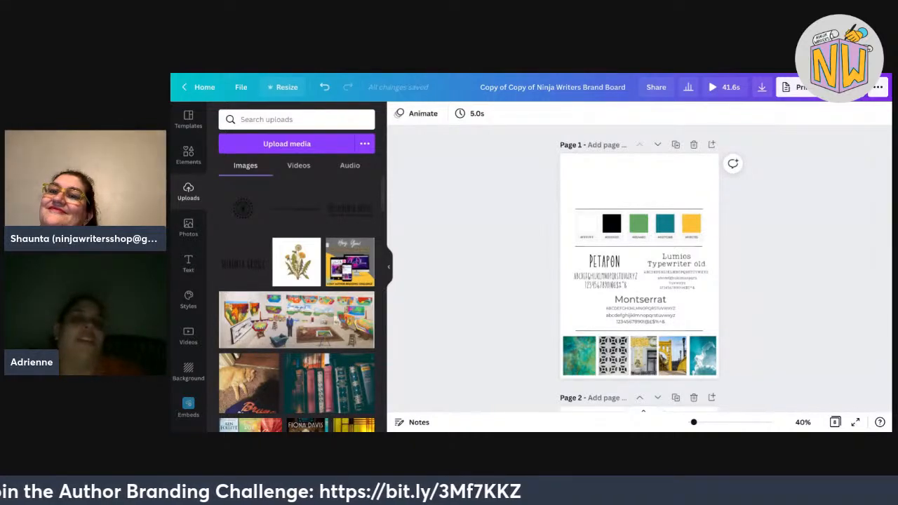
Change the page size to 21 × 35 cm.
left_click(283, 87)
left_click(360, 172)
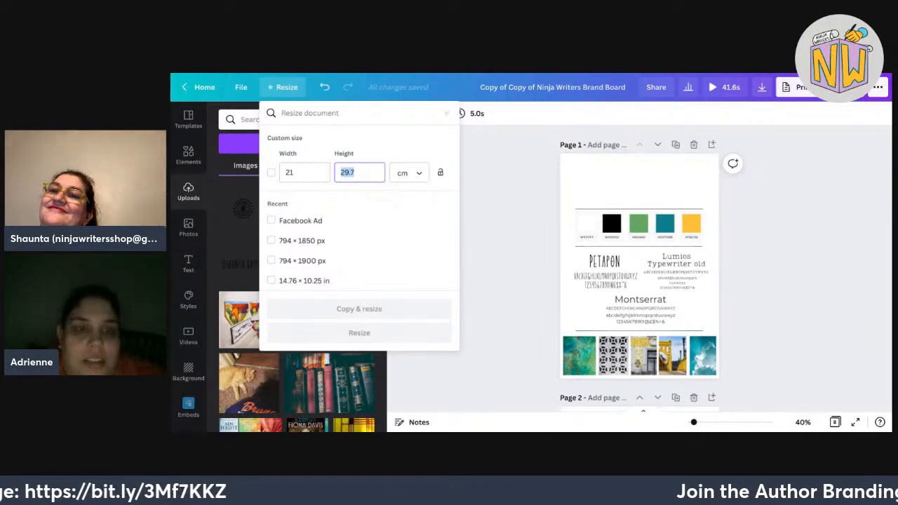
type("35")
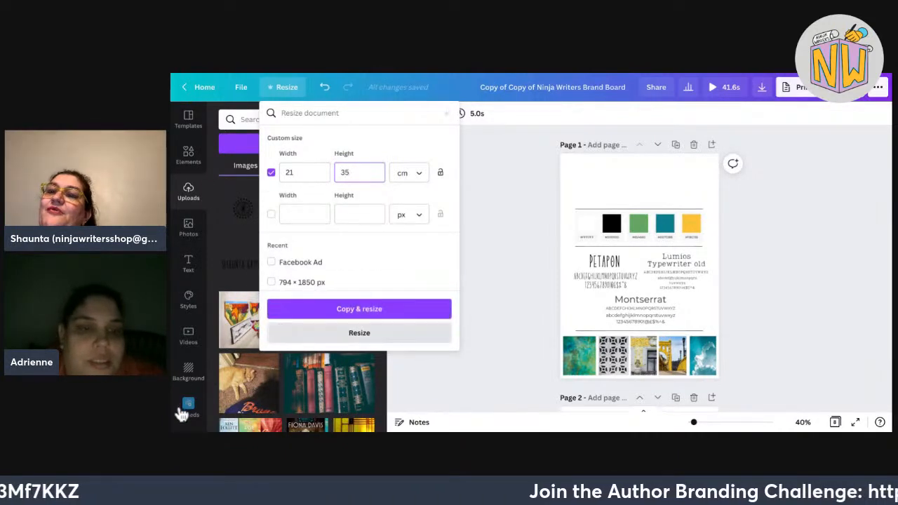
left_click(360, 332)
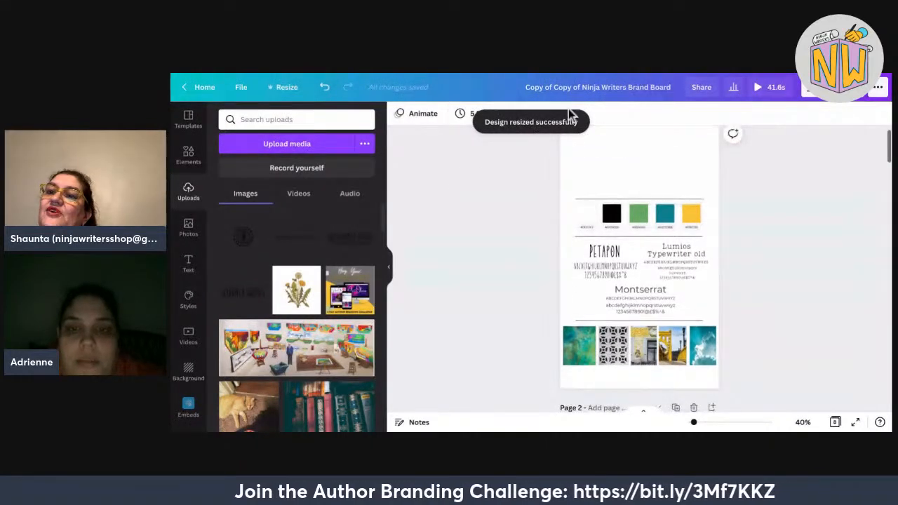
Move all palette, font and image content further down, leaving space at the top.
left_click_drag(698, 179, 550, 401)
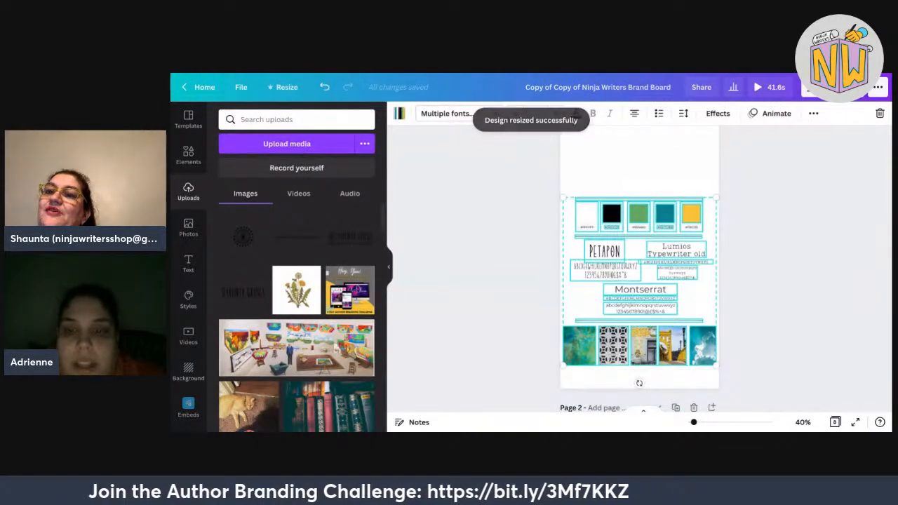
left_click_drag(639, 281, 639, 296)
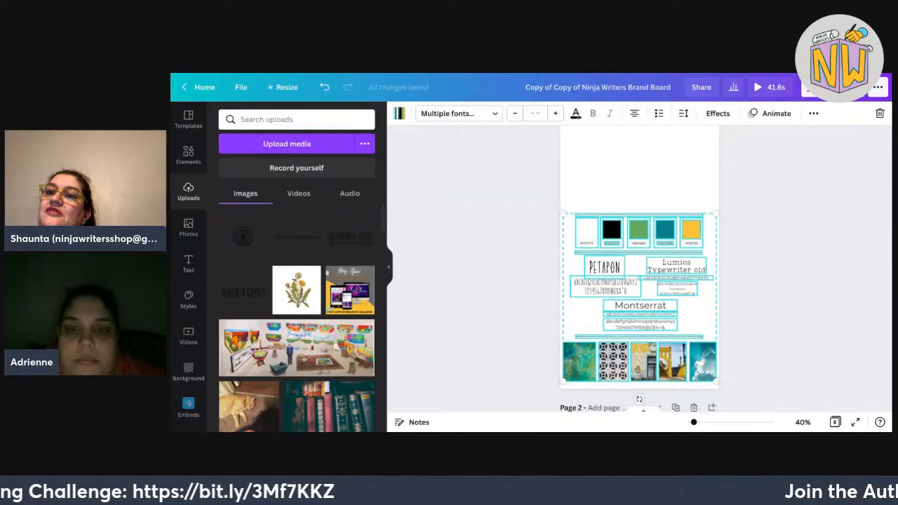
key("Escape")
scroll(639, 269, "up", 1)
scroll(640, 269, "down", 1)
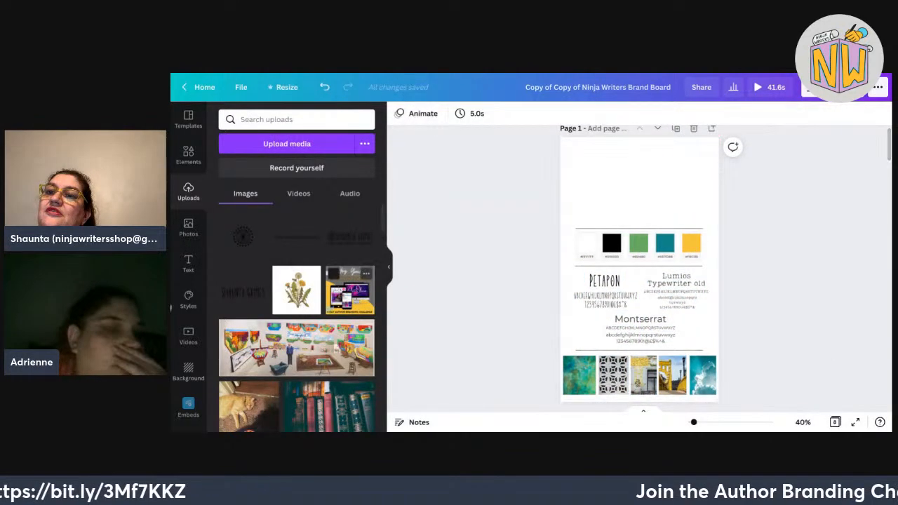
Centre the Shaunta Grimes logo at the top and add a smaller SHAUNTA GRIMES wordmark.
left_click(323, 236)
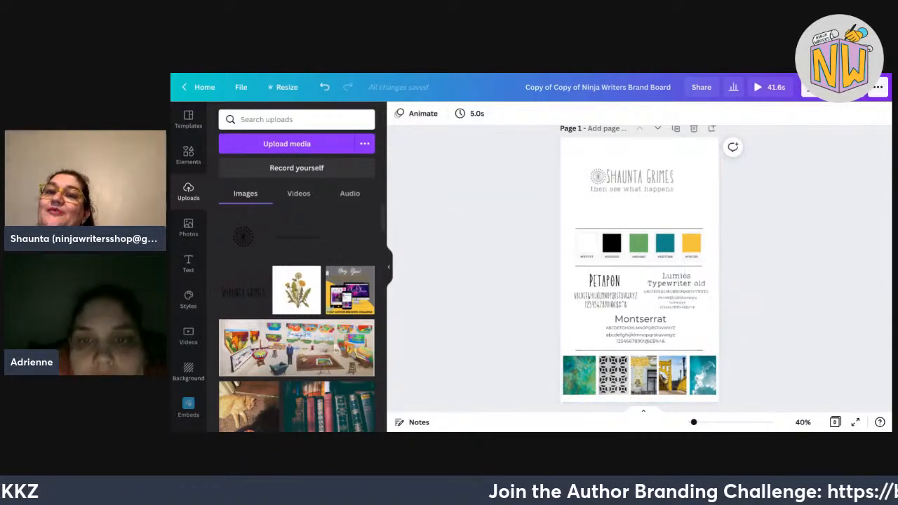
left_click_drag(628, 172, 641, 153)
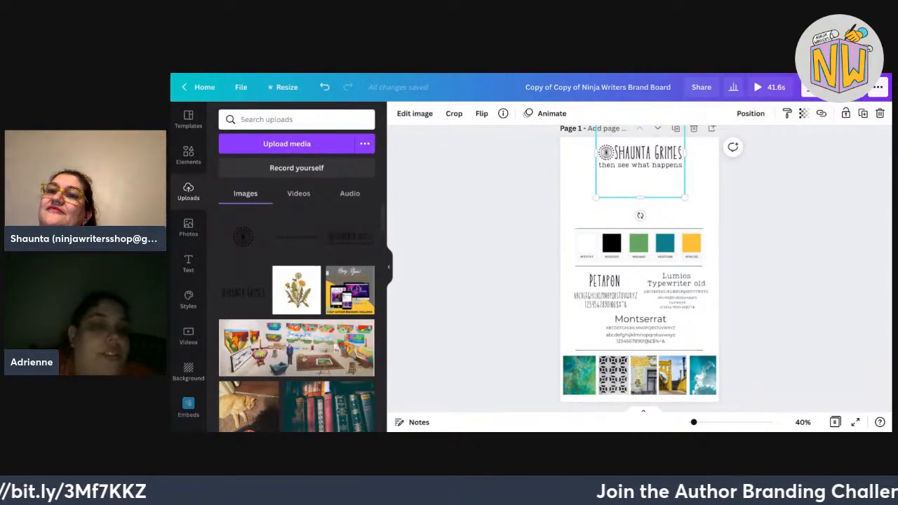
left_click(319, 226)
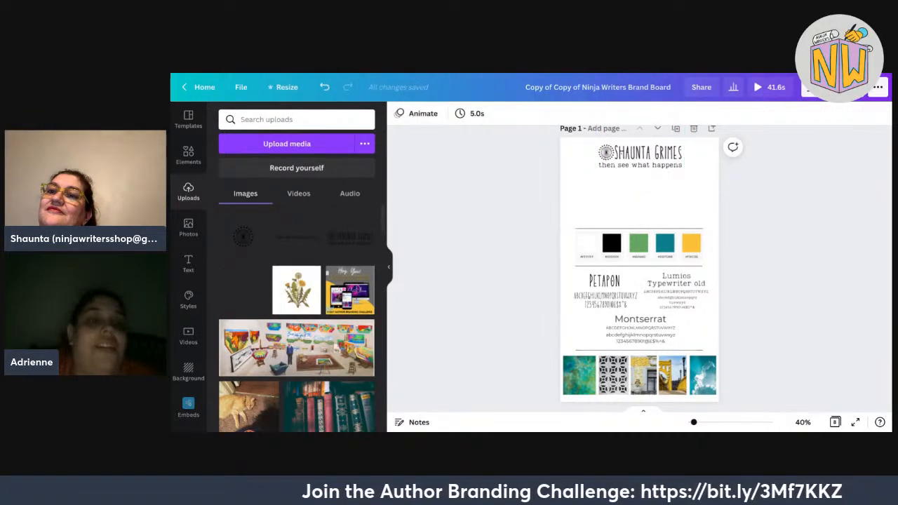
left_click_drag(244, 290, 614, 191)
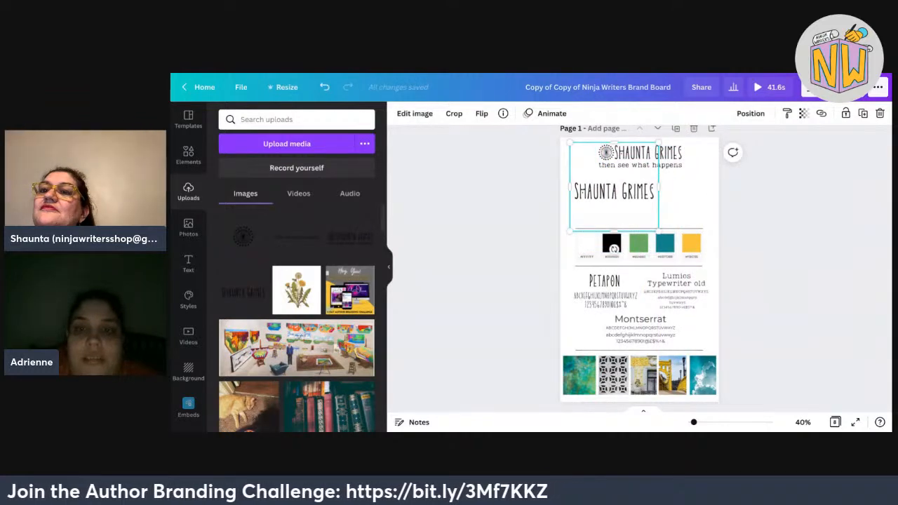
left_click_drag(659, 144, 630, 171)
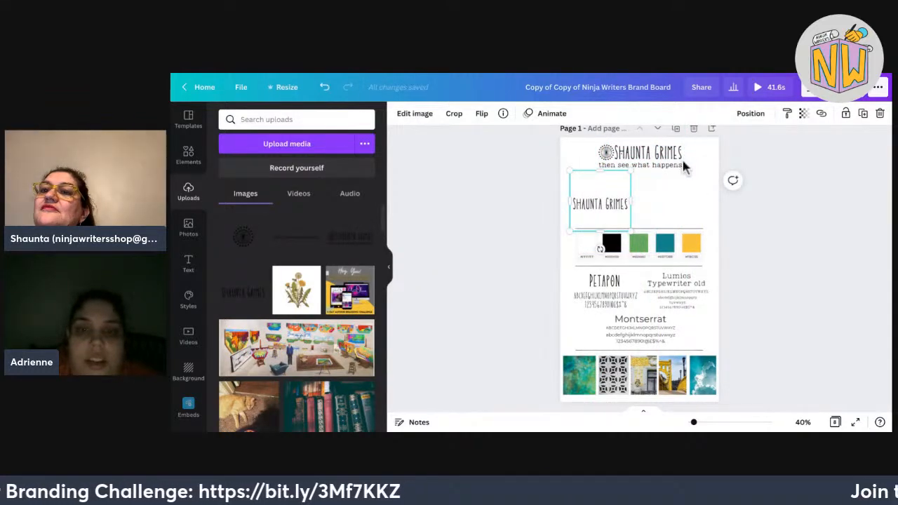
left_click_drag(600, 202, 601, 185)
Add the 'then see what happens' tagline, shrink it and align it with the wordmark.
left_click_drag(297, 237, 686, 187)
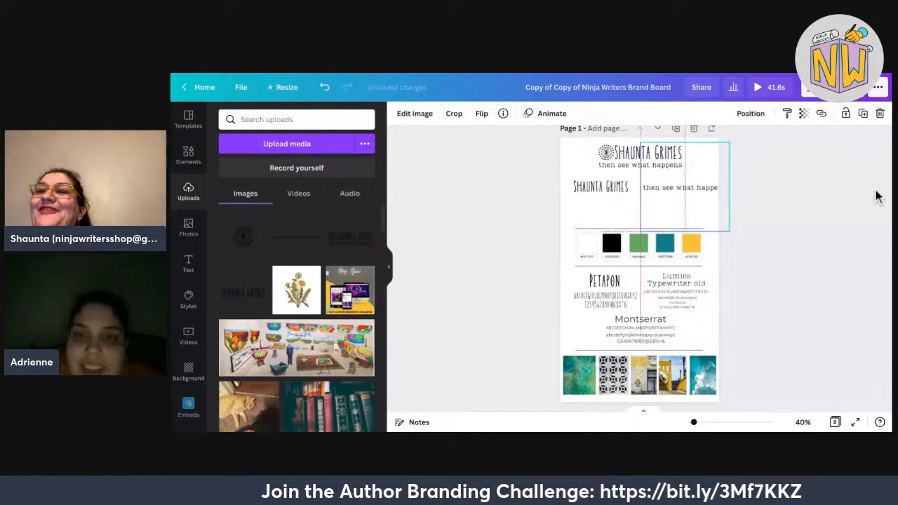
left_click_drag(730, 143, 713, 159)
left_click_drag(677, 195, 676, 184)
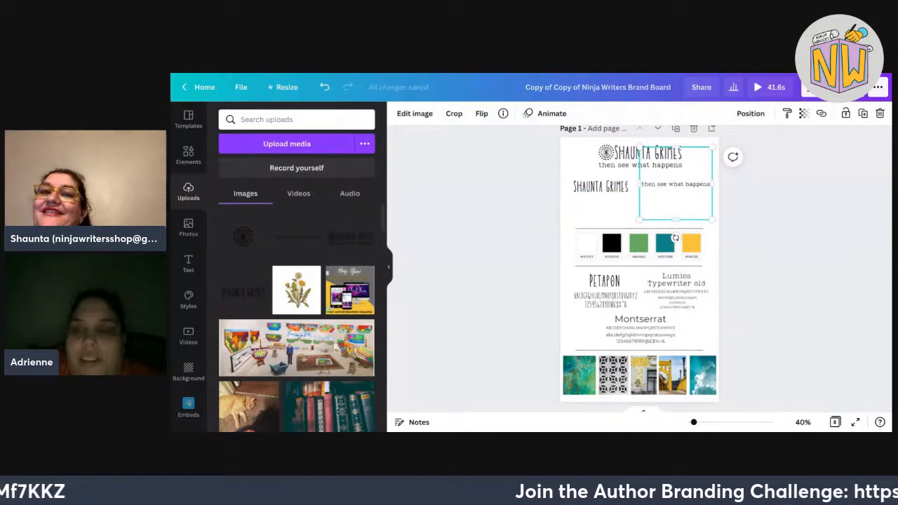
key("Down")
key("Escape")
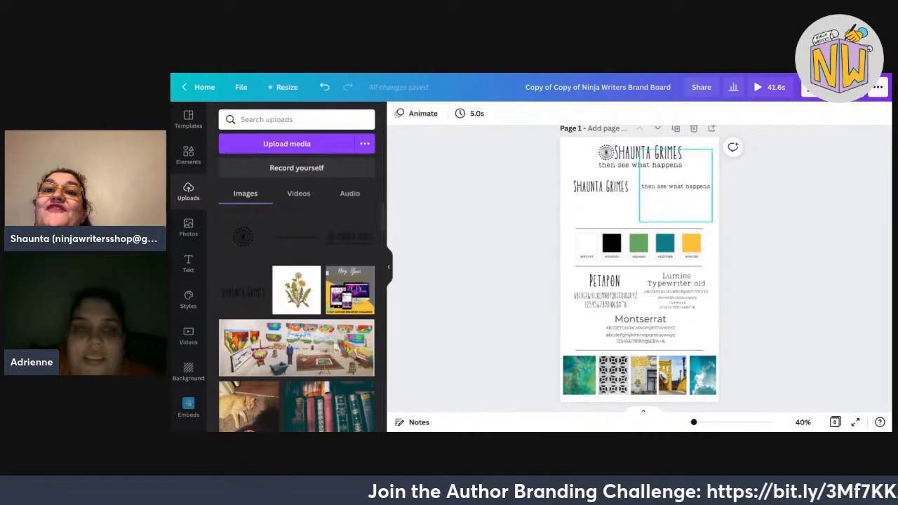
Add the dandelion logo, shrink it and centre it above the palette.
left_click_drag(243, 237, 640, 212)
left_click_drag(686, 168, 665, 187)
left_click_drag(630, 222, 640, 213)
key("shift+Up")
key("shift+Up")
key("shift+Up")
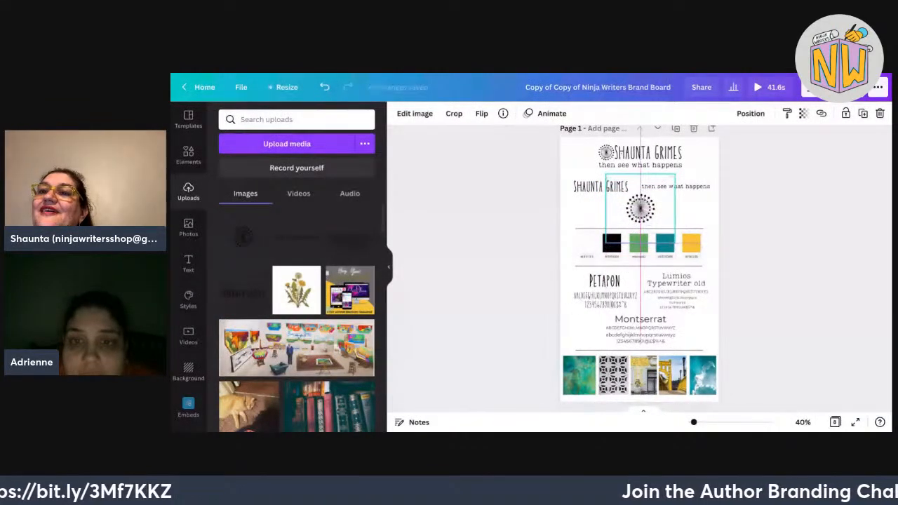
key("Escape")
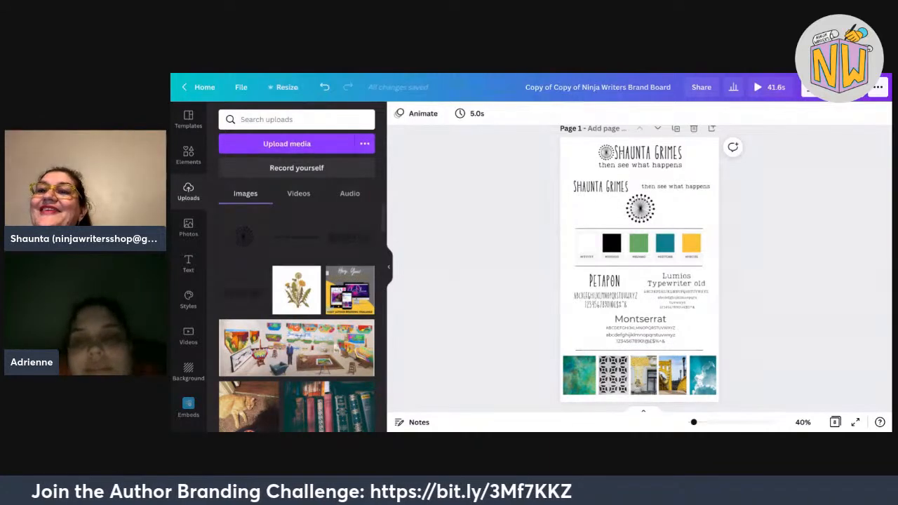
Delete the four extra pages, including the NW logo, PETAPON and Coffee Shop pages.
left_click(587, 245)
left_click(550, 306)
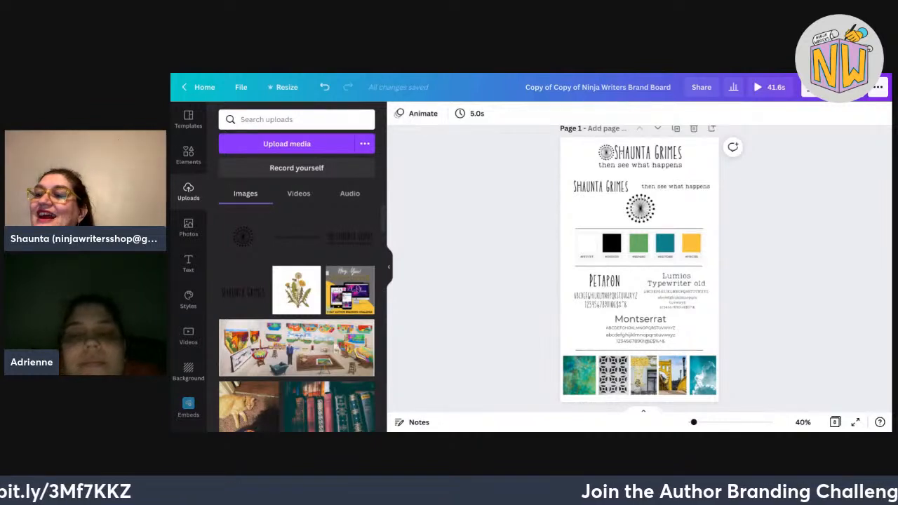
scroll(640, 269, "down", 1)
scroll(640, 269, "up", 2)
scroll(639, 268, "down", 3)
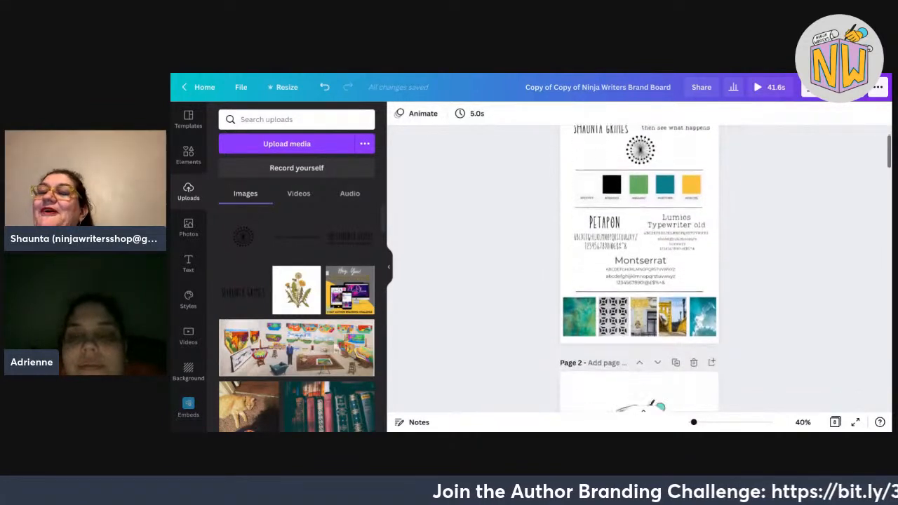
scroll(640, 269, "up", 1)
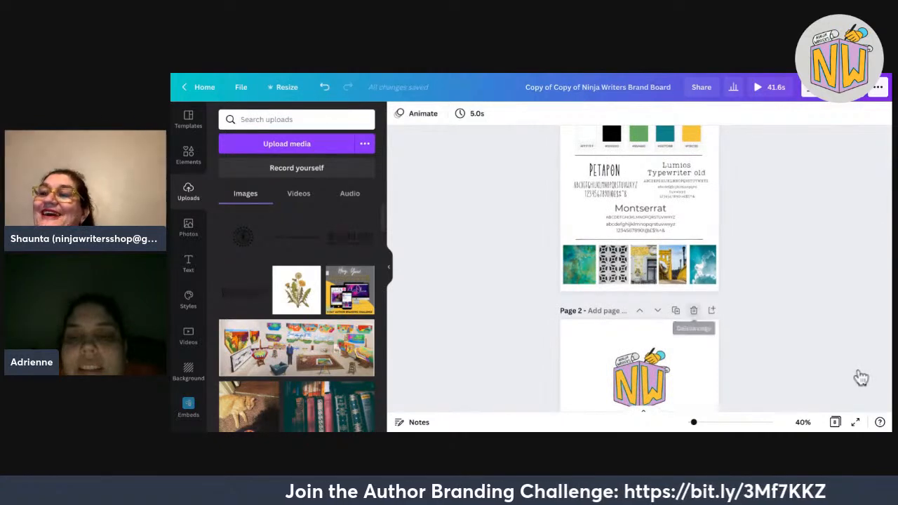
left_click(694, 310)
left_click(694, 310)
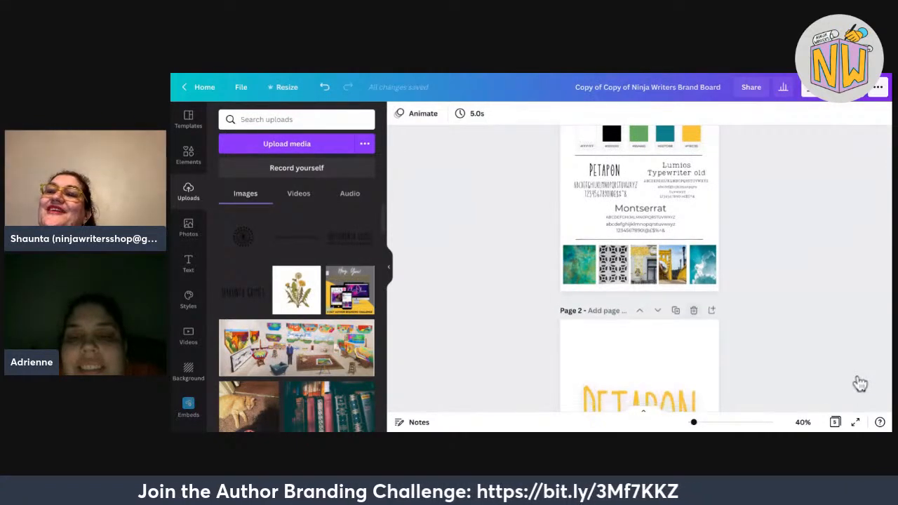
left_click(694, 311)
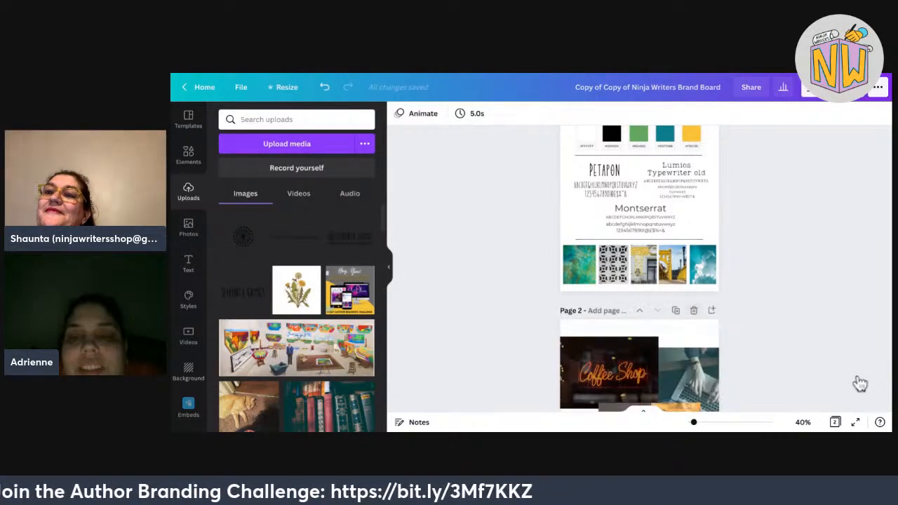
left_click(694, 310)
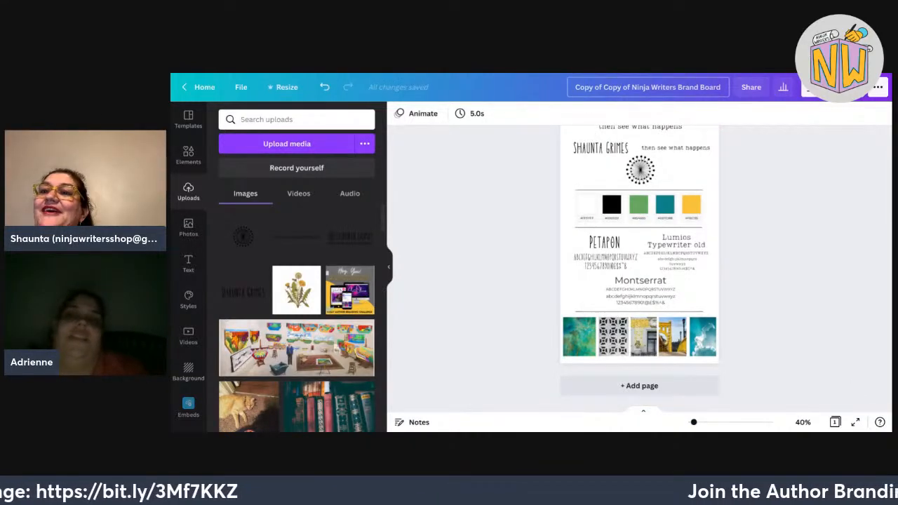
Title the design 'Shaunta's Brand Board' and scroll through the finished page.
type("Shaunta'")
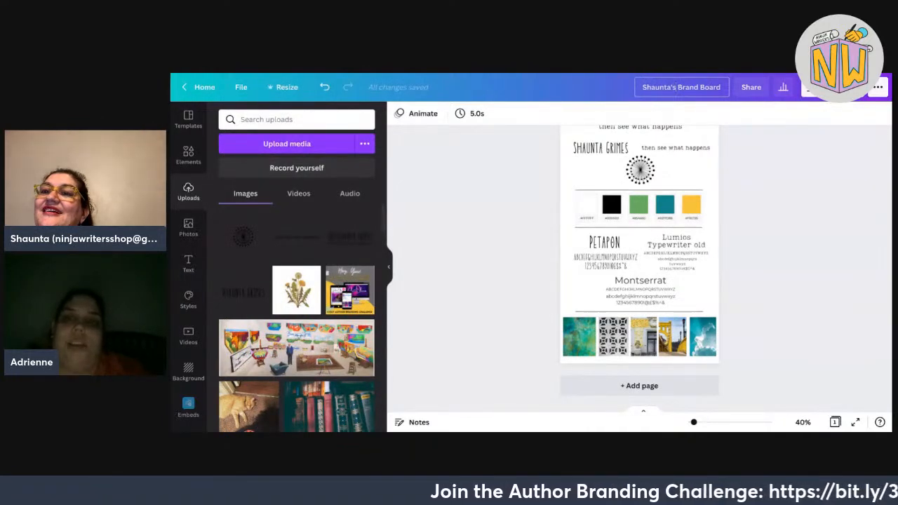
key("Return")
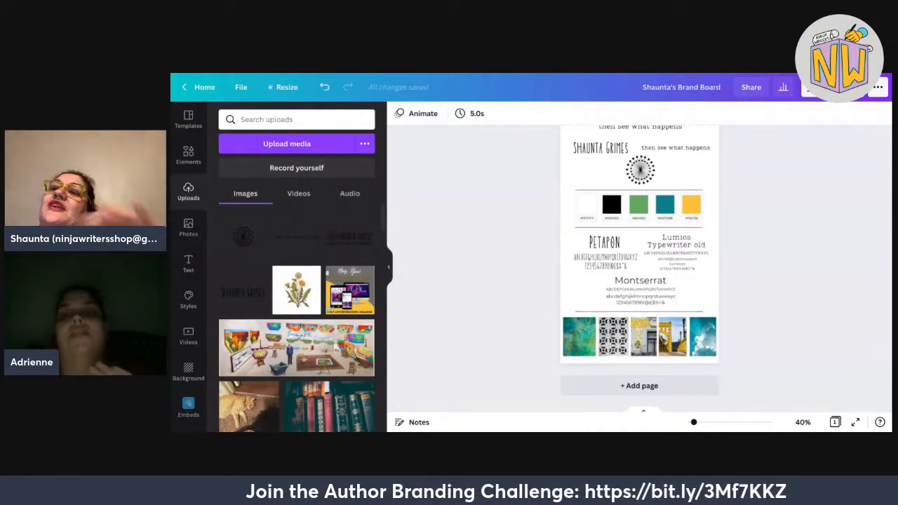
scroll(639, 267, "up", 2)
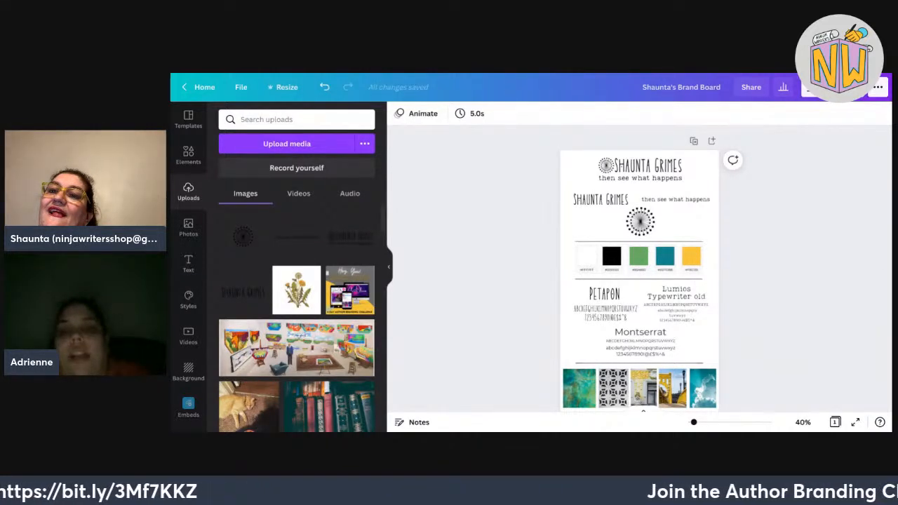
scroll(639, 281, "down", 1)
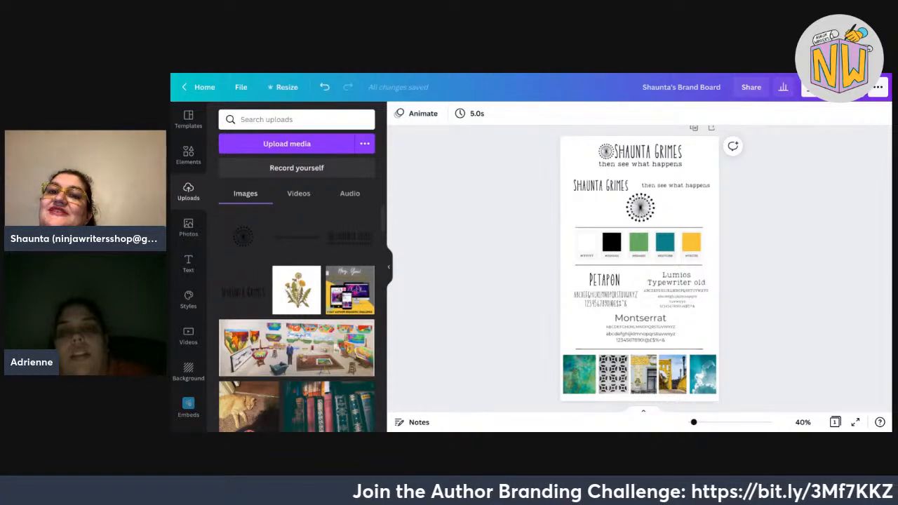
scroll(640, 267, "down", 2)
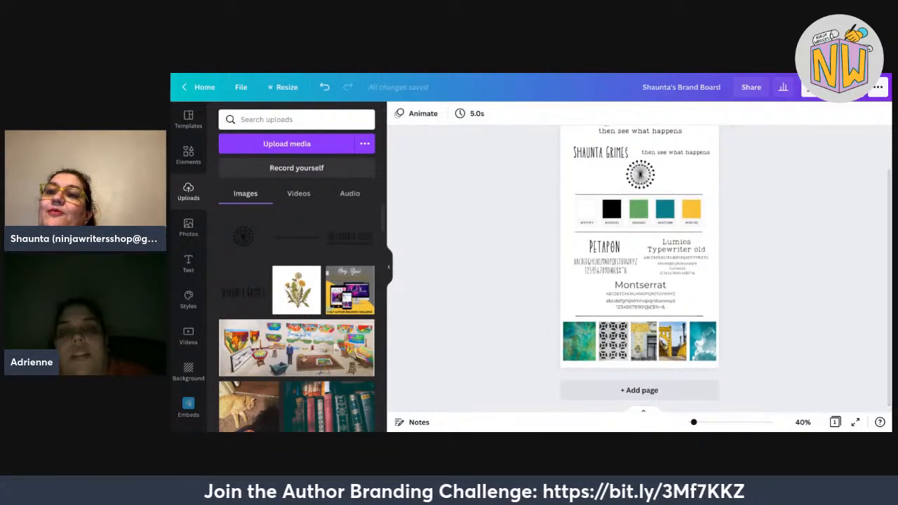
scroll(639, 267, "up", 2)
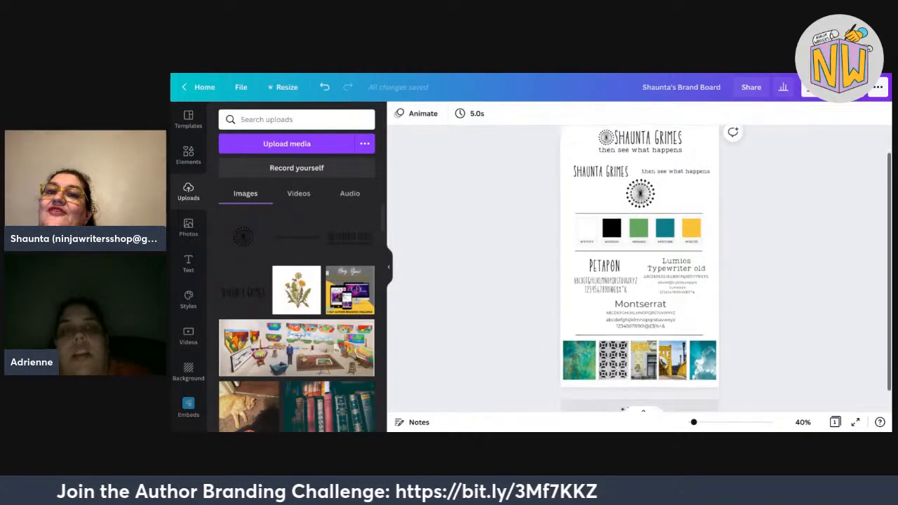
scroll(639, 266, "down", 1)
scroll(640, 267, "up", 3)
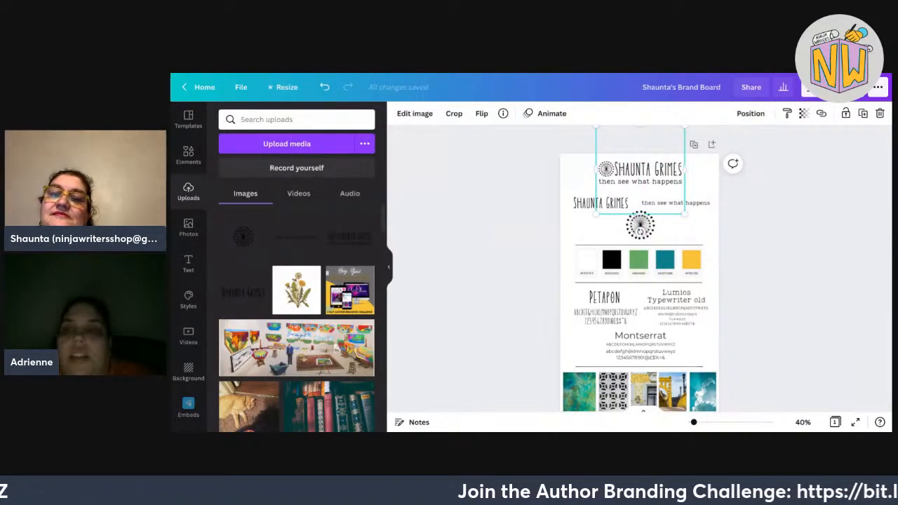
Link the top logo to the Shaunta logo design found by searching 'shaunta', then check it.
left_click(822, 113)
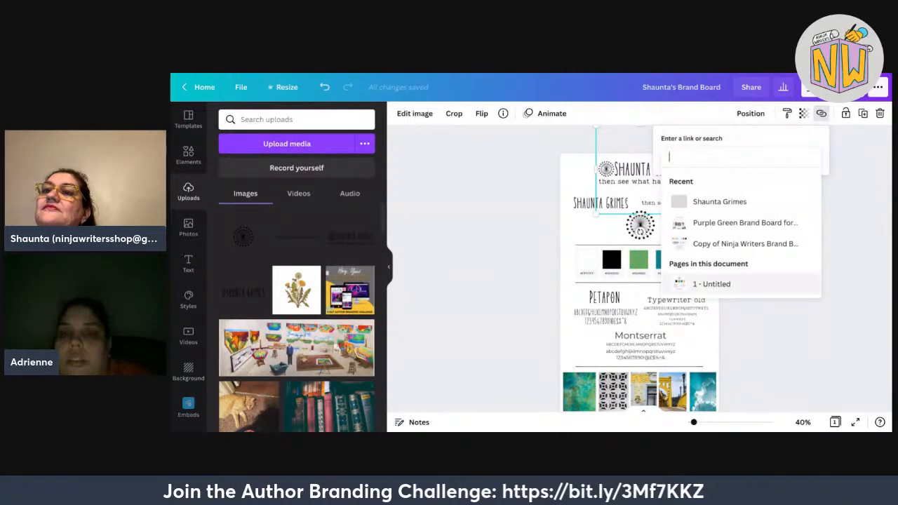
key("Escape")
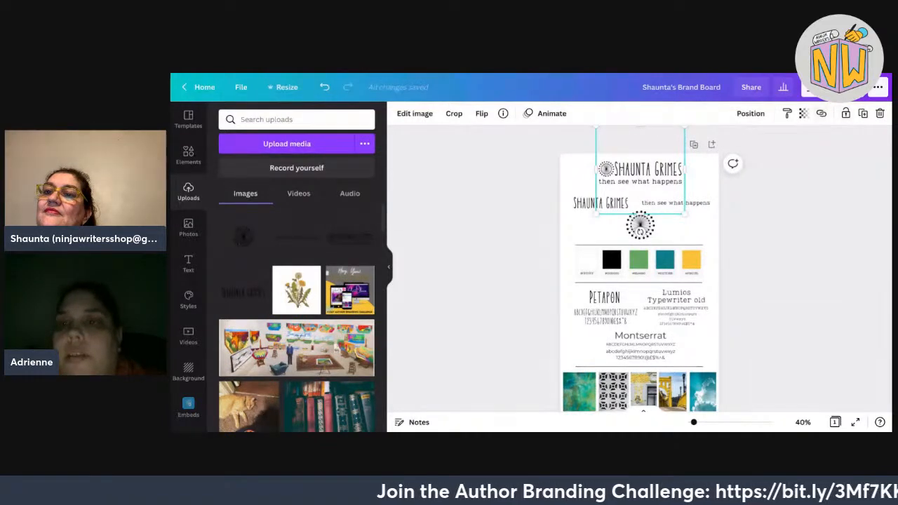
left_click(821, 113)
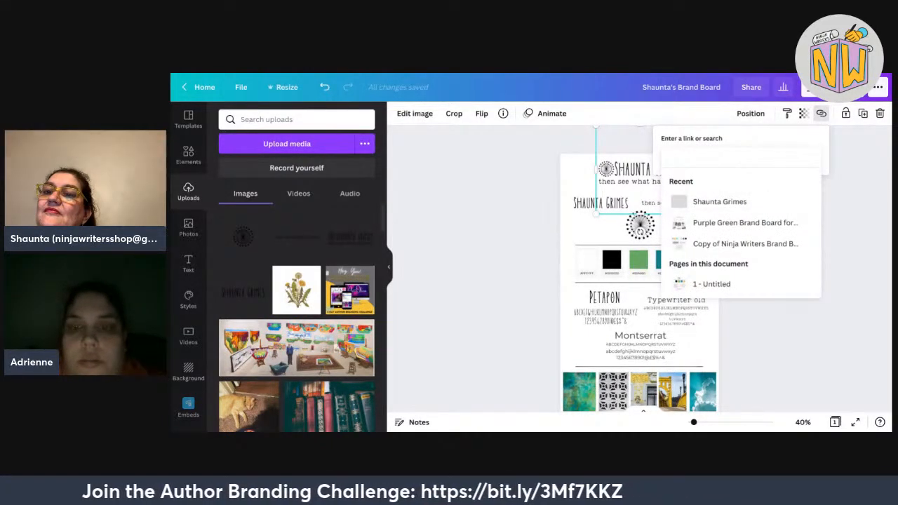
type("shaunta")
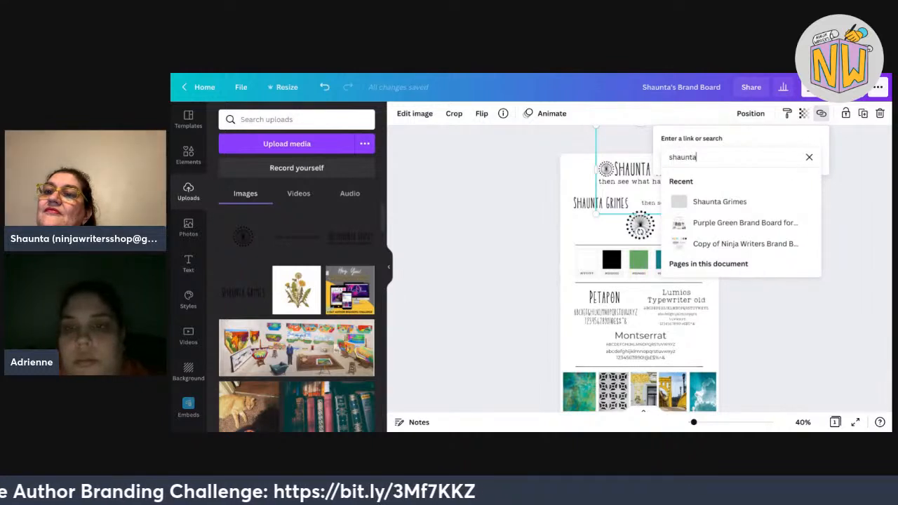
left_click(720, 202)
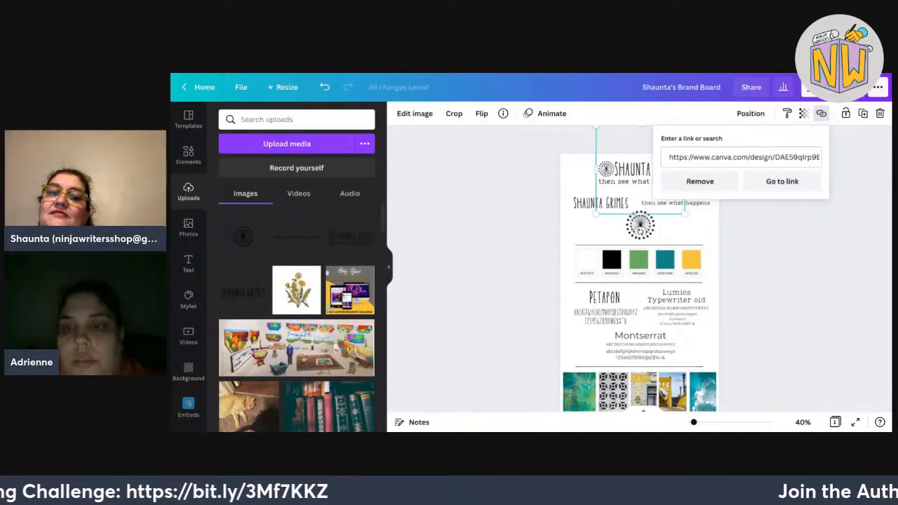
key("Return")
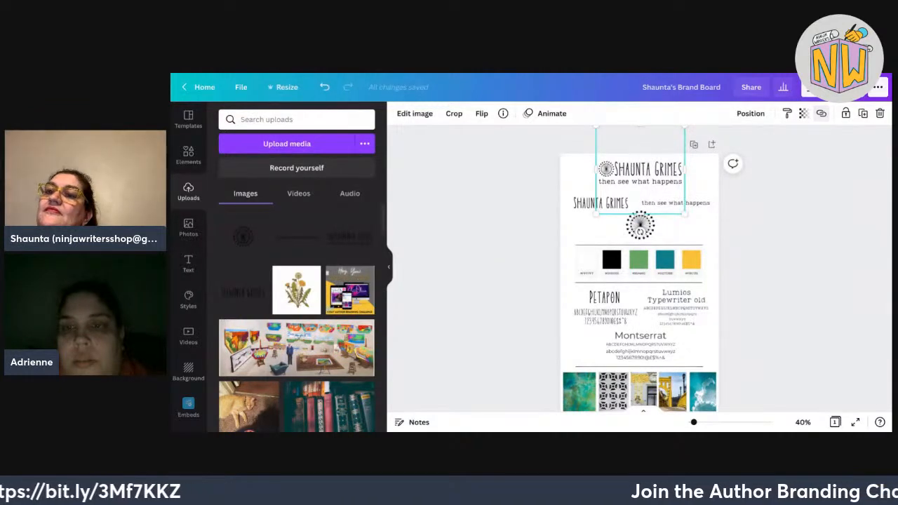
left_click(821, 113)
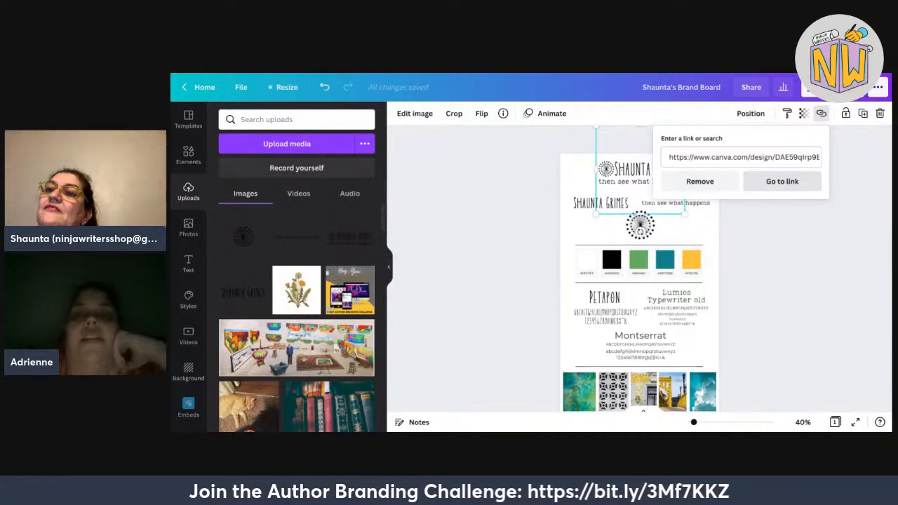
left_click(782, 181)
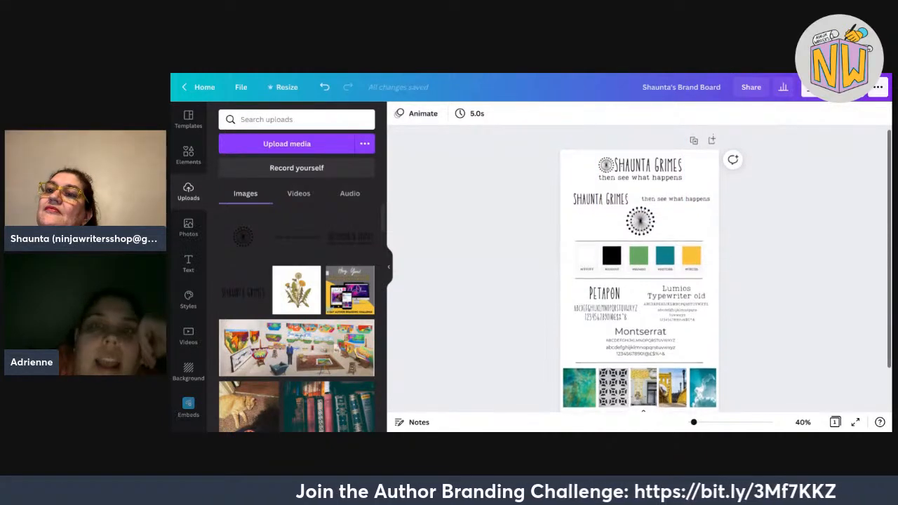
scroll(639, 281, "down", 1)
scroll(639, 281, "up", 1)
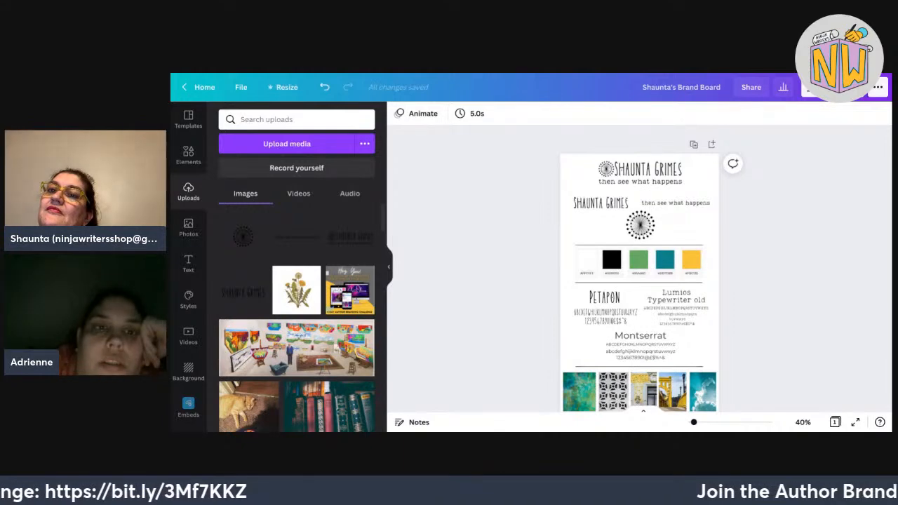
key("ctrl+Tab")
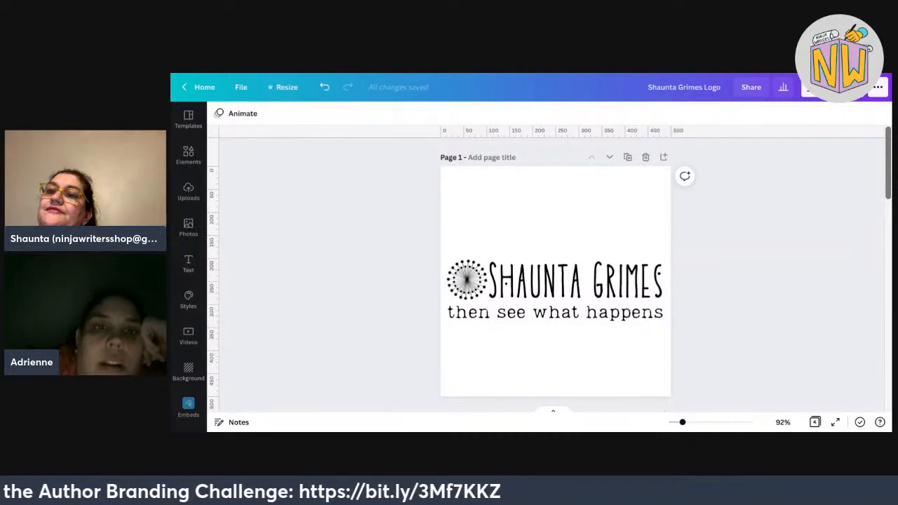
key("ctrl+Tab")
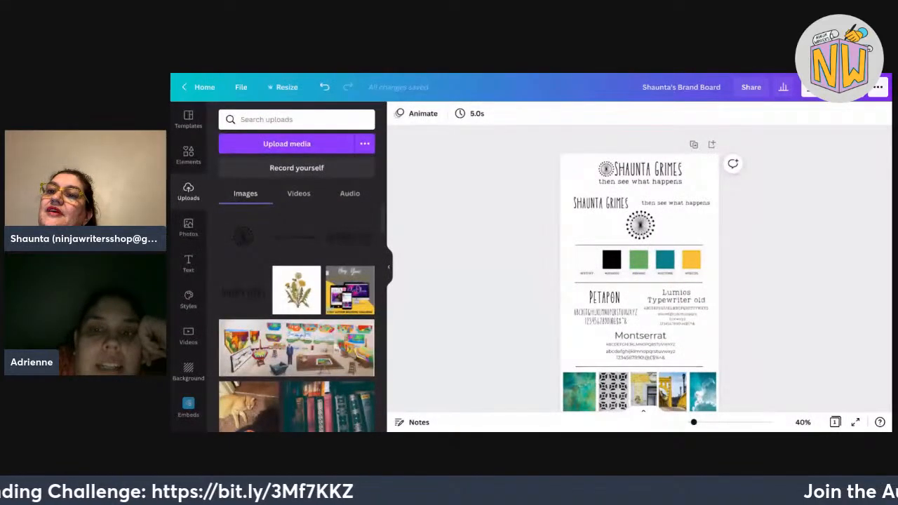
scroll(638, 281, "down", 1)
scroll(640, 268, "up", 4)
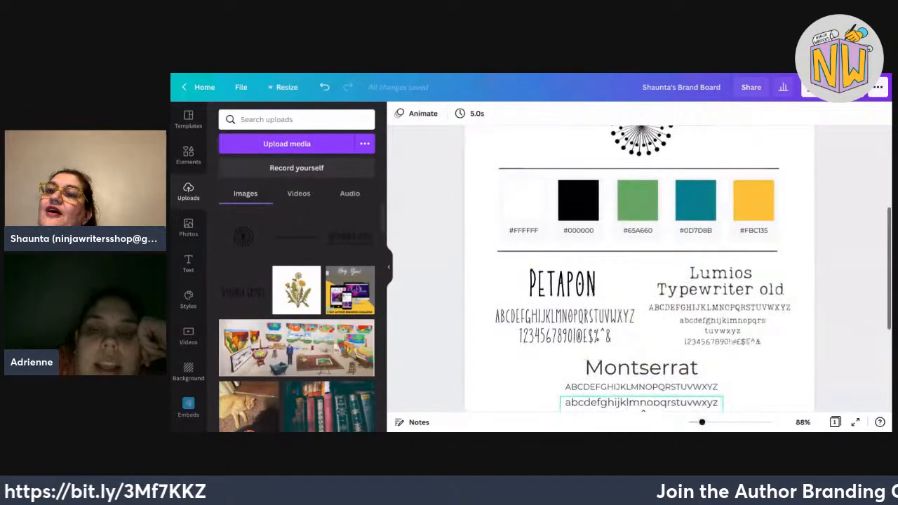
scroll(639, 268, "down", 2)
scroll(640, 268, "up", 2)
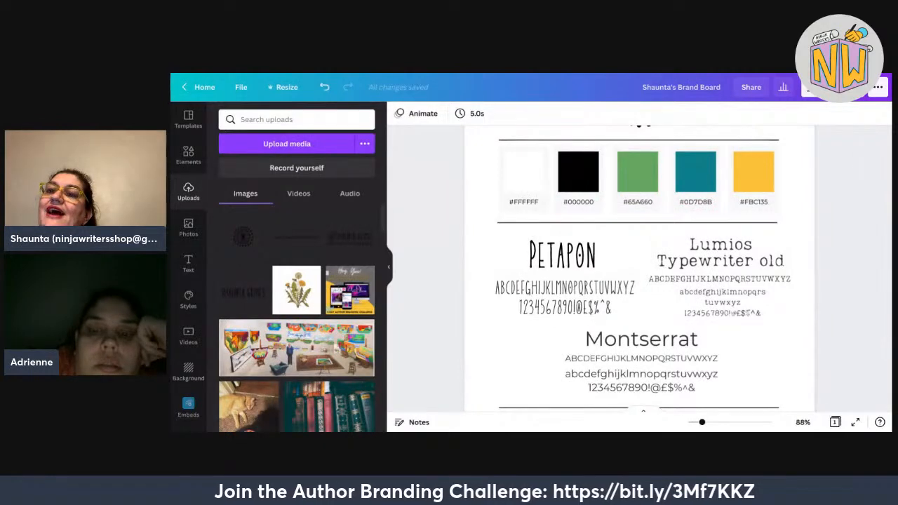
scroll(639, 269, "down", 3)
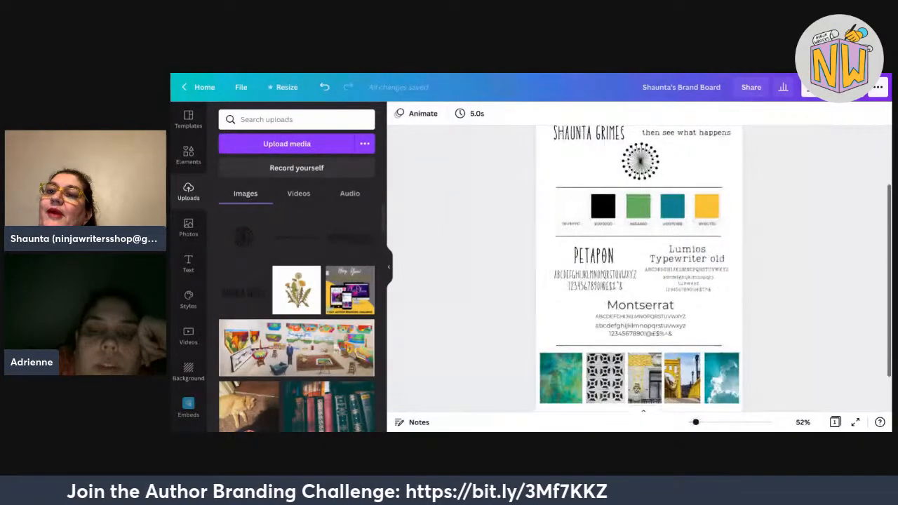
scroll(639, 268, "down", 1)
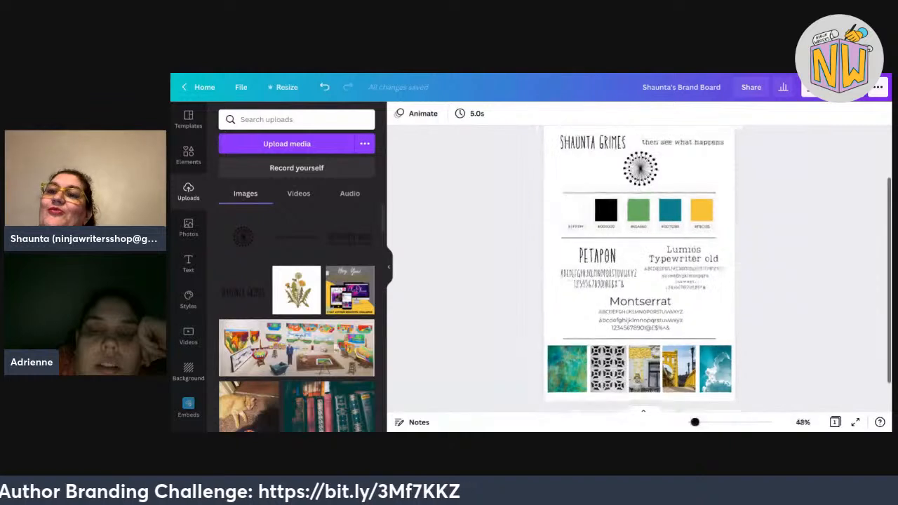
scroll(640, 268, "up", 2)
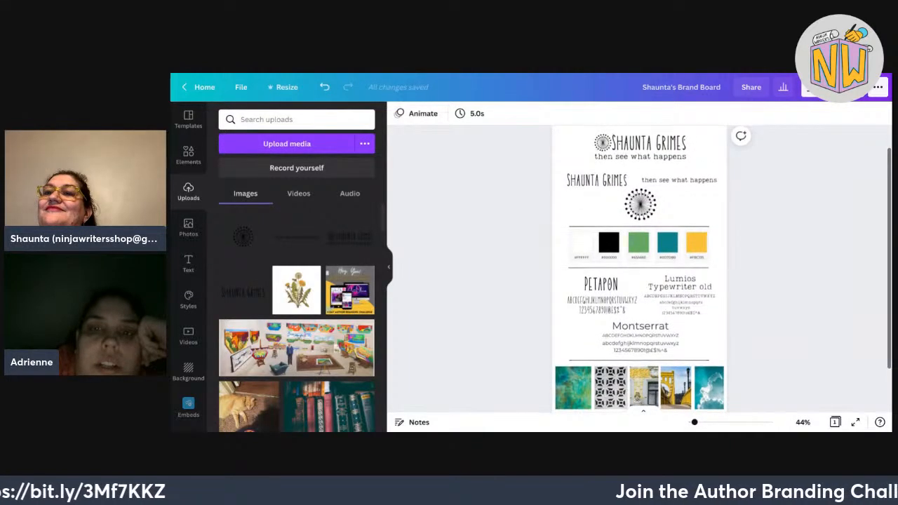
scroll(640, 268, "up", 1)
scroll(639, 268, "down", 1)
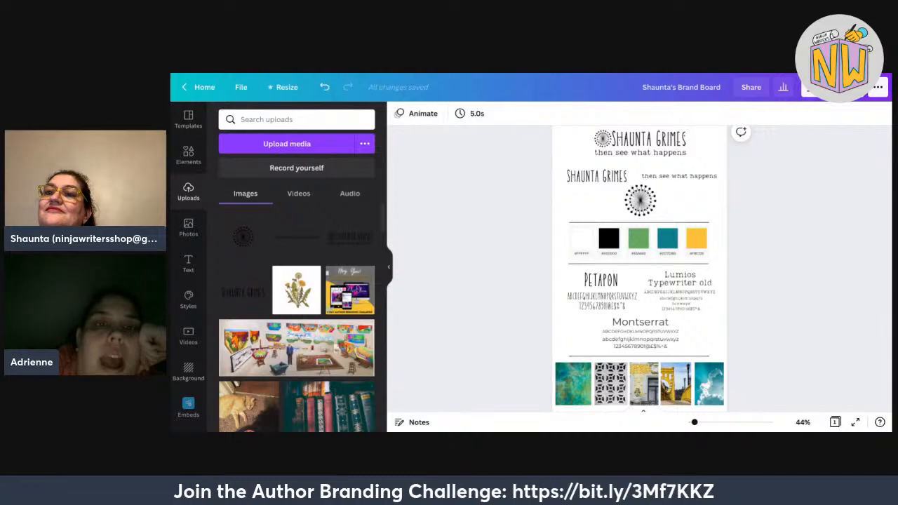
Go from the logo design to Canva home and open the Ninja Writers Brand Kit.
key("ctrl+Tab")
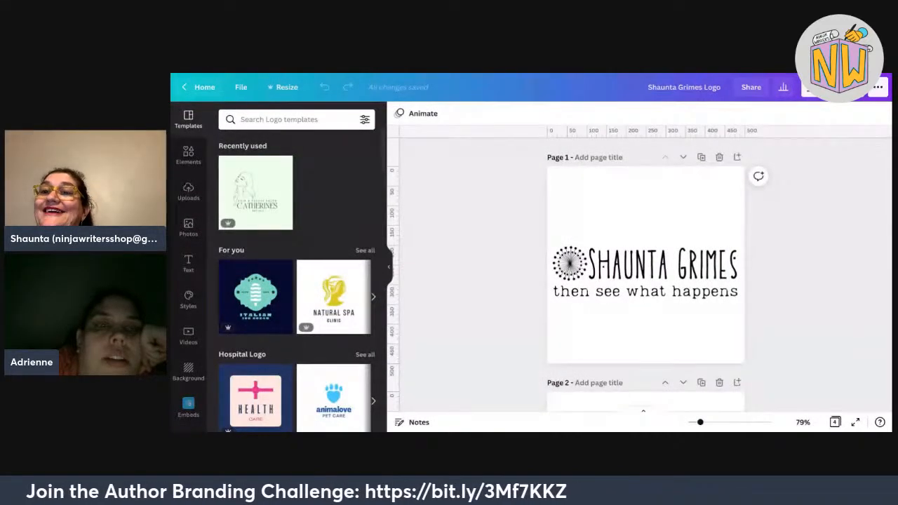
left_click(205, 87)
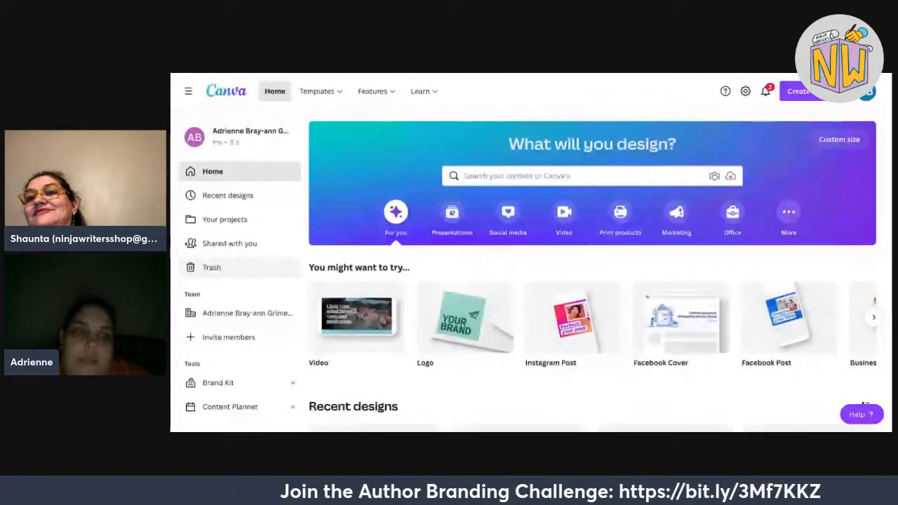
scroll(593, 281, "down", 1)
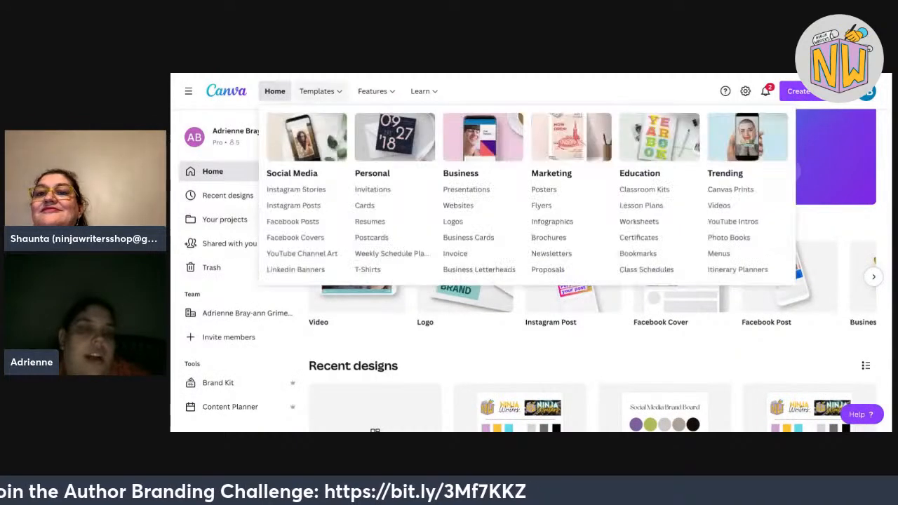
left_click(219, 382)
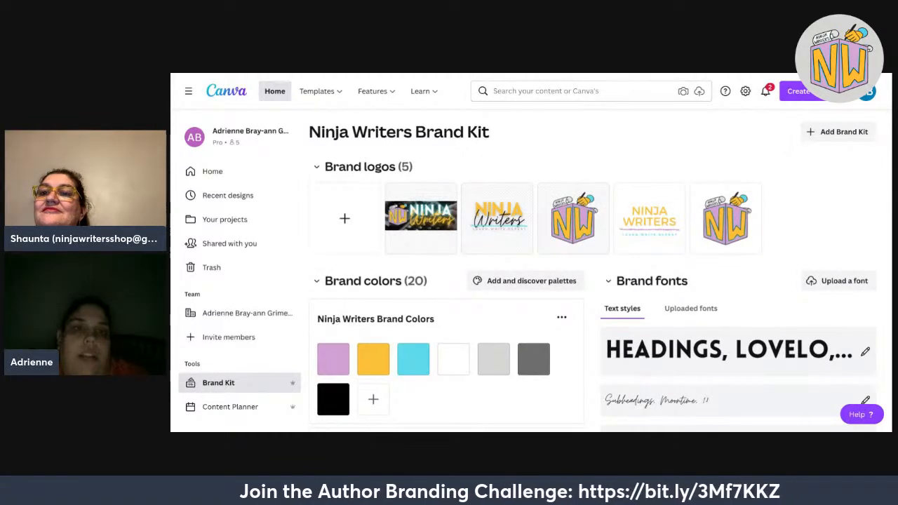
Return to the brand board and view colour choices for the black palette swatch.
key("ctrl+Tab")
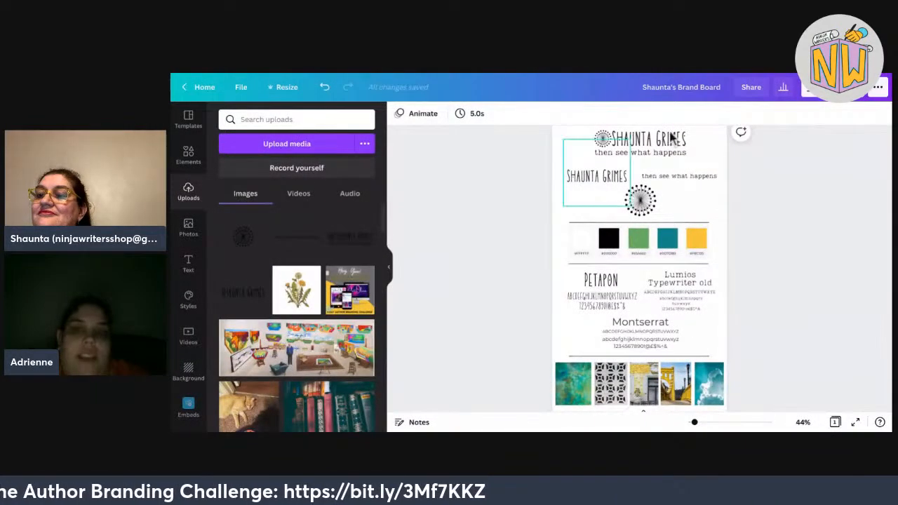
left_click(610, 238)
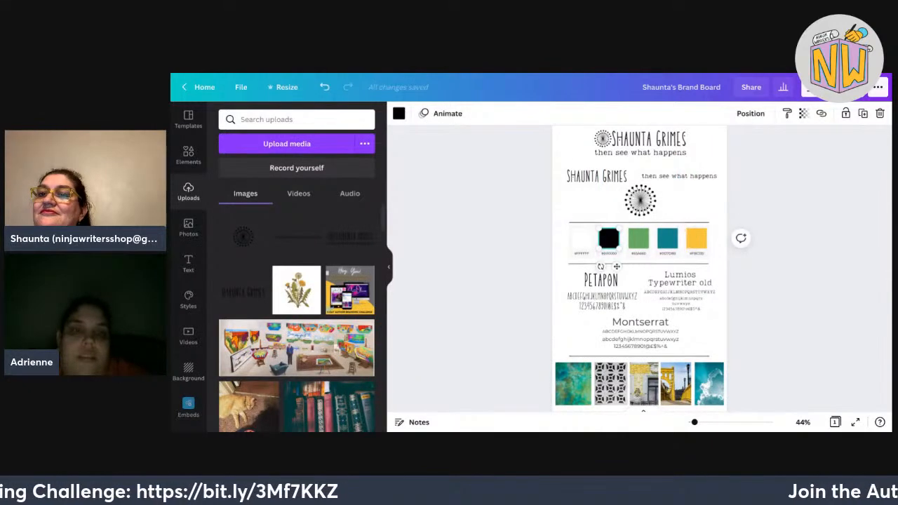
left_click(399, 113)
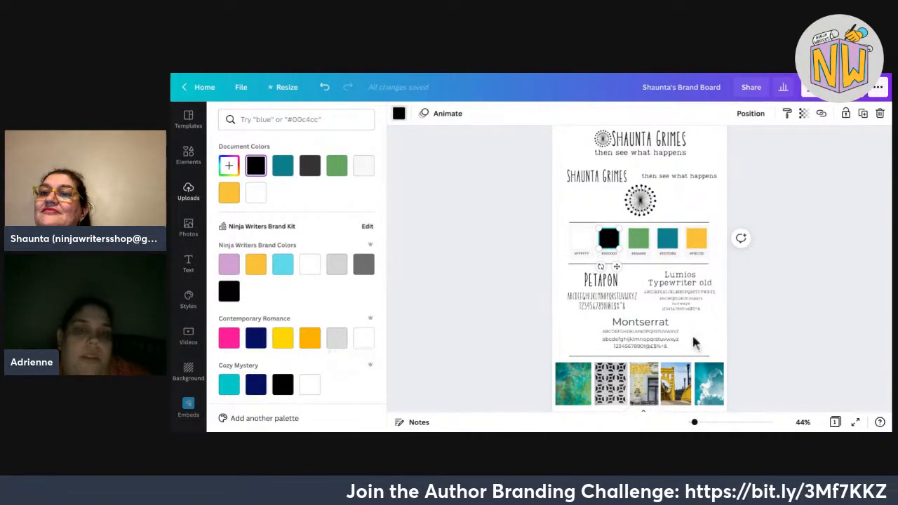
Browse the font list for the PETAPON heading, then show text styles and font combinations.
left_click(600, 279)
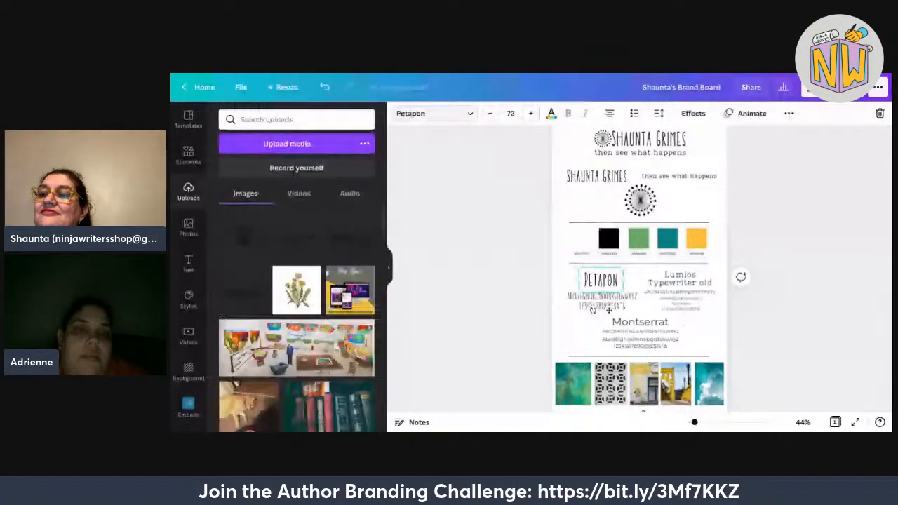
left_click(434, 113)
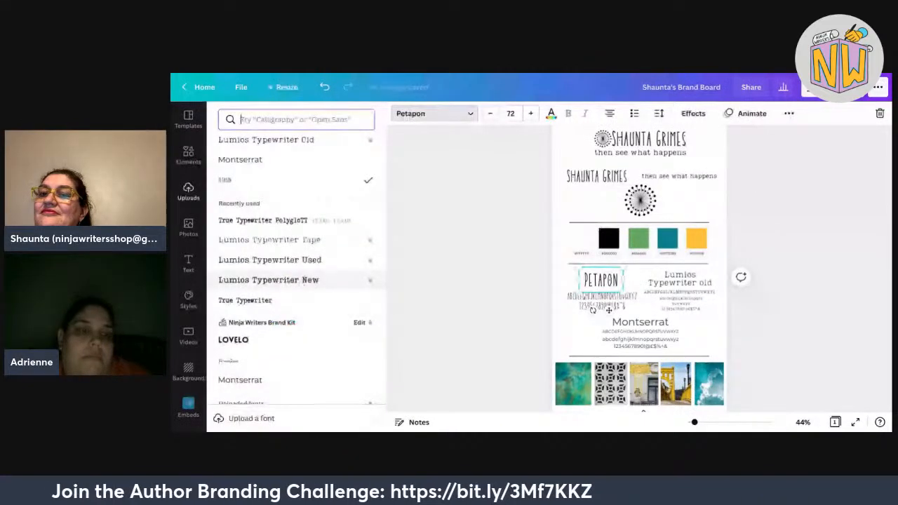
scroll(295, 274, "down", 2)
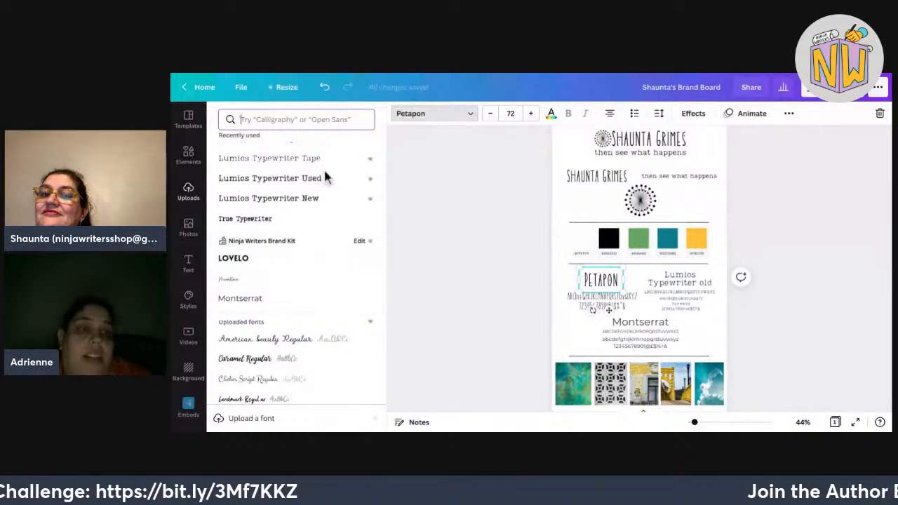
key("Escape")
left_click(189, 264)
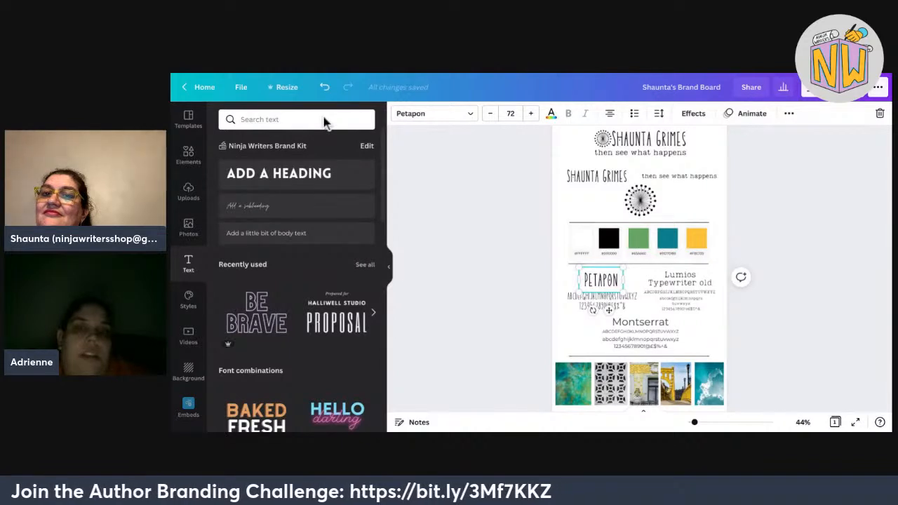
Try the NW box logo from the brand logos on the board, delete it, then switch to the Brand Kit page.
scroll(189, 281, "down", 3)
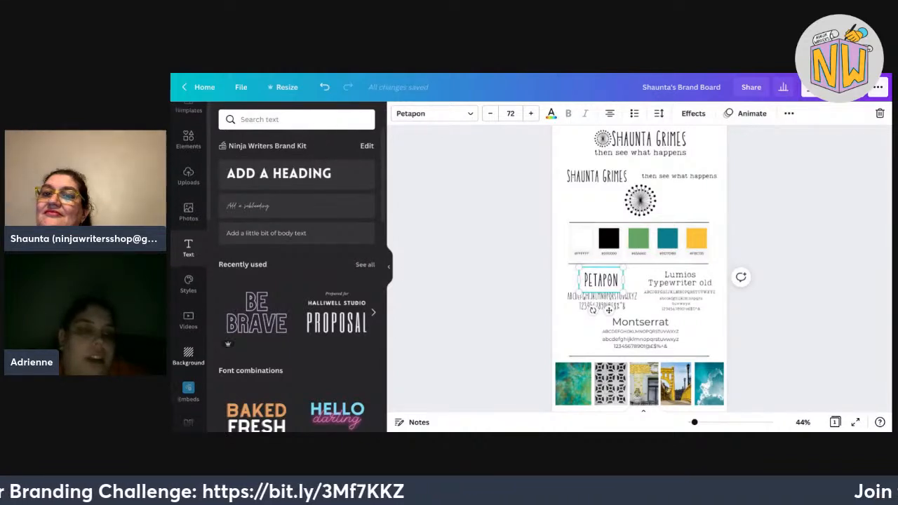
scroll(188, 281, "down", 2)
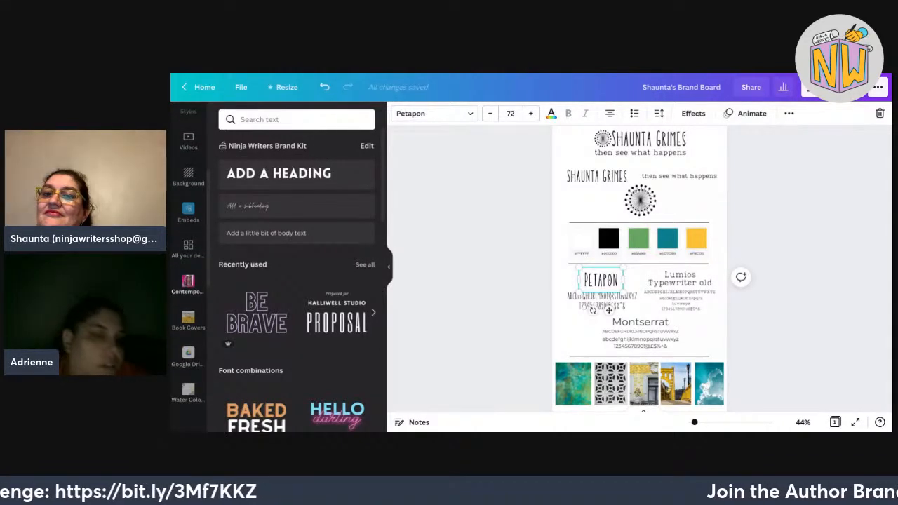
scroll(188, 281, "down", 5)
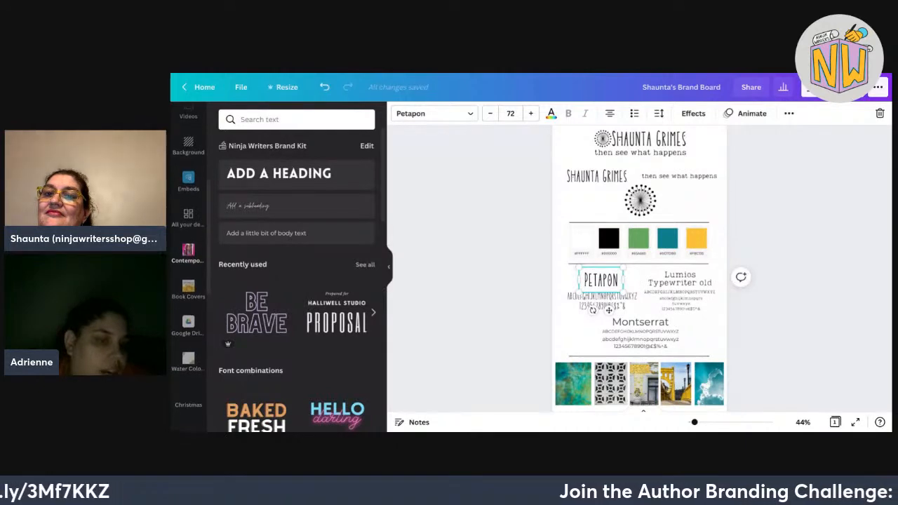
scroll(188, 280, "down", 4)
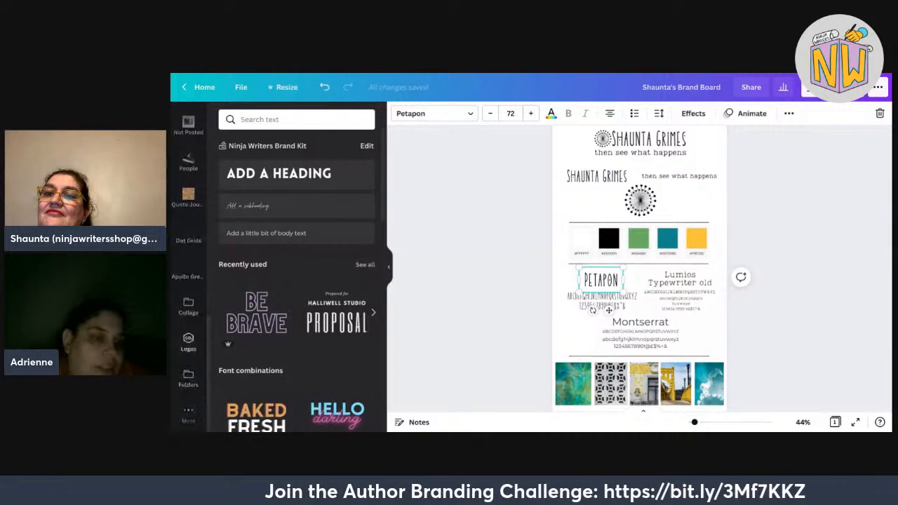
left_click(188, 342)
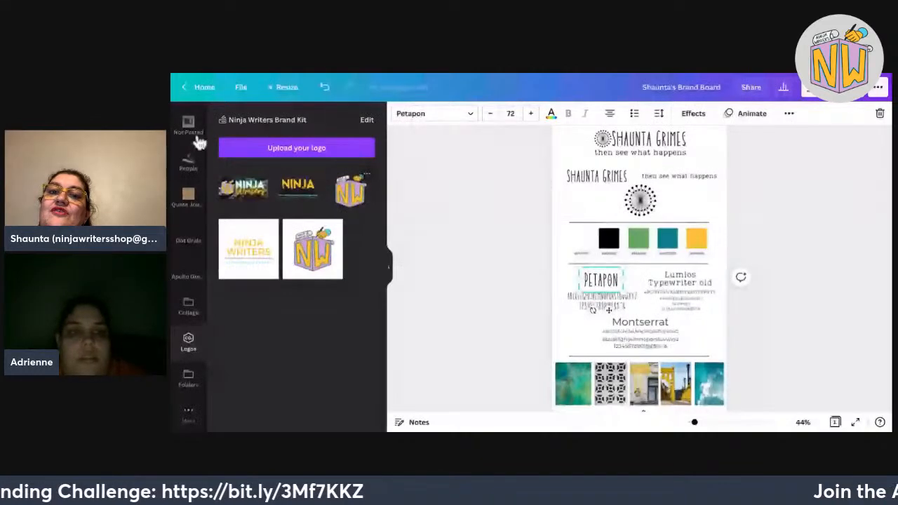
left_click(351, 189)
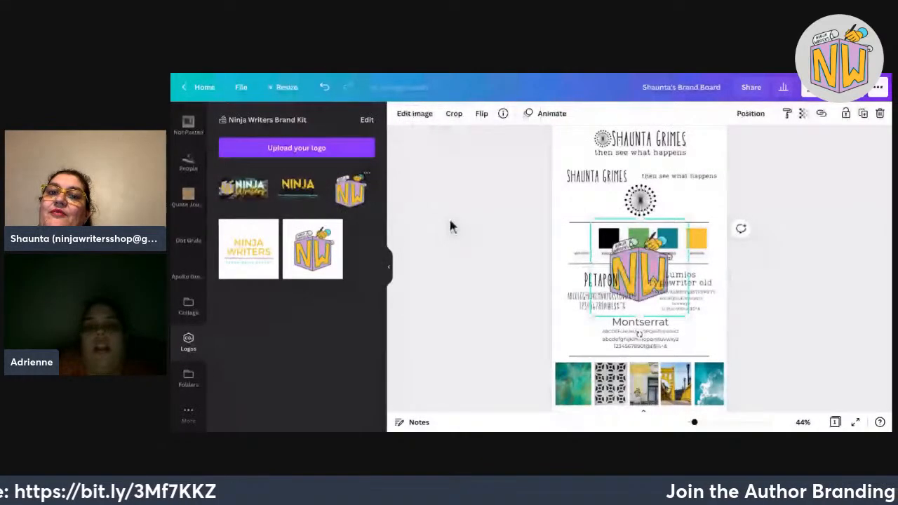
key("Delete")
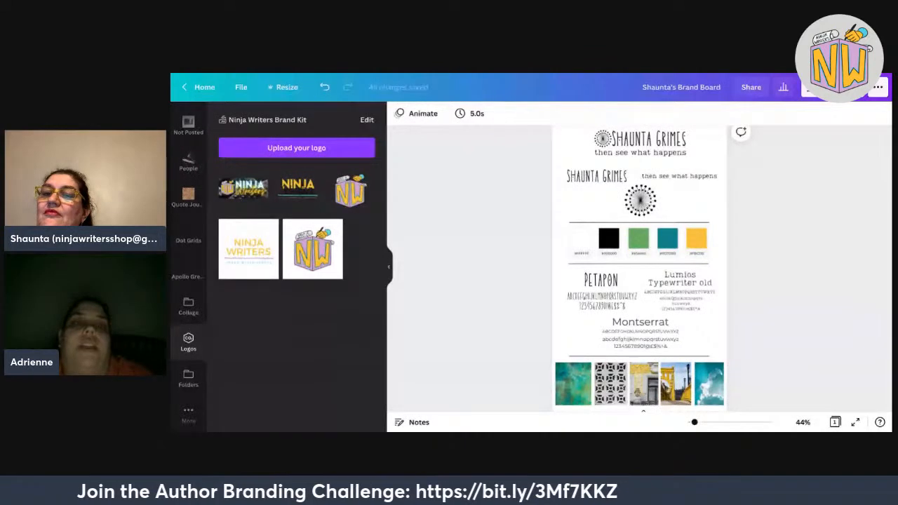
key("ctrl+Tab")
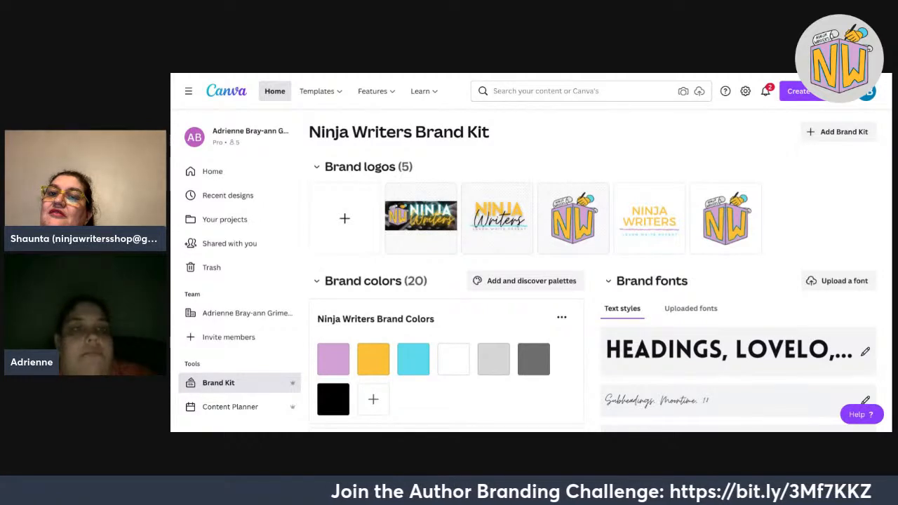
Visit the Canva home page, then switch back to the Shaunta's Brand Board design.
left_click(212, 171)
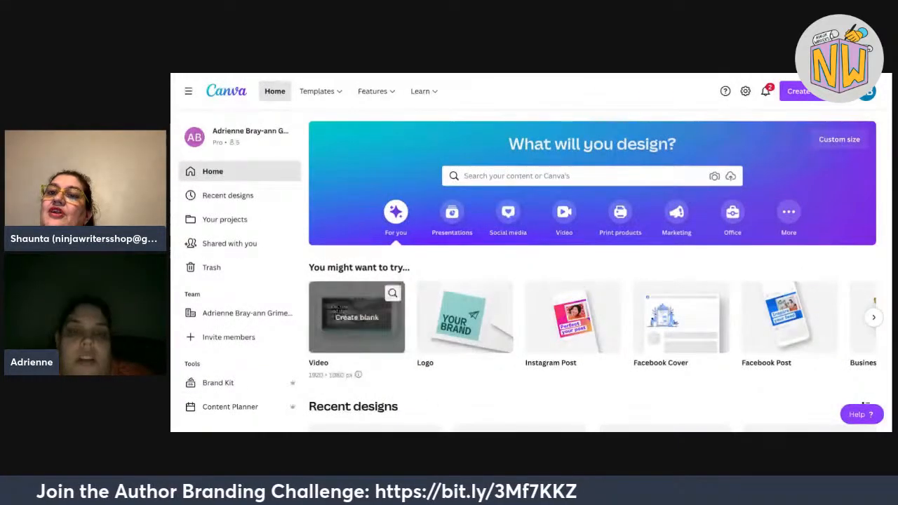
scroll(337, 309, "down", 2)
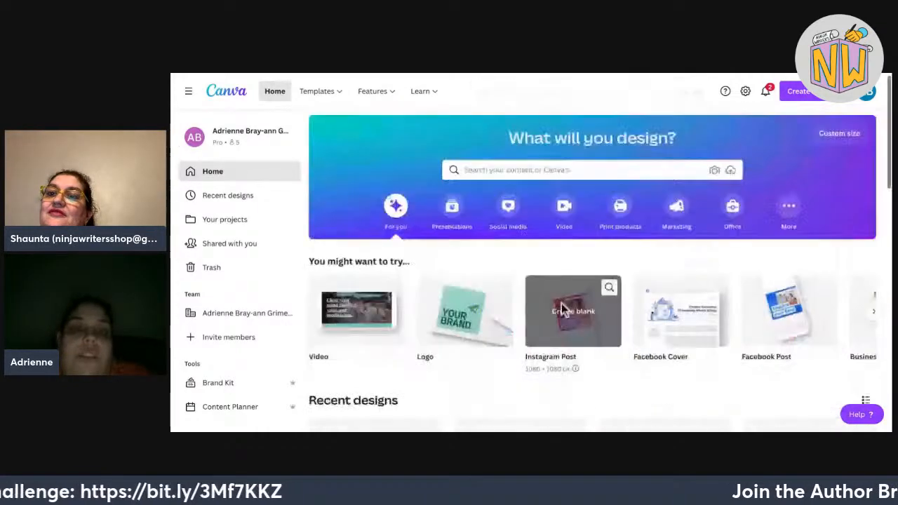
scroll(315, 257, "up", 2)
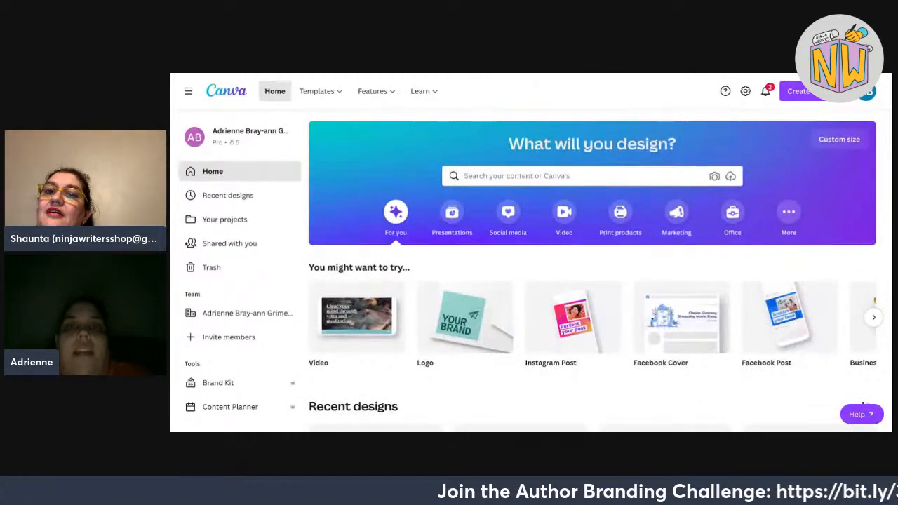
key("ctrl+Tab")
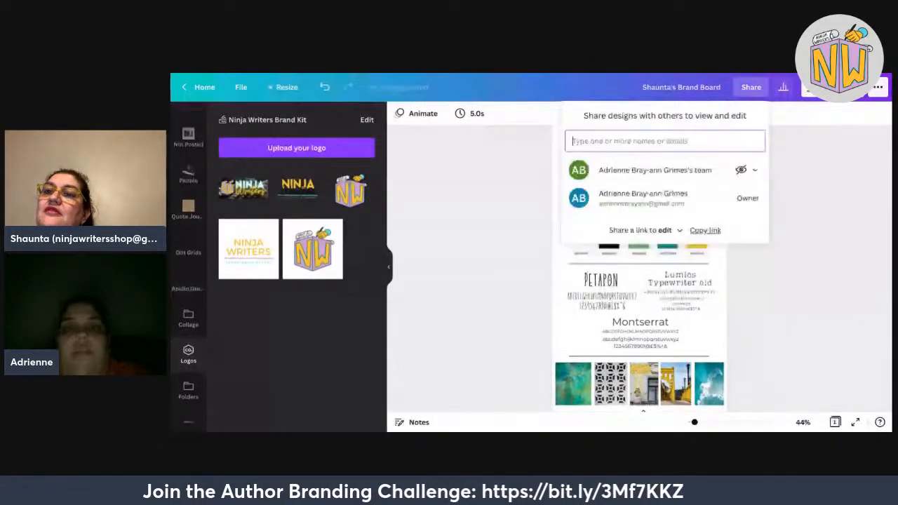
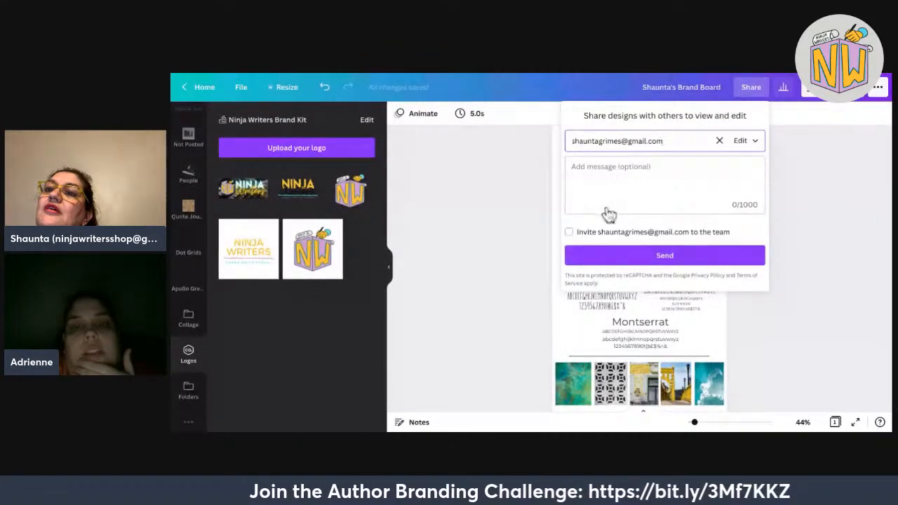
Send the design with Edit access and no team invite, then dismiss the upgrade offer.
left_click(635, 231)
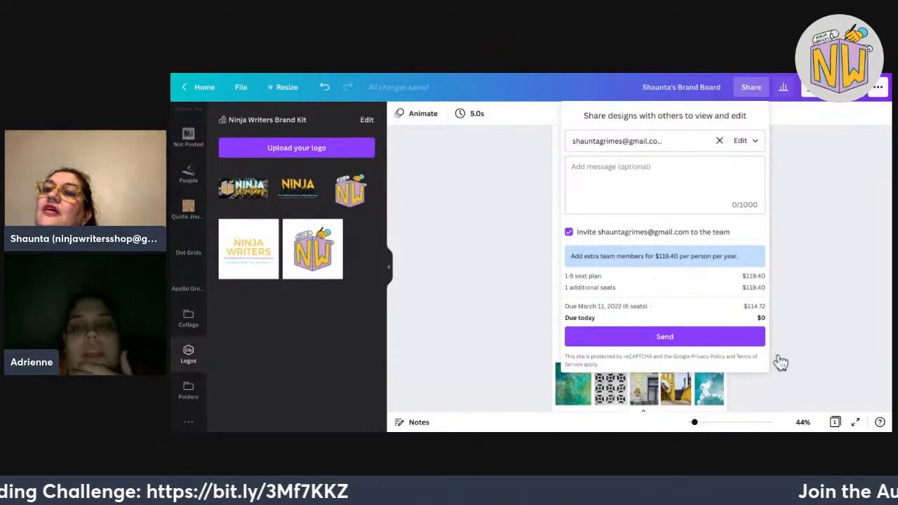
left_click(653, 305)
left_click(605, 230)
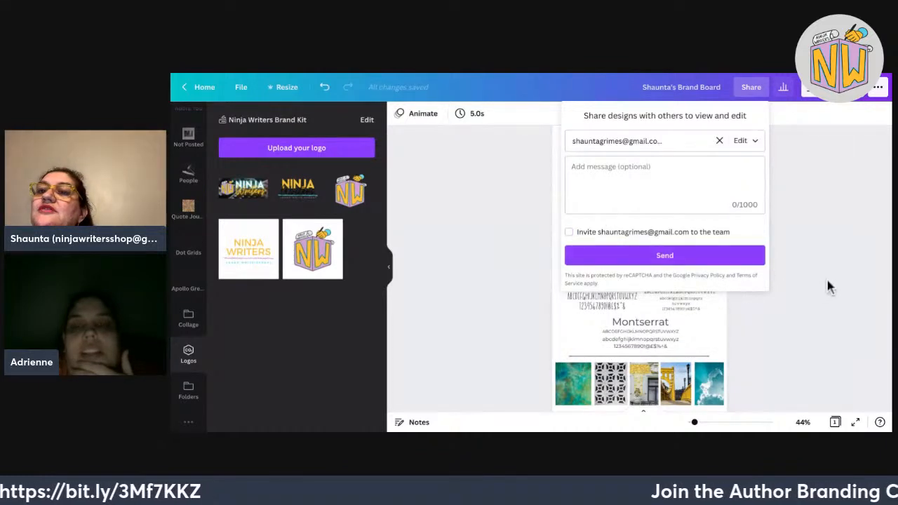
left_click(628, 257)
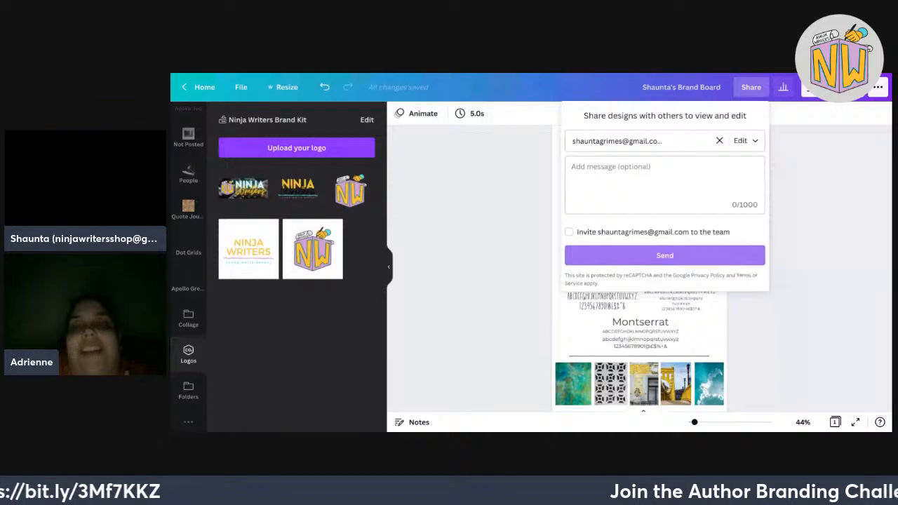
left_click(664, 261)
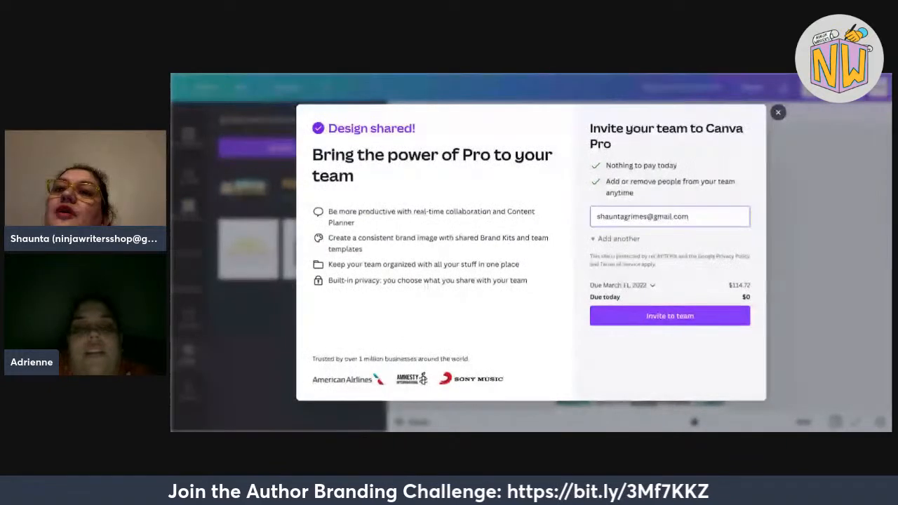
key("Escape")
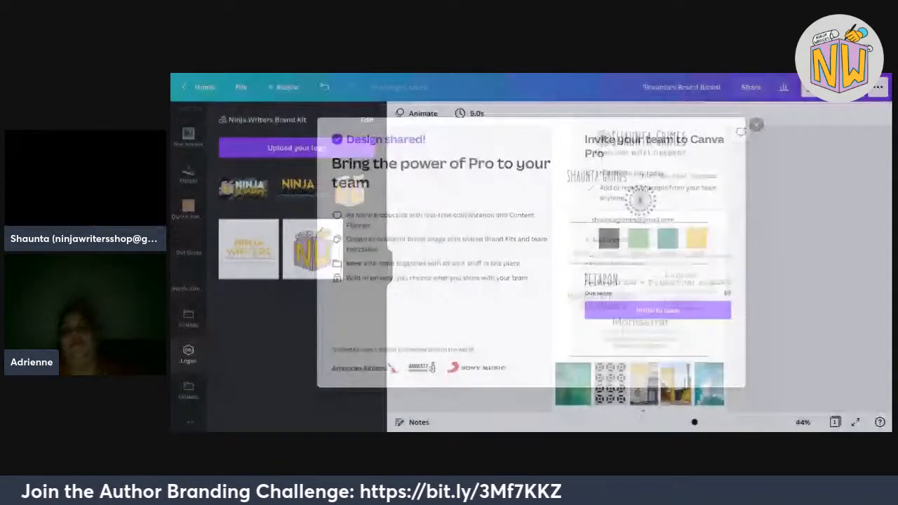
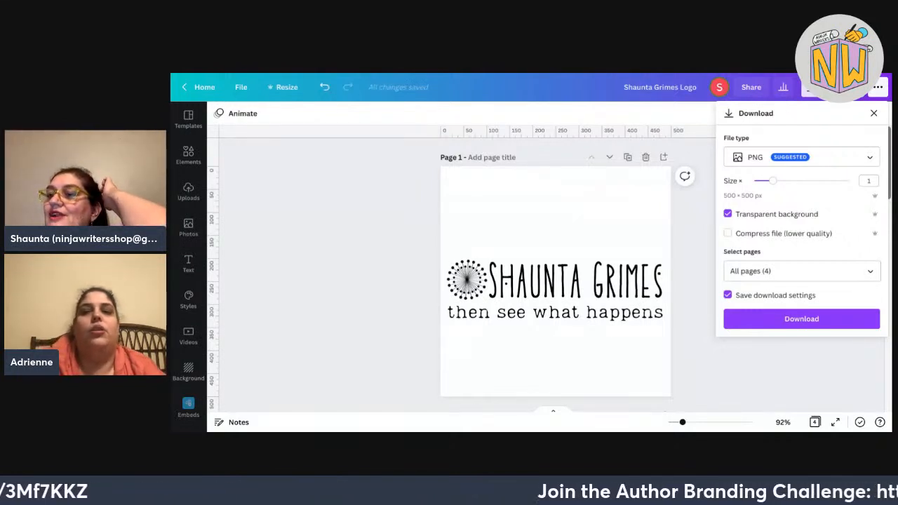
Close the PNG download settings panel for the tagline logo.
key("Escape")
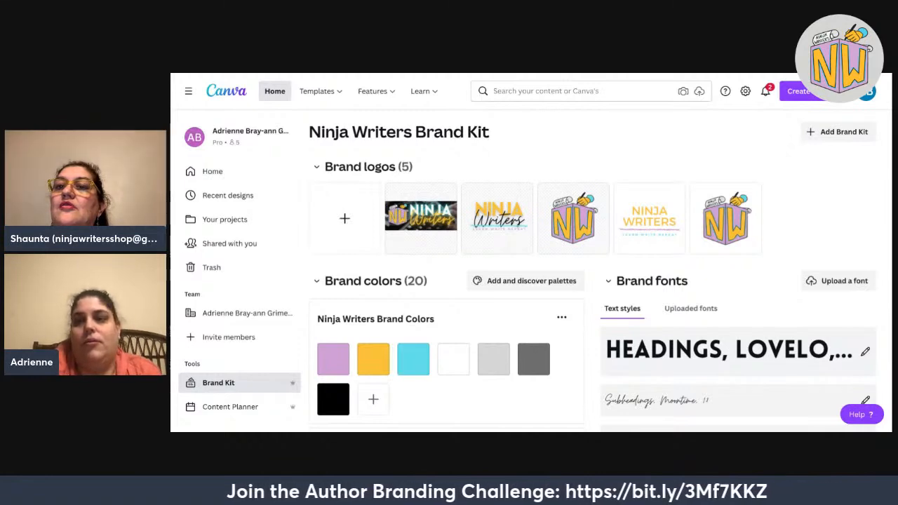
Create a new brand kit named 'Shaunta's Brand Kit'.
left_click(838, 132)
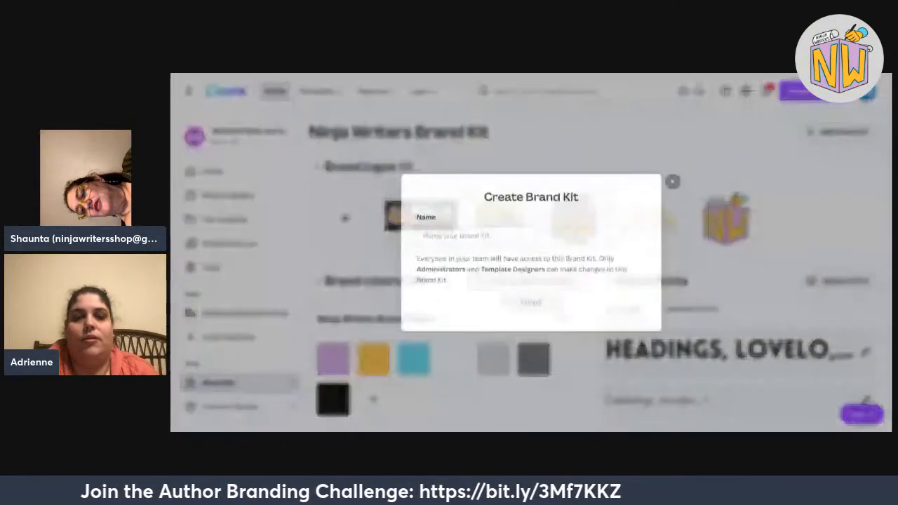
type("Shaunta's Brand Kit")
left_click(557, 304)
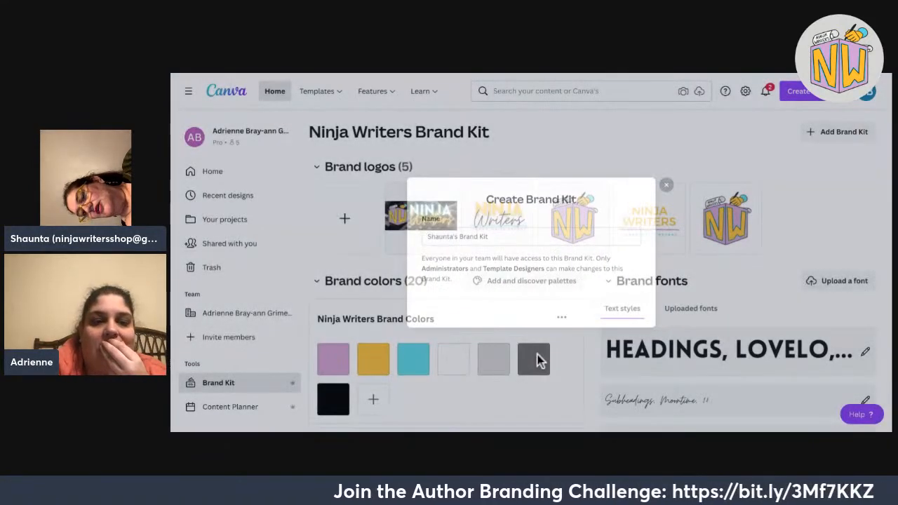
Scroll through the new kit to review its four logos and the colours extracted from them.
scroll(557, 356, "down", 2)
scroll(593, 281, "down", 1)
scroll(593, 281, "up", 3)
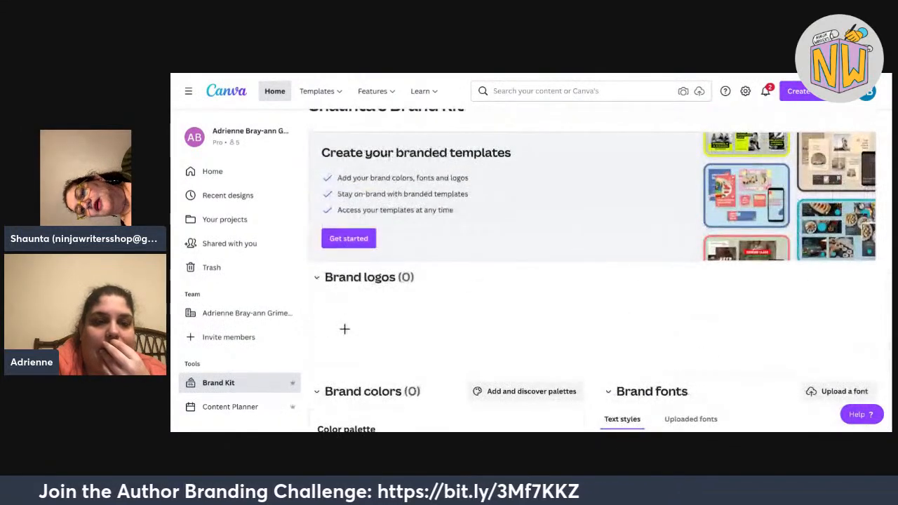
scroll(593, 281, "down", 3)
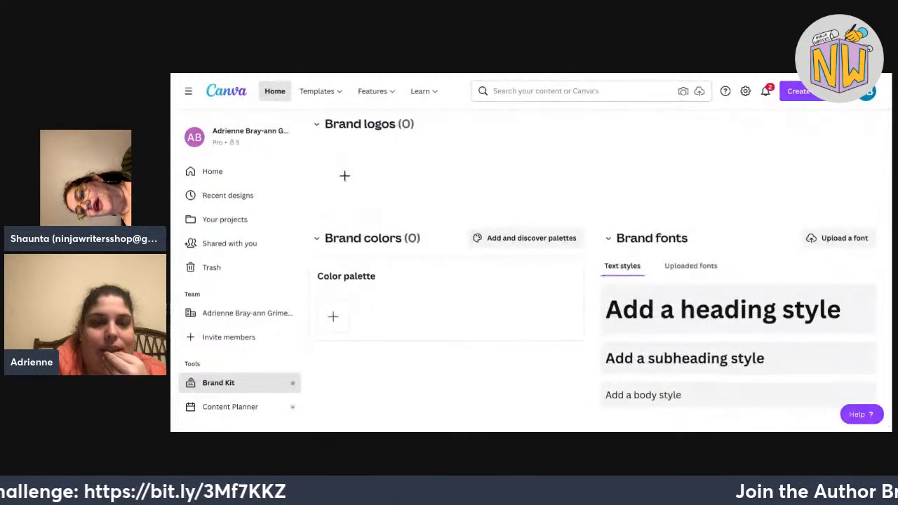
scroll(530, 267, "up", 1)
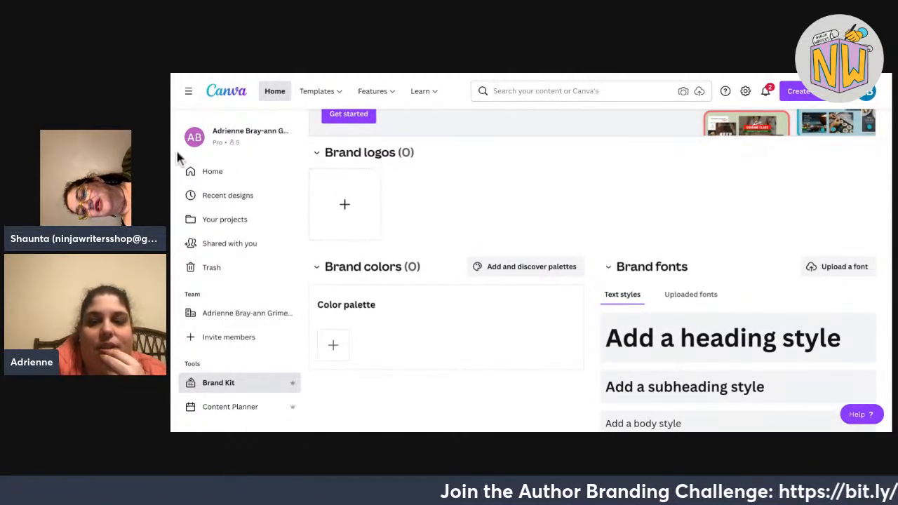
scroll(751, 300, "up", 3)
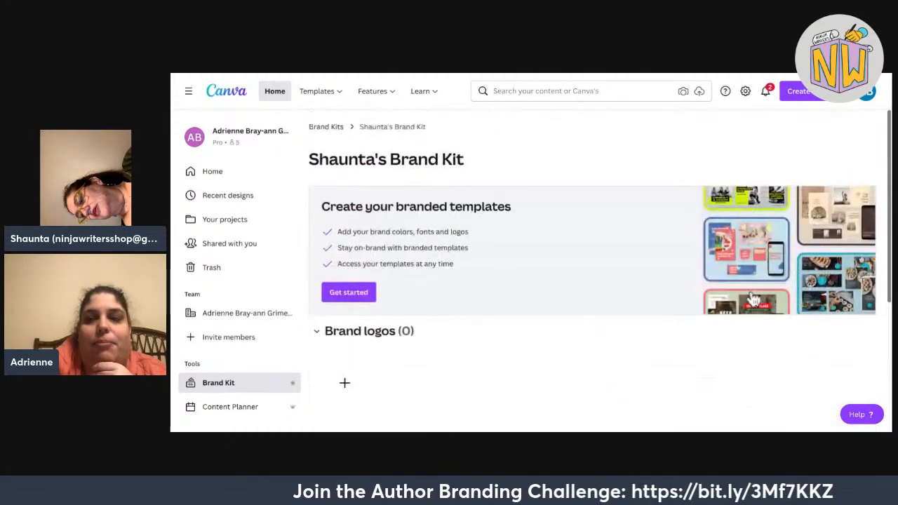
scroll(752, 299, "down", 3)
scroll(752, 300, "up", 3)
scroll(752, 299, "down", 3)
scroll(531, 266, "up", 3)
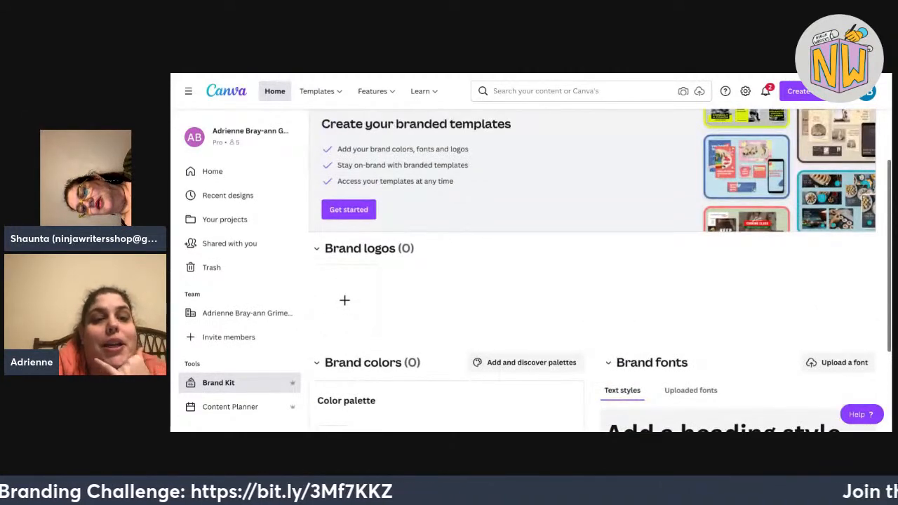
scroll(593, 270, "down", 2)
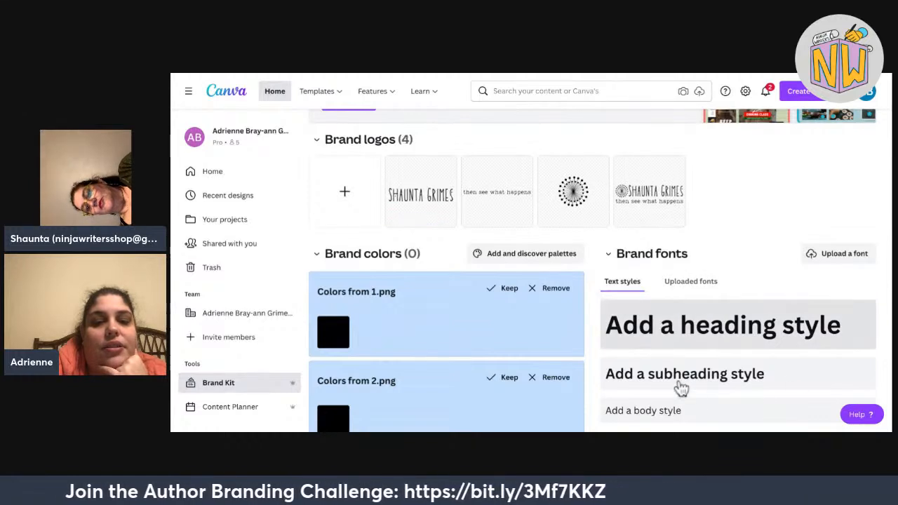
Discard the colours suggested from logos 4.png, 3.png, 2.png and 1.png.
scroll(627, 393, "down", 5)
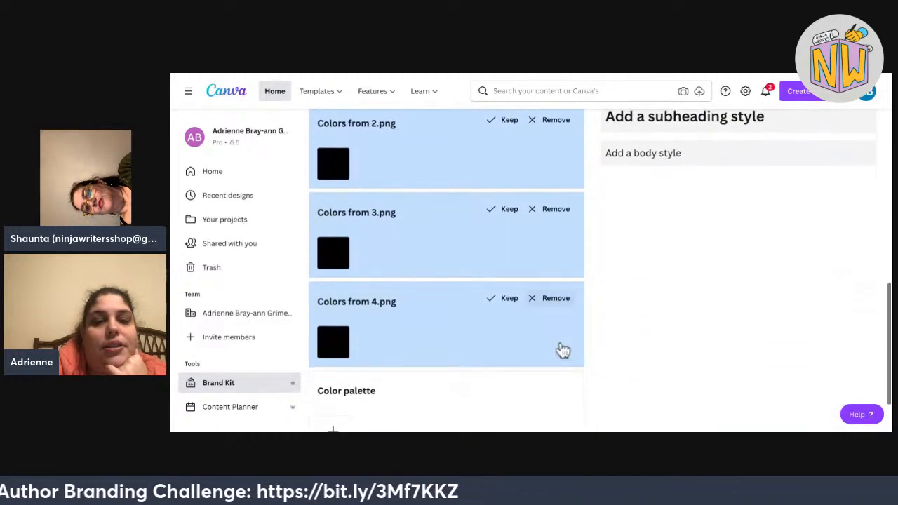
left_click(552, 299)
left_click(553, 226)
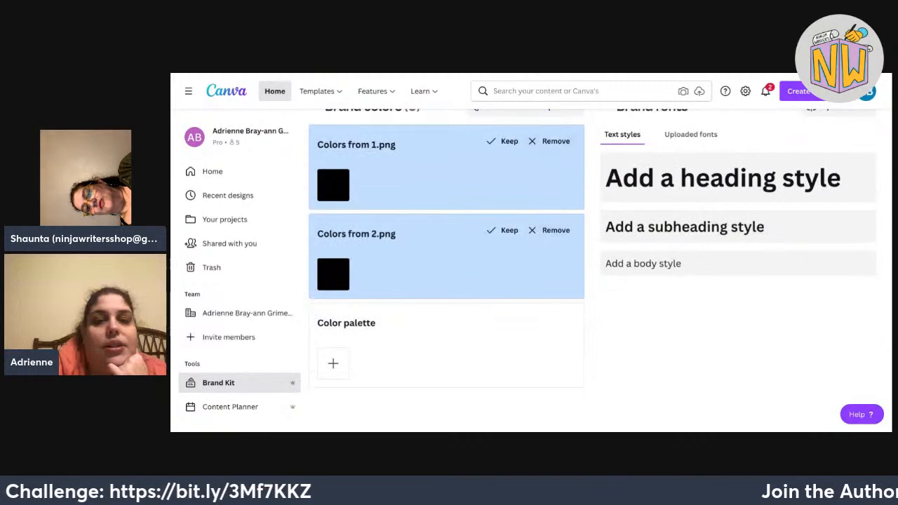
left_click(556, 230)
left_click(556, 230)
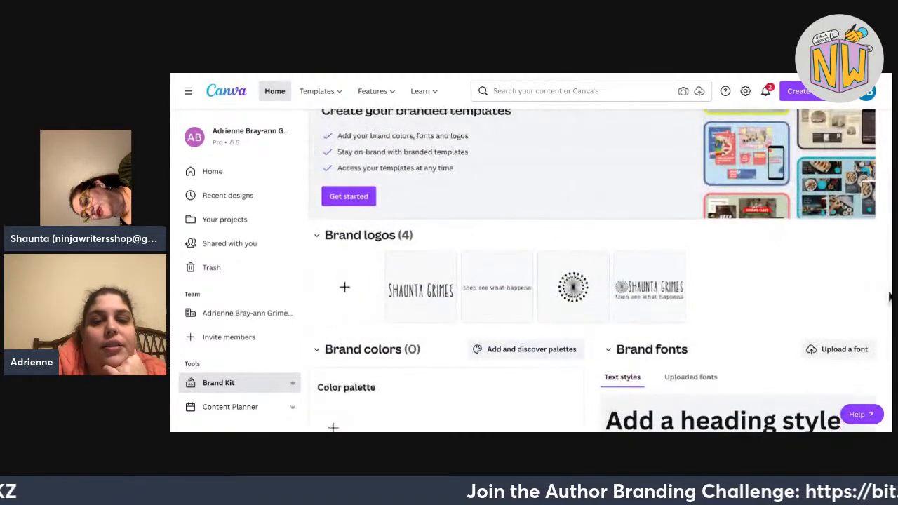
Add black and white #FFFFFF as the first two brand palette colours.
scroll(642, 428, "down", 2)
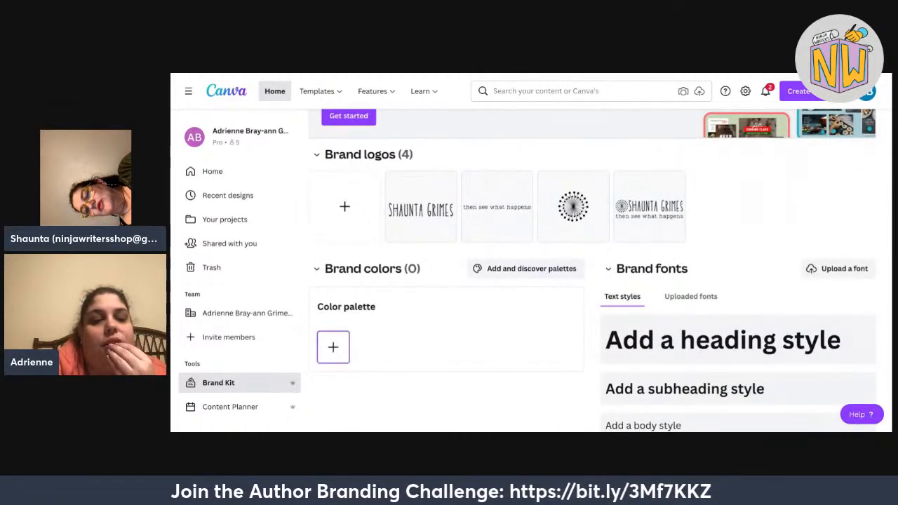
left_click(333, 347)
left_click(190, 206)
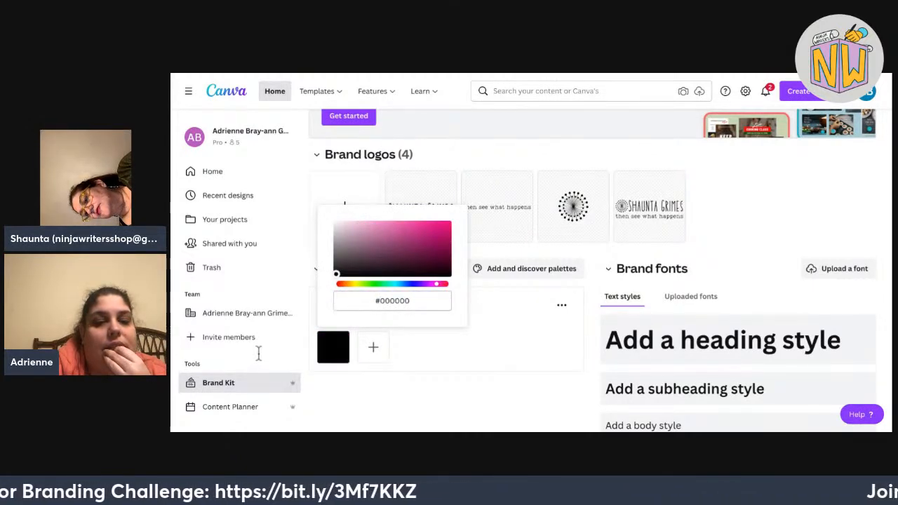
key("Tab")
key("Right")
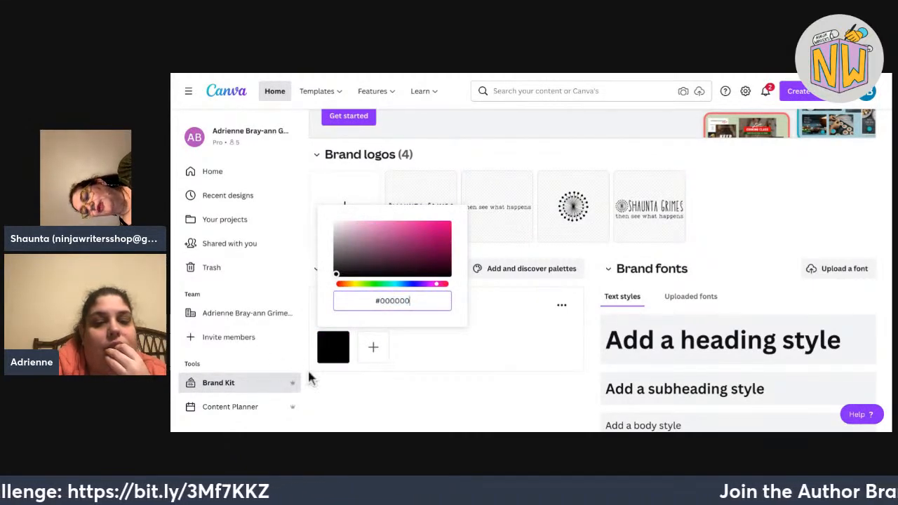
key("Escape")
key("Tab")
key("Return")
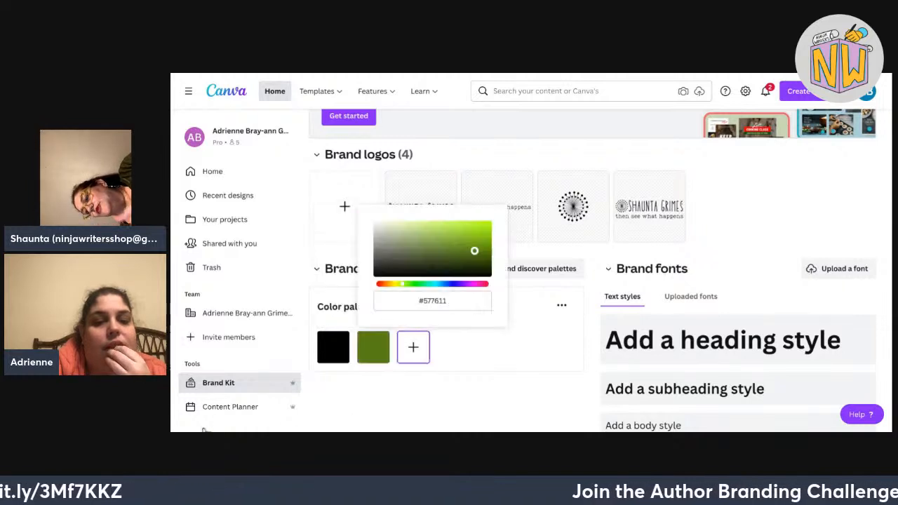
type("#C7C8C3")
type("FFFFFF")
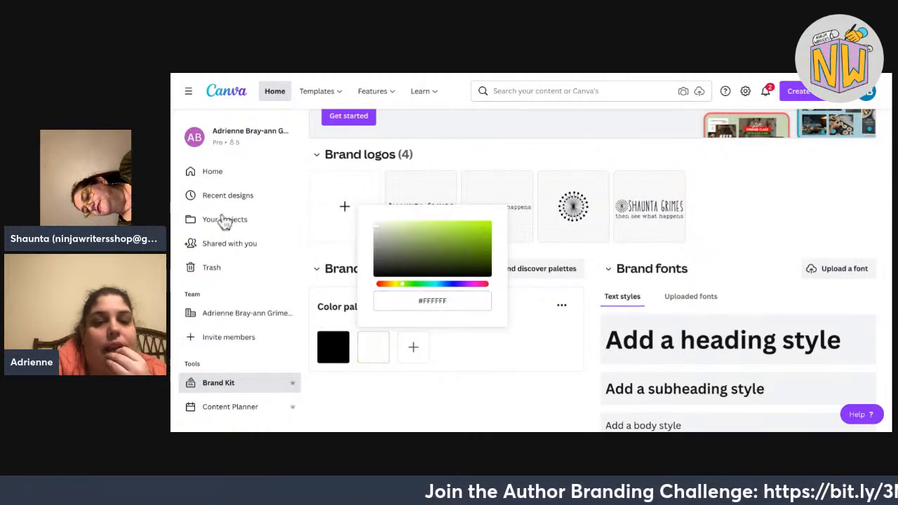
left_click(511, 362)
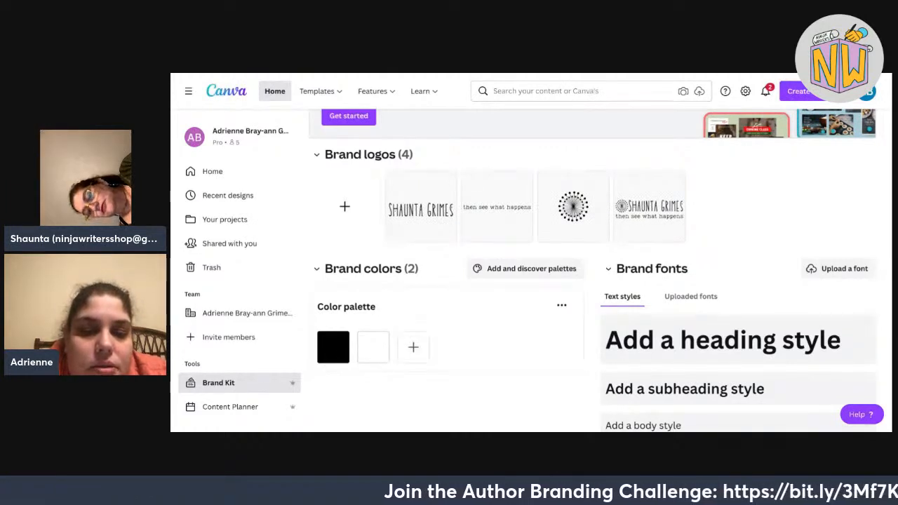
Add green, teal and yellow #FBC135 as the remaining palette colours.
left_click(413, 348)
key("Return")
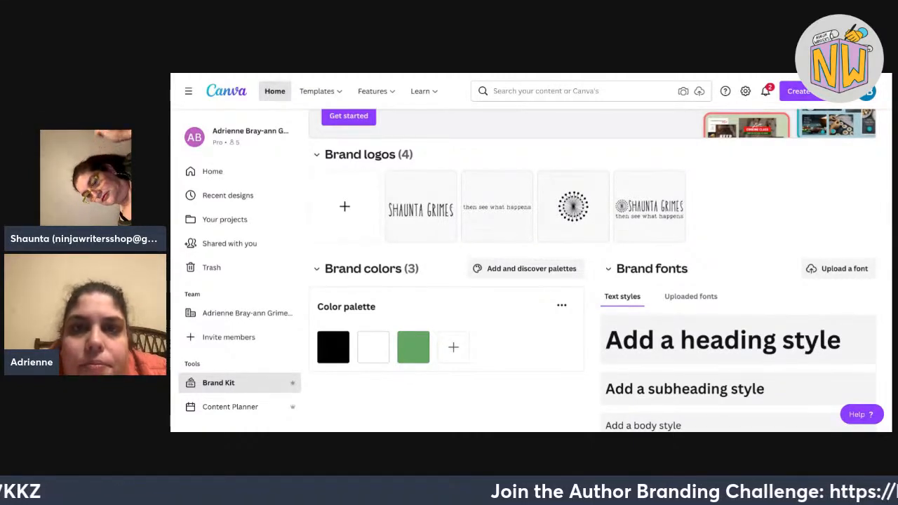
left_click(453, 346)
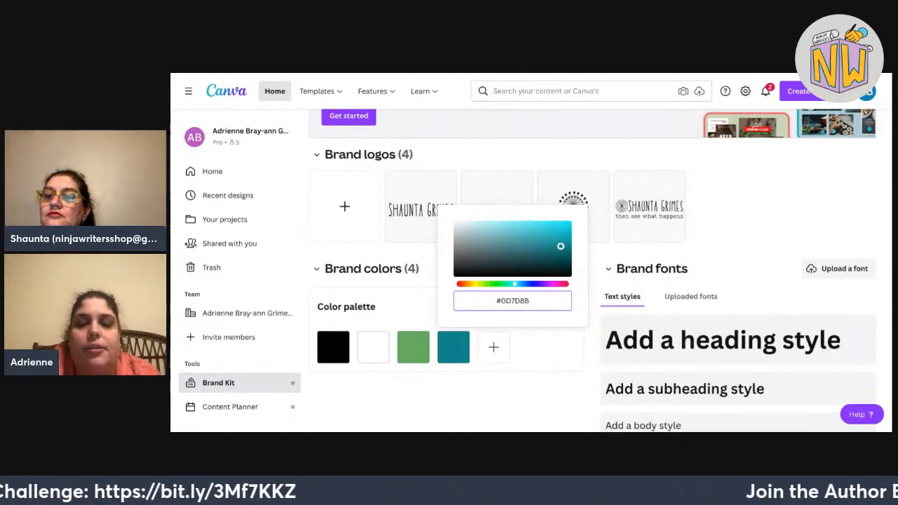
key("Return")
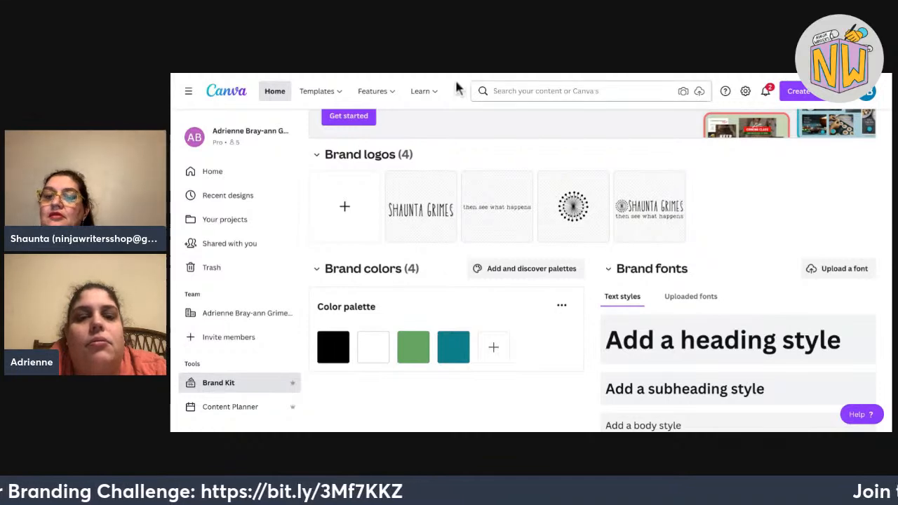
left_click(494, 347)
type("#FBC135")
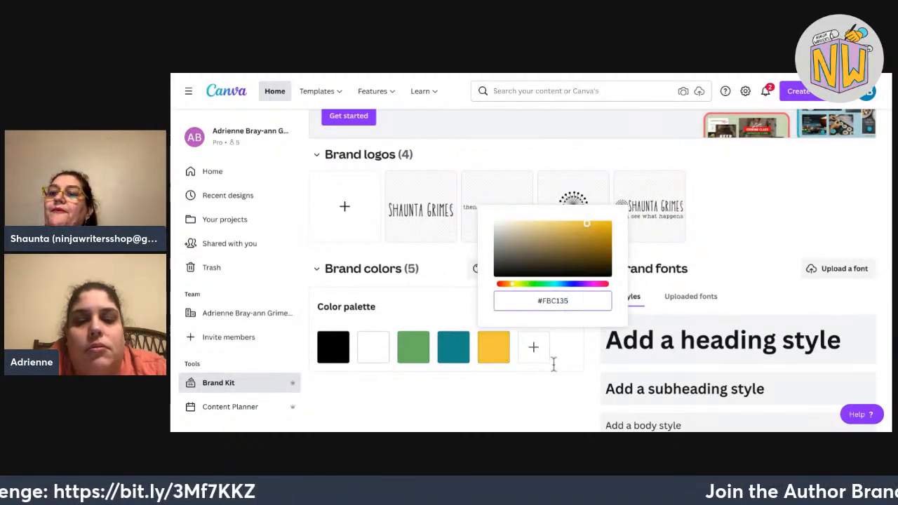
key("Return")
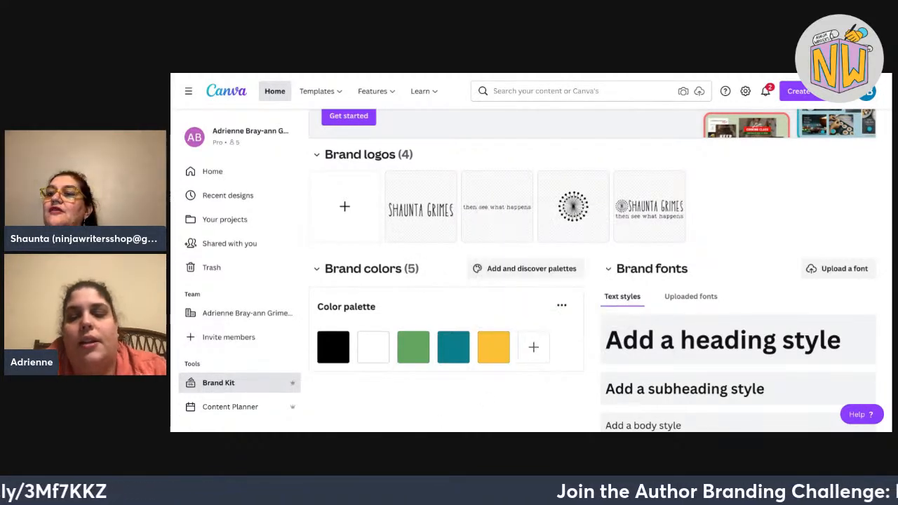
scroll(592, 270, "down", 1)
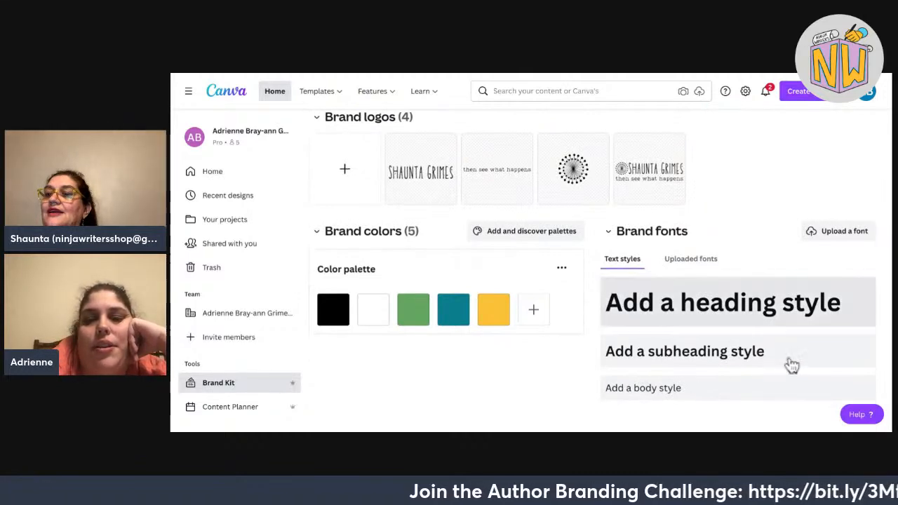
Create the heading text style and set its font to Petapon.
left_click(723, 303)
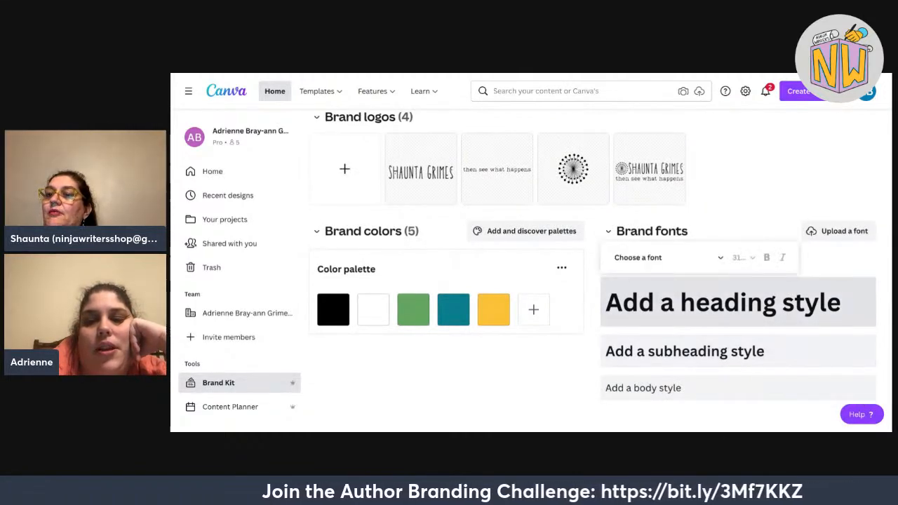
left_click(651, 258)
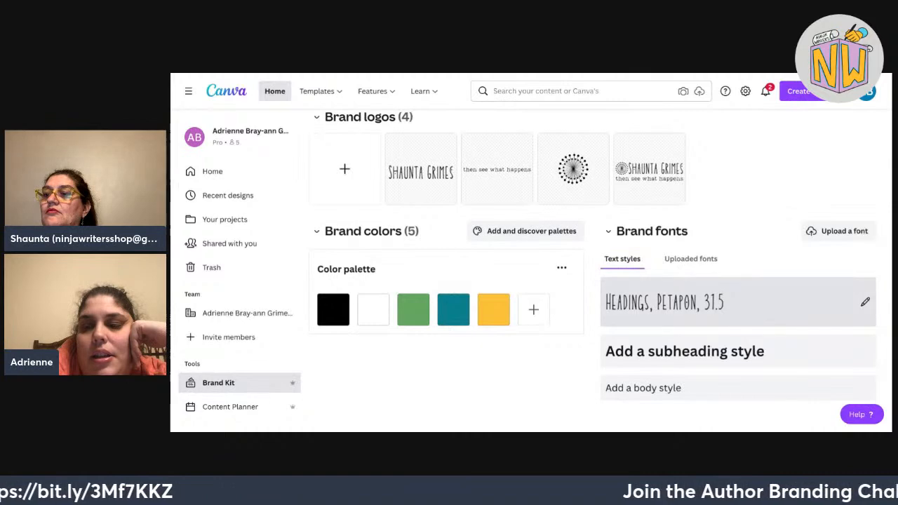
left_click(737, 302)
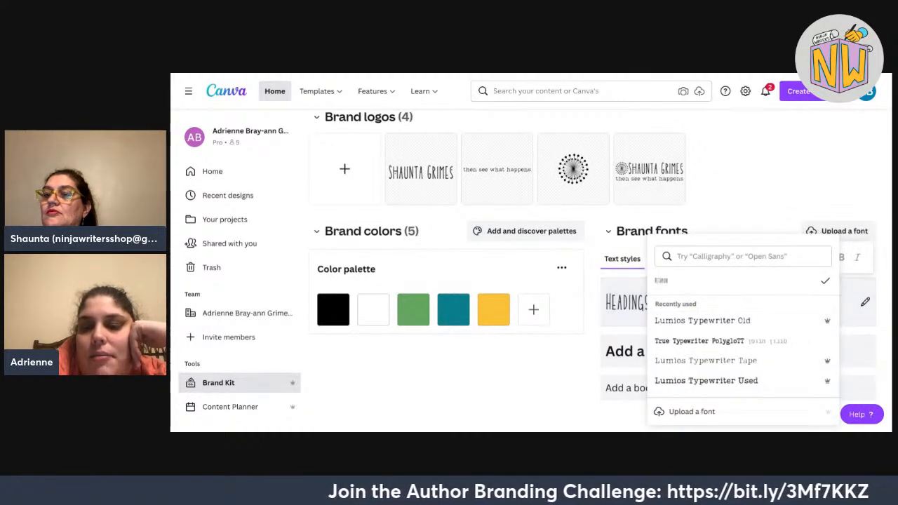
scroll(743, 337, "down", 3)
scroll(742, 337, "up", 3)
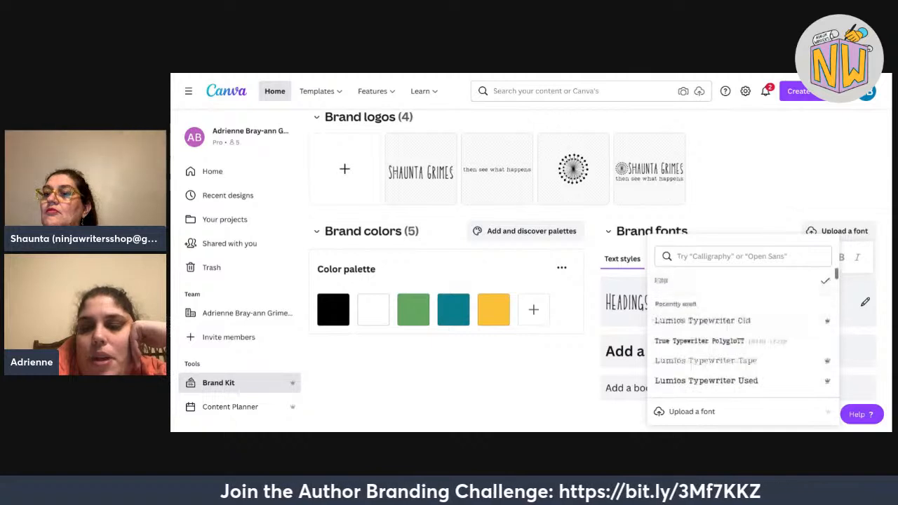
left_click(889, 264)
left_click(738, 302)
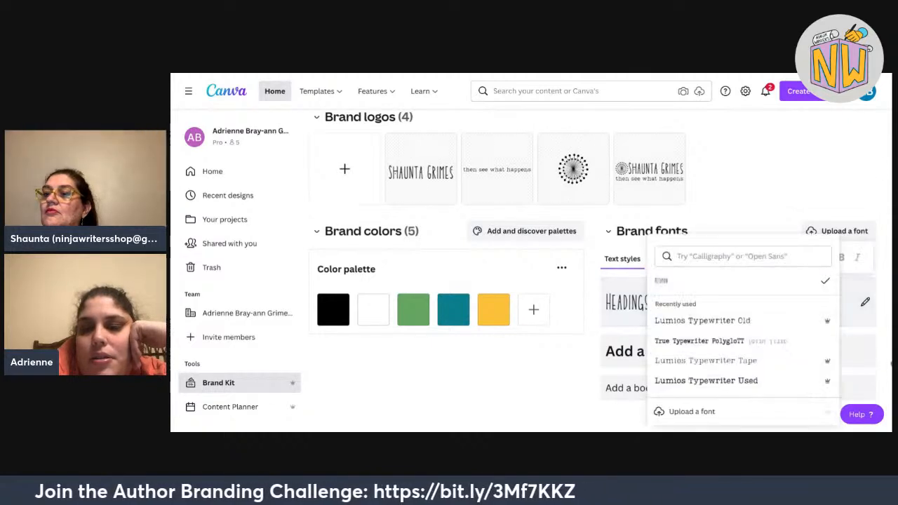
key("Escape")
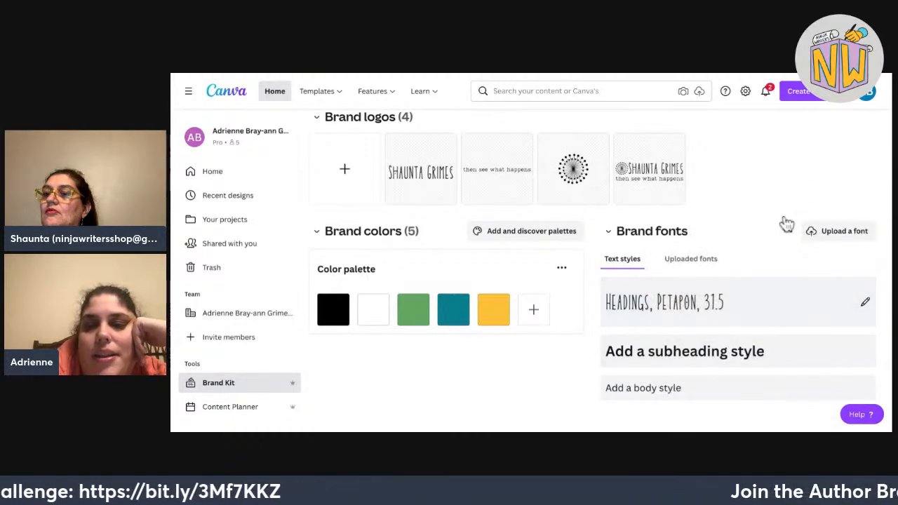
scroll(688, 214, "up", 1)
scroll(690, 323, "down", 1)
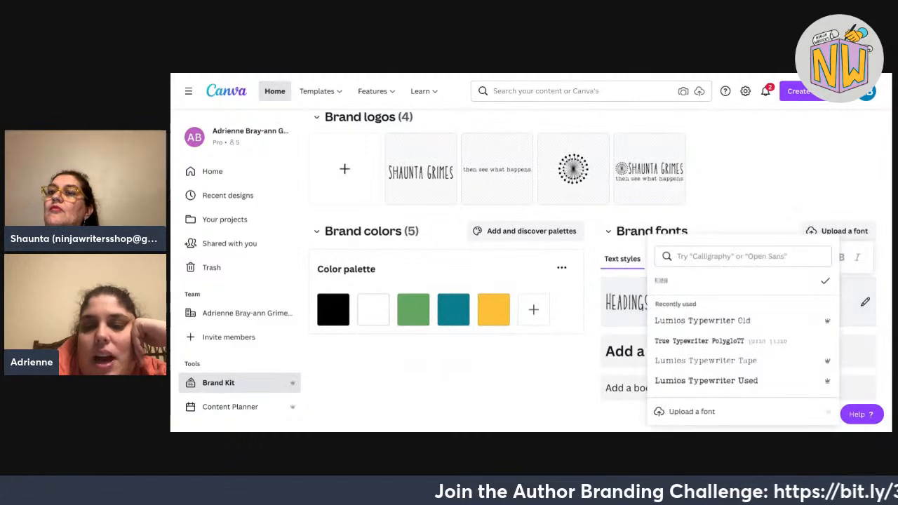
scroll(744, 330, "down", 1)
scroll(744, 329, "up", 1)
key("Escape")
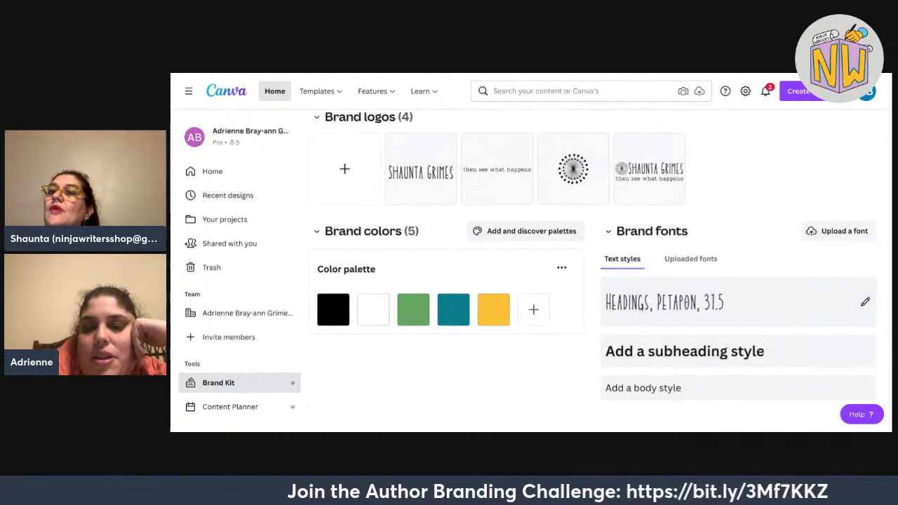
left_click(739, 301)
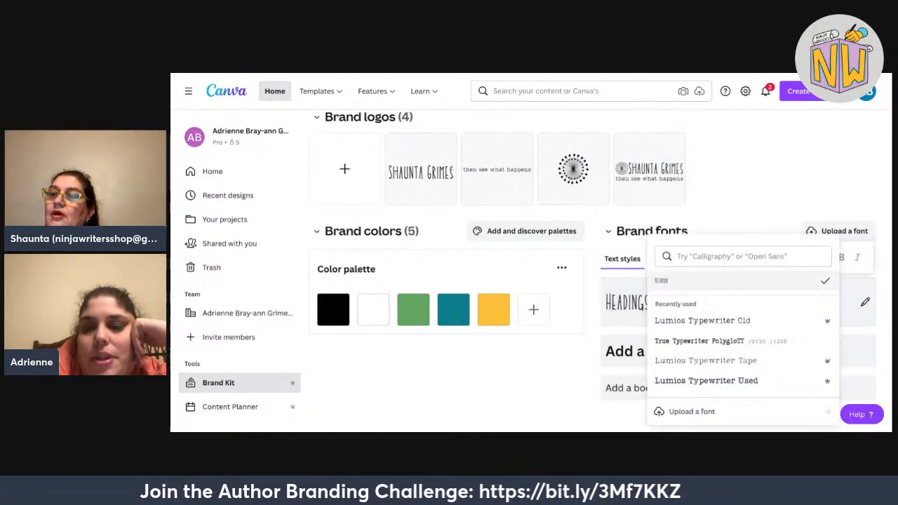
key("Escape")
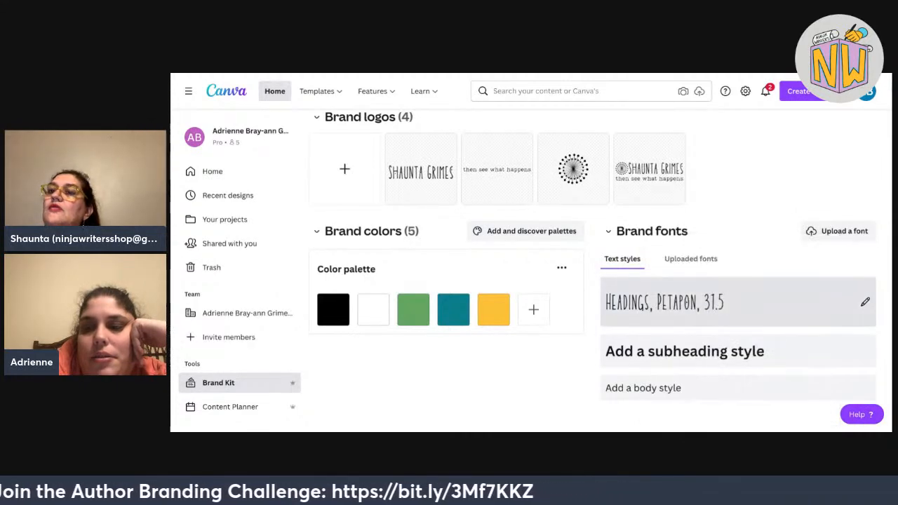
left_click(739, 302)
key("Escape")
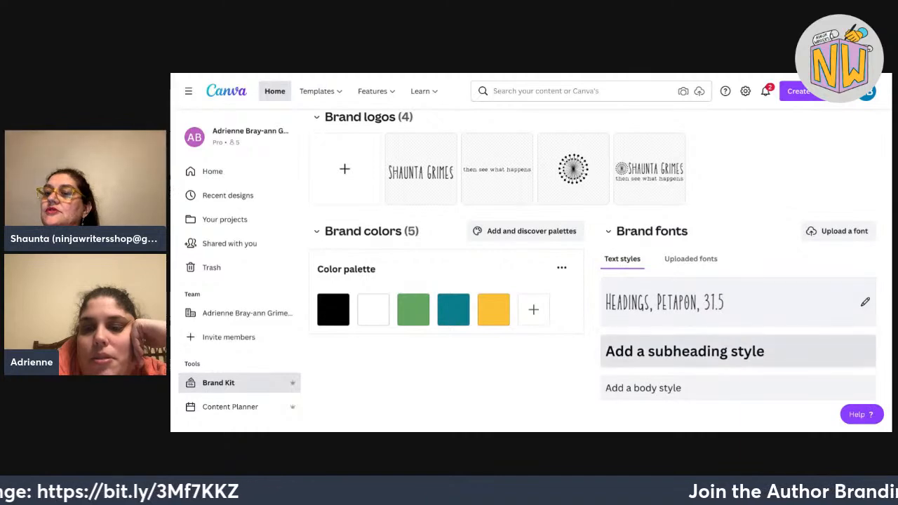
Add a subheading style using Lumios Typewriter Old, then recheck the heading style.
left_click(739, 351)
left_click(662, 197)
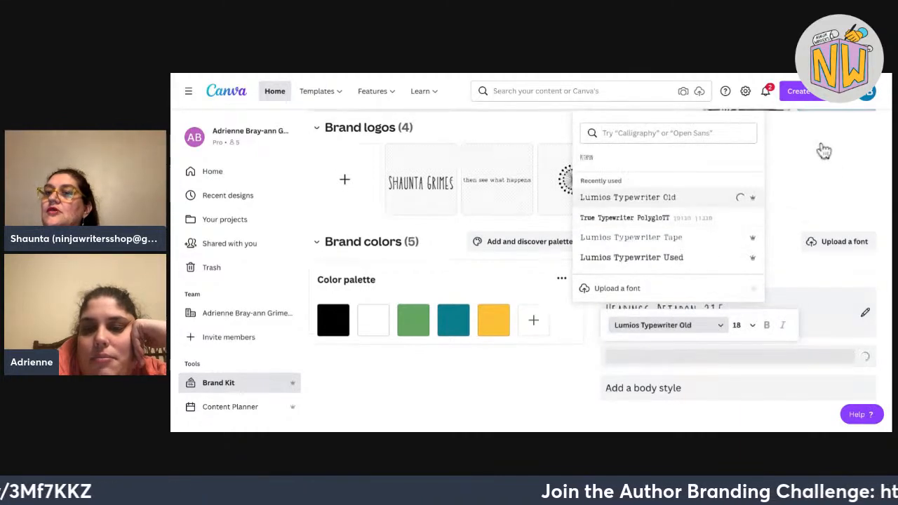
key("Escape")
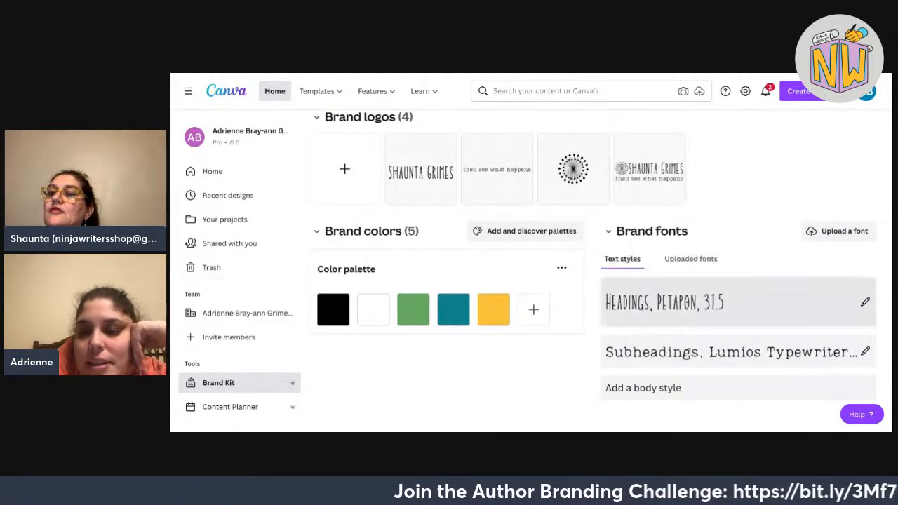
left_click(738, 302)
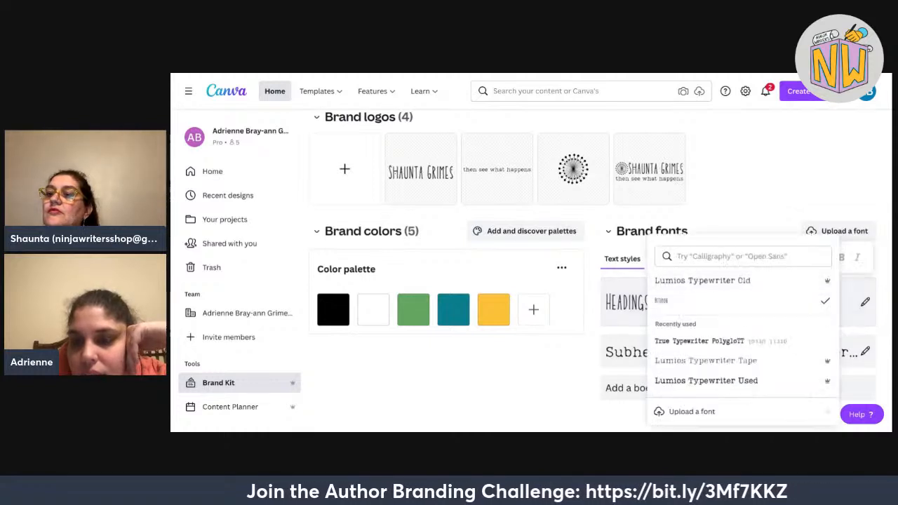
key("Escape")
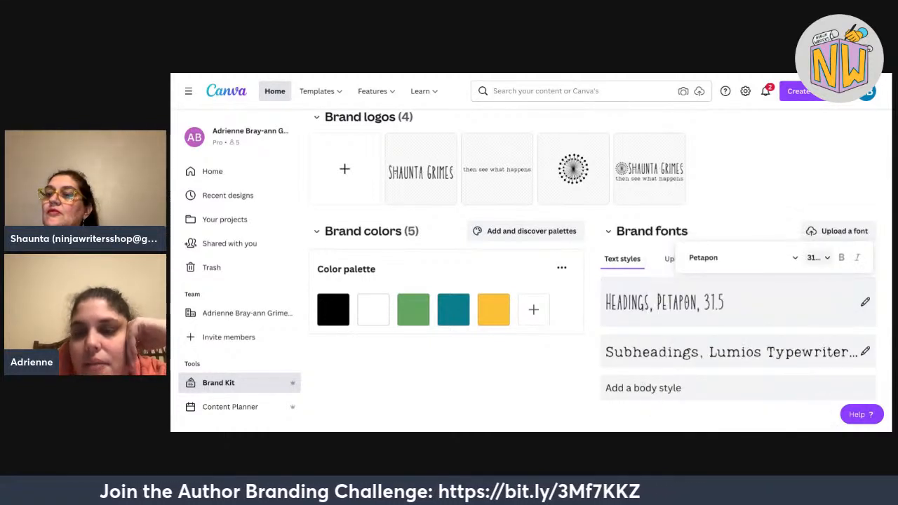
key("Escape")
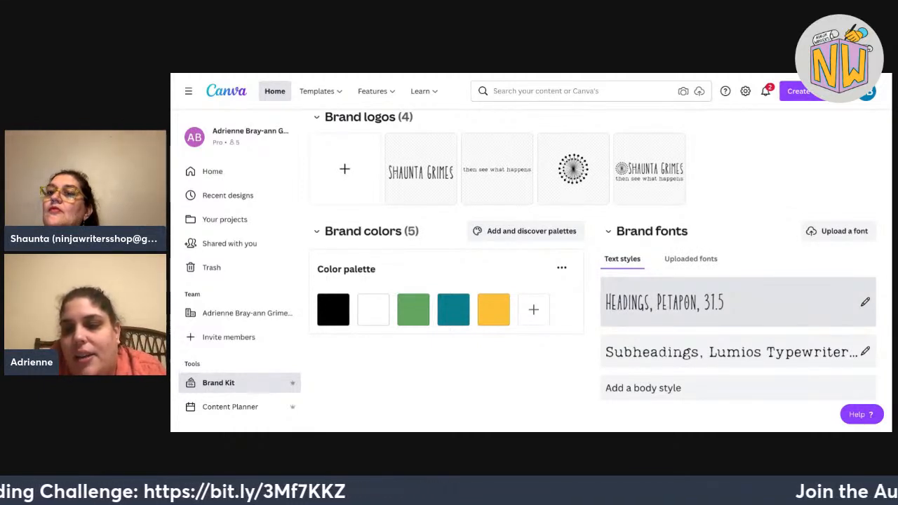
left_click(865, 302)
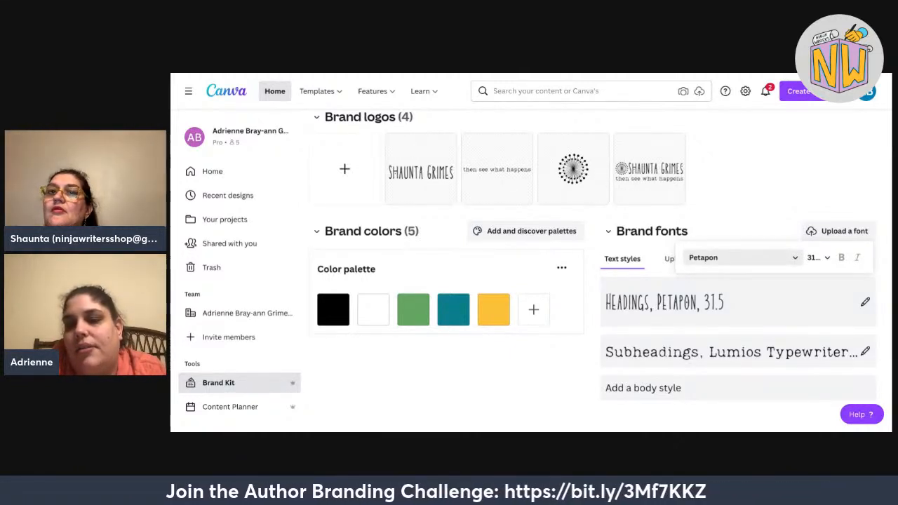
Keep the heading style in Petapon and change its font size to 64.
left_click(743, 258)
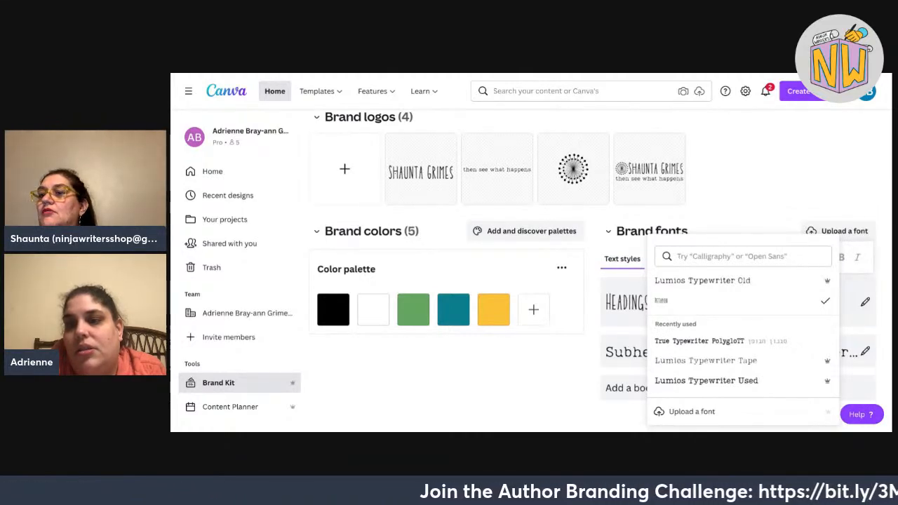
key("Escape")
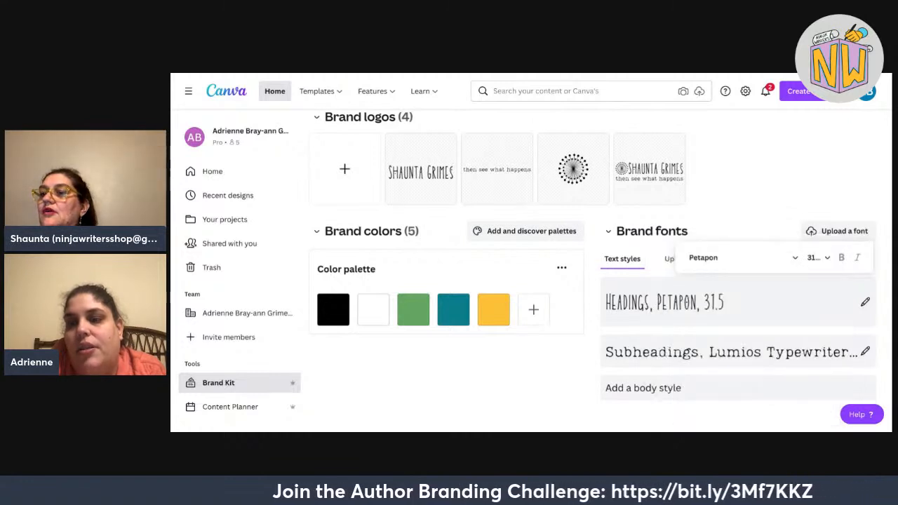
left_click(818, 258)
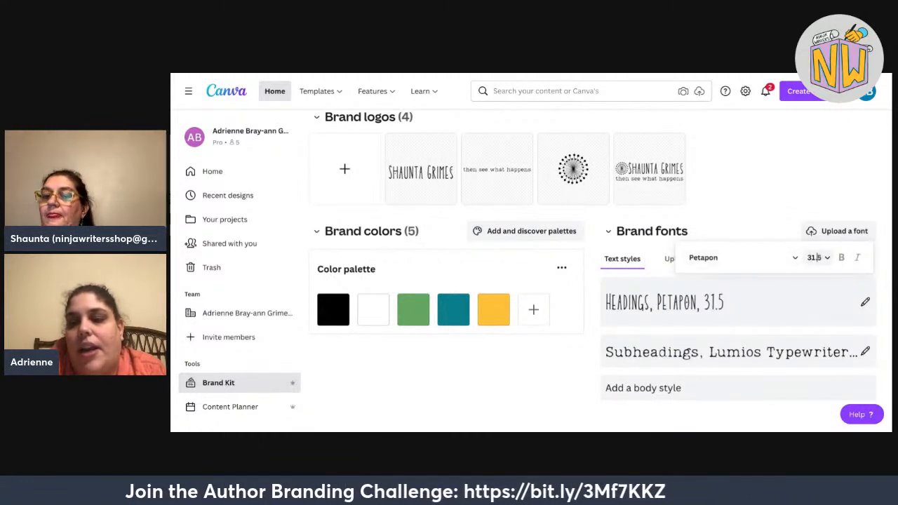
left_click(818, 257)
scroll(818, 194, "down", 2)
scroll(818, 168, "down", 3)
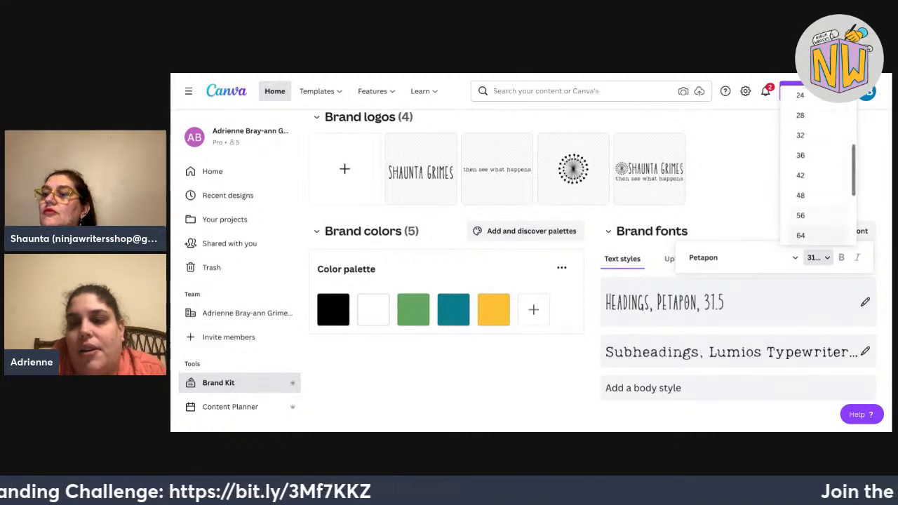
left_click(814, 235)
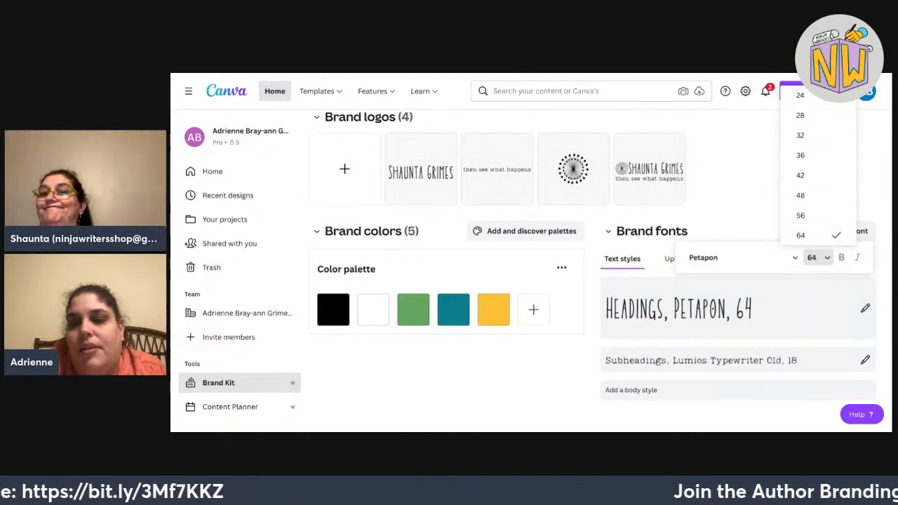
key("Escape")
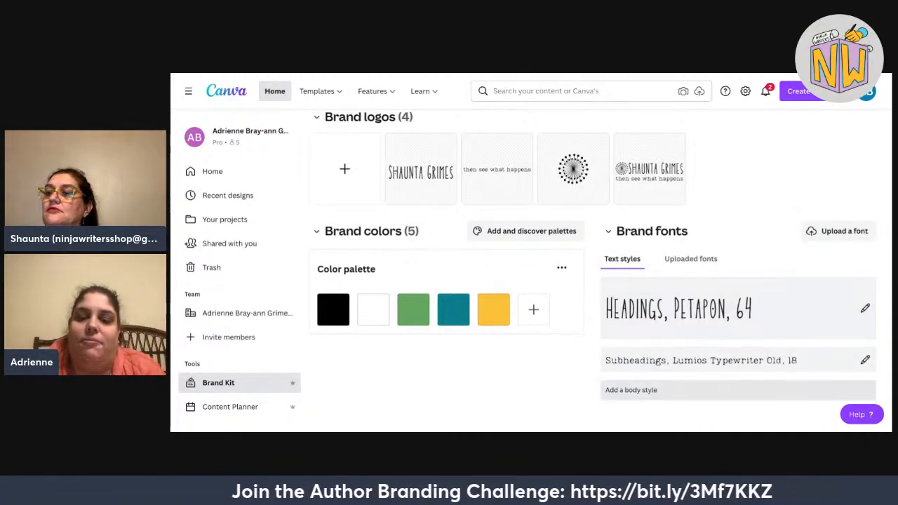
left_click(691, 390)
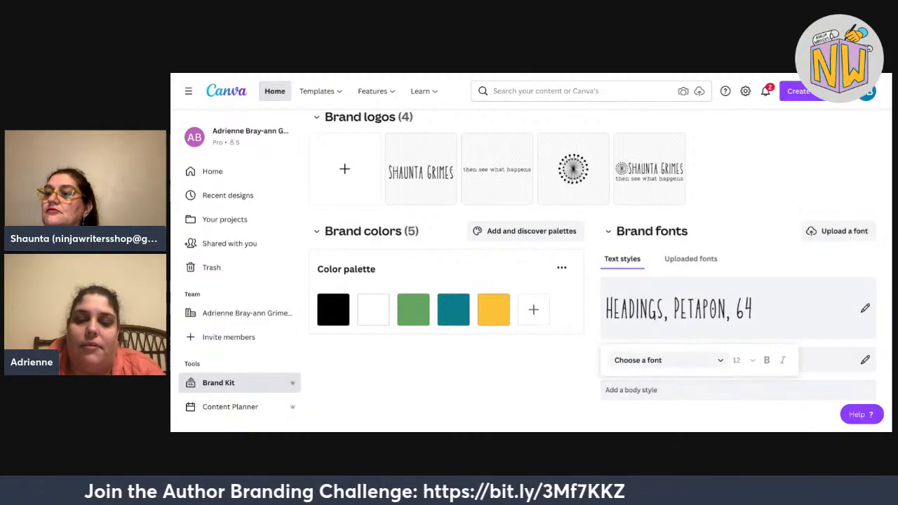
Search 'mont' and set the body text style's font to Montserrat.
left_click(668, 360)
scroll(668, 259, "down", 3)
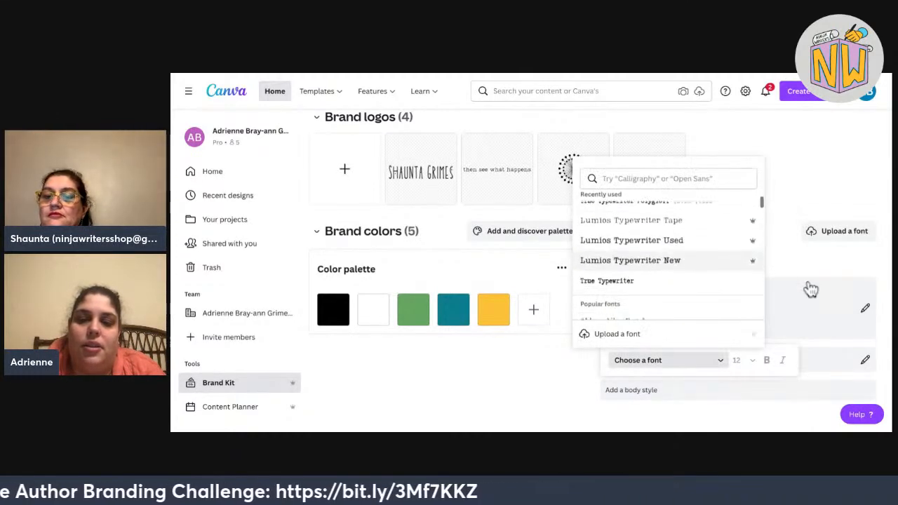
scroll(668, 259, "down", 2)
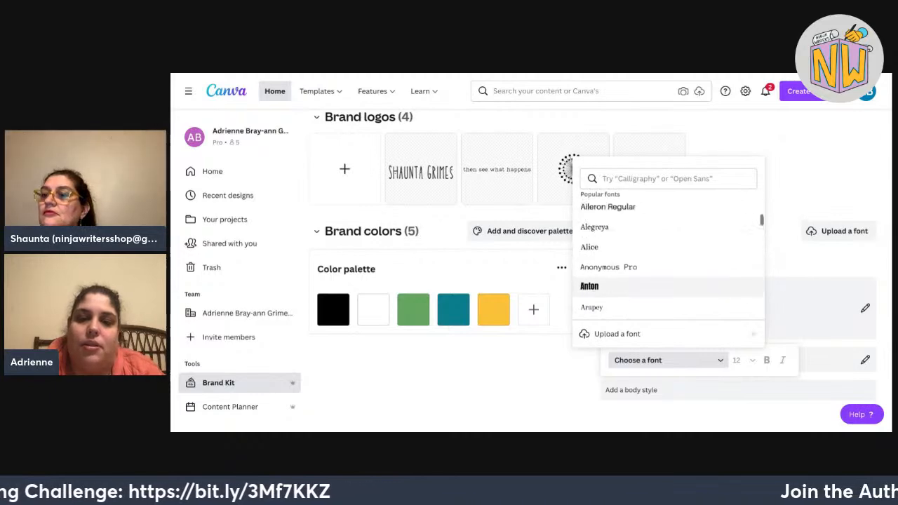
scroll(668, 259, "up", 5)
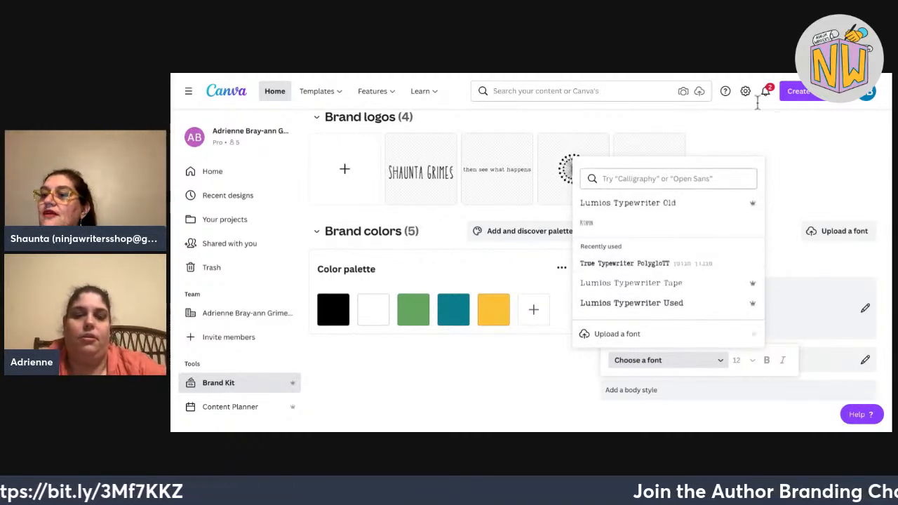
type("mont")
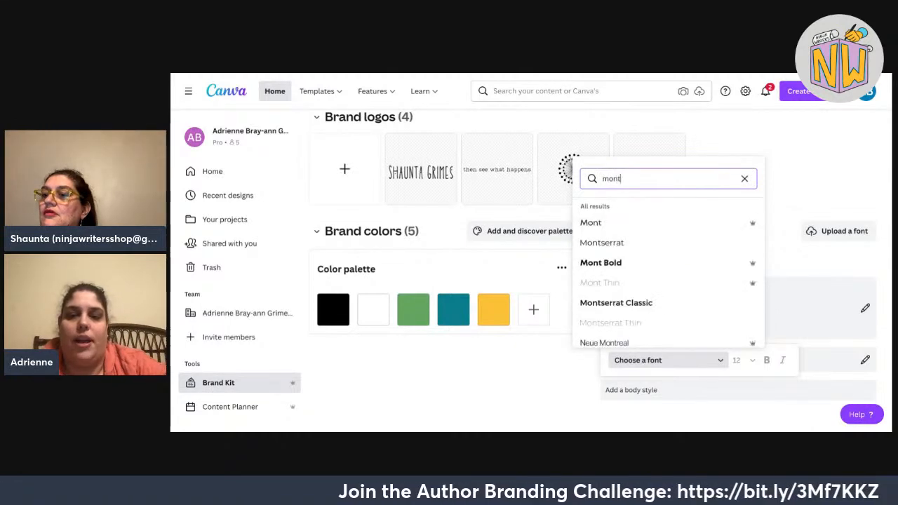
left_click(699, 241)
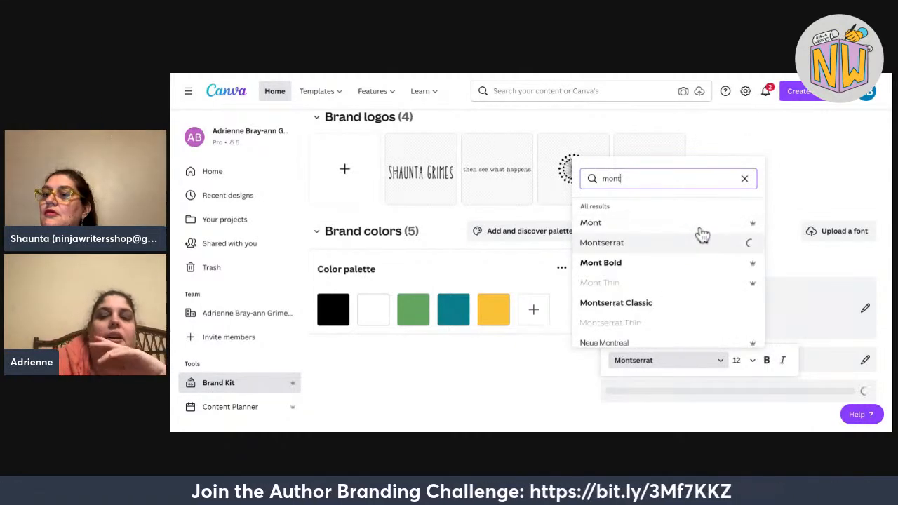
key("Escape")
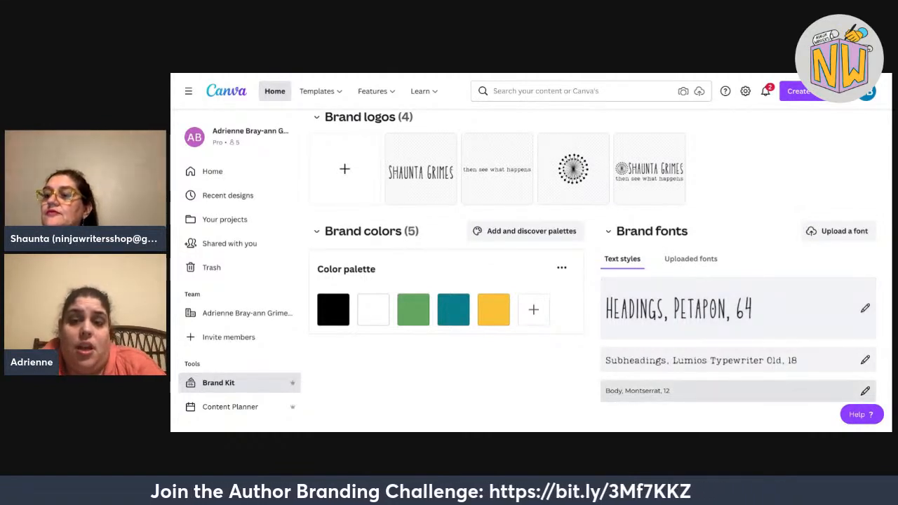
Set the body text style's size to 16.
left_click(739, 391)
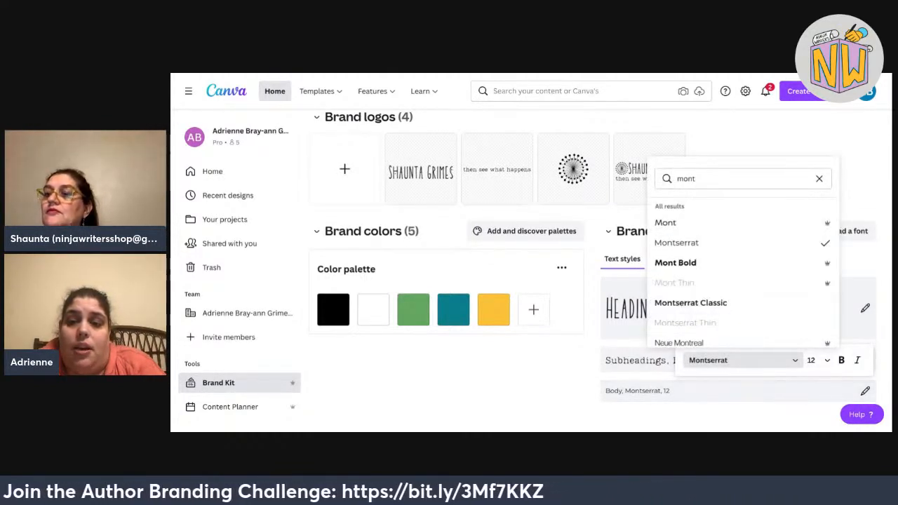
left_click(819, 360)
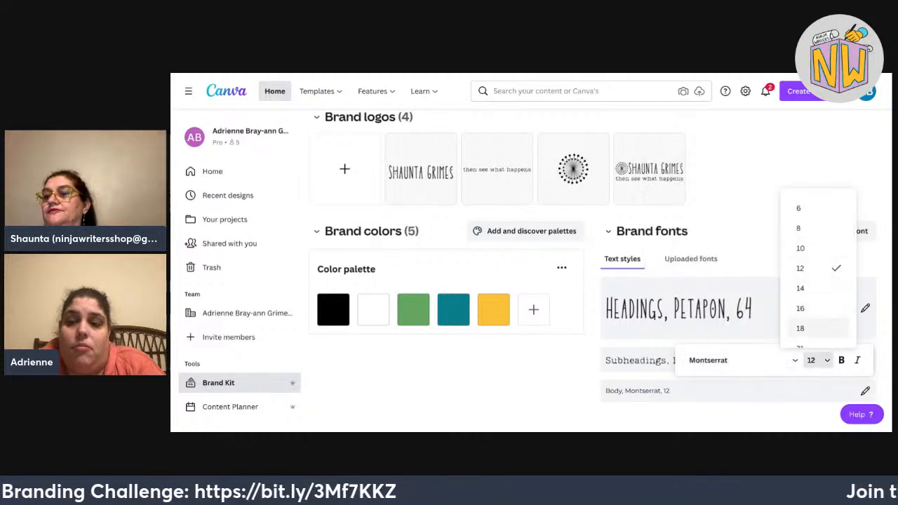
left_click(818, 308)
key("Escape")
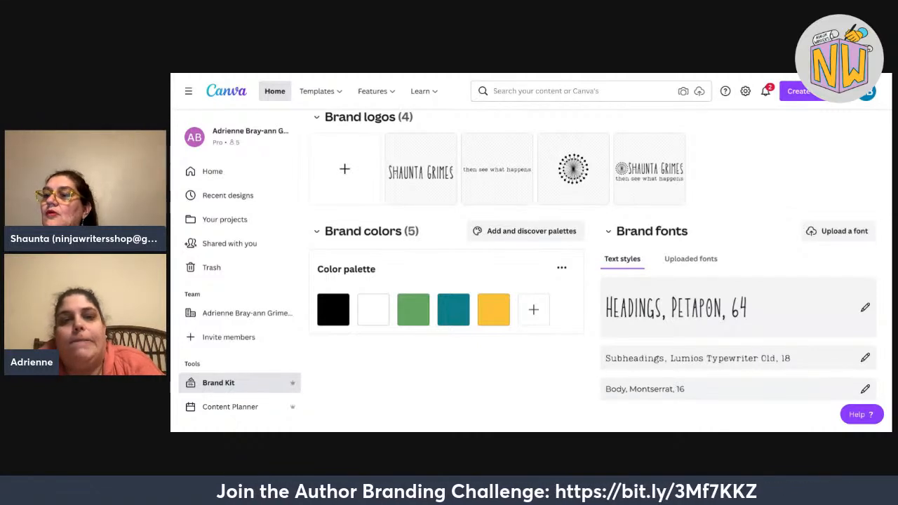
Go back to the Canva home page and scroll down to Recent designs.
scroll(593, 270, "up", 2)
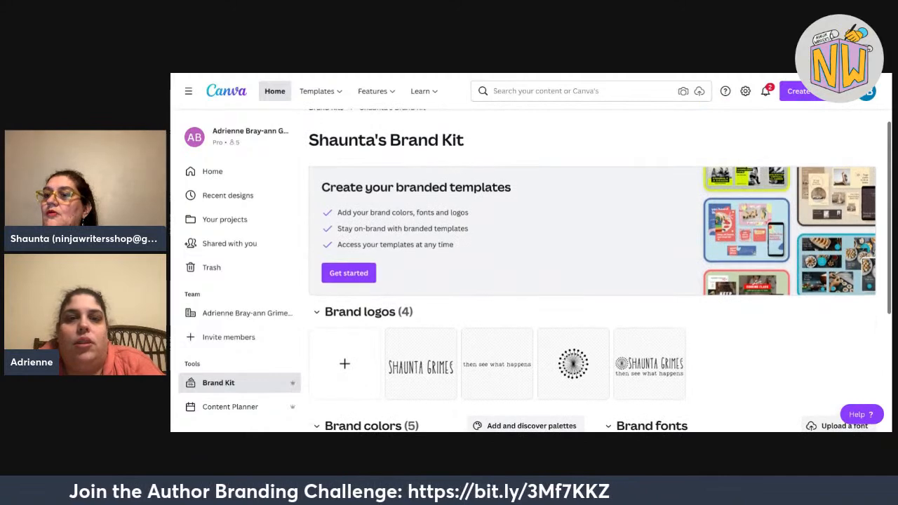
scroll(593, 271, "up", 1)
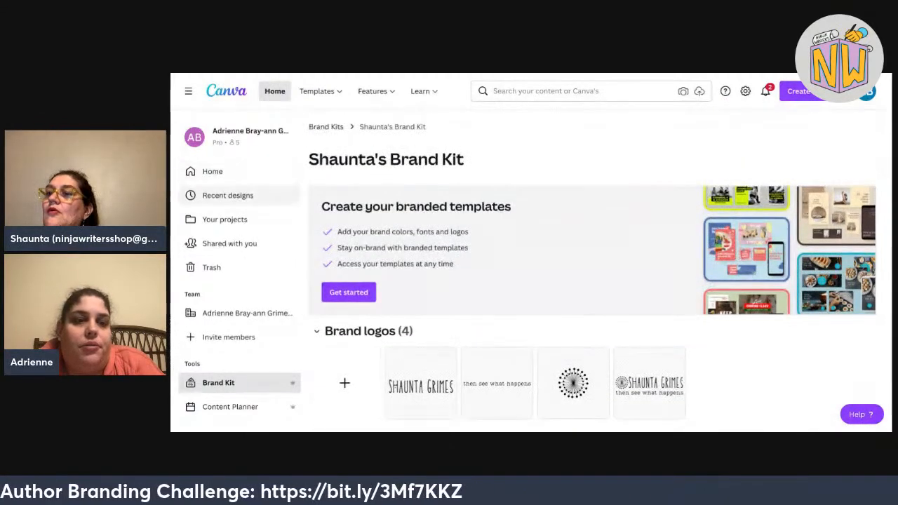
scroll(315, 239, "down", 3)
scroll(314, 238, "up", 3)
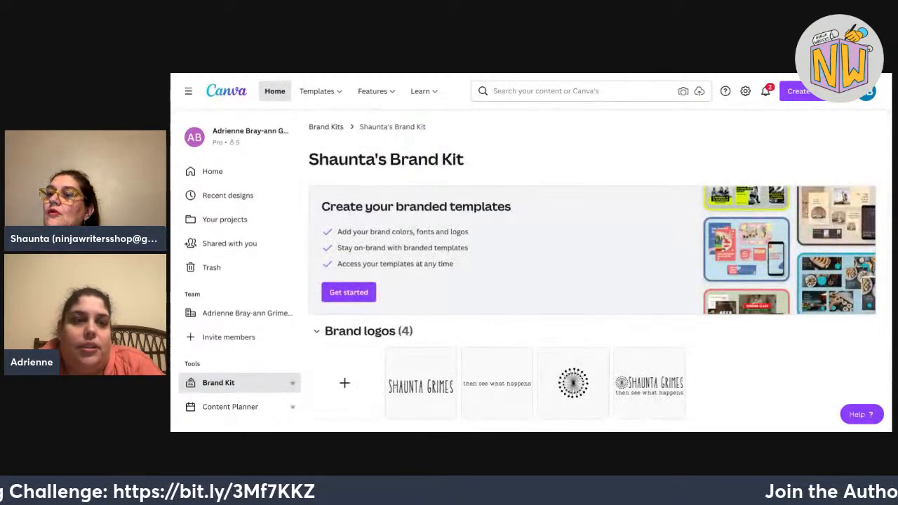
left_click(213, 172)
scroll(538, 407, "down", 3)
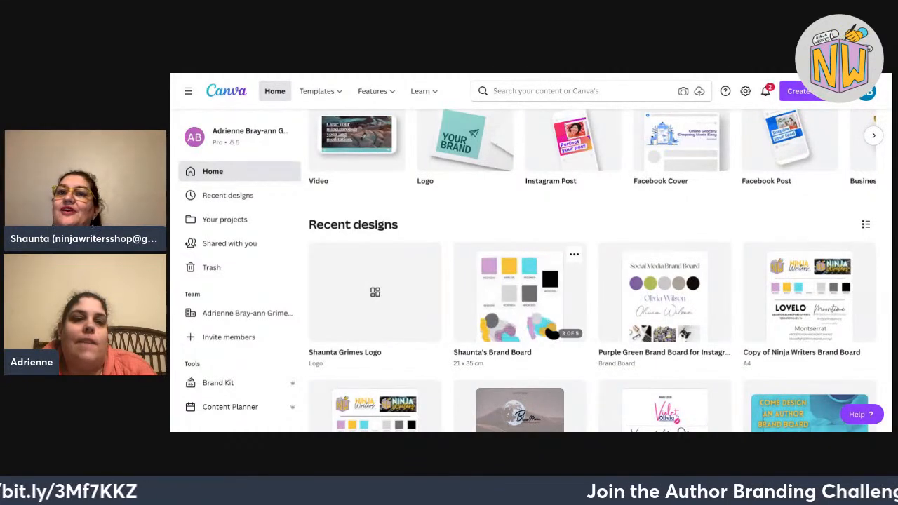
Open the Shaunta's Brand Board thumbnail from Recent designs in the editor.
left_click(520, 295)
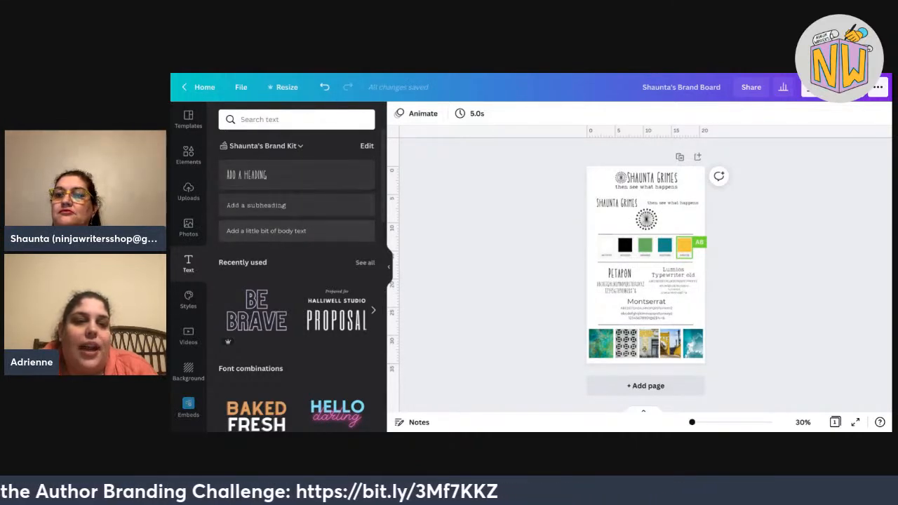
Try a brand heading and the green swatch's brand palette, leaving the board unchanged.
left_click(281, 174)
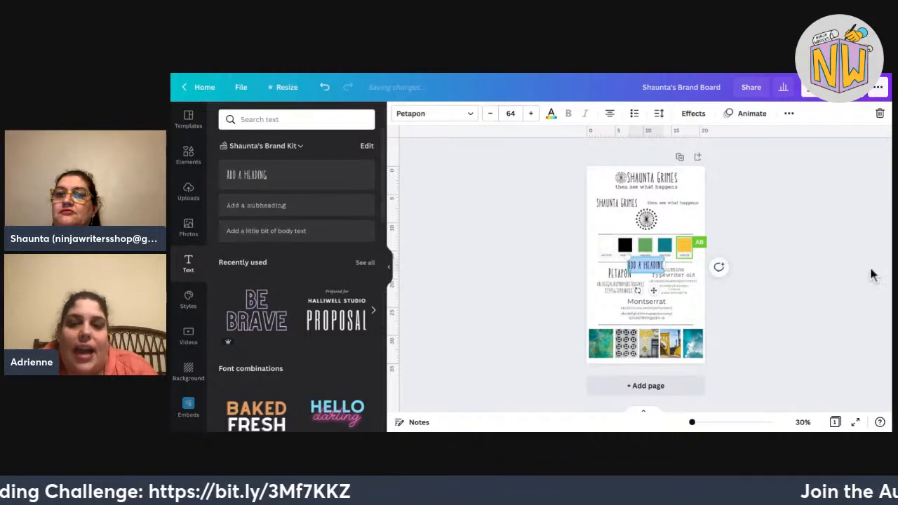
key("BackSpace")
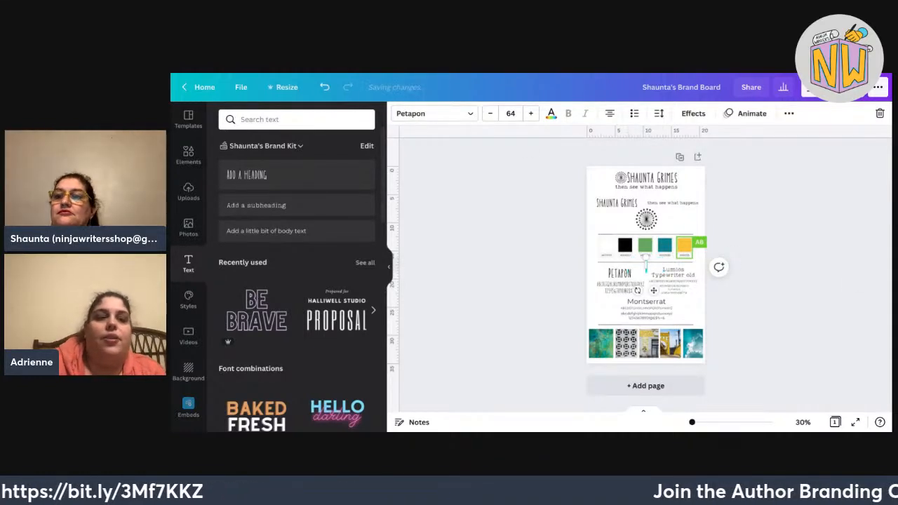
left_click(515, 189)
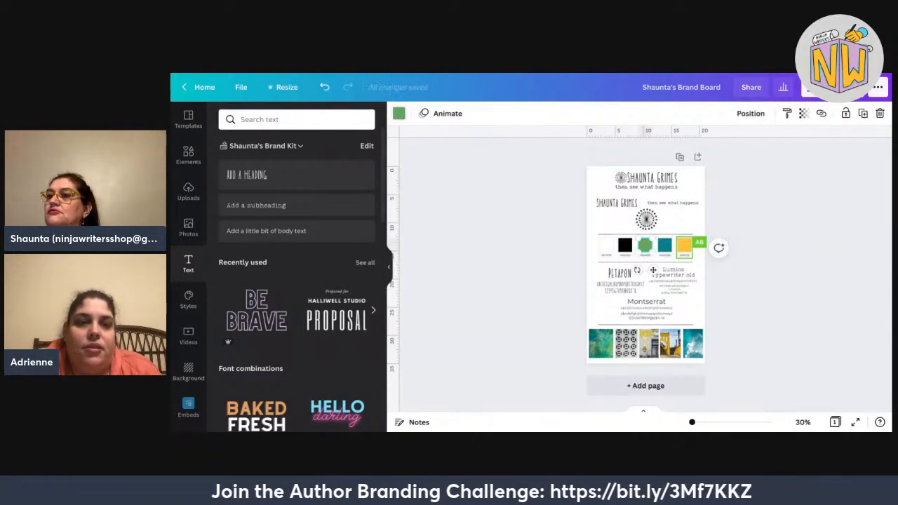
left_click(399, 113)
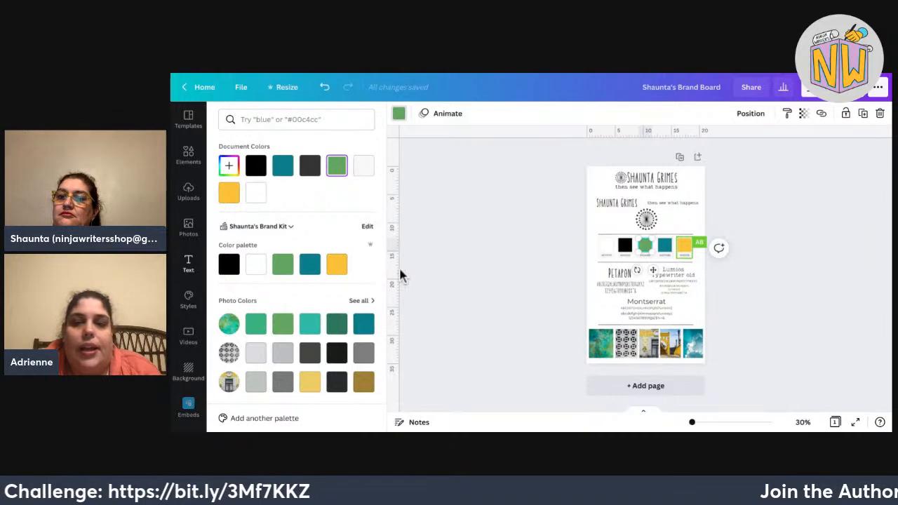
left_click(459, 299)
Show the brand kit's logos, placing and then removing the circular dot logo.
scroll(188, 267, "down", 5)
scroll(188, 267, "down", 5)
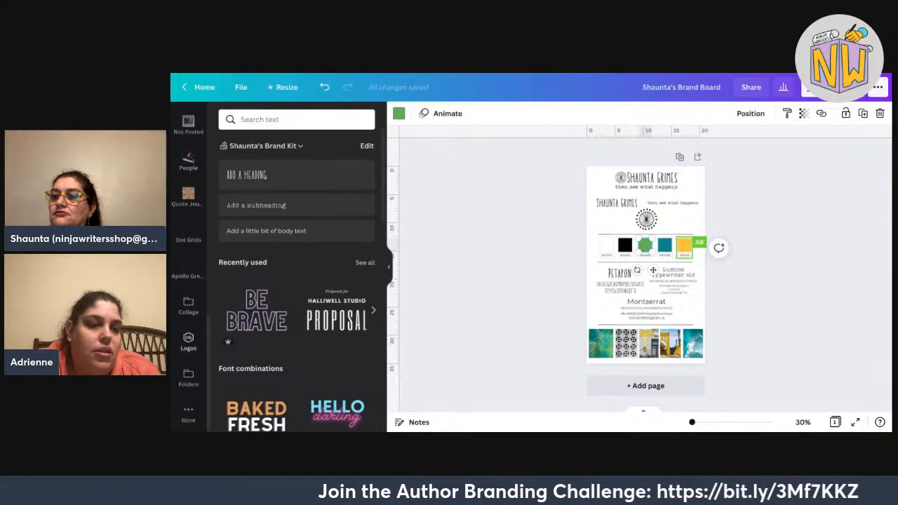
left_click(188, 342)
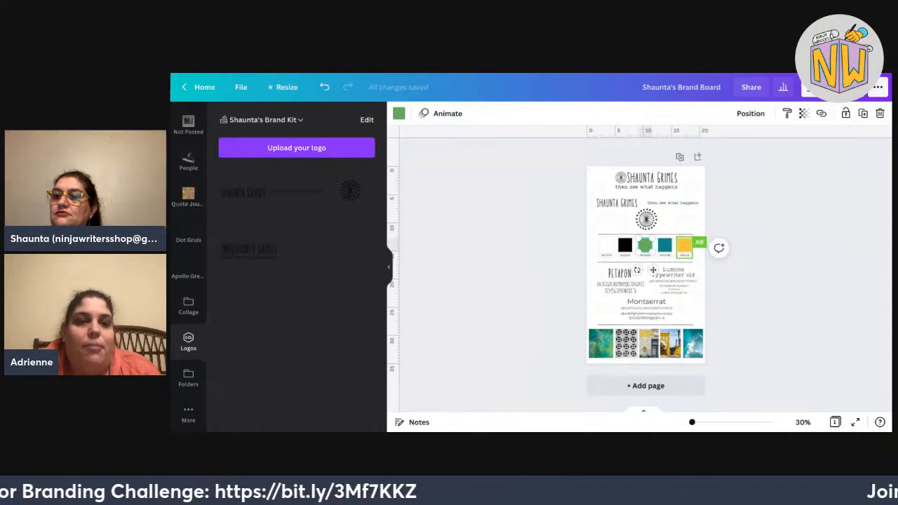
left_click(350, 190)
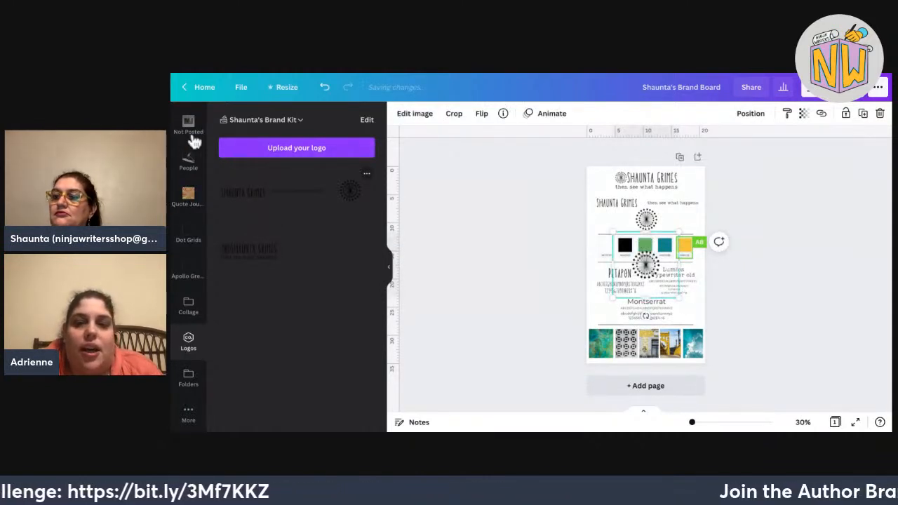
key("Delete")
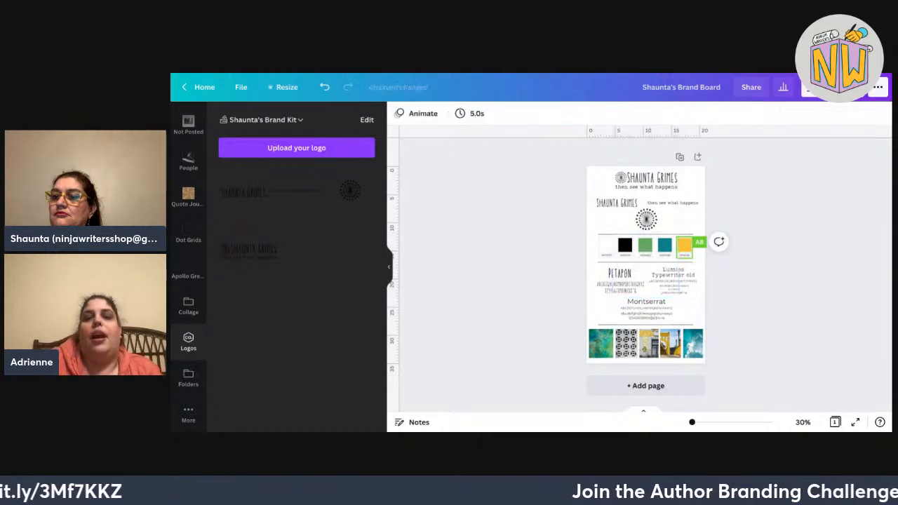